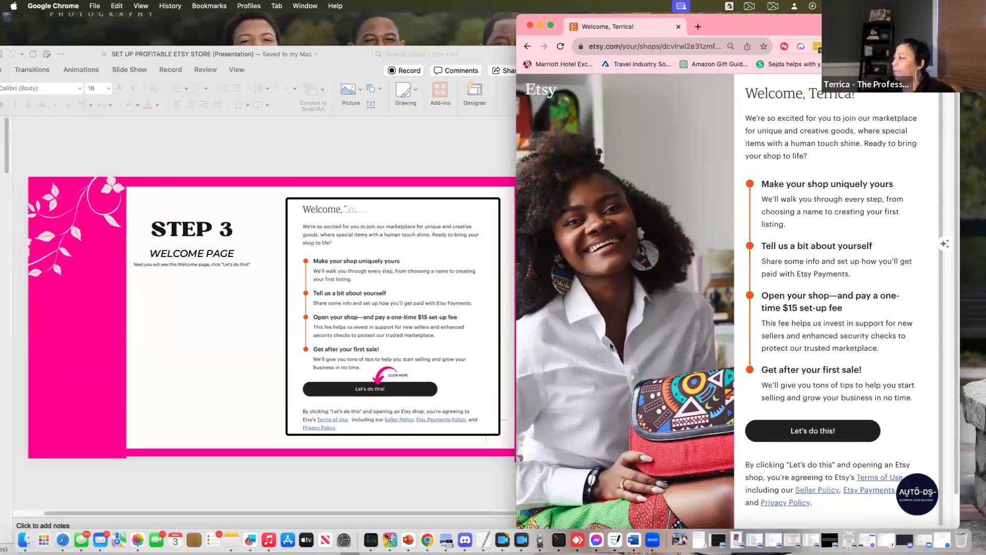
Begin the Etsy onboarding questions and answer that you're just starting to sell for the first time
{"action": "left_click", "coordinate": [855, 429]}
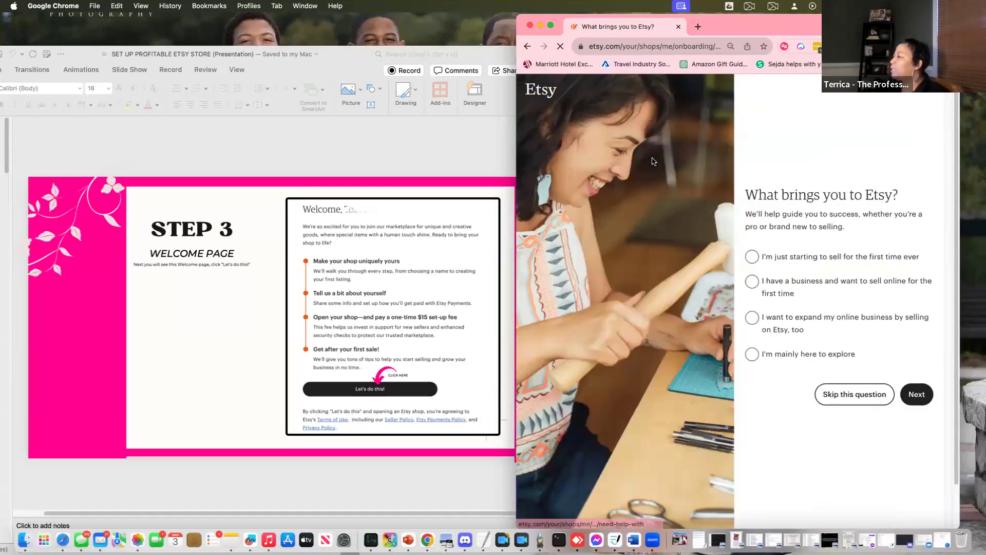
{"action": "left_click", "coordinate": [452, 476]}
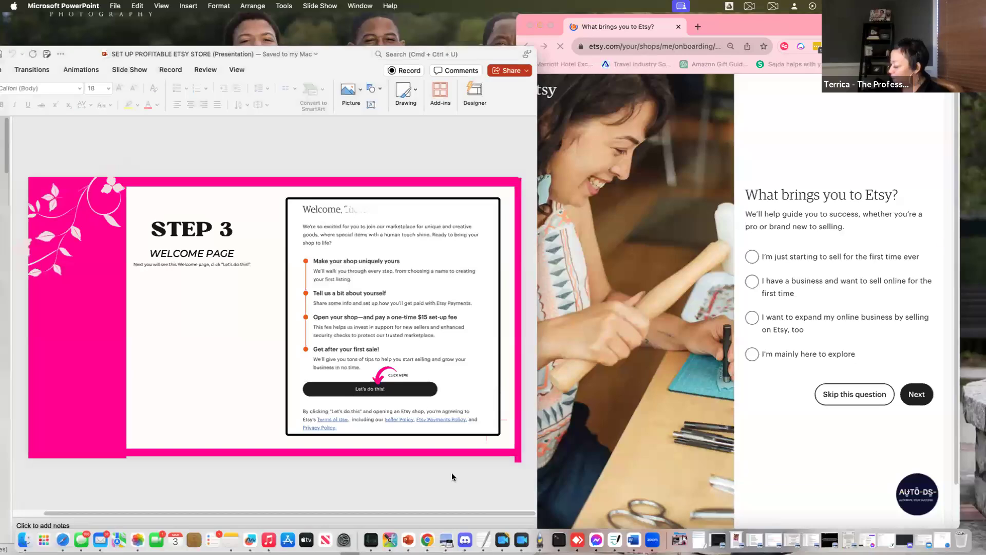
{"action": "scroll", "coordinate": [452, 472], "scroll_direction": "down", "scroll_amount": 1}
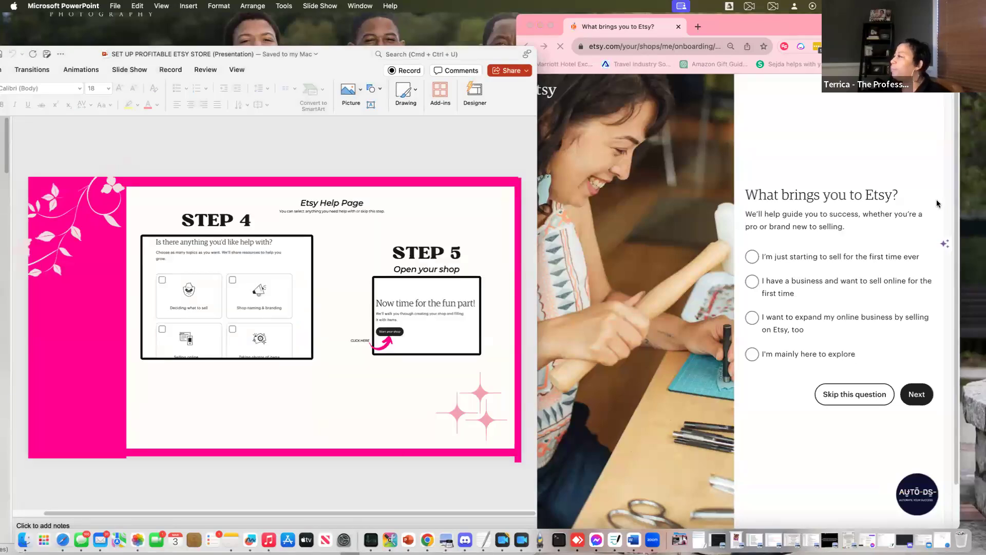
{"action": "left_click", "coordinate": [751, 258]}
{"action": "left_click", "coordinate": [755, 260]}
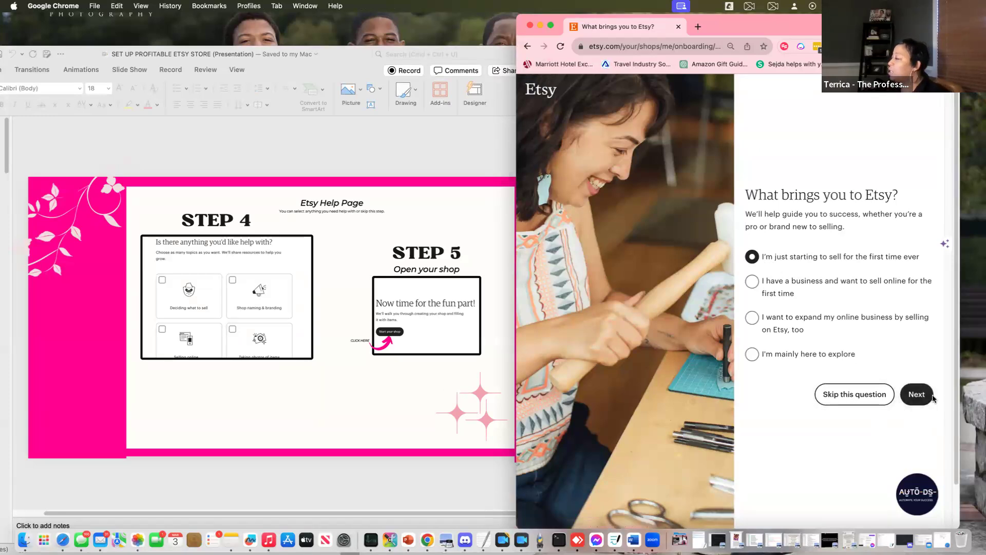
{"action": "left_click", "coordinate": [916, 394]}
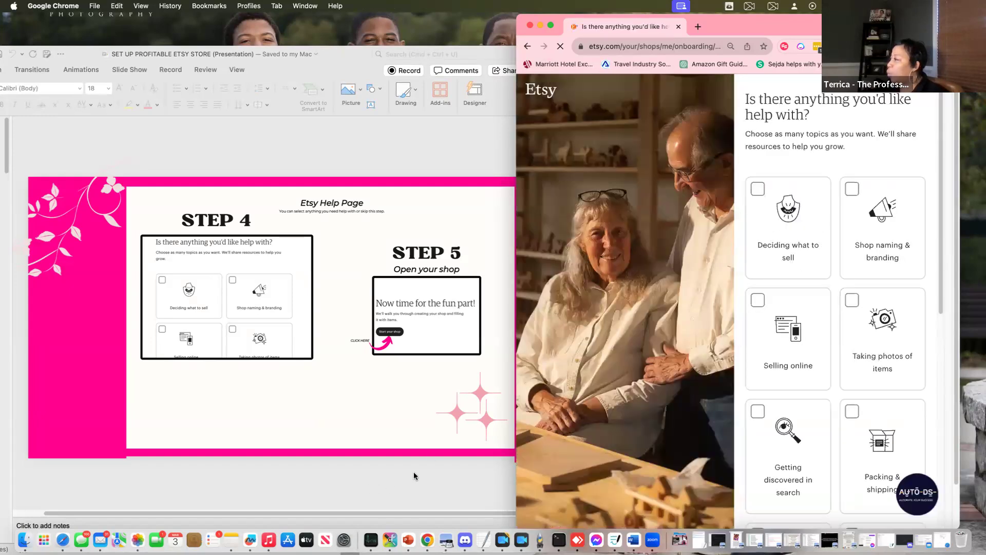
Skip the question about which topics Etsy should help with, after checking the step-by-step slides
{"action": "scroll", "coordinate": [861, 286], "scroll_direction": "down", "scroll_amount": 4}
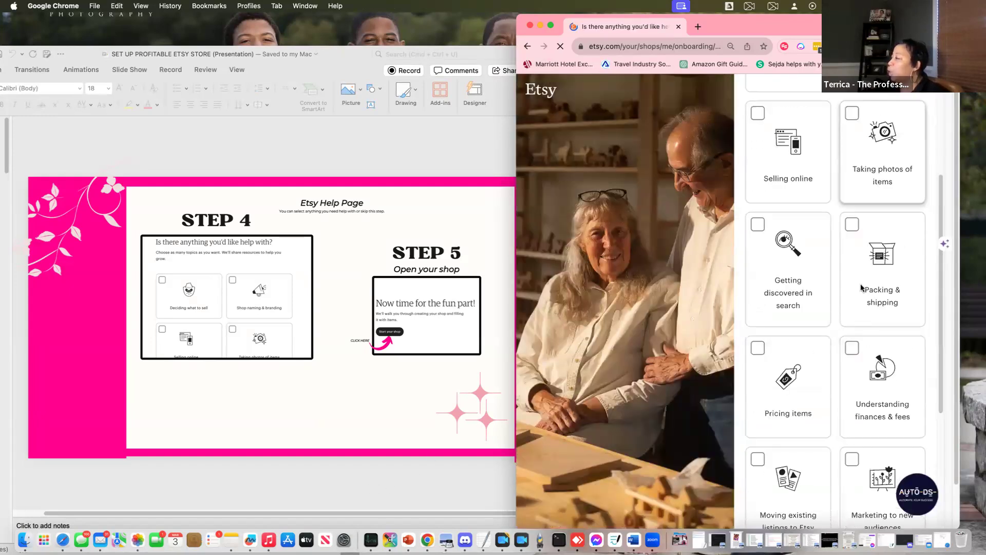
{"action": "scroll", "coordinate": [864, 268], "scroll_direction": "up", "scroll_amount": 2}
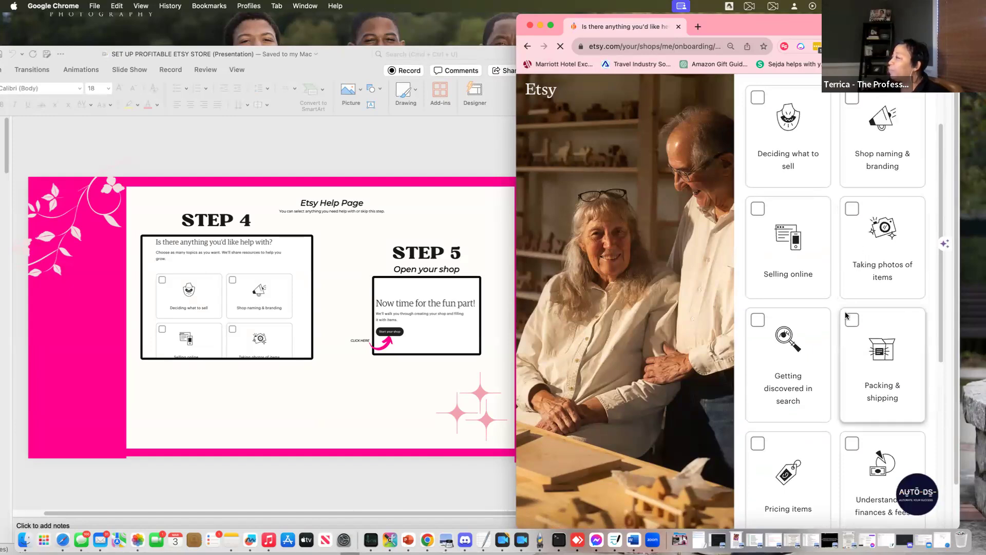
{"action": "scroll", "coordinate": [867, 424], "scroll_direction": "down", "scroll_amount": 2}
{"action": "mouse_move", "coordinate": [903, 506]}
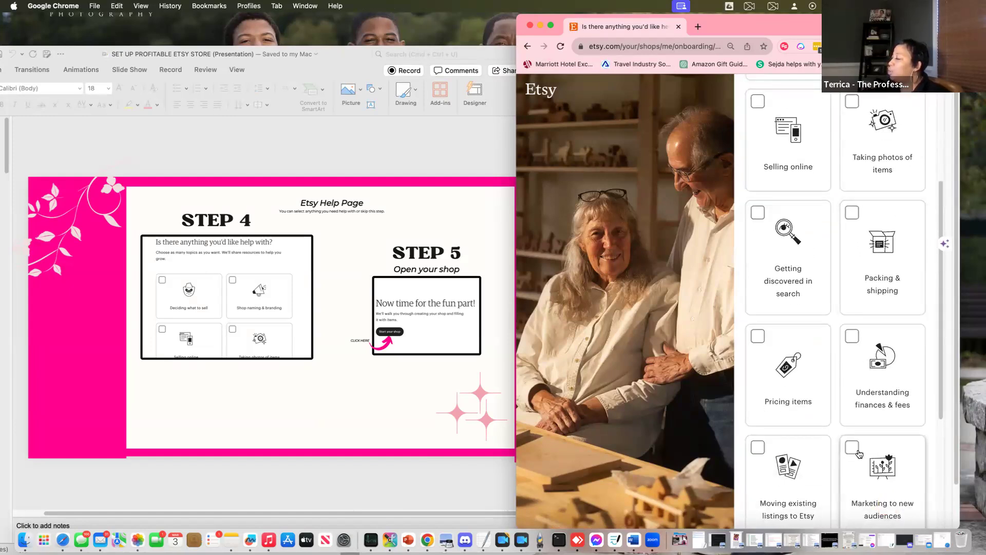
{"action": "left_click", "coordinate": [362, 476]}
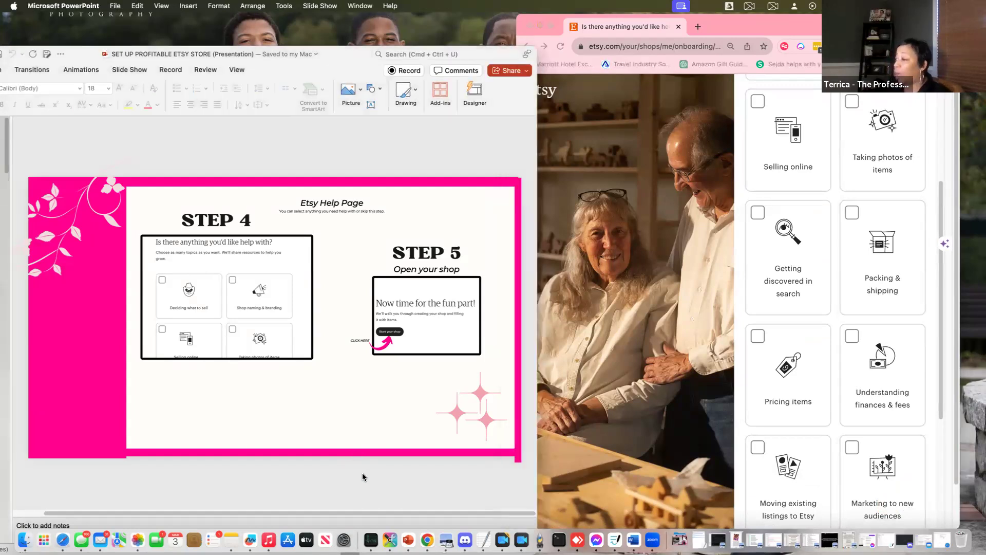
{"action": "scroll", "coordinate": [363, 477], "scroll_direction": "down", "scroll_amount": 2}
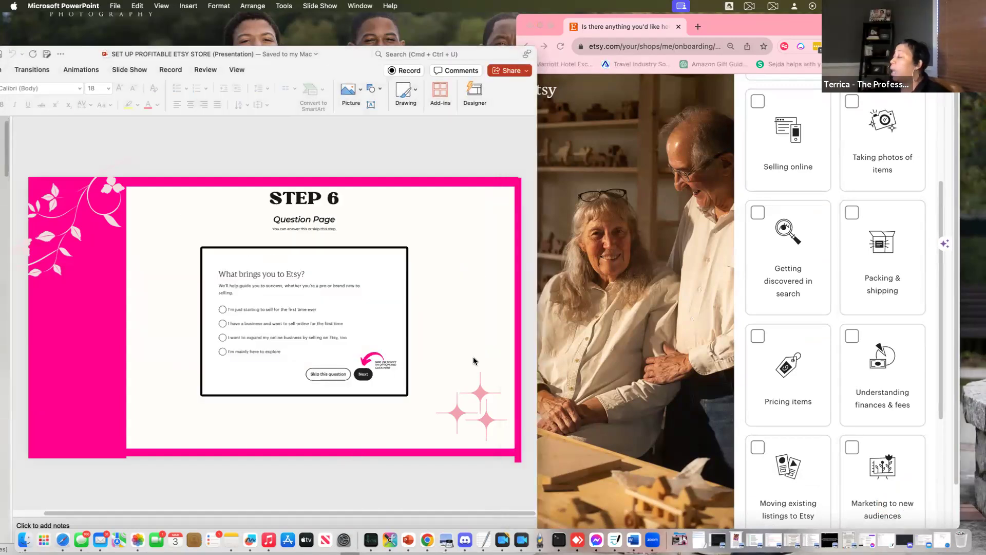
{"action": "scroll", "coordinate": [402, 473], "scroll_direction": "down", "scroll_amount": 2}
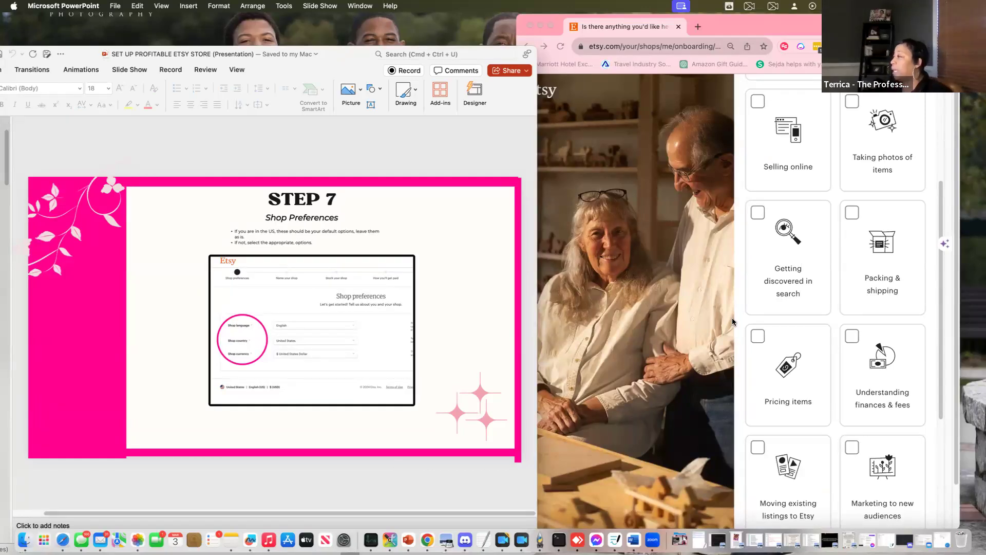
{"action": "scroll", "coordinate": [785, 331], "scroll_direction": "down", "scroll_amount": 3}
{"action": "scroll", "coordinate": [784, 331], "scroll_direction": "down", "scroll_amount": 3}
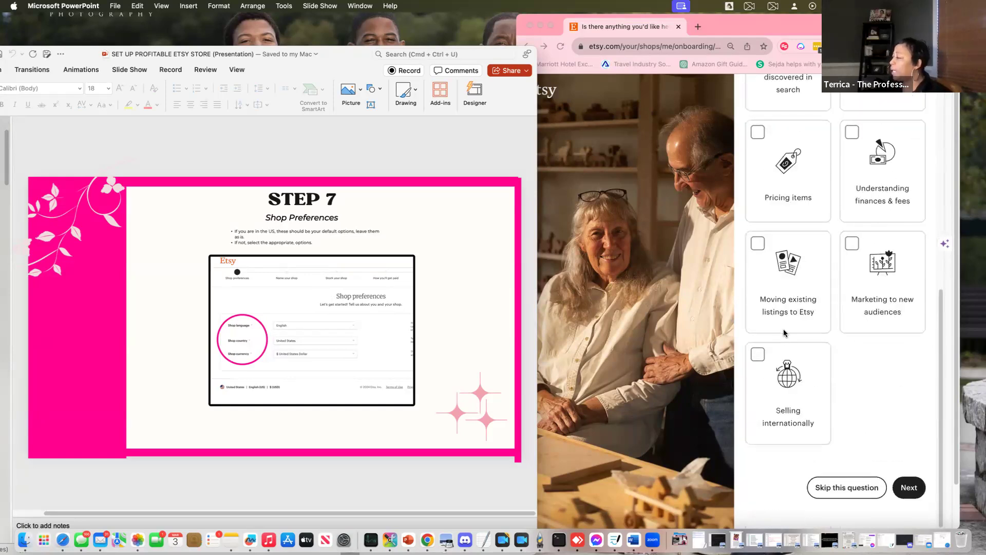
{"action": "left_click", "coordinate": [846, 492]}
{"action": "left_click", "coordinate": [846, 492]}
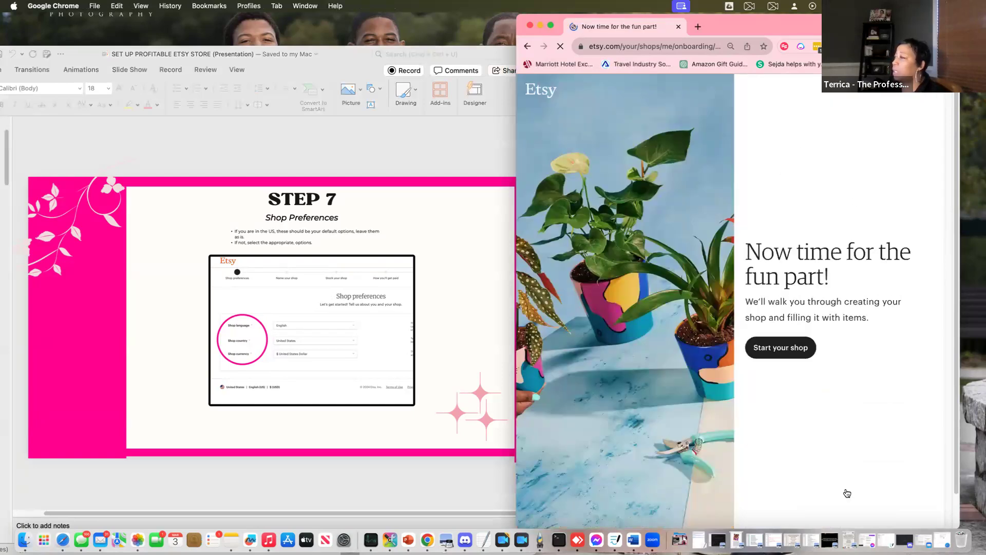
Start the shop and save preferences as English, United States and US Dollar, dismissing the AUTO-DS widget
{"action": "left_click", "coordinate": [785, 349]}
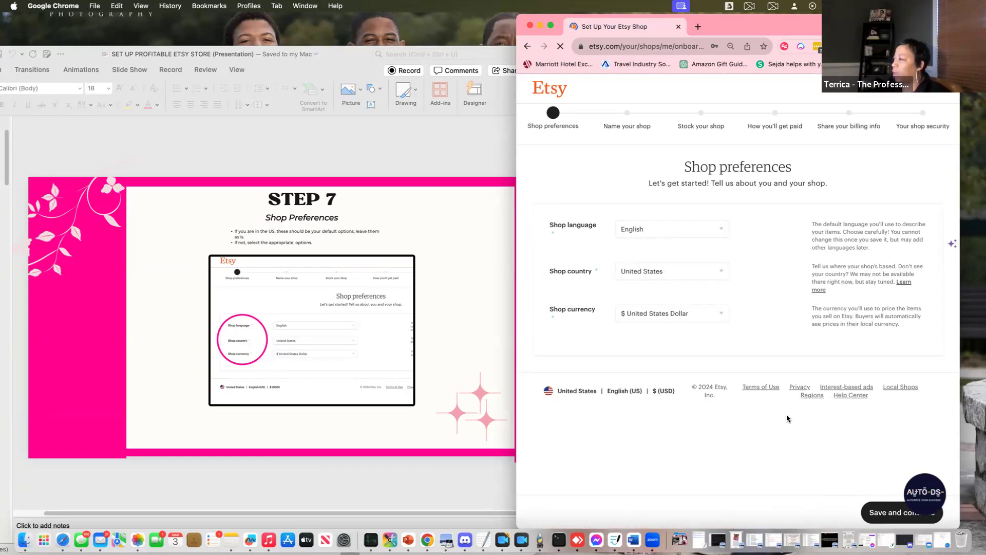
{"action": "mouse_move", "coordinate": [516, 310]}
{"action": "left_mouse_down"}
{"action": "mouse_move", "coordinate": [414, 316]}
{"action": "mouse_move", "coordinate": [518, 317]}
{"action": "left_mouse_up"}
{"action": "mouse_move", "coordinate": [915, 496]}
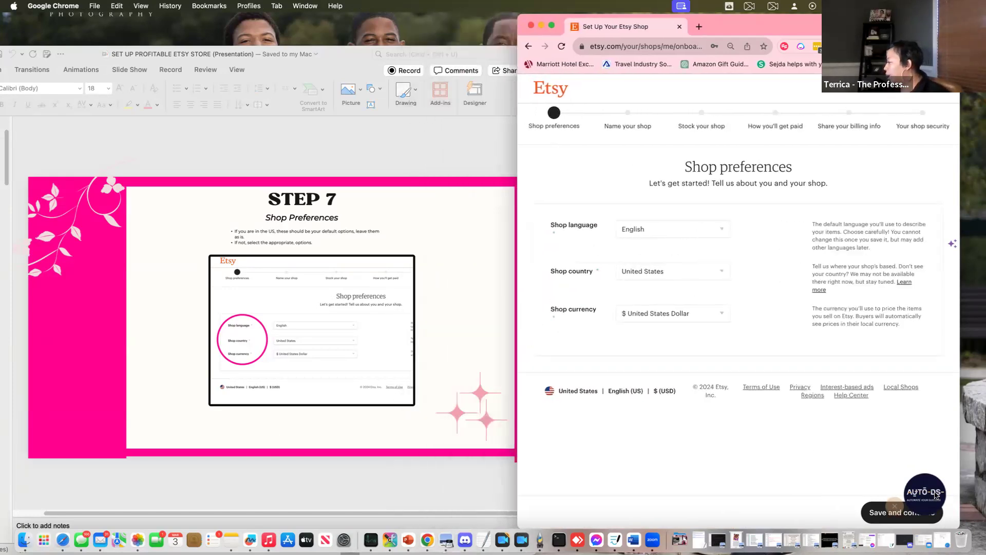
{"action": "left_click_drag", "start_coordinate": [917, 494], "coordinate": [719, 434]}
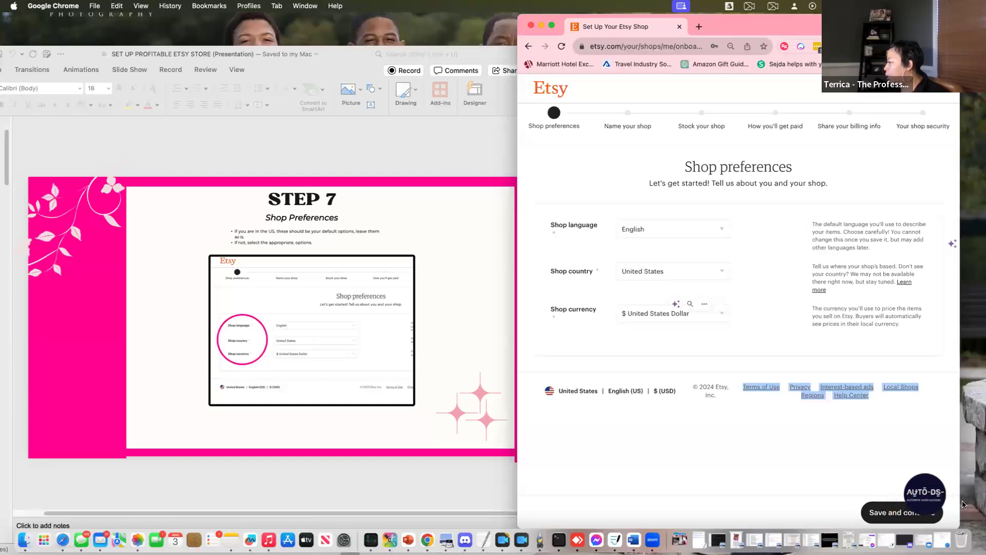
{"action": "left_click", "coordinate": [895, 507]}
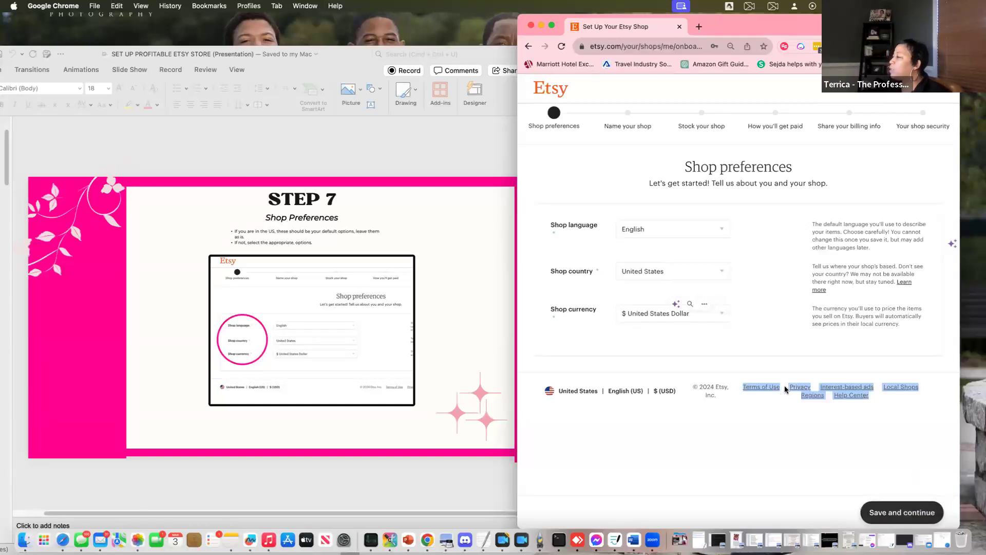
{"action": "left_click", "coordinate": [856, 465]}
{"action": "left_click", "coordinate": [905, 513]}
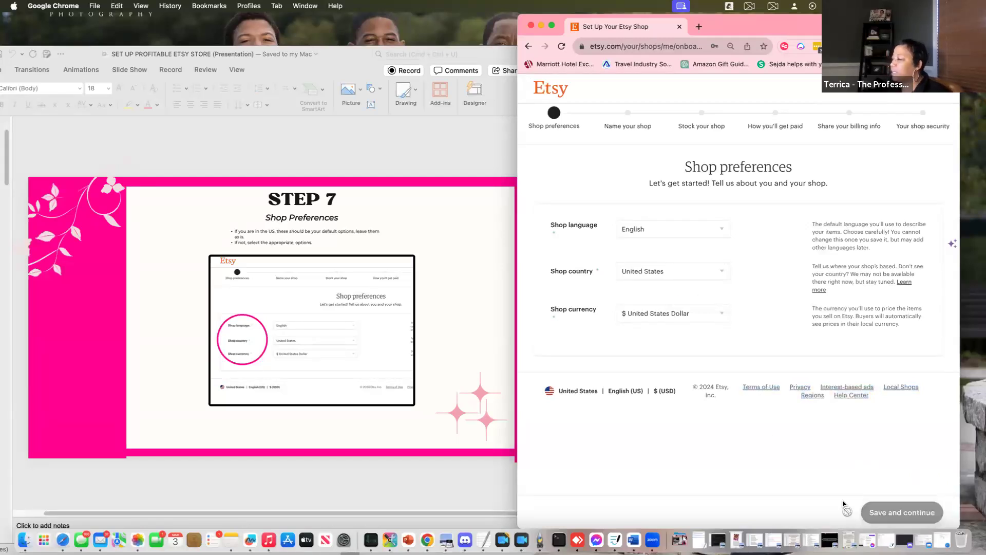
{"action": "left_click", "coordinate": [261, 505]}
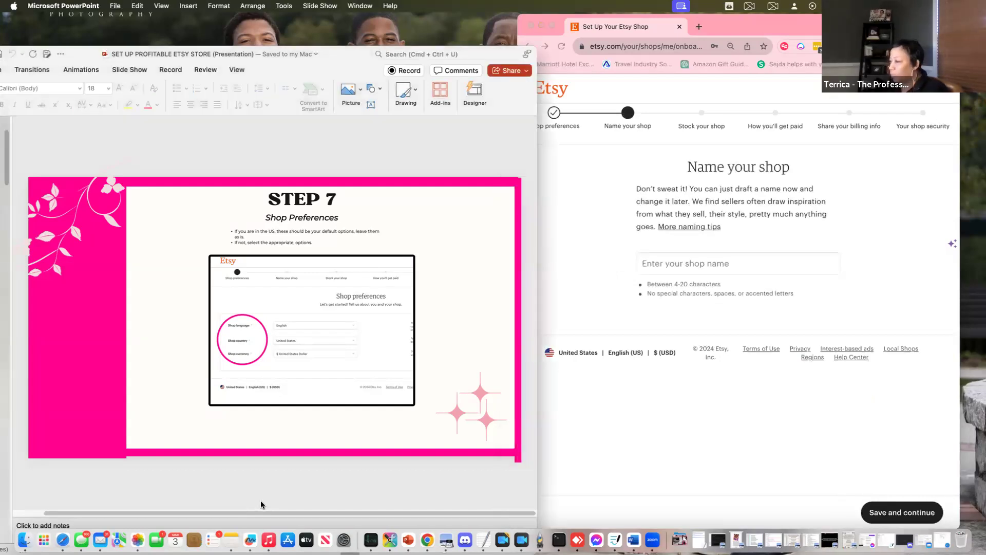
Enter TTGiftsnThings as the shop name, fixing a stray letter, and save it
{"action": "scroll", "coordinate": [261, 505], "scroll_direction": "down", "scroll_amount": 2}
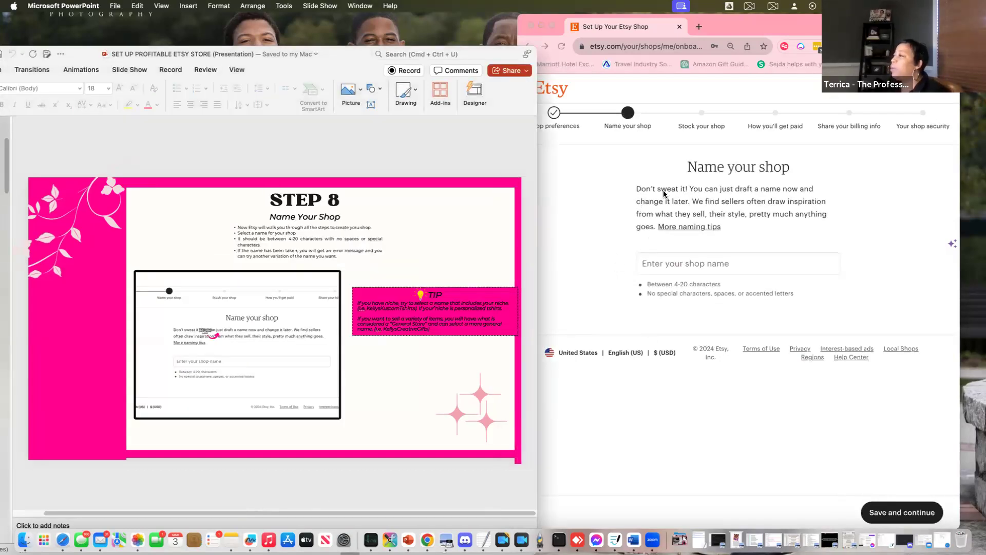
{"action": "left_click", "coordinate": [648, 269]}
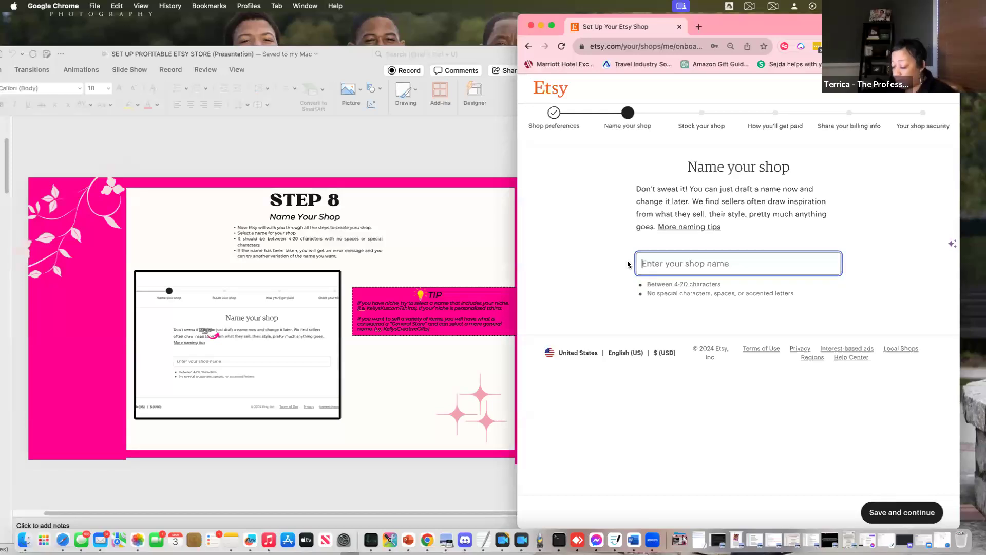
{"action": "type", "text": "TTGiftn"}
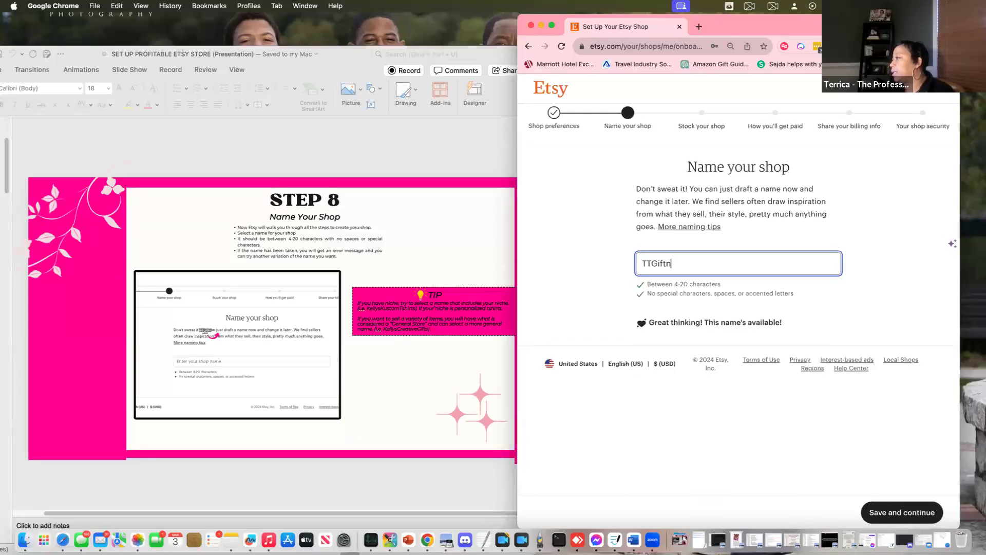
{"action": "key", "text": "BackSpace"}
{"action": "type", "text": "s"}
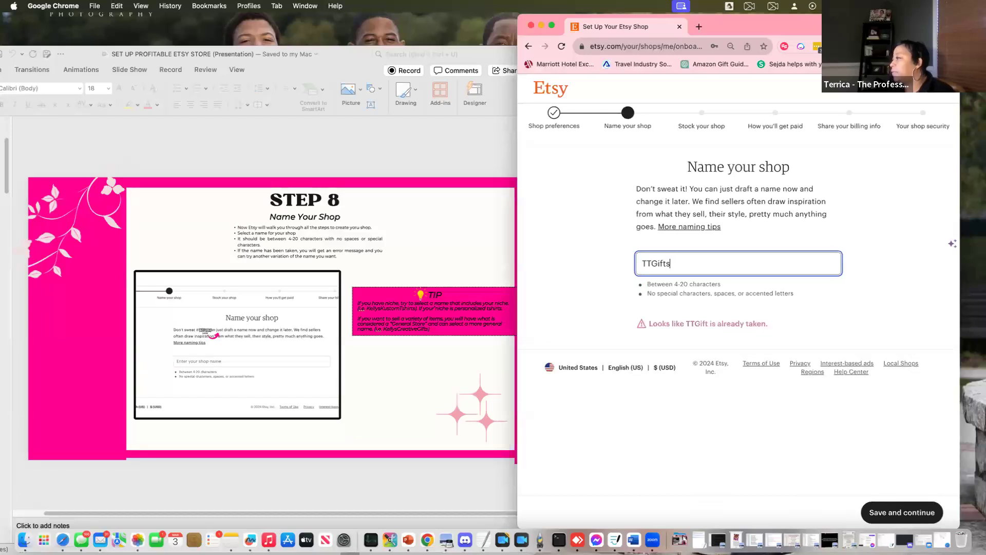
{"action": "type", "text": "n"}
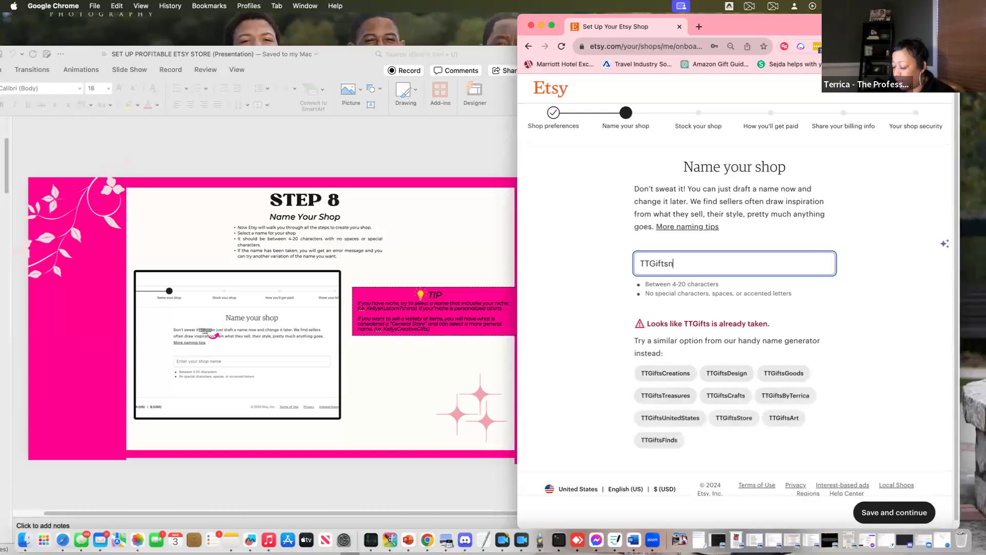
{"action": "type", "text": "Things"}
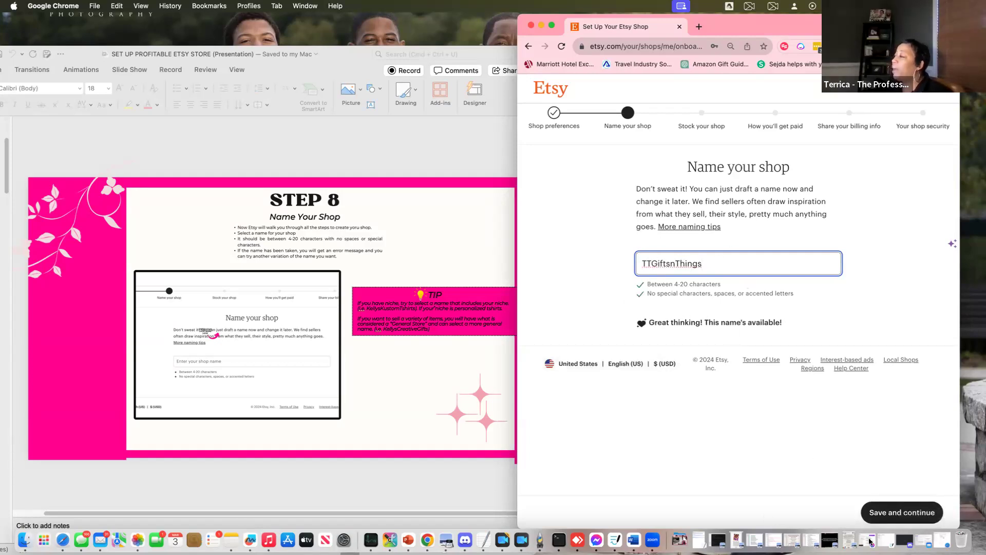
{"action": "left_click", "coordinate": [902, 513]}
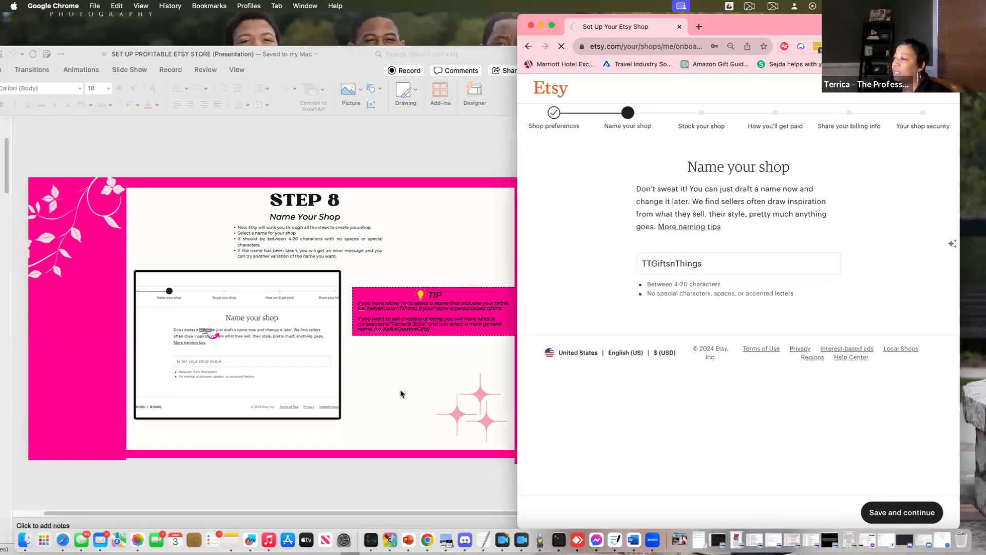
{"action": "left_click", "coordinate": [400, 389]}
Advance the presentation to the Asset Checklist slide and reposition its window beside the Etsy listing page
{"action": "key", "text": "Down"}
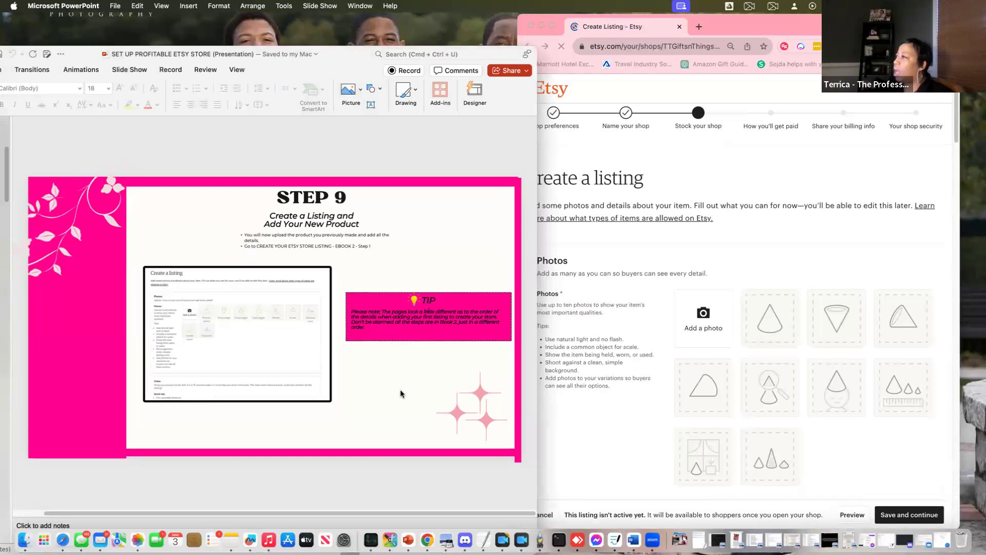
{"action": "left_click", "coordinate": [722, 182]}
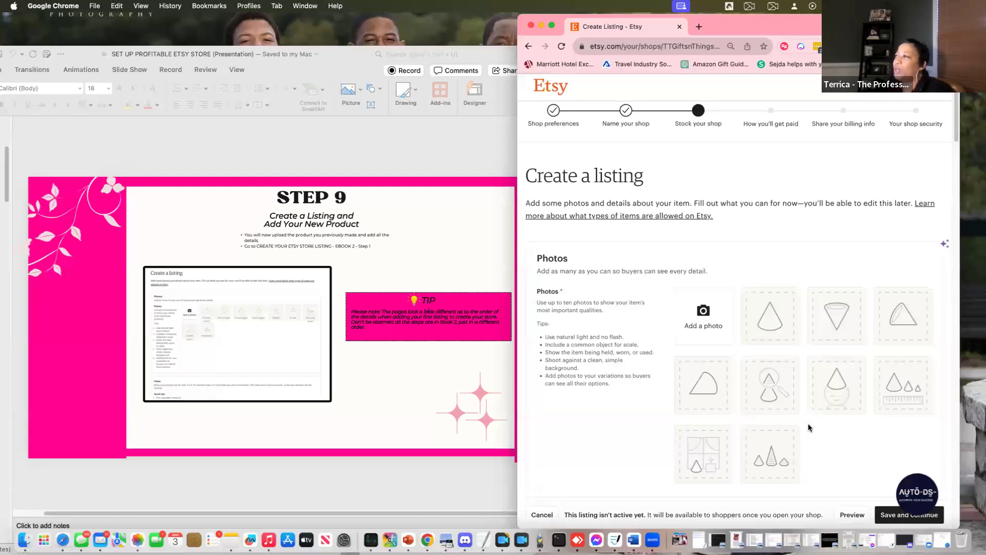
{"action": "scroll", "coordinate": [808, 424], "scroll_direction": "down", "scroll_amount": 2}
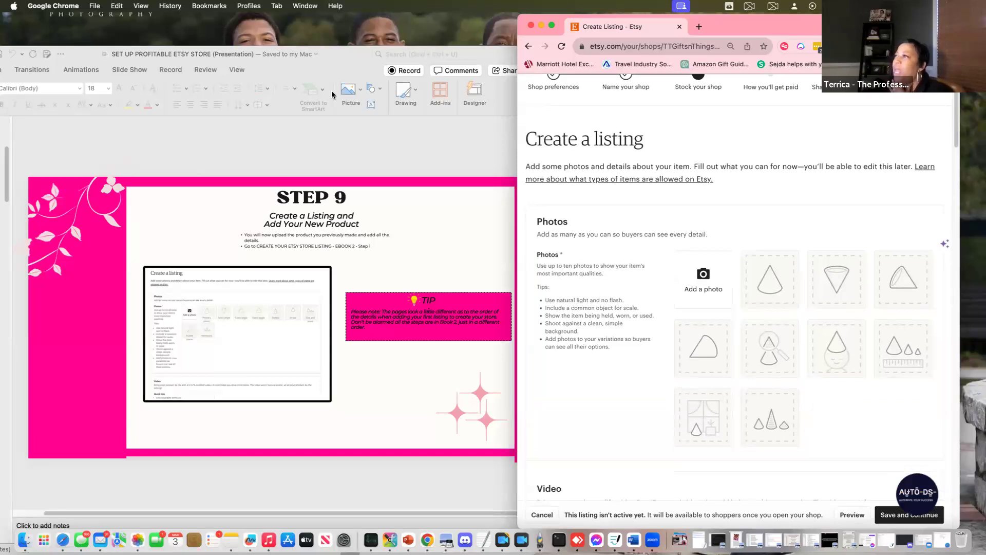
{"action": "double_click", "coordinate": [337, 57]}
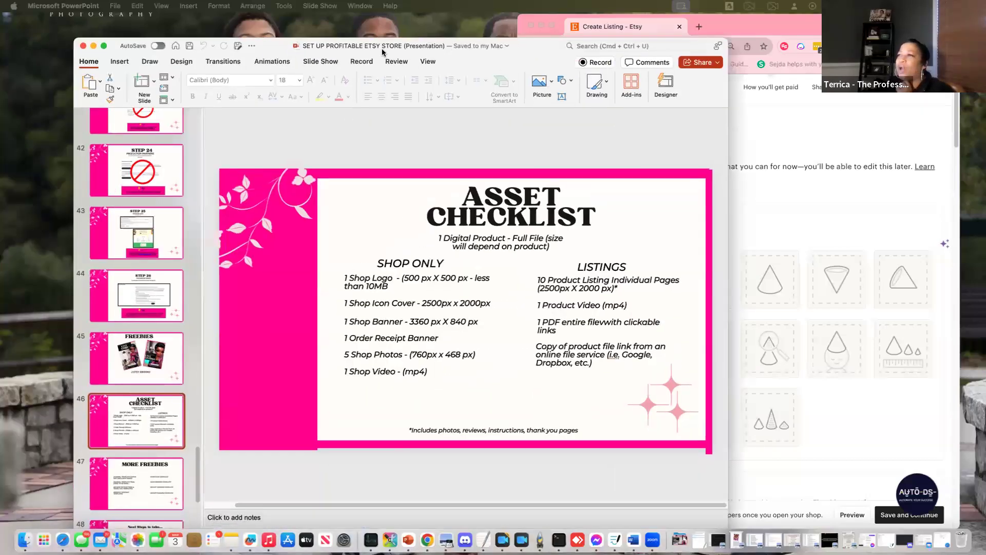
{"action": "left_click_drag", "start_coordinate": [349, 21], "coordinate": [304, 34]}
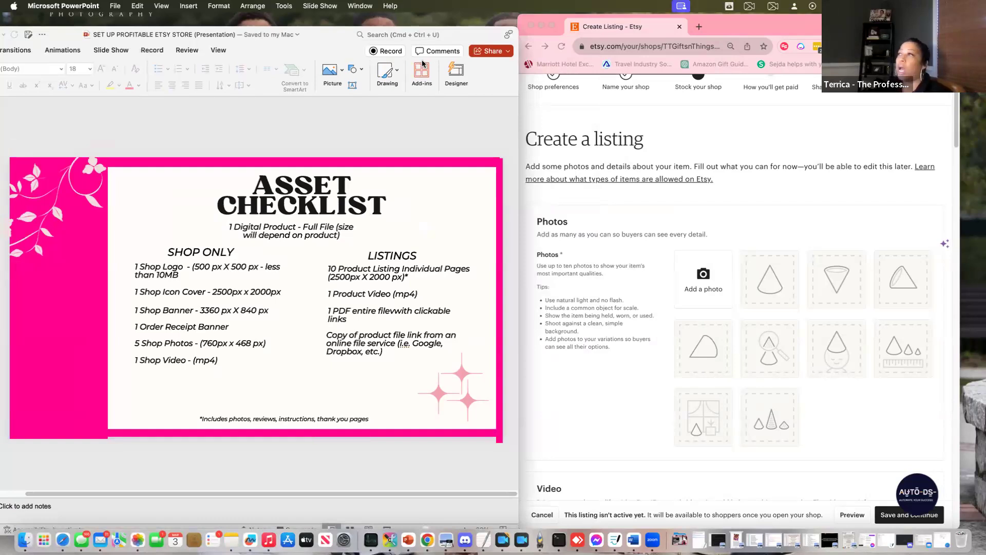
Look through PowerPoint's Window and Edit menus without changes, then start a new blank browser tab
{"action": "left_click", "coordinate": [358, 6]}
{"action": "mouse_move", "coordinate": [137, 6]}
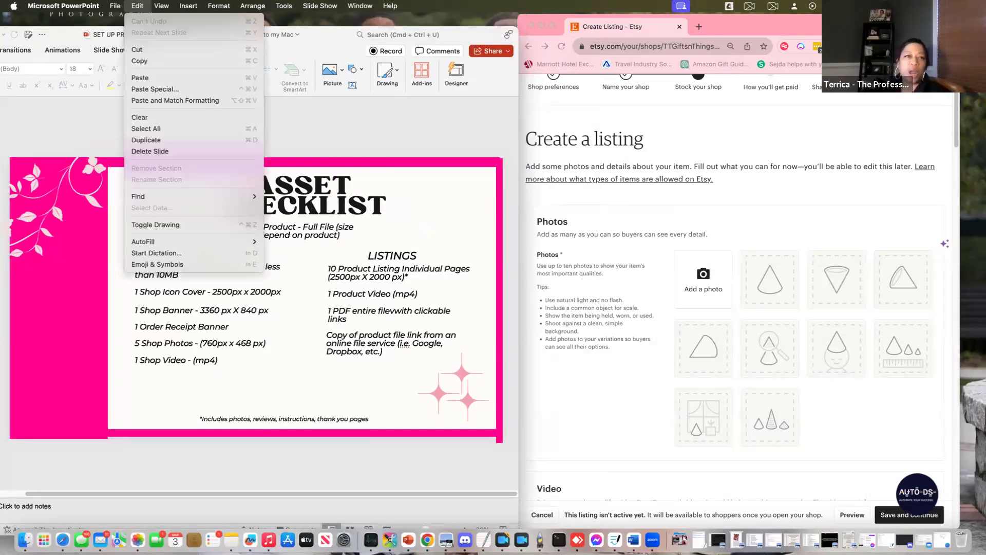
{"action": "left_click", "coordinate": [650, 7]}
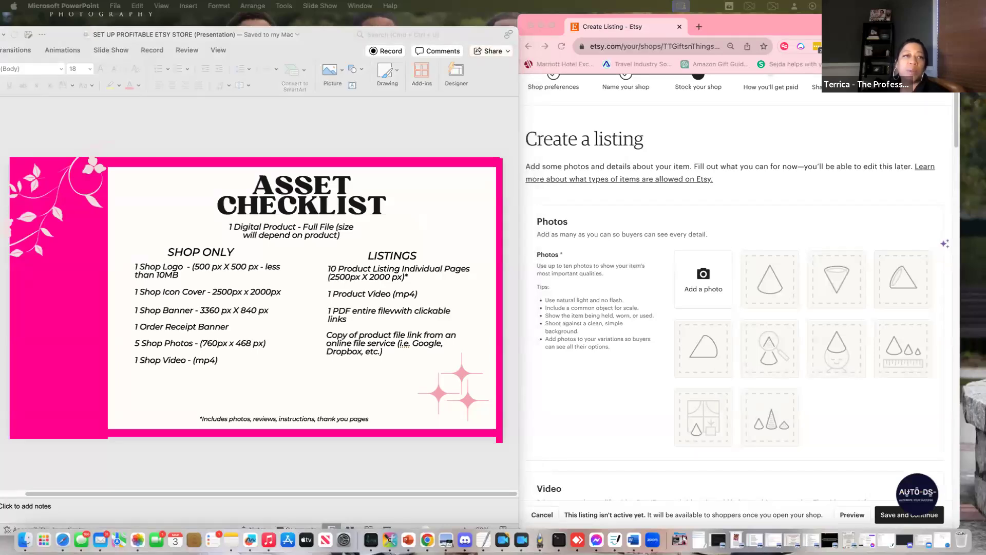
{"action": "left_click", "coordinate": [697, 28]}
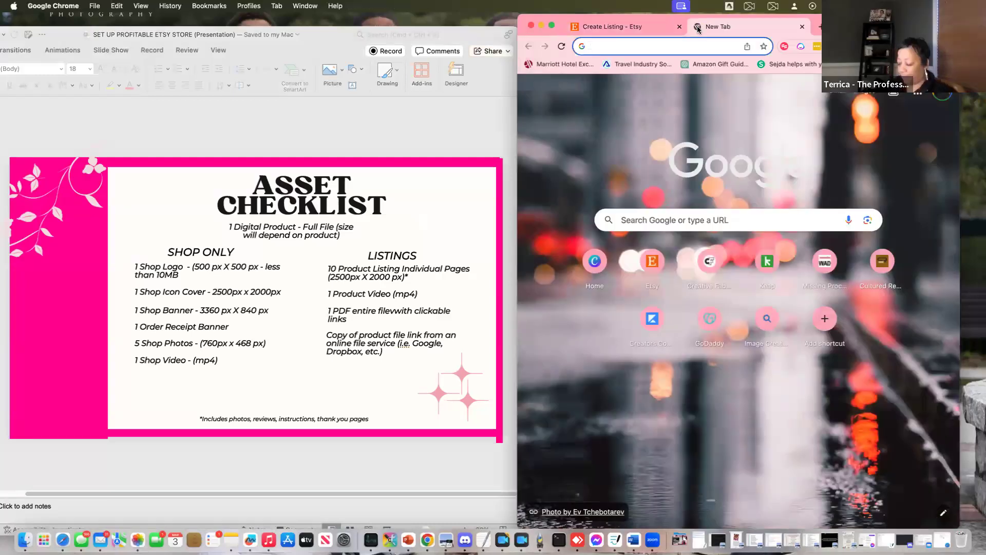
Go to the Canva website and search its templates for 'logo'
{"action": "type", "text": "canva"}
{"action": "key", "text": "Return"}
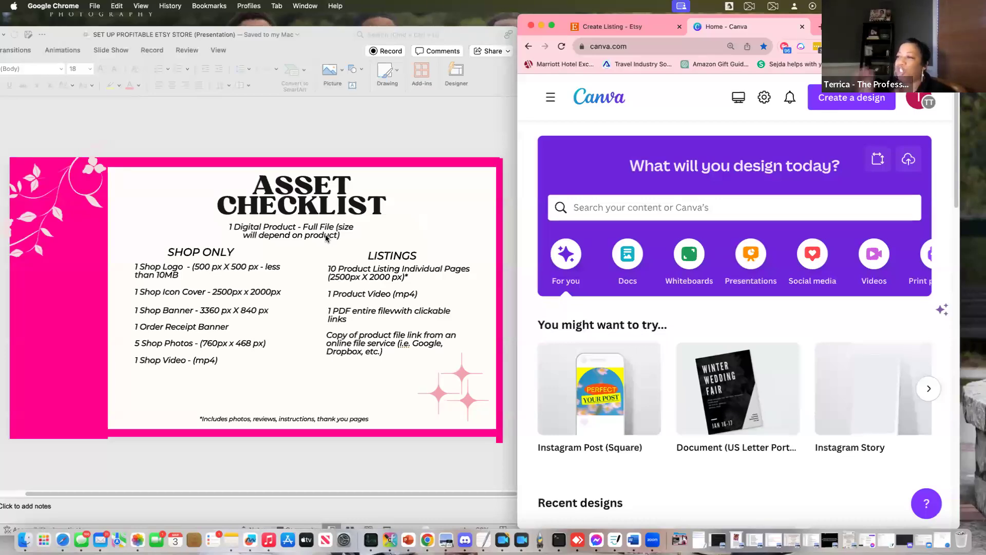
{"action": "left_click", "coordinate": [599, 208]}
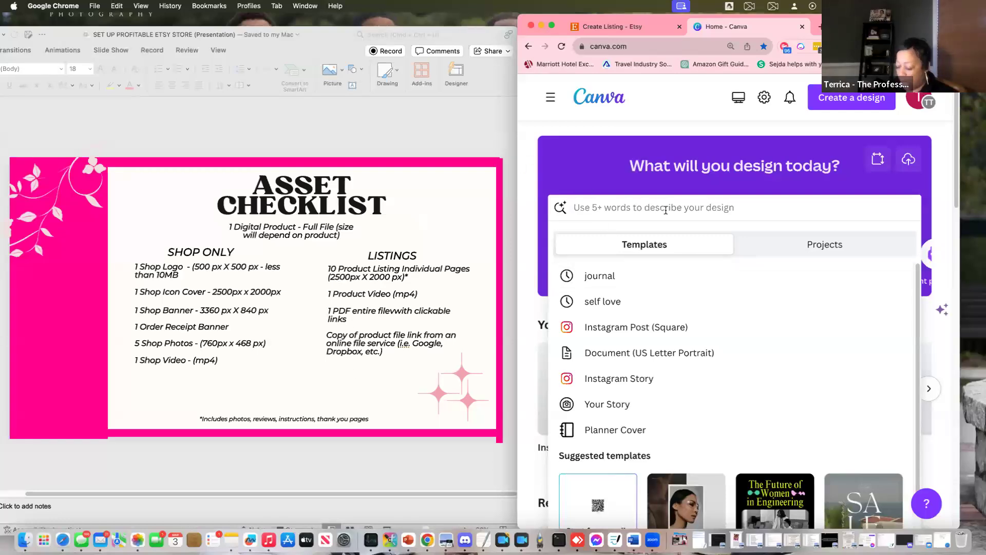
{"action": "type", "text": "logo"}
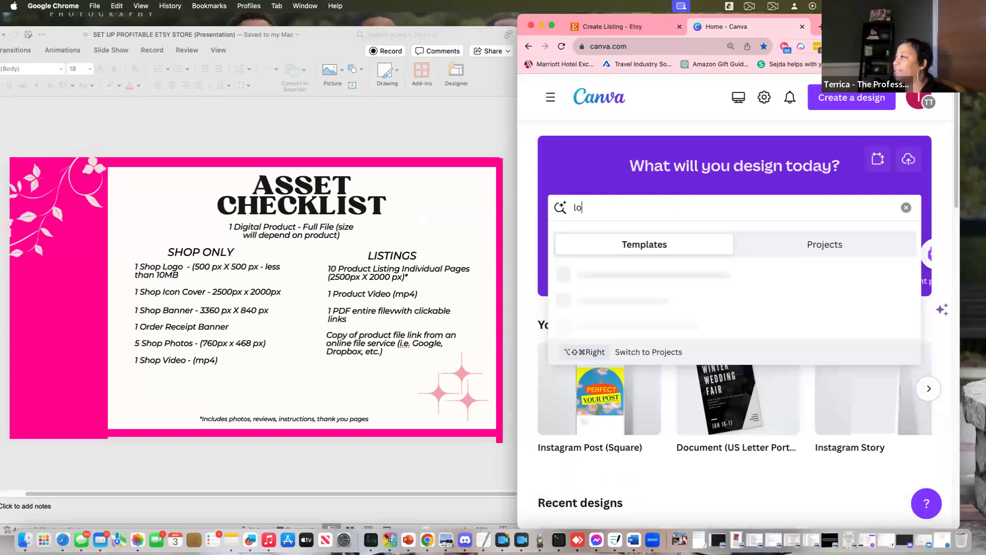
{"action": "key", "text": "Return"}
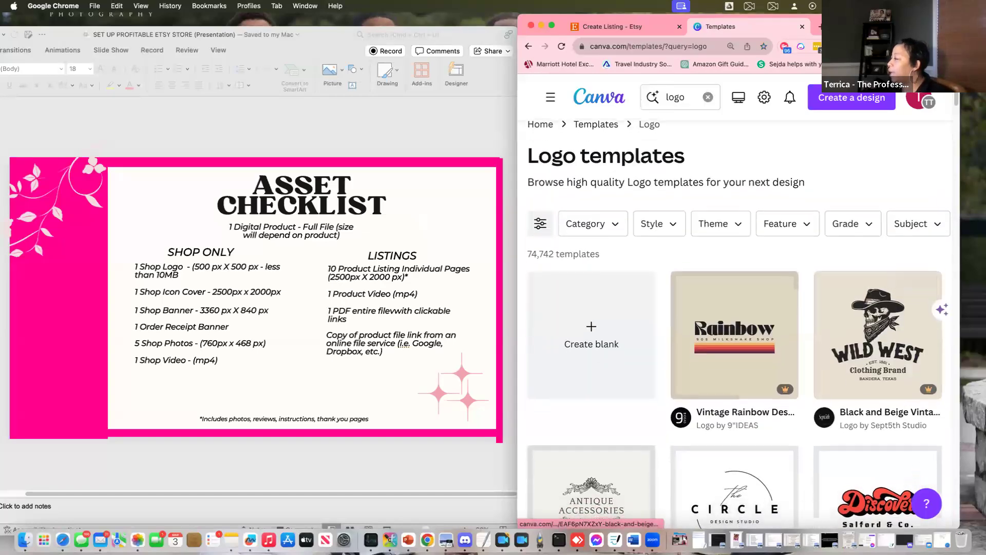
Customize the Black and Gold Classy Minimalist Circular Name Logo template in Canva's editor with the side panel hidden
{"action": "scroll", "coordinate": [878, 421], "scroll_direction": "down", "scroll_amount": 2}
{"action": "scroll", "coordinate": [878, 411], "scroll_direction": "down", "scroll_amount": 3}
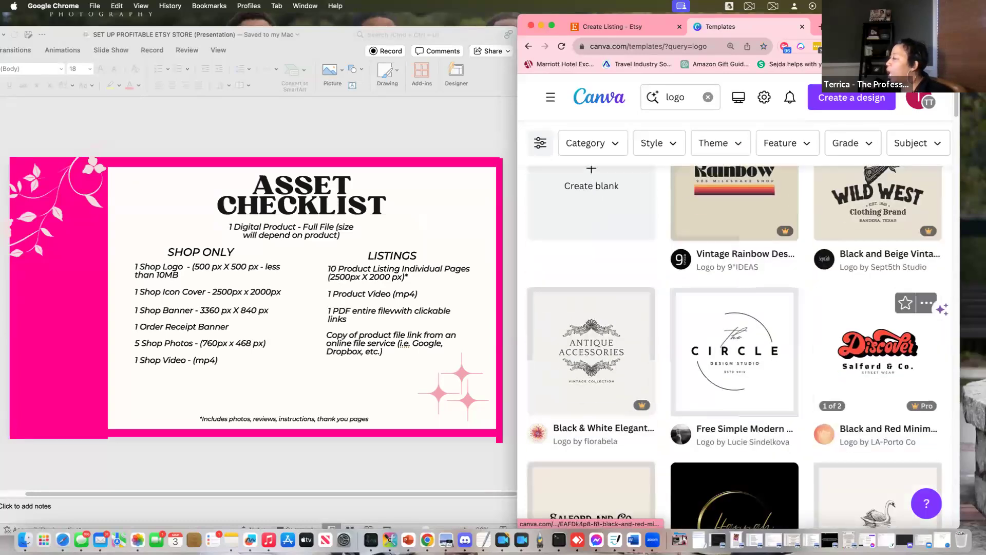
{"action": "scroll", "coordinate": [735, 401], "scroll_direction": "down", "scroll_amount": 2}
{"action": "left_click", "coordinate": [735, 426]}
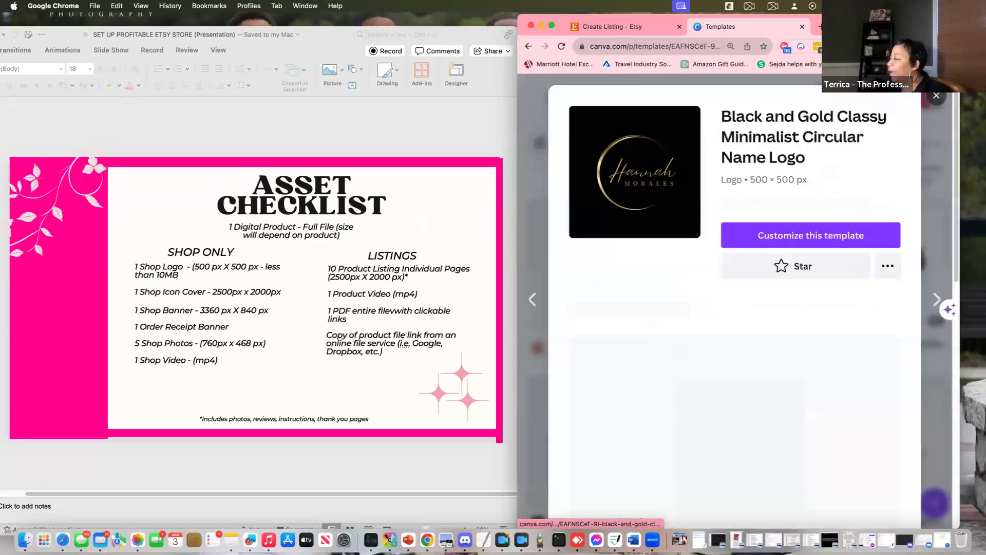
{"action": "left_click", "coordinate": [817, 251]}
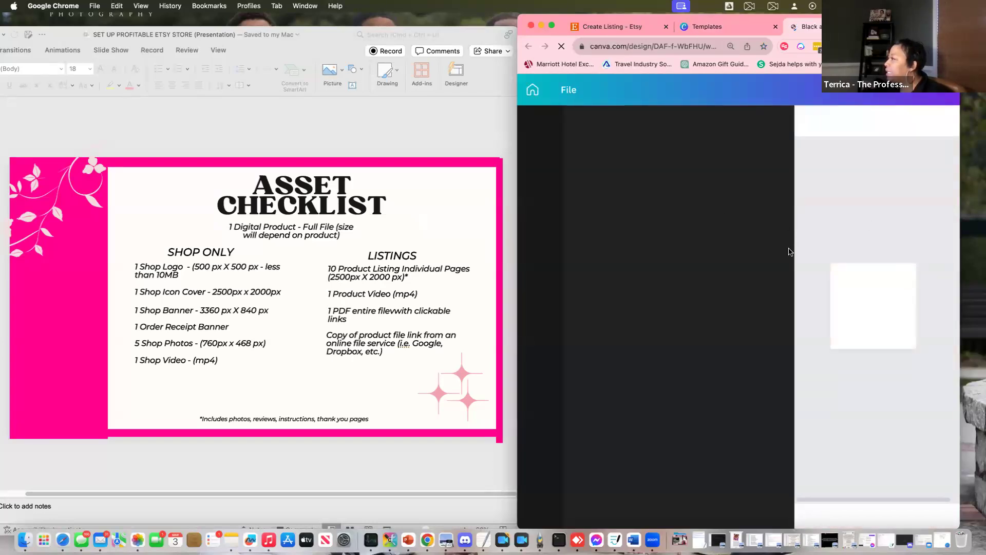
{"action": "left_click", "coordinate": [707, 26]}
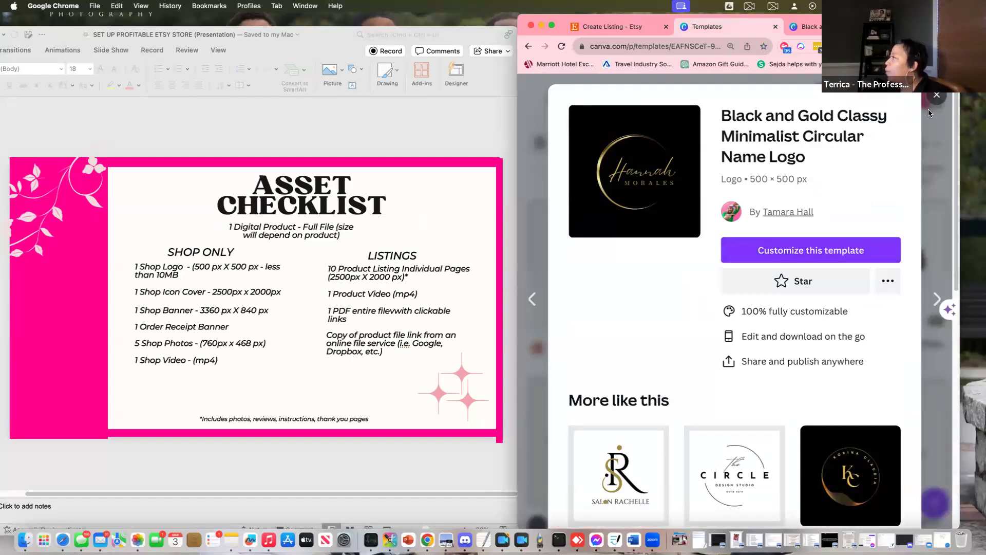
{"action": "left_click", "coordinate": [804, 26]}
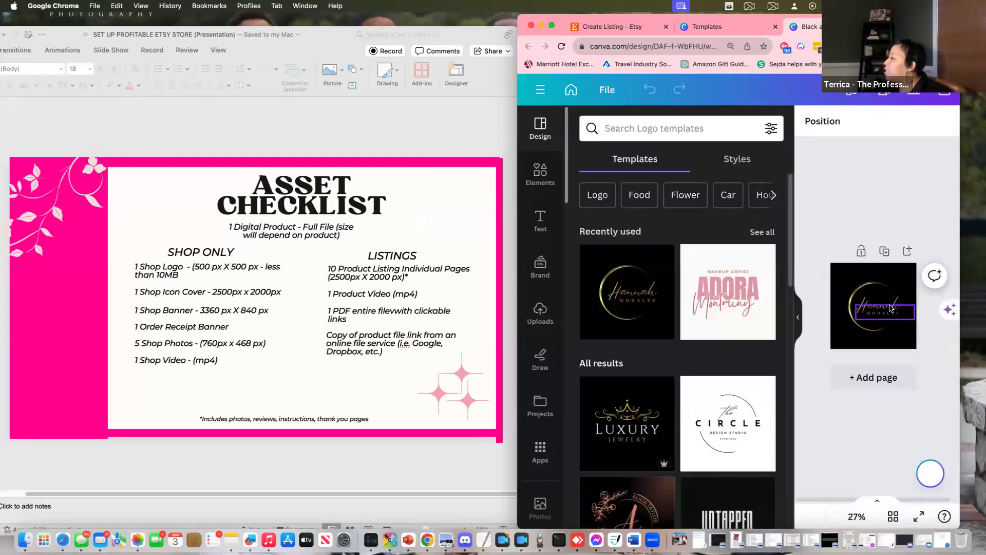
{"action": "left_click", "coordinate": [798, 317]}
{"action": "left_click", "coordinate": [779, 317]}
{"action": "left_click", "coordinate": [753, 302]}
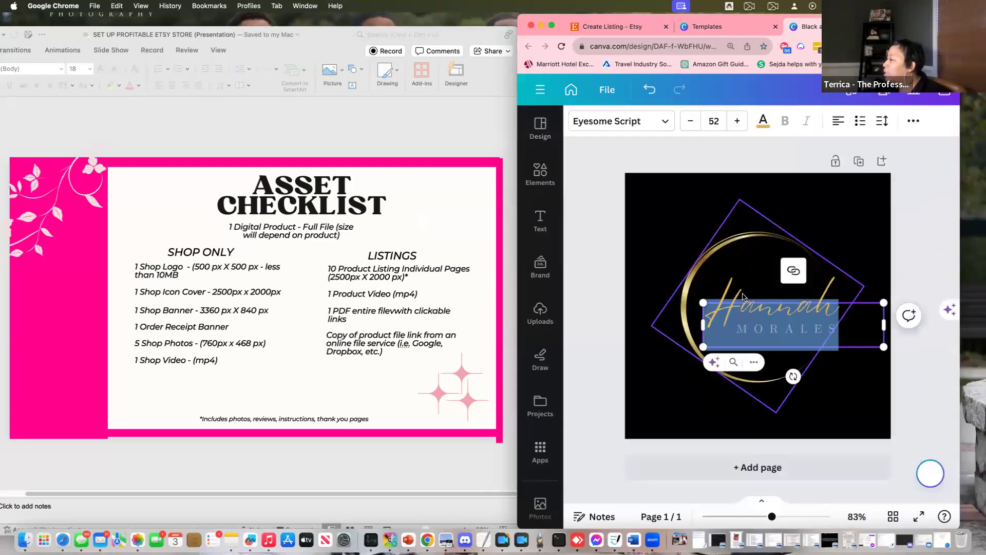
{"action": "left_click", "coordinate": [724, 316]}
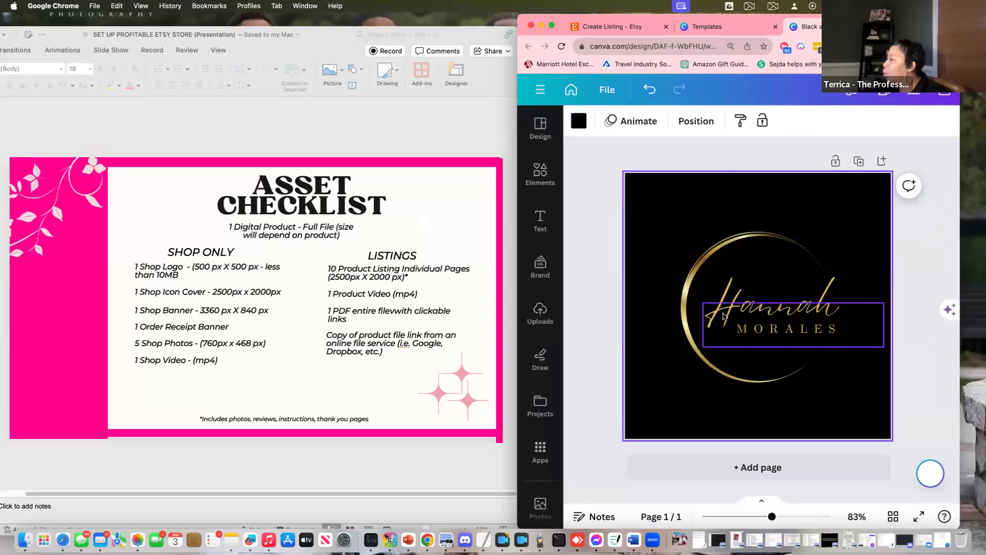
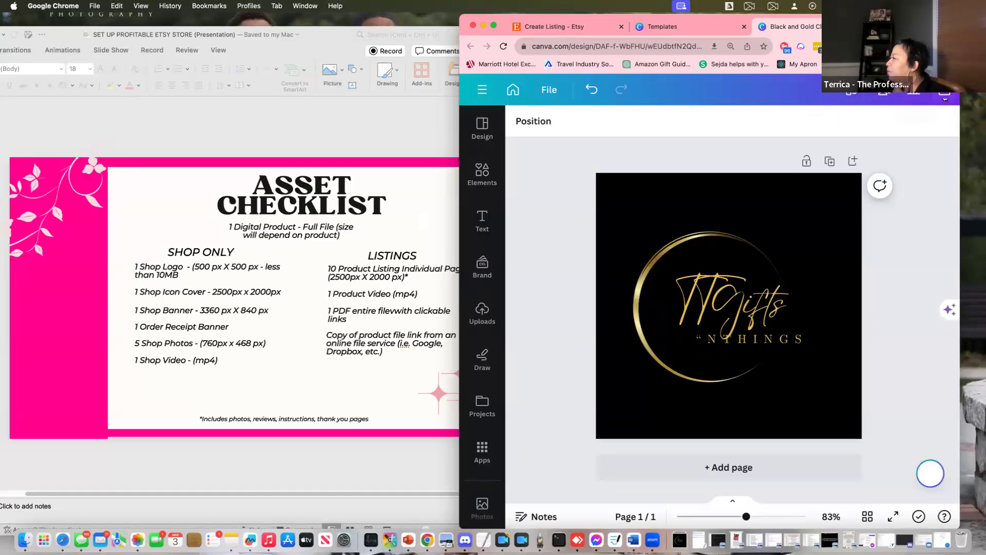
Create a blank 2500 × 2000 px custom-size Canva design, keeping pixels as the unit
{"action": "left_click", "coordinate": [692, 28]}
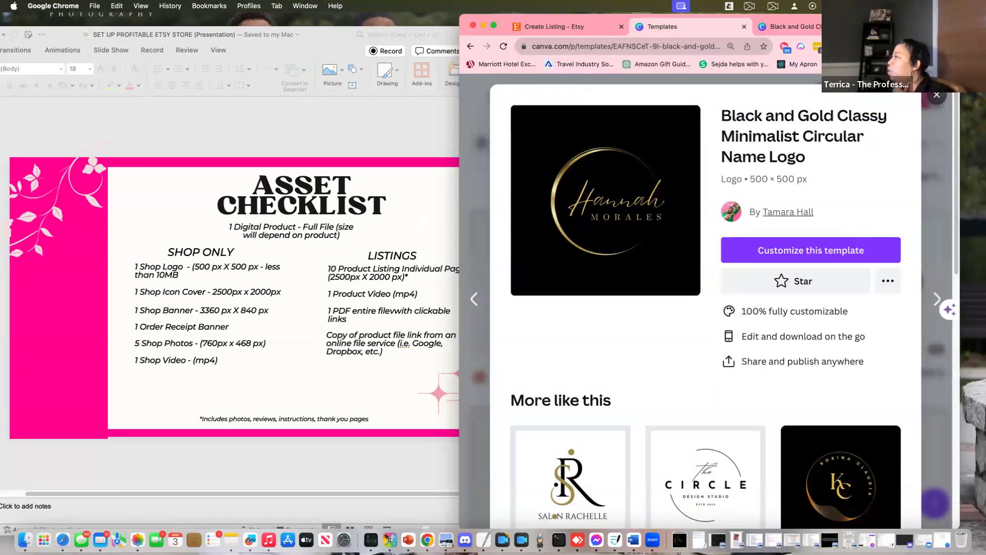
{"action": "left_click", "coordinate": [936, 95]}
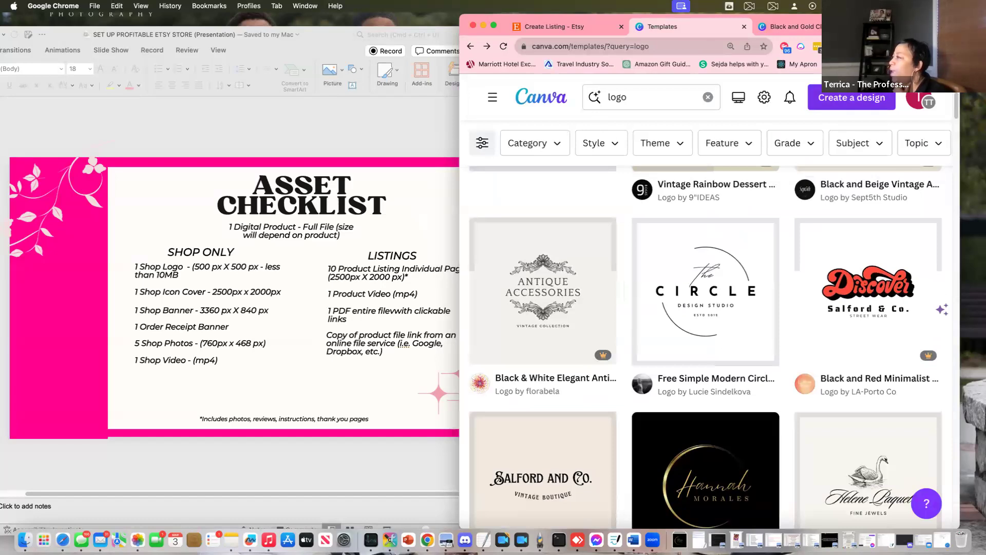
{"action": "left_click", "coordinate": [846, 102]}
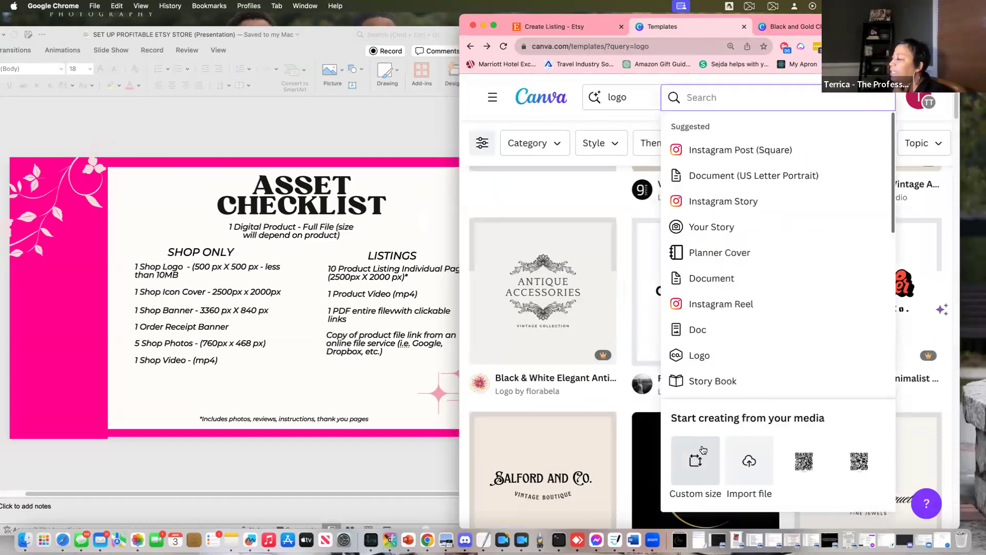
{"action": "left_click", "coordinate": [694, 474]}
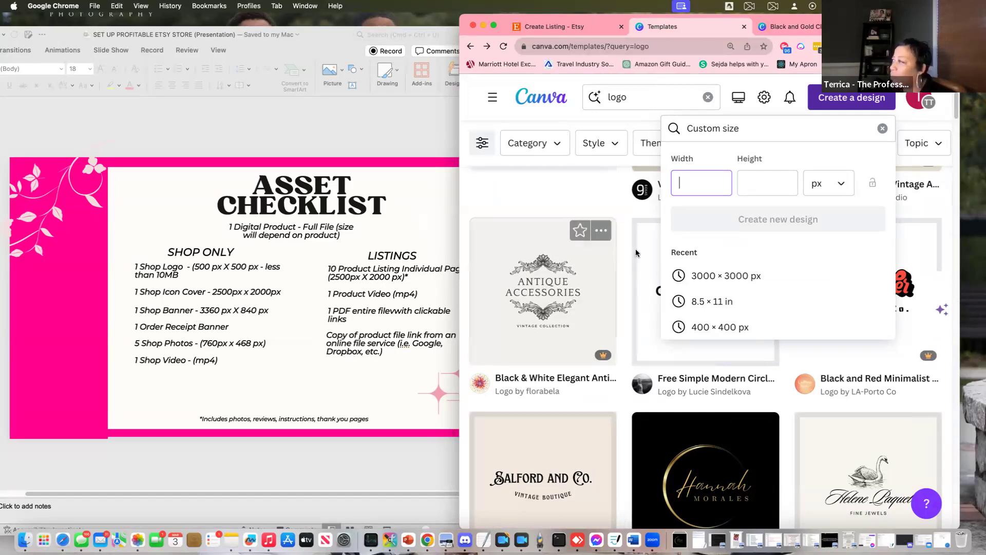
{"action": "type", "text": "00"}
{"action": "key", "text": "Tab"}
{"action": "type", "text": "200"}
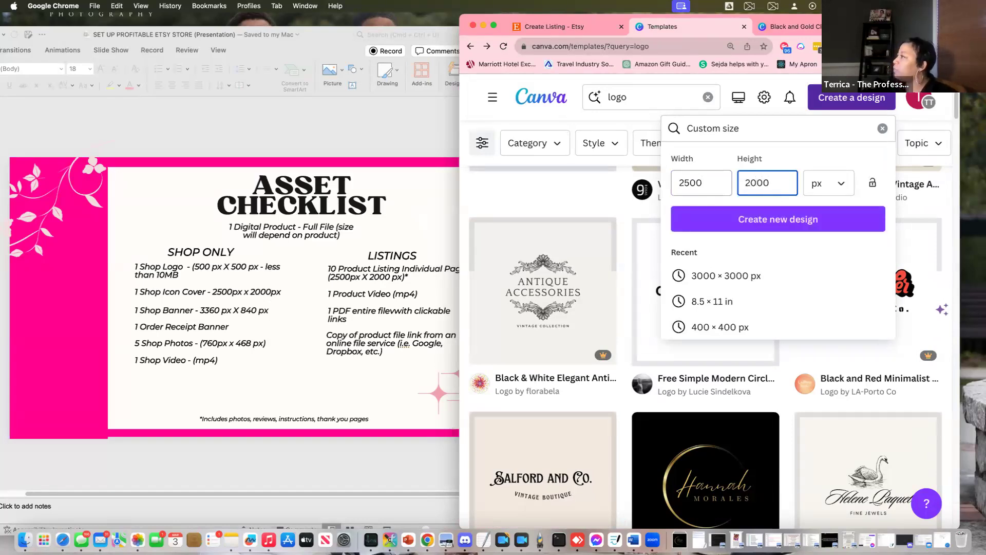
{"action": "left_click", "coordinate": [847, 194]}
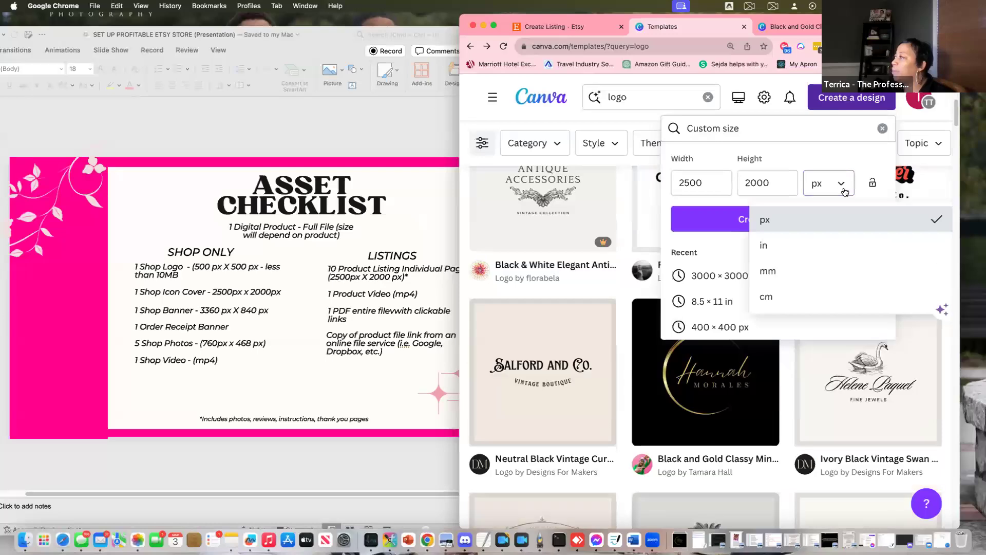
{"action": "left_click", "coordinate": [850, 225]}
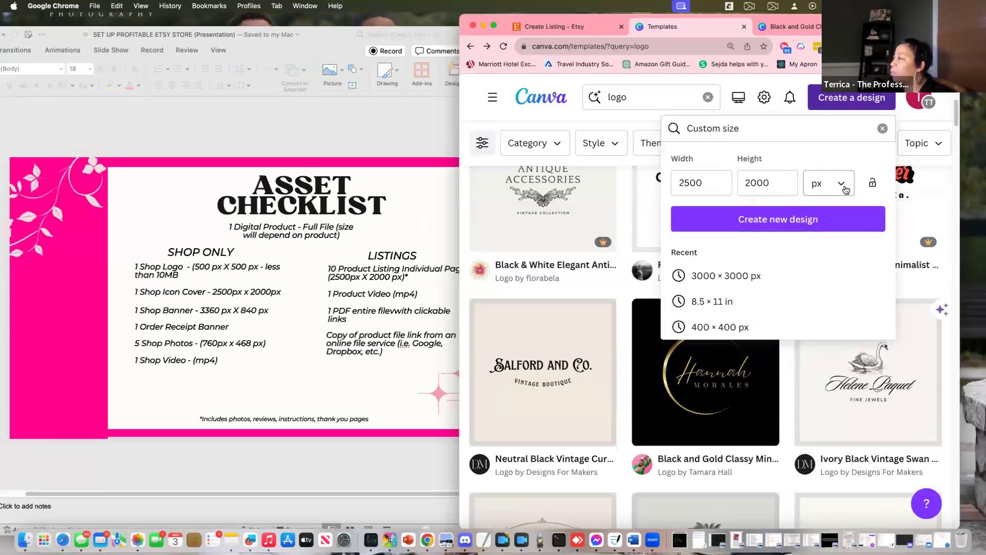
{"action": "left_click", "coordinate": [767, 222]}
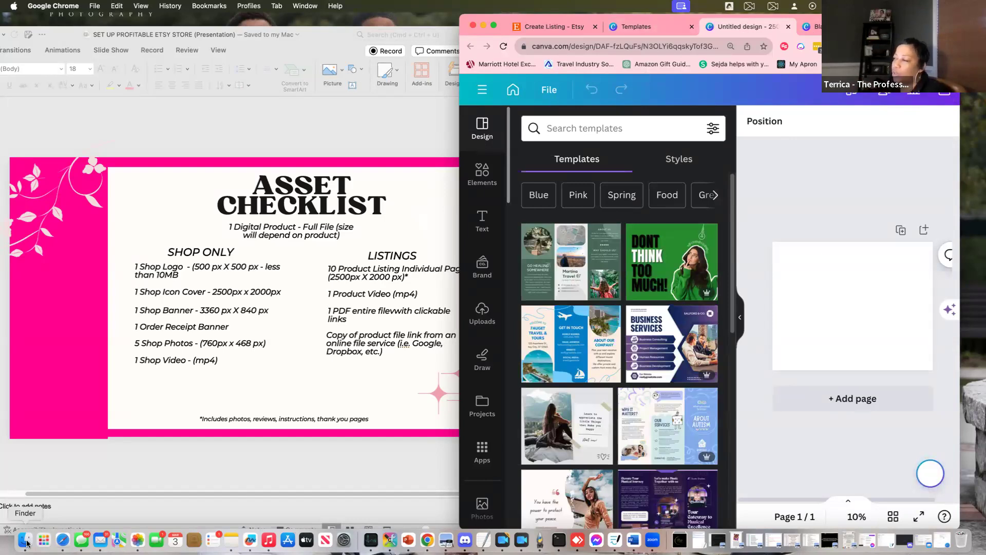
Upload the gold TTGifts logo PNG from Finder's Downloads and add it to the page
{"action": "left_click", "coordinate": [26, 540]}
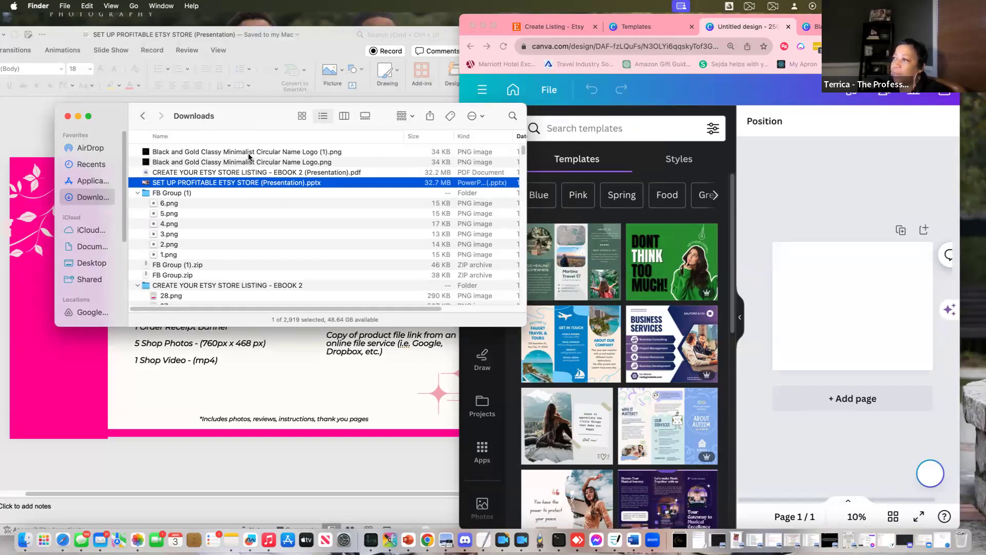
{"action": "left_click_drag", "start_coordinate": [202, 154], "coordinate": [594, 264]}
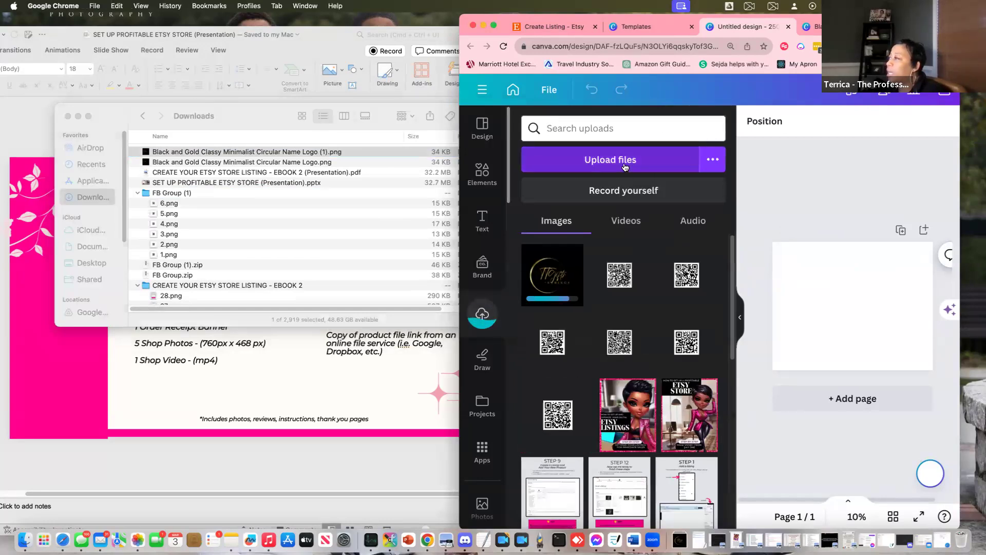
{"action": "left_click", "coordinate": [68, 116]}
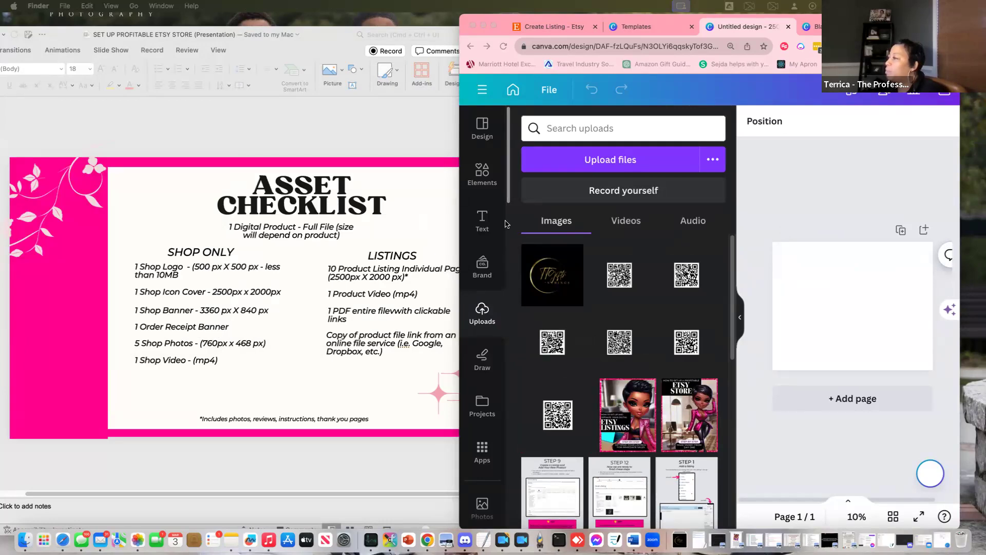
{"action": "left_click", "coordinate": [550, 283]}
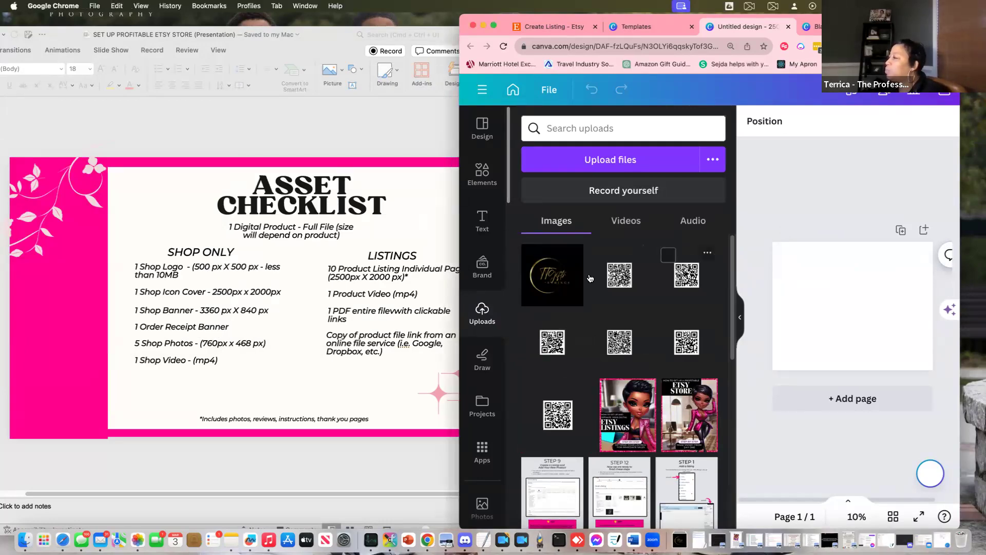
{"action": "left_click", "coordinate": [547, 280]}
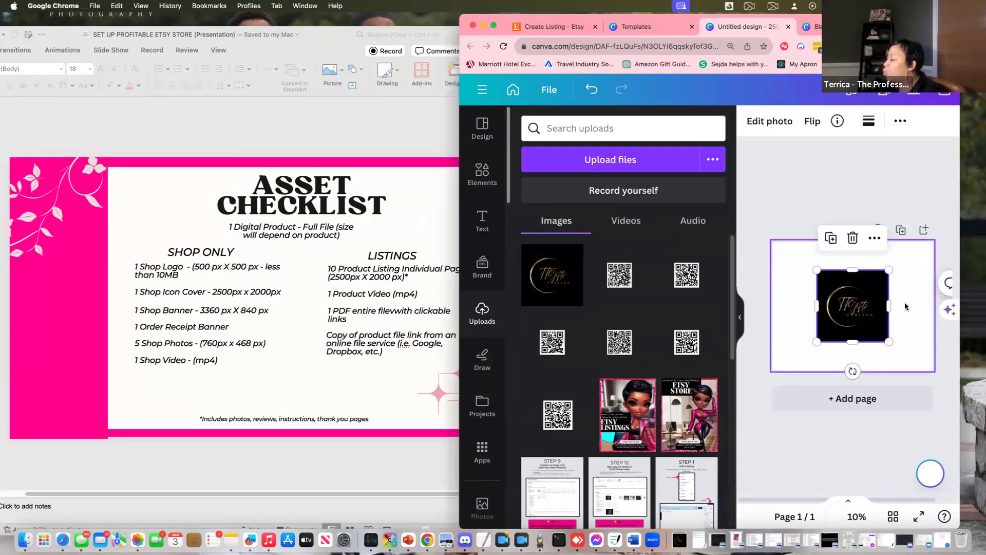
Set the gold logo image as the page background
{"action": "left_click", "coordinate": [739, 317]}
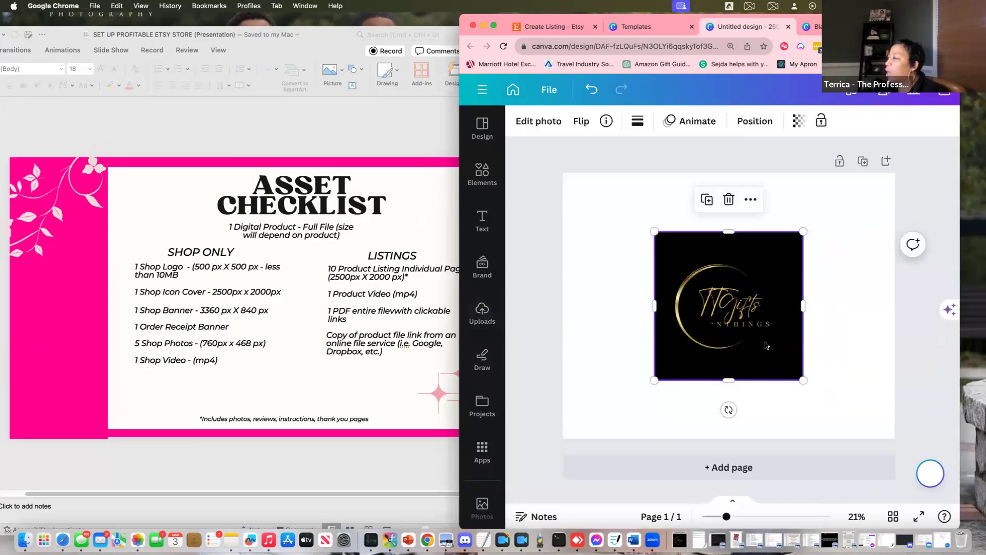
{"action": "right_click", "coordinate": [765, 343]}
{"action": "left_click", "coordinate": [822, 195]}
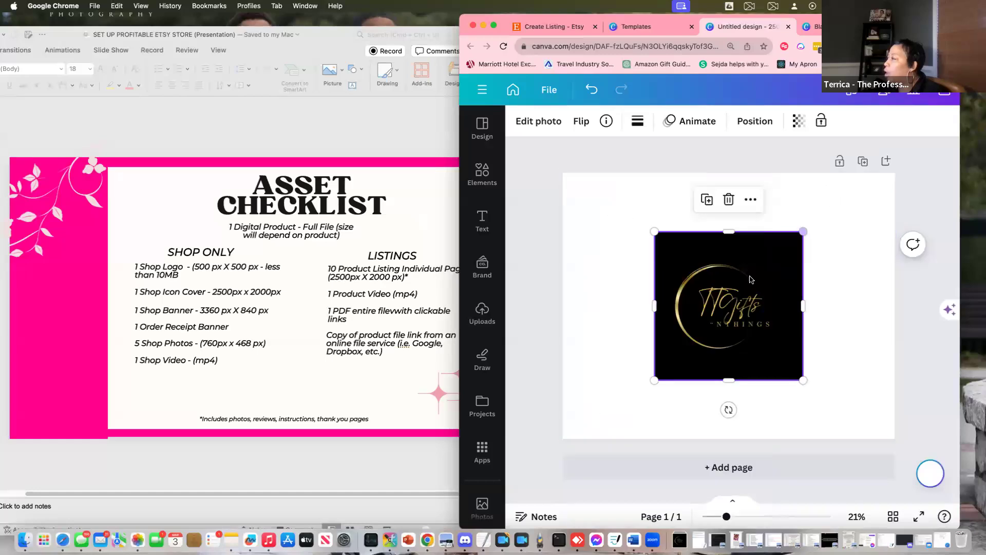
{"action": "left_click", "coordinate": [748, 203]}
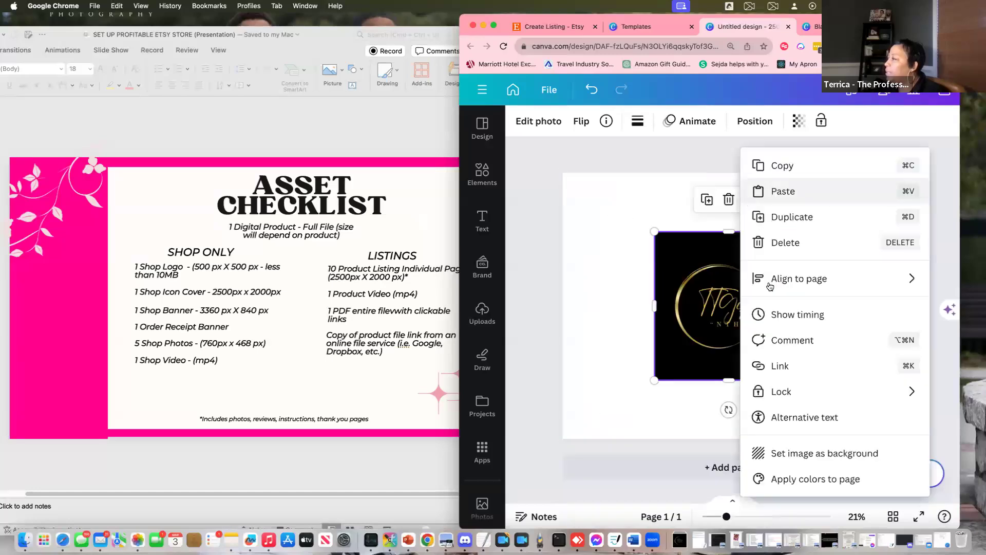
{"action": "left_click", "coordinate": [799, 454]}
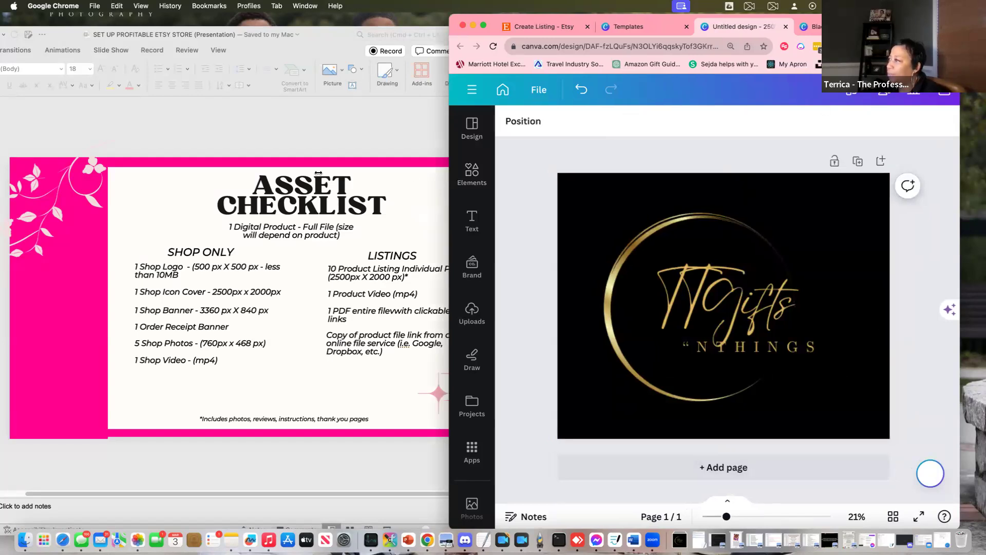
Widen the Canva window and rename the design 'TTsGifts Shop Icon'
{"action": "key", "text": "ctrl+alt+t"}
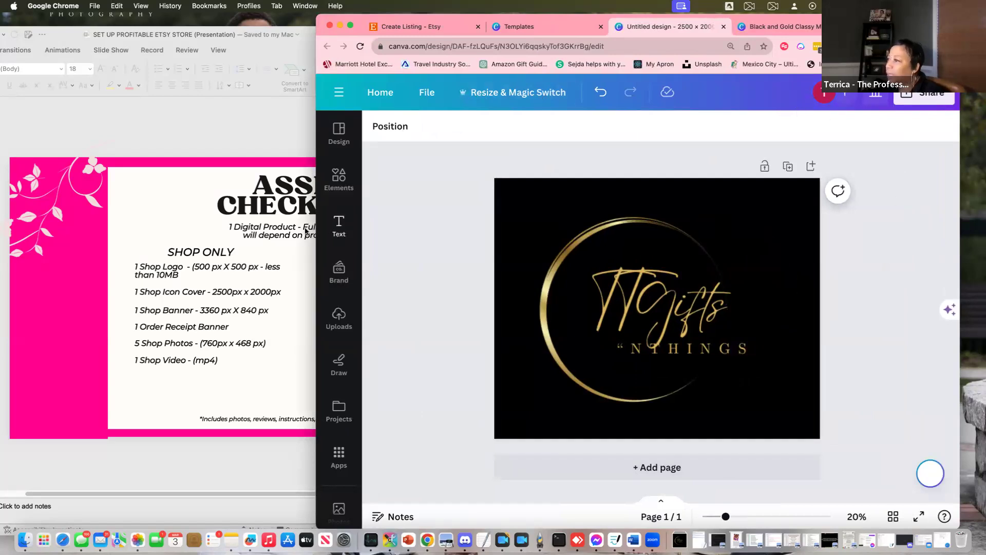
{"action": "left_click", "coordinate": [318, 238]}
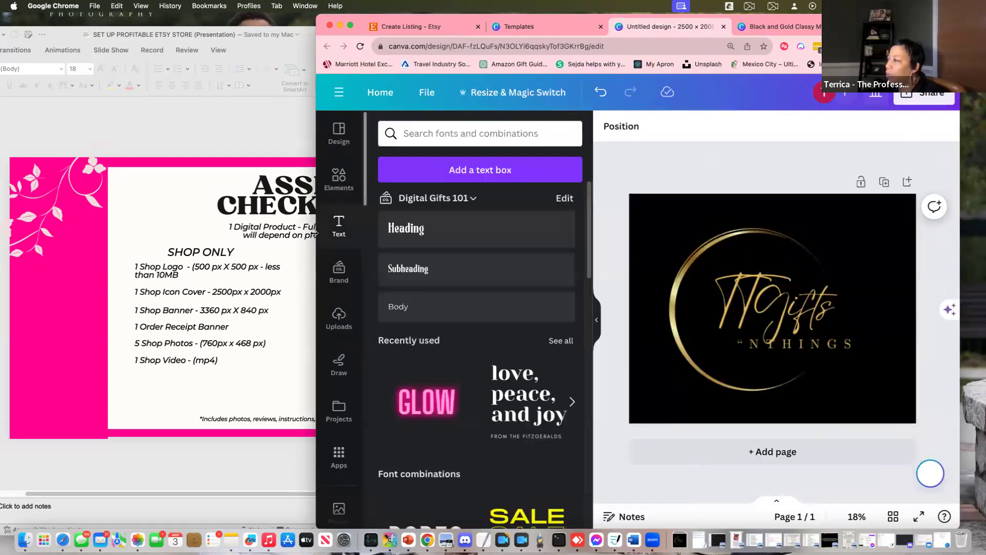
{"action": "left_click_drag", "start_coordinate": [315, 234], "coordinate": [84, 234]}
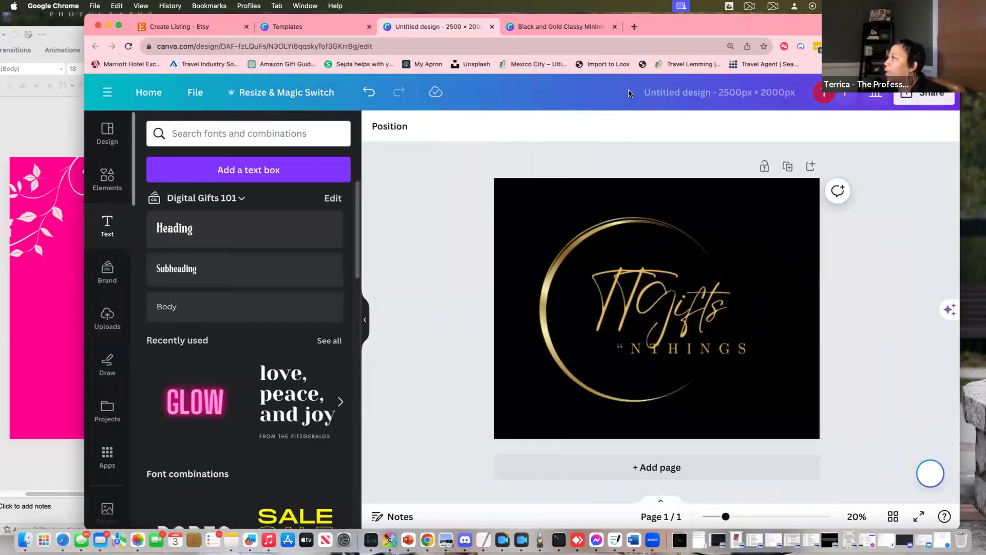
{"action": "left_click", "coordinate": [683, 91]}
{"action": "type", "text": "TTsGig"}
{"action": "key", "text": "BackSpace"}
{"action": "type", "text": "fts"}
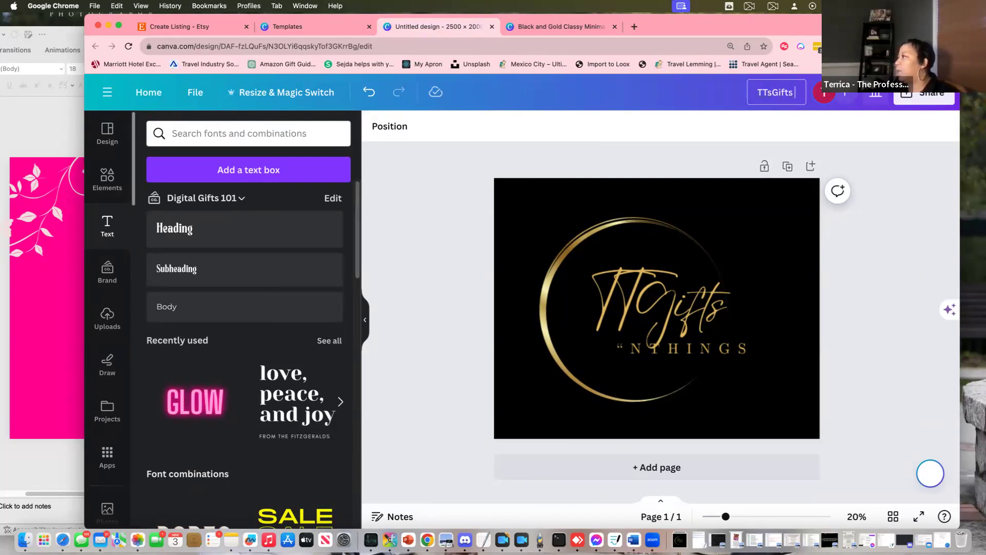
{"action": "type", "text": " Shop Icon"}
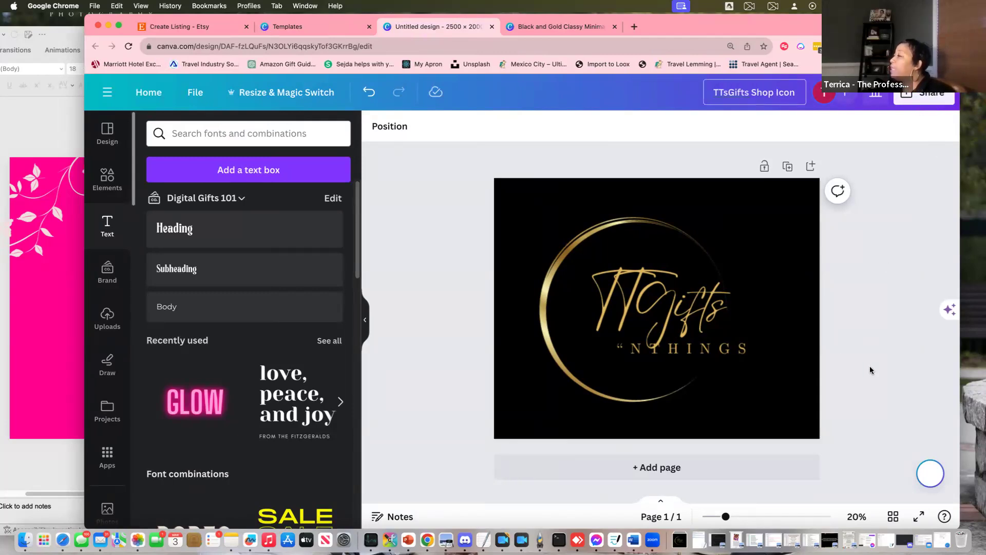
{"action": "left_click", "coordinate": [924, 99]}
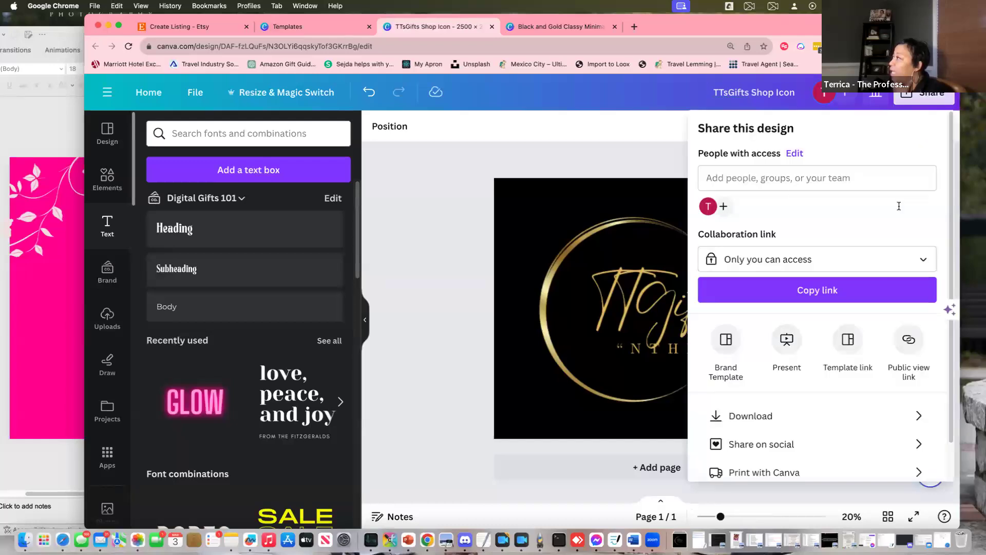
Download the TTsGifts Shop Icon design as a 2500 × 2000 px PNG
{"action": "left_click", "coordinate": [776, 421]}
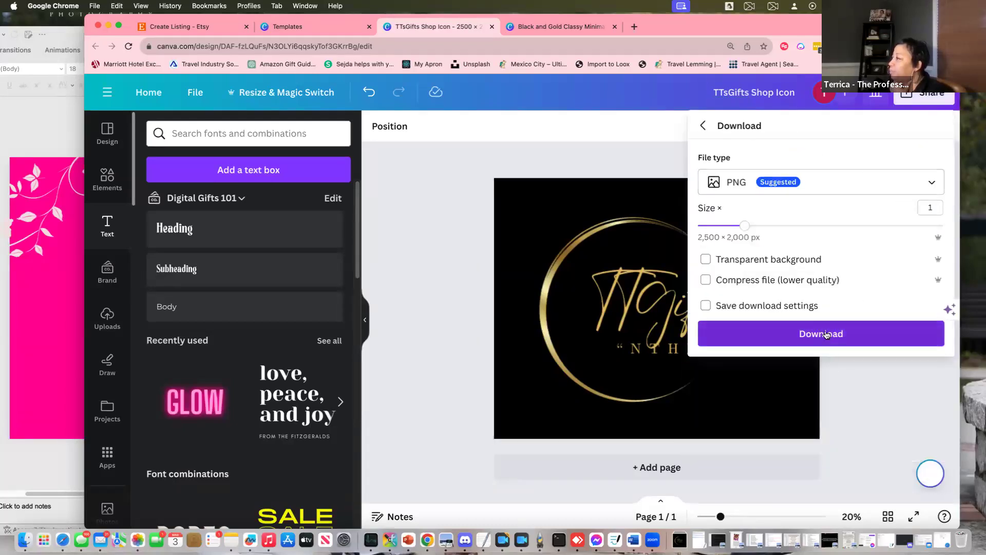
{"action": "left_click", "coordinate": [827, 333]}
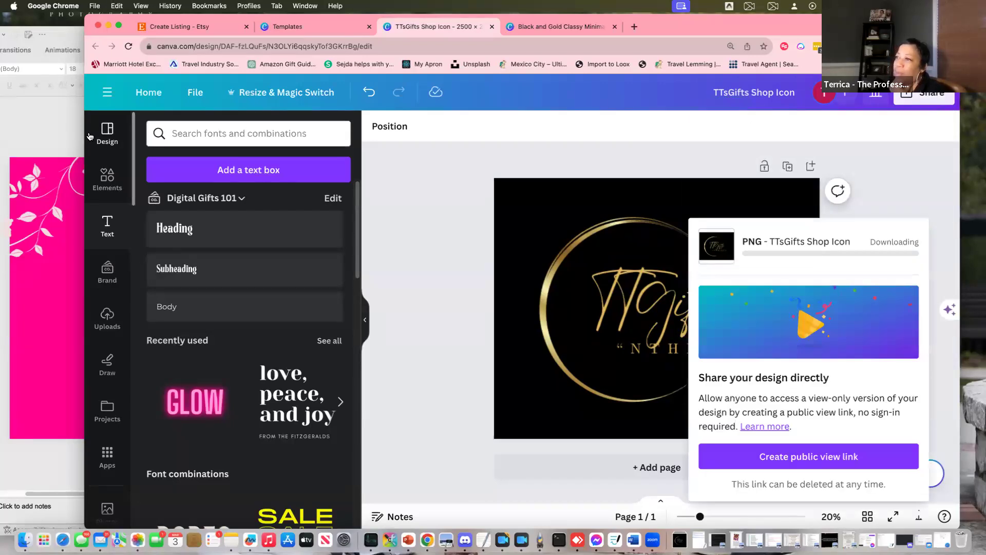
{"action": "left_click_drag", "start_coordinate": [83, 130], "coordinate": [396, 131]}
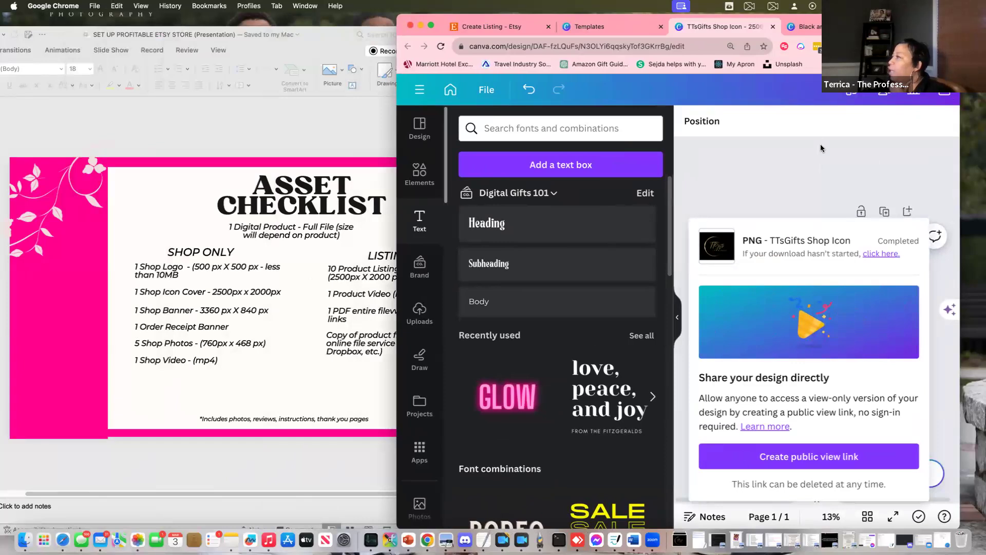
Change the custom size to 3360 × 840 px and create the banner design
{"action": "left_click", "coordinate": [604, 30]}
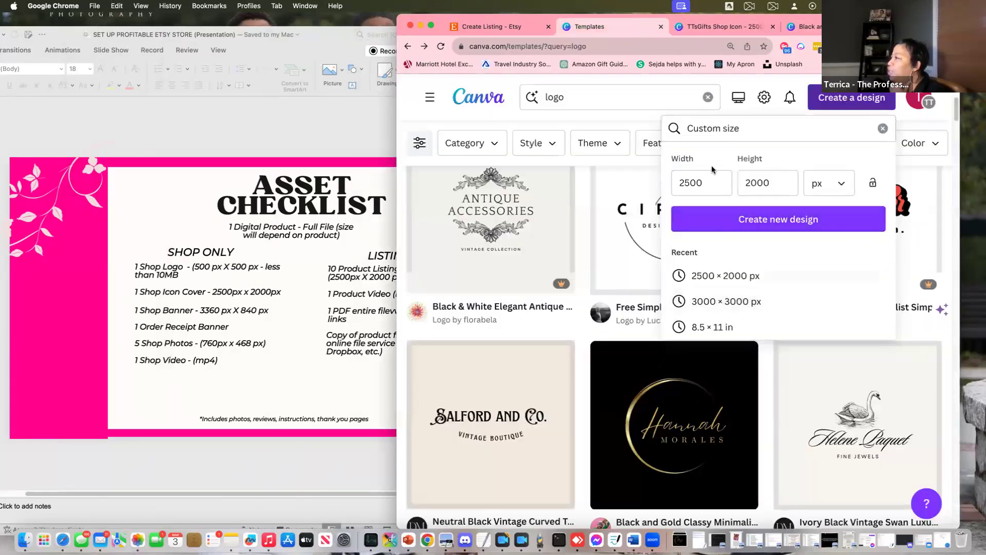
{"action": "left_click", "coordinate": [691, 181]}
{"action": "left_click_drag", "start_coordinate": [706, 183], "coordinate": [672, 180]}
{"action": "type", "text": "3360"}
{"action": "key", "text": "Tab"}
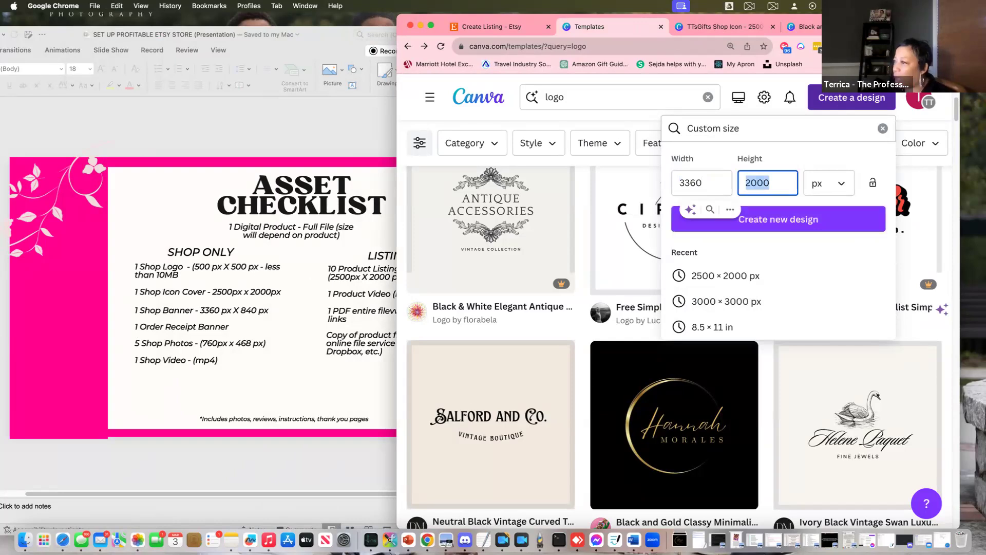
{"action": "type", "text": "840"}
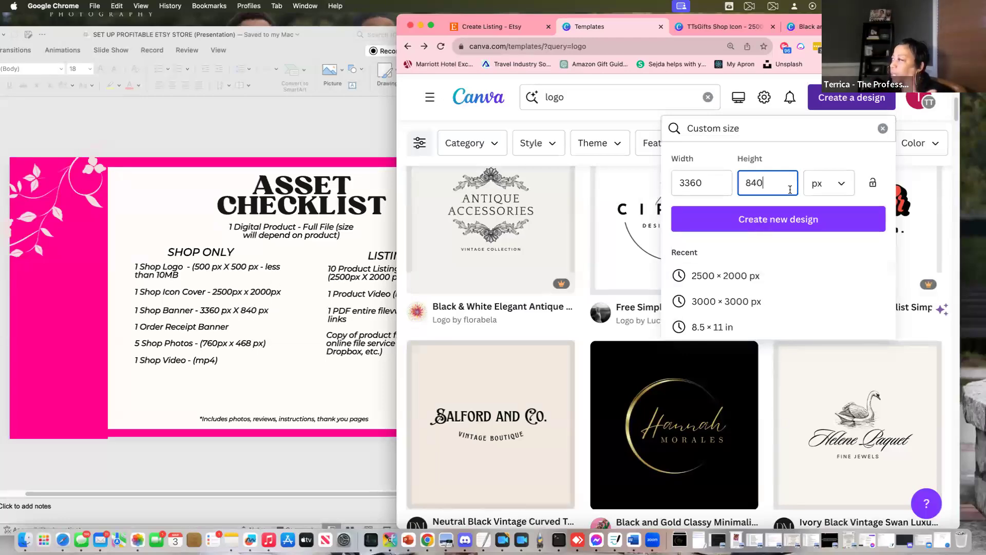
{"action": "left_click", "coordinate": [784, 221]}
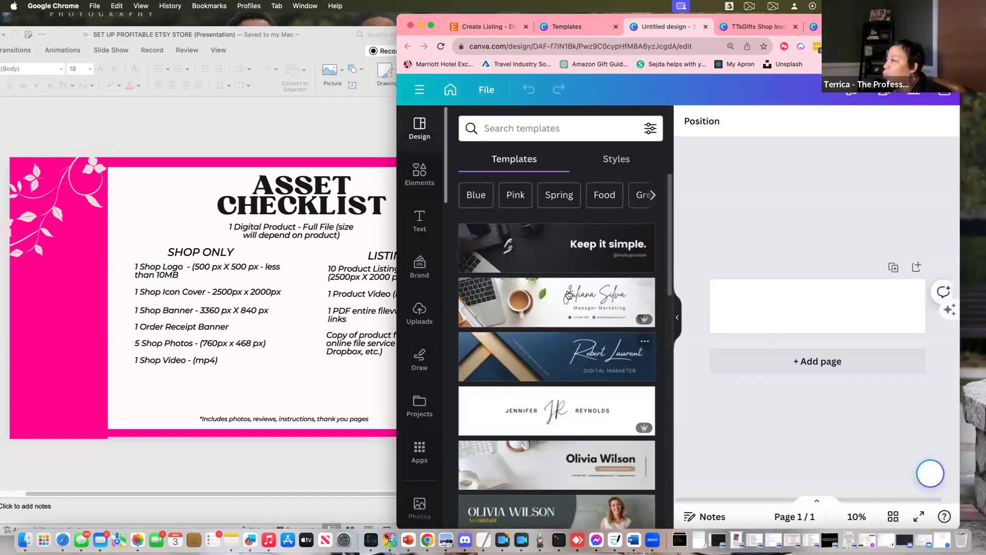
Try the Keep it simple, Adeline, beige feminine and white graphic designer banner templates
{"action": "left_click", "coordinate": [553, 257]}
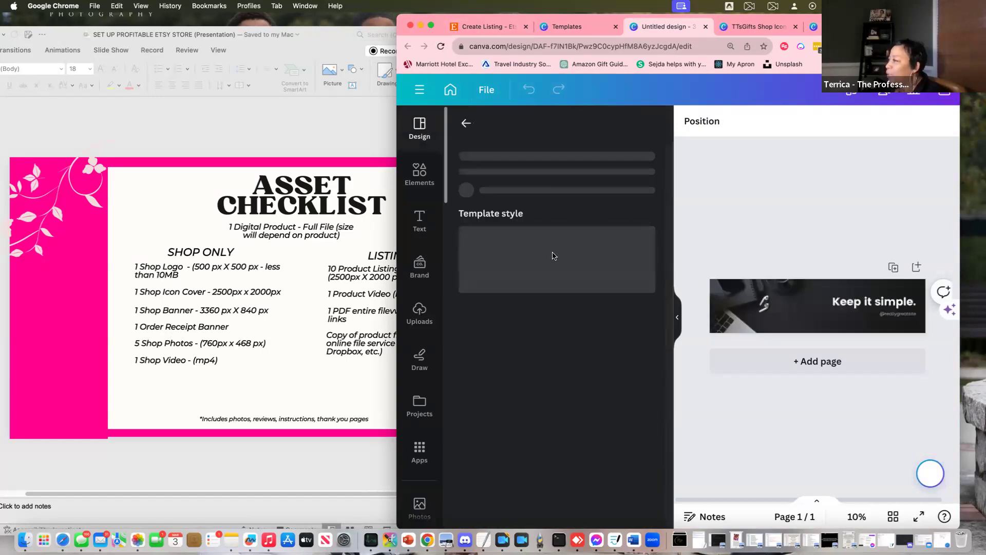
{"action": "left_click", "coordinate": [867, 305]}
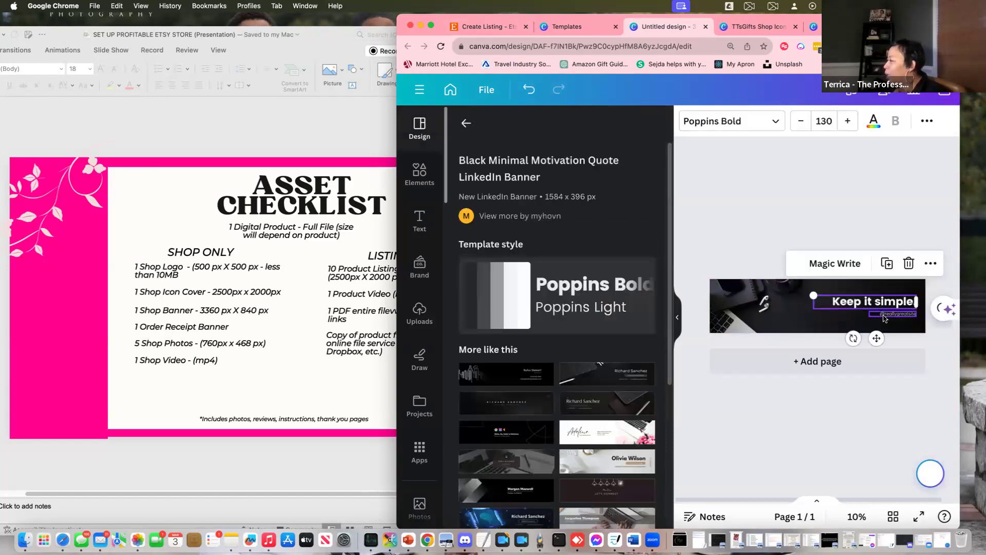
{"action": "double_click", "coordinate": [883, 315]}
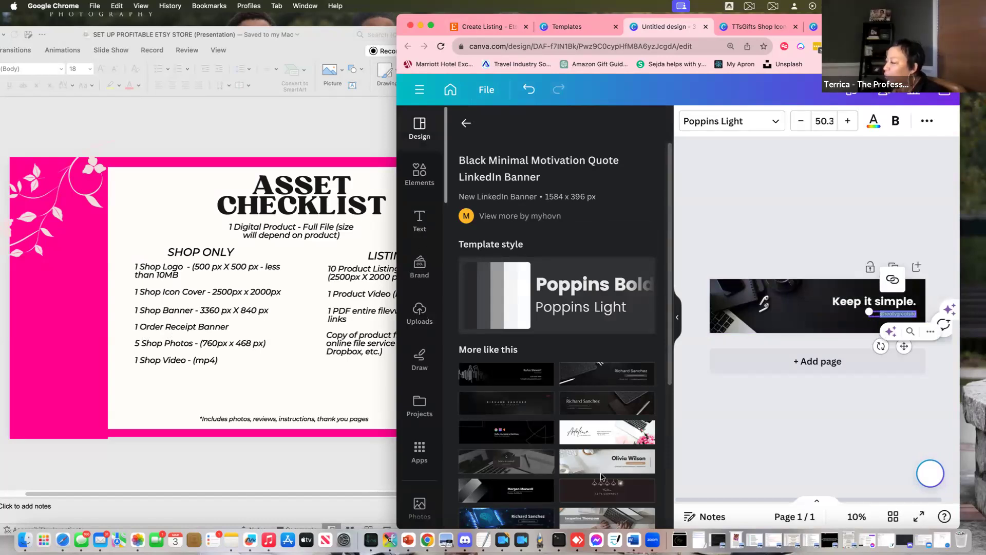
{"action": "left_click", "coordinate": [607, 433]}
{"action": "left_click", "coordinate": [769, 316]}
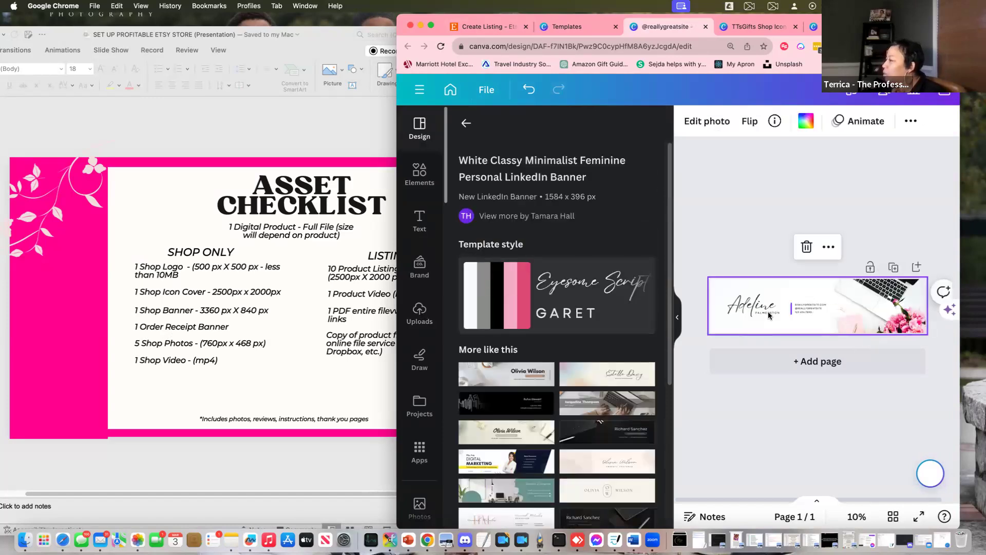
{"action": "left_click", "coordinate": [633, 456]}
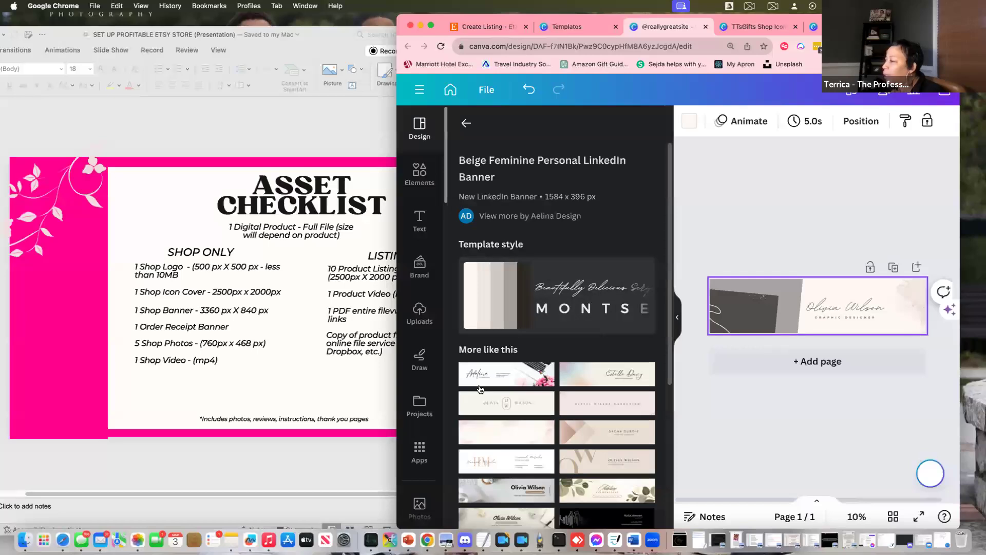
{"action": "scroll", "coordinate": [498, 436], "scroll_direction": "down", "scroll_amount": 5}
{"action": "left_click", "coordinate": [511, 464]}
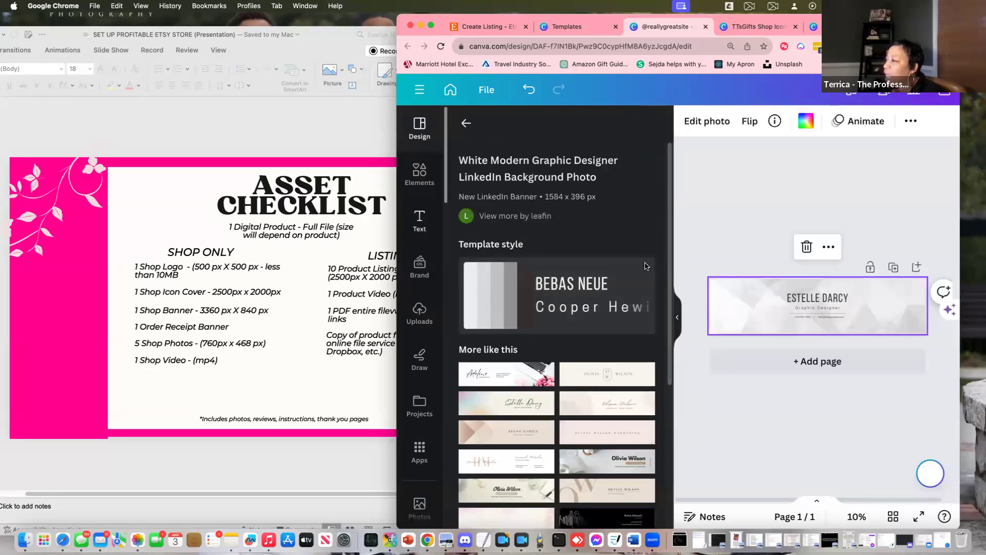
{"action": "left_click", "coordinate": [743, 306]}
{"action": "left_click_drag", "start_coordinate": [741, 304], "coordinate": [734, 303]}
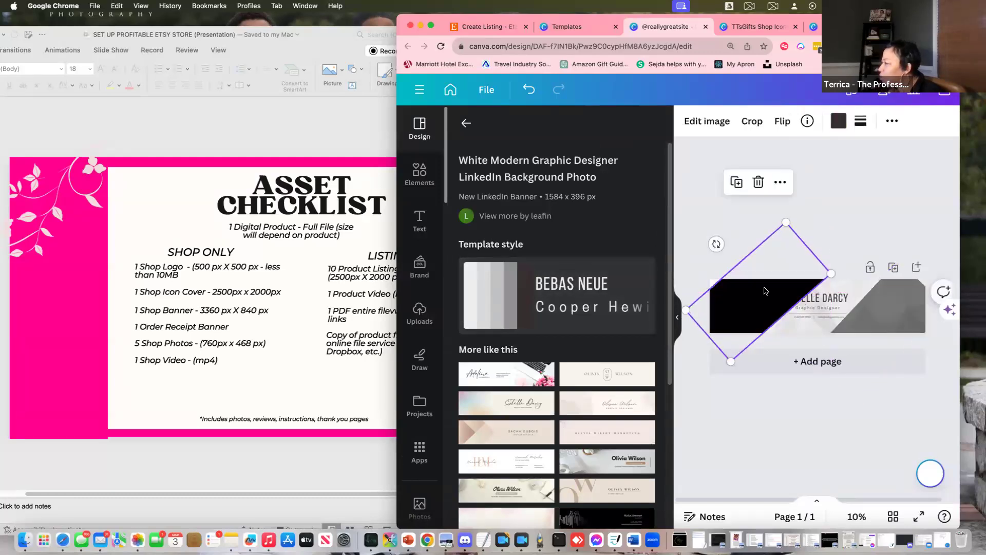
{"action": "left_click", "coordinate": [838, 121]}
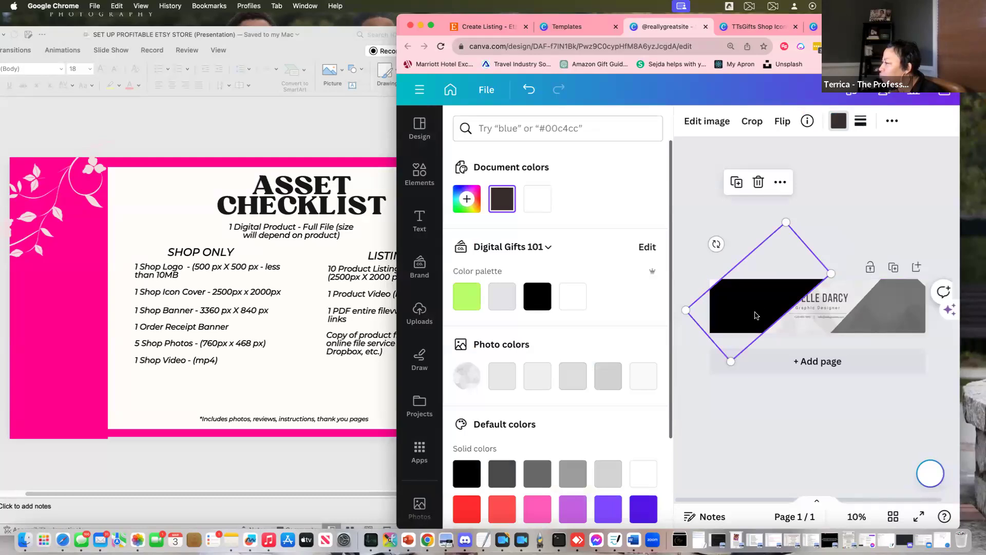
{"action": "left_click", "coordinate": [812, 299]}
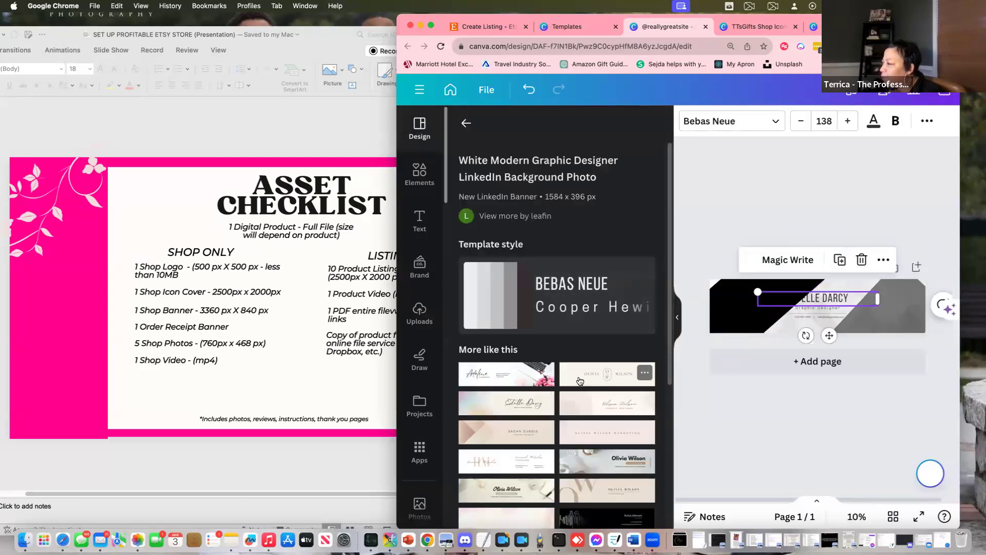
Apply the Adeline feminine template and drag the gold TTsGifts logo to the left end
{"action": "left_click", "coordinate": [549, 365]}
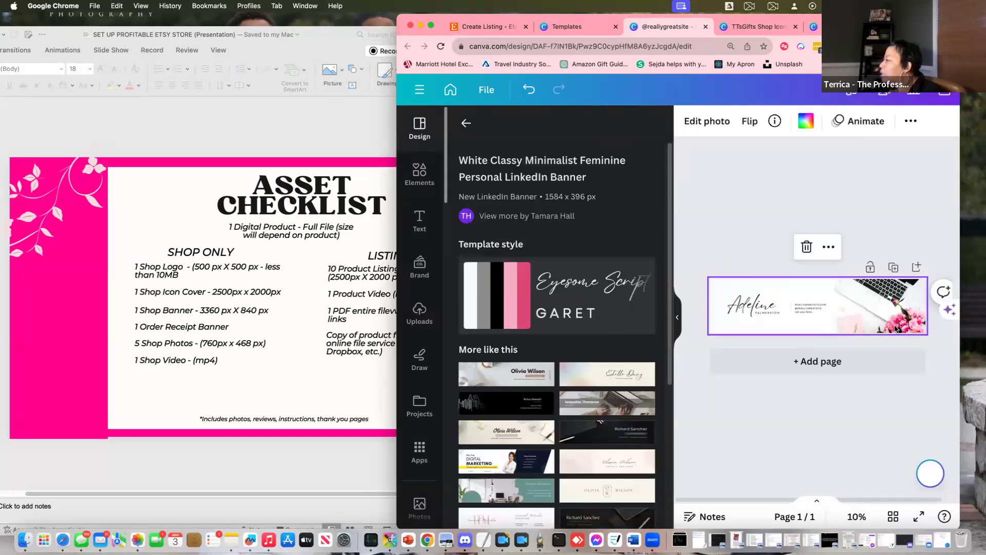
{"action": "left_click", "coordinate": [419, 313]}
{"action": "left_click_drag", "start_coordinate": [492, 287], "coordinate": [709, 288]}
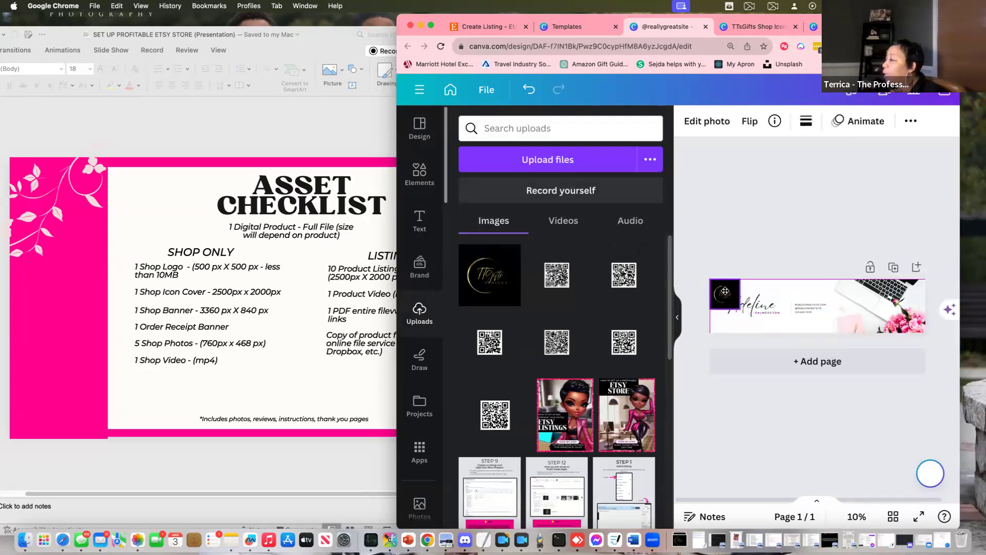
Move the Adeline name and website text up and to the right
{"action": "left_click", "coordinate": [762, 307]}
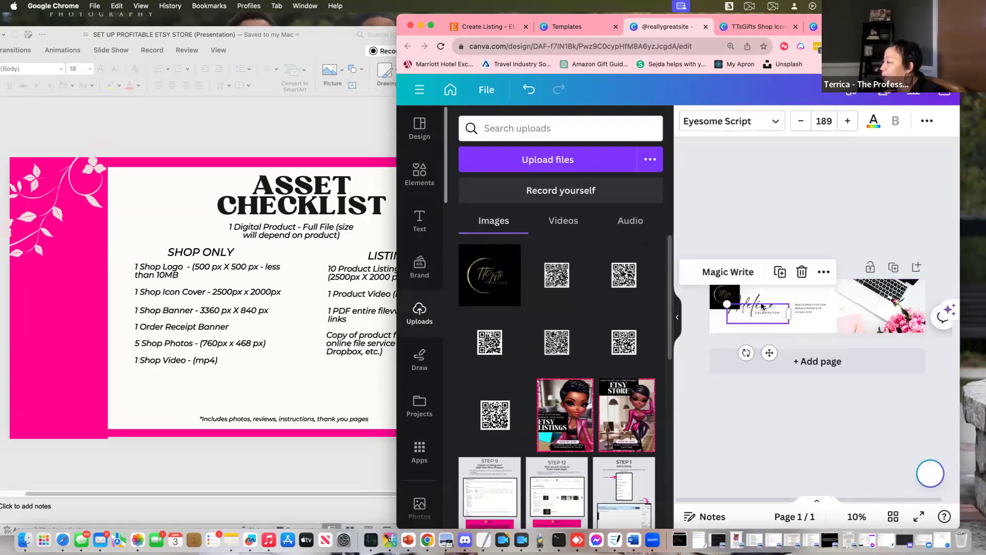
{"action": "left_click", "coordinate": [750, 326]}
{"action": "left_click", "coordinate": [754, 307]}
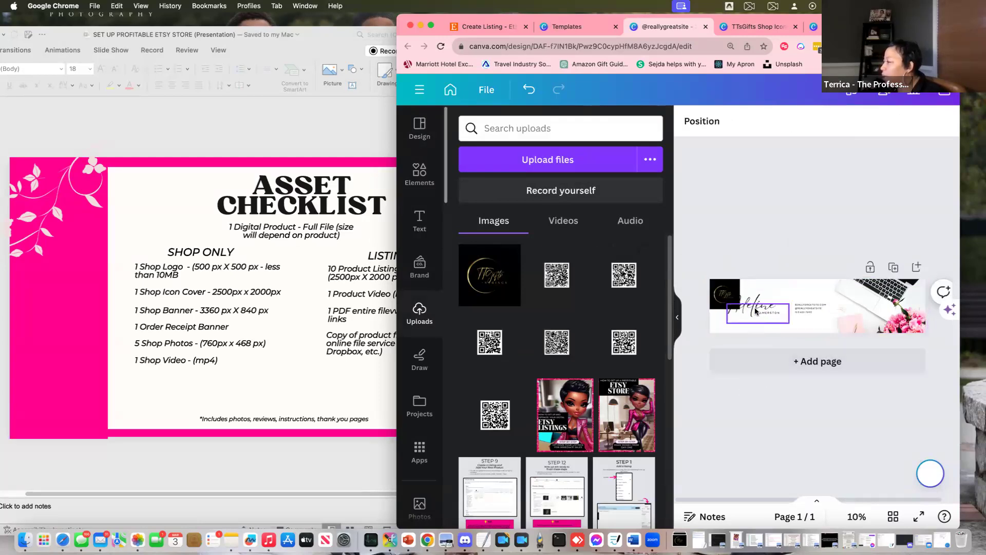
{"action": "left_click", "coordinate": [760, 306]}
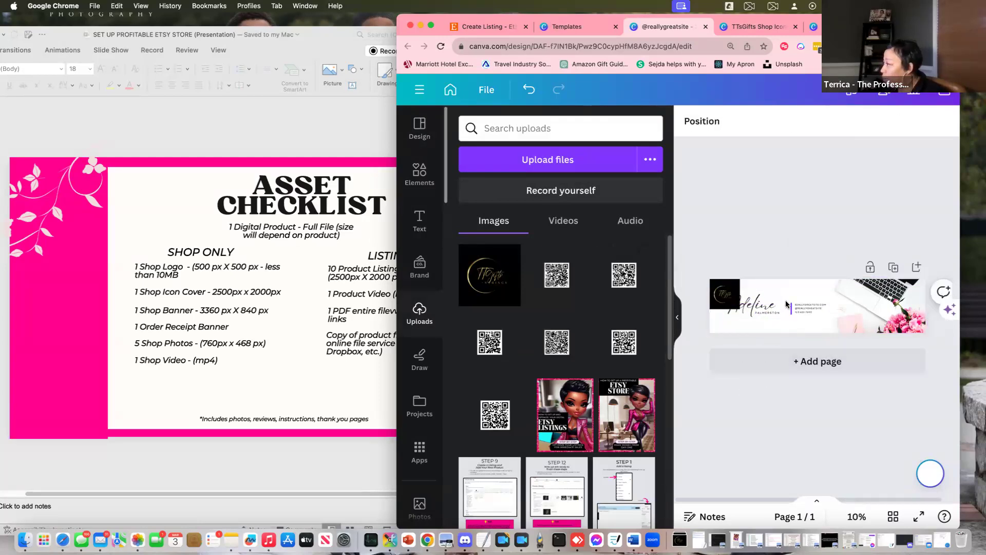
{"action": "left_click_drag", "start_coordinate": [760, 306], "coordinate": [800, 296]}
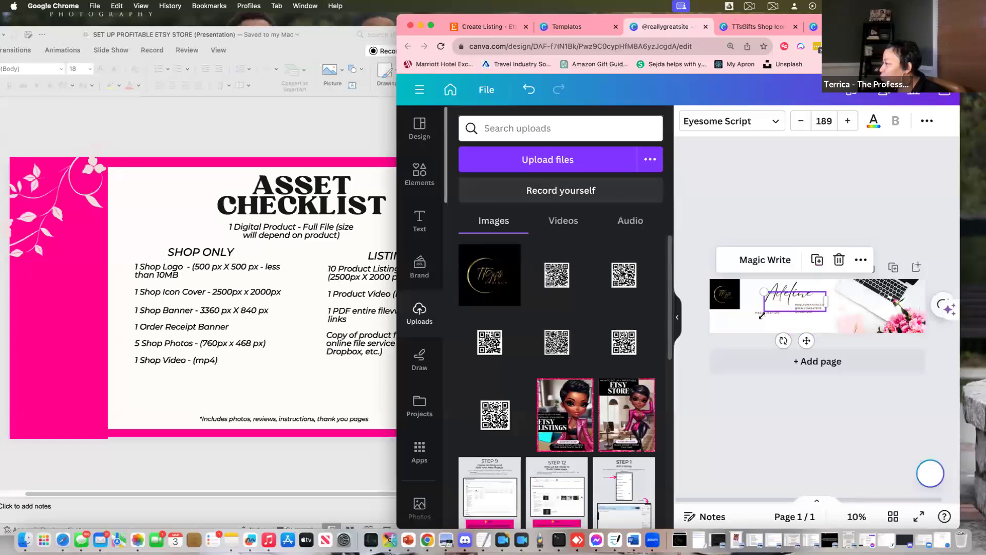
{"action": "left_click", "coordinate": [759, 319]}
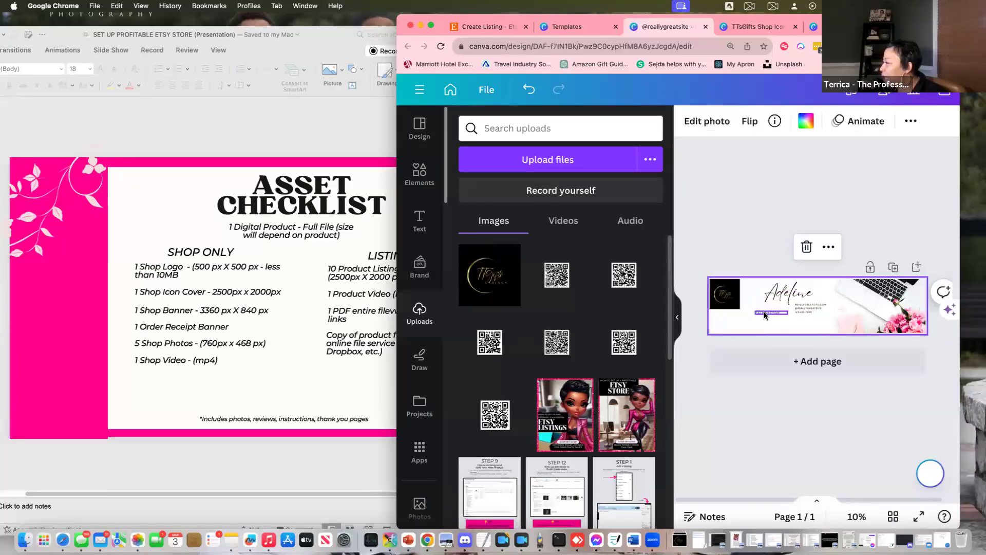
{"action": "left_click_drag", "start_coordinate": [767, 316], "coordinate": [816, 301]}
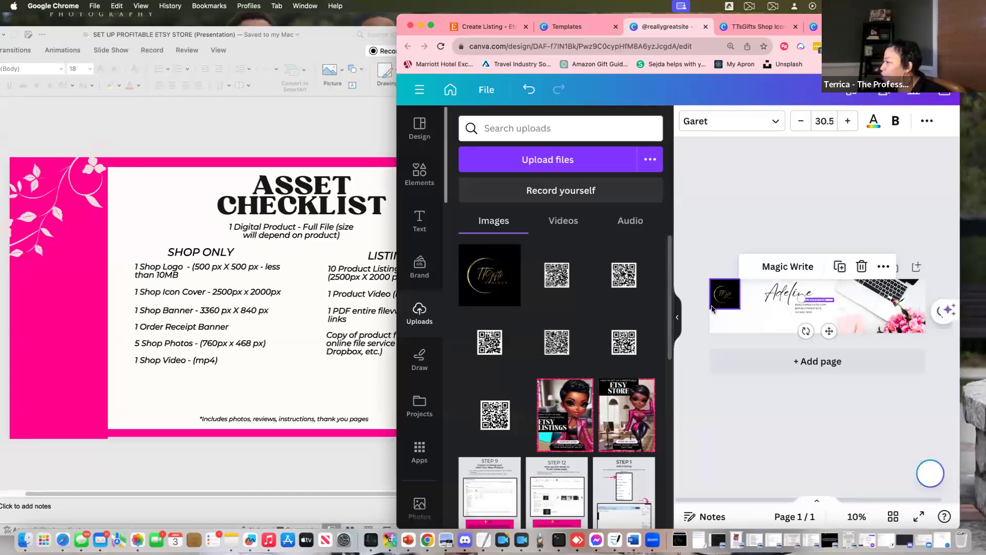
Enlarge the logo to fill the banner's height
{"action": "left_click", "coordinate": [737, 309]}
{"action": "left_click_drag", "start_coordinate": [740, 310], "coordinate": [766, 334]}
{"action": "left_click", "coordinate": [896, 390]}
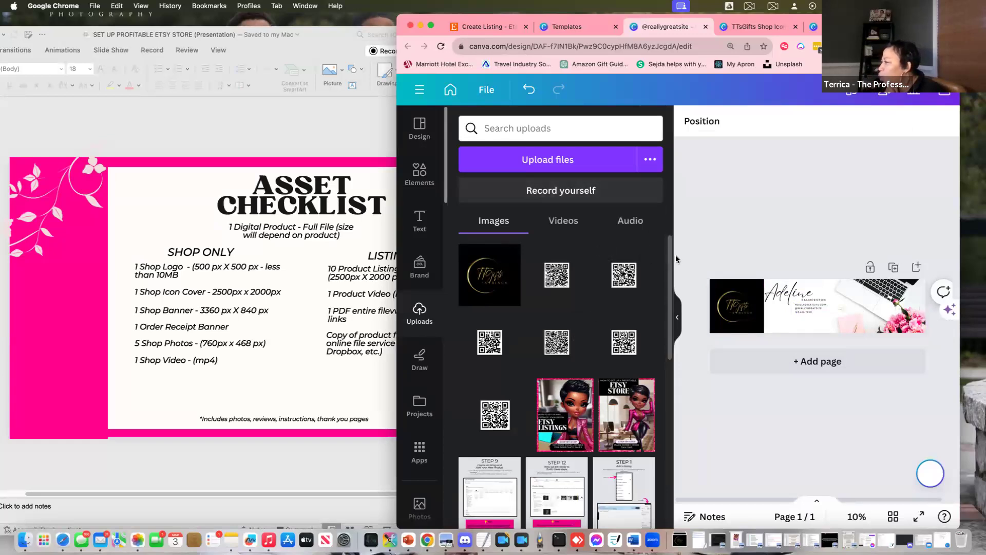
{"action": "mouse_move", "coordinate": [670, 271]}
{"action": "left_mouse_down"}
{"action": "mouse_move", "coordinate": [669, 342]}
{"action": "mouse_move", "coordinate": [669, 270]}
{"action": "left_mouse_up"}
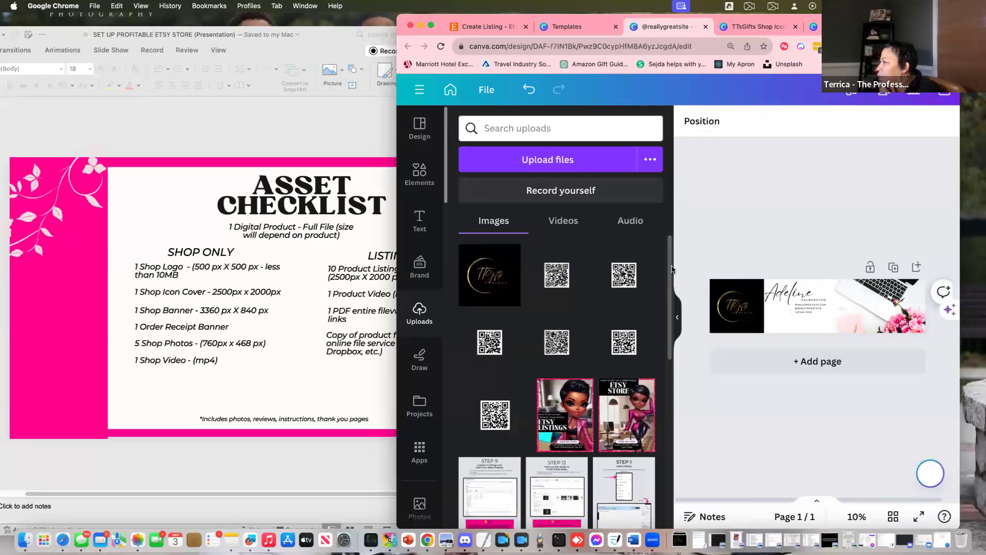
{"action": "left_click", "coordinate": [781, 293]}
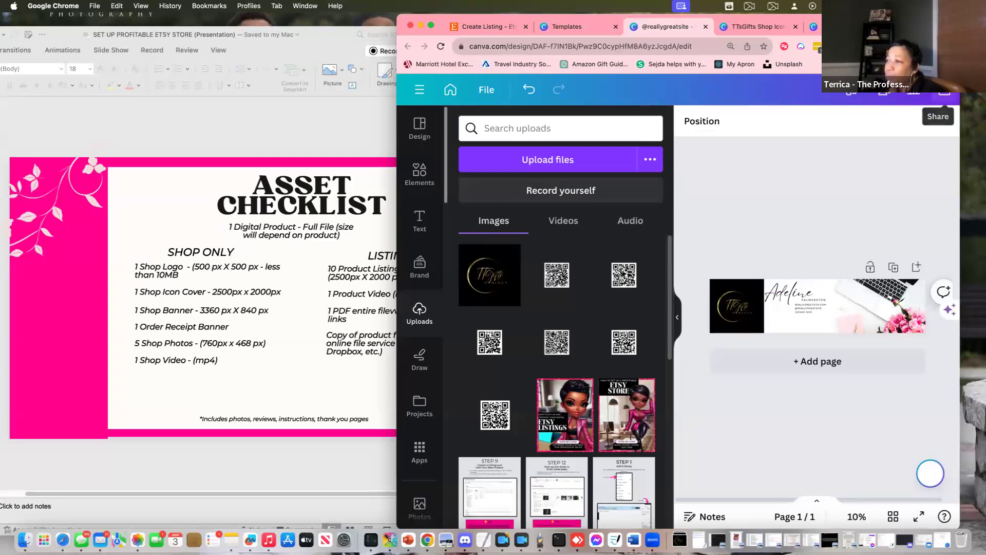
Download the 3360 × 840 px banner as a PNG and return to the custom-size panel
{"action": "left_click", "coordinate": [944, 91]}
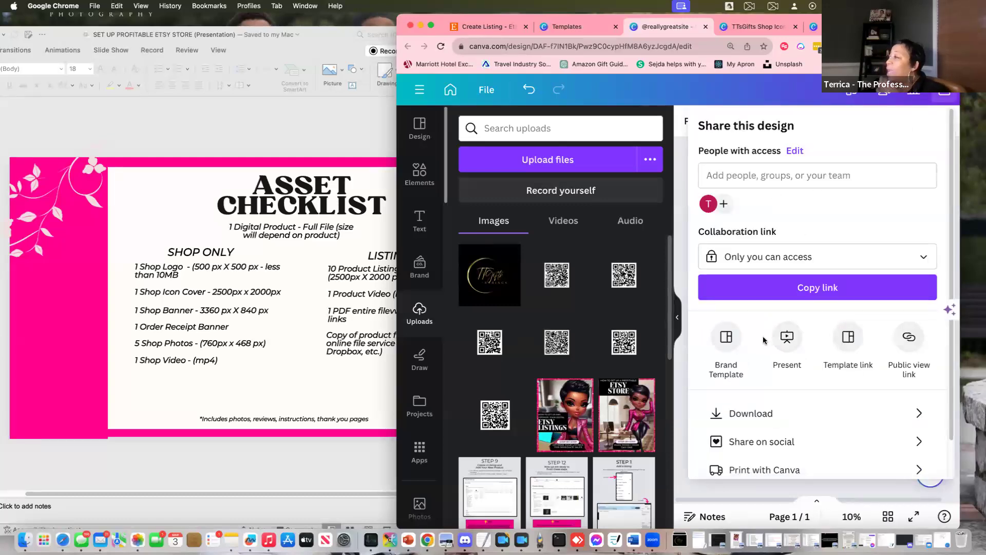
{"action": "left_click", "coordinate": [781, 417]}
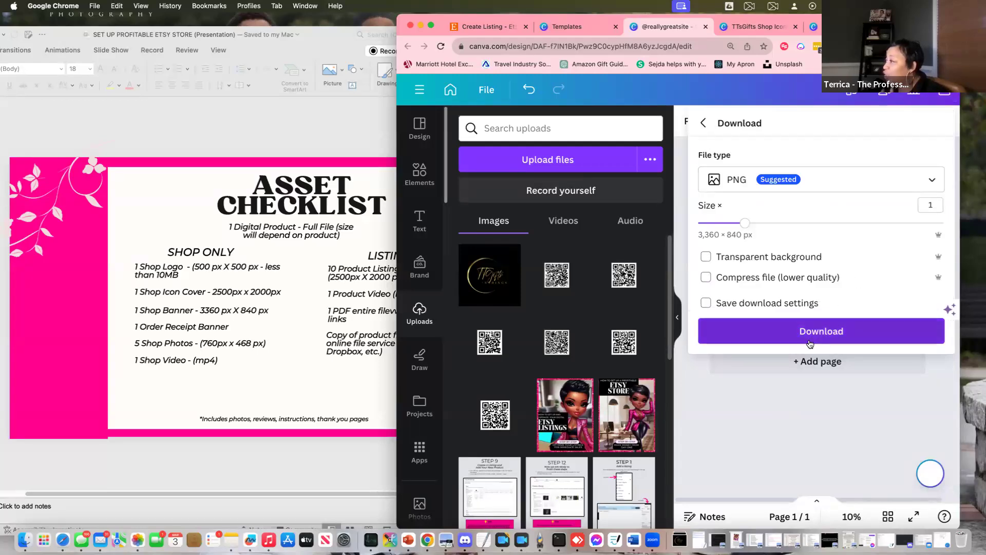
{"action": "left_click", "coordinate": [810, 336]}
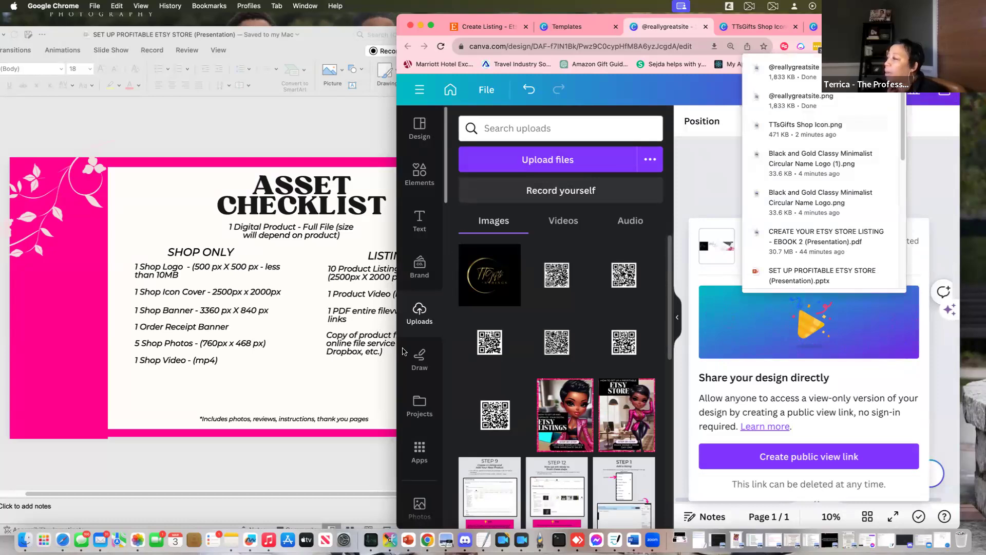
{"action": "left_click", "coordinate": [251, 391]}
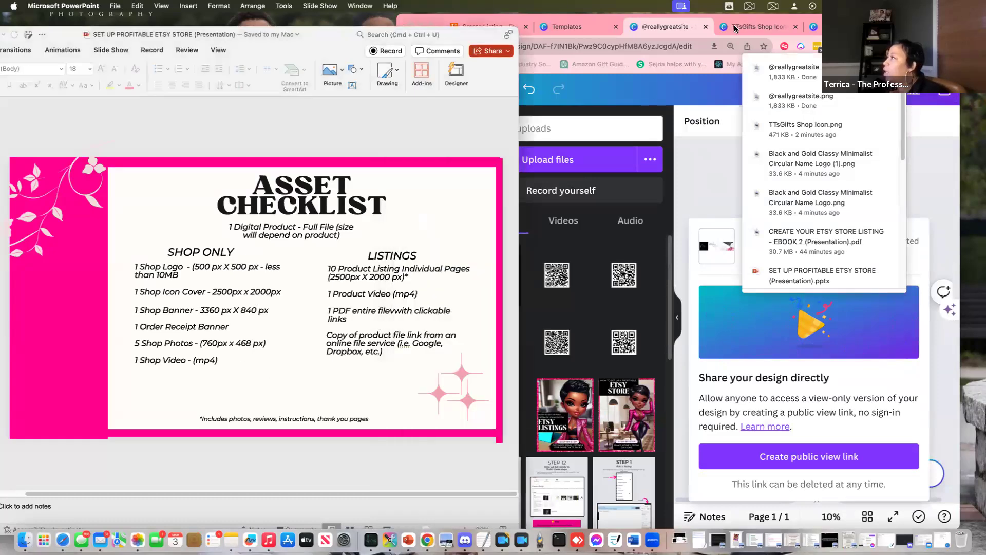
{"action": "left_click", "coordinate": [596, 29]}
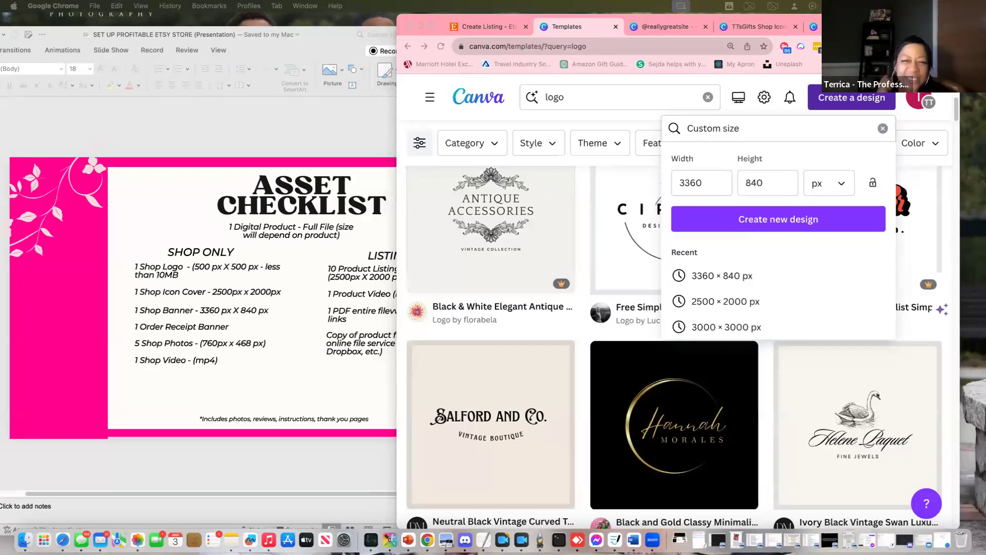
Replace the custom size with 760 × 100 px and create the new design
{"action": "left_click", "coordinate": [703, 183]}
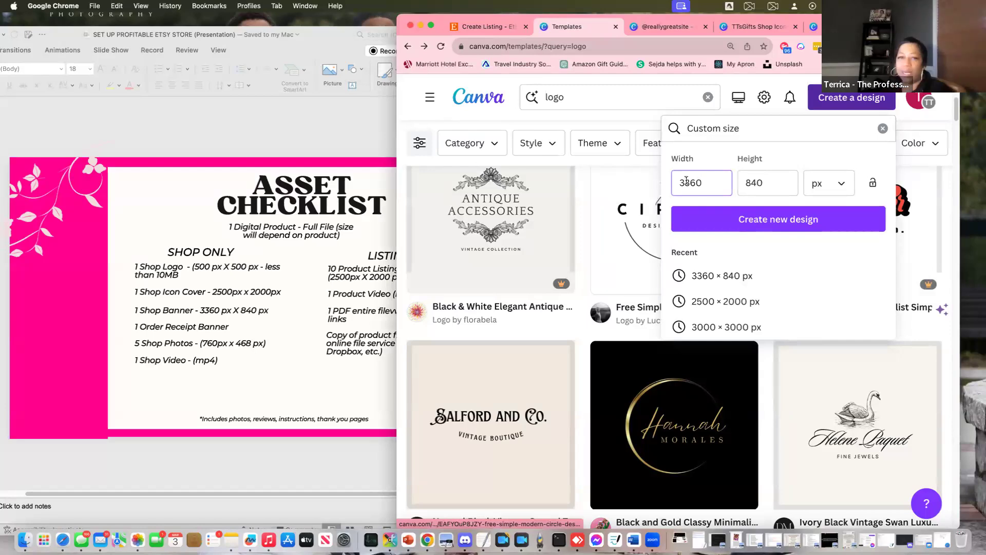
{"action": "left_click_drag", "start_coordinate": [703, 183], "coordinate": [670, 183]}
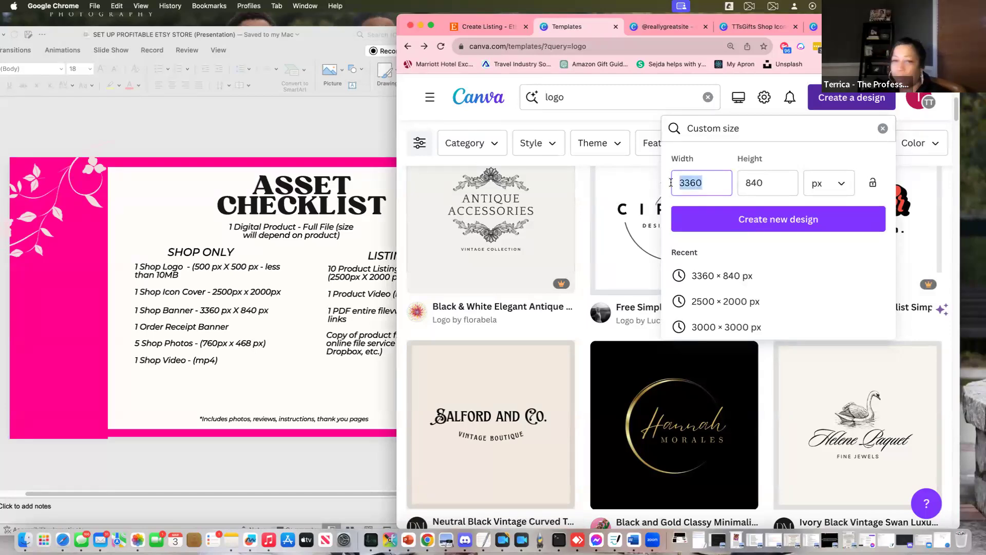
{"action": "type", "text": "7"}
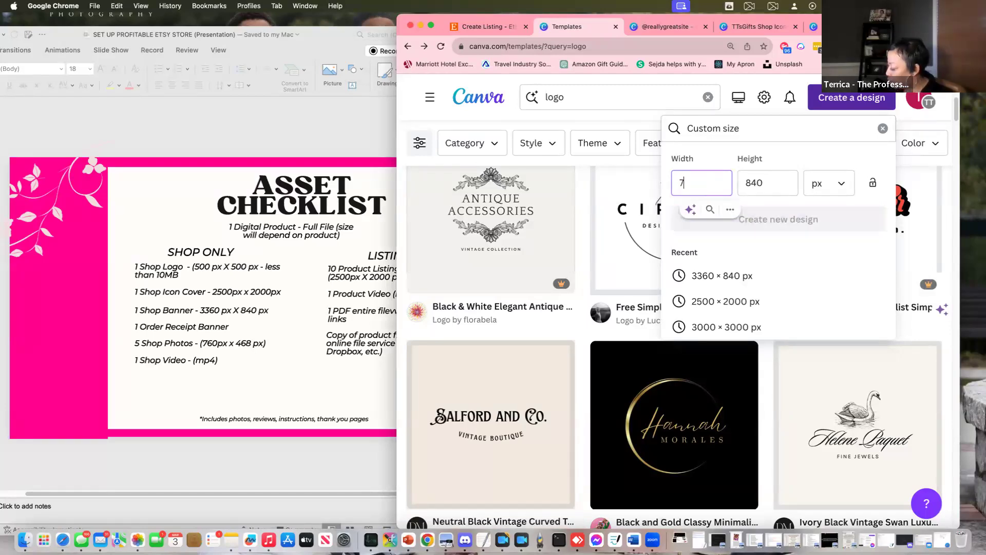
{"action": "type", "text": "60"}
{"action": "key", "text": "Tab"}
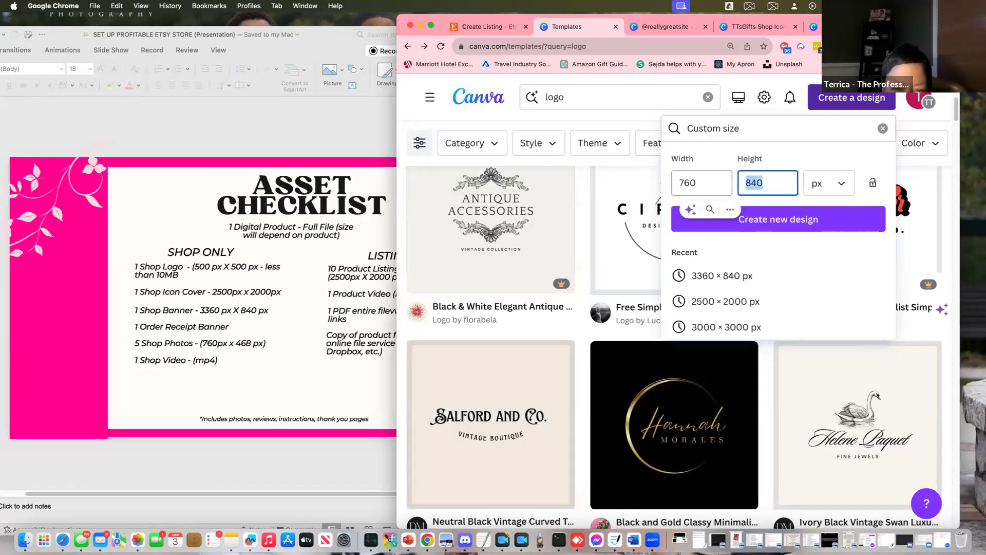
{"action": "type", "text": "100"}
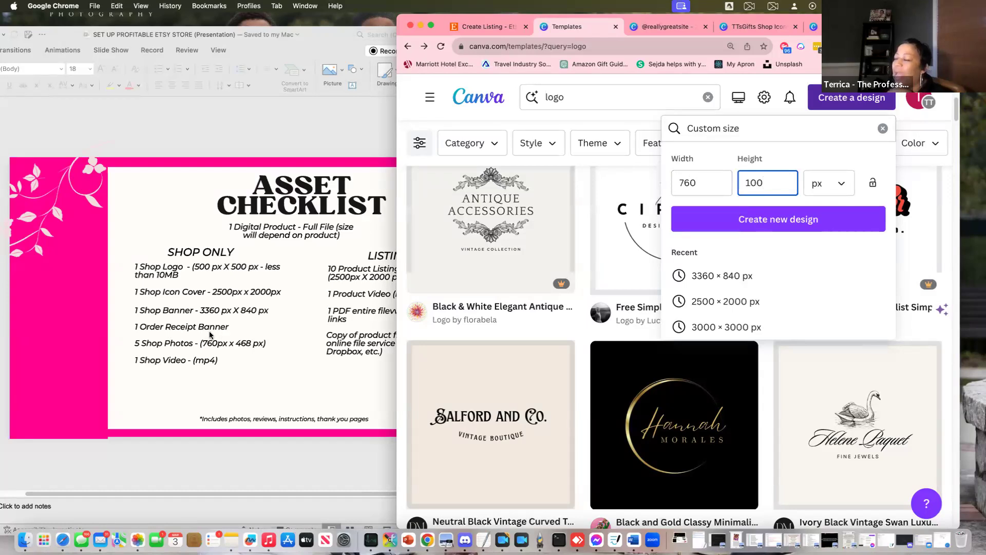
{"action": "left_click", "coordinate": [784, 225]}
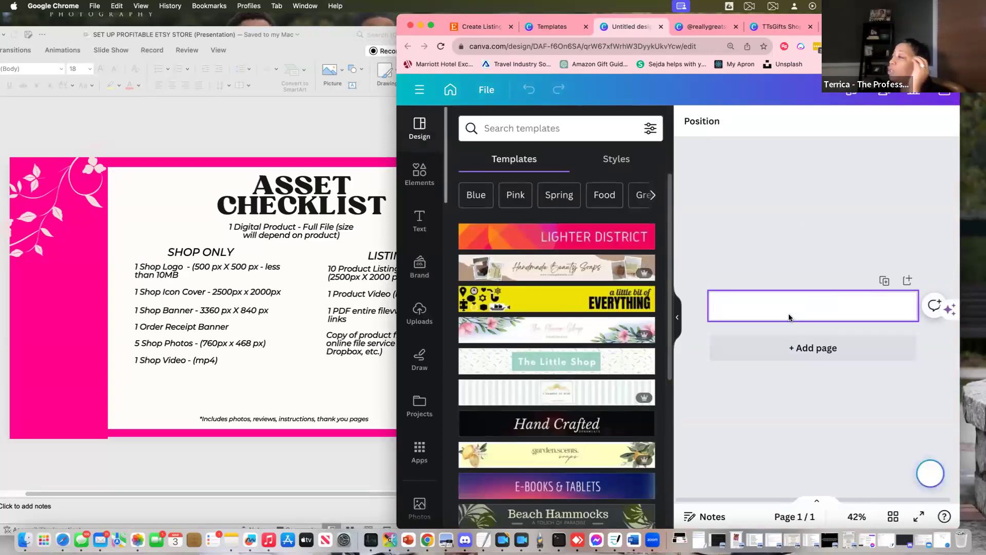
{"action": "scroll", "coordinate": [577, 408], "scroll_direction": "down", "scroll_amount": 5}
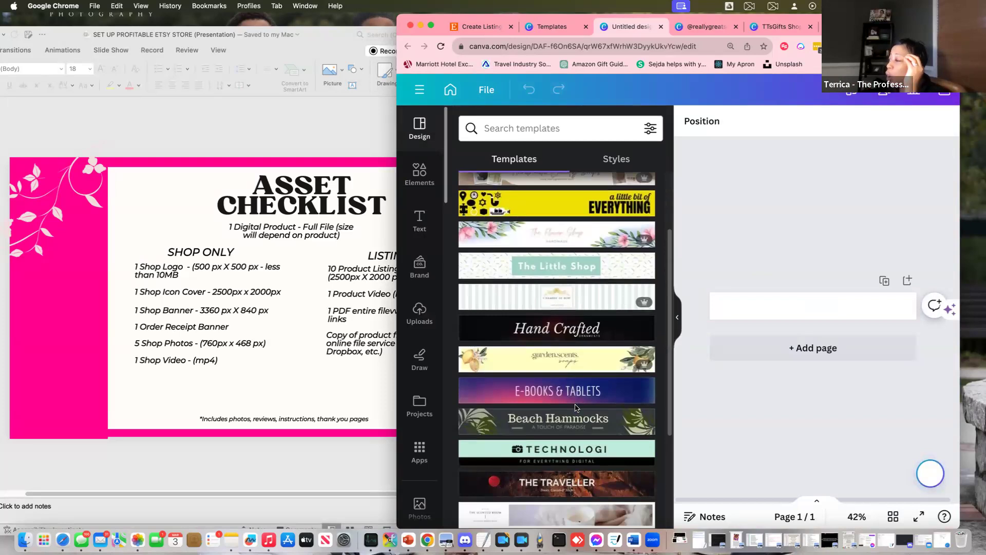
{"action": "scroll", "coordinate": [575, 411], "scroll_direction": "down", "scroll_amount": 5}
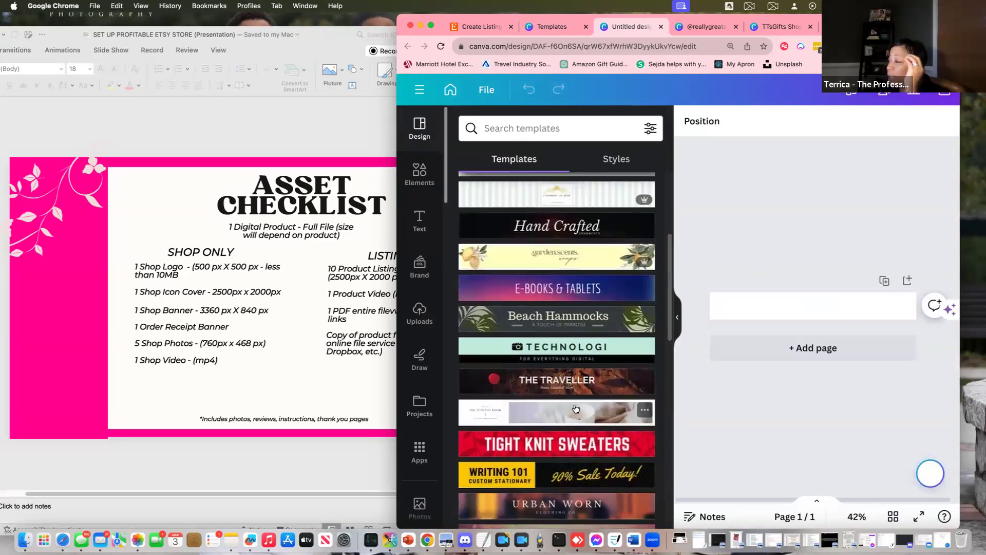
{"action": "scroll", "coordinate": [572, 437], "scroll_direction": "down", "scroll_amount": 1}
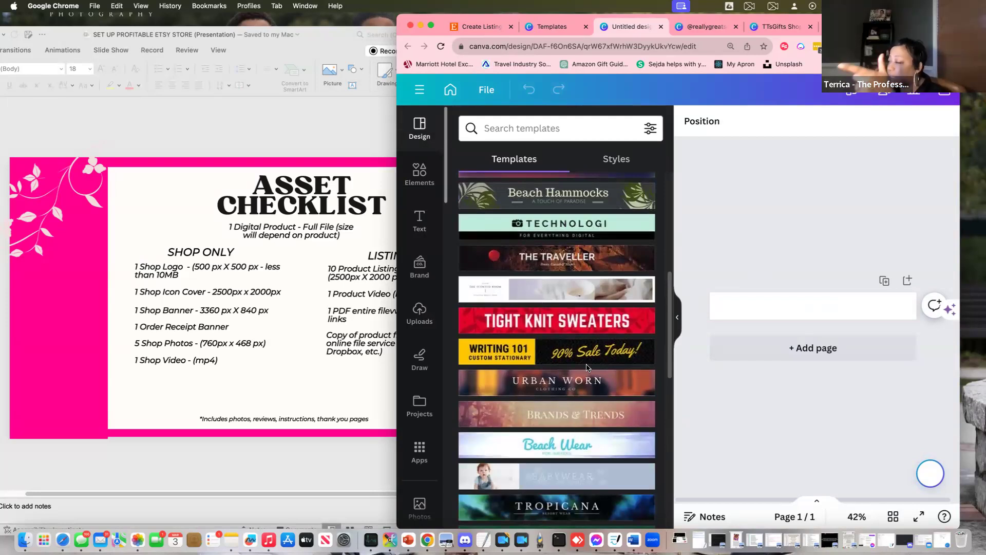
{"action": "scroll", "coordinate": [575, 427], "scroll_direction": "down", "scroll_amount": 6}
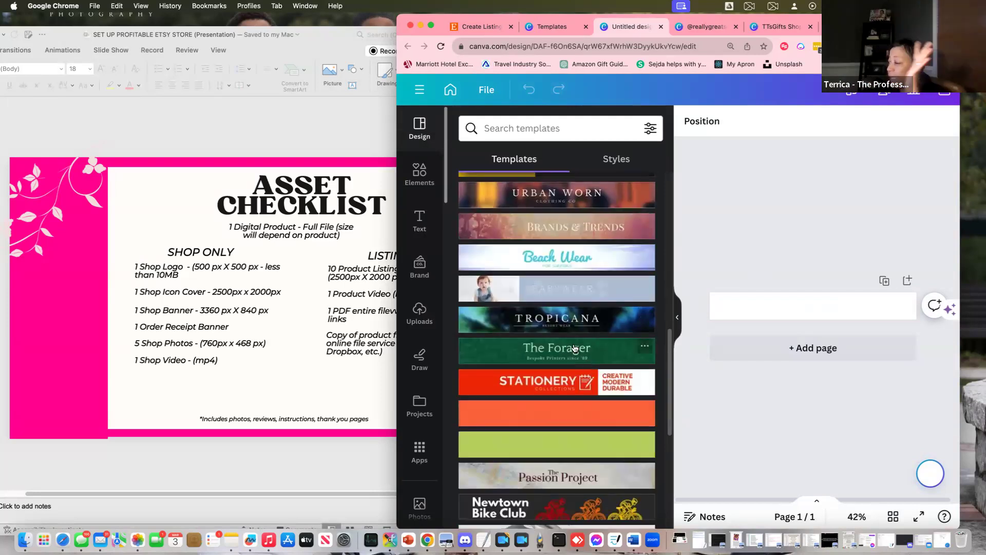
{"action": "scroll", "coordinate": [563, 320], "scroll_direction": "down", "scroll_amount": 8}
{"action": "scroll", "coordinate": [576, 356], "scroll_direction": "down", "scroll_amount": 3}
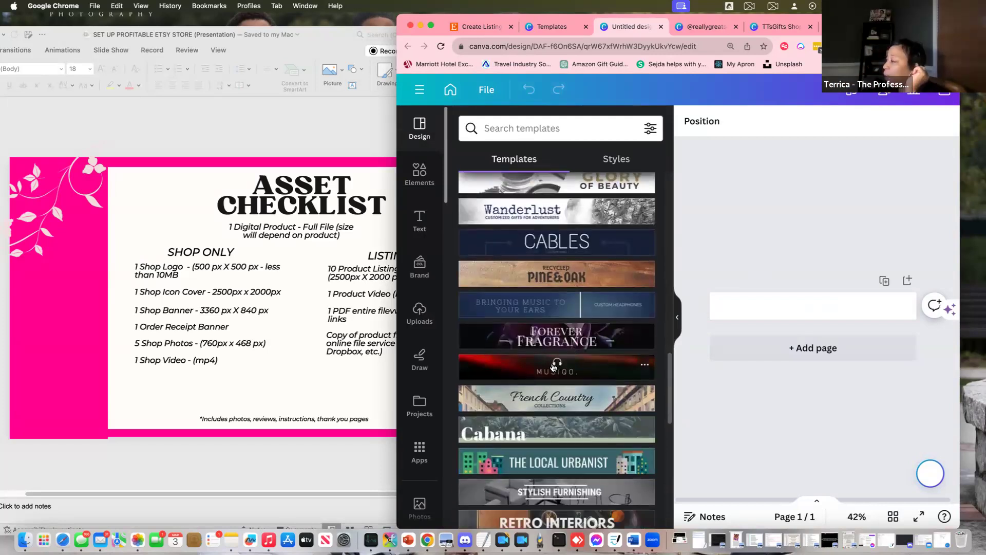
{"action": "scroll", "coordinate": [556, 349], "scroll_direction": "up", "scroll_amount": 17}
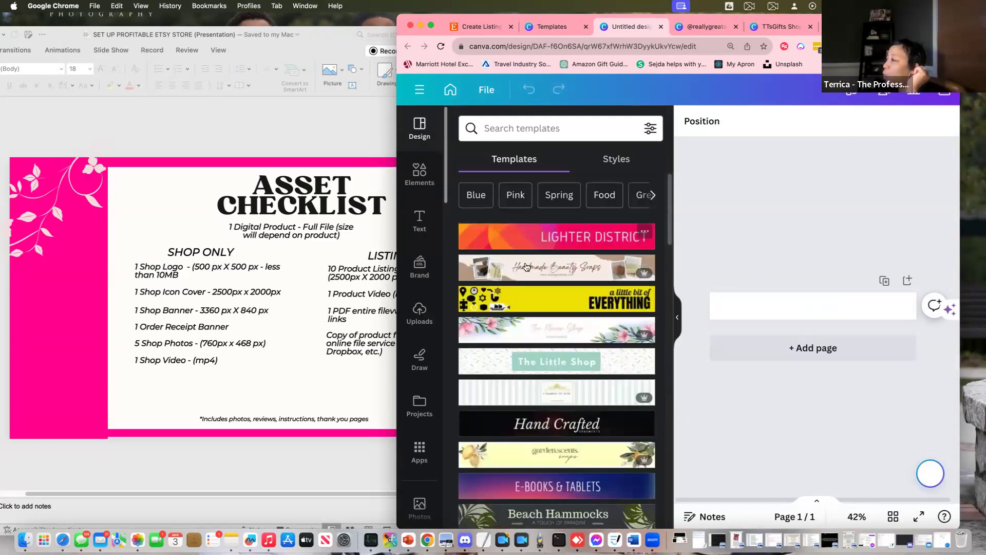
{"action": "scroll", "coordinate": [556, 321], "scroll_direction": "down", "scroll_amount": 1}
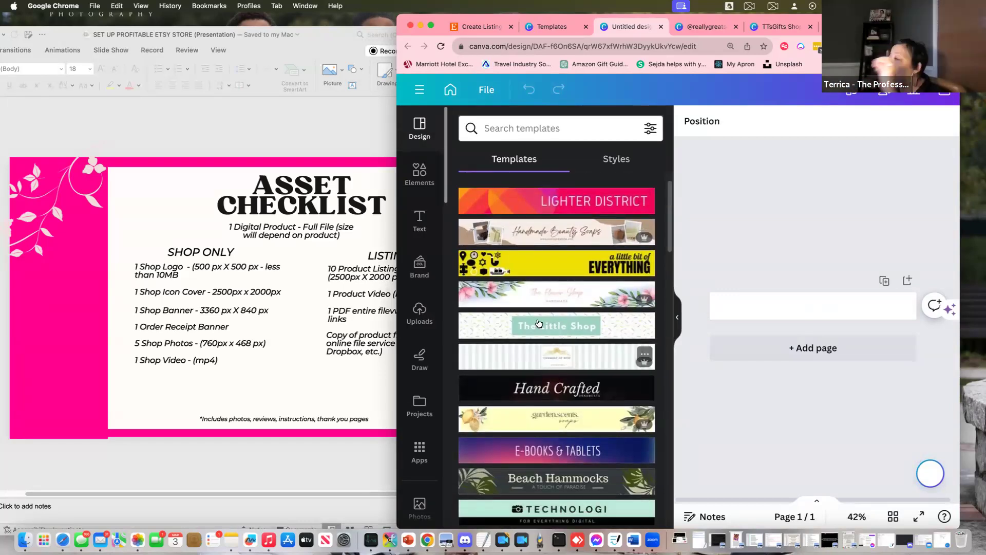
{"action": "scroll", "coordinate": [547, 422], "scroll_direction": "down", "scroll_amount": 3}
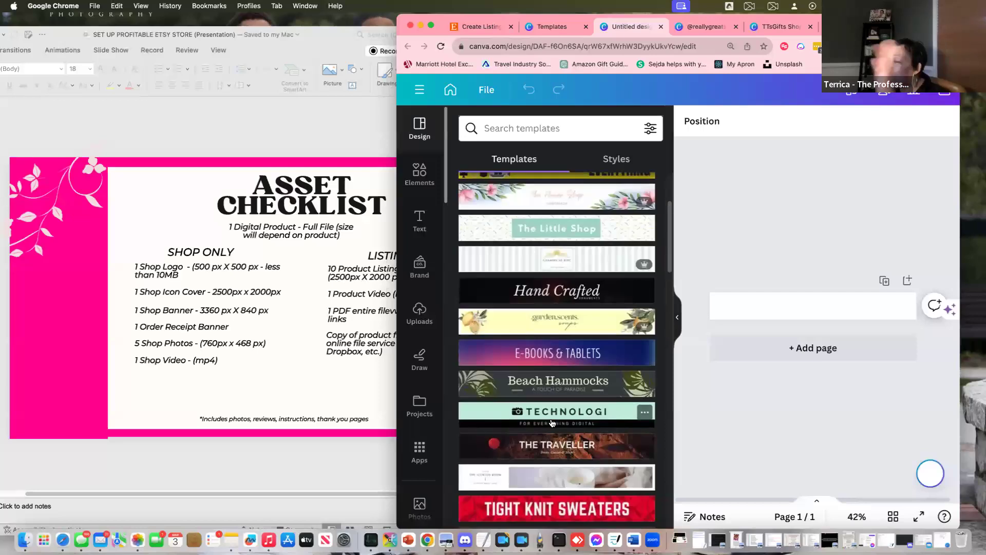
{"action": "scroll", "coordinate": [555, 425], "scroll_direction": "down", "scroll_amount": 1}
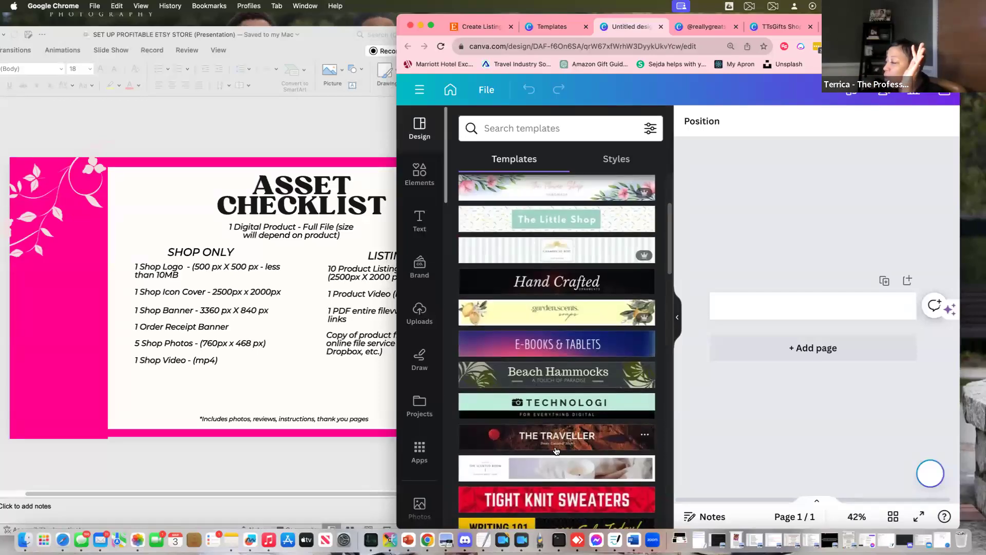
Apply the candle mini banner template and place the shop logo at its left end
{"action": "left_click", "coordinate": [554, 468]}
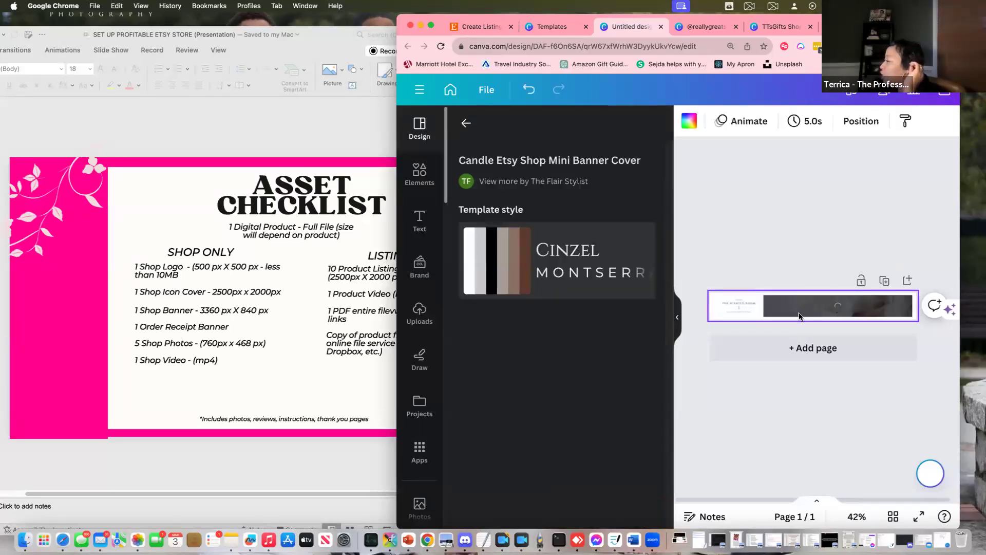
{"action": "left_click", "coordinate": [739, 312]}
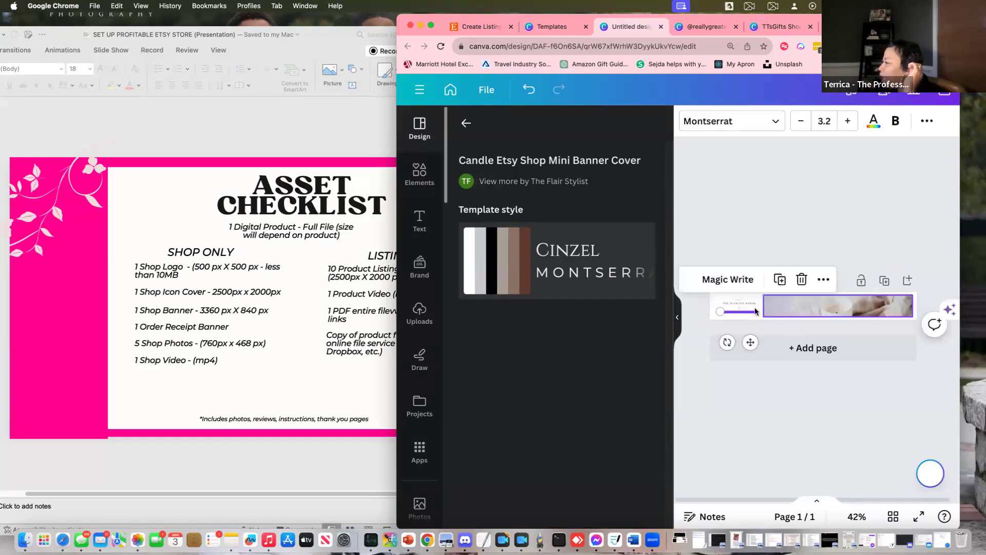
{"action": "left_click", "coordinate": [420, 313]}
{"action": "left_click", "coordinate": [495, 273]}
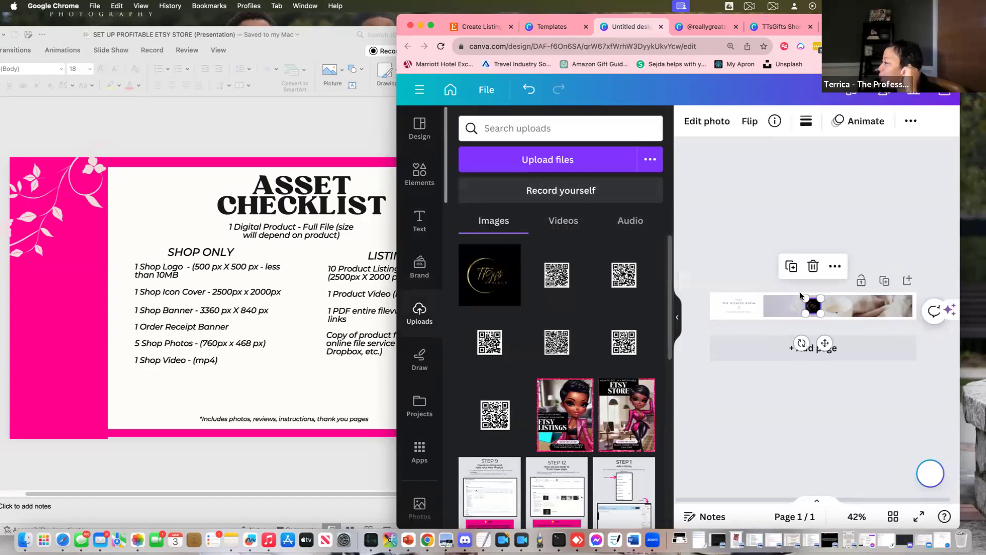
{"action": "left_click_drag", "start_coordinate": [825, 346], "coordinate": [774, 342]}
{"action": "left_click", "coordinate": [730, 304]}
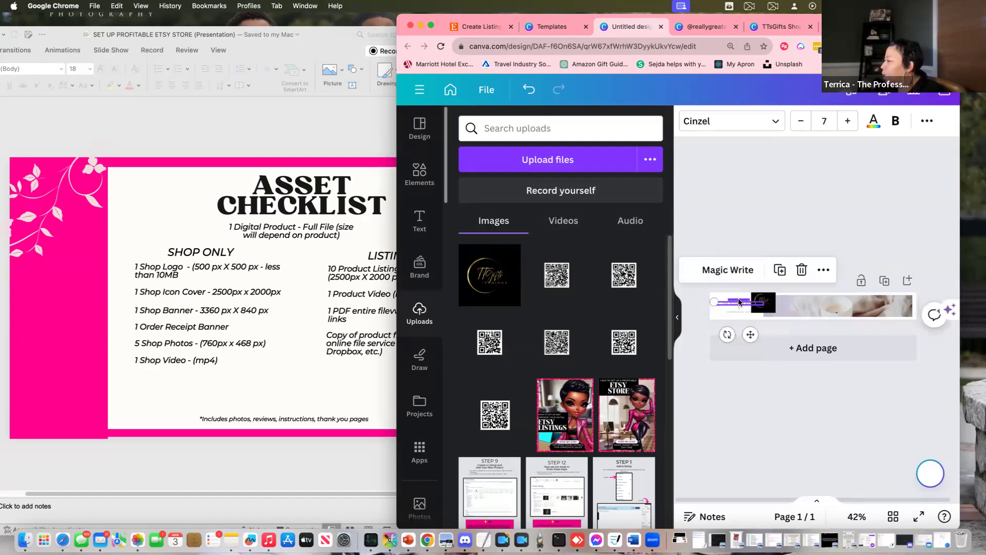
{"action": "left_click", "coordinate": [701, 321]}
{"action": "left_click_drag", "start_coordinate": [696, 285], "coordinate": [734, 309]}
{"action": "left_click", "coordinate": [740, 329]}
{"action": "left_click", "coordinate": [717, 307]}
Select the banner's photo strip and bring up the stock photo library
{"action": "left_click", "coordinate": [689, 121]}
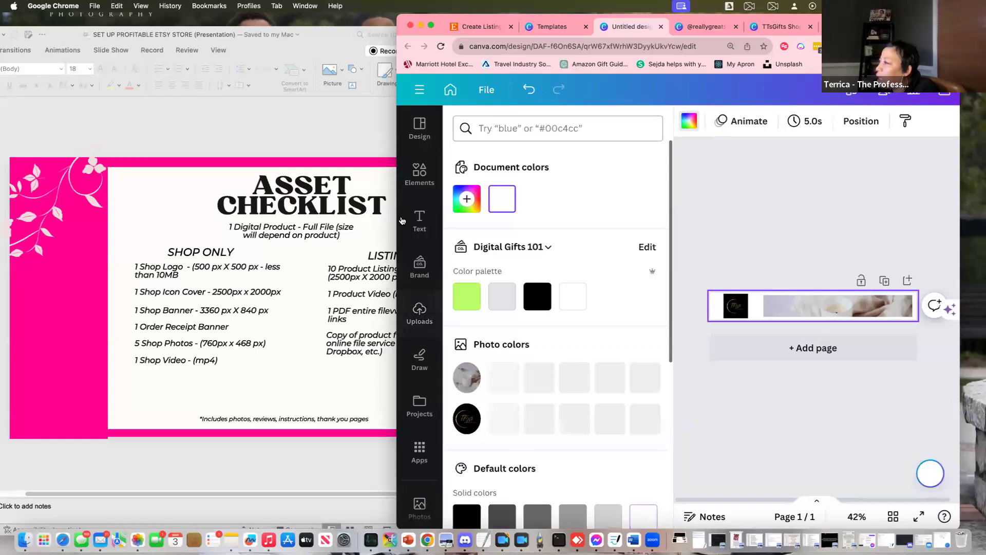
{"action": "left_click", "coordinate": [420, 270]}
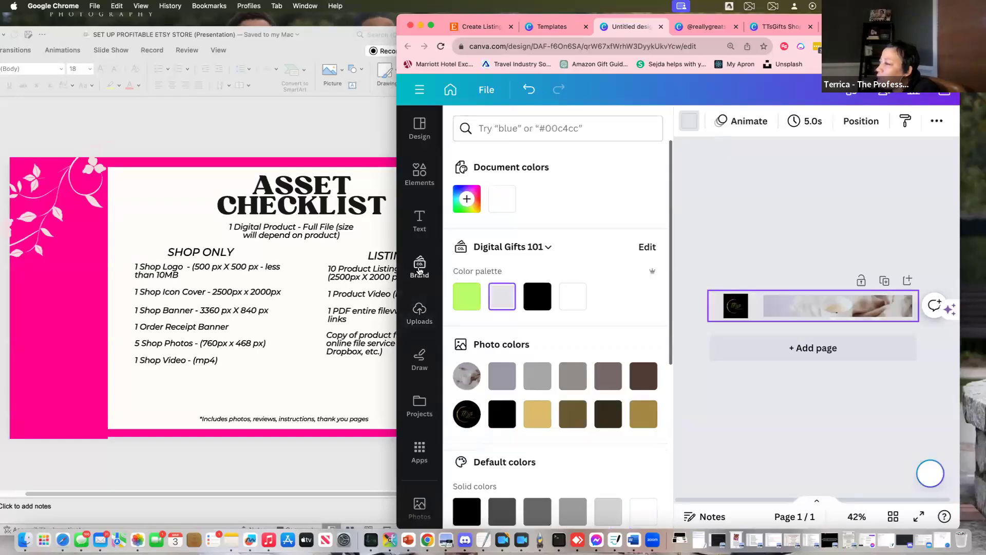
{"action": "left_click", "coordinate": [419, 217]}
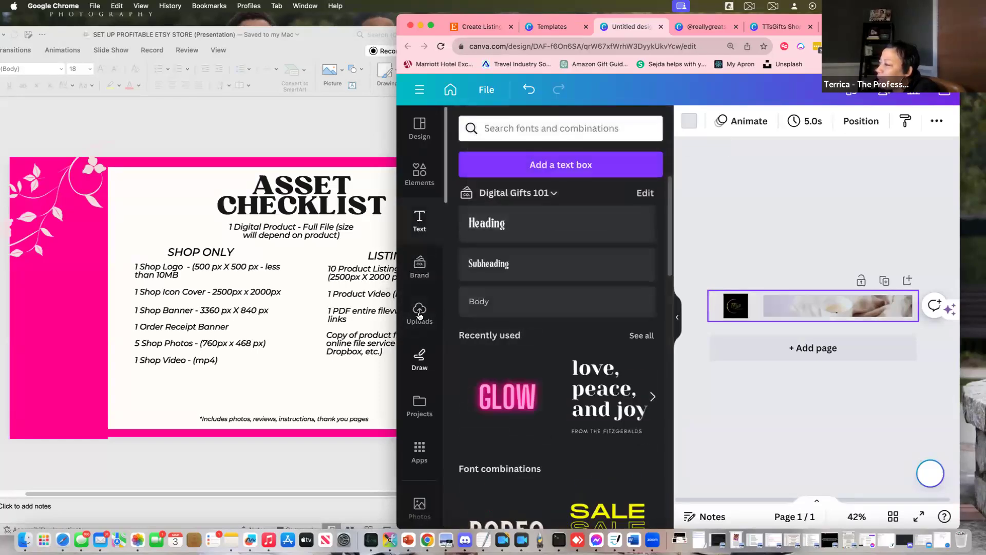
{"action": "left_click", "coordinate": [419, 307]}
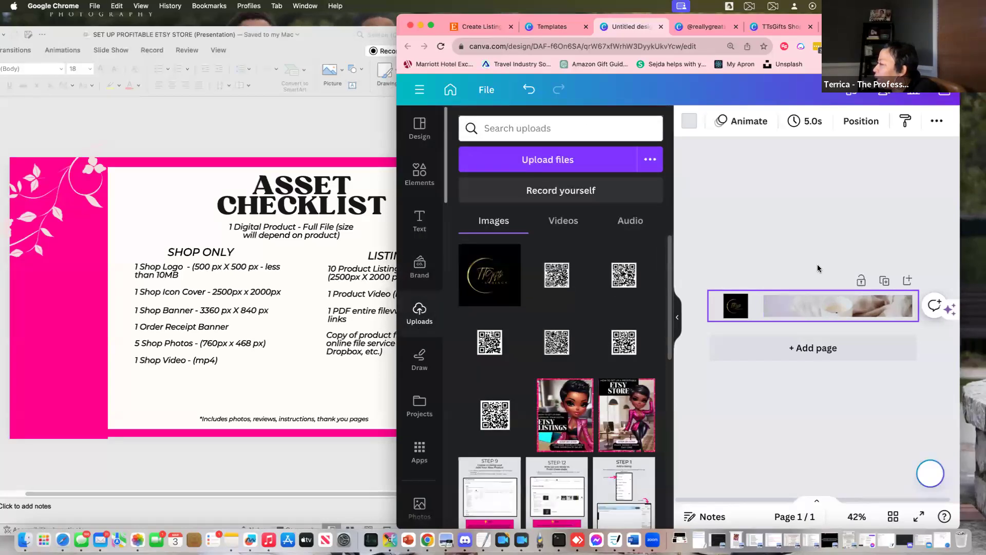
{"action": "left_click", "coordinate": [827, 308]}
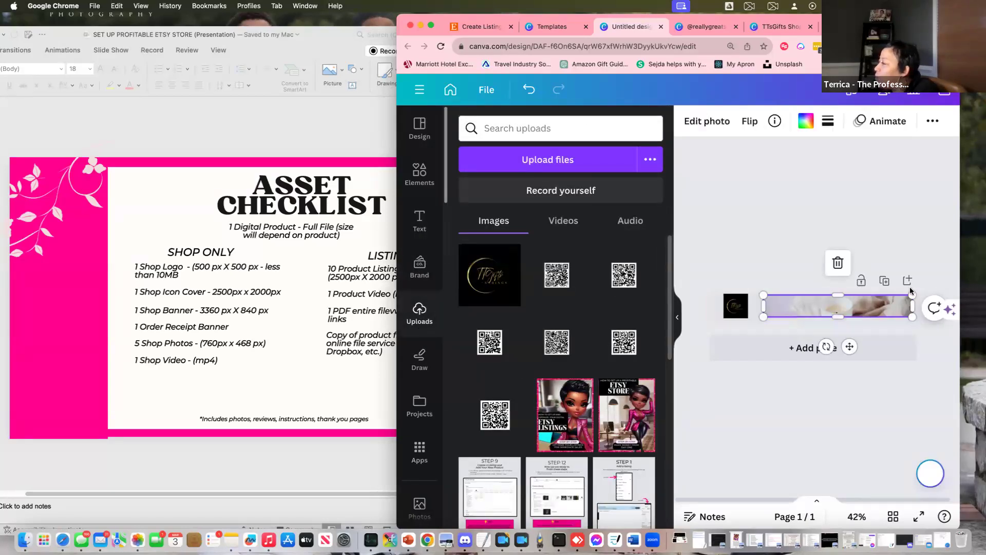
{"action": "scroll", "coordinate": [418, 446], "scroll_direction": "down", "scroll_amount": 2}
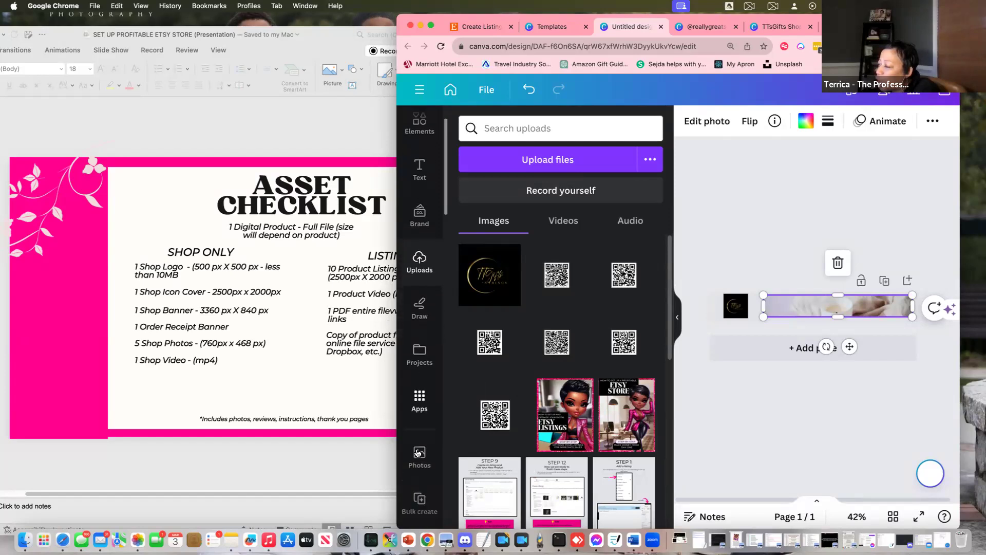
{"action": "left_click", "coordinate": [419, 447]}
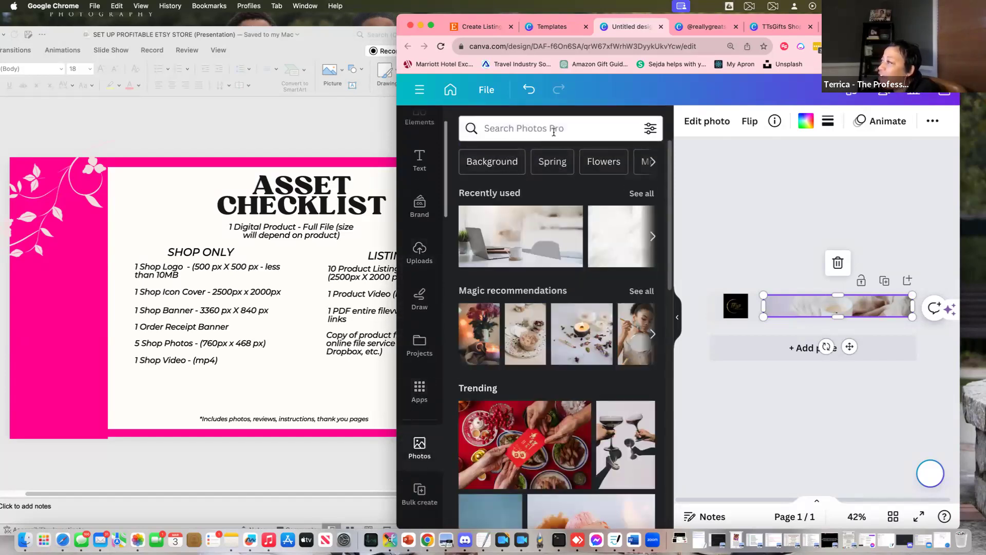
Search stock photos for 'journals' and place a journal photo into the banner's photo strip
{"action": "left_click", "coordinate": [581, 125]}
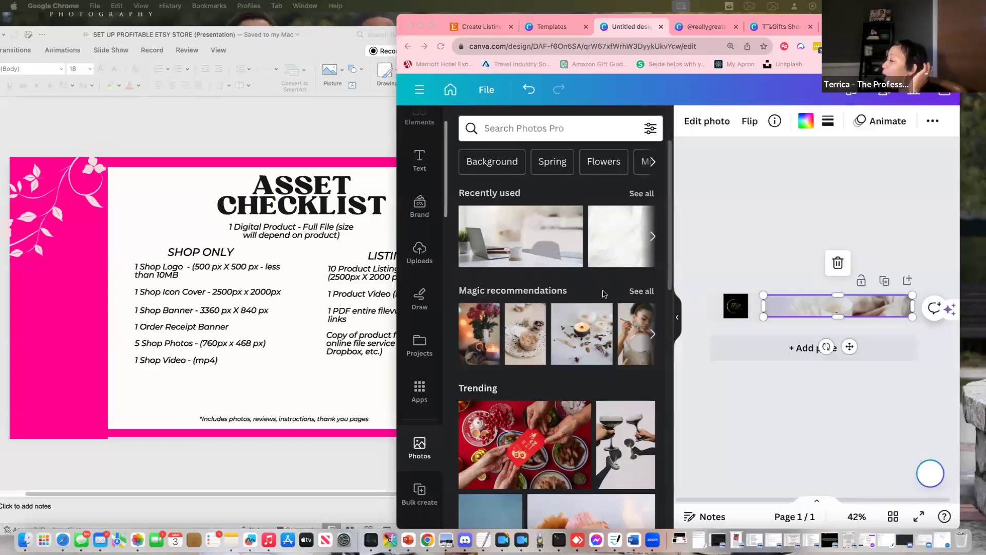
{"action": "left_click", "coordinate": [494, 129]}
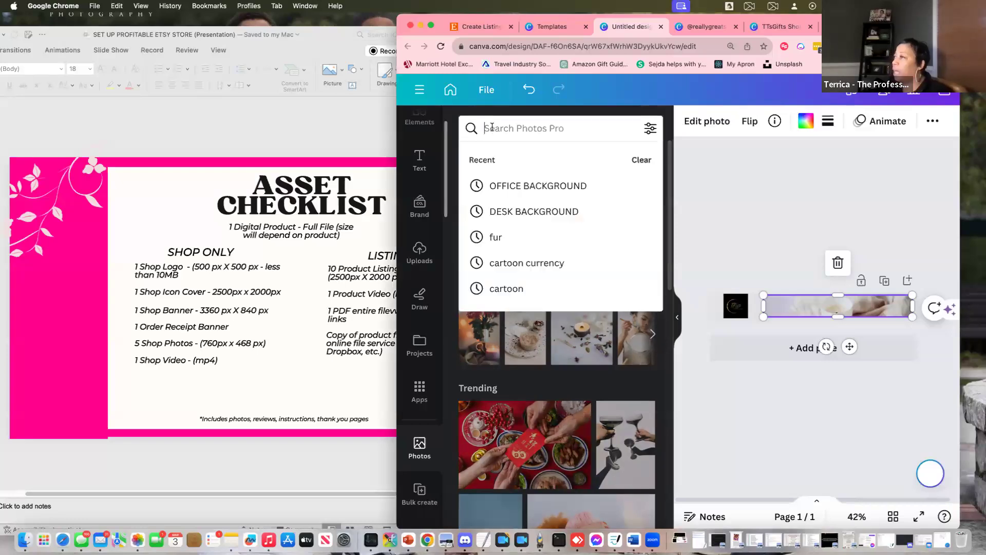
{"action": "type", "text": "journ"}
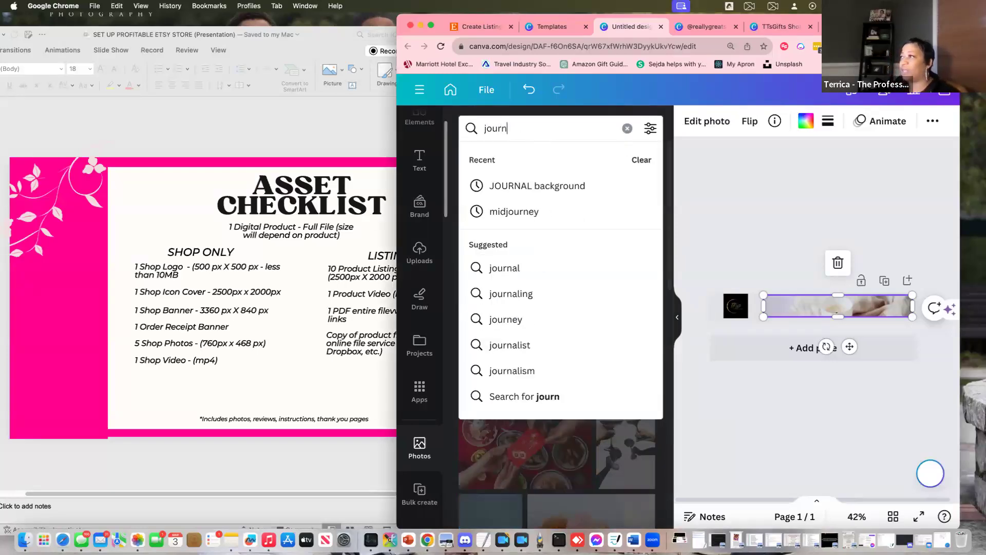
{"action": "type", "text": "als"}
{"action": "key", "text": "Return"}
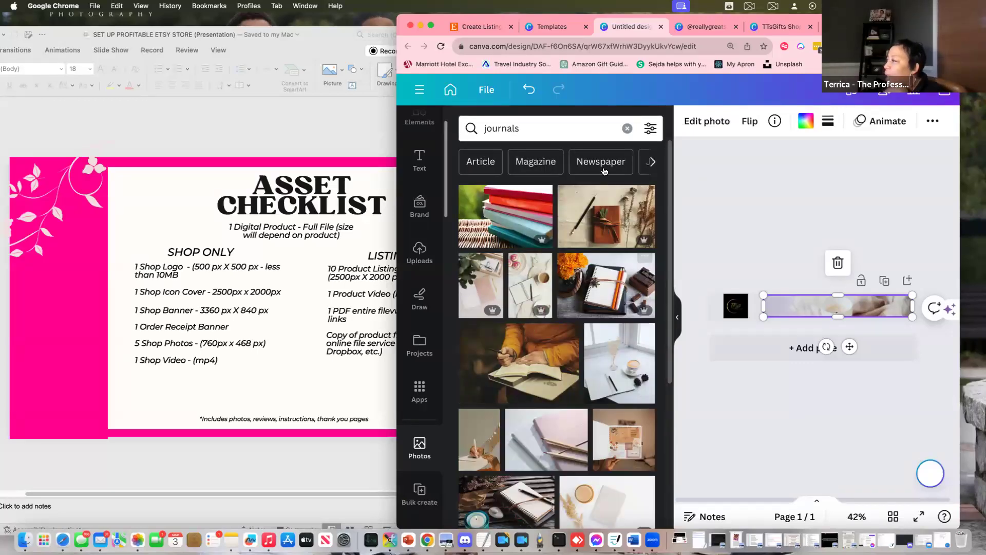
{"action": "left_click", "coordinate": [614, 224]}
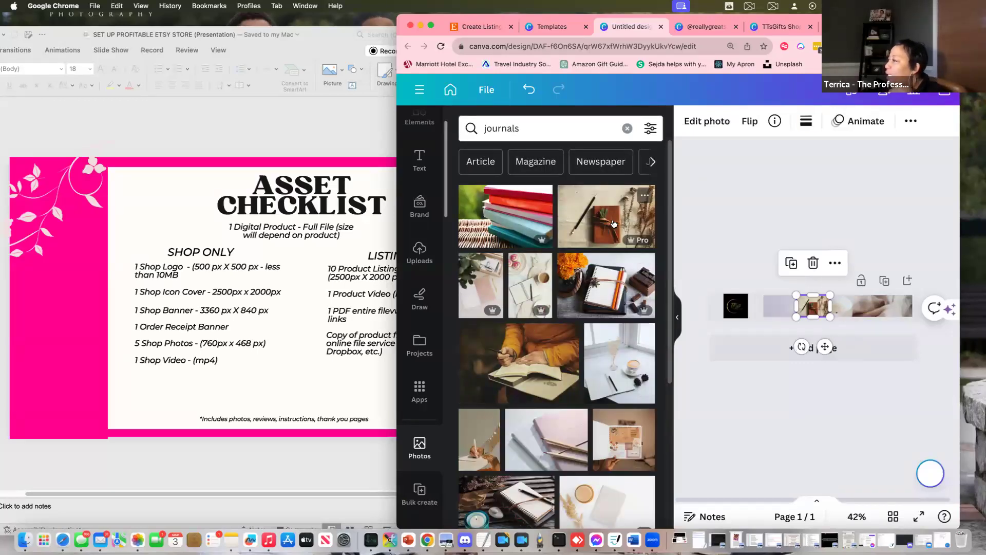
{"action": "mouse_move", "coordinate": [815, 310]}
{"action": "left_mouse_down"}
{"action": "mouse_move", "coordinate": [794, 288]}
{"action": "mouse_move", "coordinate": [819, 306]}
{"action": "left_mouse_up"}
Shift the journal photo down within its crop and widen the browser to enlarge the banner
{"action": "double_click", "coordinate": [822, 304]}
{"action": "key", "text": "Escape"}
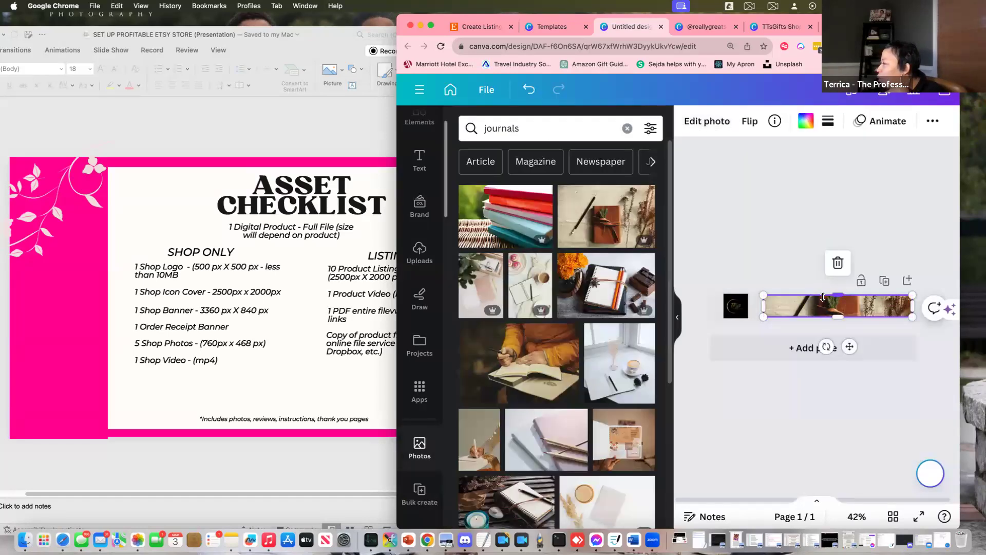
{"action": "double_click", "coordinate": [825, 305]}
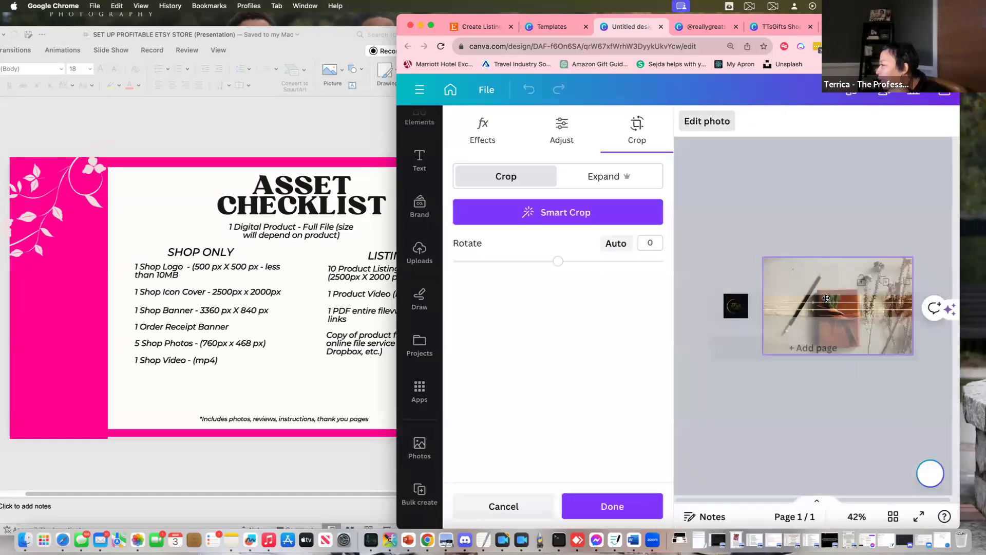
{"action": "left_click_drag", "start_coordinate": [826, 299], "coordinate": [830, 312]}
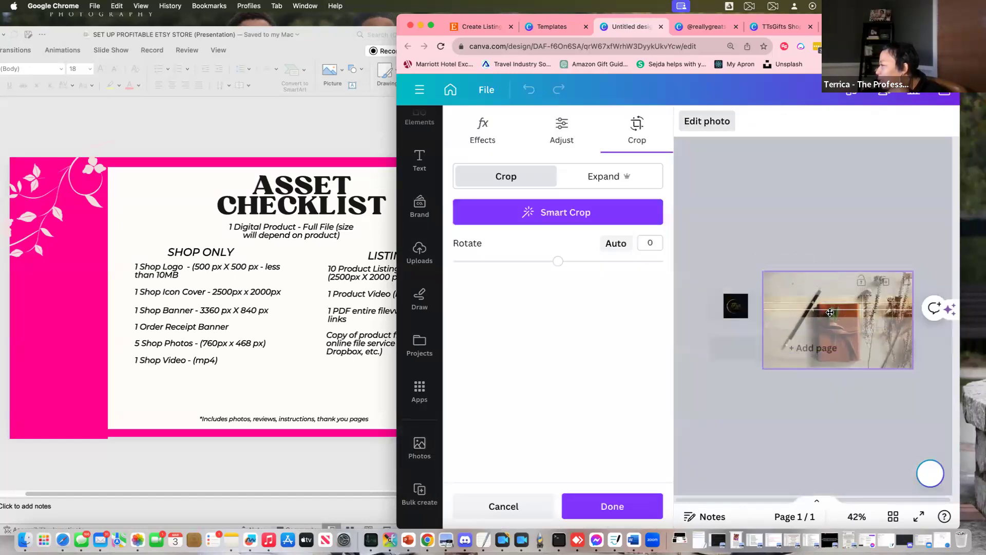
{"action": "left_click", "coordinate": [819, 199]}
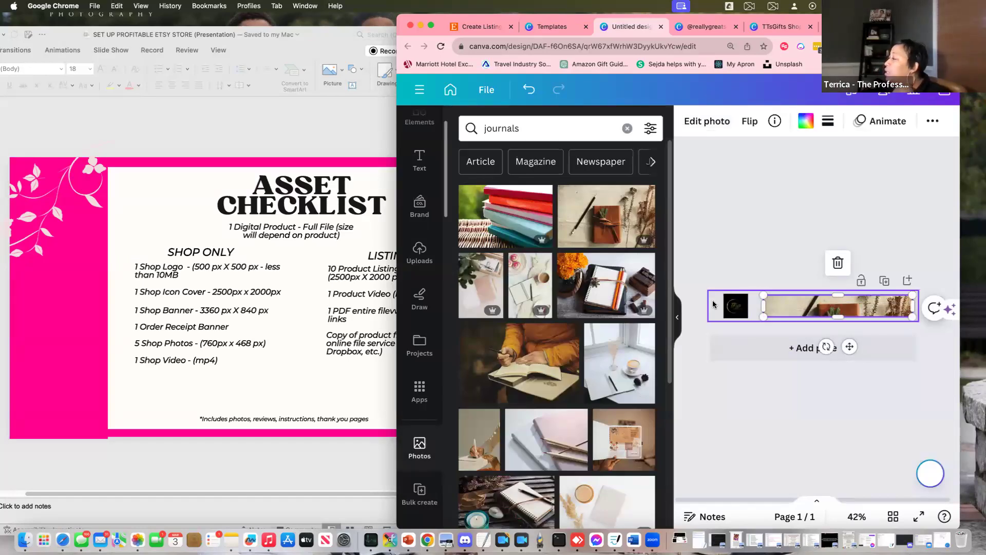
{"action": "left_click", "coordinate": [749, 307]}
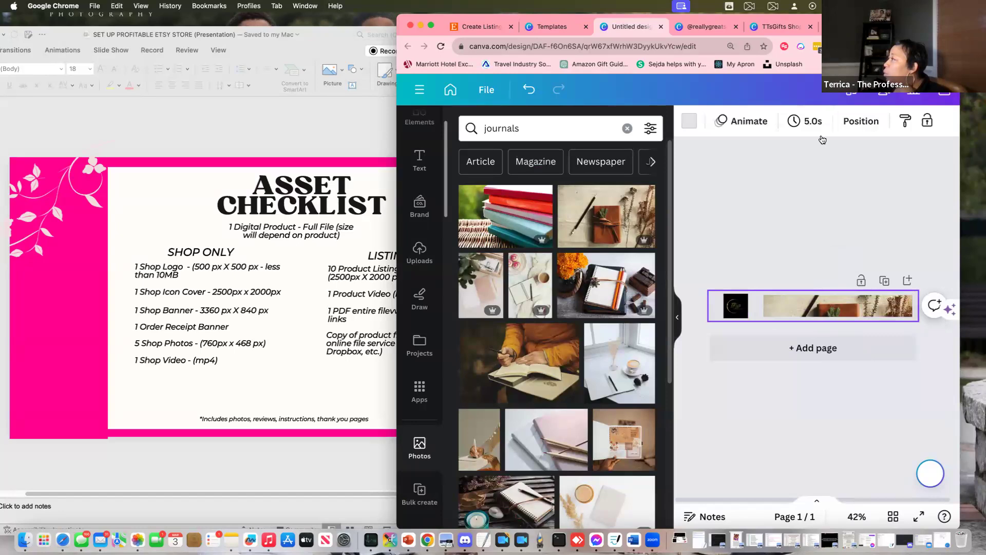
{"action": "left_click_drag", "start_coordinate": [397, 286], "coordinate": [229, 287]}
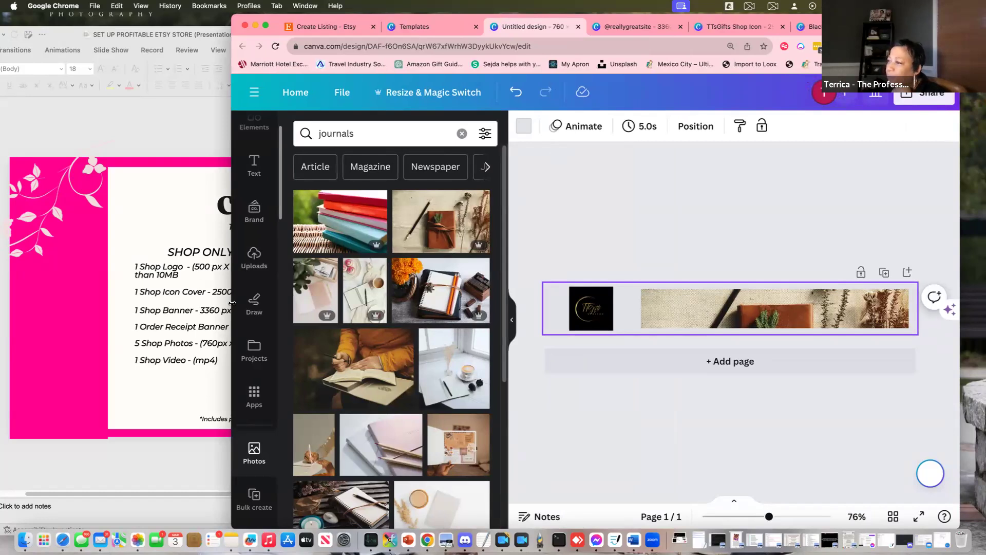
Title the banner design 'TTs Order Receipt'
{"action": "left_click_drag", "start_coordinate": [231, 303], "coordinate": [143, 303]}
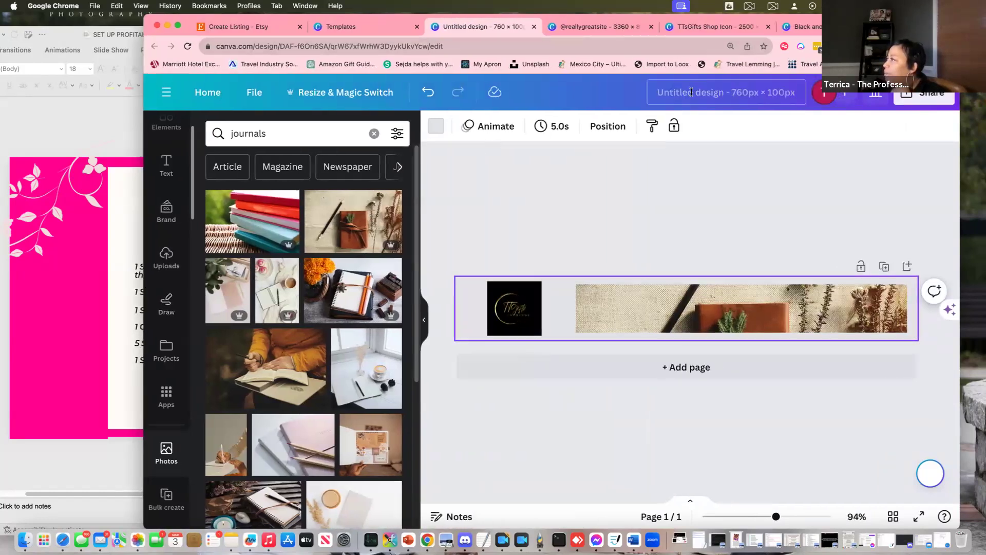
{"action": "type", "text": "TT"}
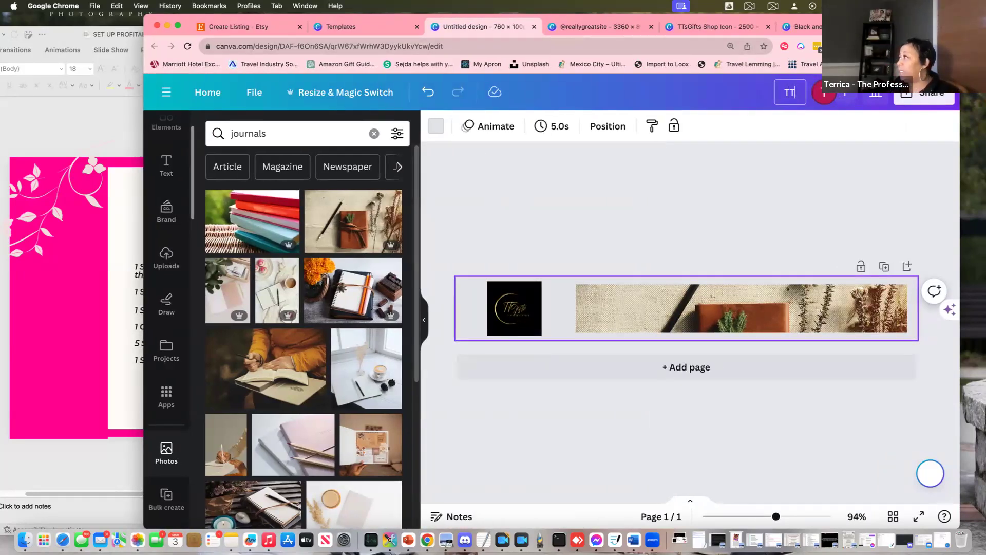
{"action": "type", "text": "s Ord"}
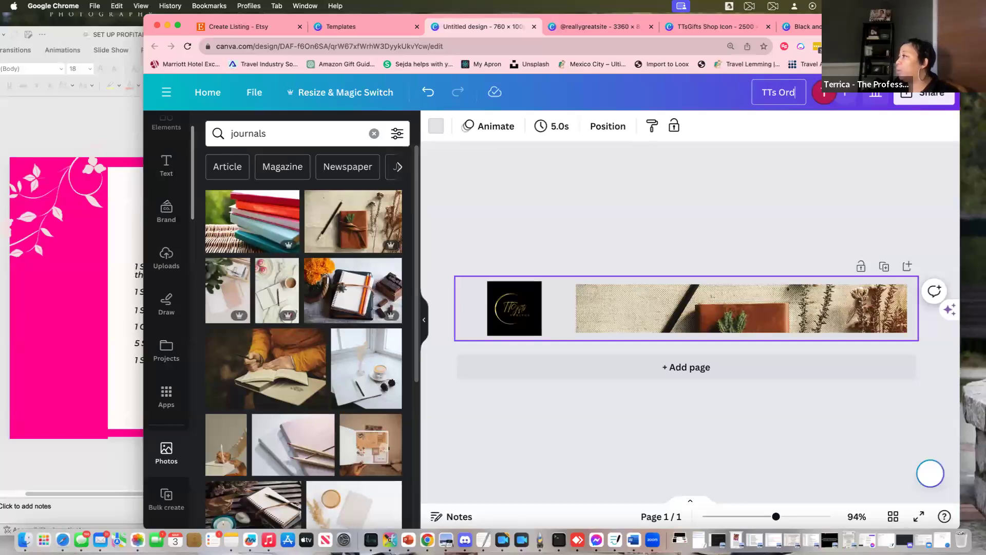
{"action": "type", "text": "er Receipt"}
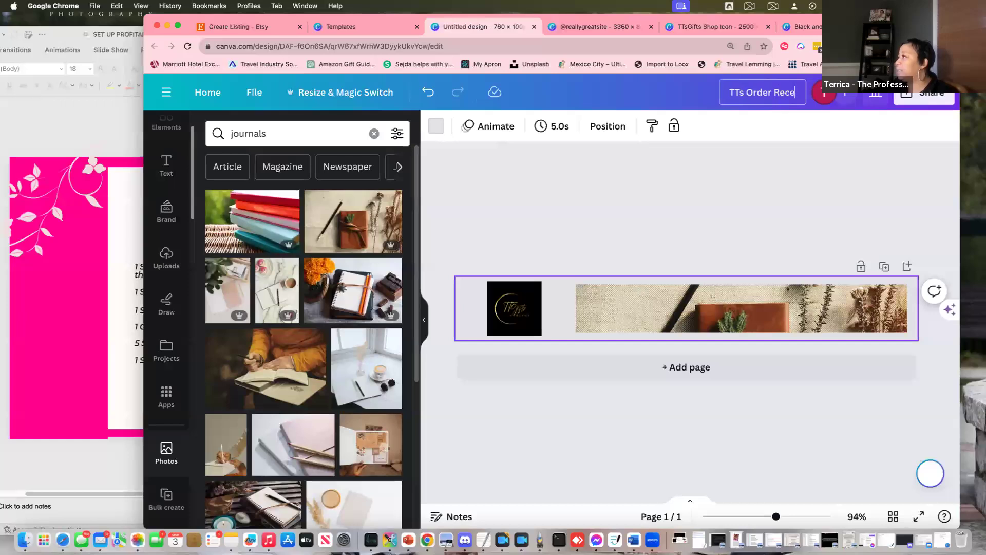
{"action": "key", "text": "Return"}
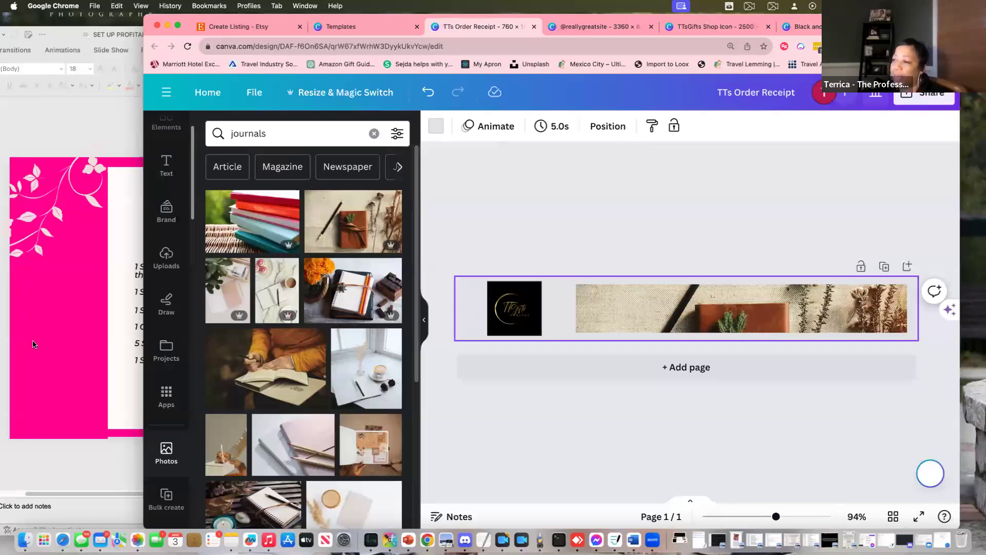
Review the PowerPoint asset checklist, then return to the Canva templates page with custom size settings
{"action": "left_click", "coordinate": [33, 346]}
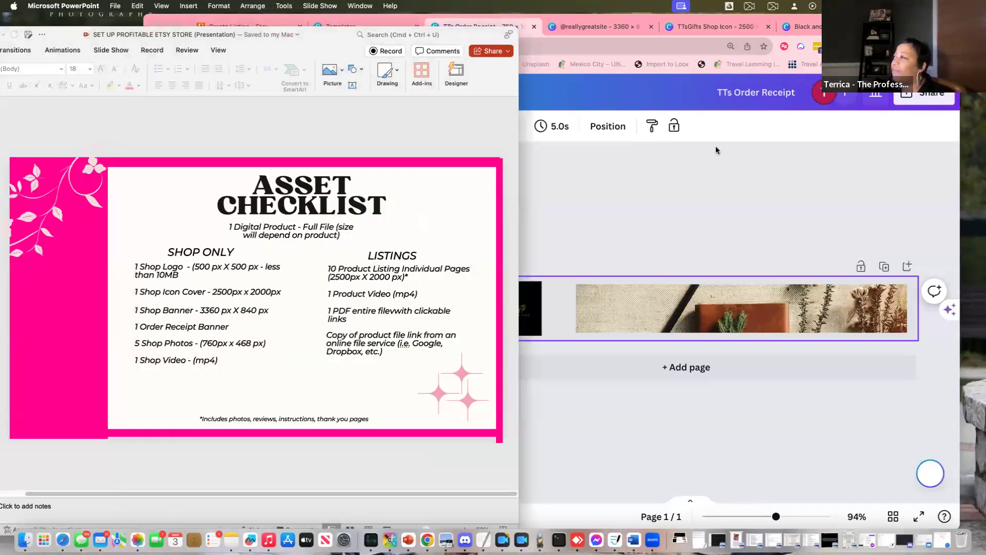
{"action": "left_click", "coordinate": [716, 147]}
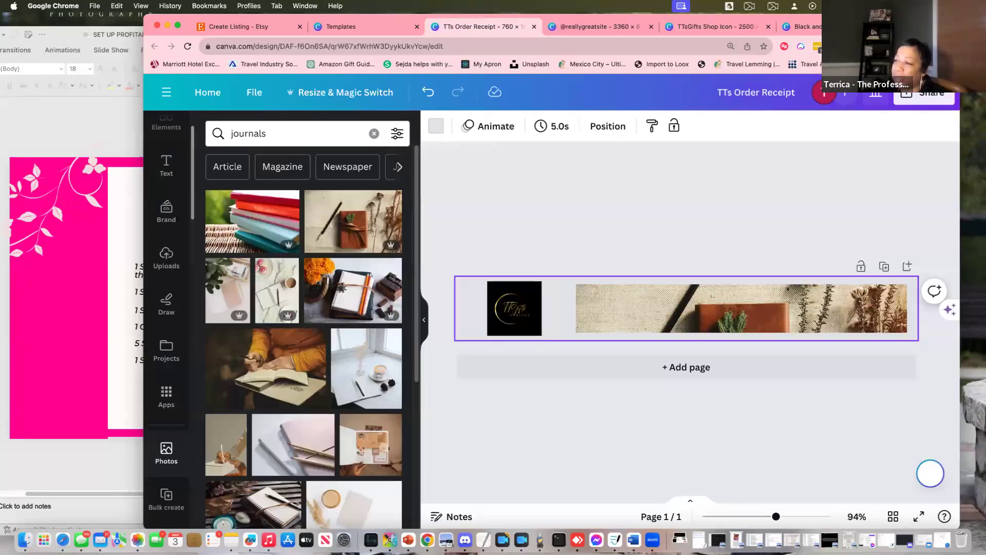
{"action": "left_click", "coordinate": [110, 355]}
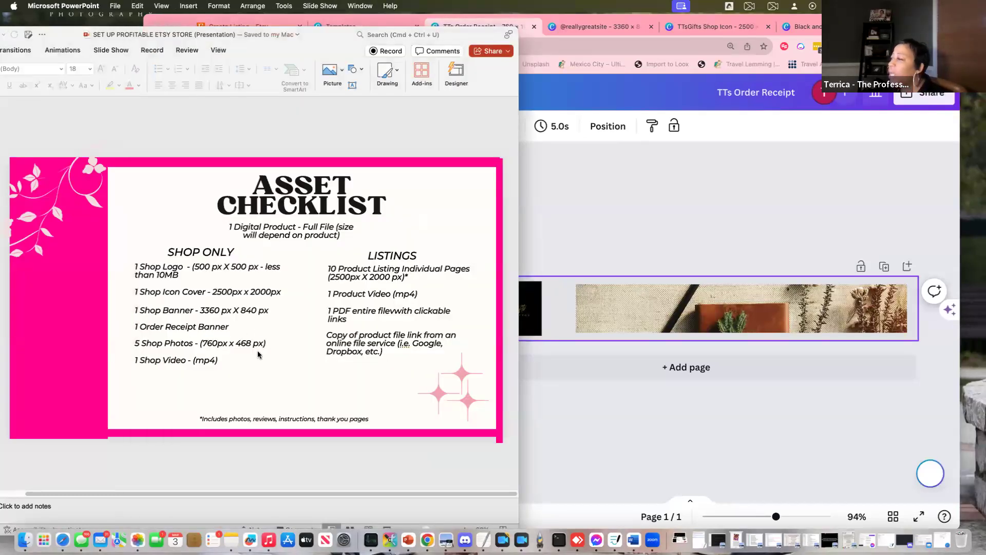
{"action": "left_click", "coordinate": [556, 169]}
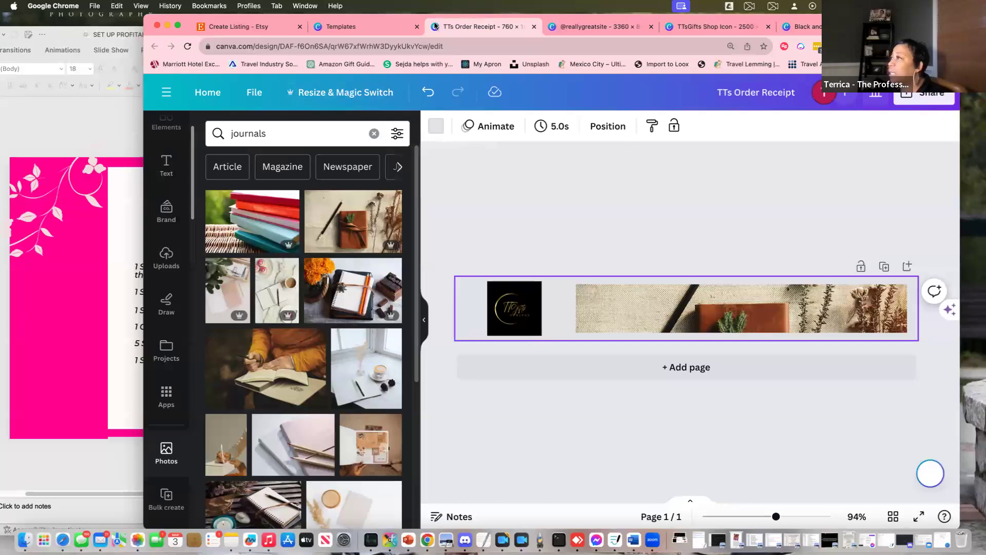
{"action": "left_click", "coordinate": [374, 25]}
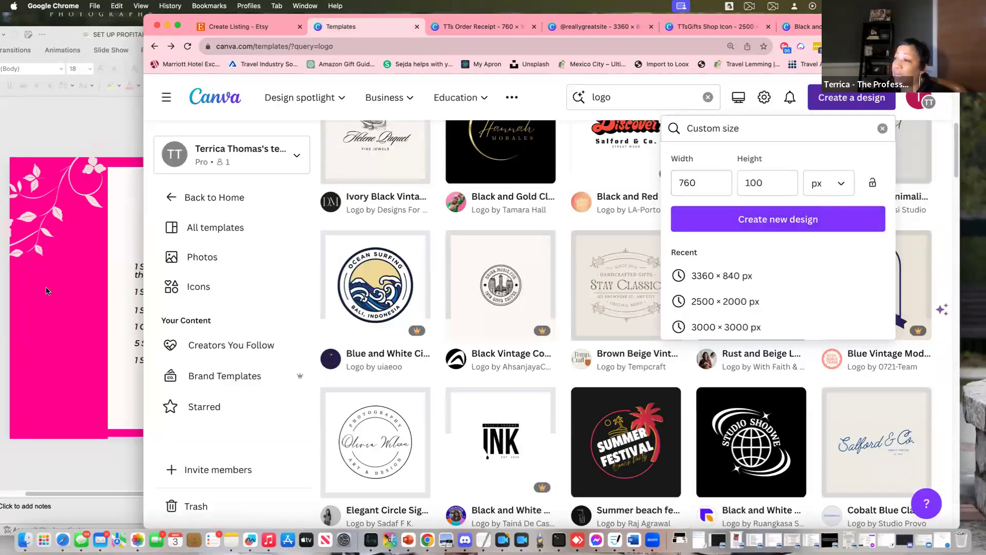
Change the custom height from 100 to 468 px and create a new 760 × 468 px design
{"action": "left_click_drag", "start_coordinate": [155, 284], "coordinate": [292, 288]}
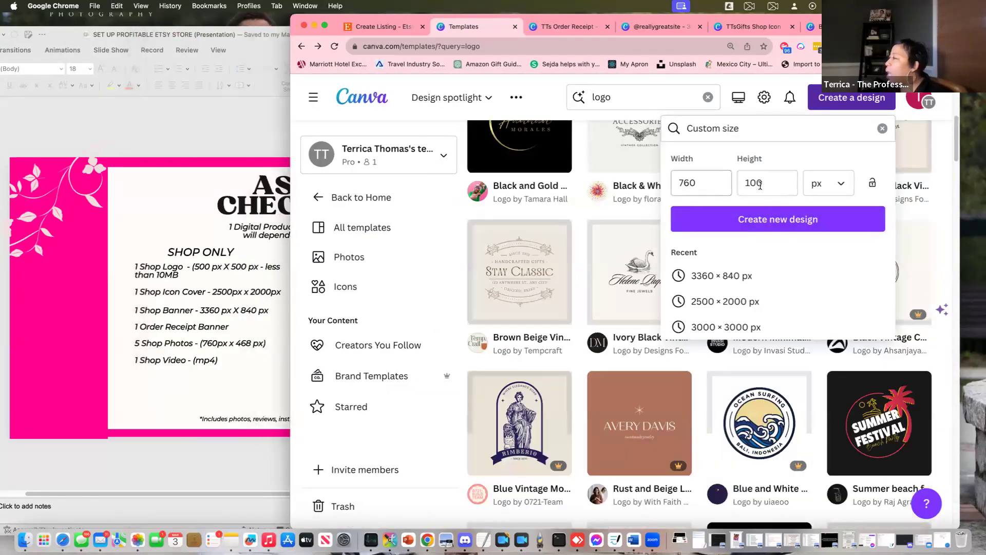
{"action": "double_click", "coordinate": [754, 182]}
{"action": "type", "text": "468"}
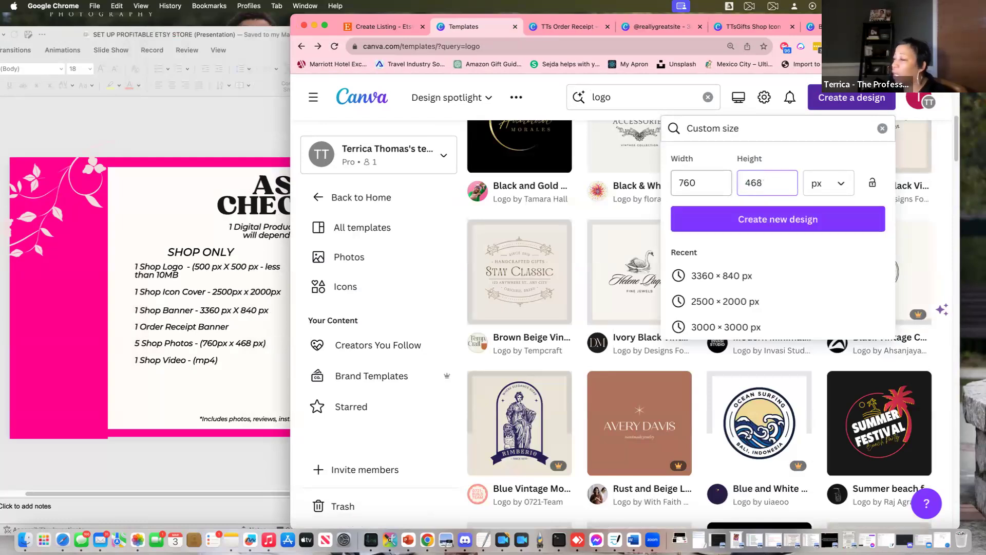
{"action": "left_click", "coordinate": [218, 348]}
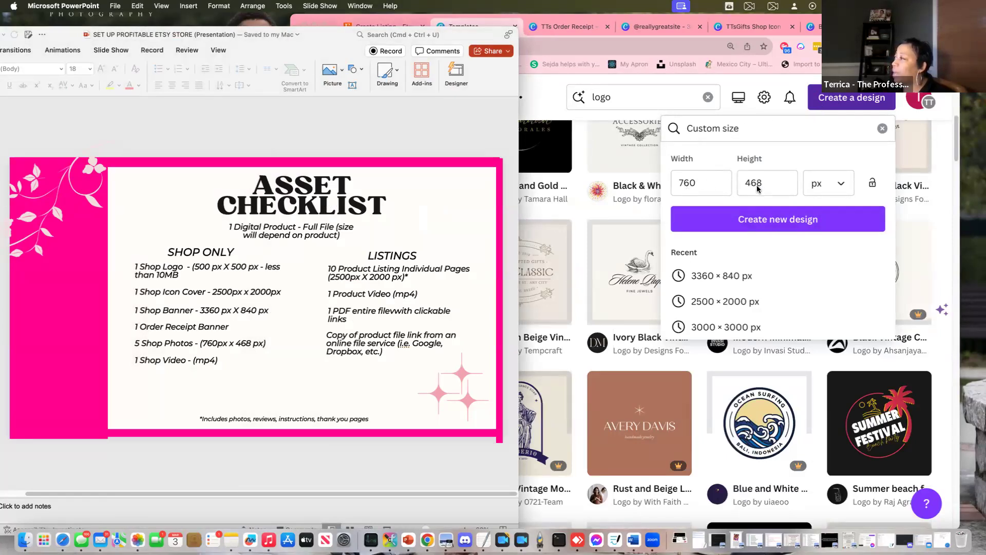
{"action": "left_click", "coordinate": [774, 224]}
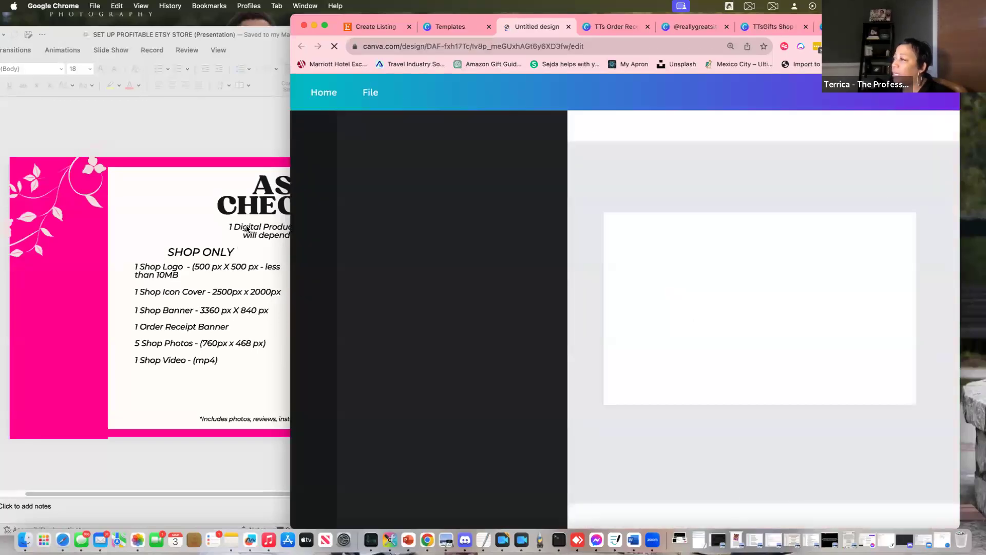
Add four more pages so the design has five blank pages
{"action": "left_click", "coordinate": [753, 436]}
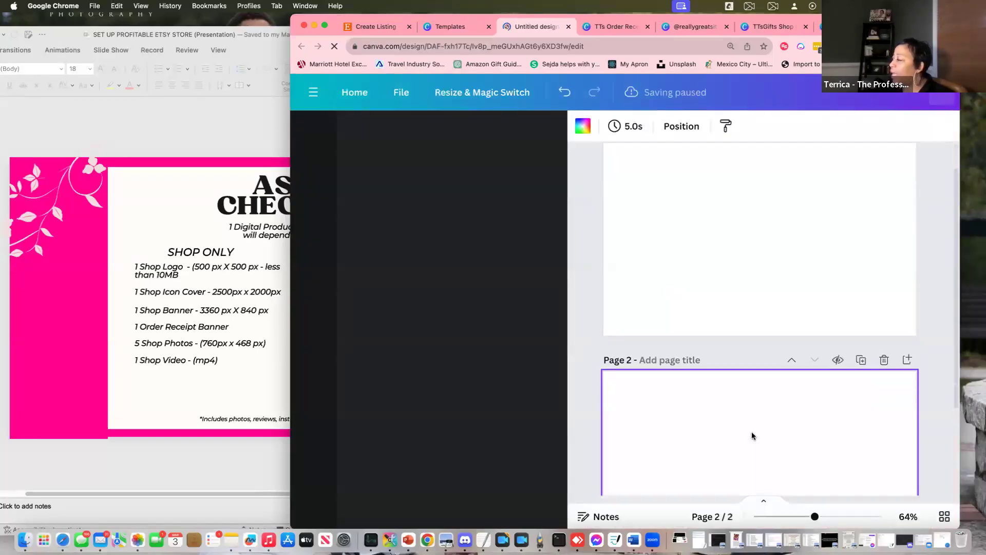
{"action": "left_click", "coordinate": [765, 469]}
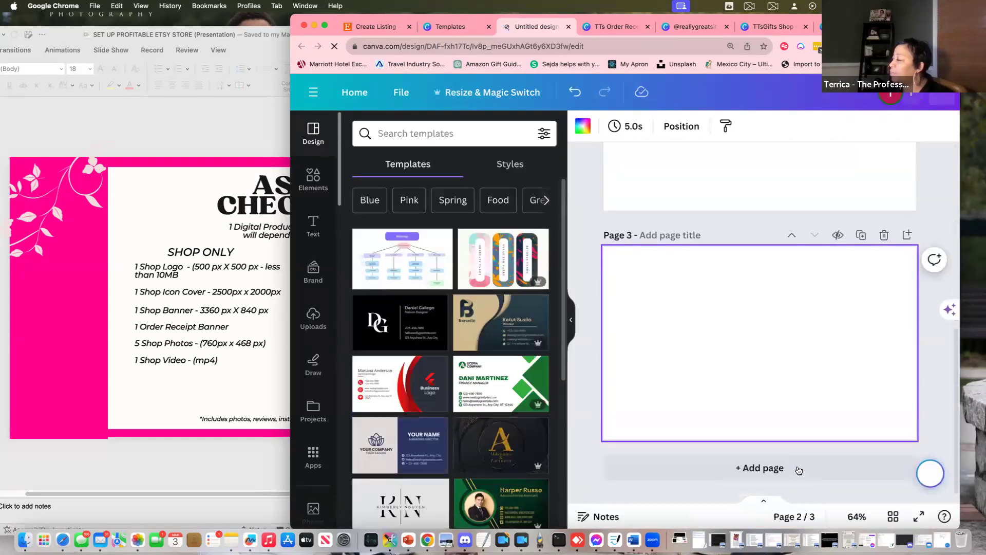
{"action": "left_click", "coordinate": [766, 468]}
{"action": "left_click", "coordinate": [768, 466]}
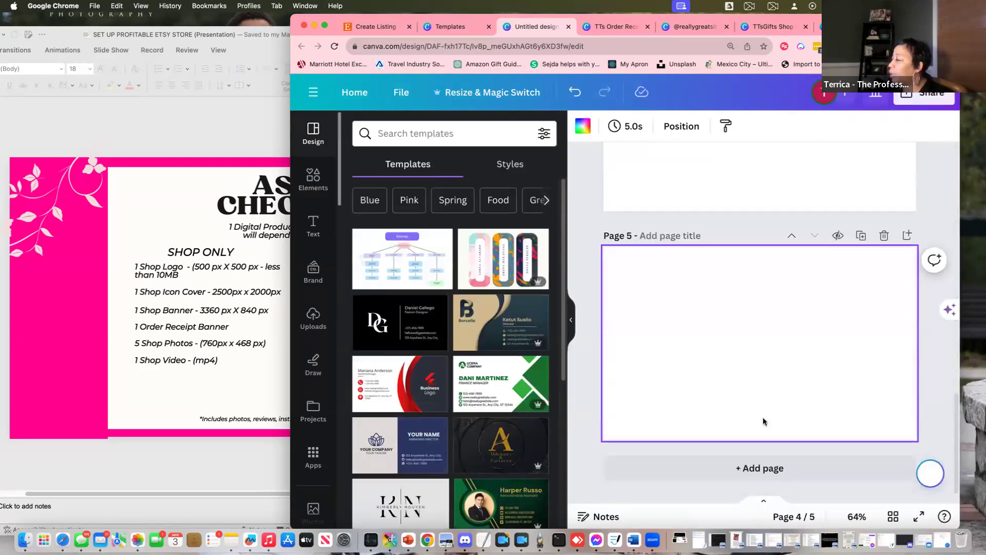
Filter the Photos library to horizontal orientation
{"action": "left_click", "coordinate": [314, 510]}
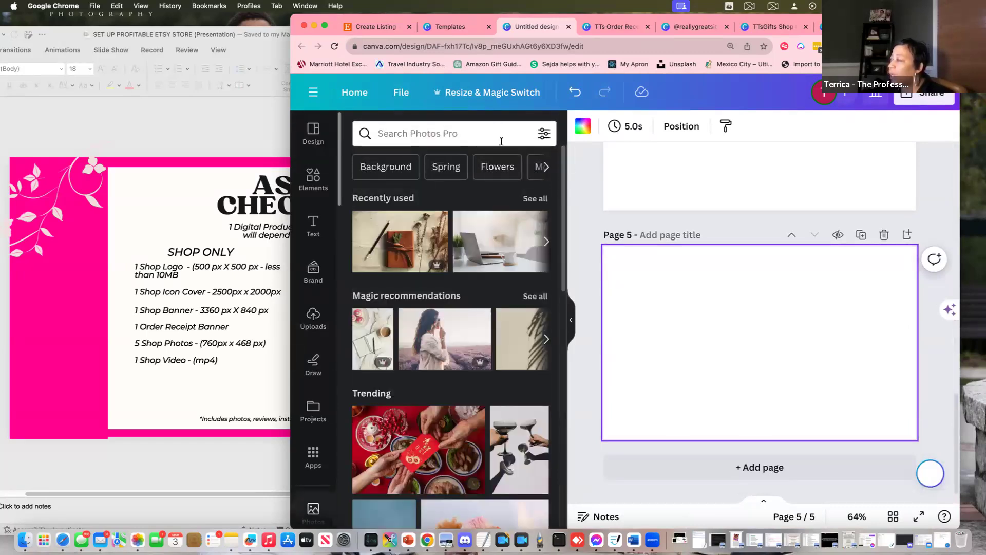
{"action": "left_click", "coordinate": [543, 134]}
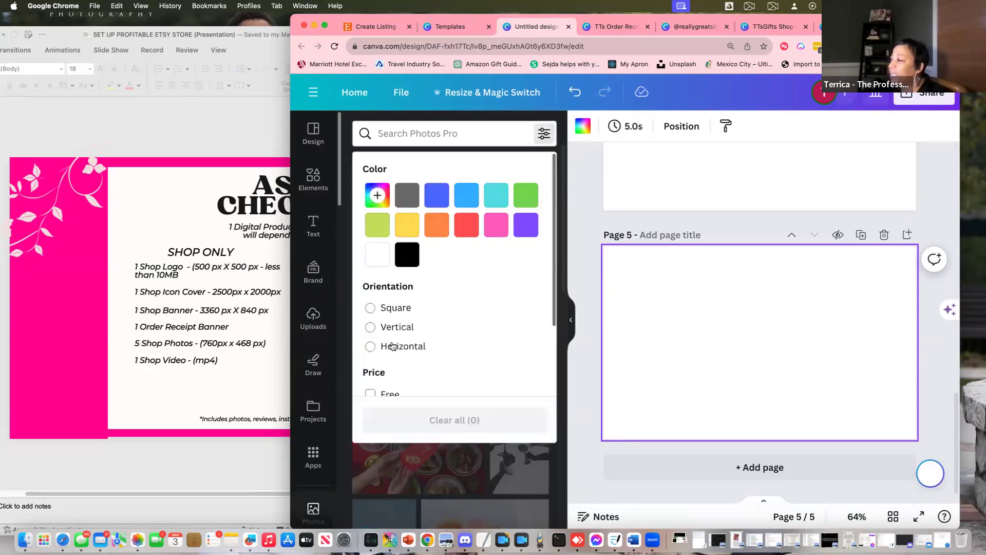
{"action": "scroll", "coordinate": [725, 227], "scroll_direction": "up", "scroll_amount": 15}
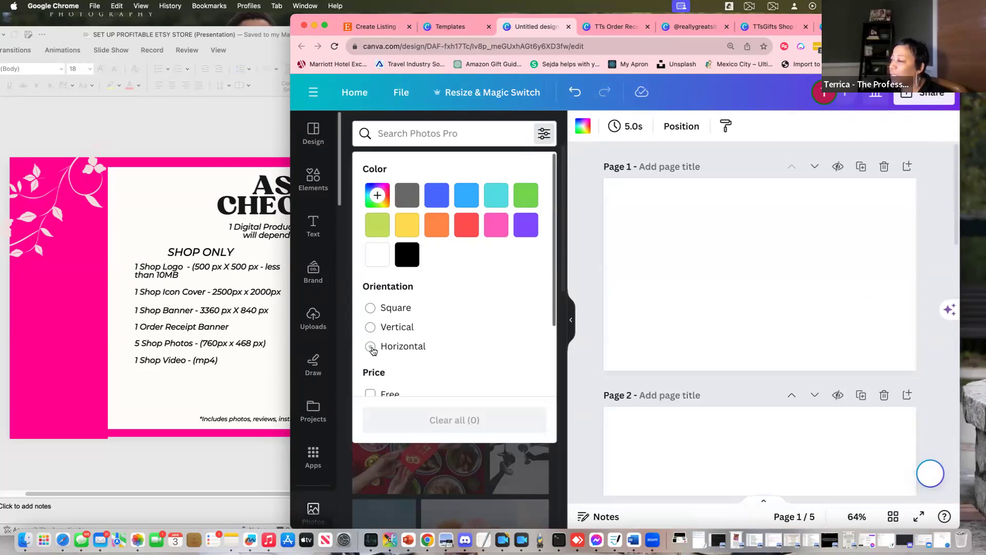
{"action": "left_click", "coordinate": [372, 347]}
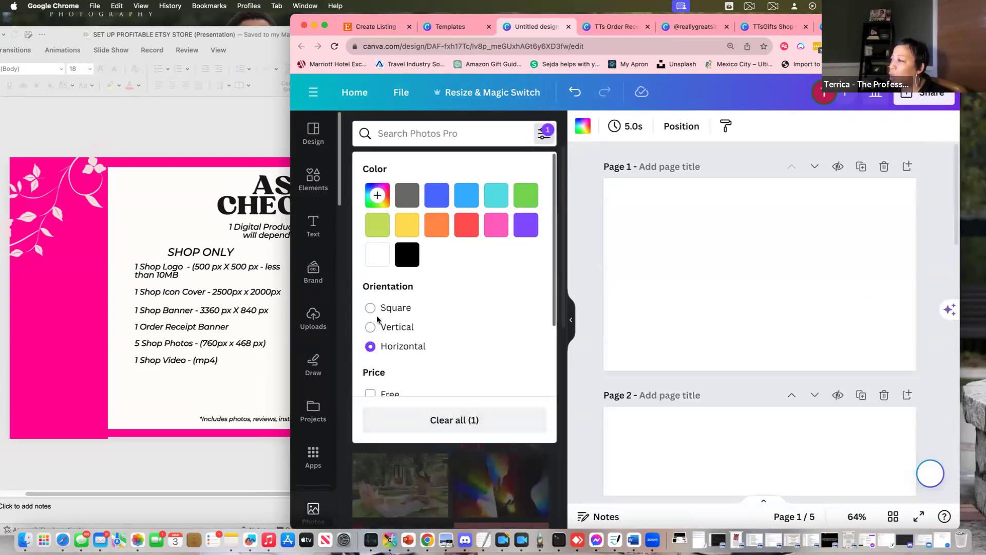
{"action": "left_click", "coordinate": [560, 143]}
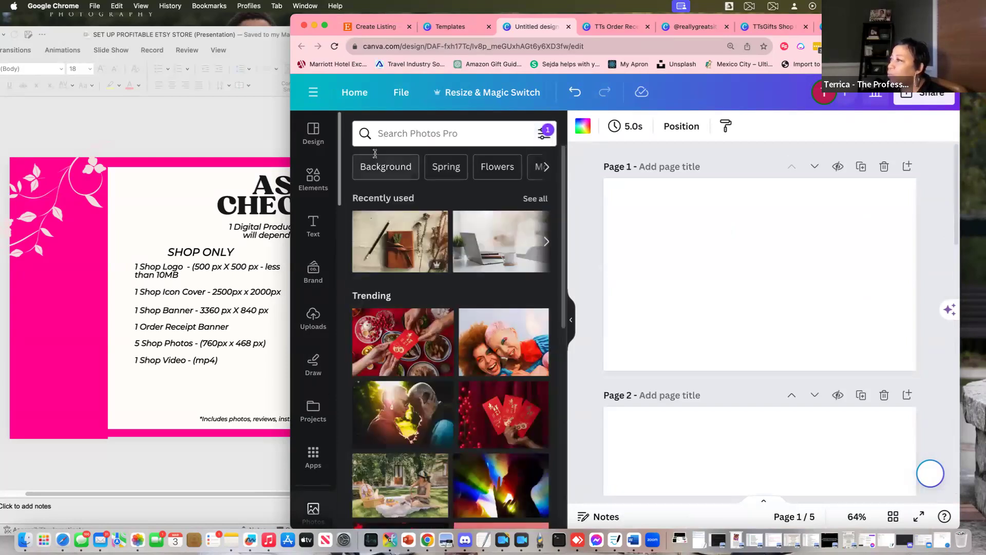
{"action": "left_click", "coordinate": [352, 133]}
Search photos for 'journal' and set the dried-flowers journal photo as page 1's background
{"action": "type", "text": "journa"}
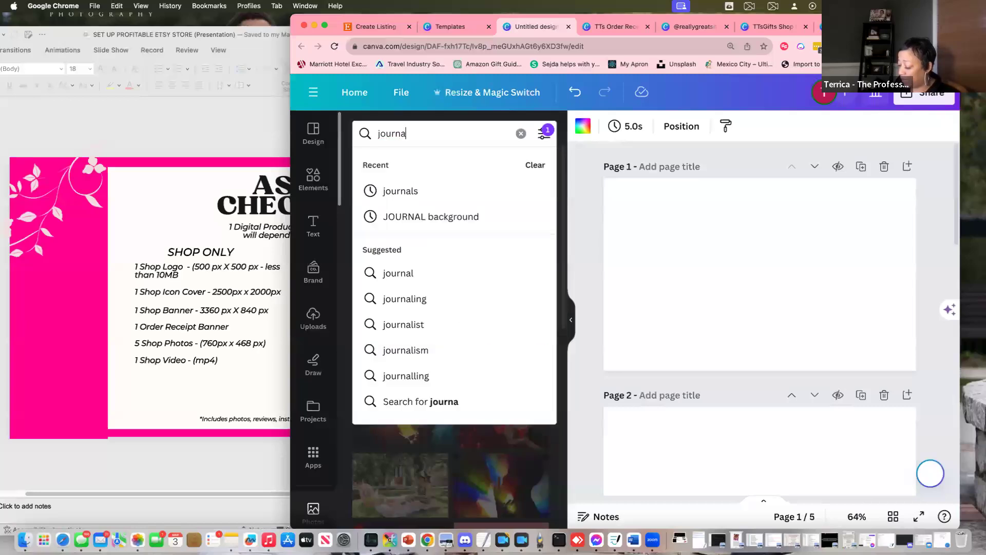
{"action": "key", "text": "Return"}
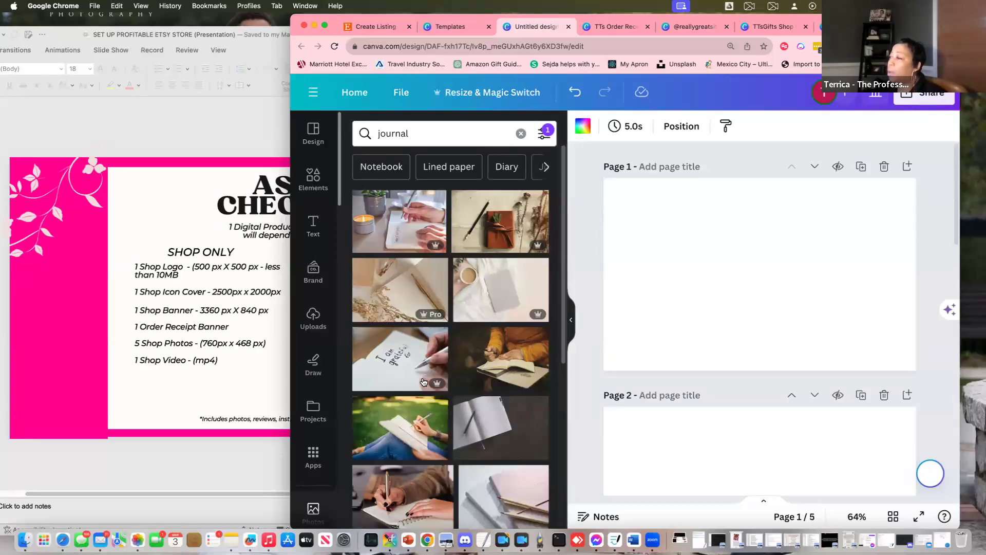
{"action": "left_click", "coordinate": [410, 310]}
{"action": "right_click", "coordinate": [726, 295]}
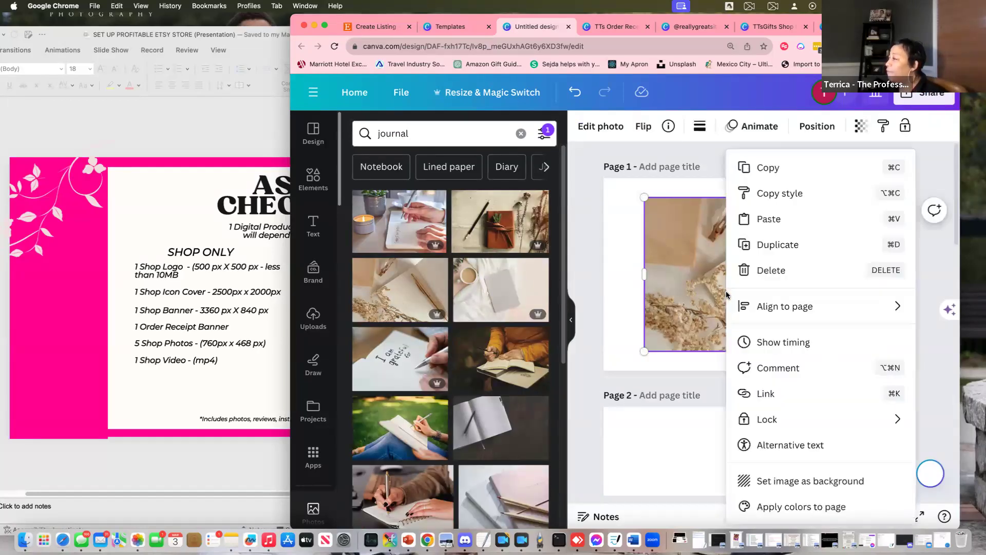
{"action": "left_click", "coordinate": [670, 278]}
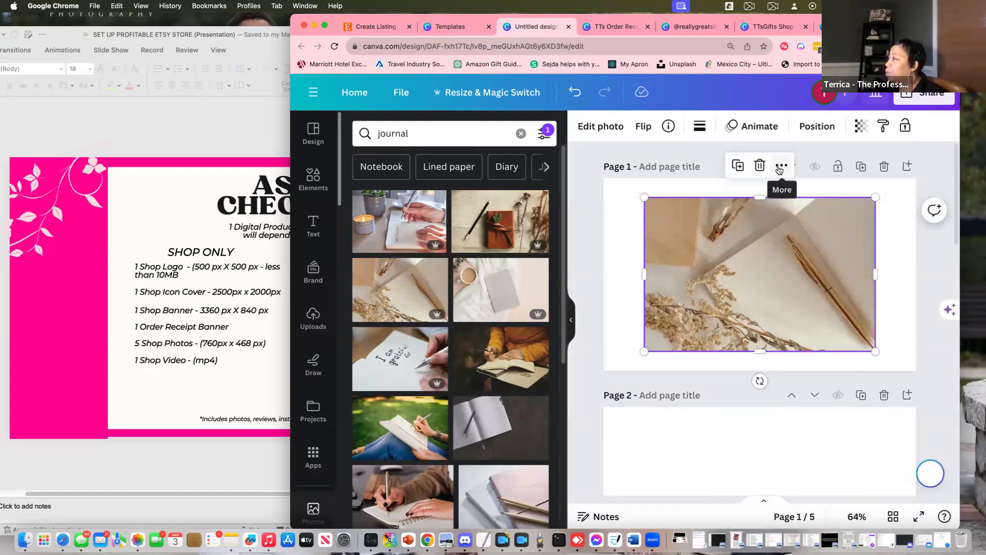
{"action": "left_click", "coordinate": [779, 165]}
{"action": "left_click", "coordinate": [804, 483]}
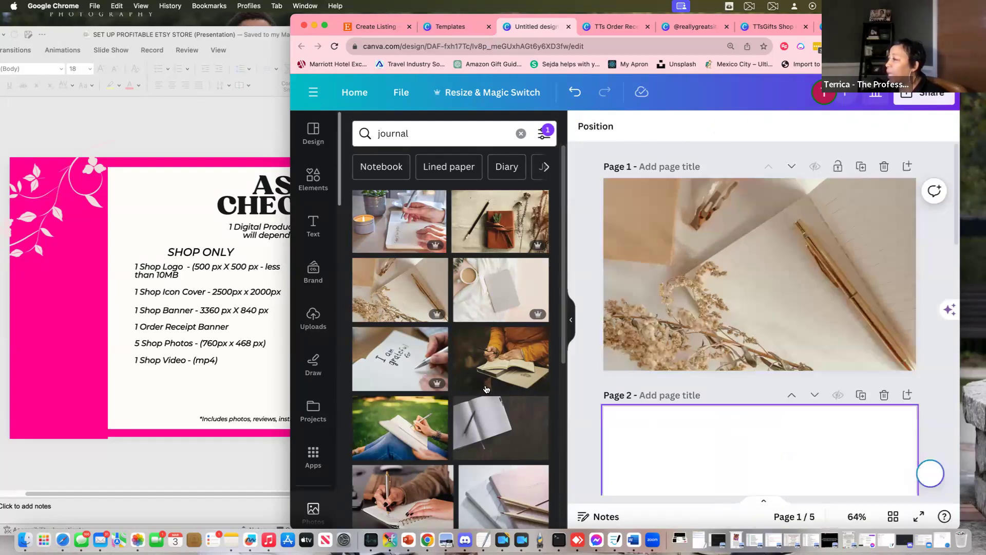
Set the writing-hand journal photo as page 2's background
{"action": "scroll", "coordinate": [486, 384], "scroll_direction": "down", "scroll_amount": 2}
{"action": "scroll", "coordinate": [486, 384], "scroll_direction": "down", "scroll_amount": 5}
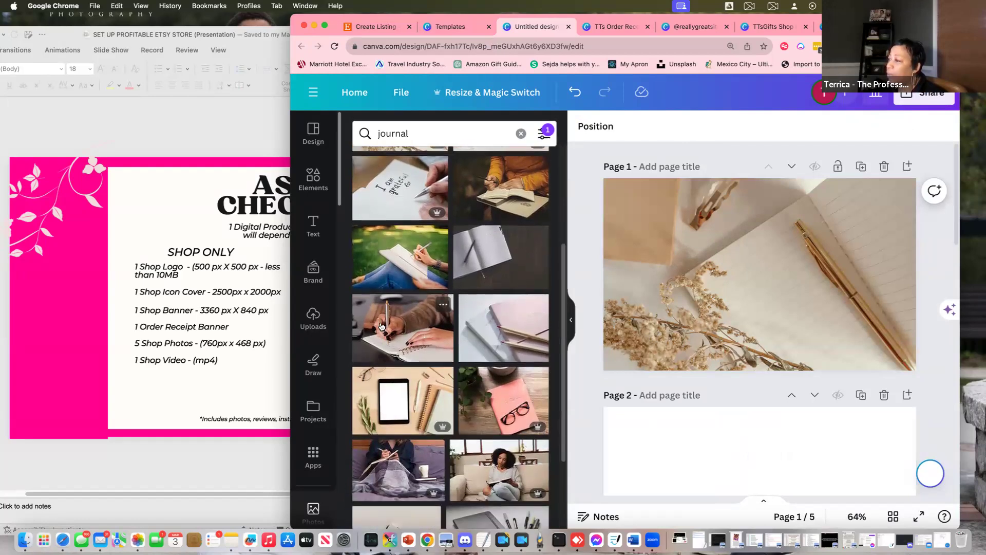
{"action": "left_click", "coordinate": [709, 445]}
{"action": "left_click", "coordinate": [400, 328]}
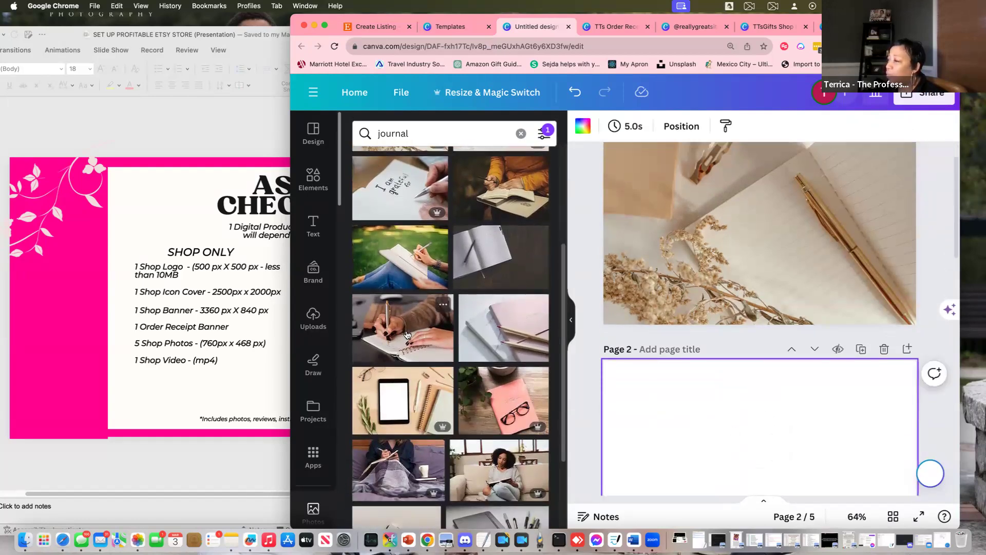
{"action": "scroll", "coordinate": [753, 368], "scroll_direction": "down", "scroll_amount": 2}
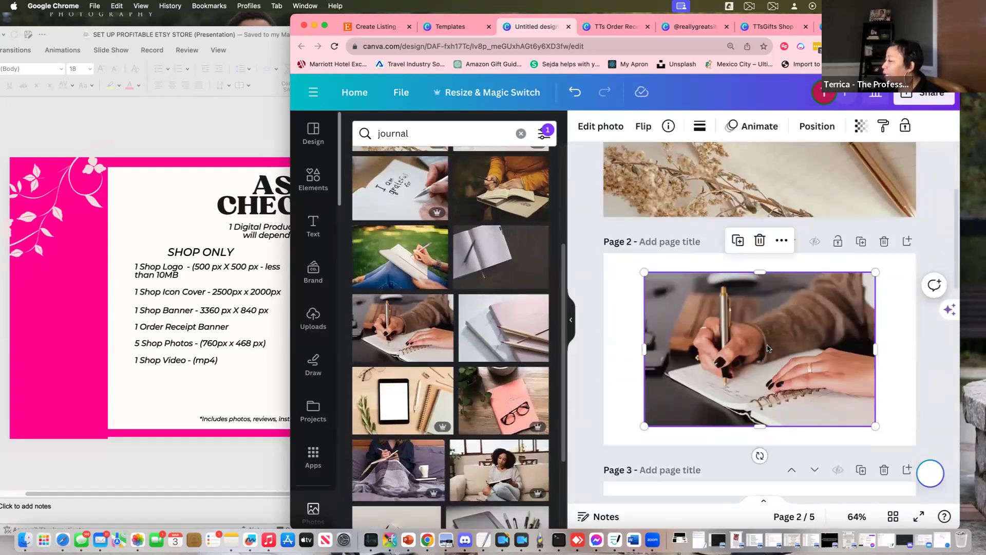
{"action": "right_click", "coordinate": [767, 348]}
{"action": "left_click", "coordinate": [650, 482]}
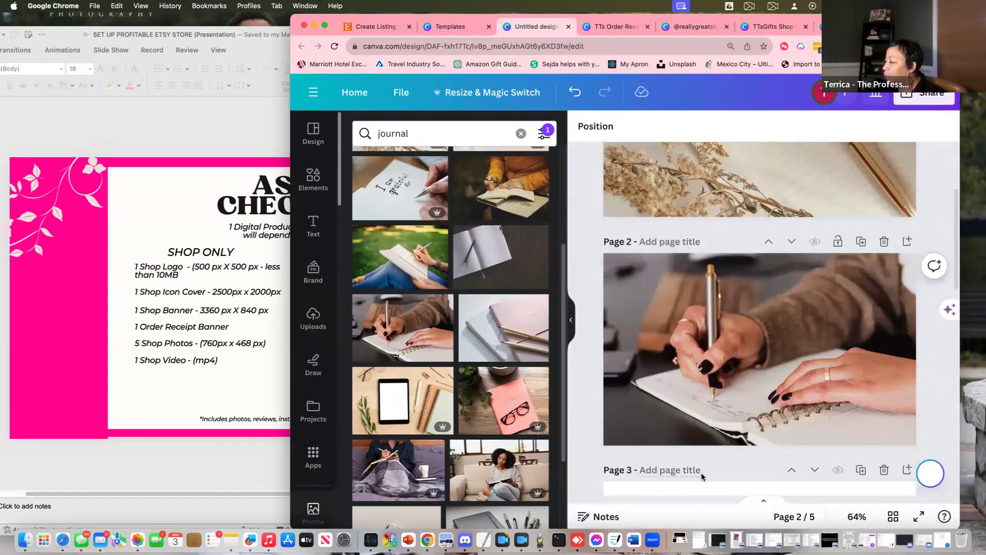
Set the couch-reading photo as page 3's background
{"action": "scroll", "coordinate": [701, 462], "scroll_direction": "down", "scroll_amount": 4}
{"action": "left_click", "coordinate": [697, 370]}
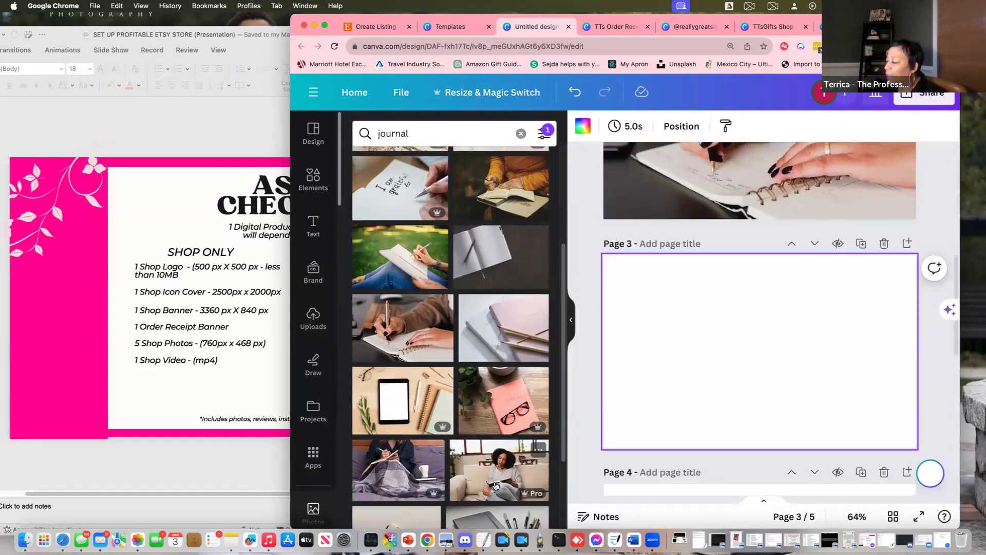
{"action": "left_click", "coordinate": [495, 485]}
{"action": "right_click", "coordinate": [760, 370]}
{"action": "left_click", "coordinate": [814, 475]}
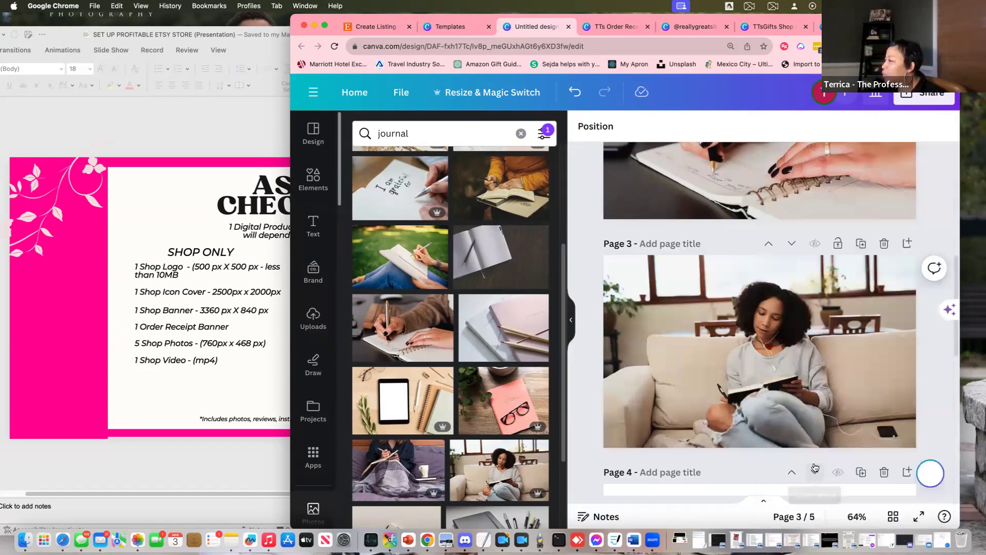
Set the notebook and candle photo as page 4's background
{"action": "scroll", "coordinate": [815, 468], "scroll_direction": "down", "scroll_amount": 3}
{"action": "left_click", "coordinate": [746, 445]}
{"action": "scroll", "coordinate": [467, 452], "scroll_direction": "down", "scroll_amount": 2}
{"action": "scroll", "coordinate": [468, 452], "scroll_direction": "down", "scroll_amount": 5}
{"action": "scroll", "coordinate": [467, 451], "scroll_direction": "down", "scroll_amount": 2}
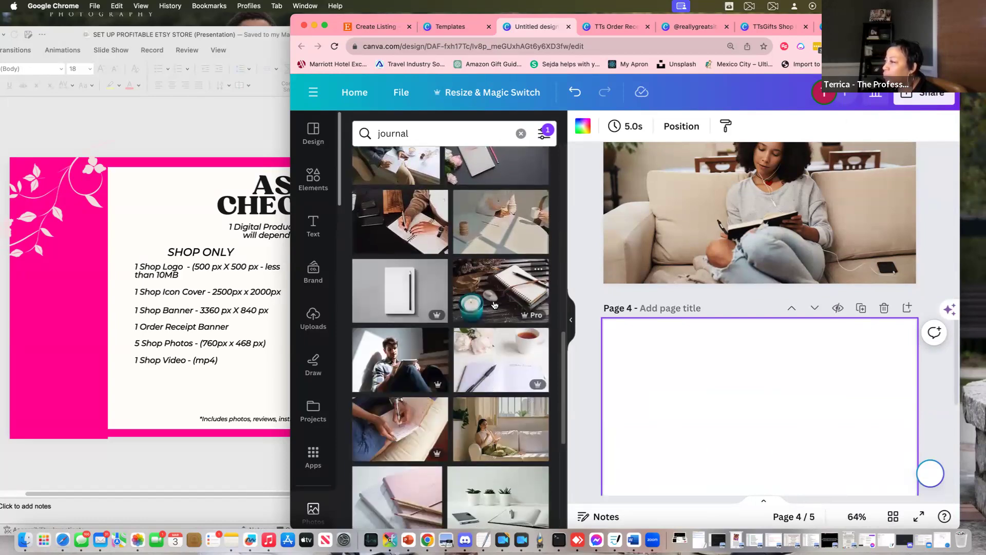
{"action": "left_click", "coordinate": [493, 305]}
{"action": "right_click", "coordinate": [711, 488]}
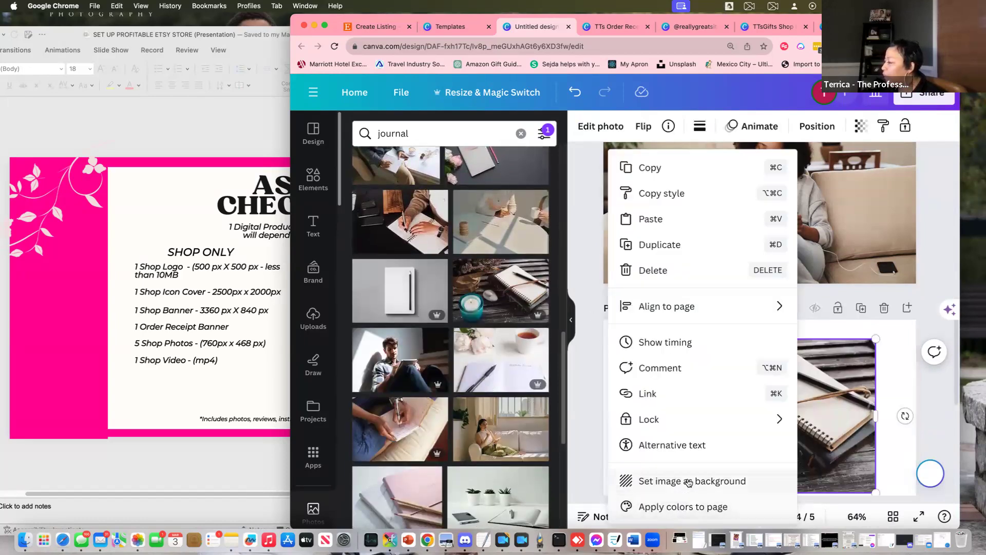
{"action": "left_click", "coordinate": [688, 482]}
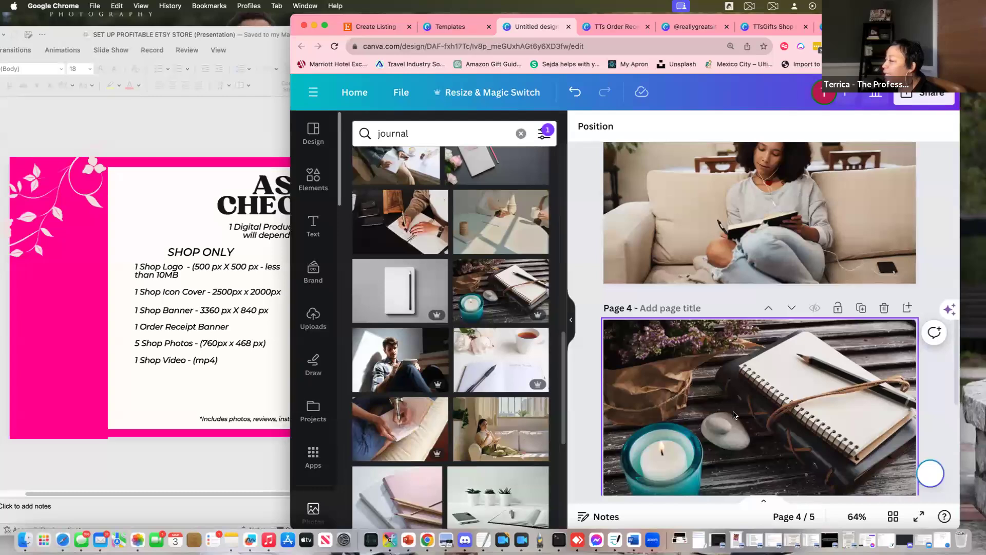
Set the 'I am grateful' photo as page 5's background
{"action": "scroll", "coordinate": [733, 415], "scroll_direction": "down", "scroll_amount": 4}
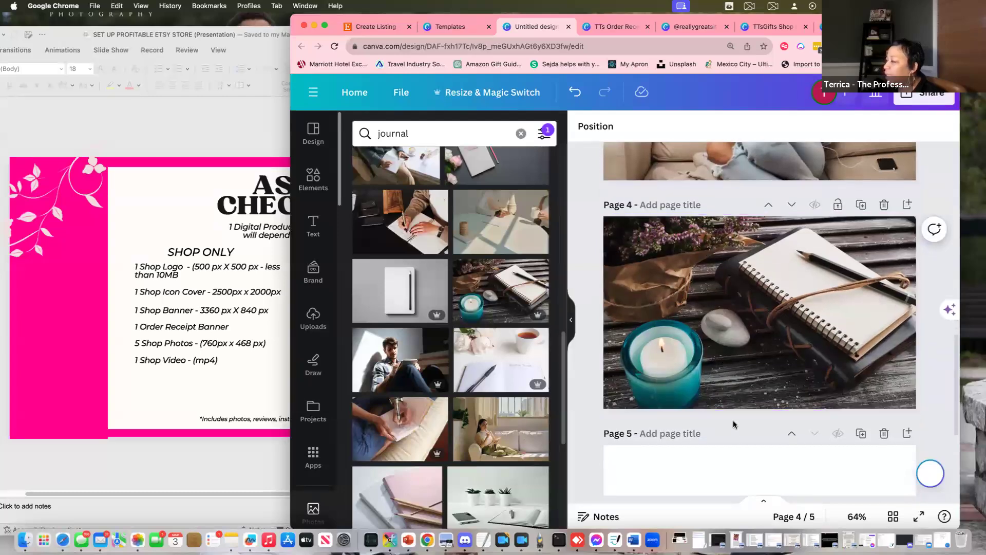
{"action": "scroll", "coordinate": [740, 436], "scroll_direction": "down", "scroll_amount": 4}
{"action": "scroll", "coordinate": [420, 464], "scroll_direction": "down", "scroll_amount": 5}
{"action": "scroll", "coordinate": [420, 464], "scroll_direction": "down", "scroll_amount": 5}
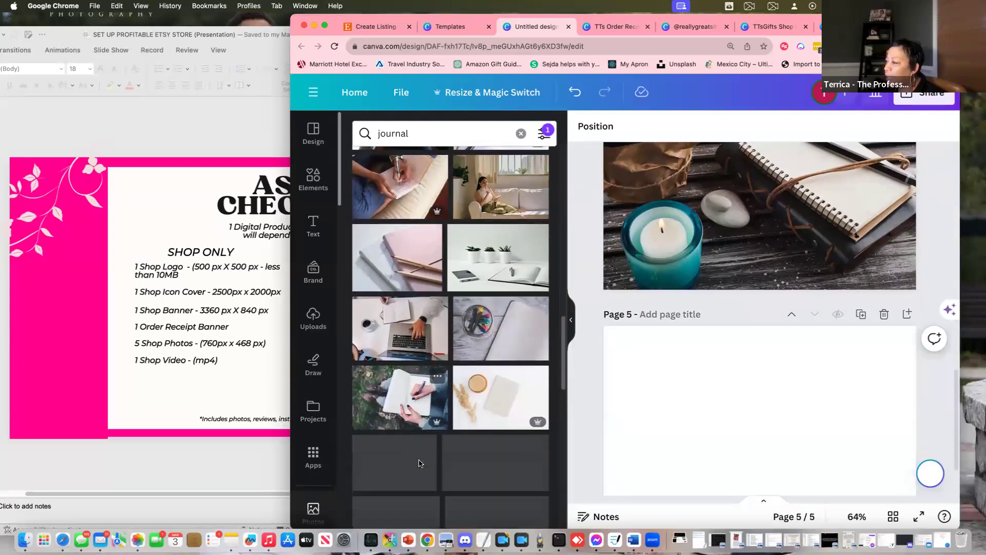
{"action": "scroll", "coordinate": [431, 479], "scroll_direction": "down", "scroll_amount": 1}
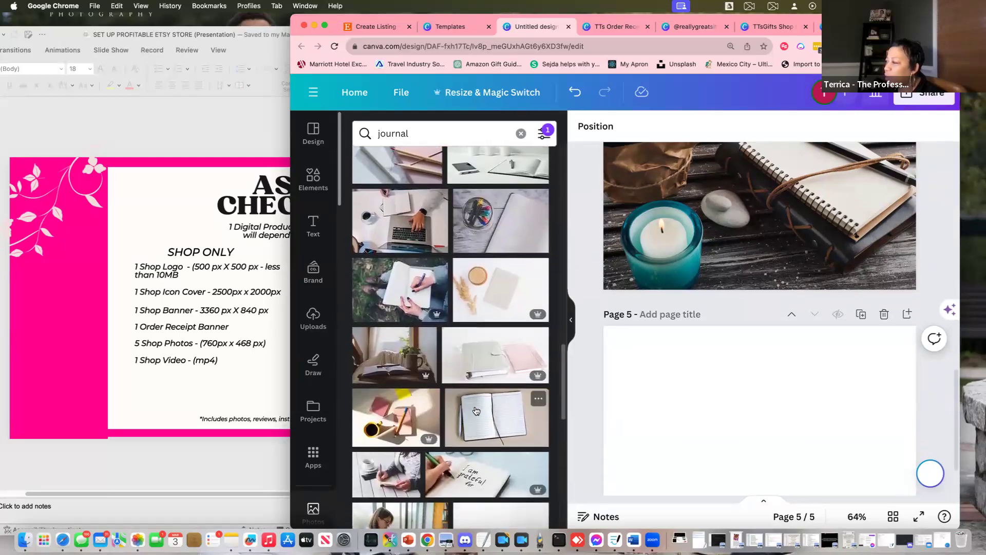
{"action": "left_click", "coordinate": [482, 475]}
{"action": "right_click", "coordinate": [808, 425]}
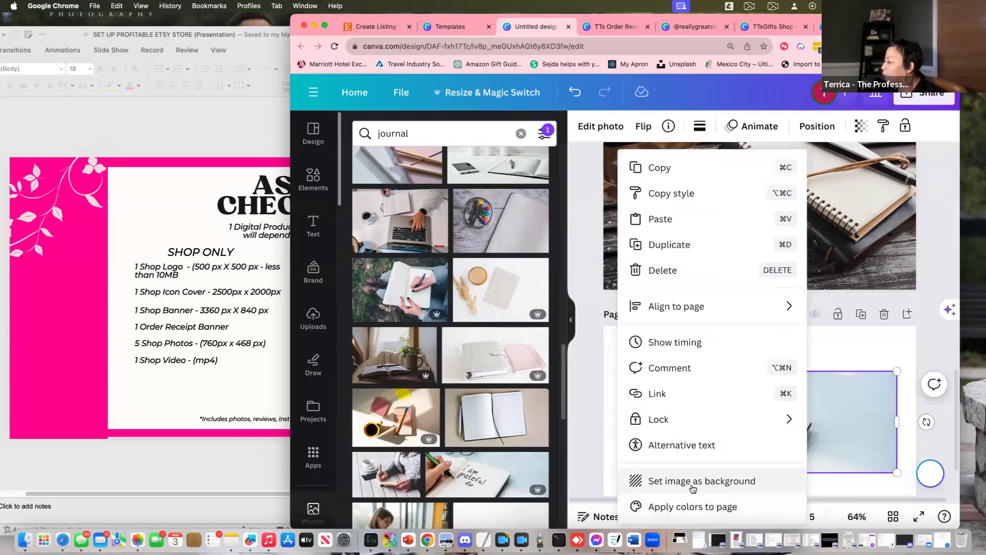
{"action": "left_click", "coordinate": [693, 483]}
{"action": "scroll", "coordinate": [799, 222], "scroll_direction": "up", "scroll_amount": 20}
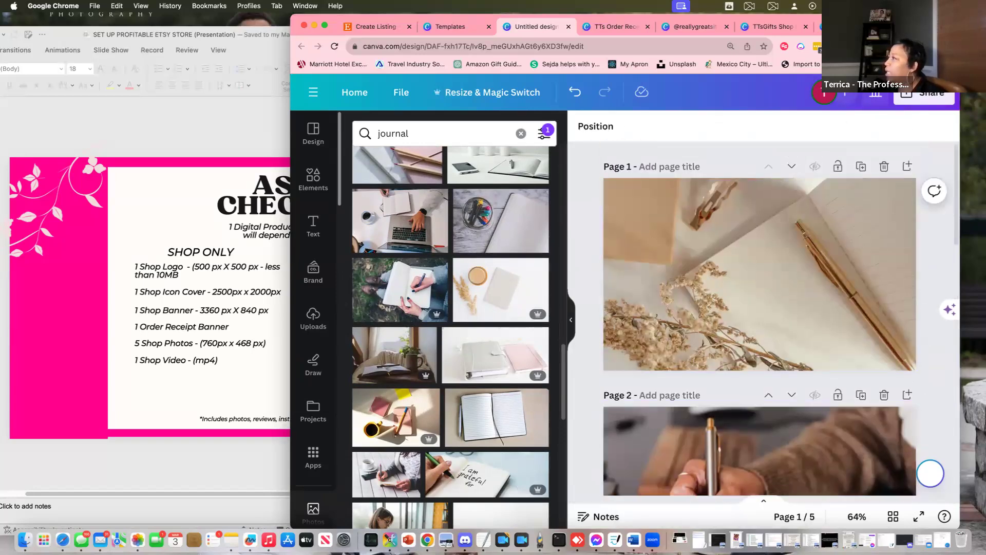
Rename the design to 'TTs Shop Photos'
{"action": "left_click_drag", "start_coordinate": [273, 314], "coordinate": [92, 315]}
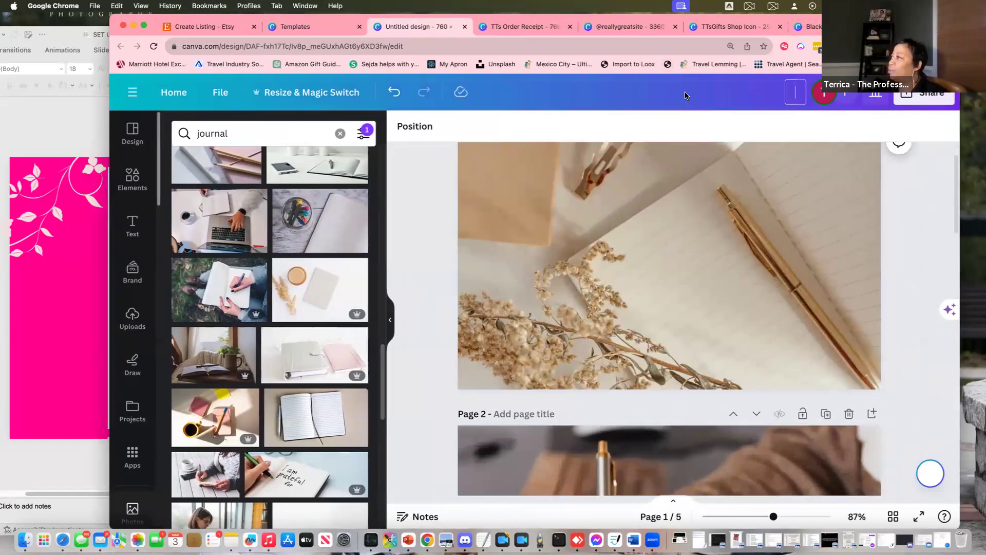
{"action": "type", "text": "TTs"}
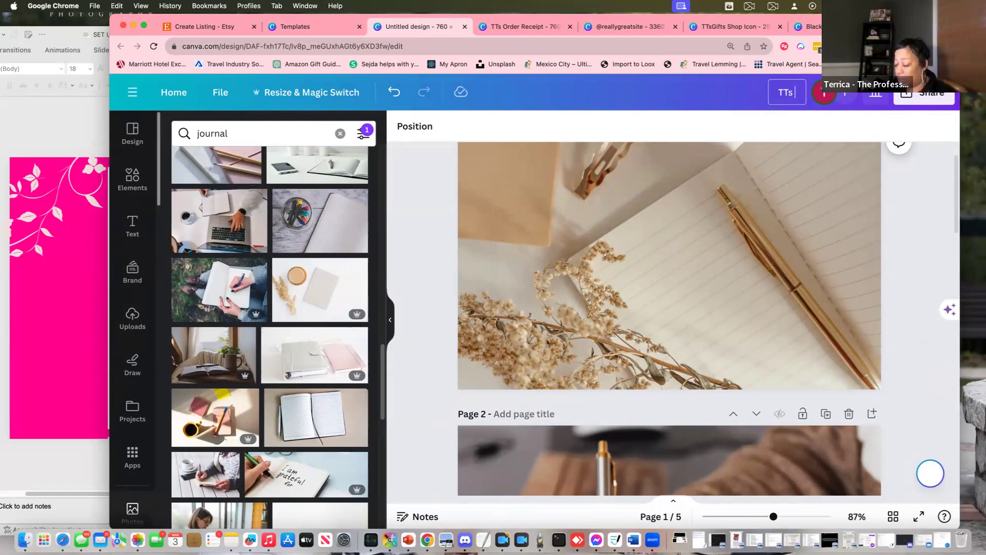
{"action": "type", "text": " sho"}
{"action": "key", "text": "BackSpace"}
{"action": "key", "text": "BackSpace"}
{"action": "key", "text": "BackSpace"}
{"action": "type", "text": "Shop"}
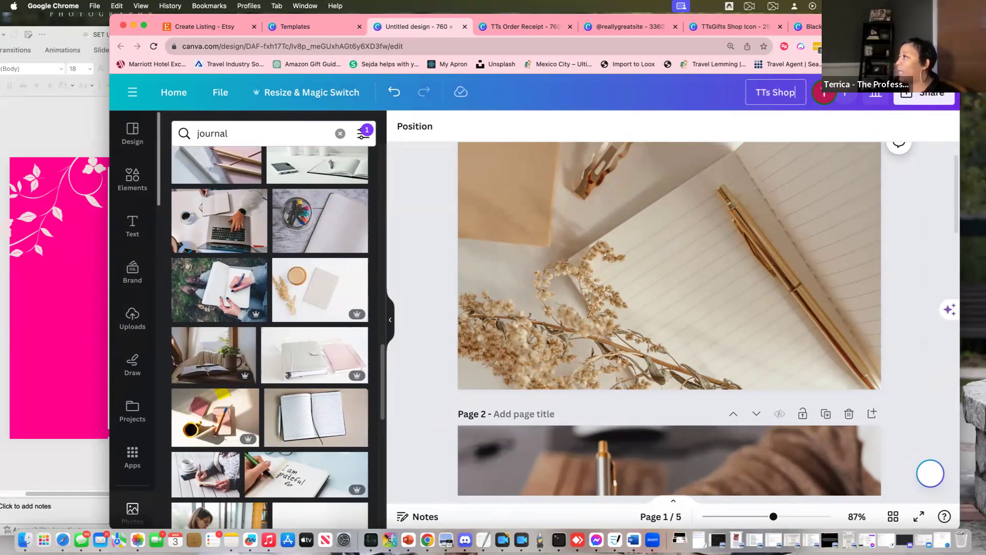
{"action": "type", "text": " Phots"}
{"action": "key", "text": "BackSpace"}
{"action": "type", "text": "os"}
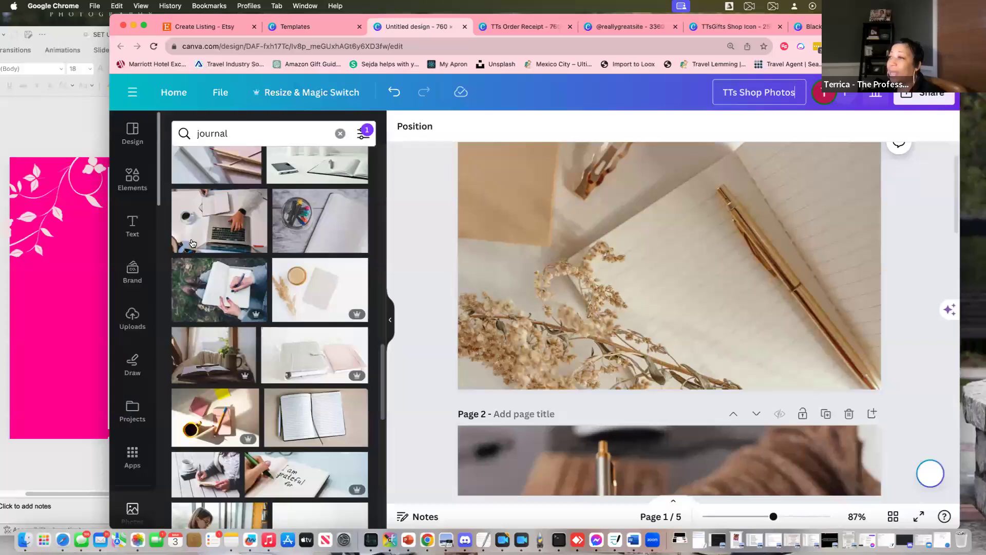
Download all five pages as PNG via Share > Download
{"action": "left_click_drag", "start_coordinate": [182, 316], "coordinate": [377, 313]}
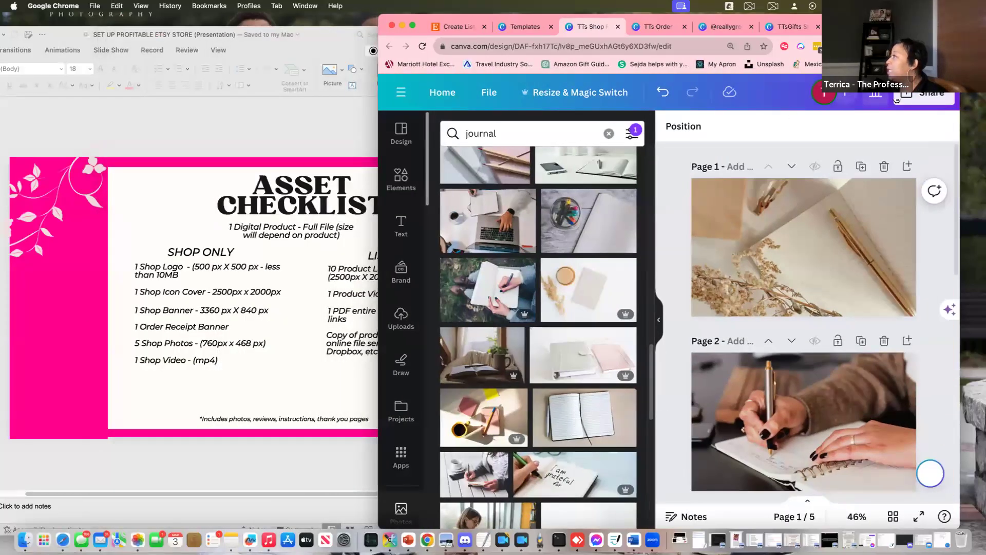
{"action": "left_click", "coordinate": [916, 102]}
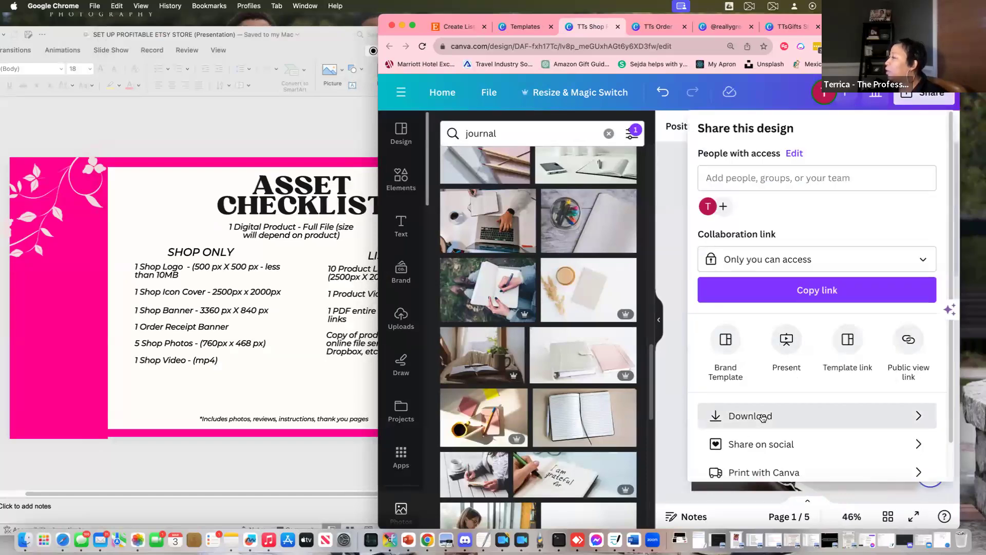
{"action": "left_click", "coordinate": [753, 419]}
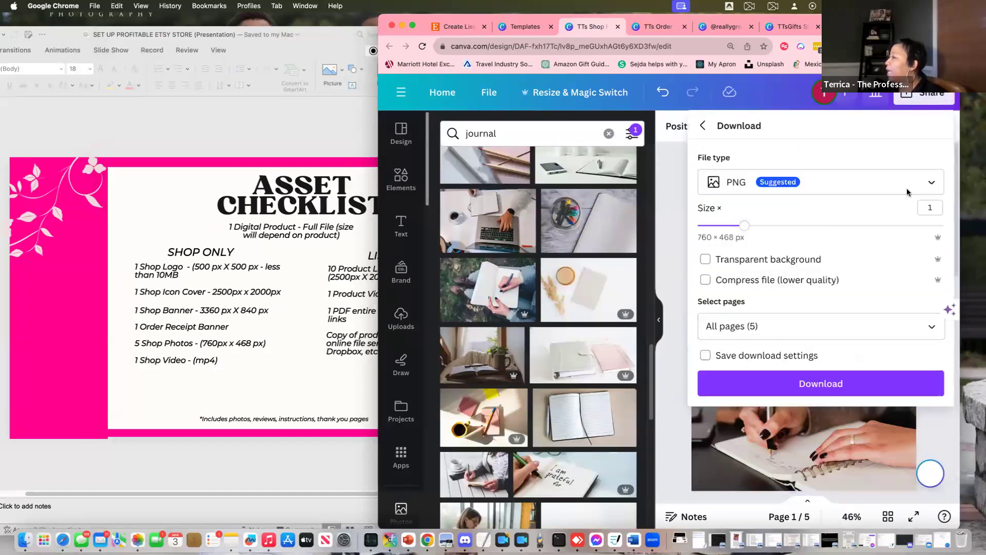
{"action": "left_click", "coordinate": [833, 389]}
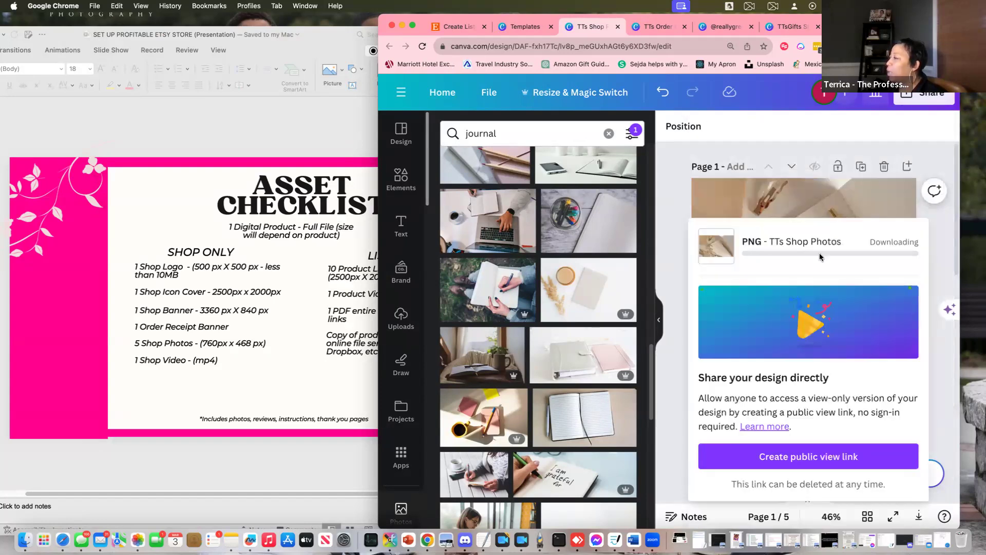
{"action": "left_click", "coordinate": [241, 394]}
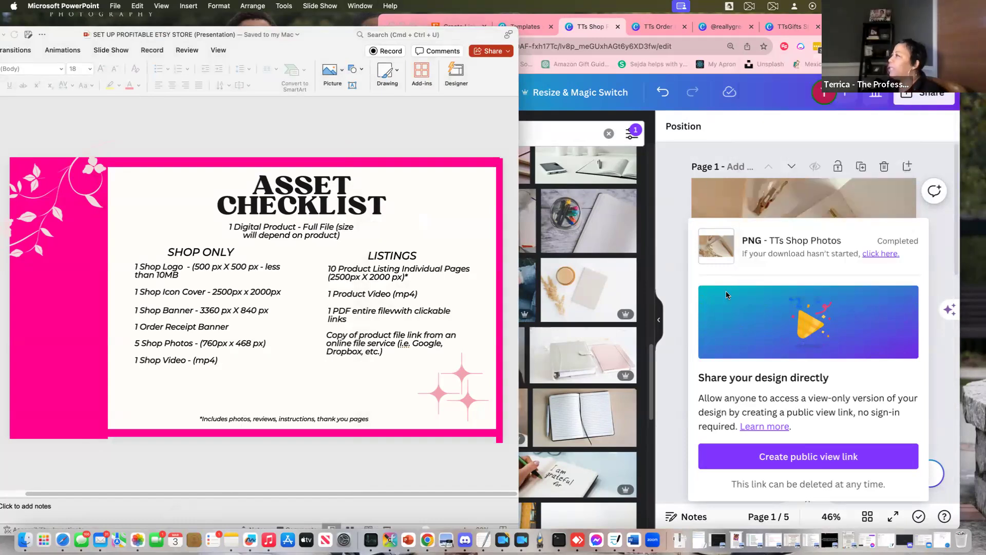
{"action": "left_click", "coordinate": [532, 19]}
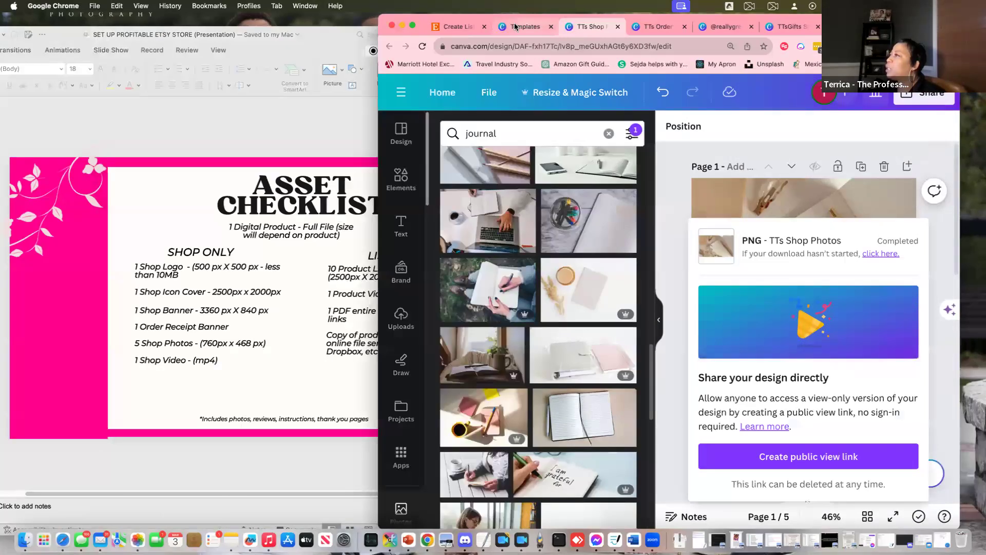
Close the custom size panel, go to Canva home, and browse suggested design types
{"action": "left_click", "coordinate": [522, 28]}
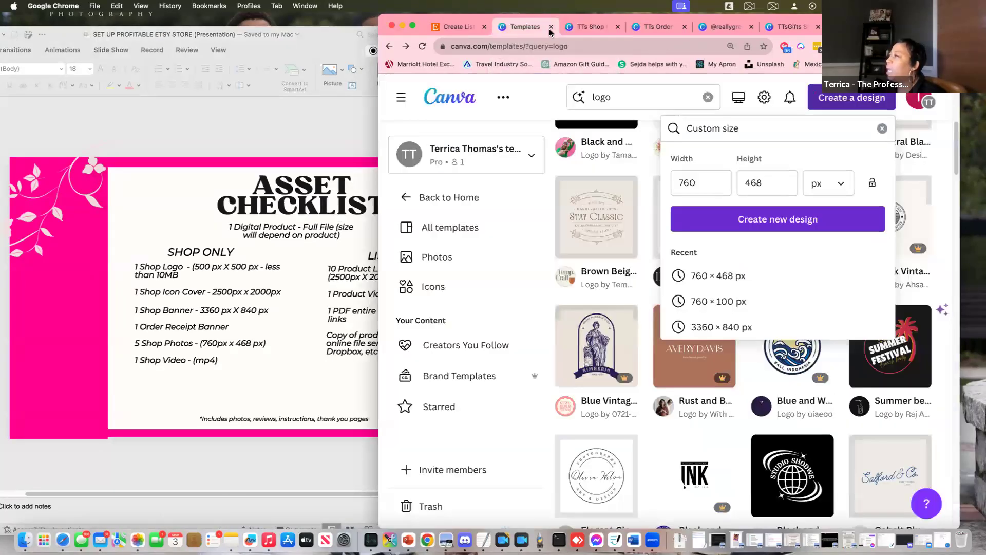
{"action": "left_click", "coordinate": [882, 128]}
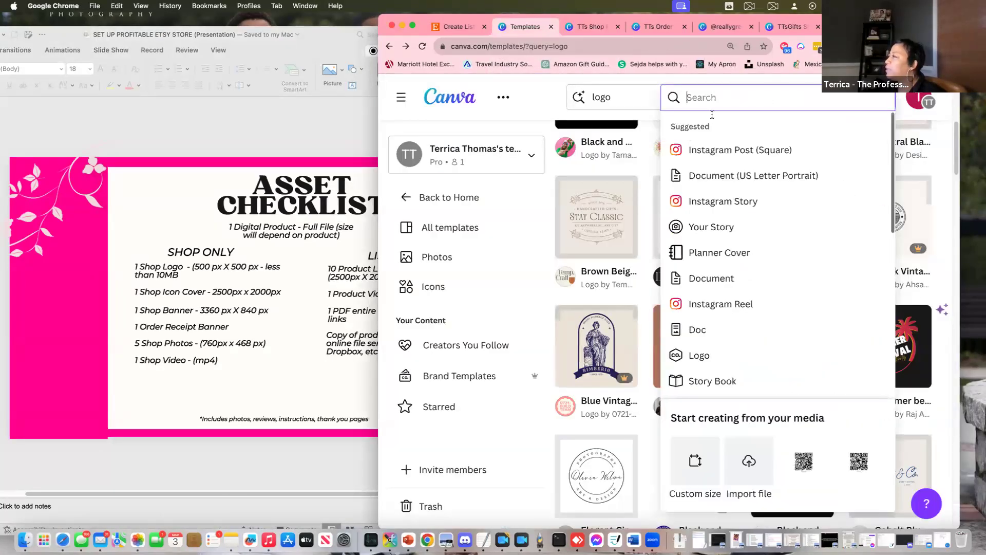
{"action": "left_click", "coordinate": [616, 102]}
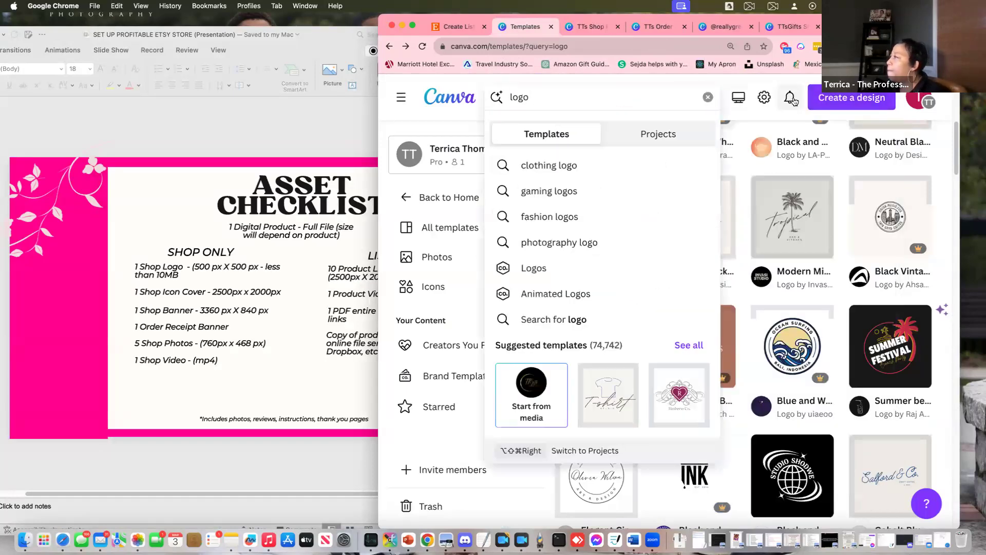
{"action": "left_click", "coordinate": [433, 99]}
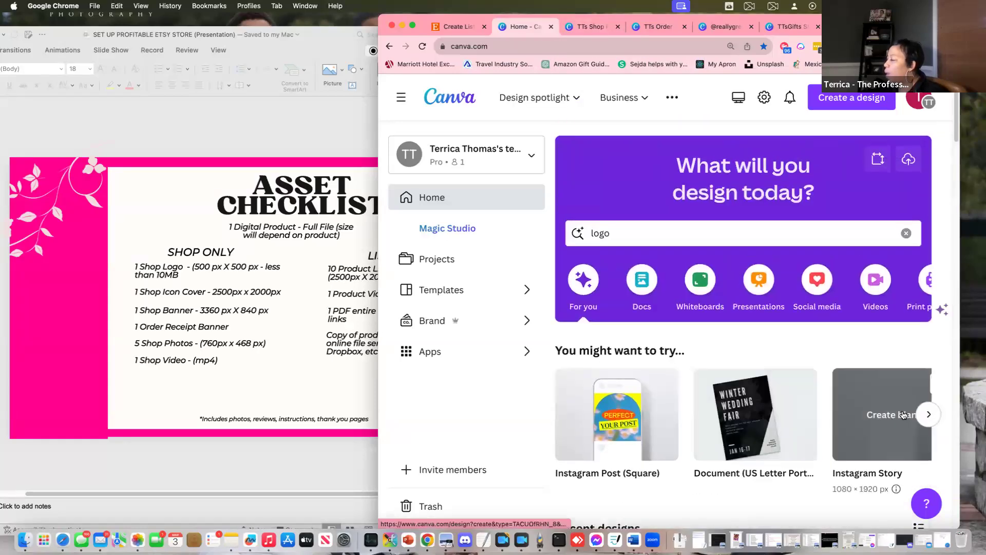
{"action": "left_click", "coordinate": [927, 414]}
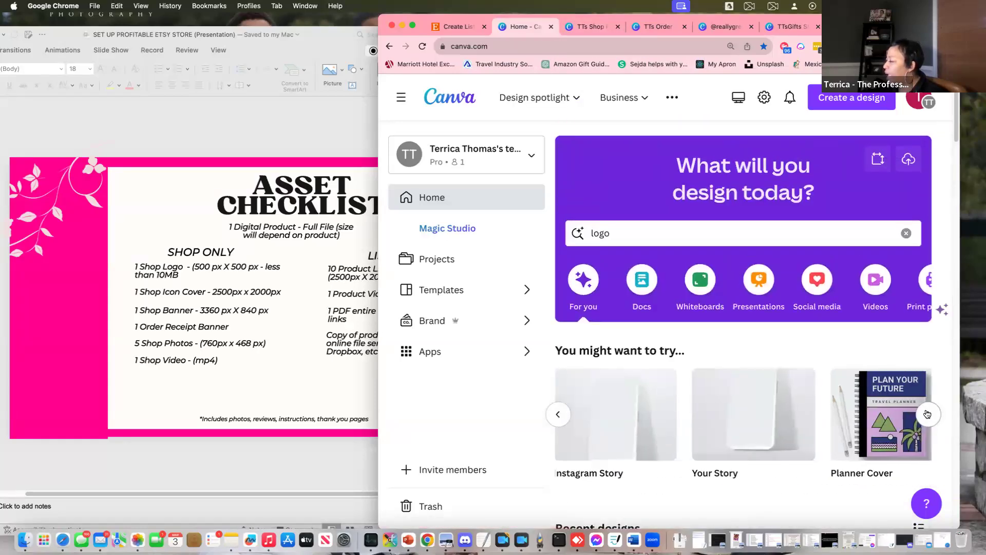
{"action": "left_click", "coordinate": [927, 414]}
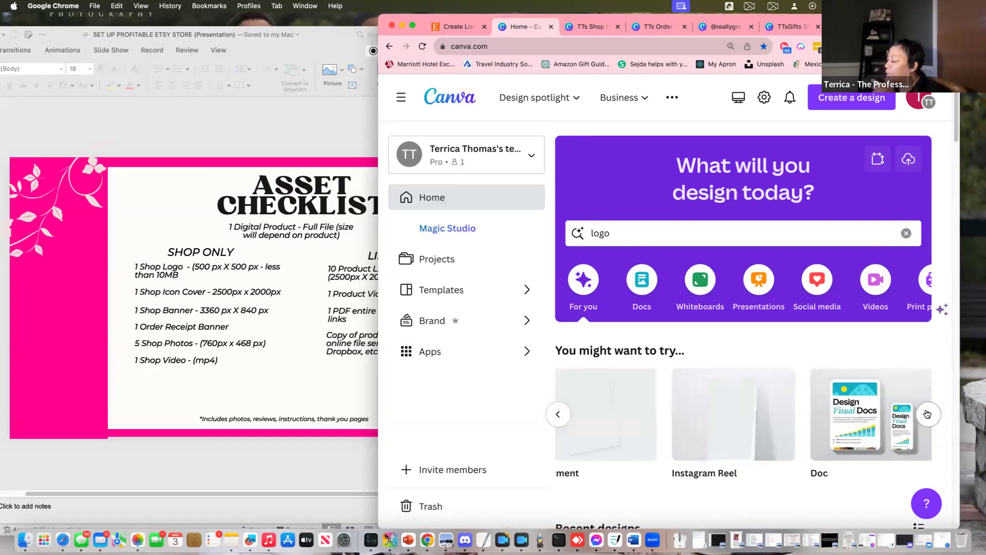
{"action": "left_click", "coordinate": [294, 401]}
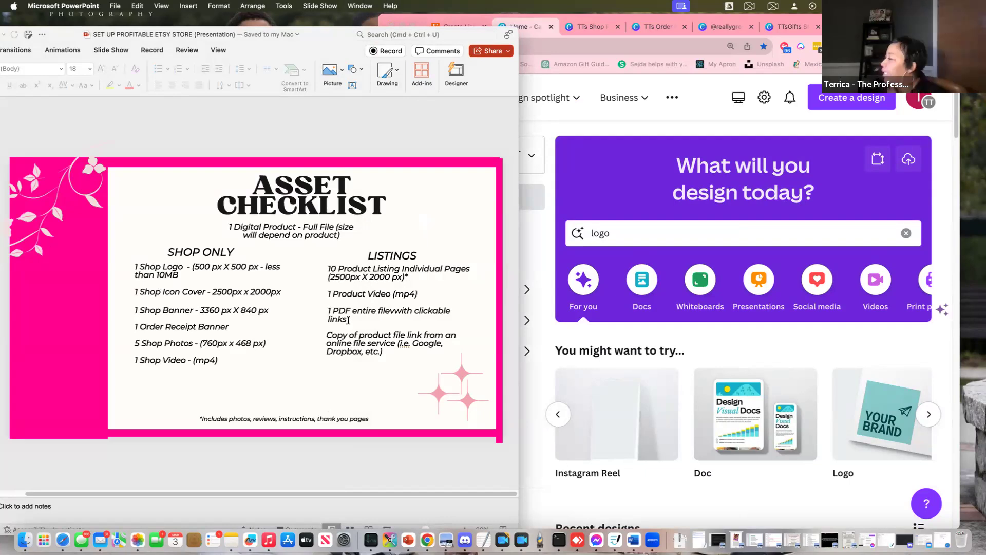
Advance to the More Freebies slide, create a blank Instagram Reel video design, and open a new tab
{"action": "key", "text": "Down"}
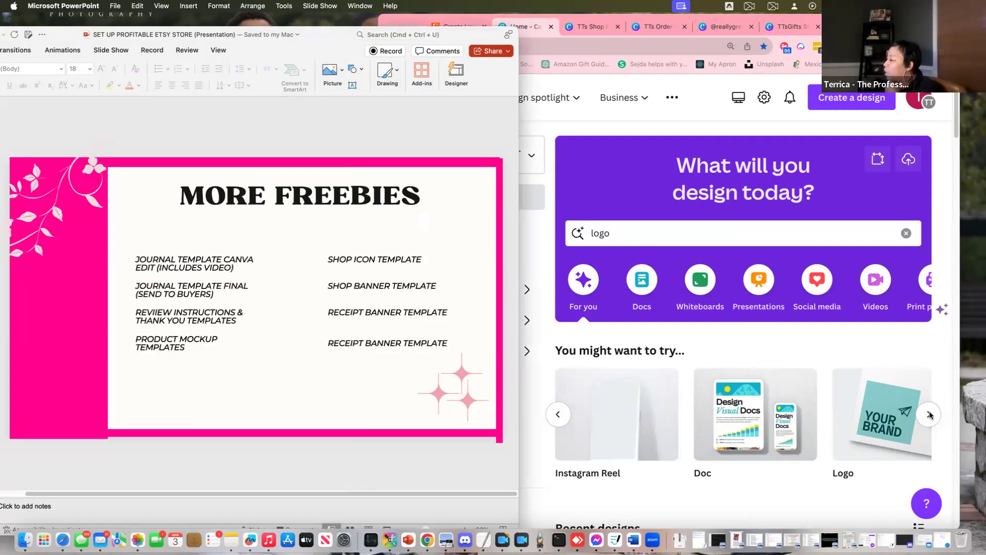
{"action": "left_click", "coordinate": [930, 413]}
{"action": "left_click", "coordinate": [928, 415]}
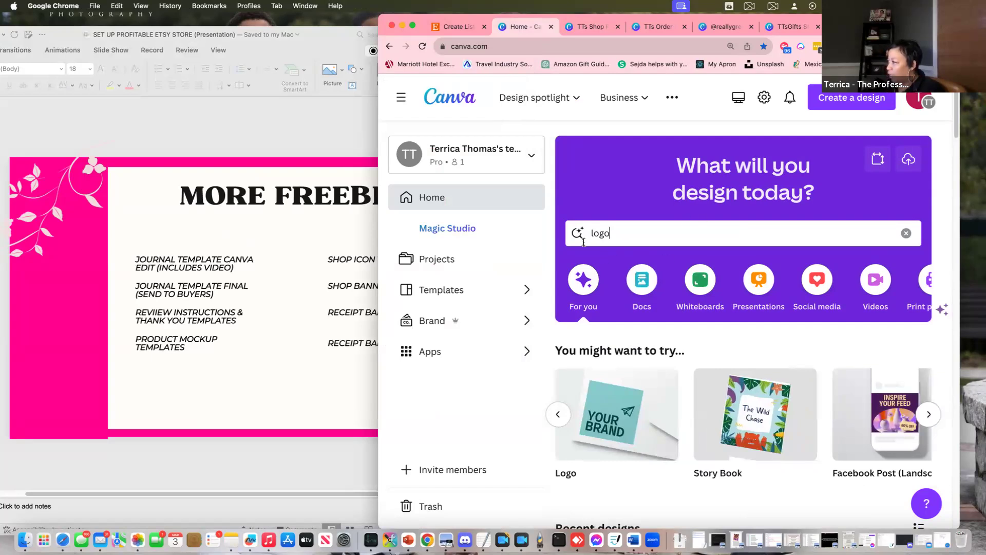
{"action": "left_click", "coordinate": [880, 291]}
{"action": "scroll", "coordinate": [735, 509], "scroll_direction": "down", "scroll_amount": 2}
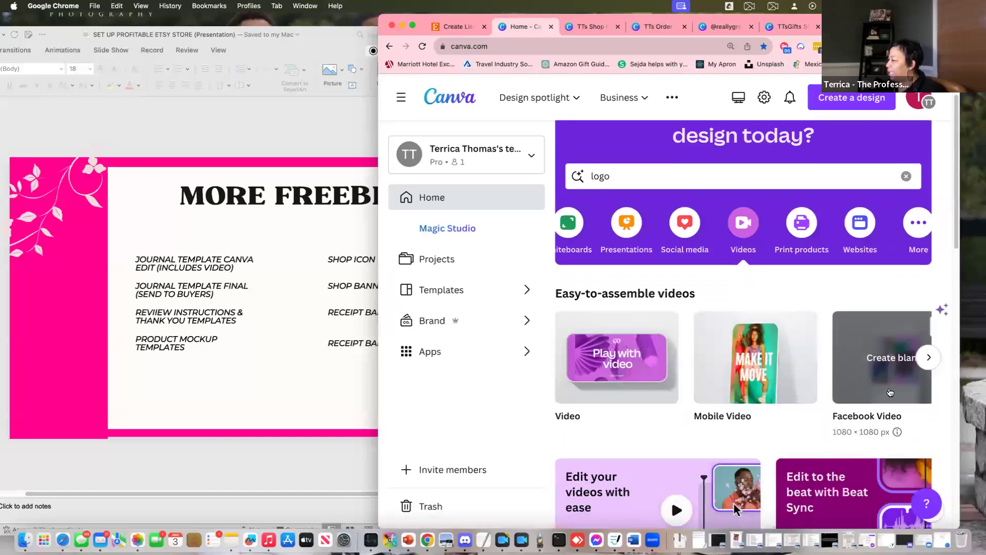
{"action": "left_click", "coordinate": [929, 357]}
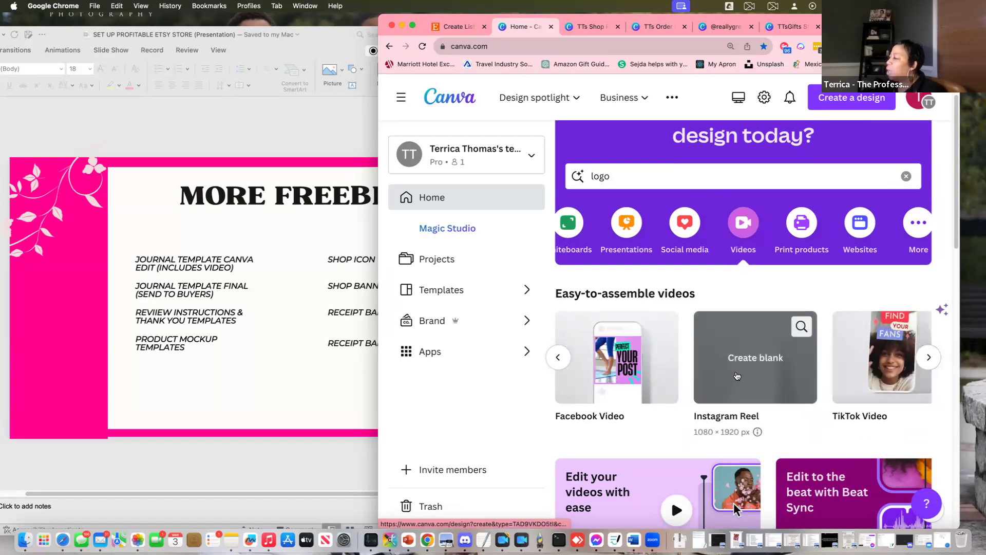
{"action": "left_click", "coordinate": [560, 360]}
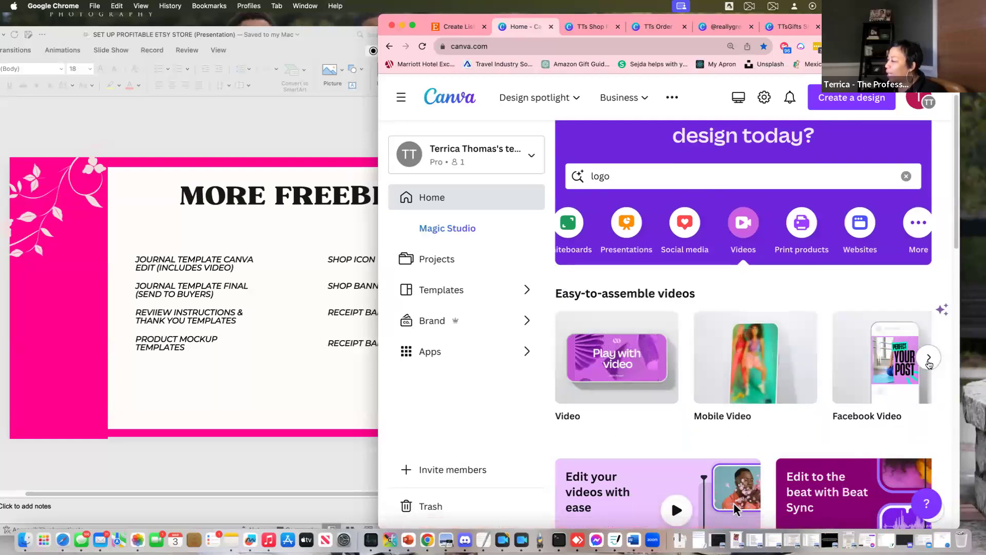
{"action": "left_click", "coordinate": [928, 359]}
{"action": "left_click", "coordinate": [757, 358]}
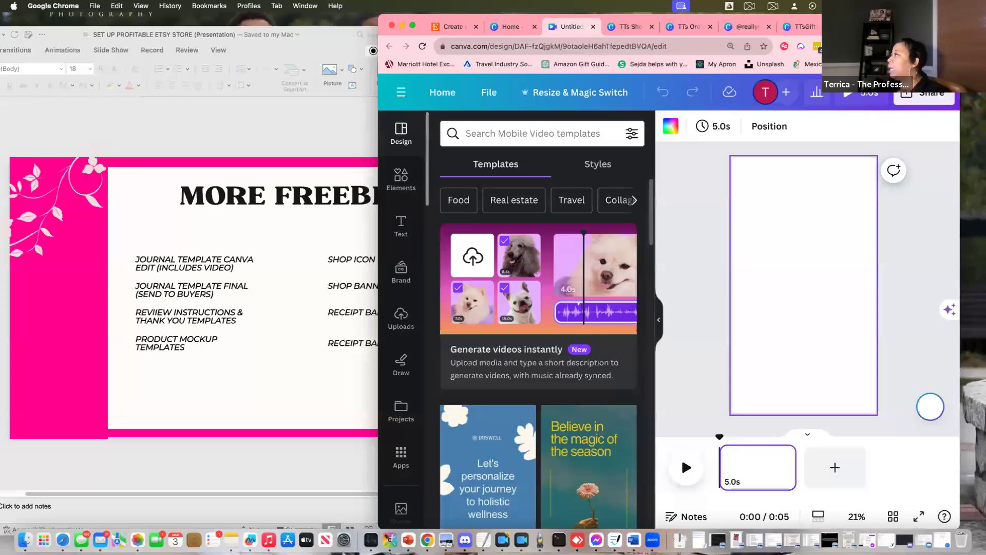
{"action": "key", "text": "super+t"}
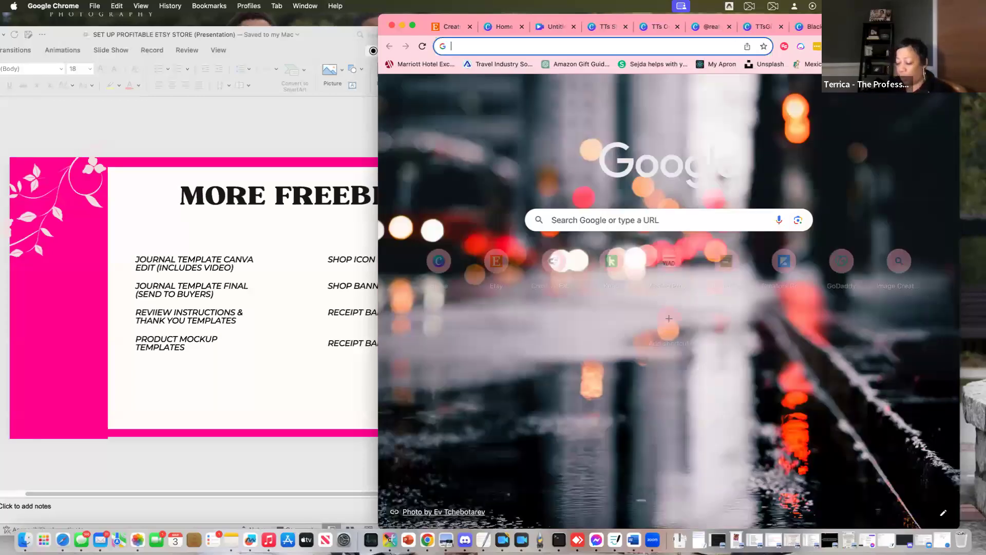
Go to etsy.com and search for 'journal'
{"action": "type", "text": "etsy"}
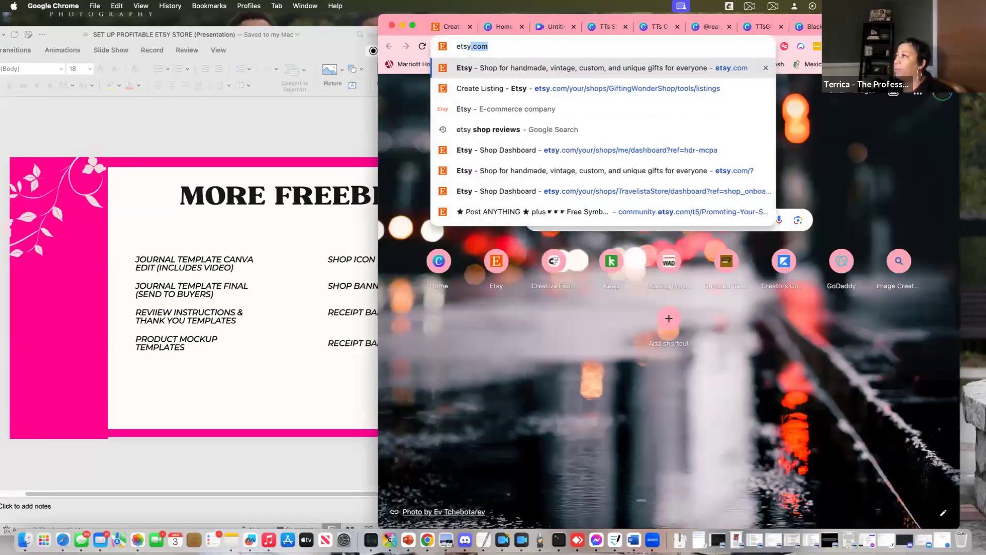
{"action": "key", "text": "Return"}
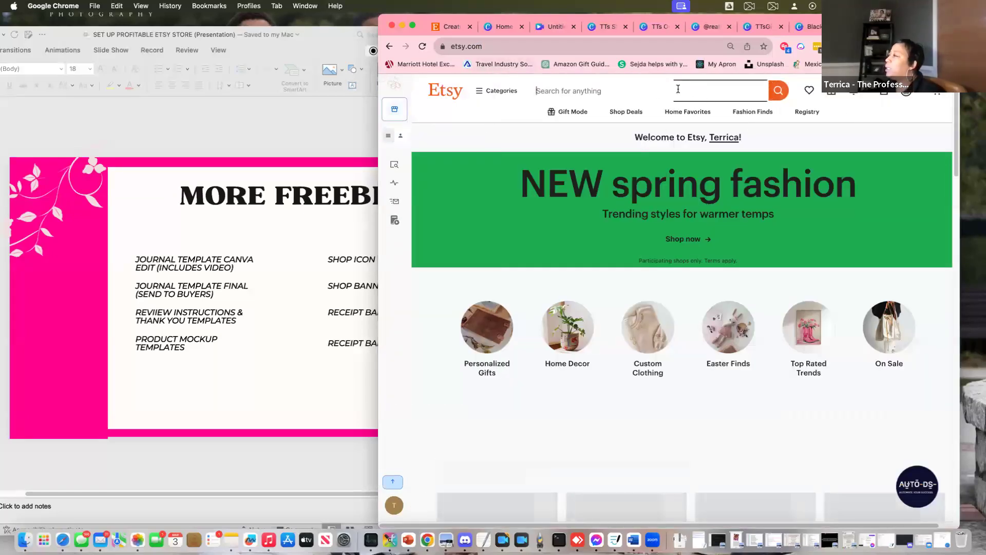
{"action": "left_click", "coordinate": [703, 94]}
{"action": "type", "text": "journal"}
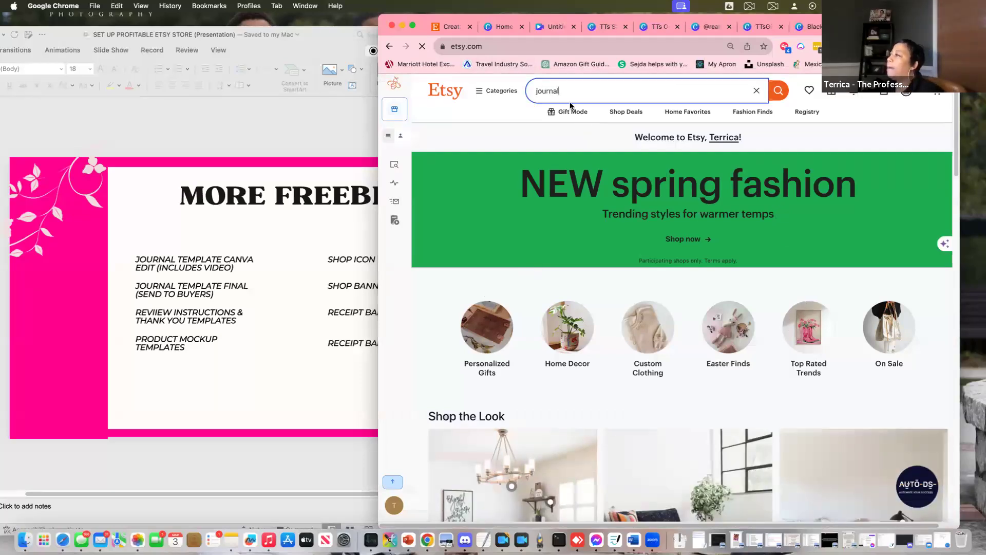
{"action": "key", "text": "Return"}
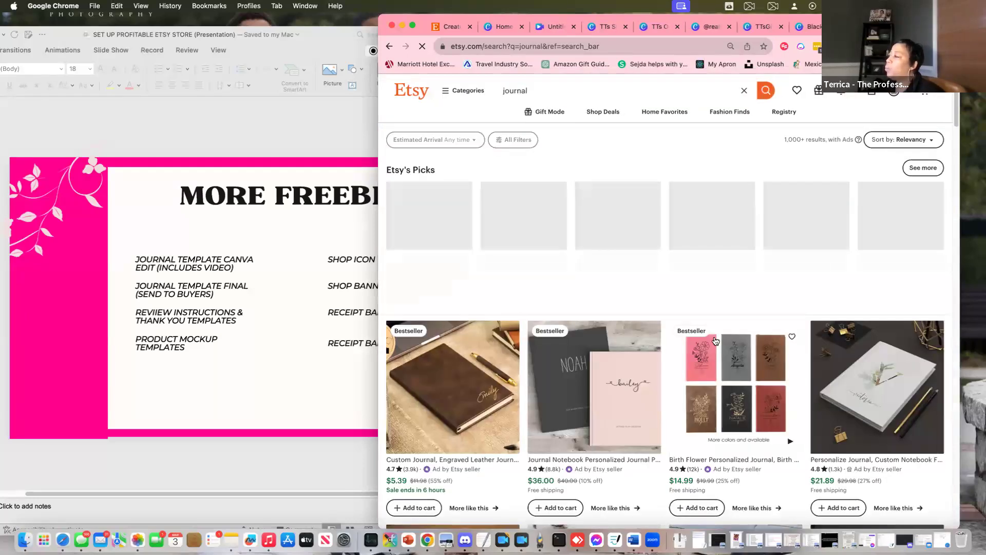
Open the first Etsy's Picks personalized leather journal listing
{"action": "scroll", "coordinate": [714, 340], "scroll_direction": "down", "scroll_amount": 10}
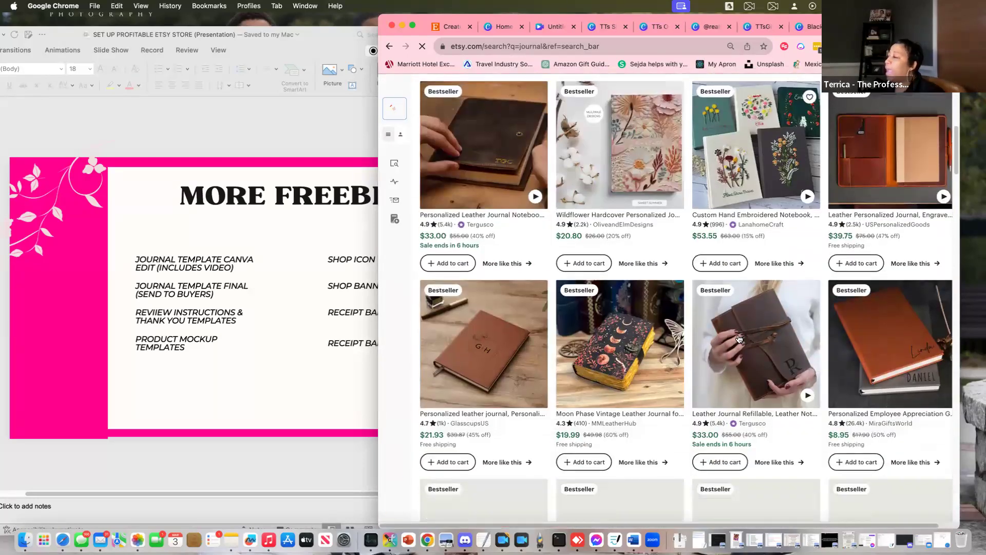
{"action": "scroll", "coordinate": [719, 324], "scroll_direction": "down", "scroll_amount": 1}
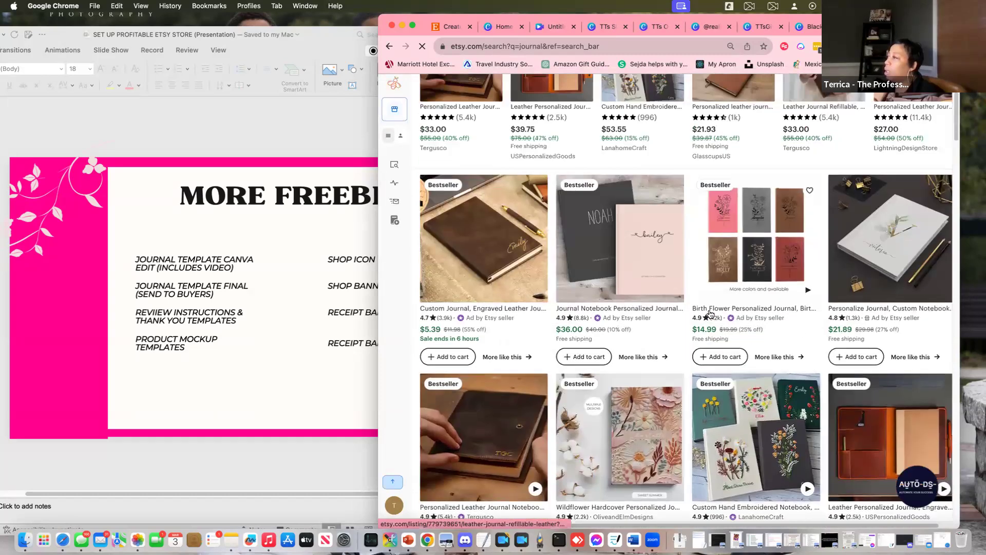
{"action": "scroll", "coordinate": [710, 313], "scroll_direction": "up", "scroll_amount": 3}
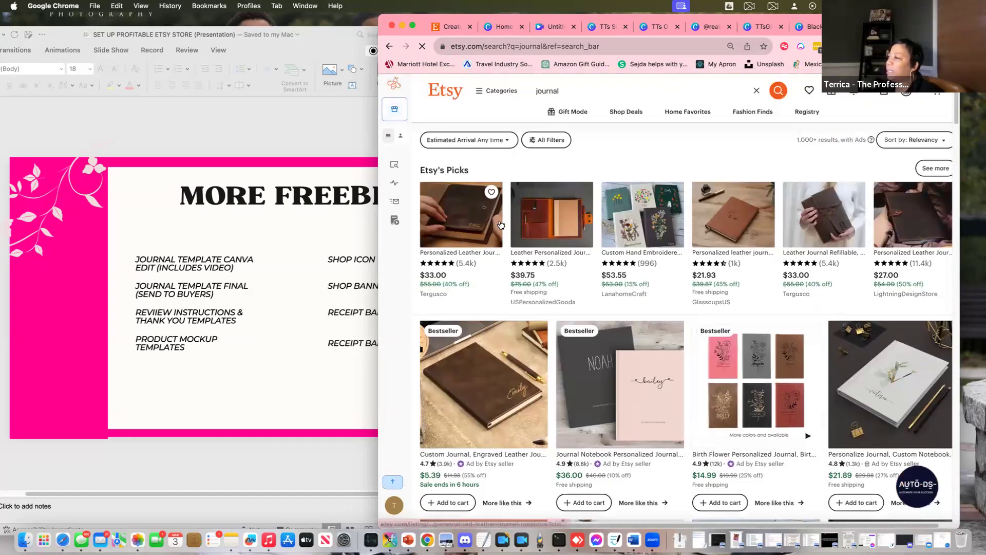
{"action": "left_click", "coordinate": [458, 224]}
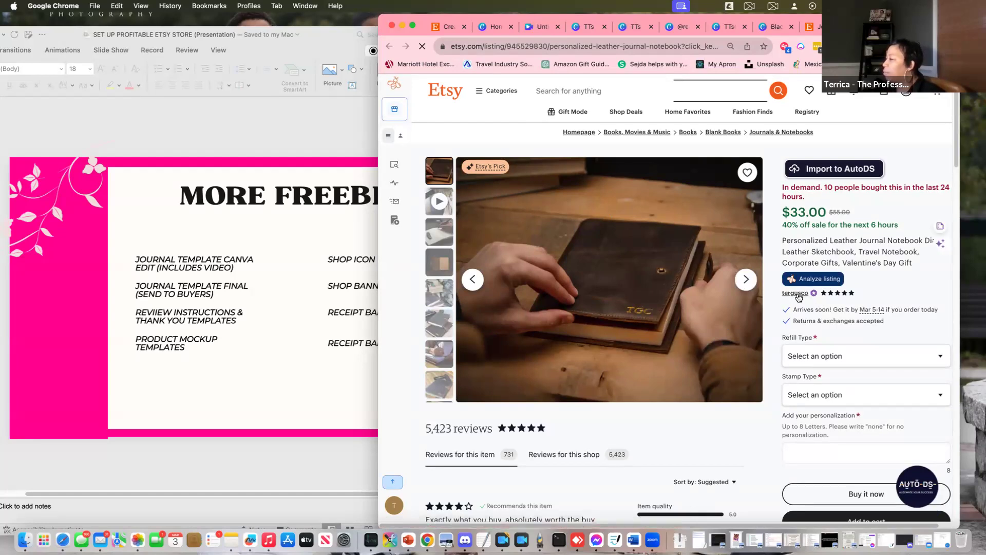
Visit the Tergusco shop that sells the leather journal
{"action": "left_click", "coordinate": [796, 293]}
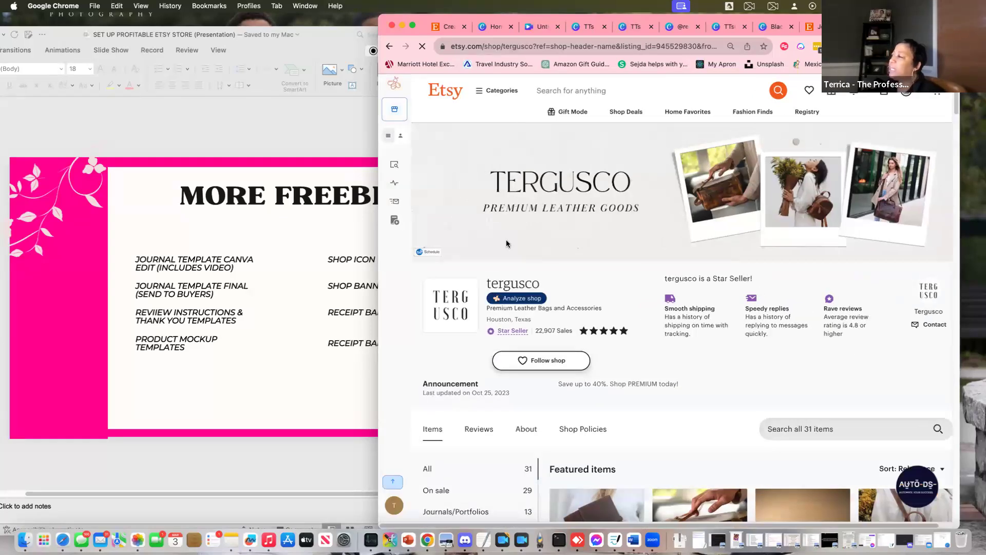
{"action": "scroll", "coordinate": [858, 372], "scroll_direction": "down", "scroll_amount": 1}
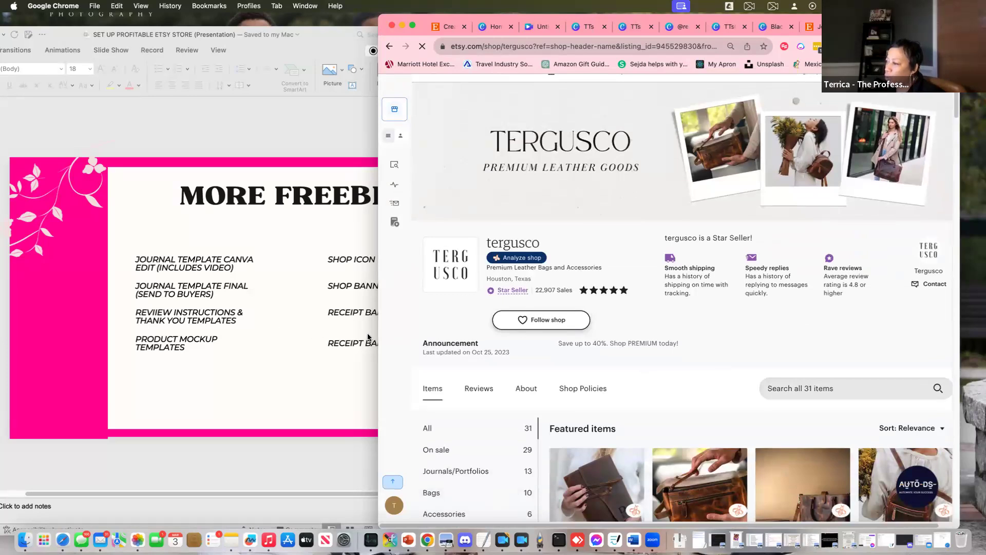
{"action": "left_click_drag", "start_coordinate": [378, 335], "coordinate": [240, 331]}
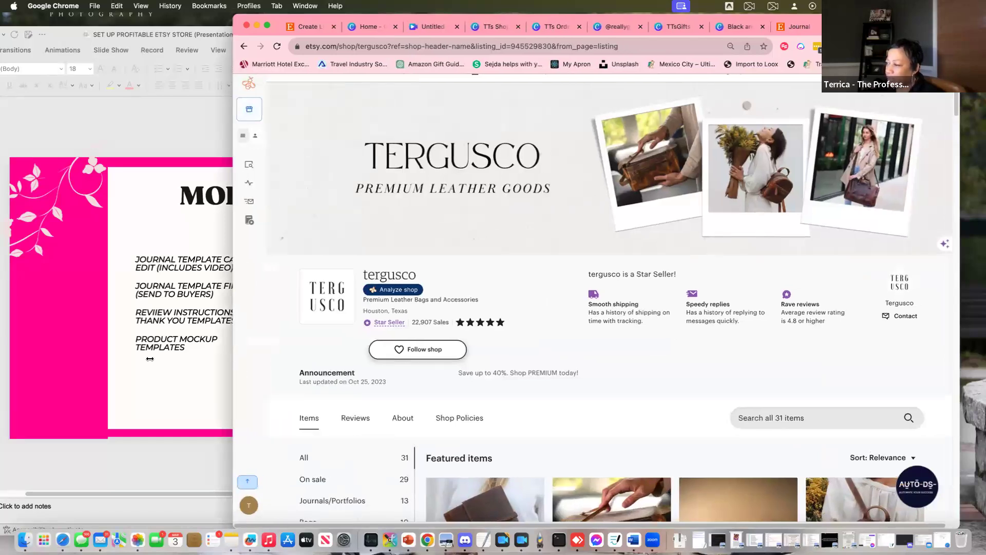
{"action": "left_click_drag", "start_coordinate": [237, 371], "coordinate": [147, 370]}
{"action": "scroll", "coordinate": [690, 362], "scroll_direction": "down", "scroll_amount": 2}
{"action": "scroll", "coordinate": [690, 362], "scroll_direction": "down", "scroll_amount": 4}
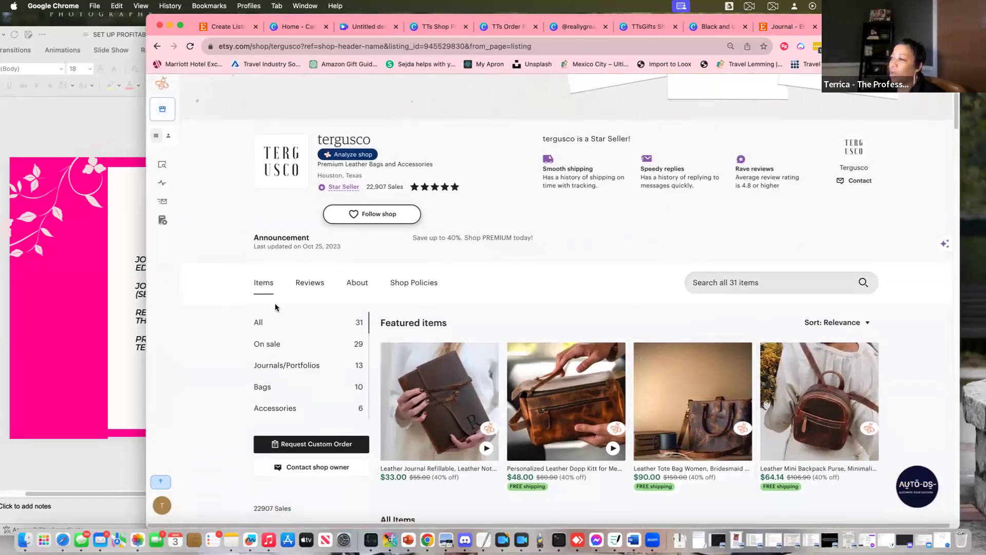
Read the shop's full About story, then close the shop tab to return to journal results
{"action": "left_click", "coordinate": [361, 287]}
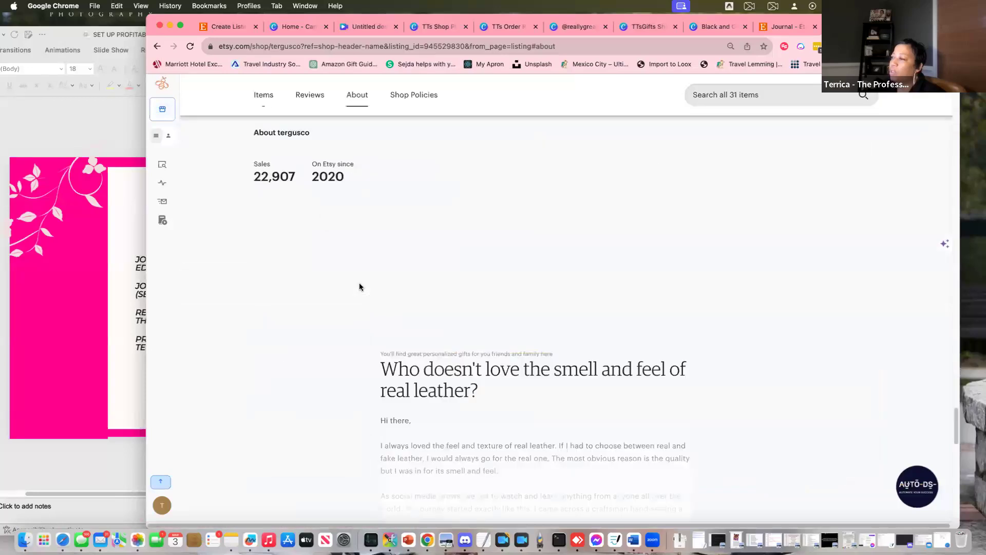
{"action": "scroll", "coordinate": [793, 362], "scroll_direction": "down", "scroll_amount": 6}
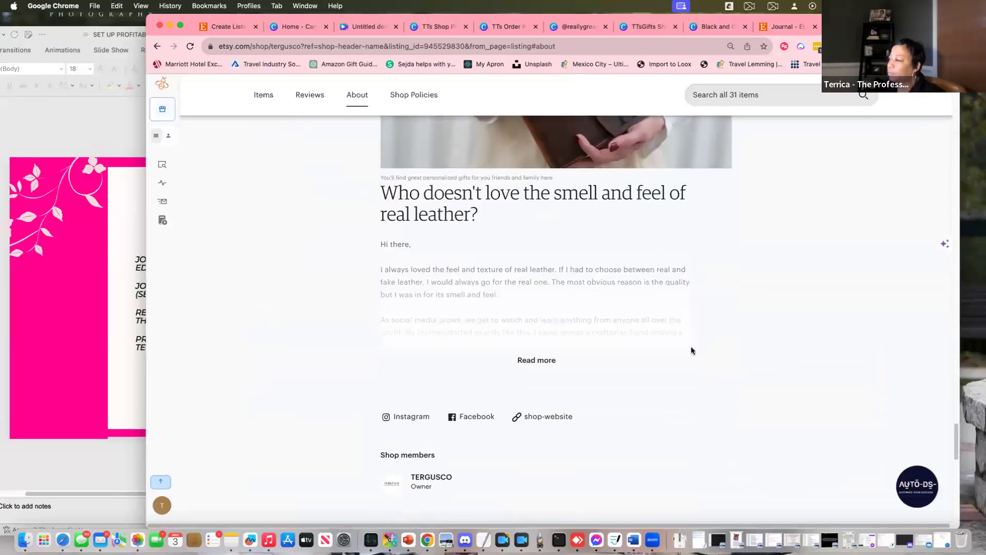
{"action": "left_click", "coordinate": [521, 362]}
{"action": "scroll", "coordinate": [720, 367], "scroll_direction": "down", "scroll_amount": 12}
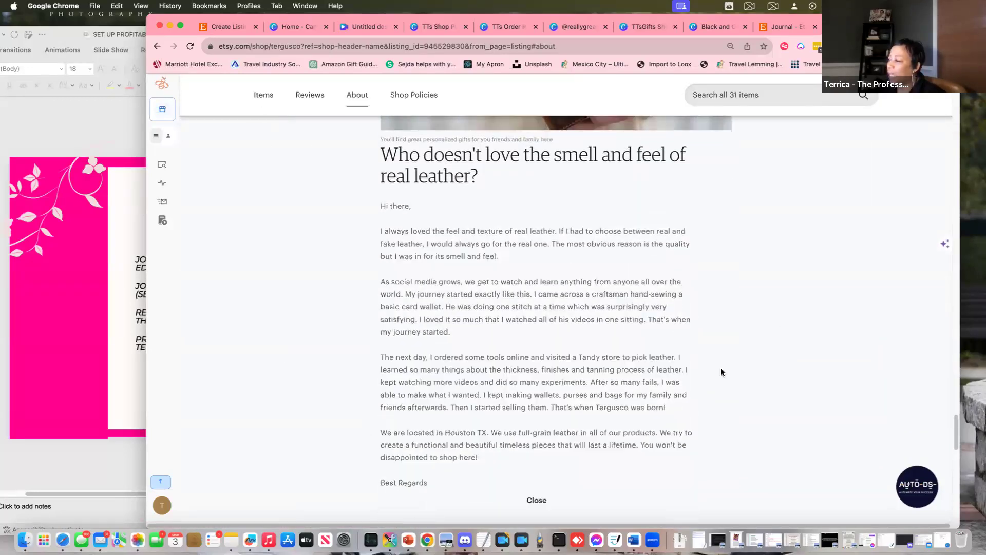
{"action": "scroll", "coordinate": [721, 371], "scroll_direction": "down", "scroll_amount": 20}
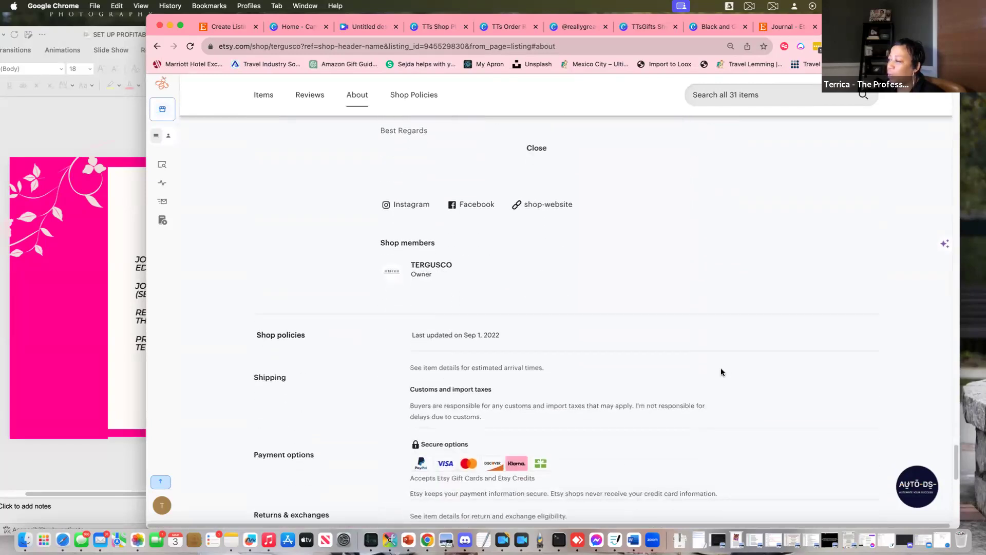
{"action": "scroll", "coordinate": [722, 371], "scroll_direction": "up", "scroll_amount": 20}
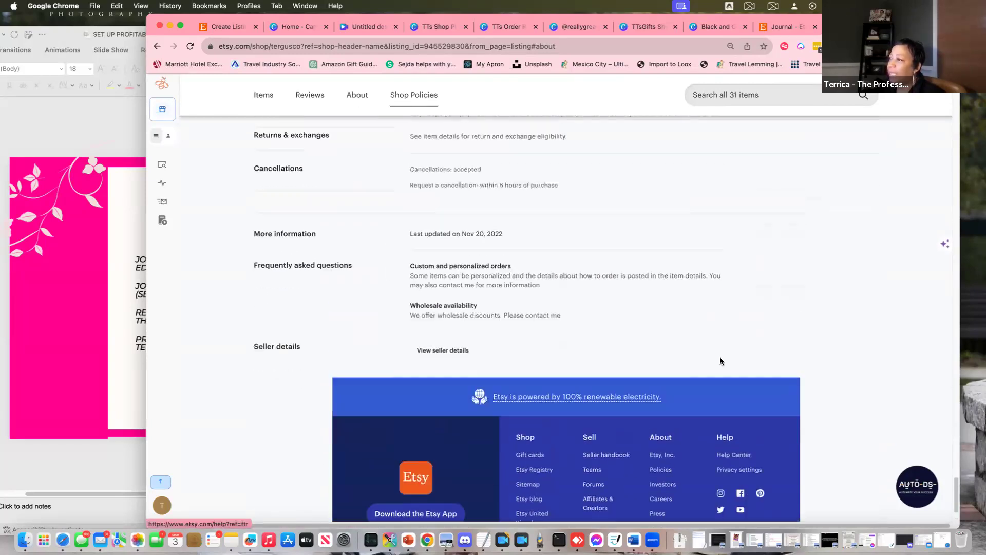
{"action": "scroll", "coordinate": [720, 360], "scroll_direction": "up", "scroll_amount": 15}
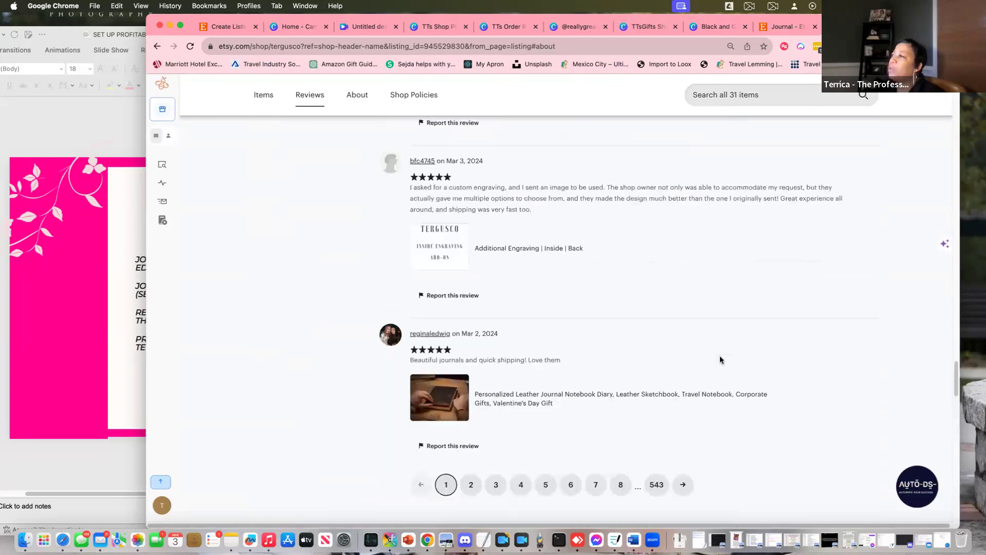
{"action": "scroll", "coordinate": [720, 358], "scroll_direction": "up", "scroll_amount": 15}
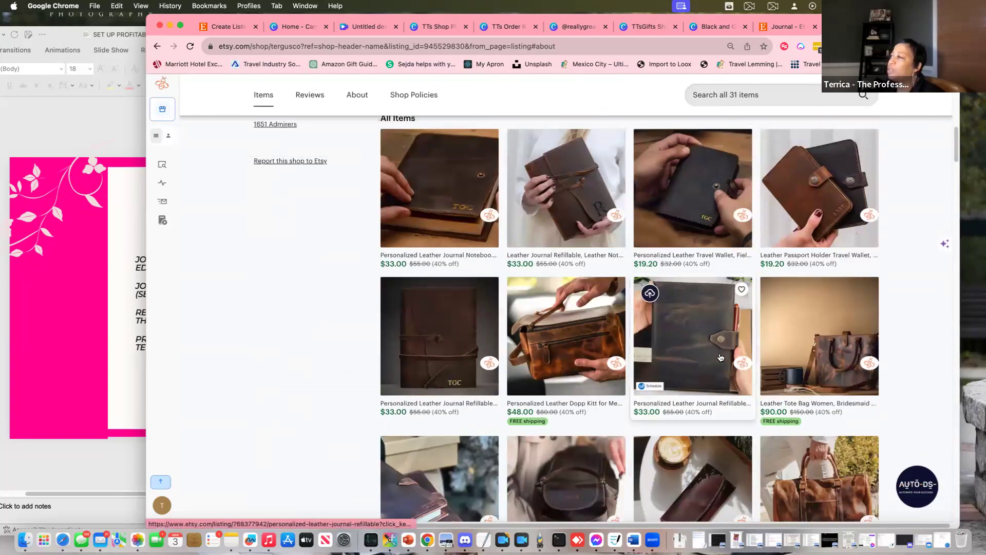
{"action": "scroll", "coordinate": [702, 362], "scroll_direction": "down", "scroll_amount": 5}
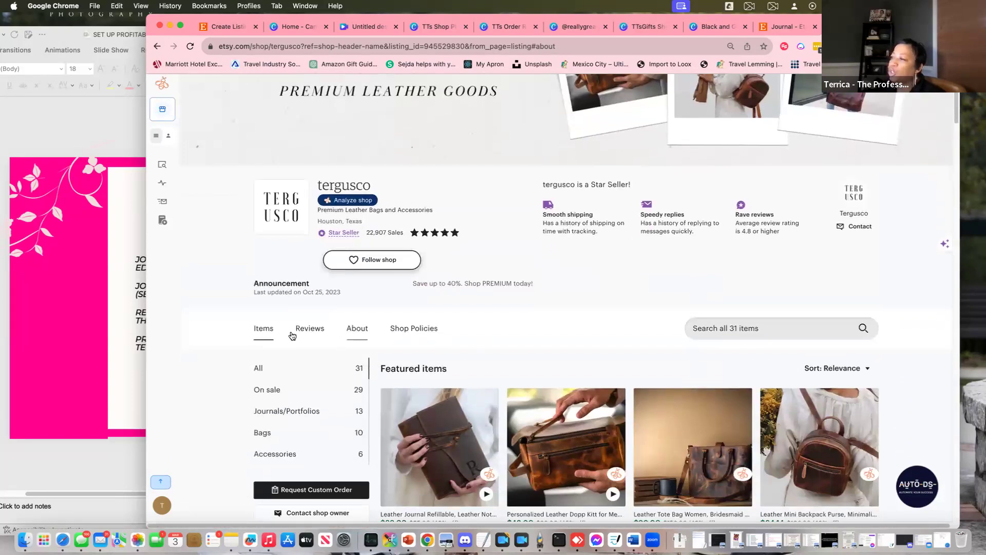
{"action": "scroll", "coordinate": [537, 326], "scroll_direction": "down", "scroll_amount": 4}
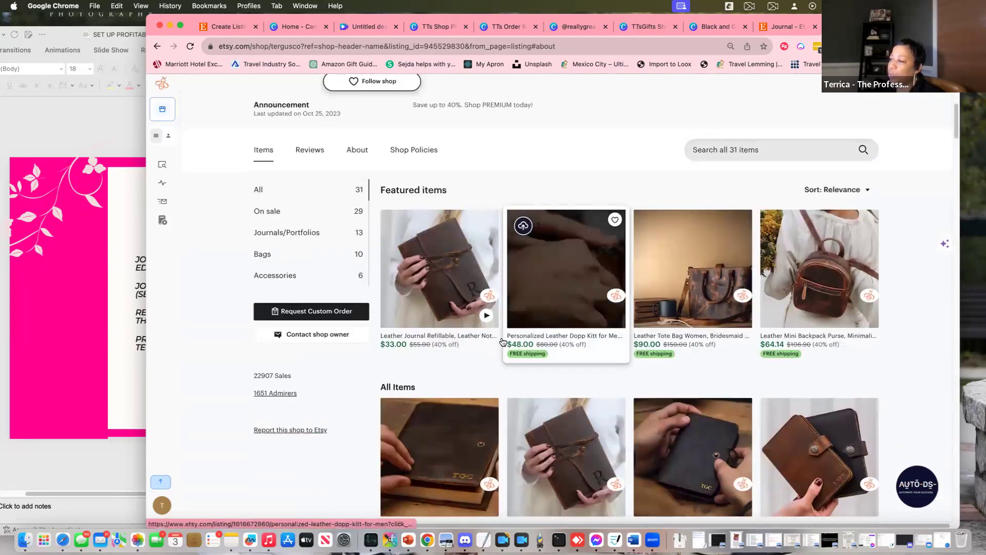
{"action": "scroll", "coordinate": [631, 362], "scroll_direction": "down", "scroll_amount": 10}
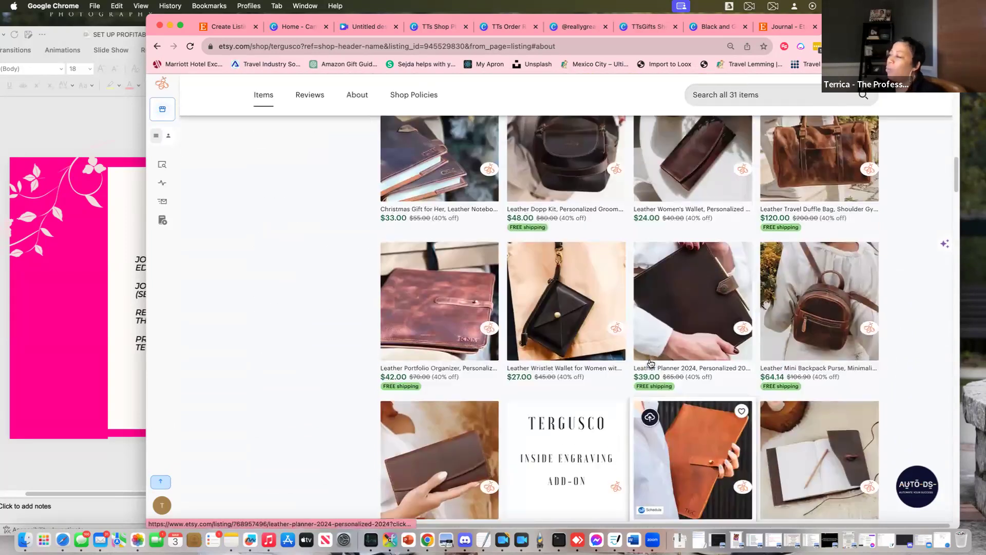
{"action": "scroll", "coordinate": [649, 363], "scroll_direction": "up", "scroll_amount": 6}
{"action": "scroll", "coordinate": [649, 362], "scroll_direction": "down", "scroll_amount": 3}
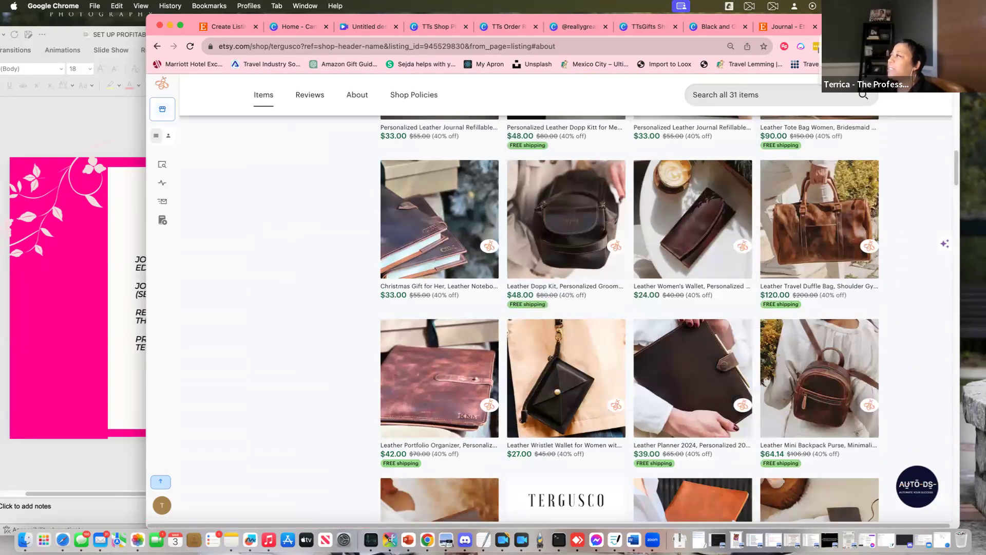
{"action": "key", "text": "super+w"}
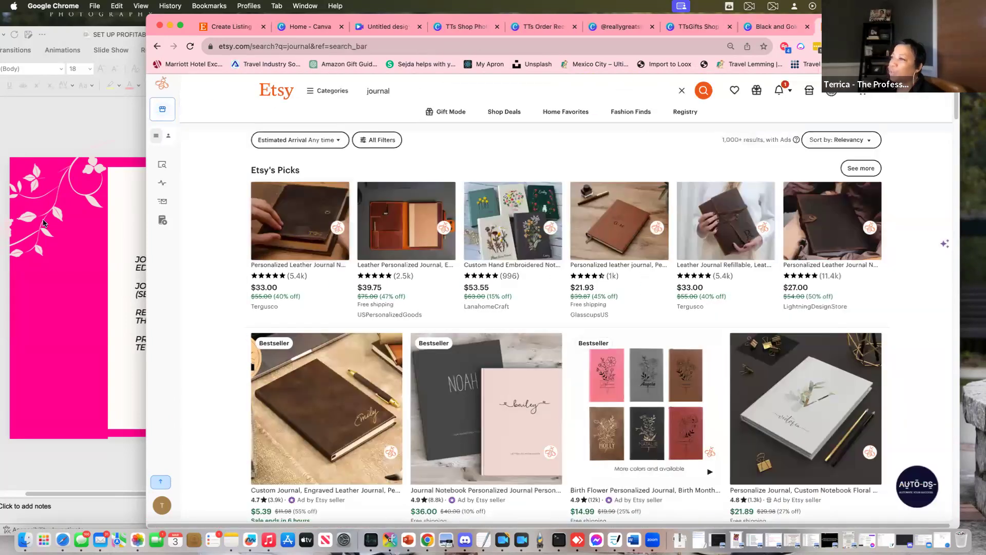
Narrow the browser beside the More Freebies slide and switch to the Canva video design tab
{"action": "mouse_move", "coordinate": [148, 232]}
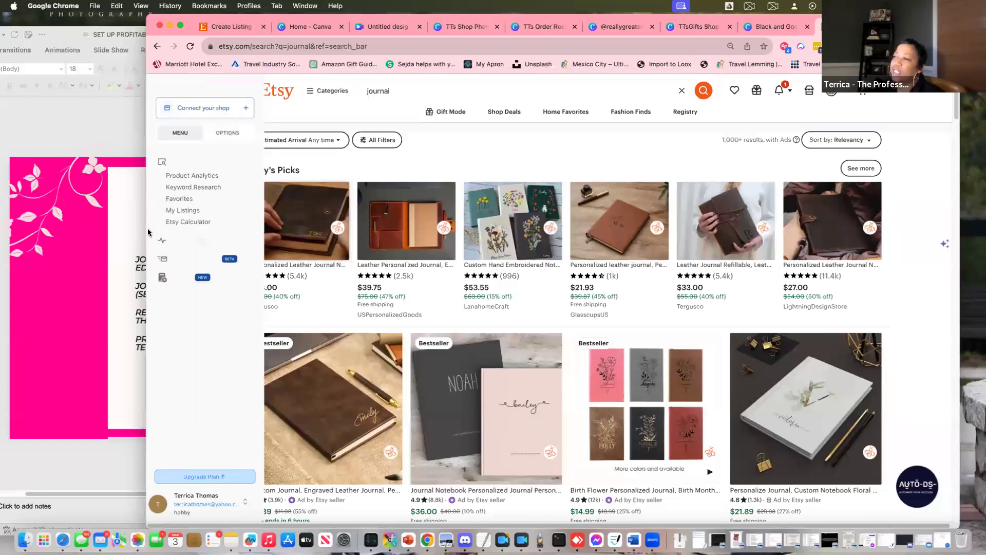
{"action": "left_click_drag", "start_coordinate": [148, 232], "coordinate": [473, 240]}
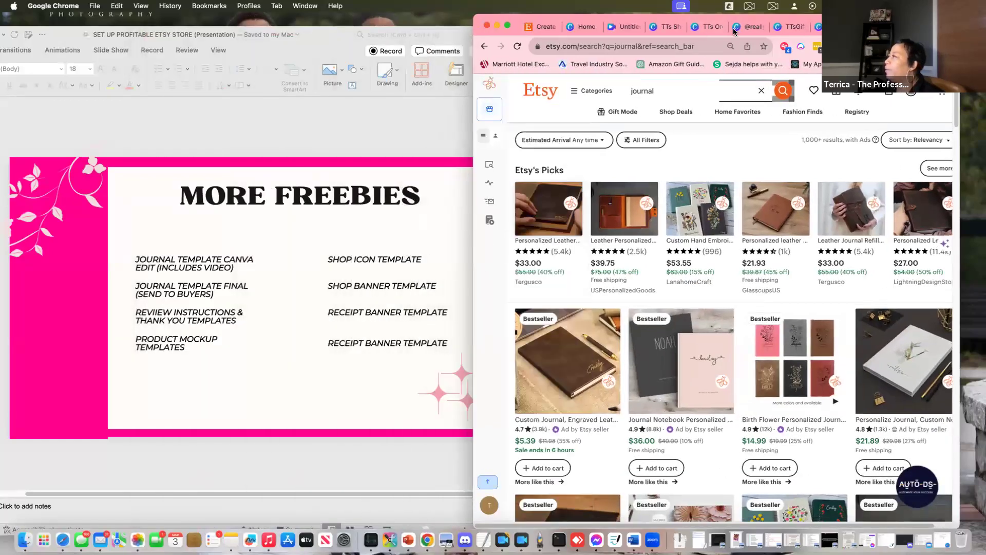
{"action": "left_click", "coordinate": [626, 28]}
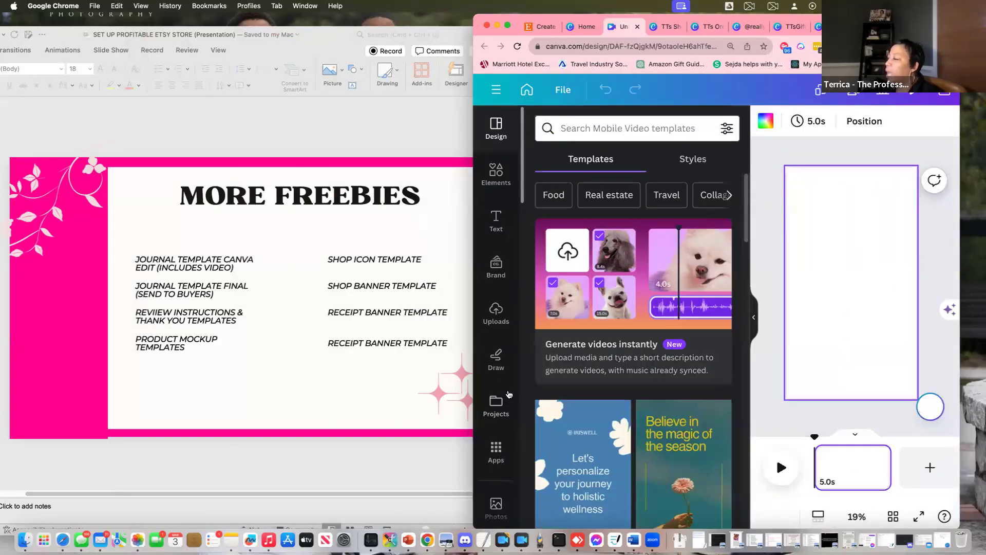
Browse the stock photos panel, then switch to the Elements library
{"action": "scroll", "coordinate": [494, 464], "scroll_direction": "down", "scroll_amount": 3}
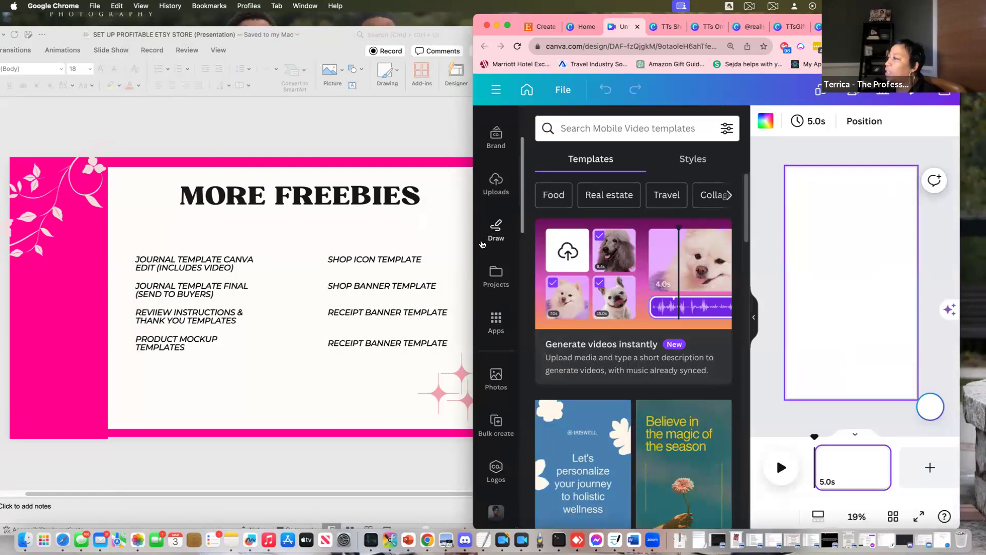
{"action": "scroll", "coordinate": [497, 356], "scroll_direction": "down", "scroll_amount": 3}
{"action": "scroll", "coordinate": [497, 356], "scroll_direction": "up", "scroll_amount": 5}
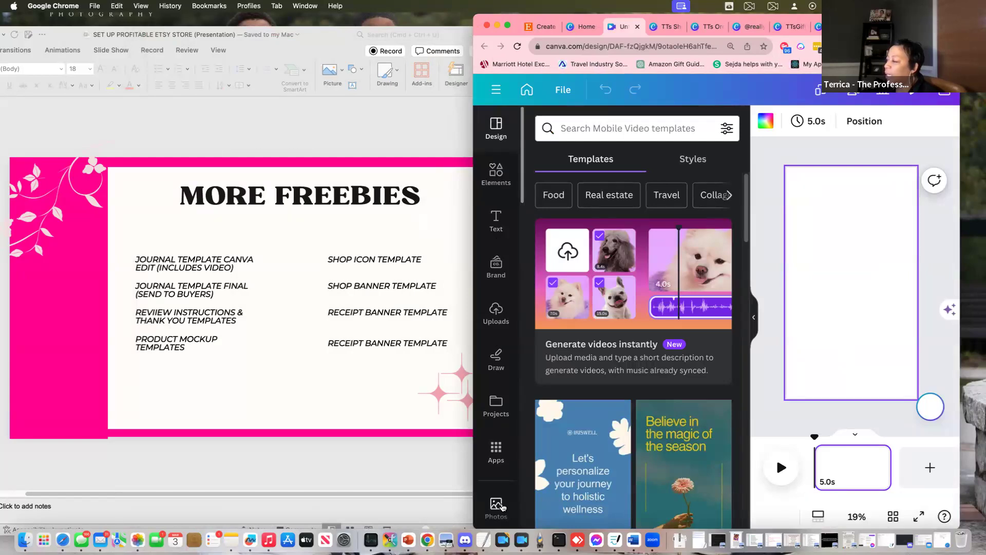
{"action": "left_click", "coordinate": [496, 508]}
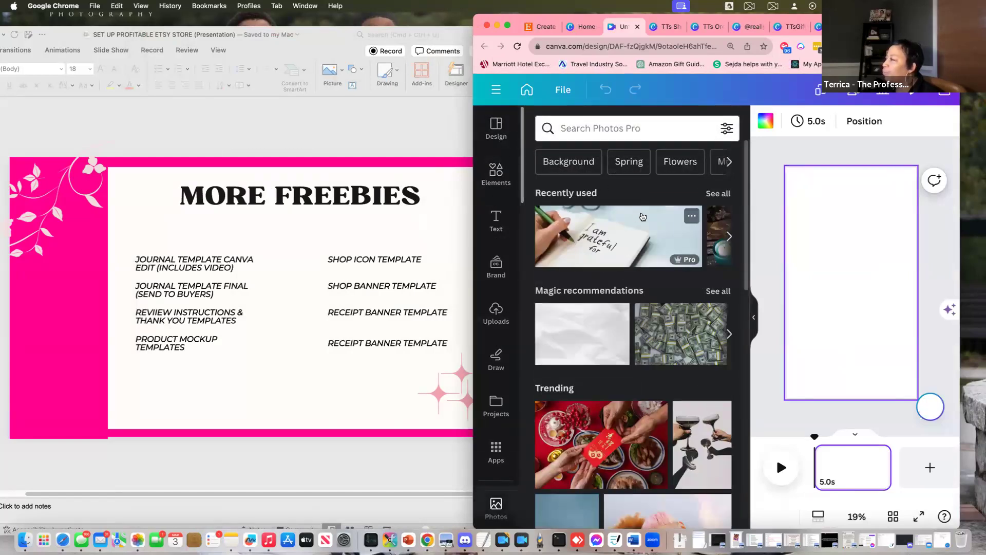
{"action": "scroll", "coordinate": [697, 235], "scroll_direction": "down", "scroll_amount": 5}
{"action": "scroll", "coordinate": [637, 308], "scroll_direction": "up", "scroll_amount": 5}
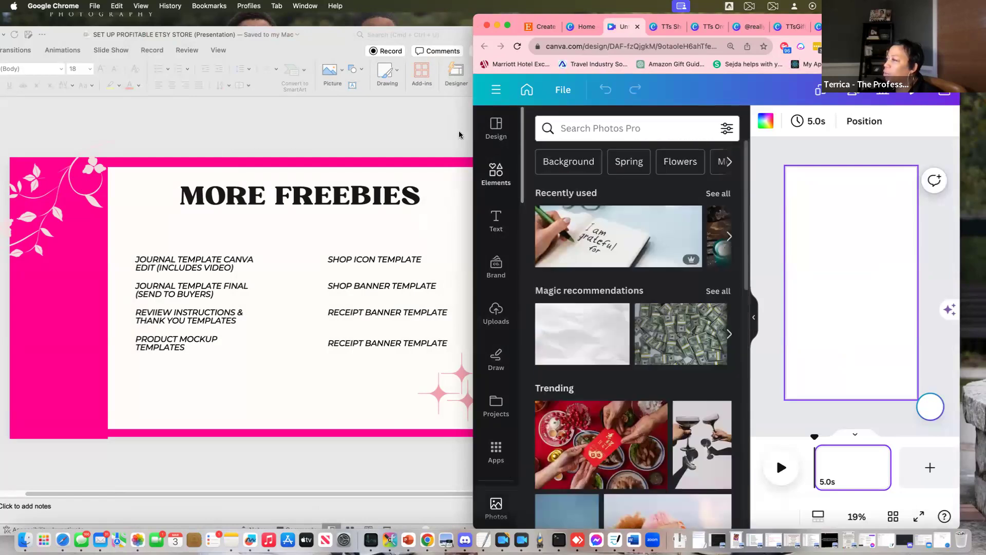
{"action": "left_click", "coordinate": [496, 176]}
{"action": "scroll", "coordinate": [590, 308], "scroll_direction": "down", "scroll_amount": 3}
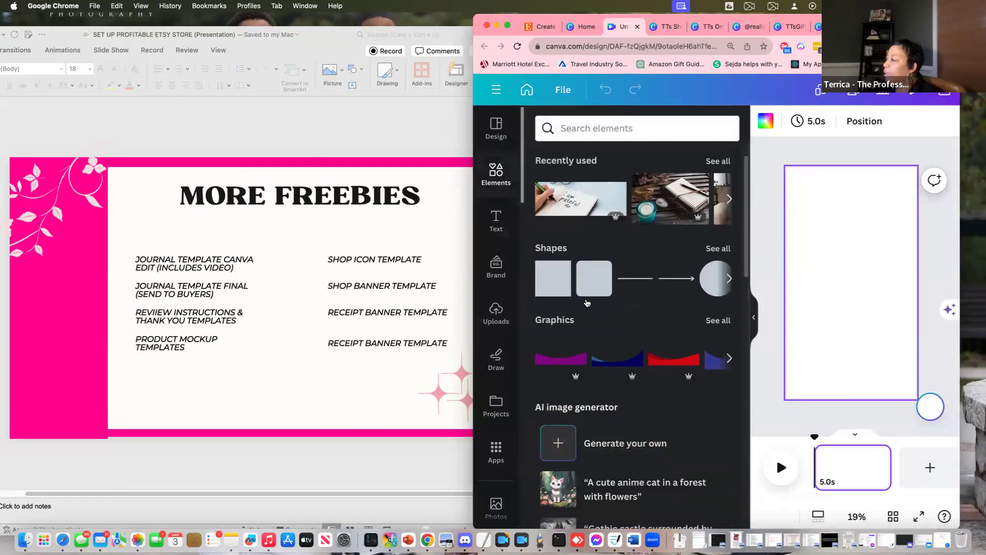
{"action": "scroll", "coordinate": [590, 307], "scroll_direction": "down", "scroll_amount": 6}
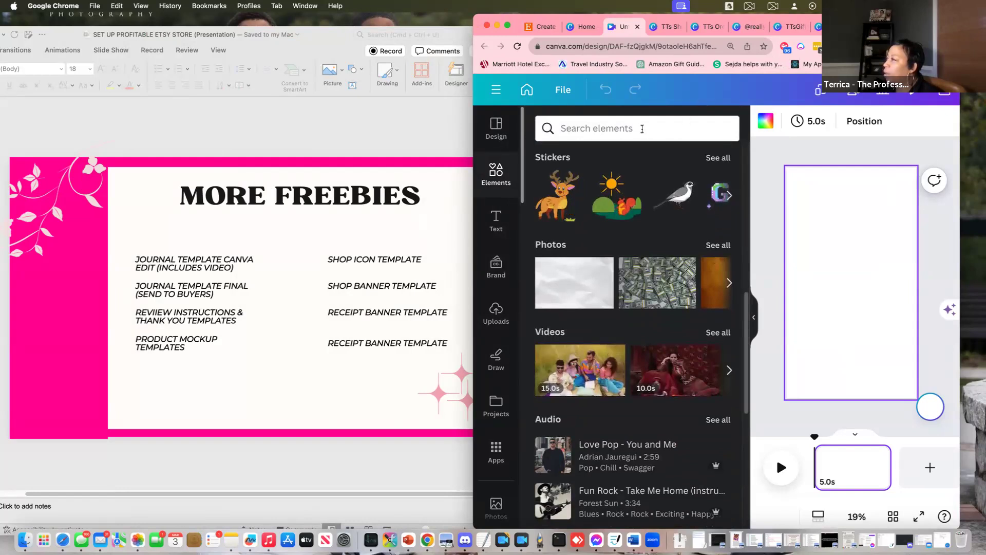
Search Elements for 'journal' and add the 10.0s video of a woman writing
{"action": "left_click", "coordinate": [642, 129]}
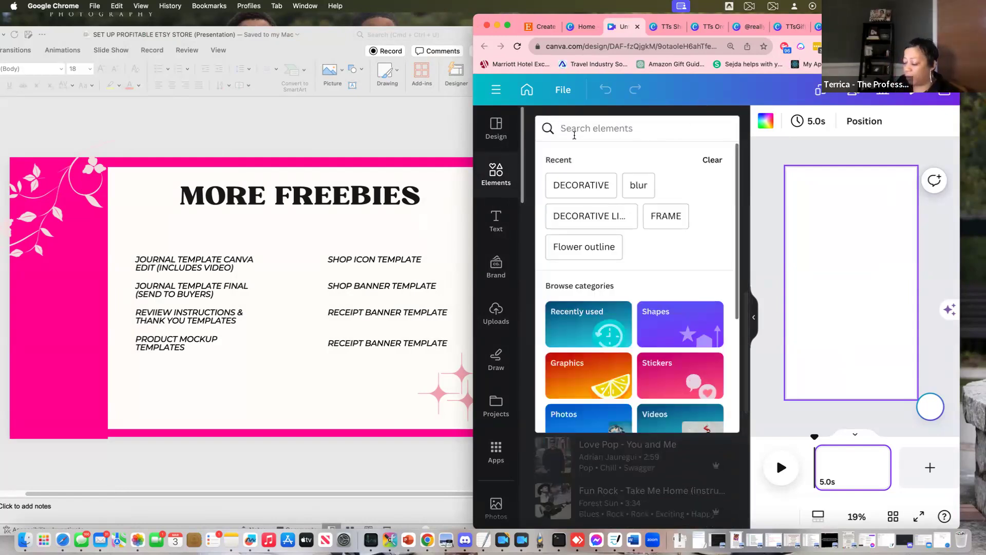
{"action": "type", "text": "jour"}
{"action": "key", "text": "BackSpace"}
{"action": "key", "text": "BackSpace"}
{"action": "key", "text": "BackSpace"}
{"action": "type", "text": "ourna;"}
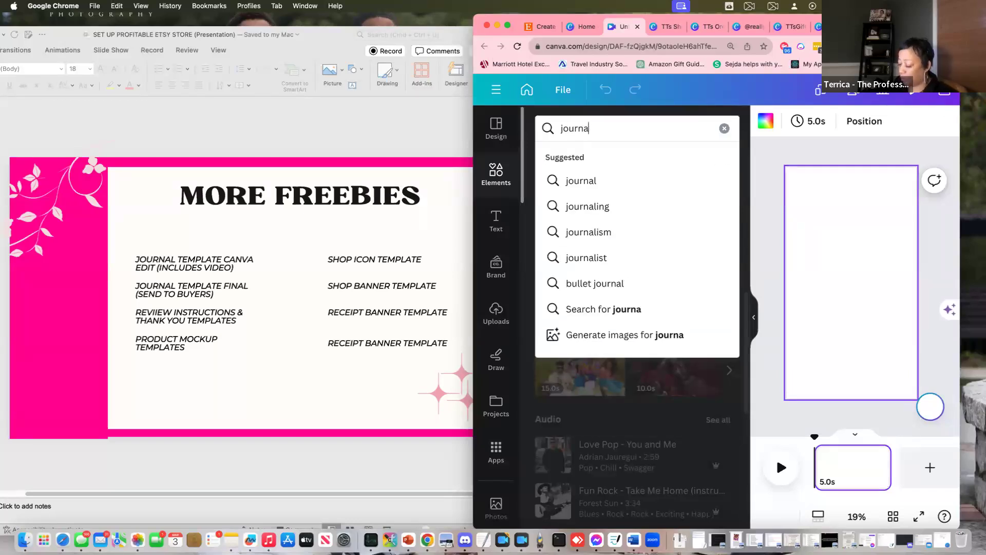
{"action": "key", "text": "Return"}
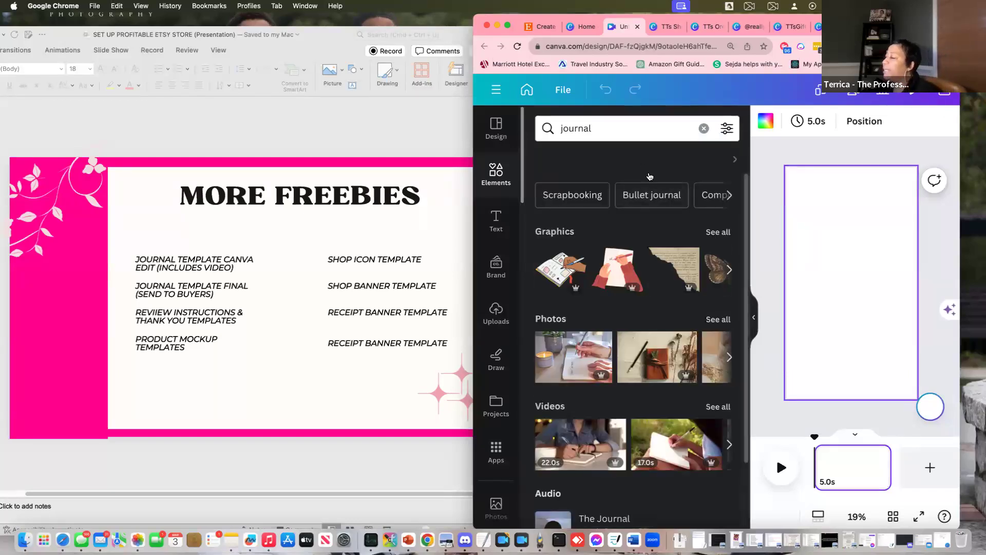
{"action": "scroll", "coordinate": [684, 357], "scroll_direction": "down", "scroll_amount": 2}
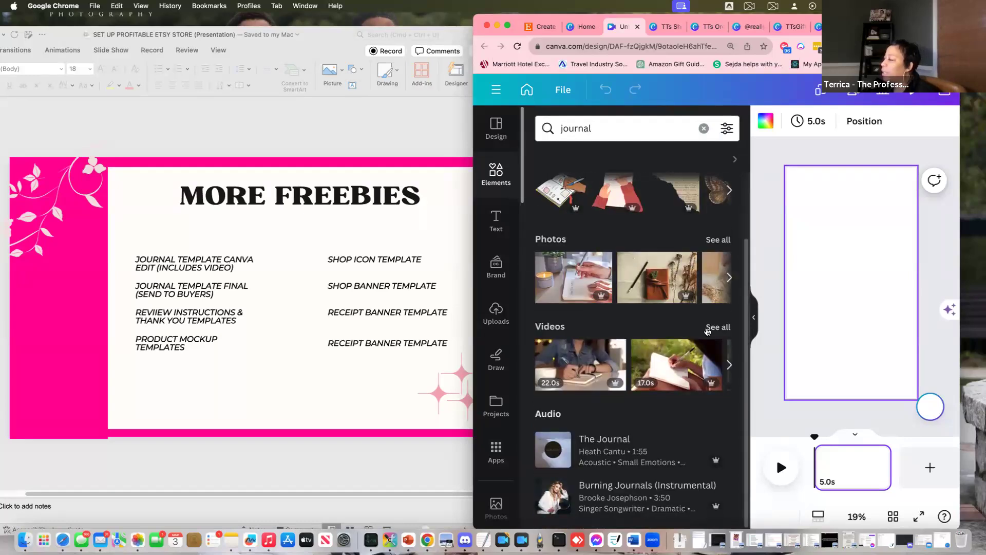
{"action": "left_click", "coordinate": [719, 327]}
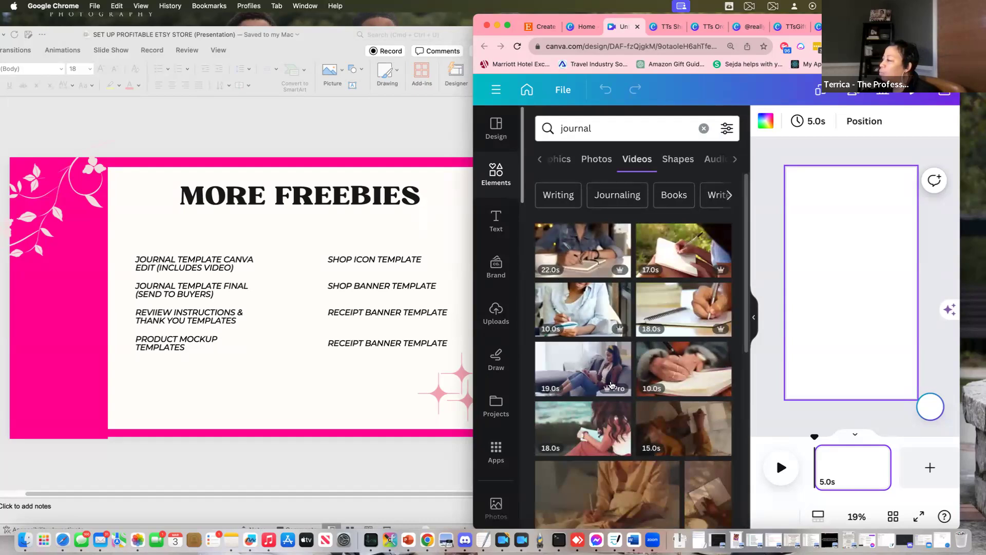
{"action": "scroll", "coordinate": [611, 385], "scroll_direction": "down", "scroll_amount": 1}
{"action": "scroll", "coordinate": [576, 272], "scroll_direction": "down", "scroll_amount": 1}
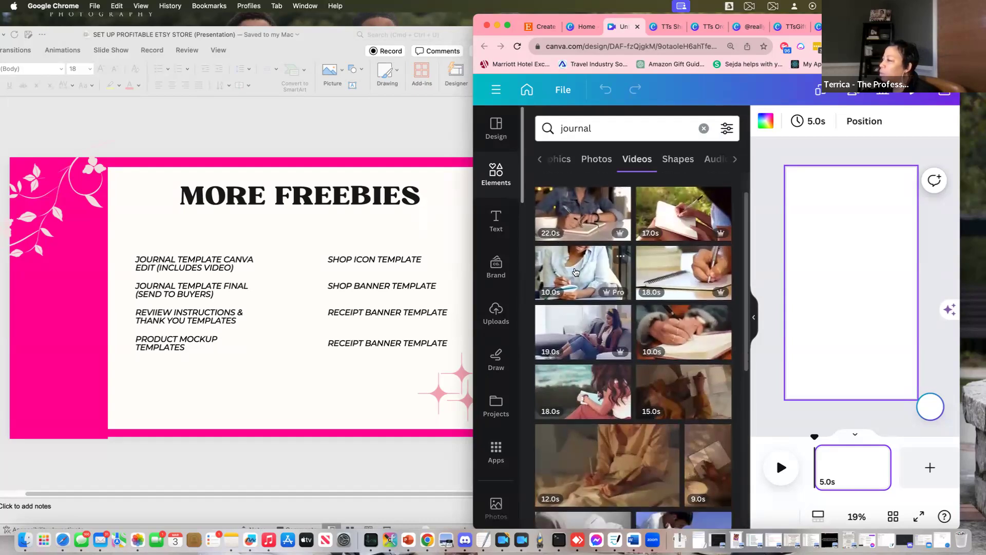
{"action": "left_click", "coordinate": [575, 272]}
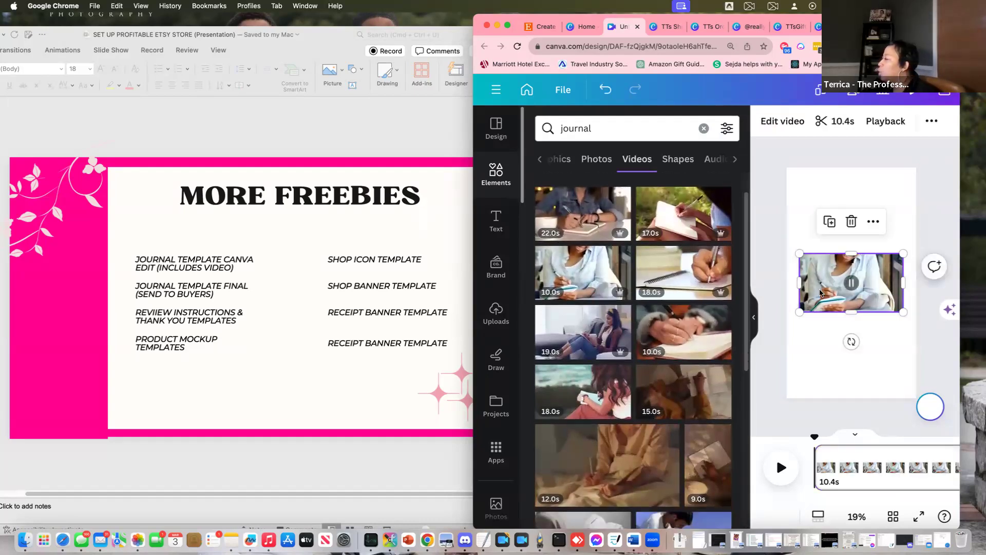
Set the writing video as the page background, framed on her hands and notebook
{"action": "right_click", "coordinate": [828, 287]}
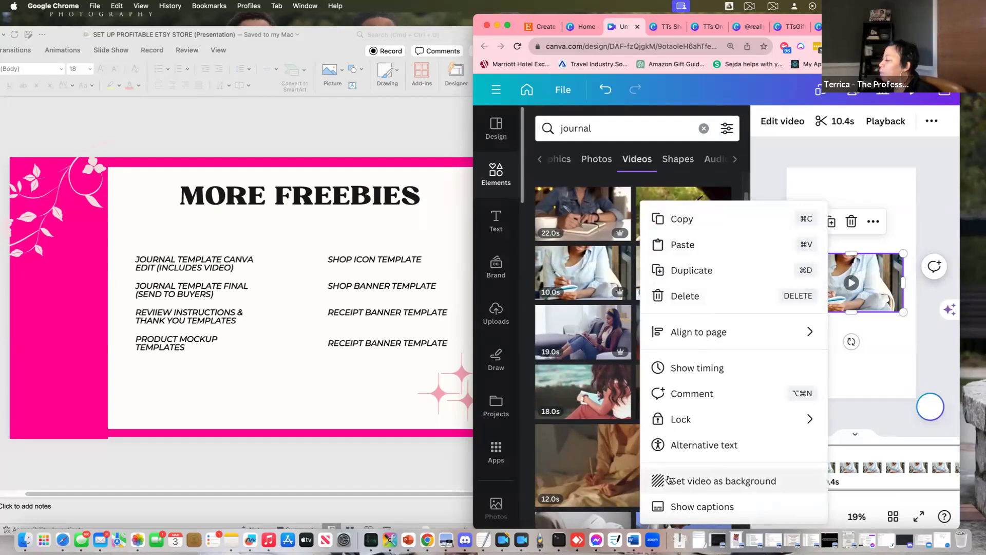
{"action": "left_click", "coordinate": [709, 482]}
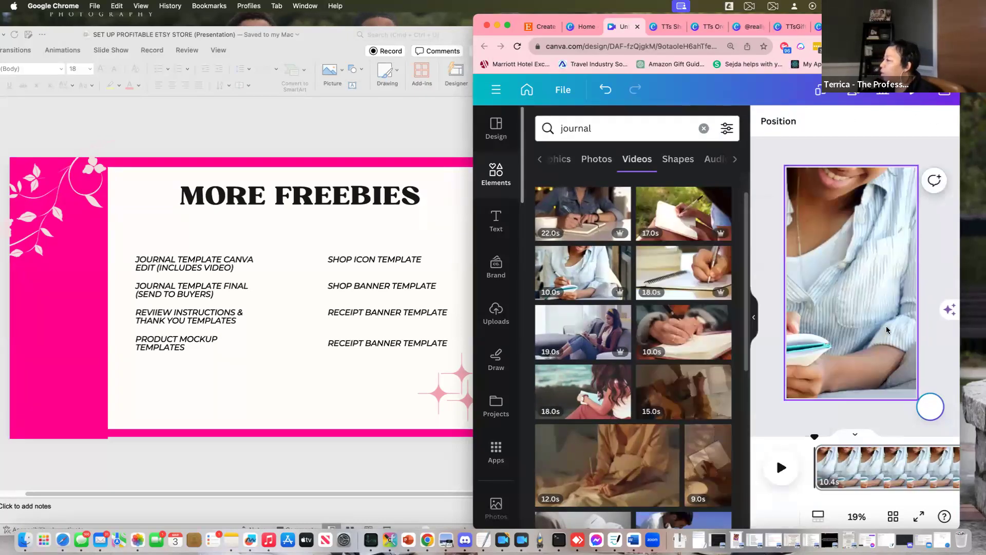
{"action": "double_click", "coordinate": [889, 332]}
{"action": "left_click_drag", "start_coordinate": [864, 336], "coordinate": [905, 336]}
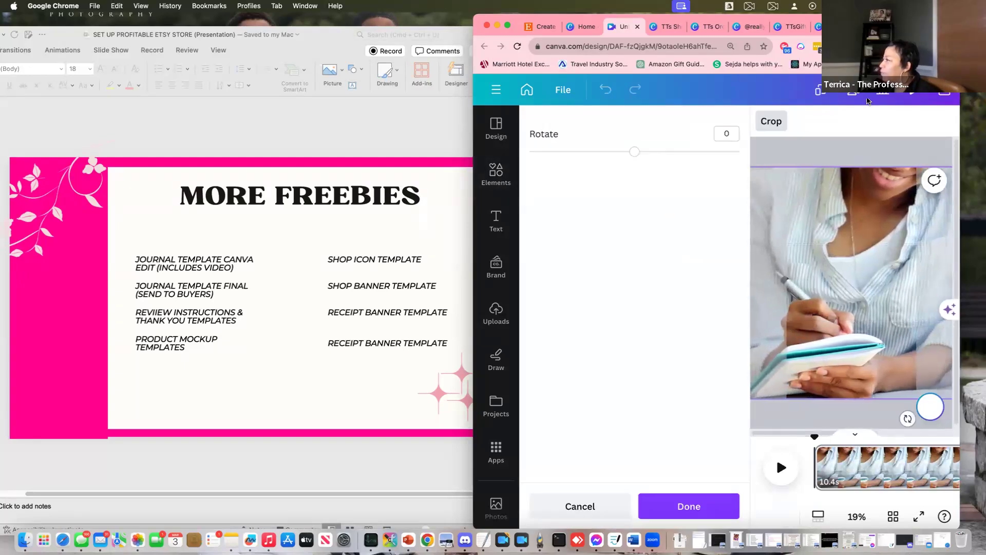
{"action": "left_click", "coordinate": [692, 512]}
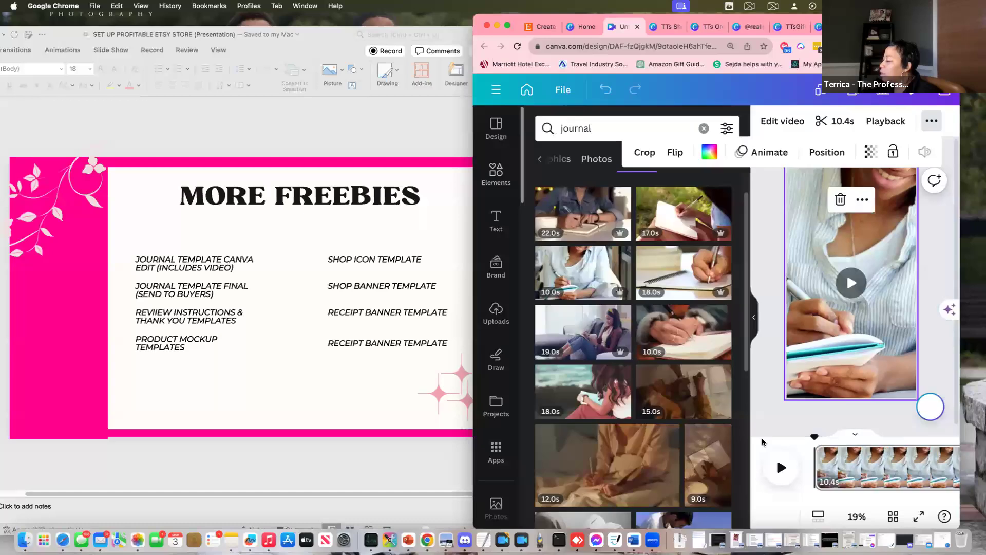
{"action": "double_click", "coordinate": [842, 333]}
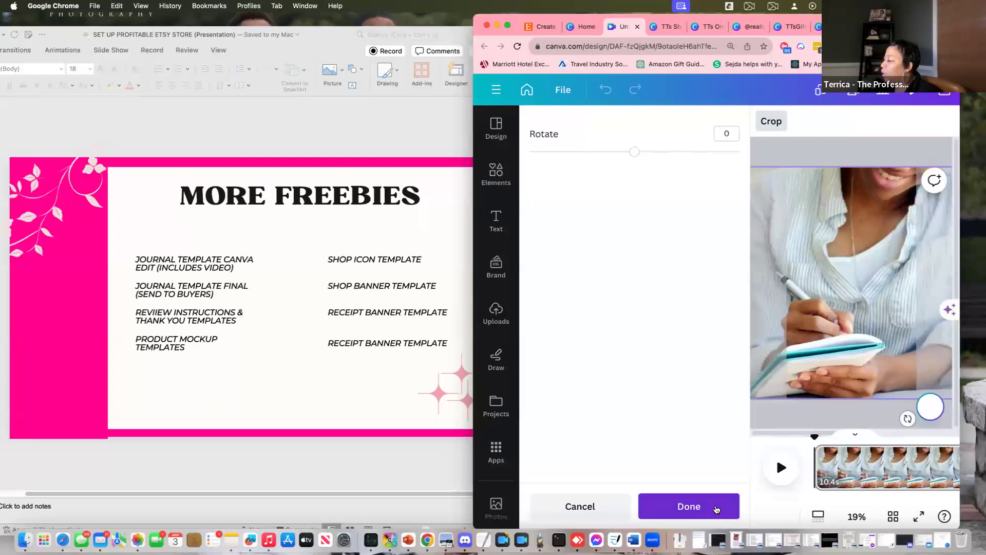
{"action": "left_click", "coordinate": [722, 509]}
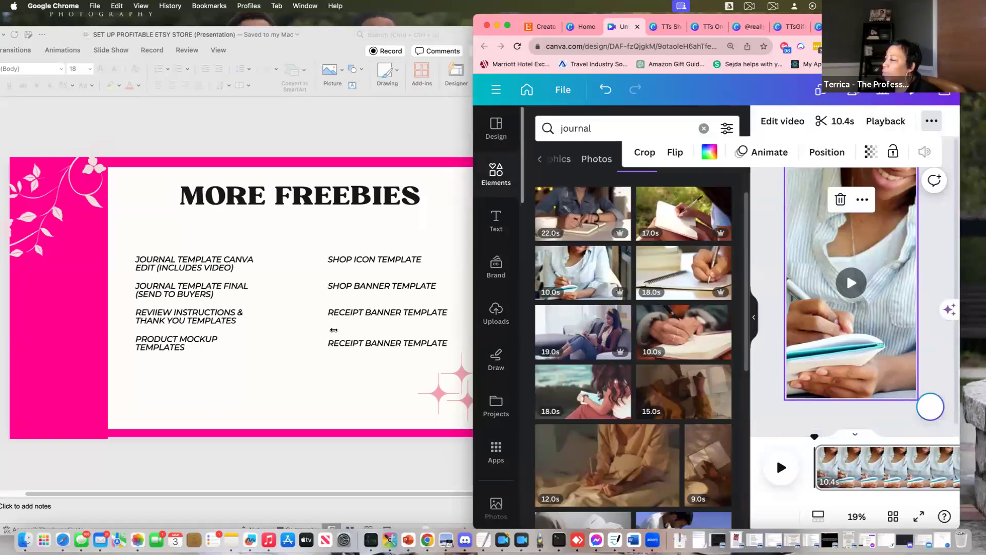
{"action": "left_click_drag", "start_coordinate": [334, 329], "coordinate": [249, 329]}
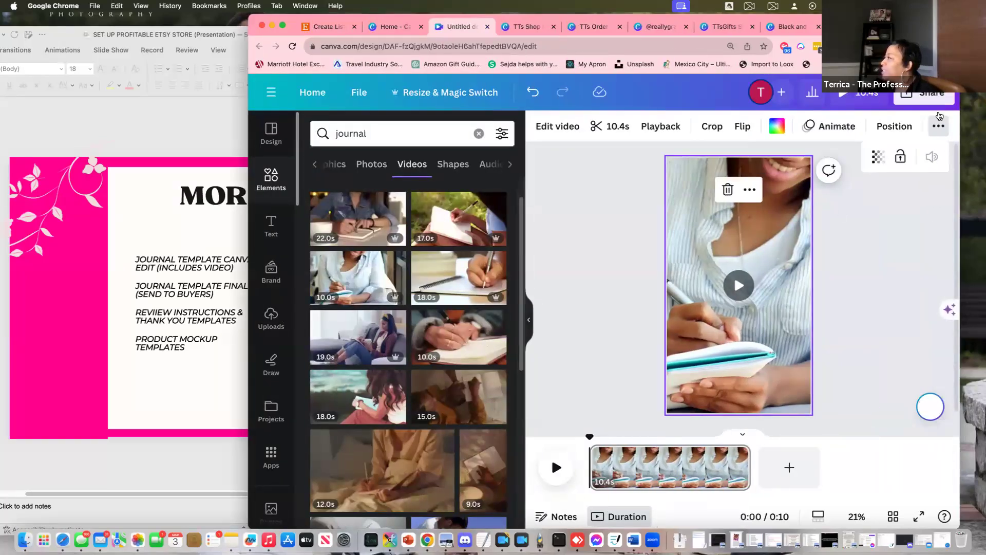
{"action": "left_click", "coordinate": [933, 99]}
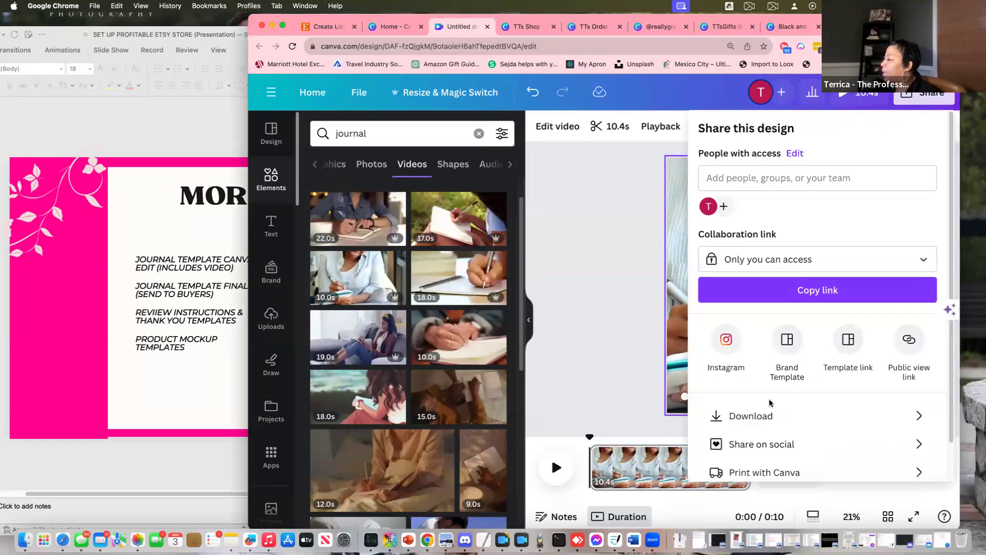
{"action": "left_click", "coordinate": [778, 420]}
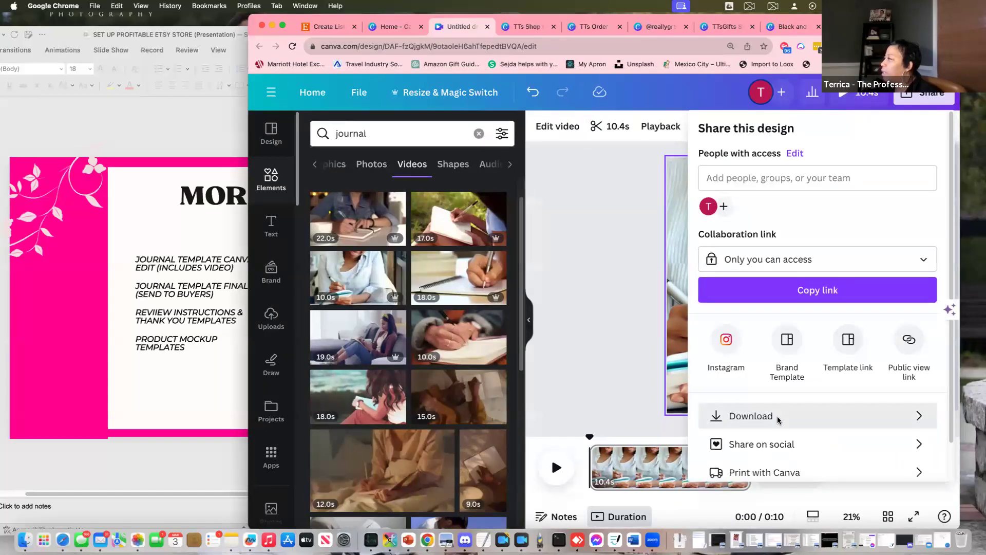
{"action": "left_click", "coordinate": [631, 151]}
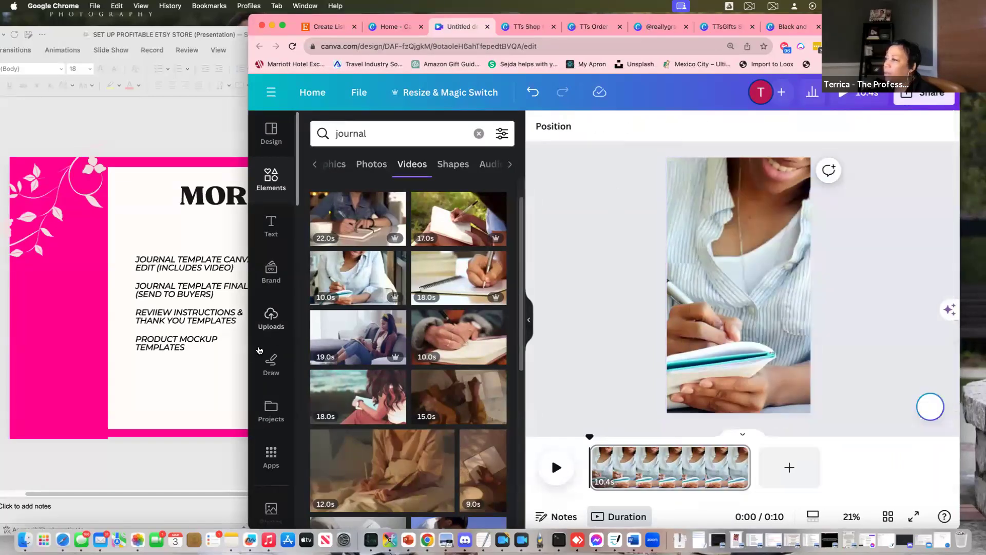
{"action": "left_click_drag", "start_coordinate": [247, 352], "coordinate": [145, 353]}
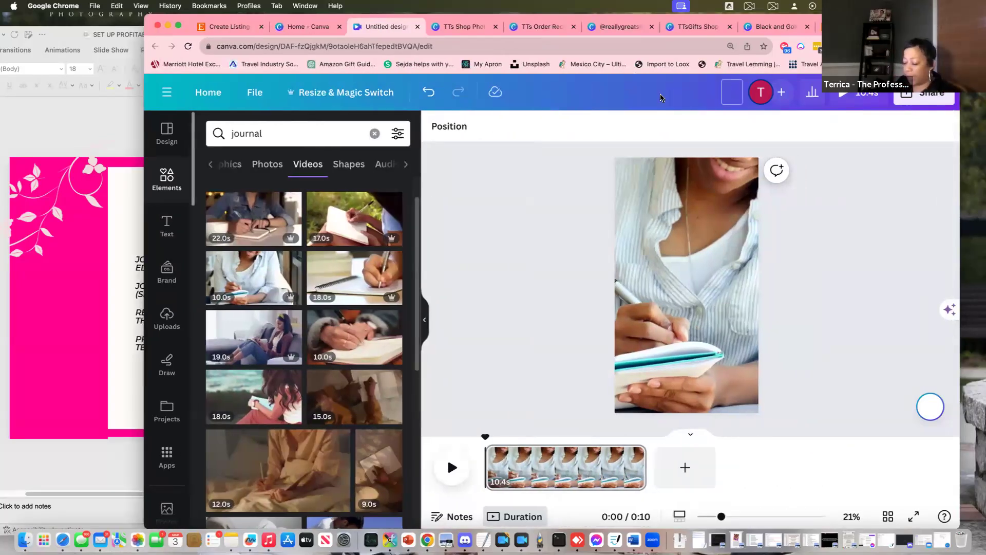
Rename the design to 'TTs Horizontal Shop Video'
{"action": "type", "text": "TTs H"}
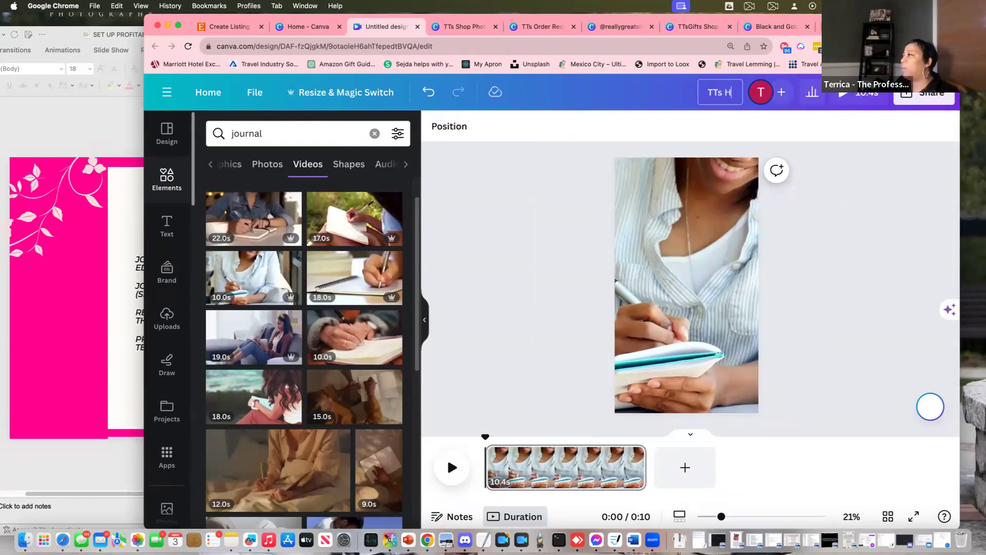
{"action": "type", "text": "orizont"}
{"action": "key", "text": "BackSpace"}
{"action": "key", "text": "BackSpace"}
{"action": "key", "text": "BackSpace"}
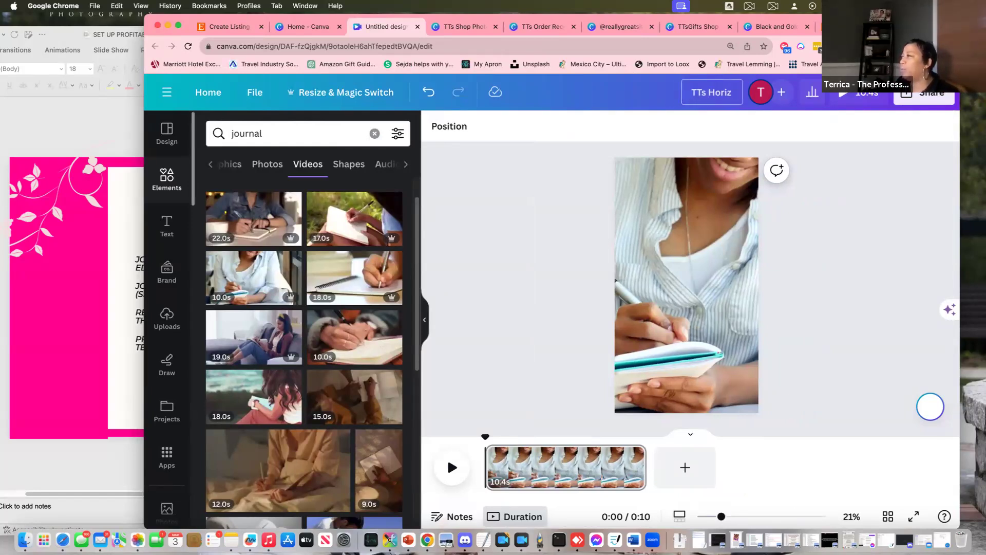
{"action": "type", "text": "ontal V"}
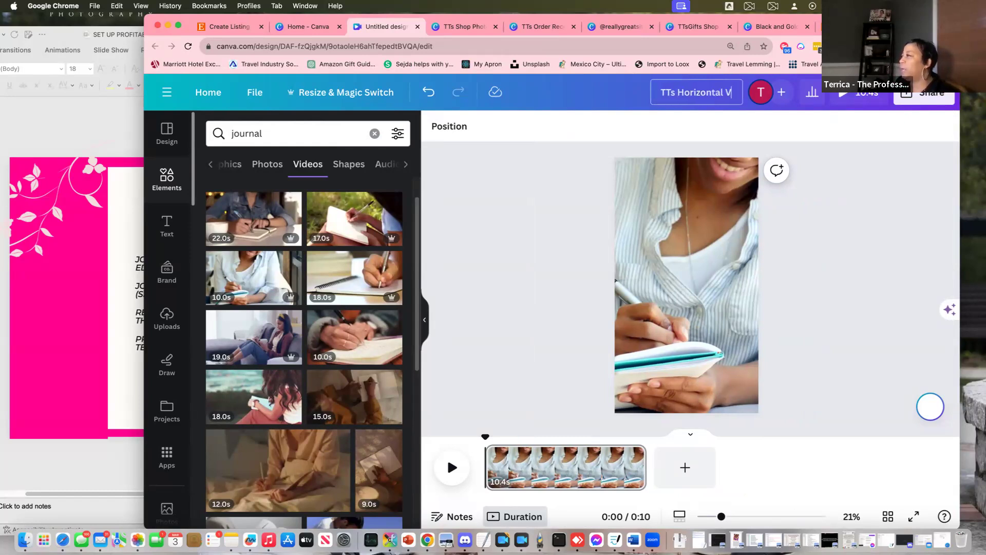
{"action": "key", "text": "BackSpace"}
{"action": "type", "text": "Sho"}
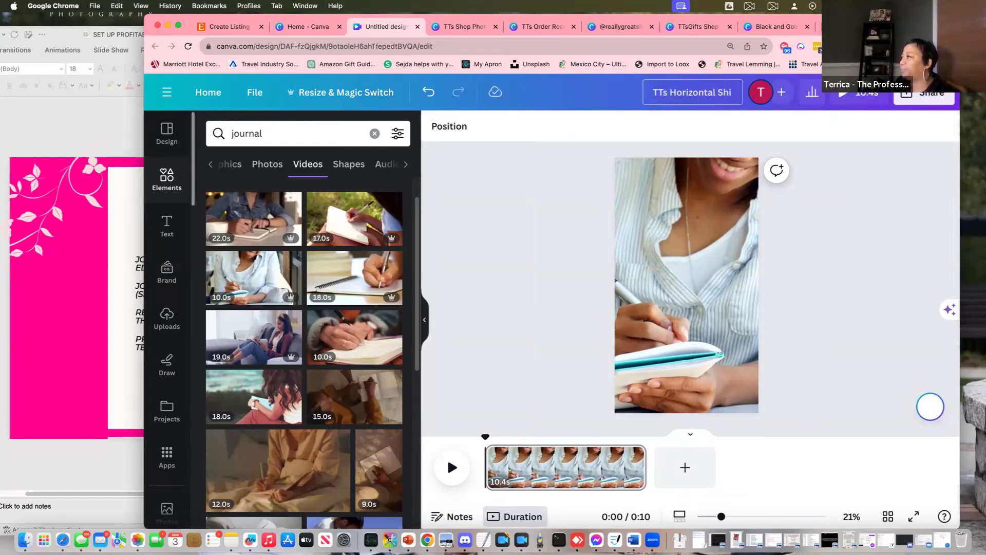
{"action": "type", "text": "p Video"}
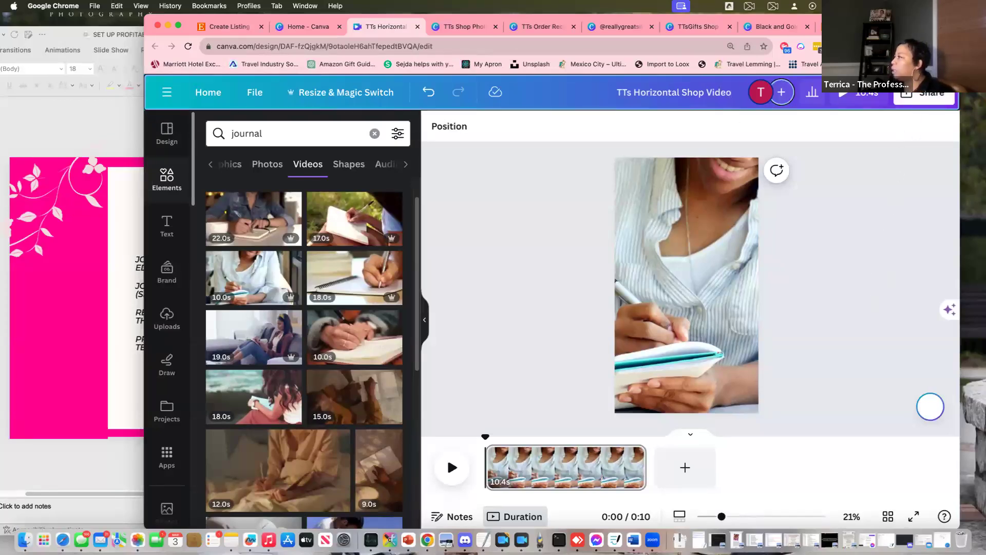
Download the design as a 1080p MP4 video
{"action": "left_click", "coordinate": [923, 99]}
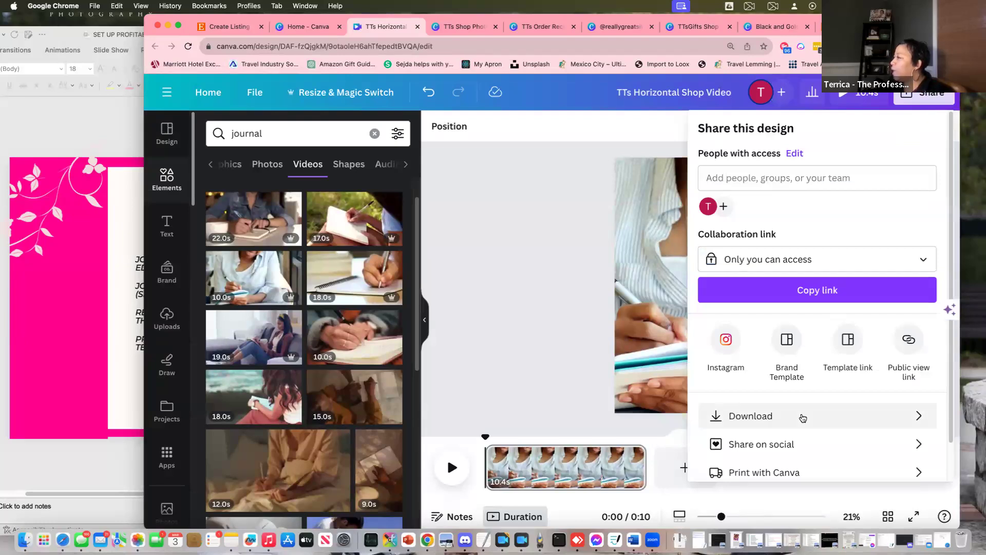
{"action": "left_click", "coordinate": [803, 418]}
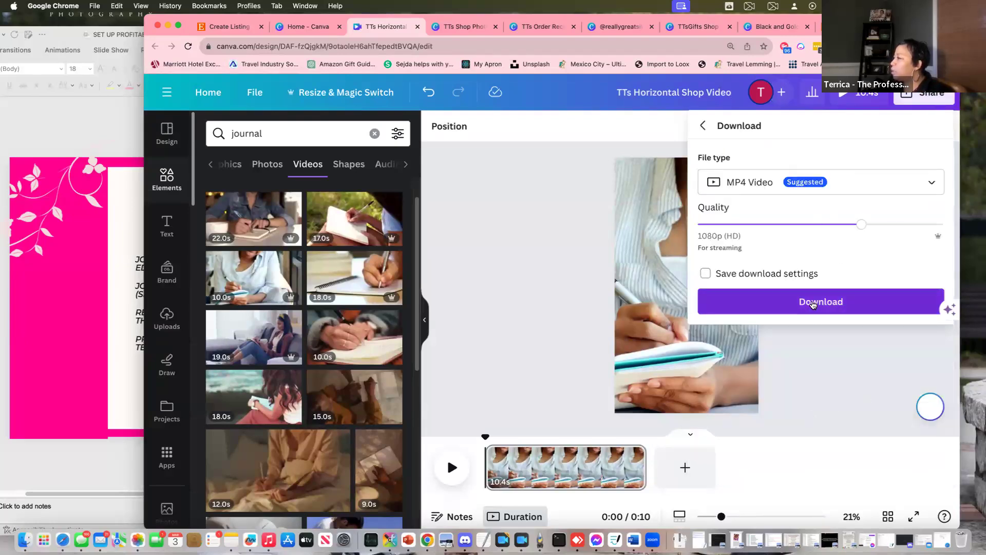
{"action": "left_click", "coordinate": [812, 304]}
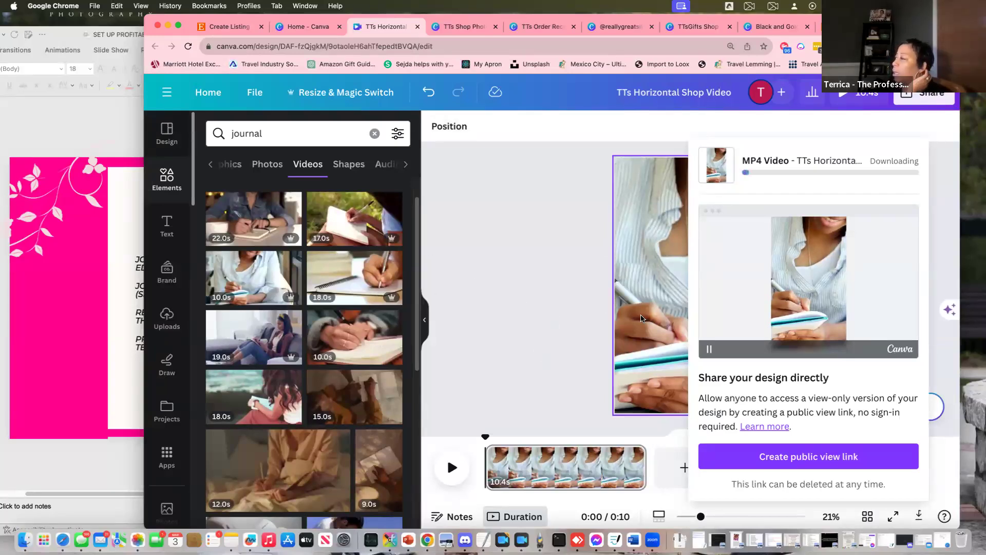
{"action": "right_click", "coordinate": [627, 319]}
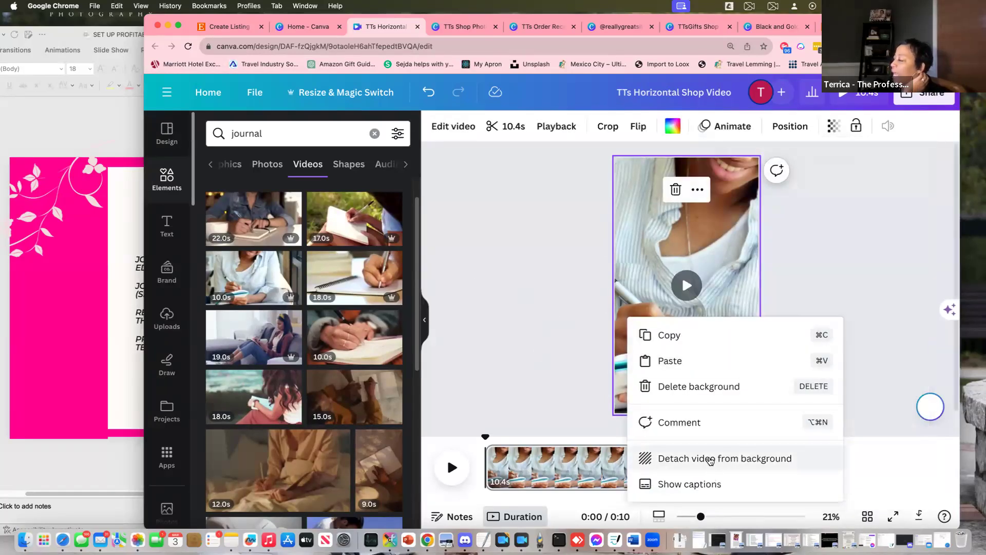
Detach the journal video from the background and open a 1920 × 1080 Video copy
{"action": "left_click", "coordinate": [721, 458]}
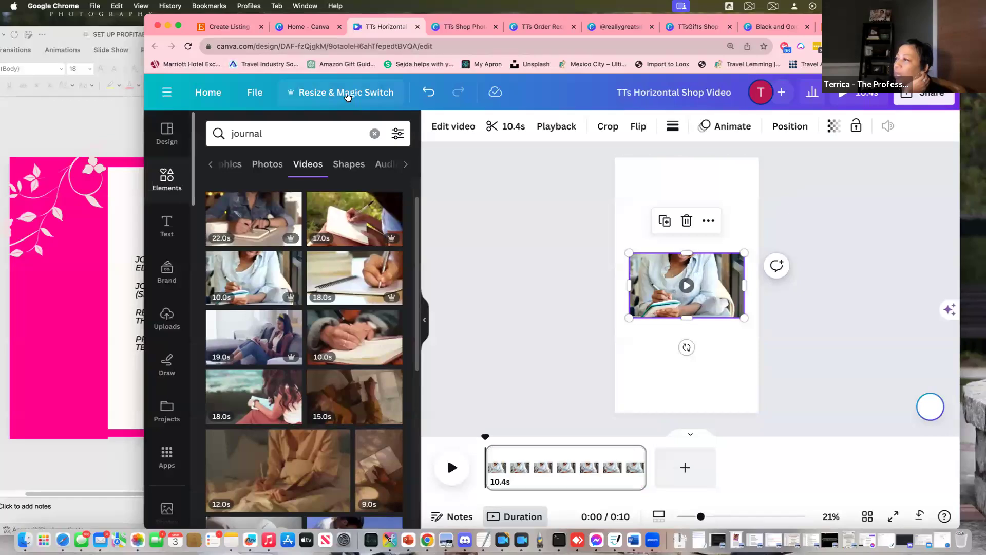
{"action": "left_click", "coordinate": [348, 98]}
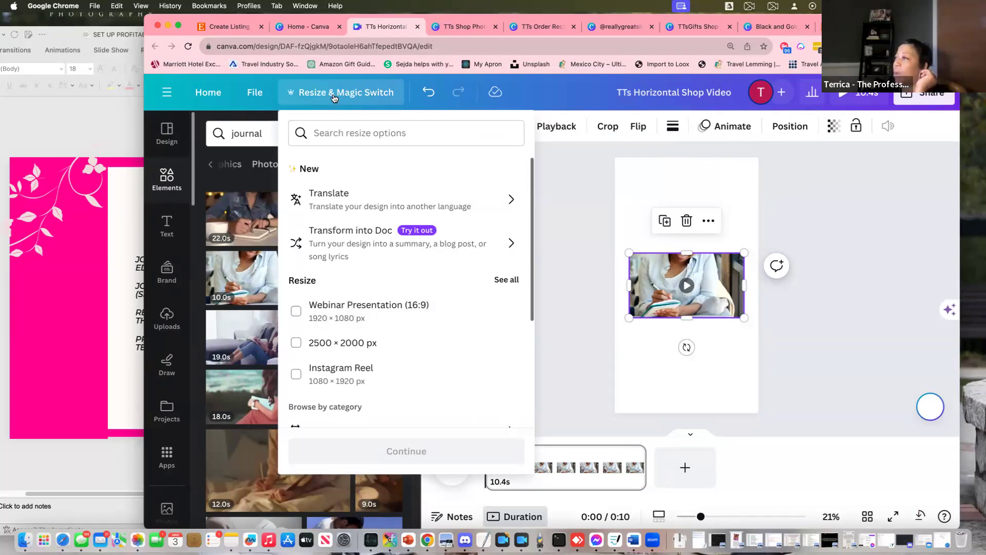
{"action": "scroll", "coordinate": [347, 342], "scroll_direction": "down", "scroll_amount": 3}
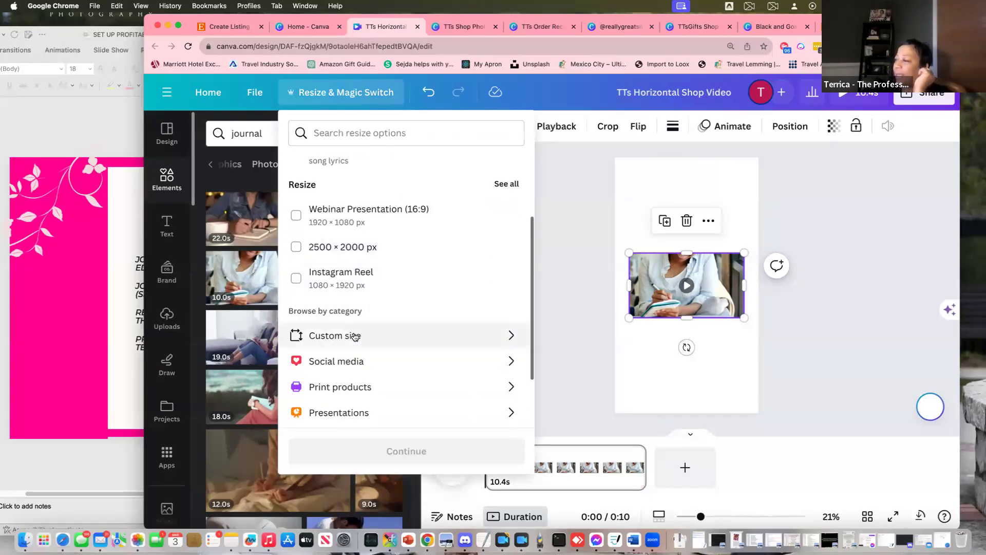
{"action": "scroll", "coordinate": [350, 365], "scroll_direction": "down", "scroll_amount": 3}
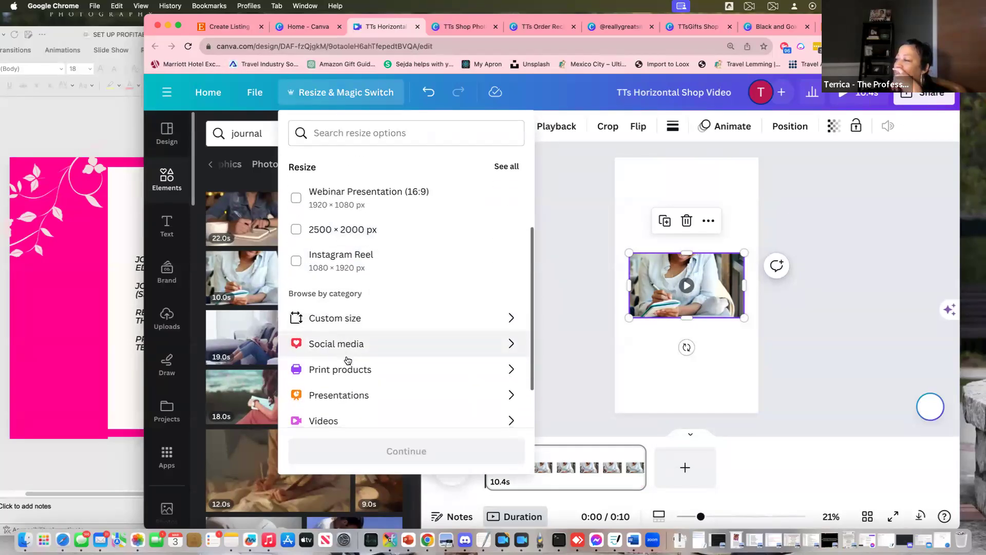
{"action": "left_click", "coordinate": [485, 368]}
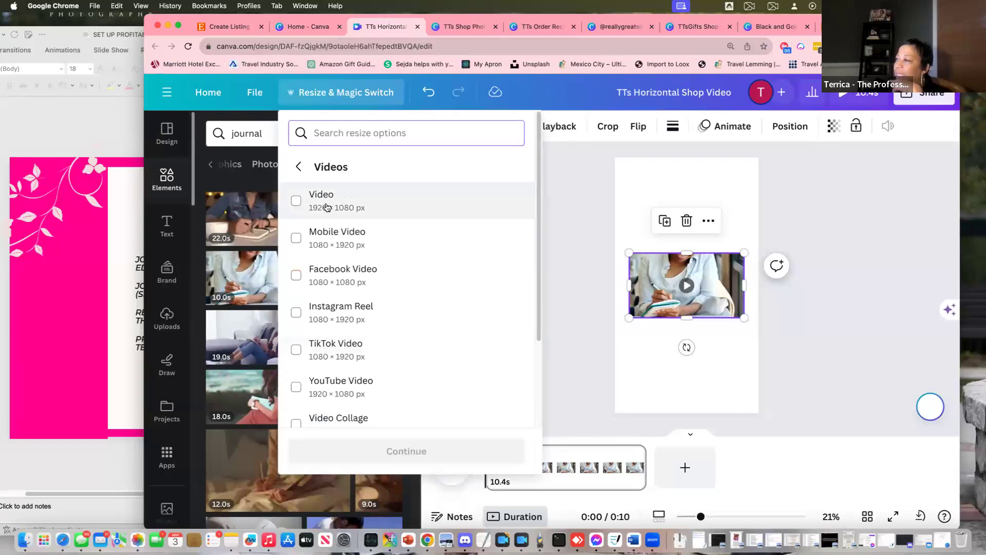
{"action": "left_click", "coordinate": [326, 207]}
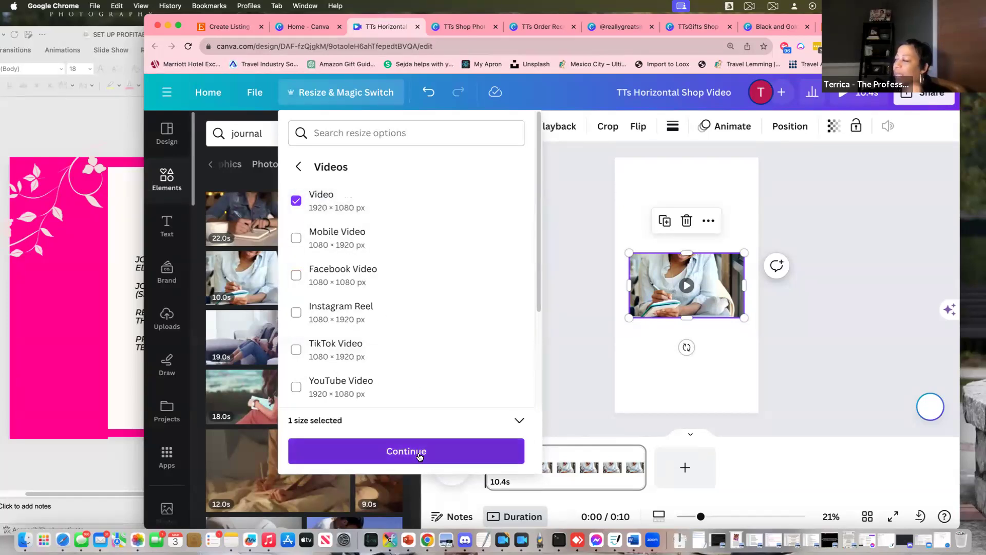
{"action": "left_click", "coordinate": [419, 457]}
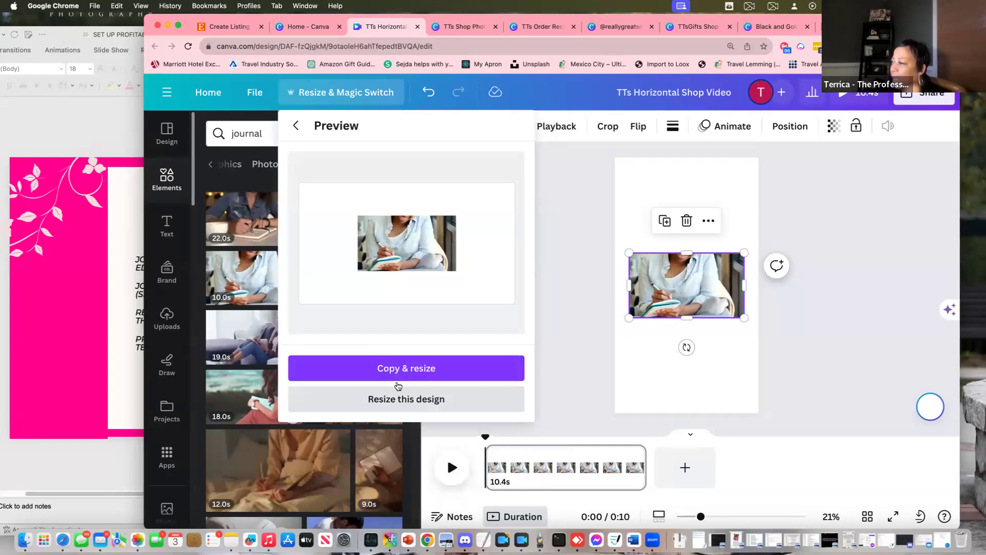
{"action": "left_click", "coordinate": [396, 370]}
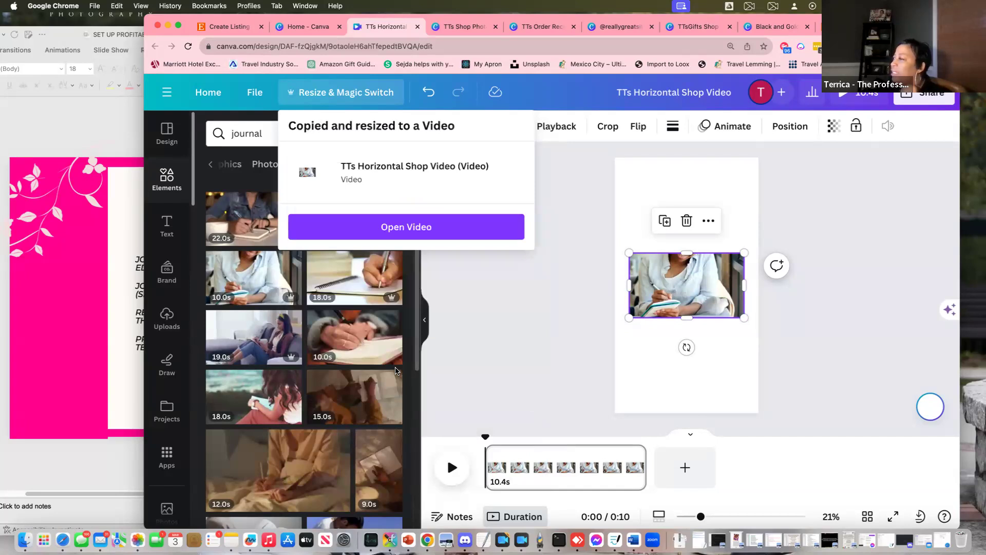
{"action": "left_click", "coordinate": [379, 236]}
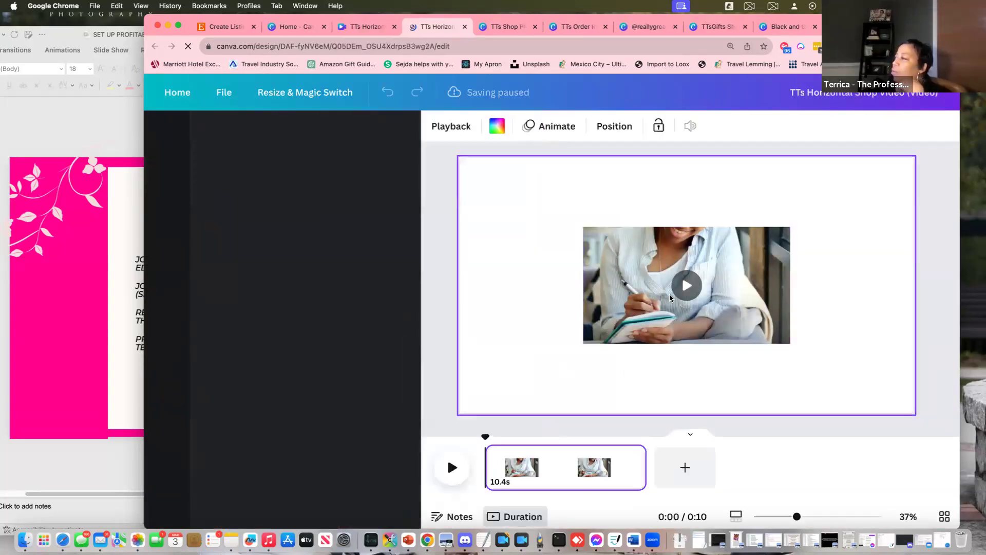
Make the writing video the page background and rename the copy 'TTs Vertical Shop Video (Video)'
{"action": "right_click", "coordinate": [642, 277]}
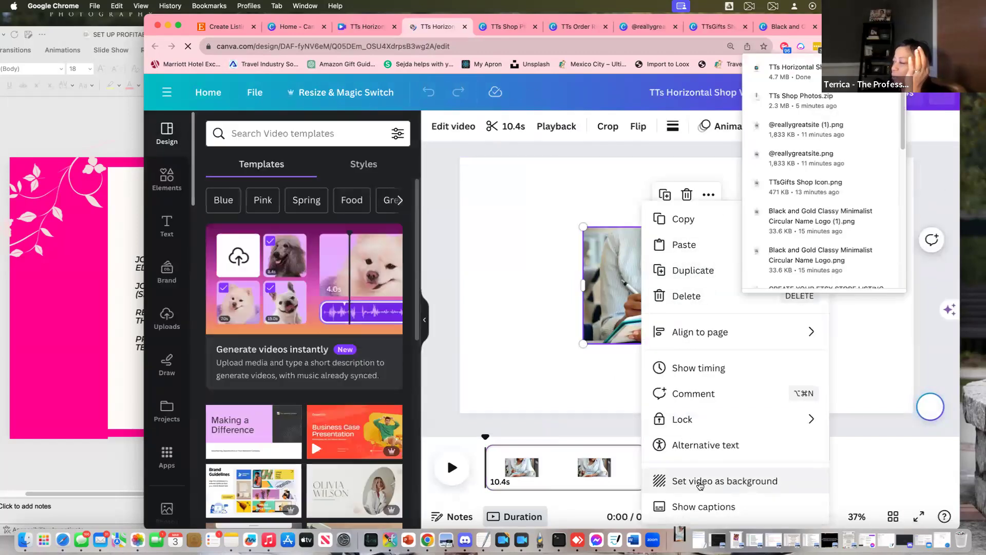
{"action": "left_click", "coordinate": [699, 482]}
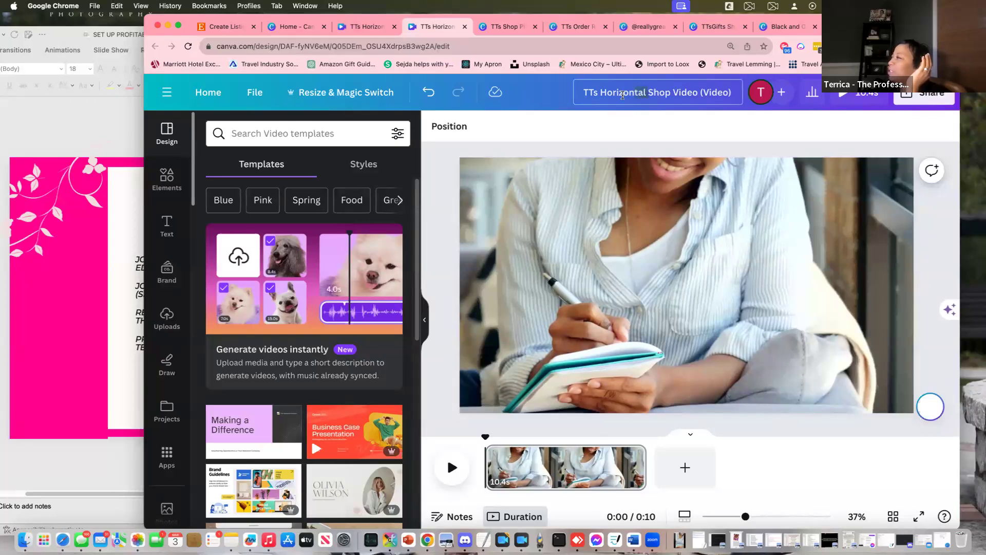
{"action": "double_click", "coordinate": [601, 93]}
{"action": "type", "text": "Verticle"}
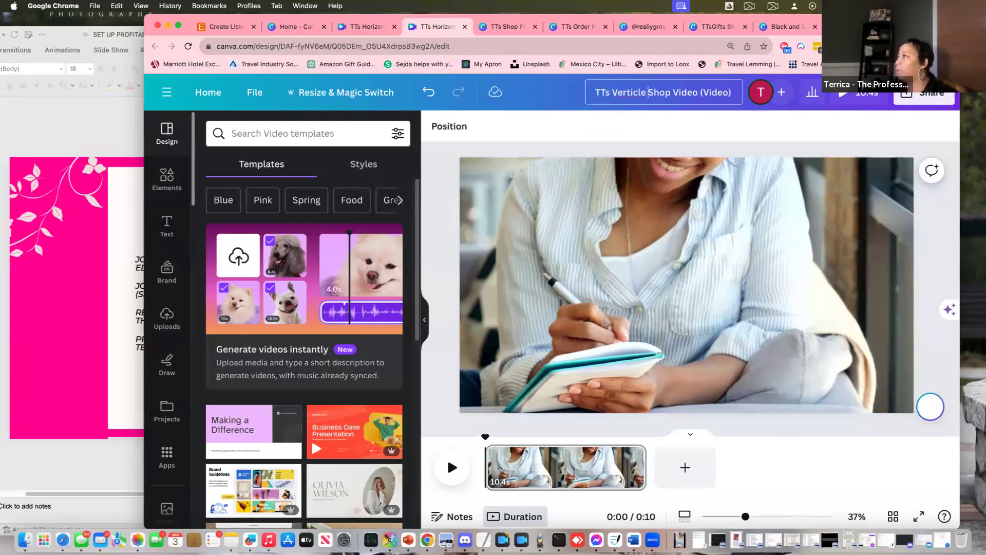
{"action": "key", "text": "BackSpace"}
{"action": "key", "text": "BackSpace"}
{"action": "key", "text": "BackSpace"}
{"action": "type", "text": "al"}
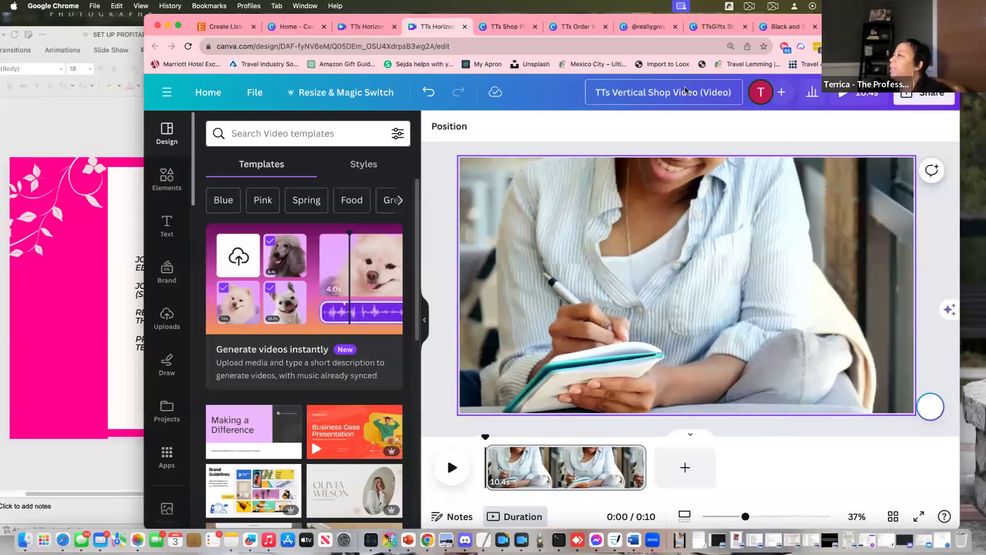
Start the 1080p MP4 download of the renamed video copy
{"action": "left_click", "coordinate": [925, 94]}
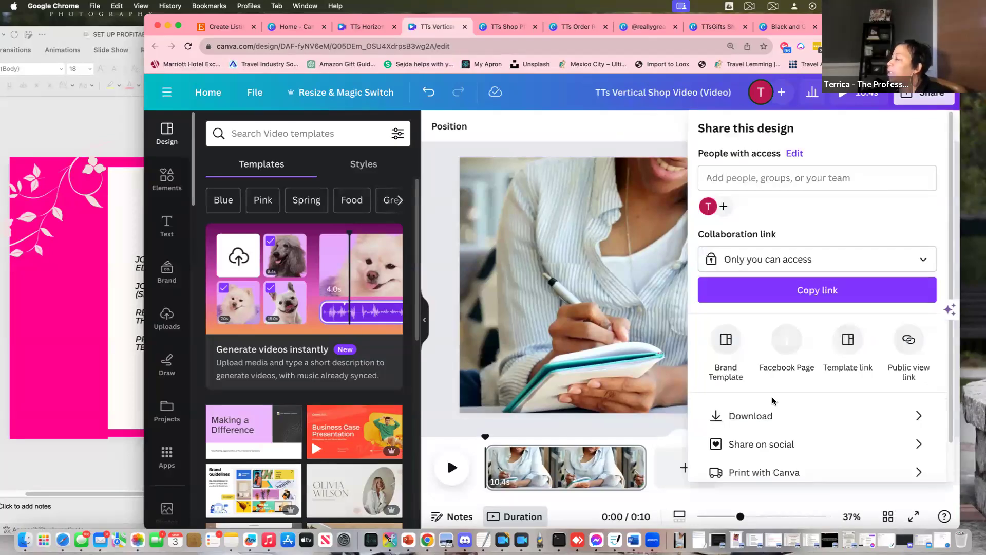
{"action": "left_click", "coordinate": [767, 414]}
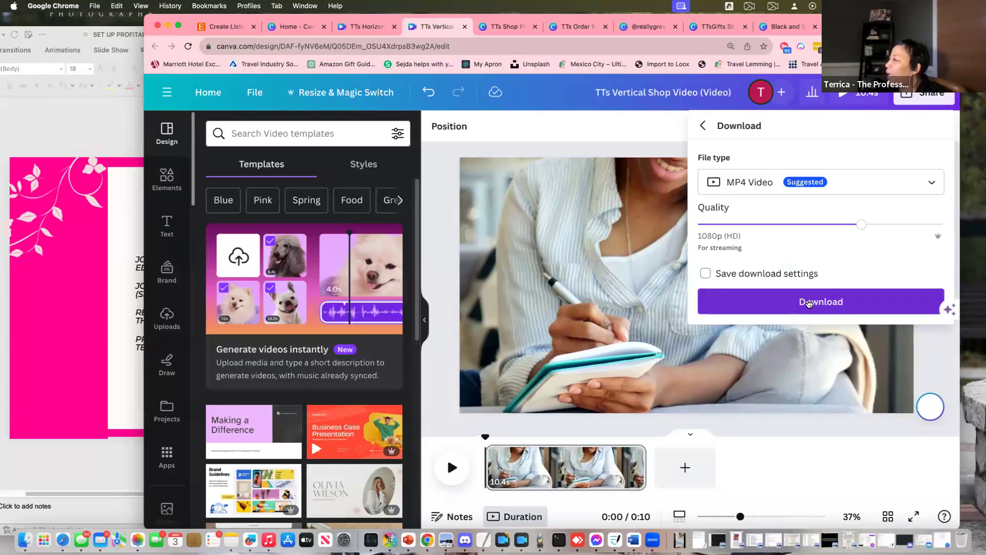
{"action": "left_click", "coordinate": [809, 303]}
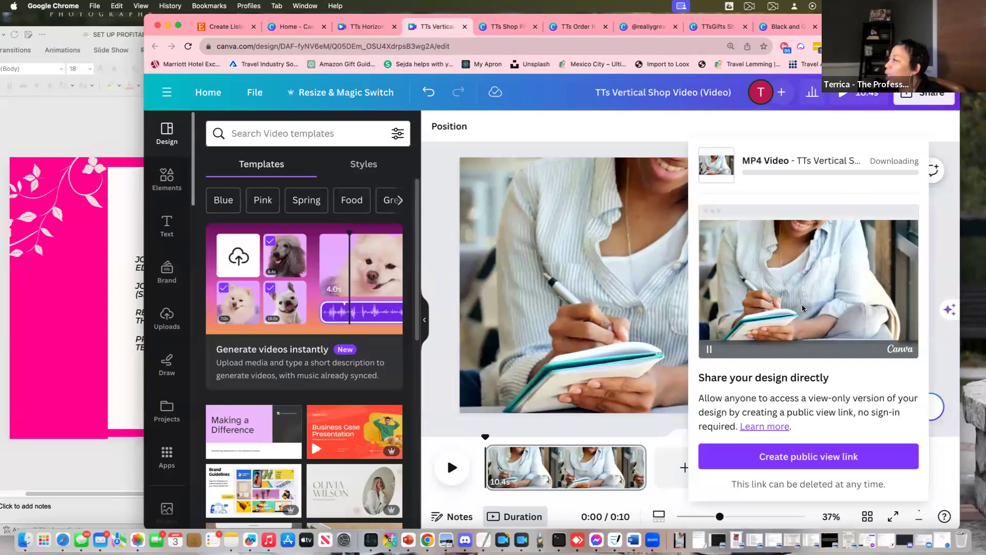
{"action": "left_click", "coordinate": [113, 417]}
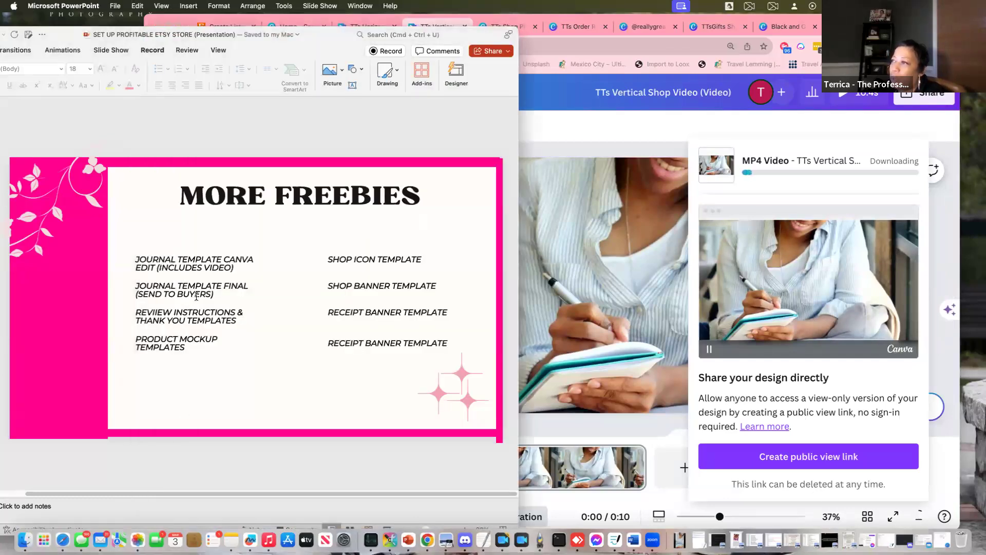
Show the Asset Checklist slide in PowerPoint with its window moved left beside Canva
{"action": "scroll", "coordinate": [196, 296], "scroll_direction": "up", "scroll_amount": 8}
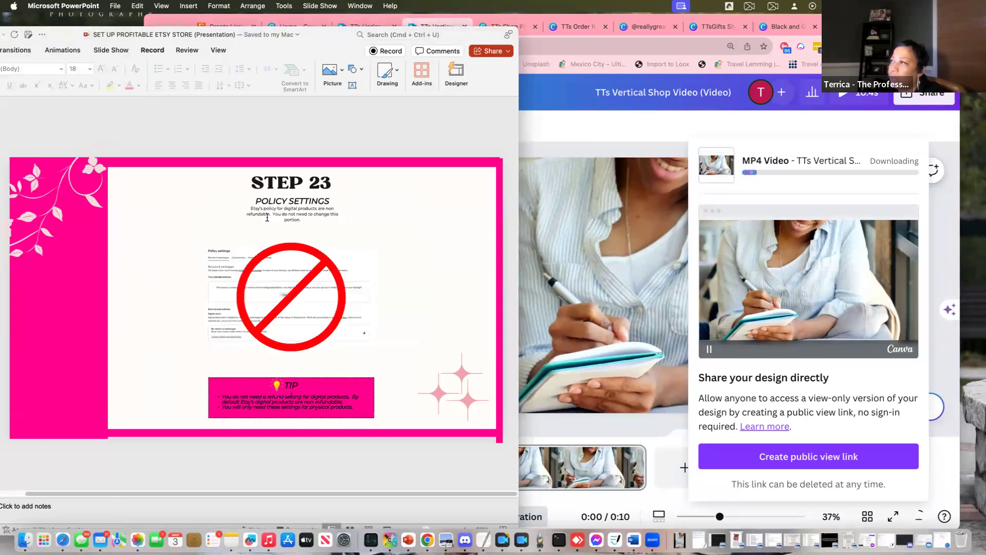
{"action": "scroll", "coordinate": [267, 217], "scroll_direction": "down", "scroll_amount": 3}
{"action": "key", "text": "super+m"}
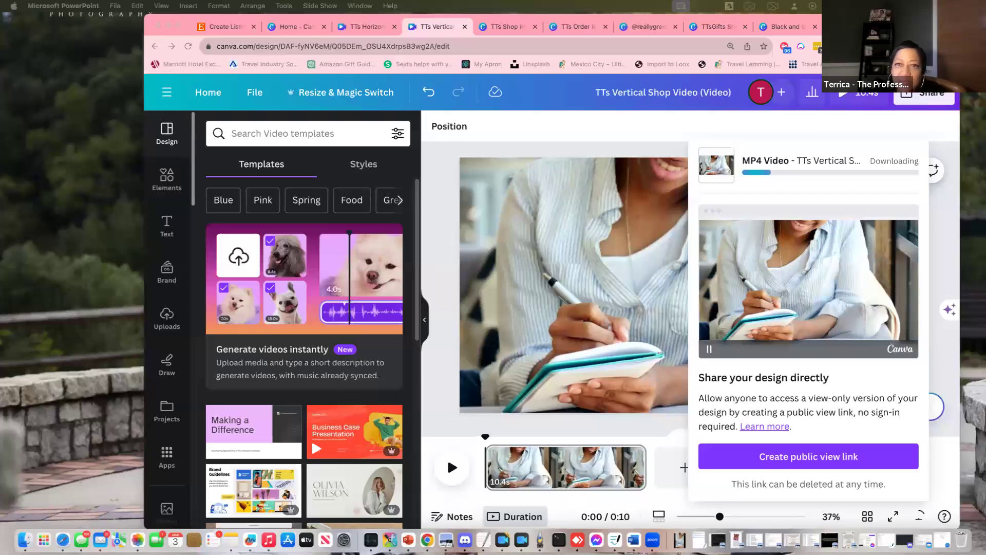
{"action": "left_click", "coordinate": [408, 539]}
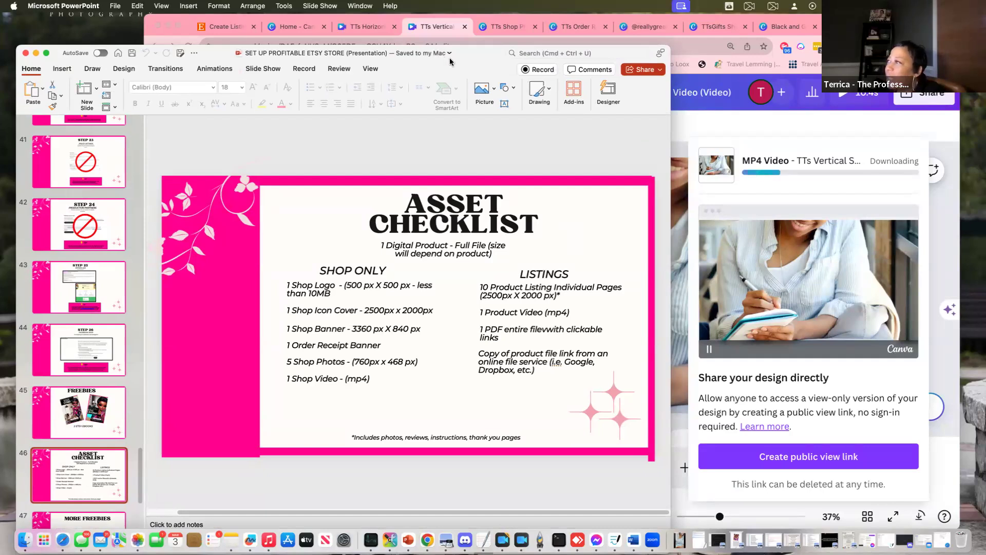
{"action": "left_click_drag", "start_coordinate": [467, 57], "coordinate": [314, 74]}
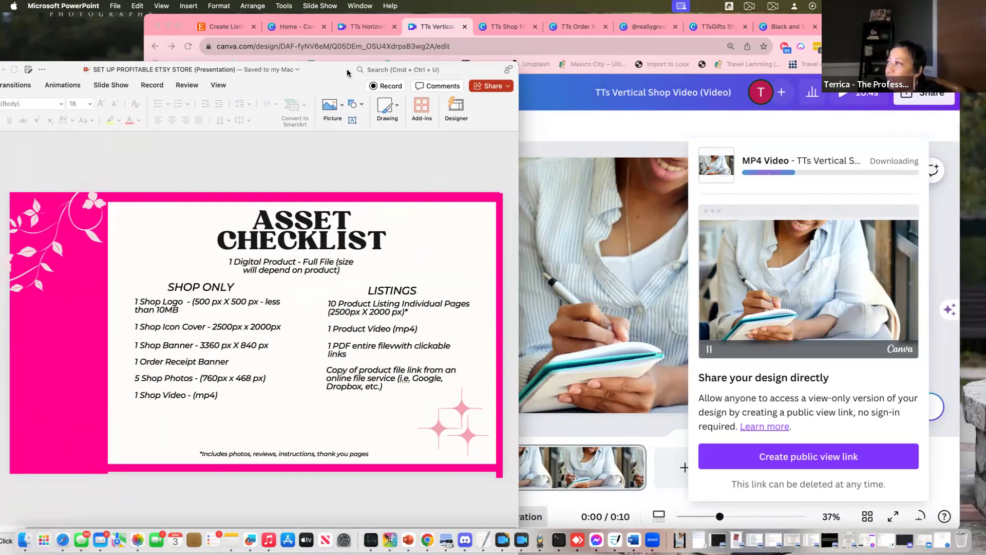
{"action": "left_click_drag", "start_coordinate": [326, 71], "coordinate": [320, 72]}
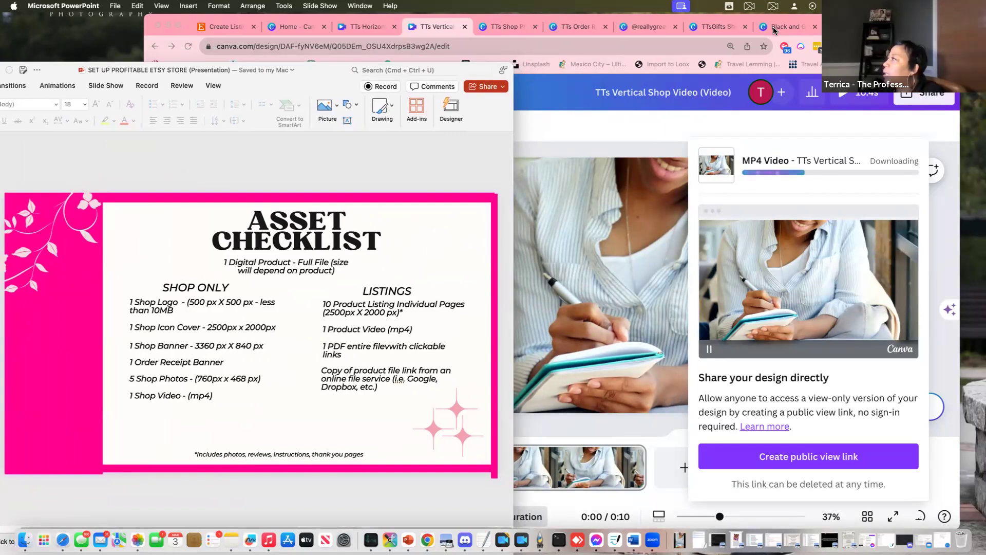
{"action": "left_click", "coordinate": [815, 28]}
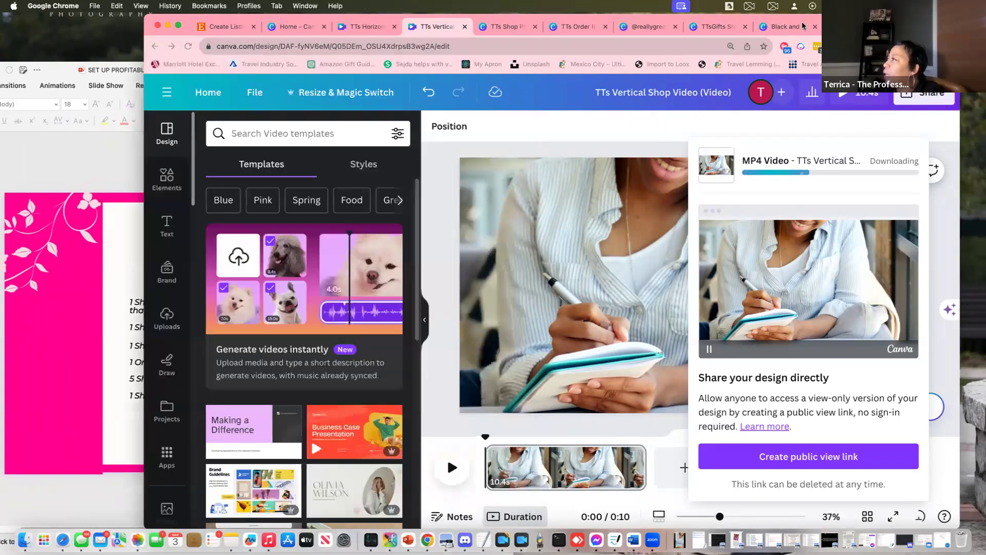
Close the shop icon, receipt, banner, photos, and vertical and horizontal video design tabs
{"action": "left_click", "coordinate": [746, 27]}
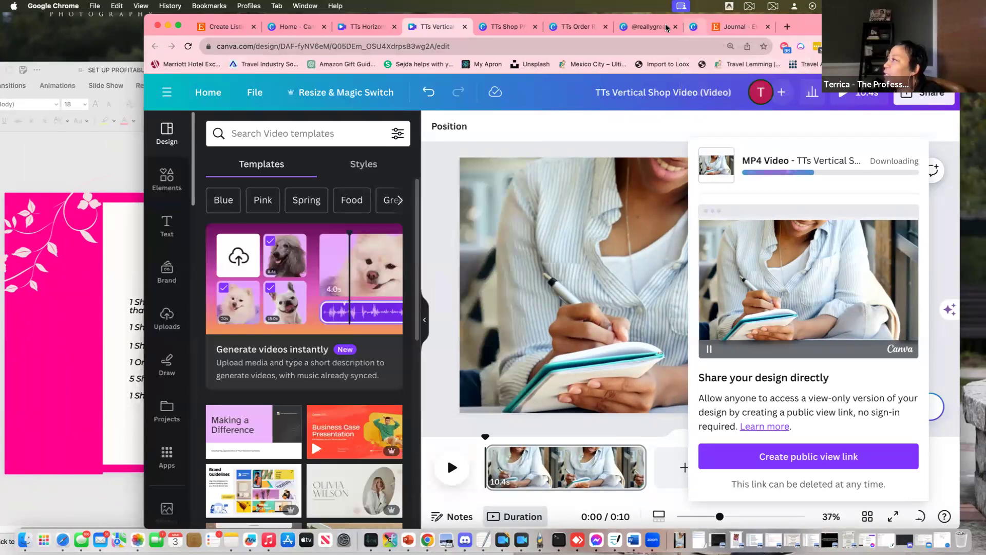
{"action": "left_click", "coordinate": [605, 26]}
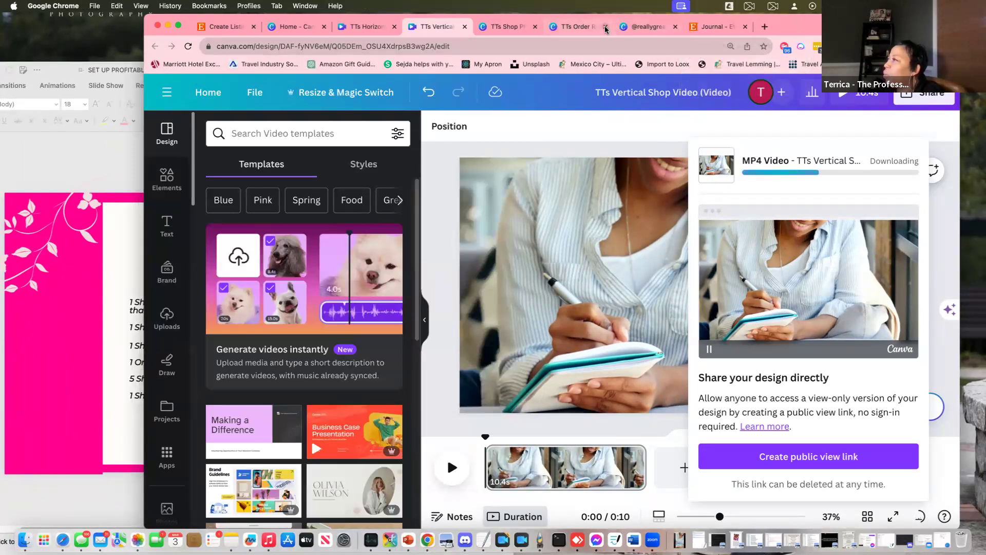
{"action": "left_click", "coordinate": [605, 26]}
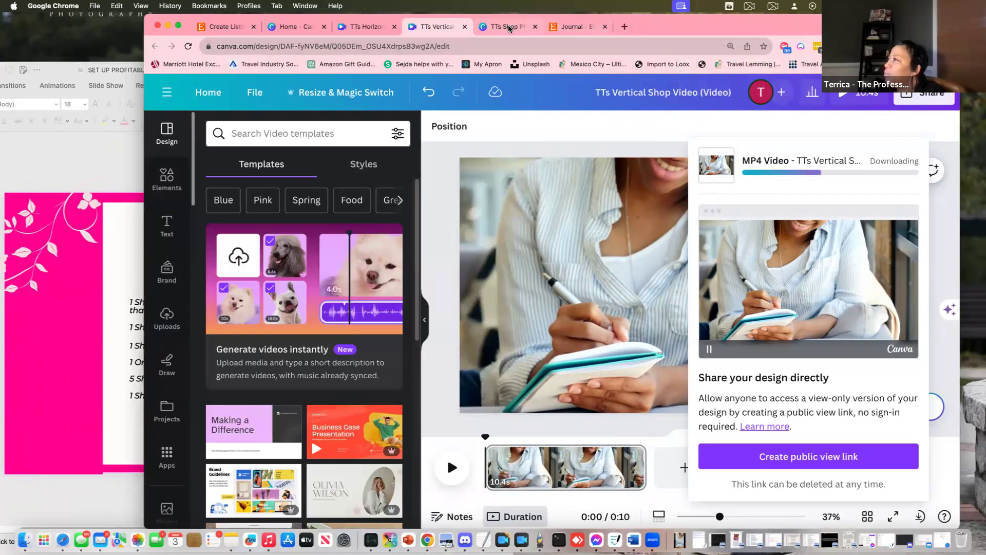
{"action": "left_click", "coordinate": [534, 27]}
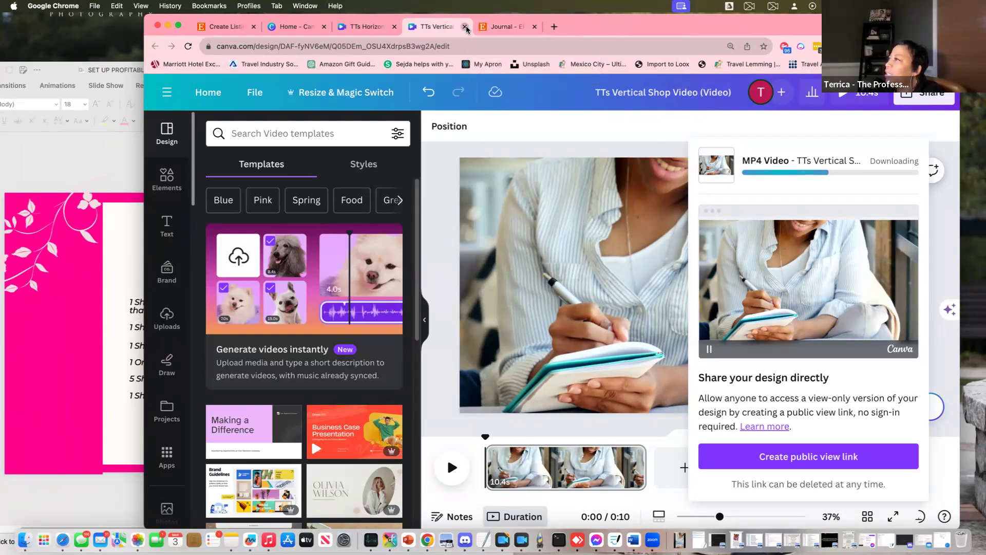
{"action": "left_click", "coordinate": [465, 27]}
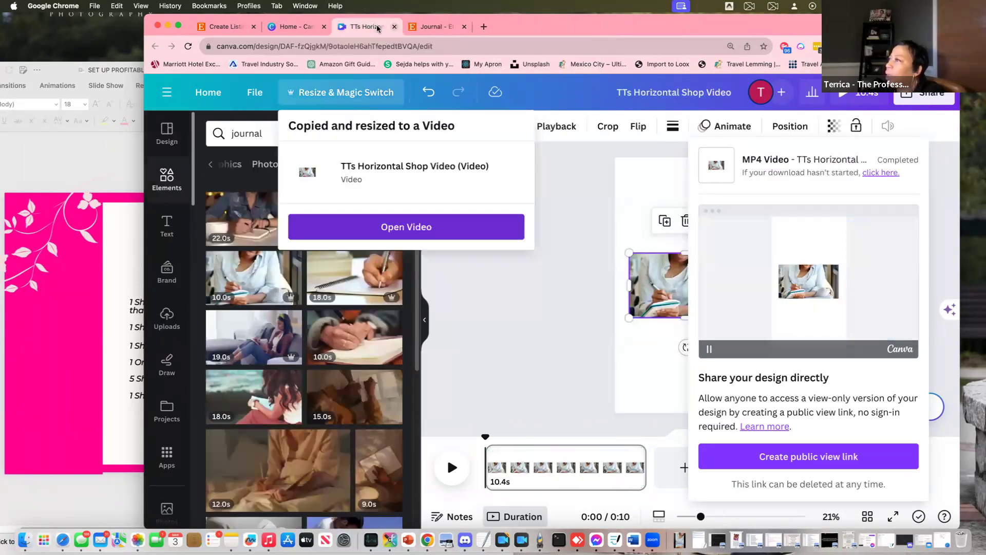
{"action": "left_click", "coordinate": [394, 27]}
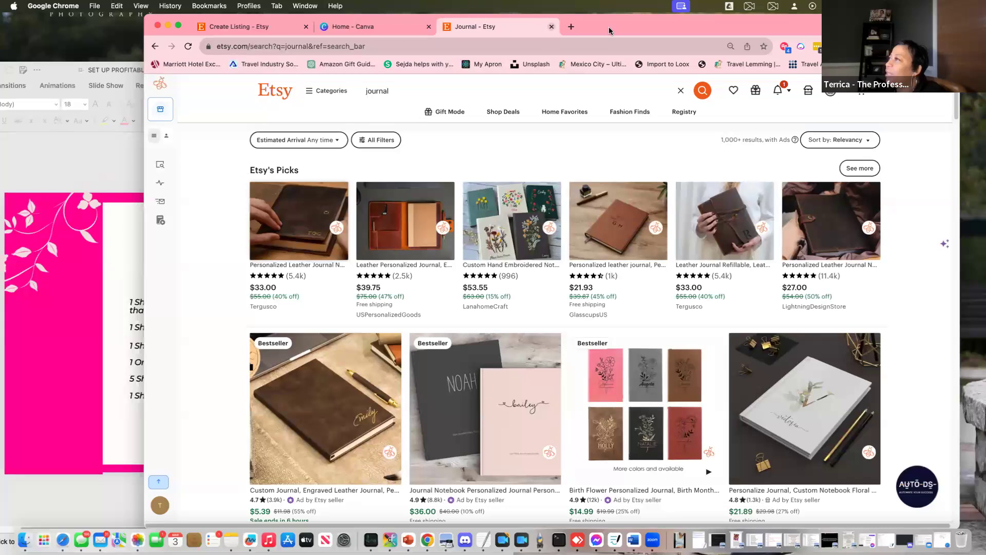
Arrange the browser and the asset checklist slide side by side
{"action": "left_click_drag", "start_coordinate": [667, 32], "coordinate": [780, 32]}
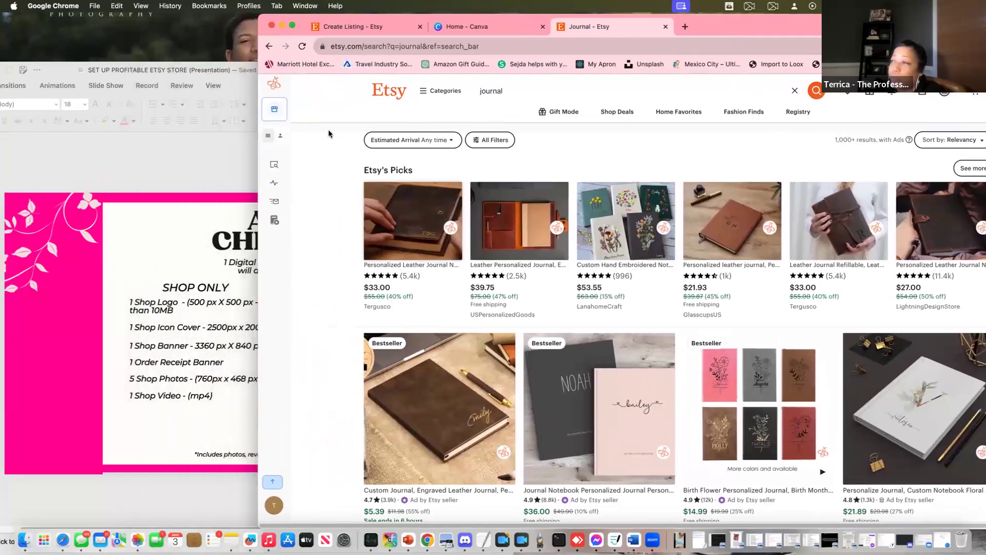
{"action": "mouse_move", "coordinate": [291, 305]}
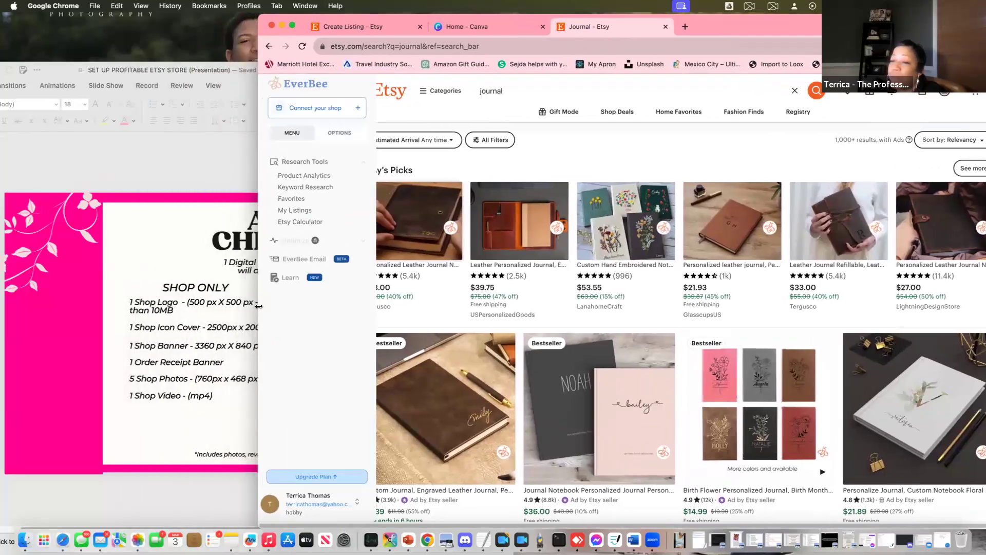
{"action": "left_click_drag", "start_coordinate": [291, 305], "coordinate": [370, 323]}
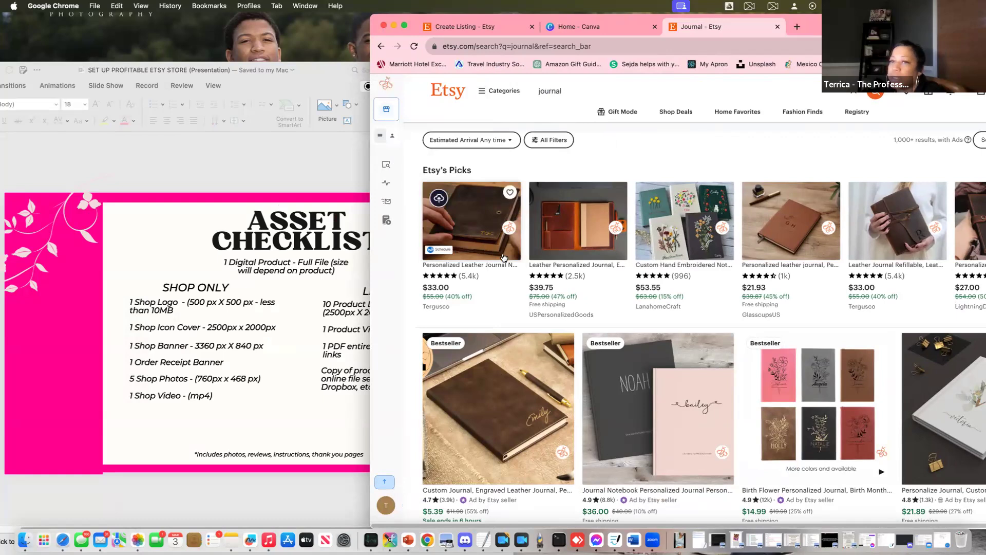
{"action": "mouse_move", "coordinate": [373, 329]}
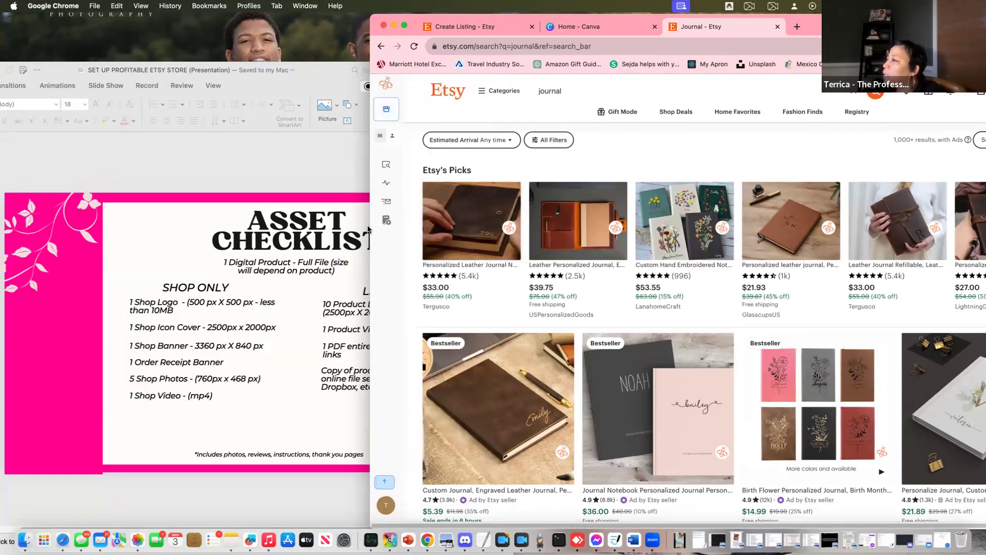
{"action": "left_click", "coordinate": [296, 162]}
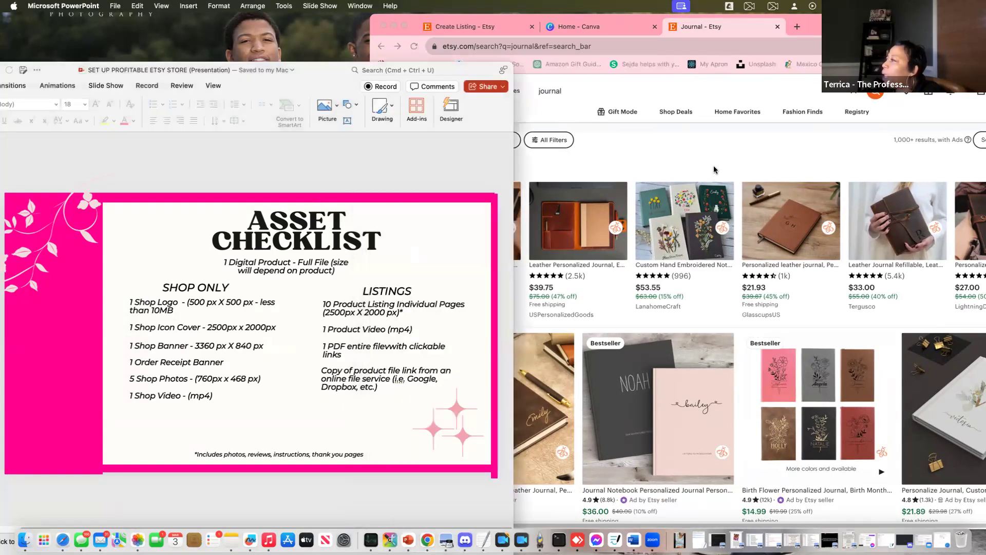
Review the Etsy journal search results, then go to the Canva home page
{"action": "left_click", "coordinate": [714, 169]}
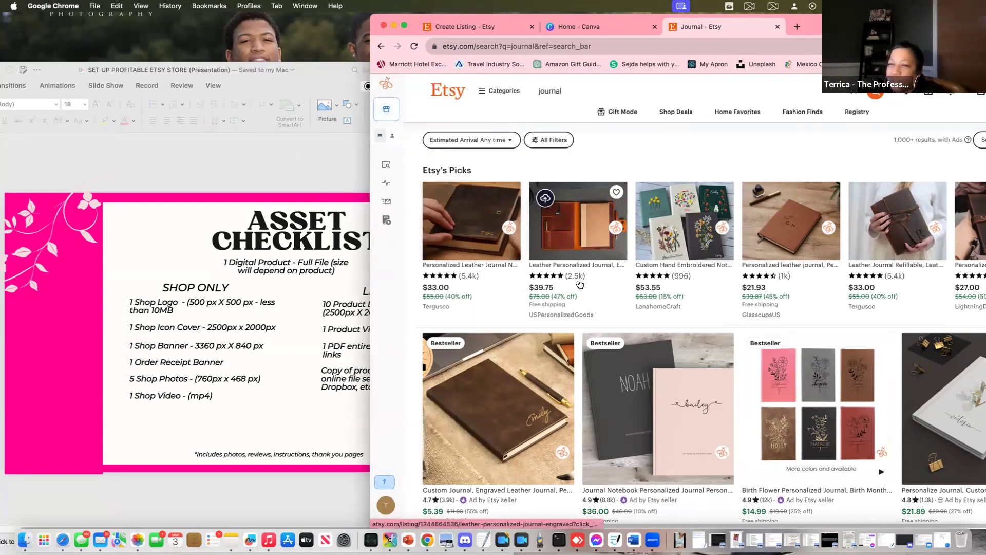
{"action": "scroll", "coordinate": [804, 297], "scroll_direction": "down", "scroll_amount": 1}
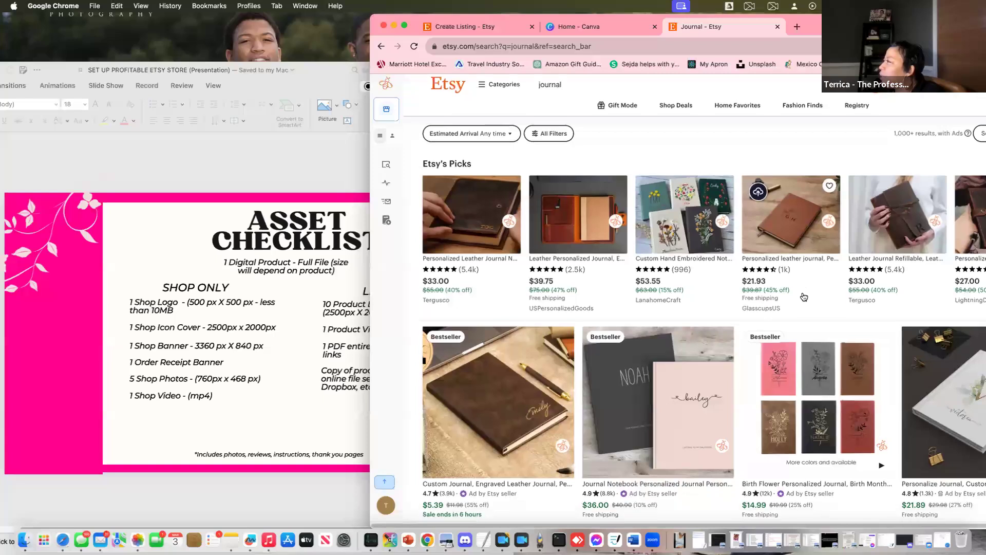
{"action": "scroll", "coordinate": [804, 296], "scroll_direction": "down", "scroll_amount": 3}
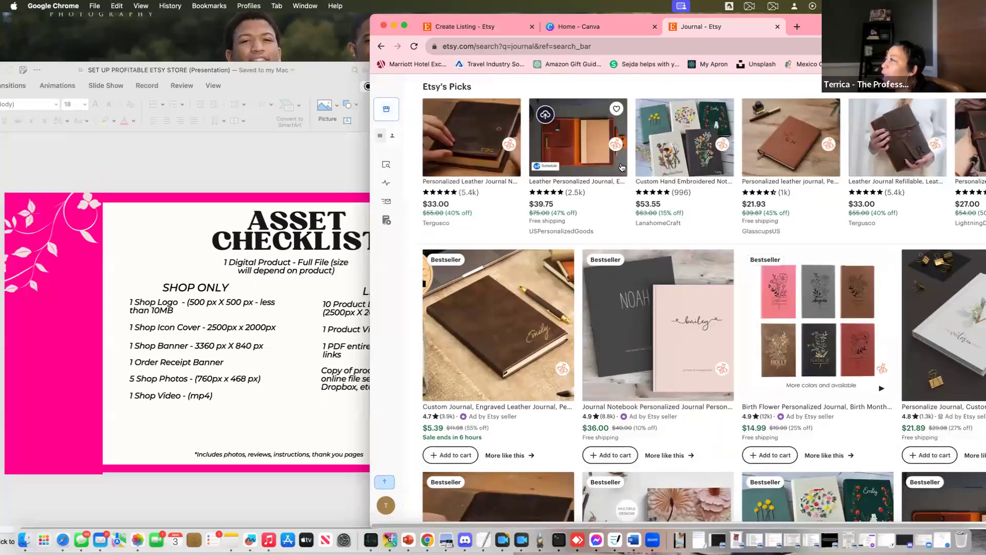
{"action": "scroll", "coordinate": [463, 257], "scroll_direction": "up", "scroll_amount": 4}
{"action": "left_click", "coordinate": [590, 26]}
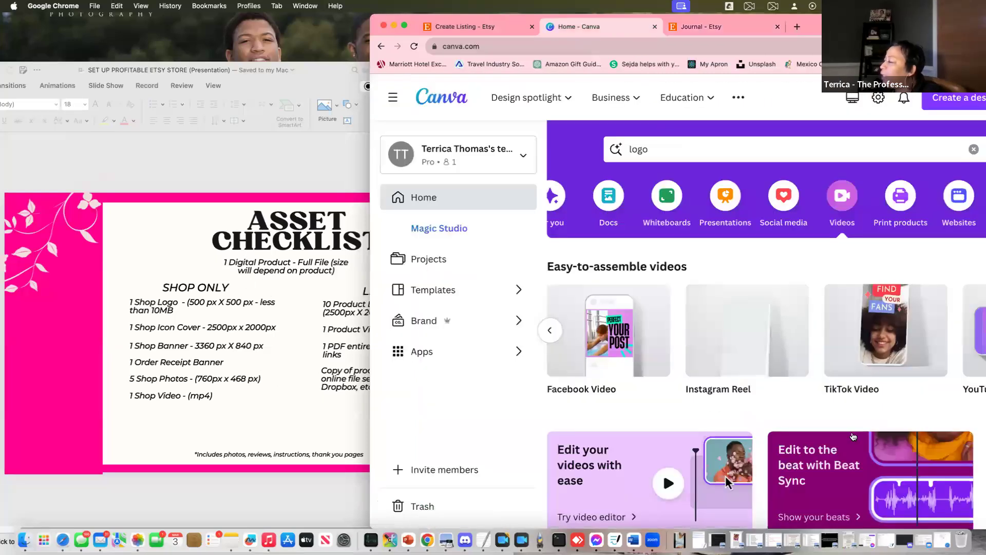
Move the checklist presentation further left and open Canva's Projects page
{"action": "scroll", "coordinate": [725, 475], "scroll_direction": "down", "scroll_amount": 6}
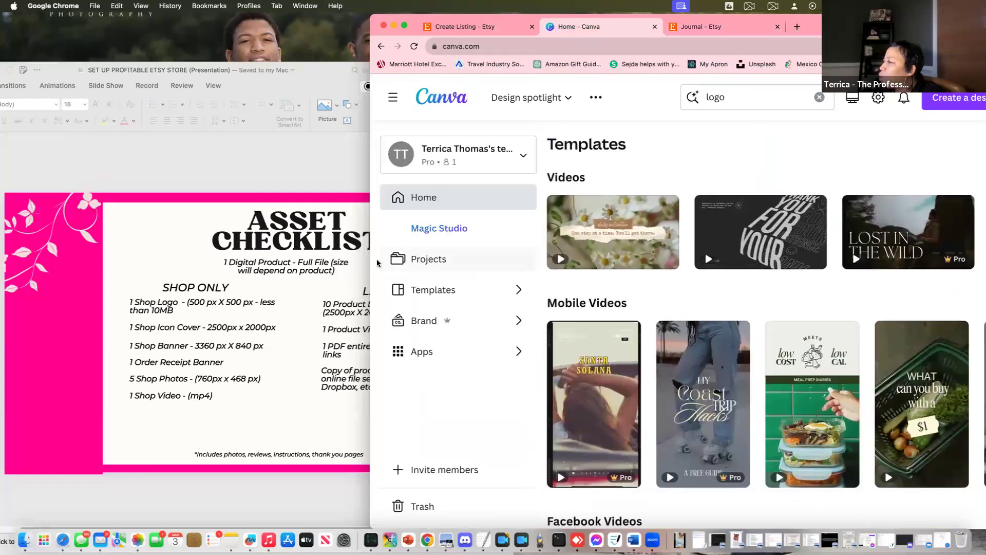
{"action": "left_click", "coordinate": [281, 166]}
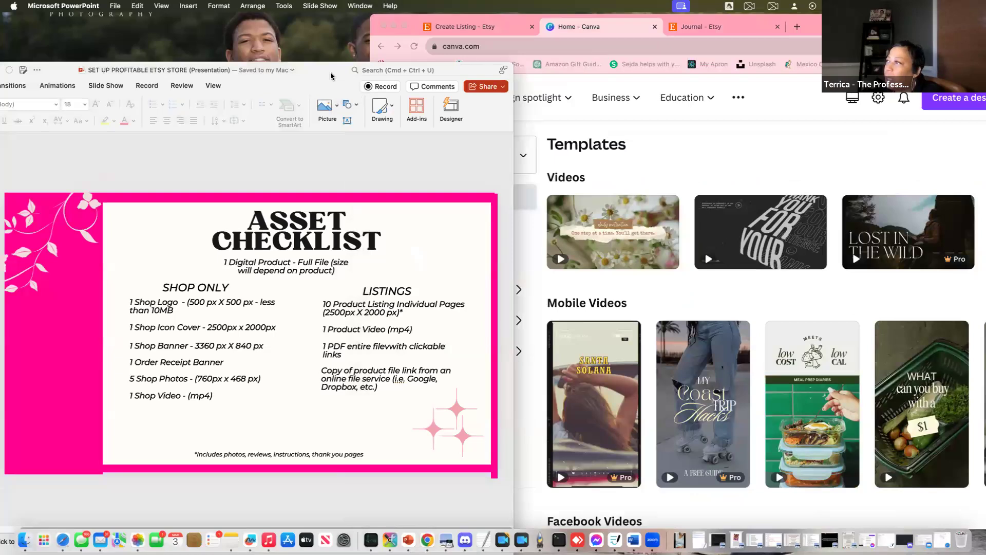
{"action": "left_click_drag", "start_coordinate": [287, 74], "coordinate": [162, 74]}
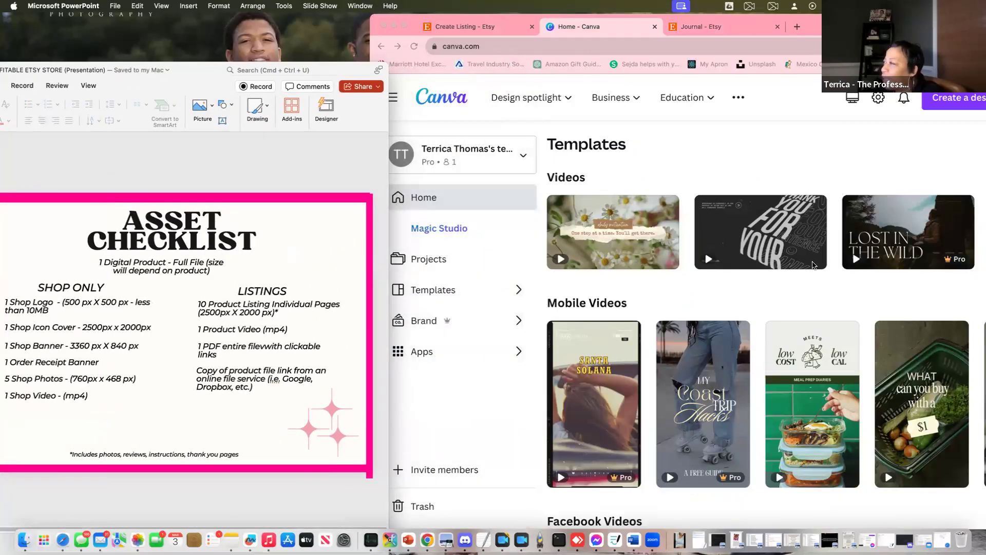
{"action": "left_click", "coordinate": [431, 197]}
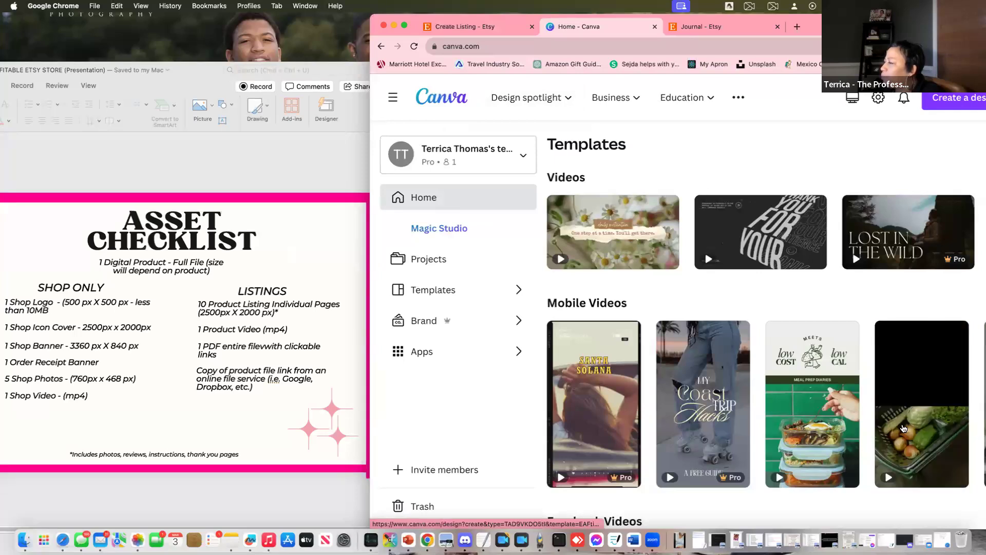
{"action": "scroll", "coordinate": [866, 322], "scroll_direction": "down", "scroll_amount": 1}
{"action": "scroll", "coordinate": [866, 323], "scroll_direction": "down", "scroll_amount": 4}
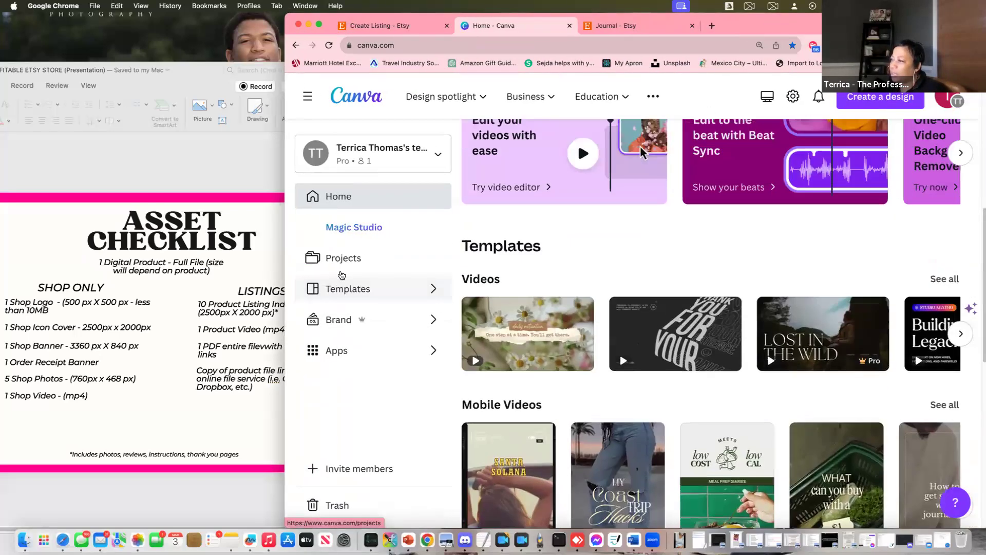
{"action": "left_click", "coordinate": [342, 258]}
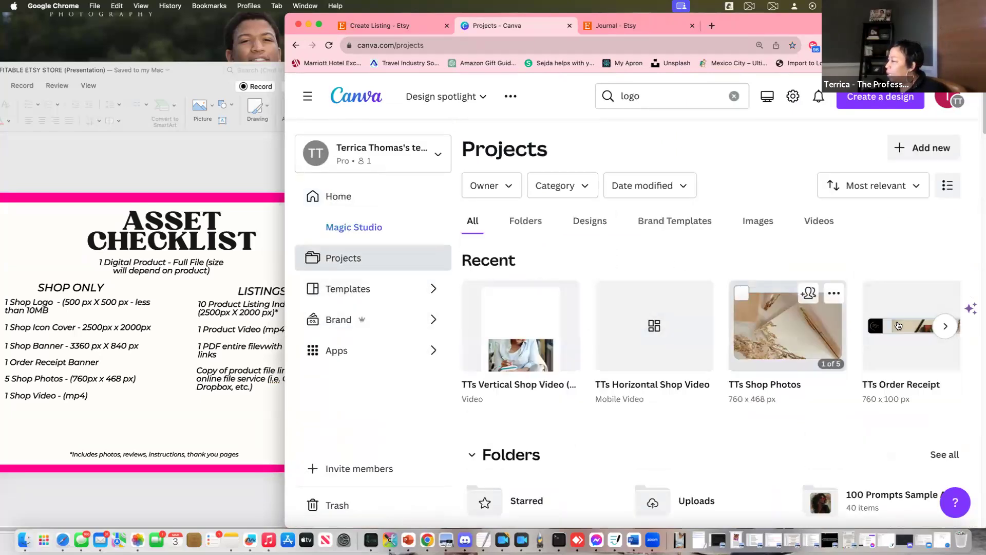
Advance the Recent designs row twice to the journal copy and shift the browser right
{"action": "left_click", "coordinate": [945, 325]}
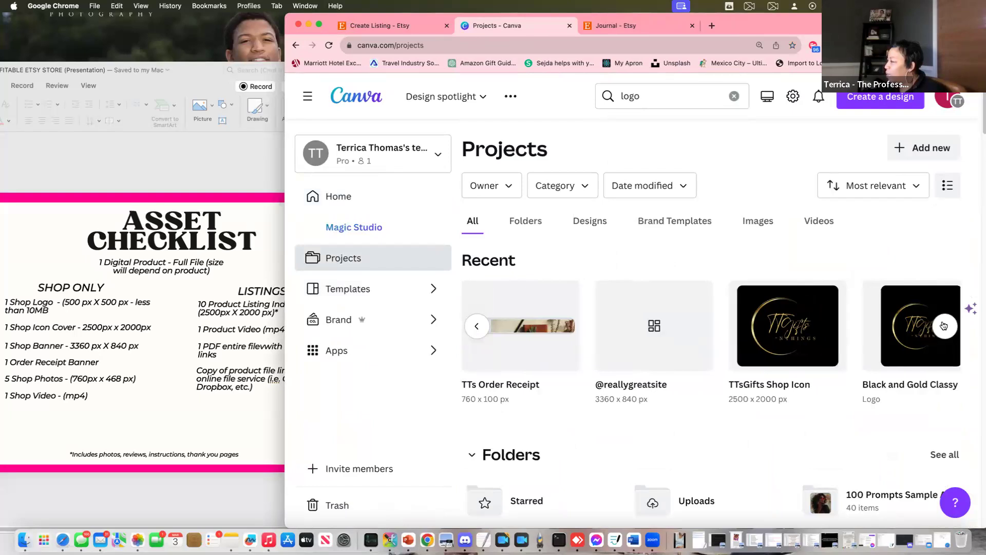
{"action": "left_click", "coordinate": [944, 325]}
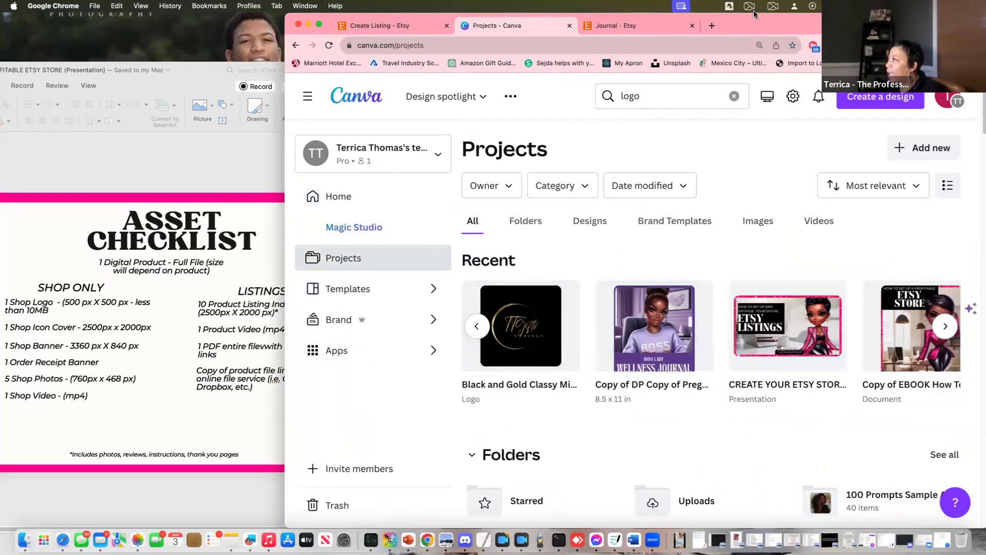
{"action": "left_click_drag", "start_coordinate": [750, 21], "coordinate": [874, 20]}
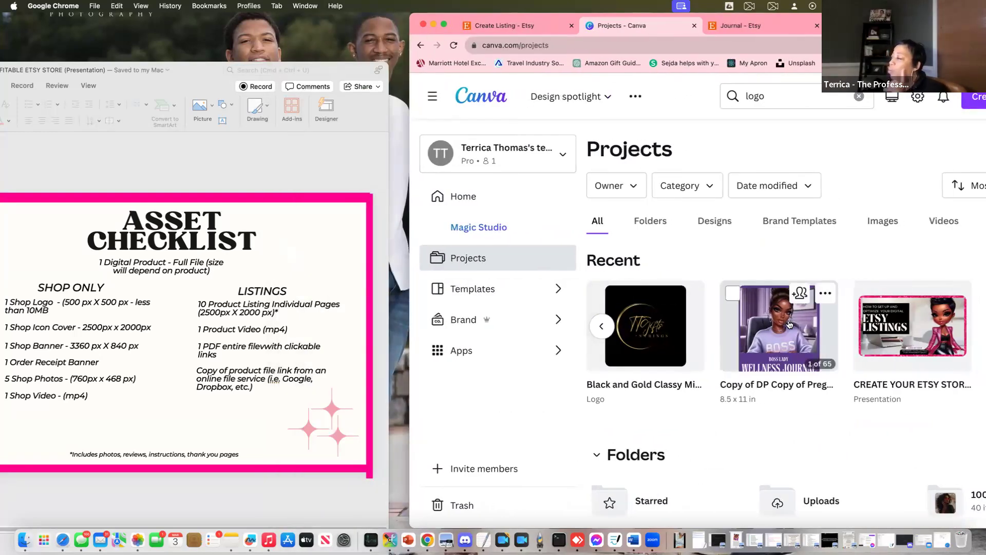
Open the copied pregnancy journal design and show all its pages in grid view
{"action": "left_click", "coordinate": [779, 353]}
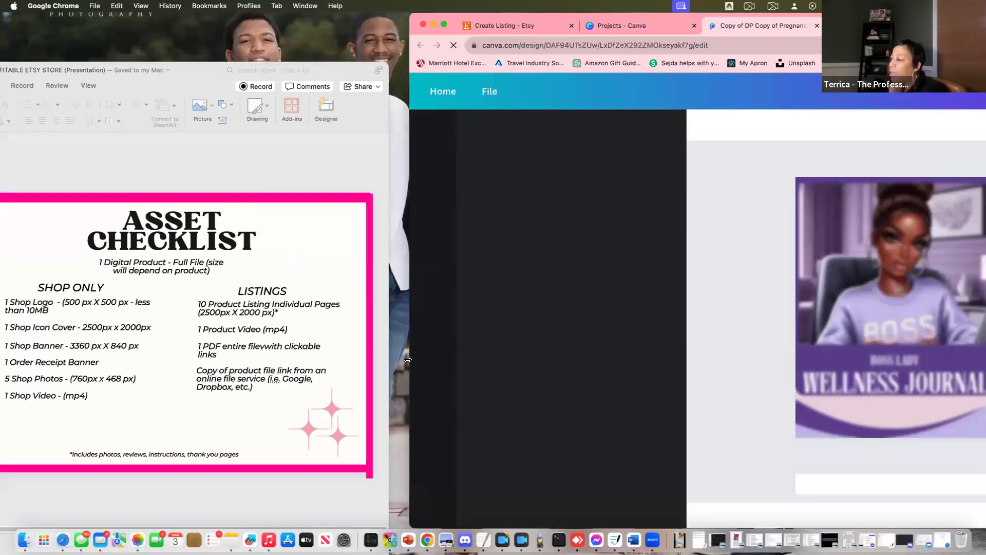
{"action": "left_click_drag", "start_coordinate": [408, 359], "coordinate": [332, 359]}
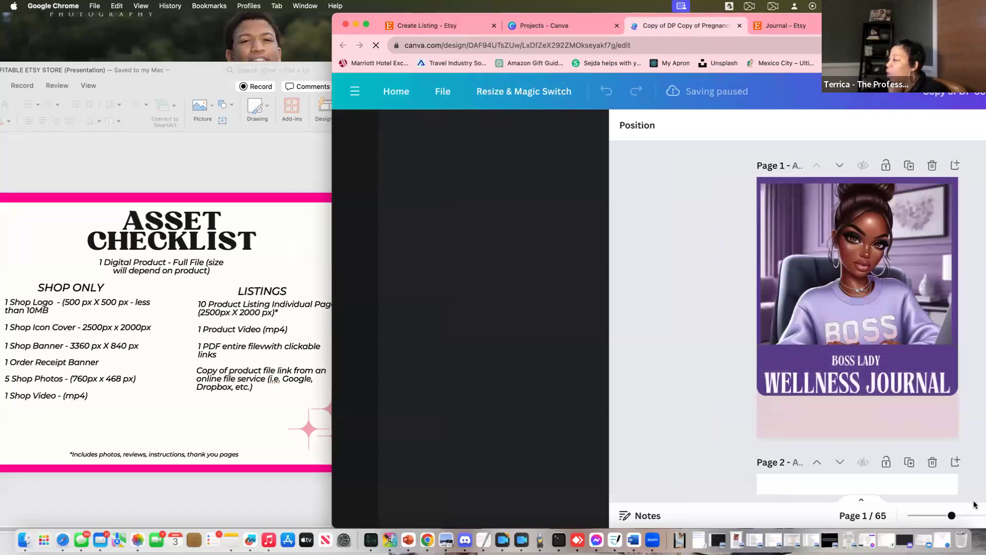
{"action": "left_click_drag", "start_coordinate": [514, 16], "coordinate": [346, 16]}
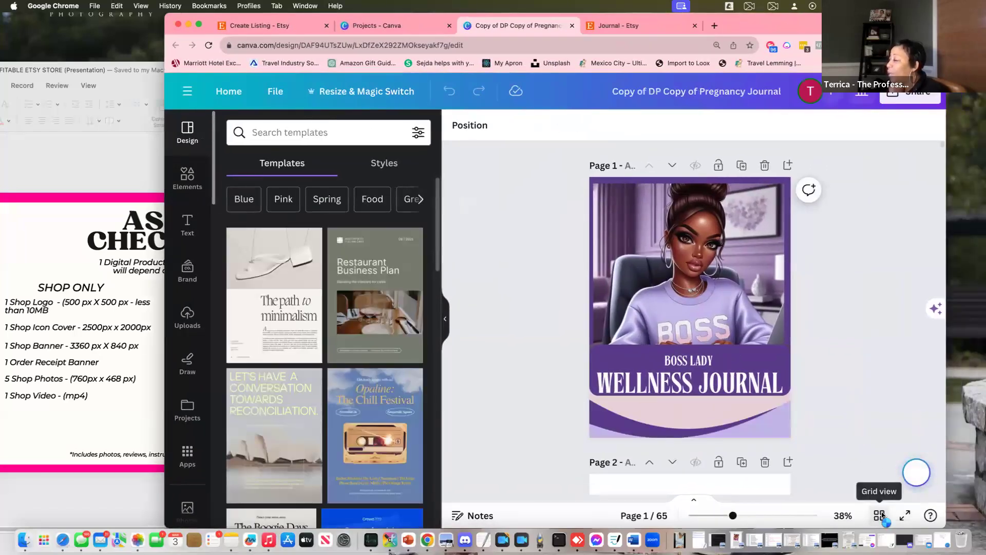
{"action": "left_click", "coordinate": [879, 515]}
Select and delete two blocks of ten extra week pages after page 10
{"action": "scroll", "coordinate": [362, 345], "scroll_direction": "down", "scroll_amount": 3}
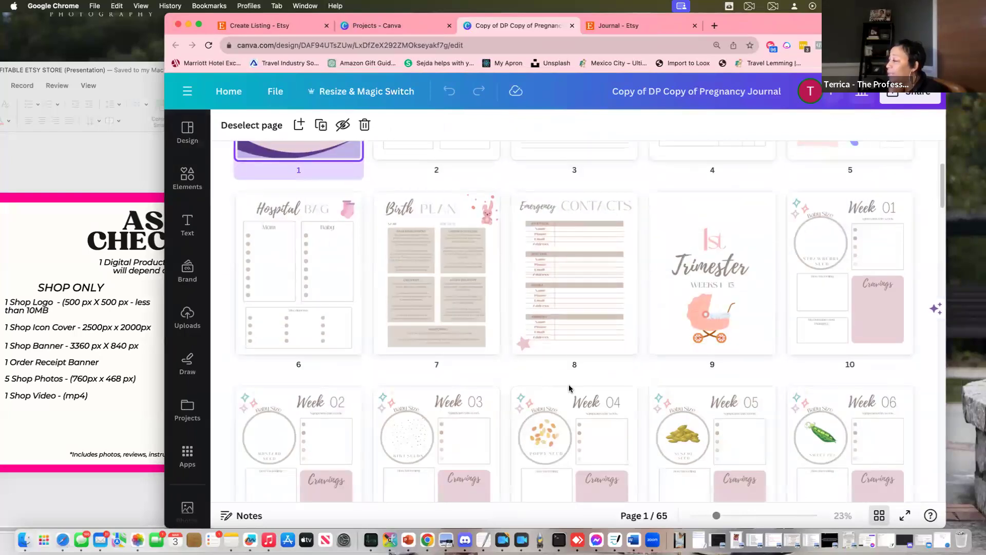
{"action": "left_click_drag", "start_coordinate": [362, 389], "coordinate": [801, 354]}
{"action": "scroll", "coordinate": [729, 464], "scroll_direction": "down", "scroll_amount": 2}
{"action": "scroll", "coordinate": [730, 464], "scroll_direction": "down", "scroll_amount": 2}
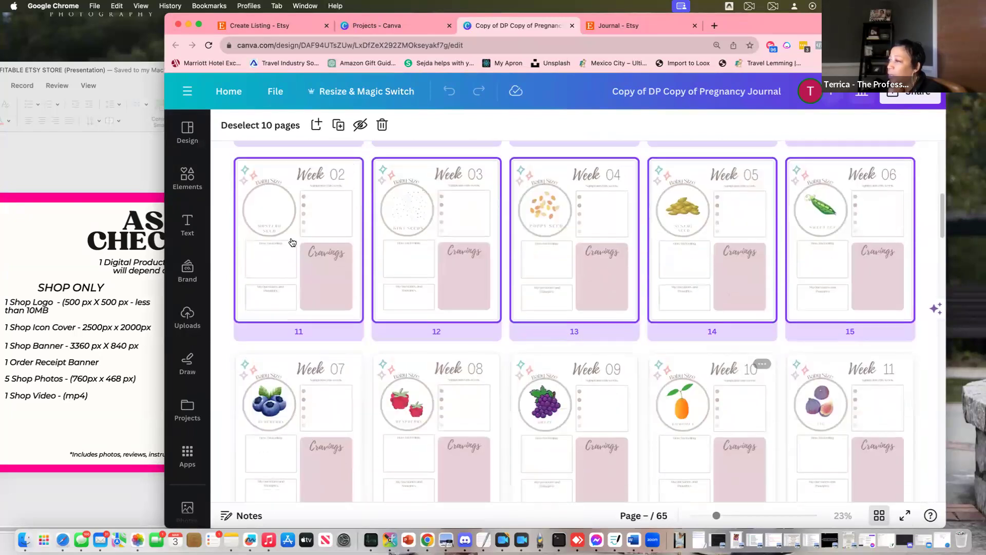
{"action": "left_click", "coordinate": [217, 167]}
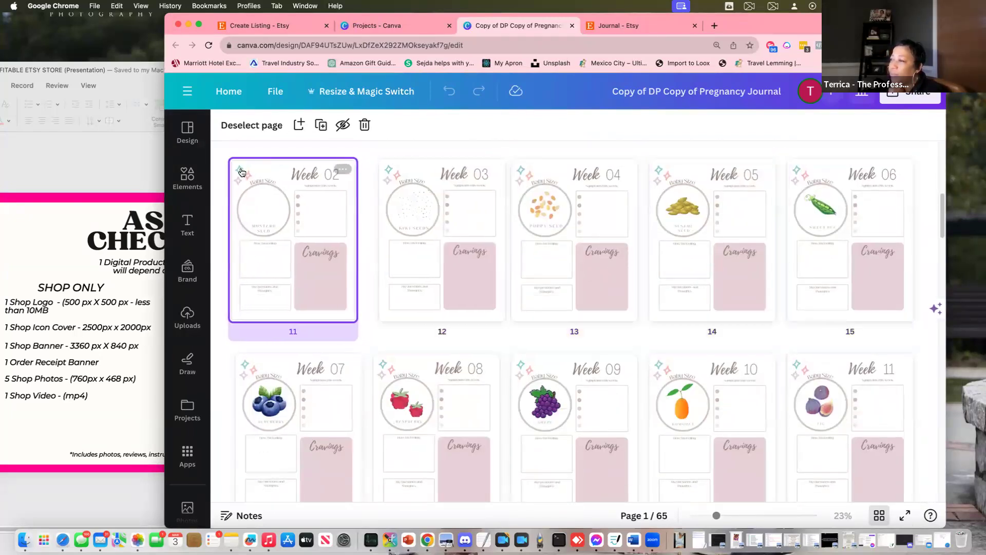
{"action": "left_click_drag", "start_coordinate": [262, 168], "coordinate": [973, 470]}
{"action": "key", "text": "Delete"}
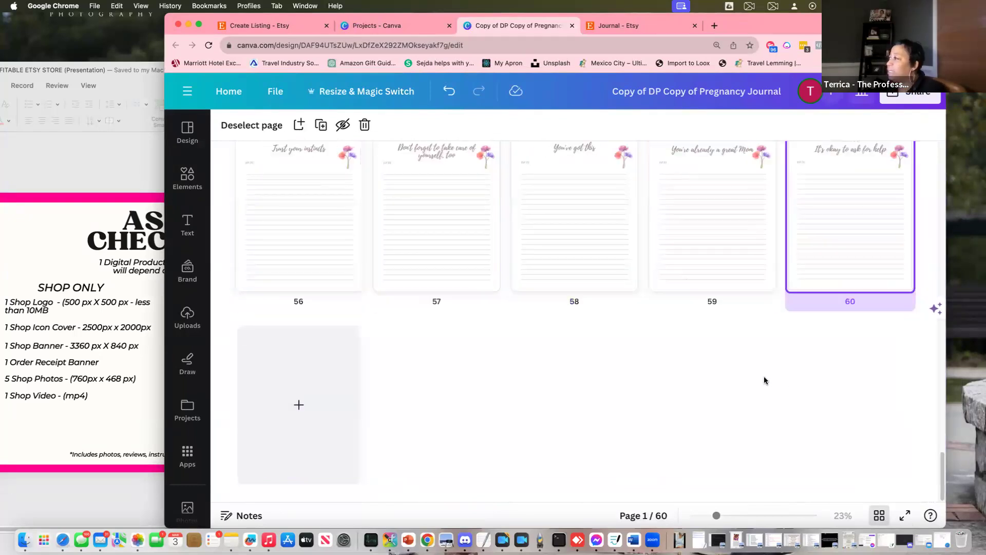
{"action": "left_click_drag", "start_coordinate": [891, 381], "coordinate": [278, 208]}
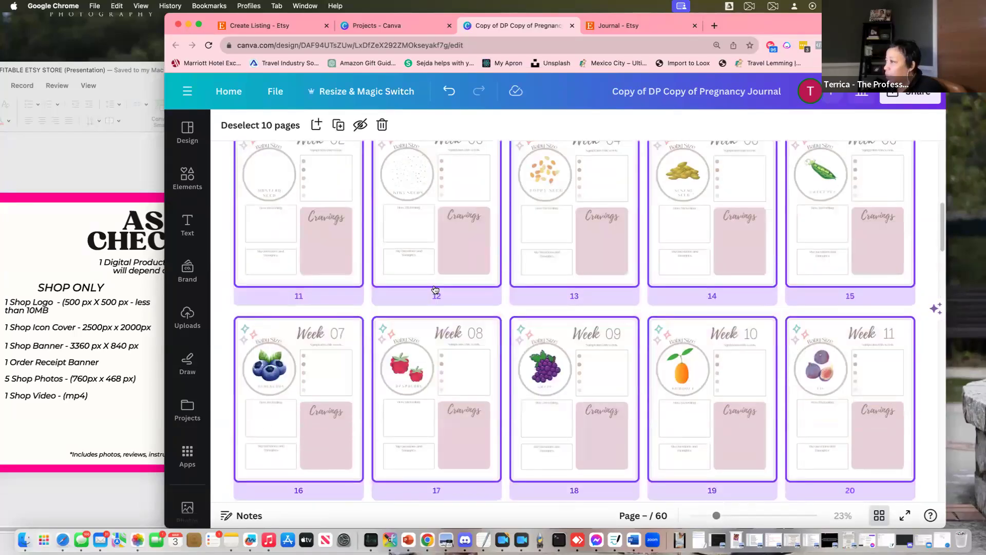
{"action": "scroll", "coordinate": [420, 303], "scroll_direction": "up", "scroll_amount": 5}
{"action": "scroll", "coordinate": [420, 304], "scroll_direction": "down", "scroll_amount": 3}
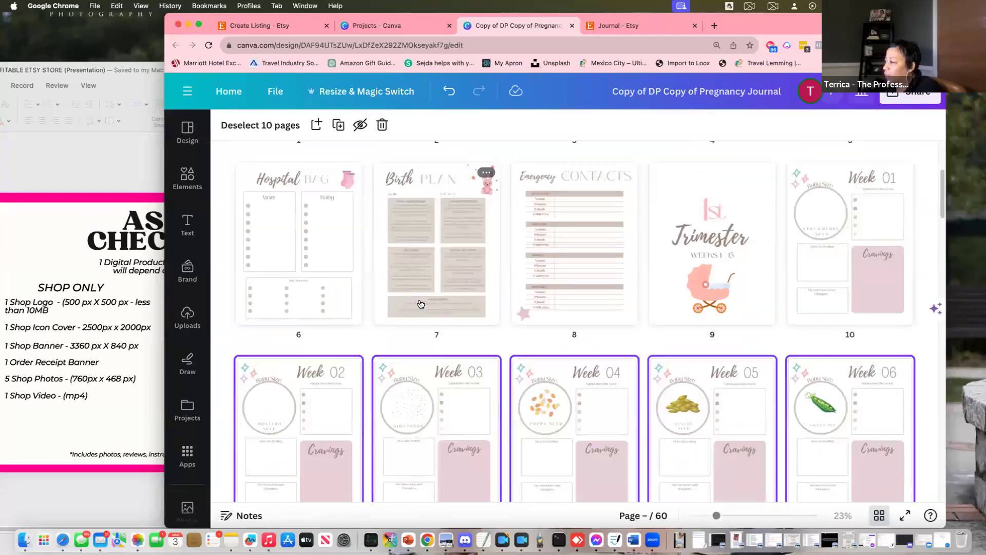
{"action": "key", "text": "Delete"}
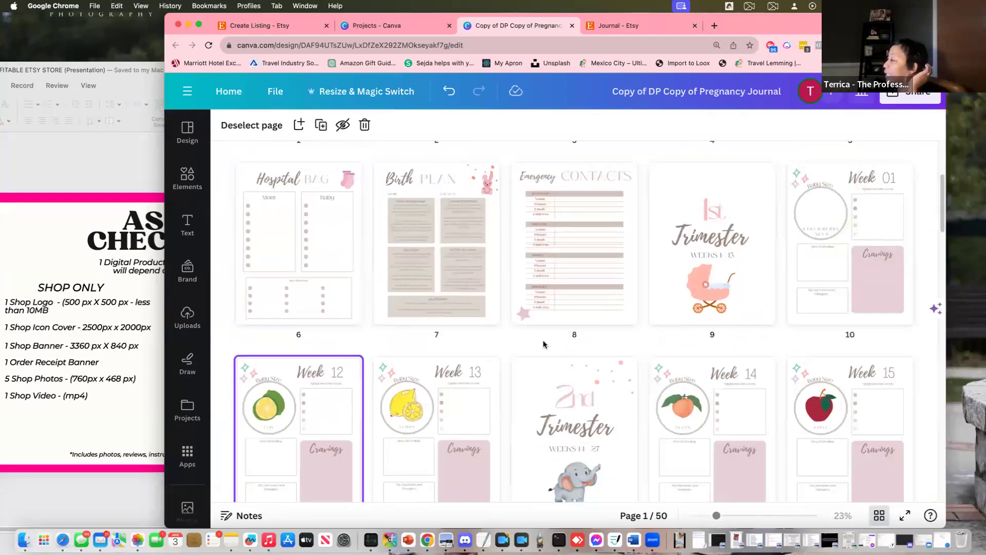
Delete pages 16–20, then pages 11–45, leaving pages 1–10 ending with Week 01
{"action": "scroll", "coordinate": [552, 337], "scroll_direction": "down", "scroll_amount": 3}
{"action": "mouse_move", "coordinate": [238, 378]}
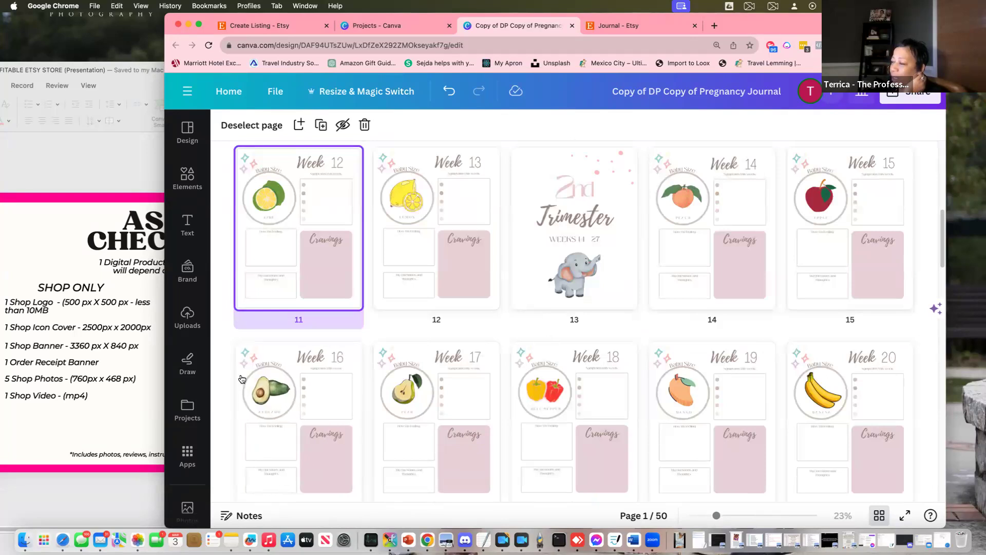
{"action": "left_click_drag", "start_coordinate": [224, 345], "coordinate": [881, 420]}
{"action": "key", "text": "Delete"}
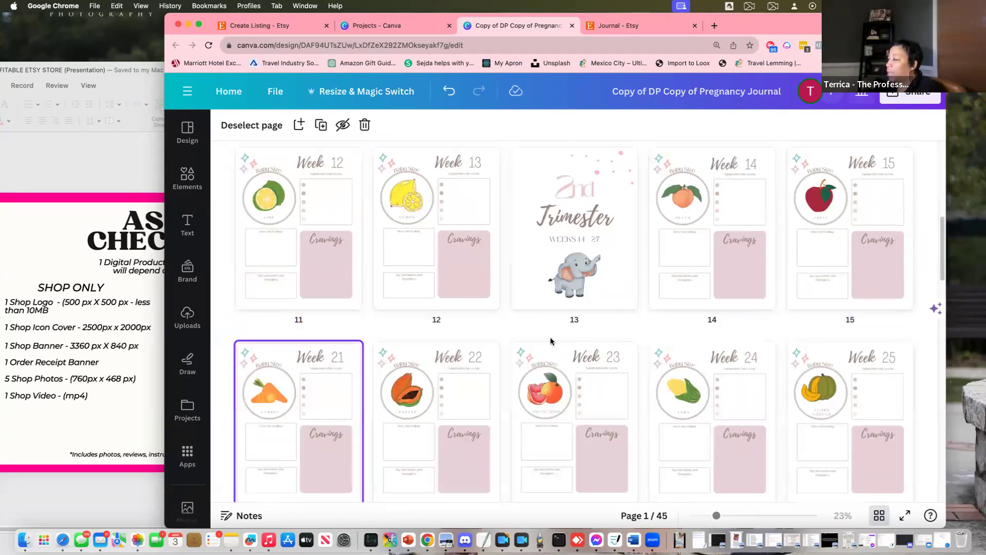
{"action": "scroll", "coordinate": [792, 323], "scroll_direction": "up", "scroll_amount": 5}
{"action": "scroll", "coordinate": [792, 323], "scroll_direction": "down", "scroll_amount": 5}
{"action": "mouse_move", "coordinate": [226, 251]}
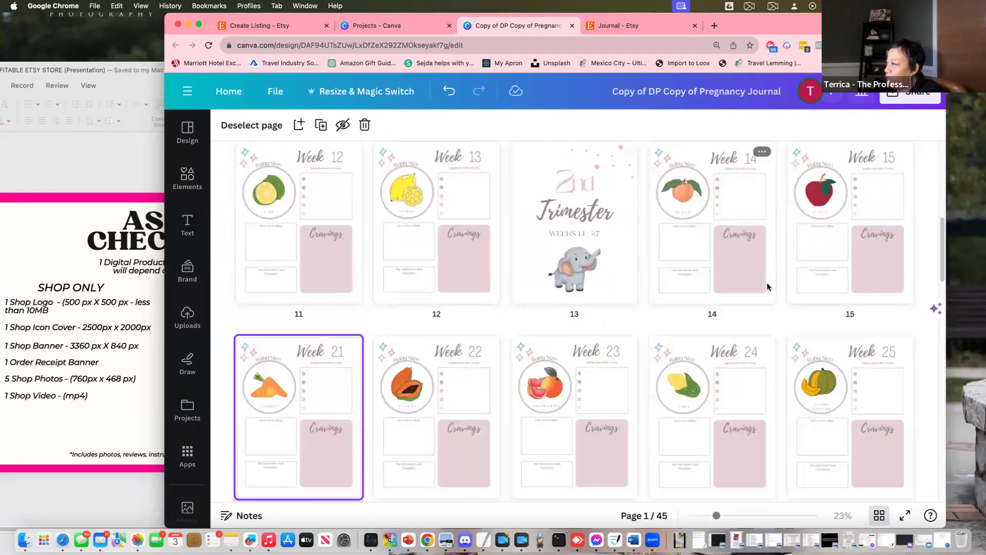
{"action": "left_click", "coordinate": [299, 255]}
{"action": "scroll", "coordinate": [564, 334], "scroll_direction": "down", "scroll_amount": 15}
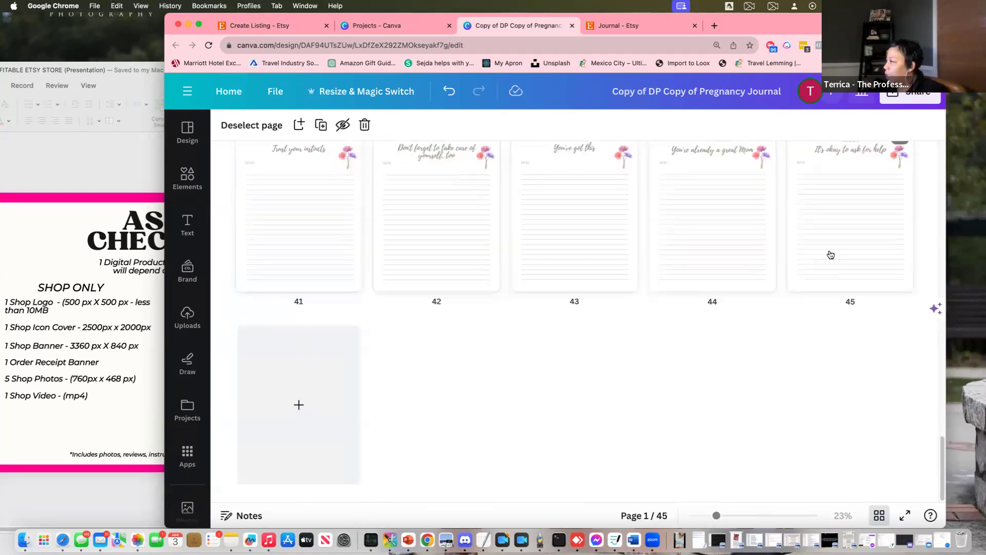
{"action": "left_click", "coordinate": [831, 254], "text": "shift"}
{"action": "key", "text": "Delete"}
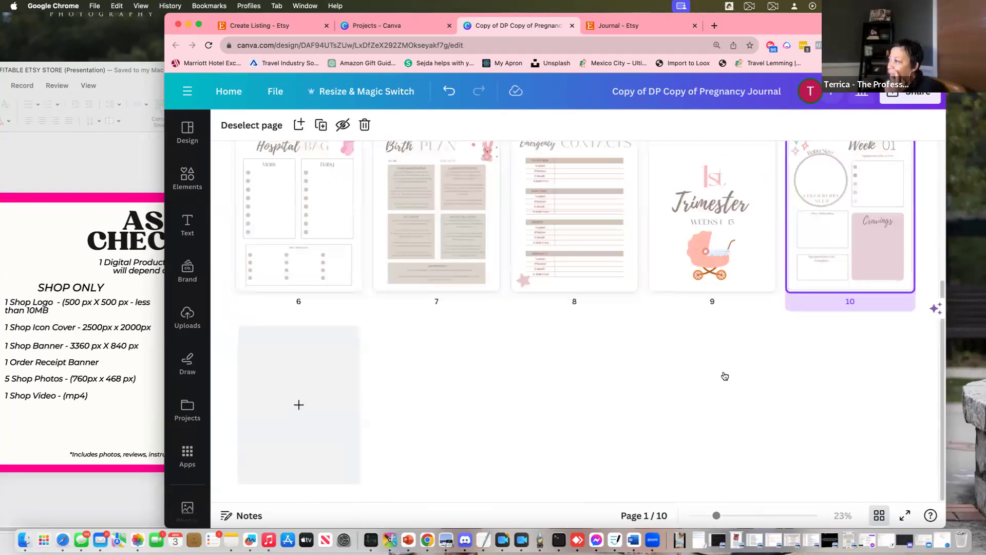
{"action": "scroll", "coordinate": [722, 374], "scroll_direction": "up", "scroll_amount": 5}
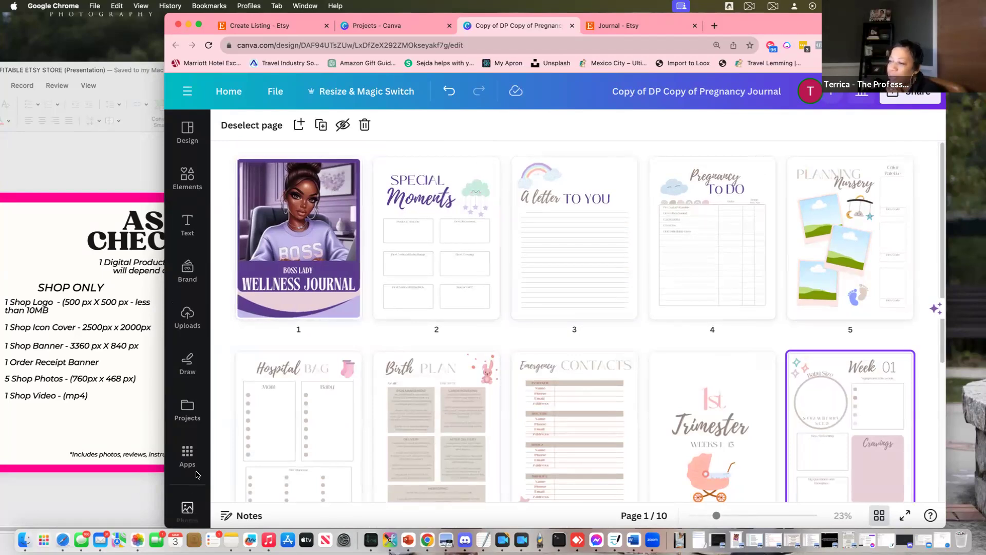
Search the Photos library for 'african american baby'
{"action": "scroll", "coordinate": [187, 411], "scroll_direction": "down", "scroll_amount": 2}
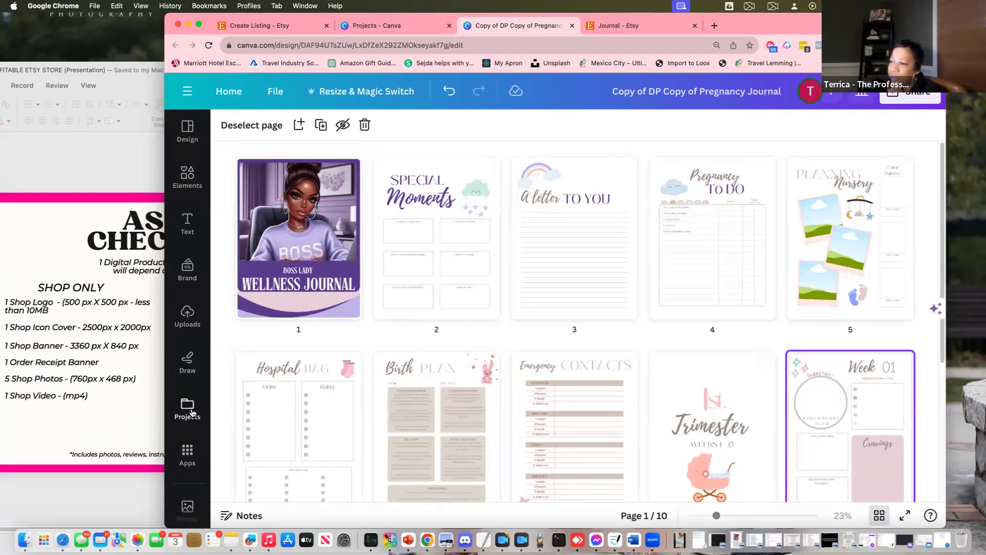
{"action": "left_click", "coordinate": [187, 418]}
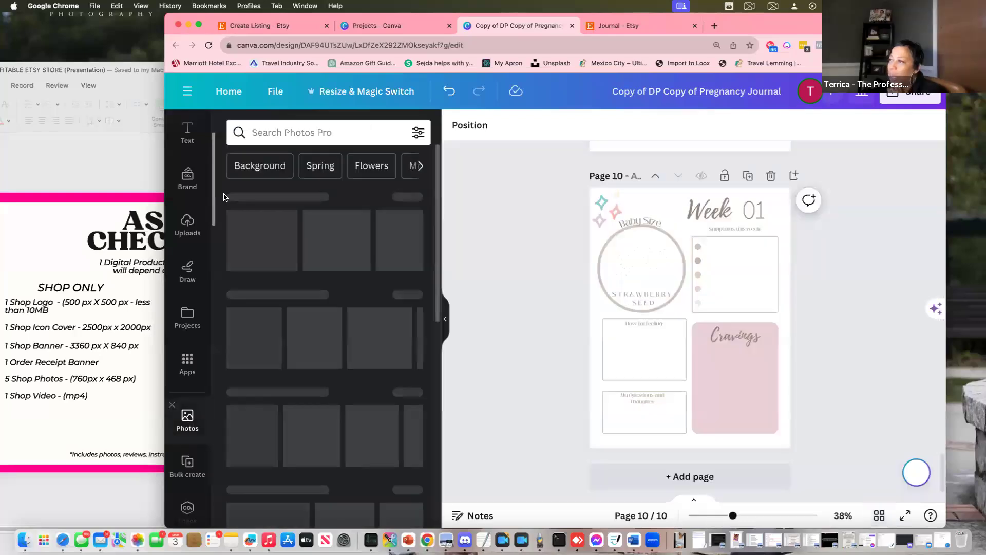
{"action": "left_click", "coordinate": [286, 133]}
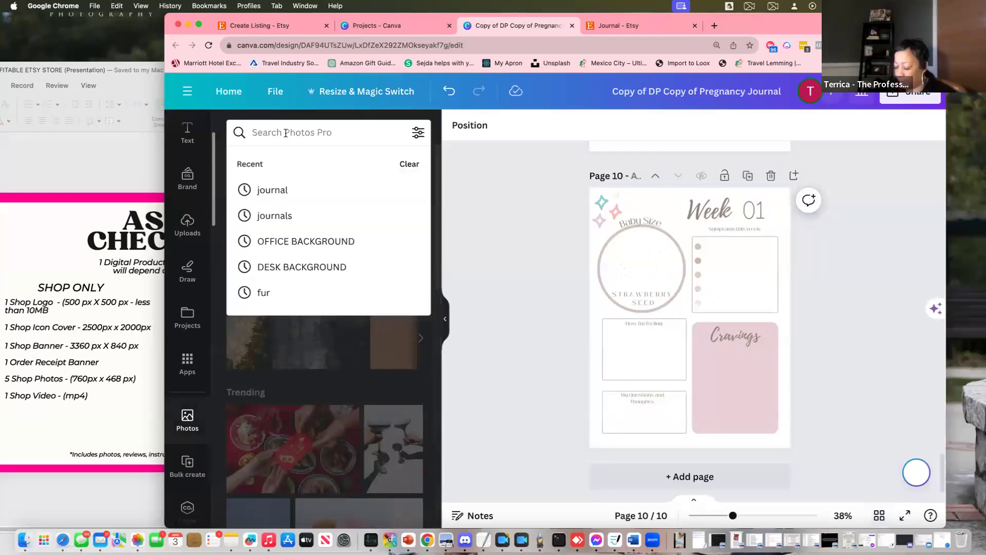
{"action": "type", "text": "aftr"}
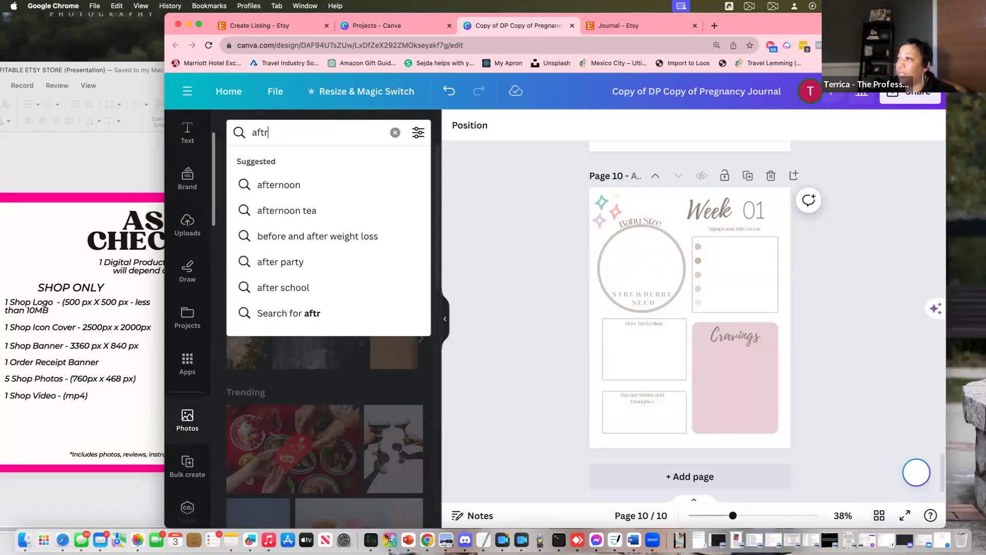
{"action": "type", "text": "ican amer"}
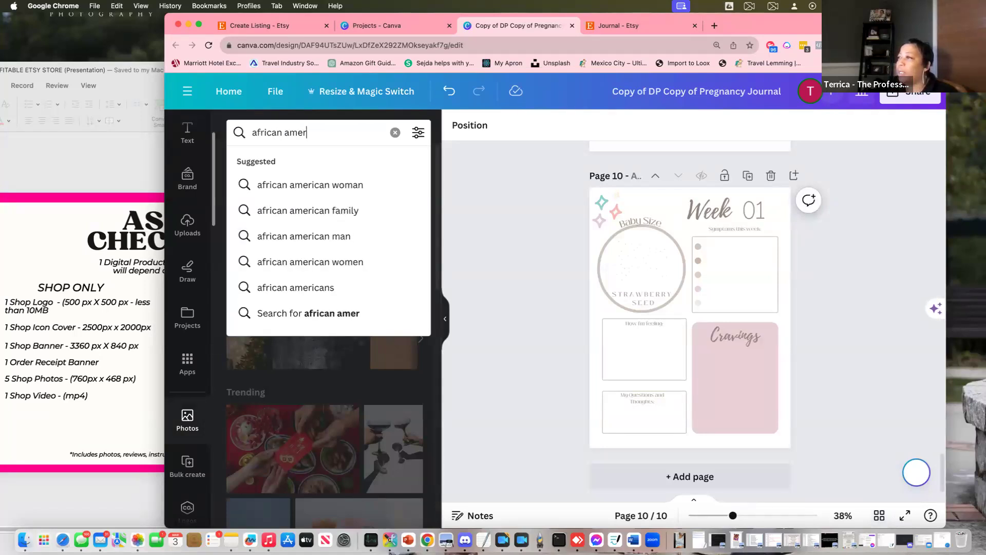
{"action": "type", "text": "ican baby"}
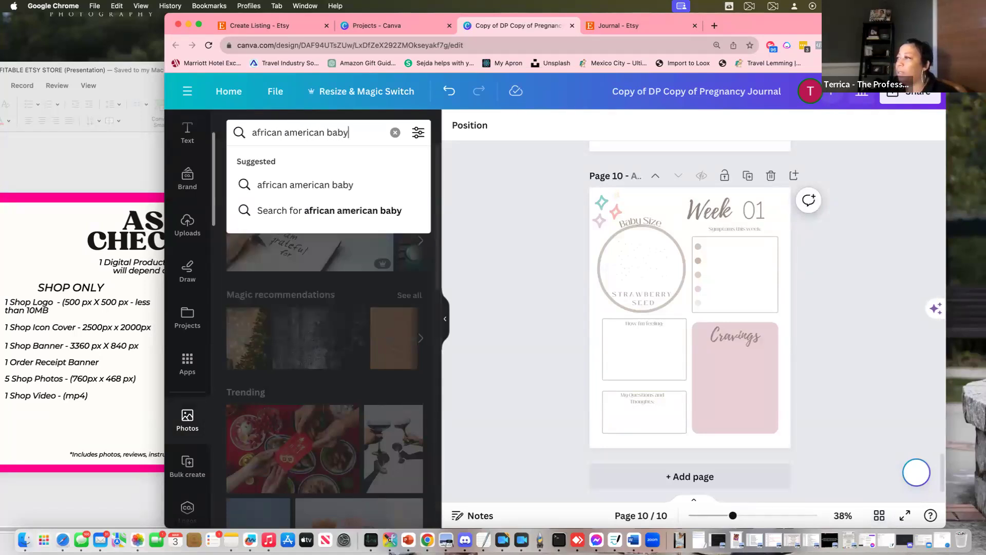
{"action": "key", "text": "Return"}
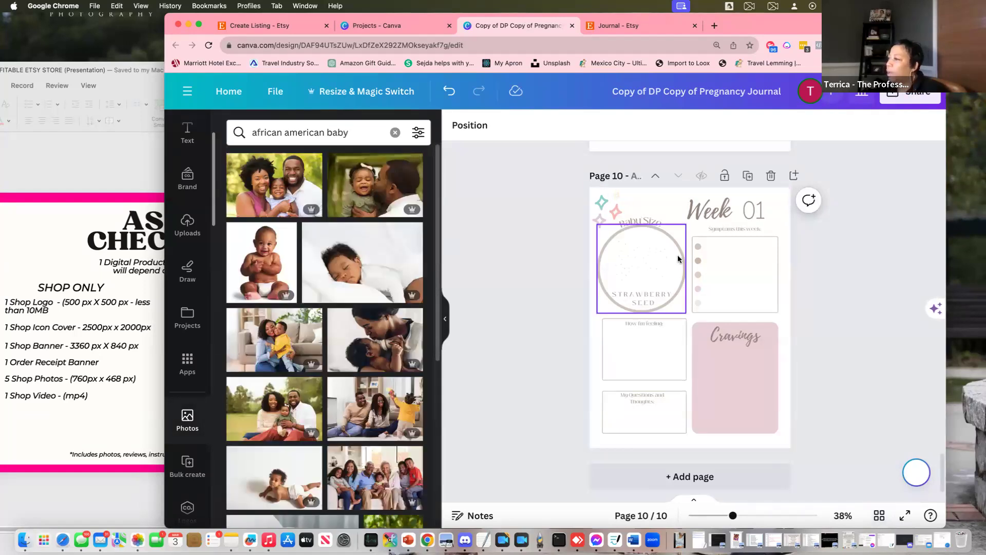
Fill page 5's top, middle and bottom-left frames with sitting baby, family and sleeping baby photos
{"action": "scroll", "coordinate": [702, 267], "scroll_direction": "up", "scroll_amount": 5}
{"action": "scroll", "coordinate": [702, 266], "scroll_direction": "up", "scroll_amount": 15}
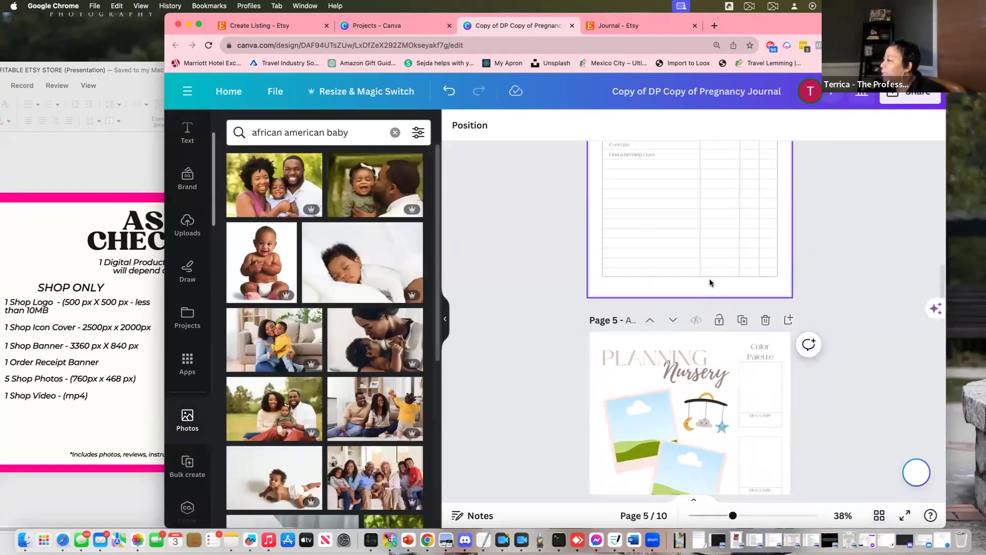
{"action": "scroll", "coordinate": [708, 281], "scroll_direction": "down", "scroll_amount": 2}
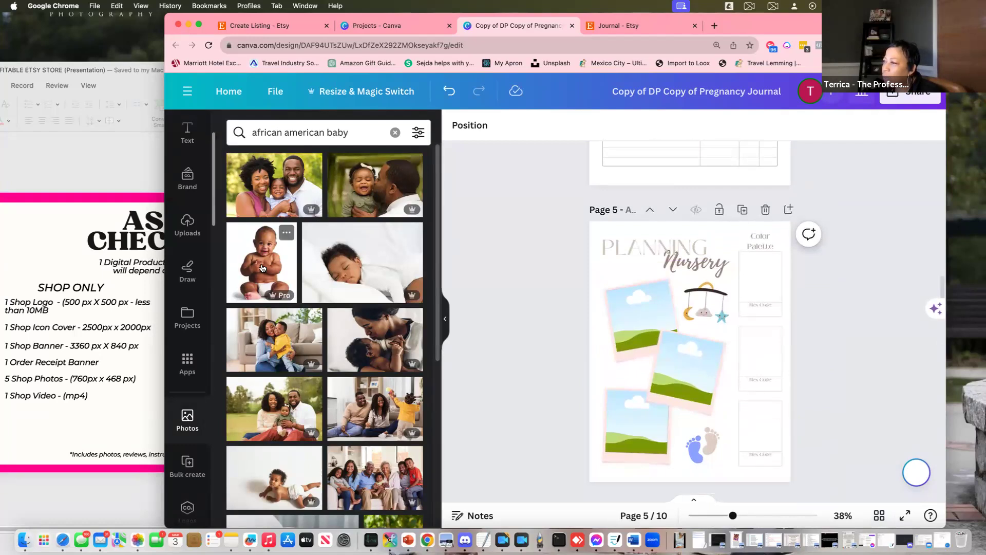
{"action": "left_click", "coordinate": [262, 262]}
{"action": "left_click_drag", "start_coordinate": [620, 300], "coordinate": [617, 296]}
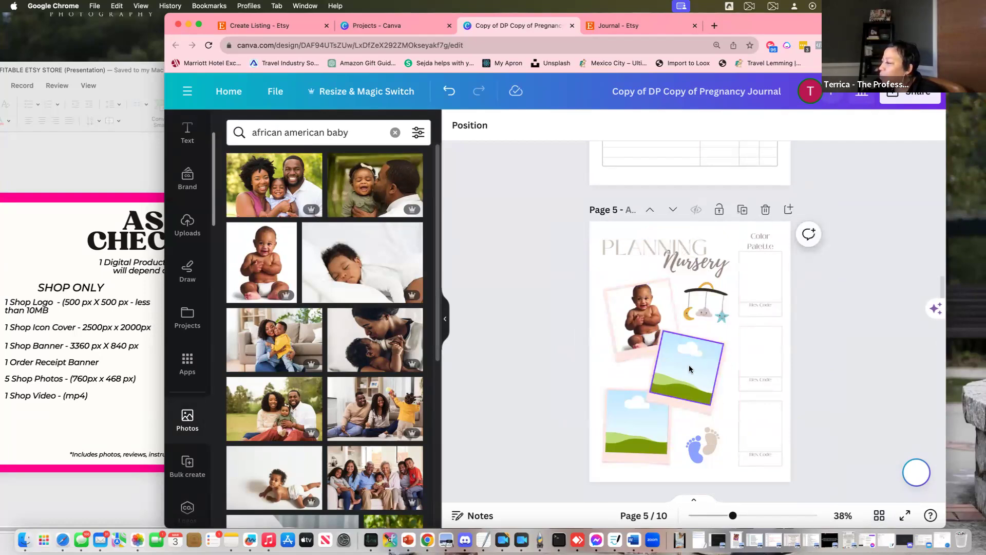
{"action": "scroll", "coordinate": [317, 391], "scroll_direction": "down", "scroll_amount": 1}
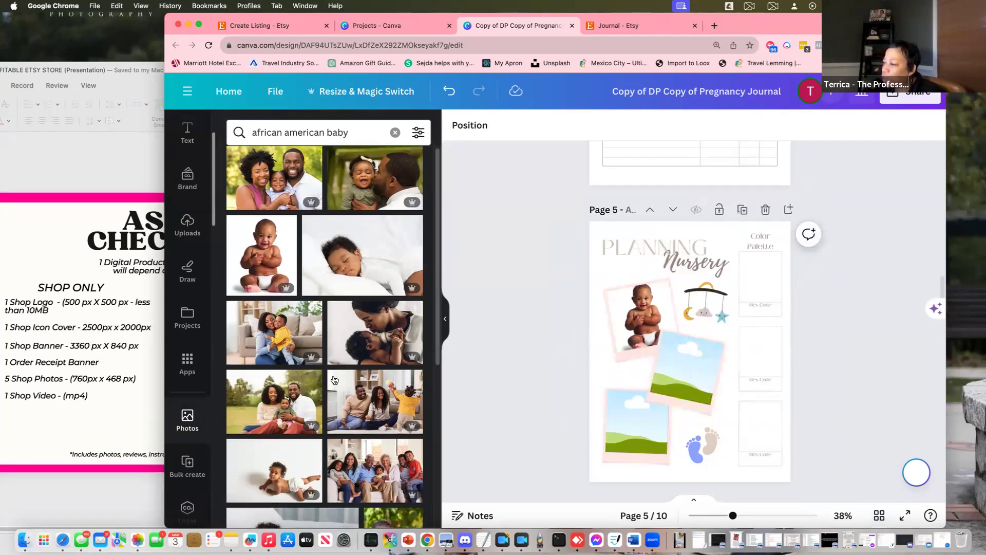
{"action": "left_click_drag", "start_coordinate": [316, 391], "coordinate": [702, 356]}
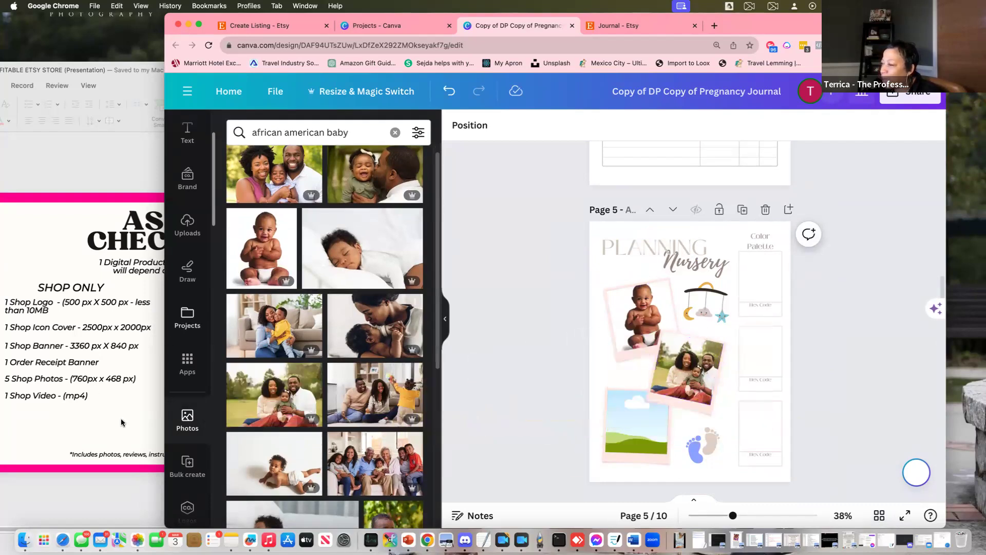
{"action": "scroll", "coordinate": [329, 349], "scroll_direction": "up", "scroll_amount": 1}
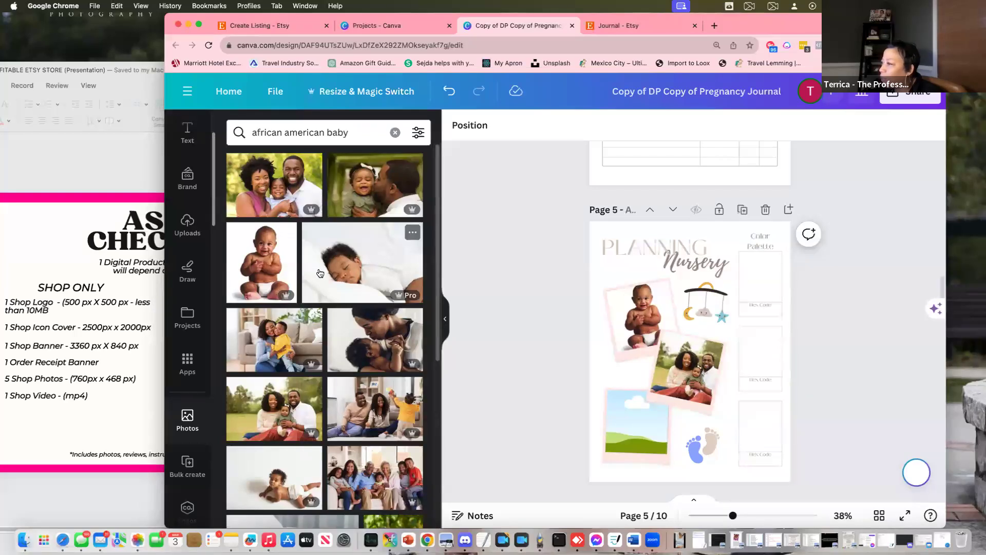
{"action": "left_click", "coordinate": [355, 277]}
{"action": "left_click_drag", "start_coordinate": [685, 360], "coordinate": [642, 428]}
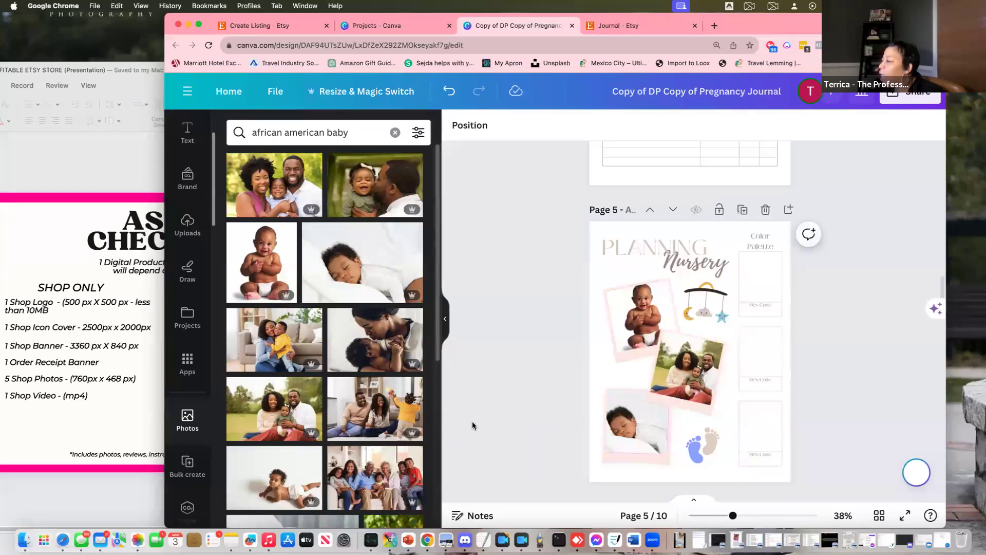
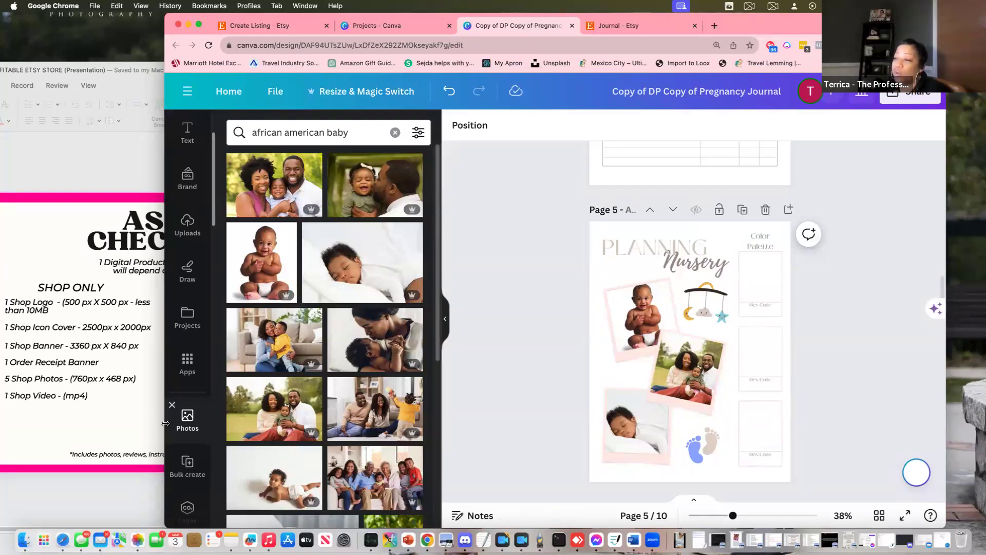
Narrow the Chrome window so the Asset Checklist slide shows beside the journal
{"action": "left_click_drag", "start_coordinate": [165, 500], "coordinate": [403, 500]}
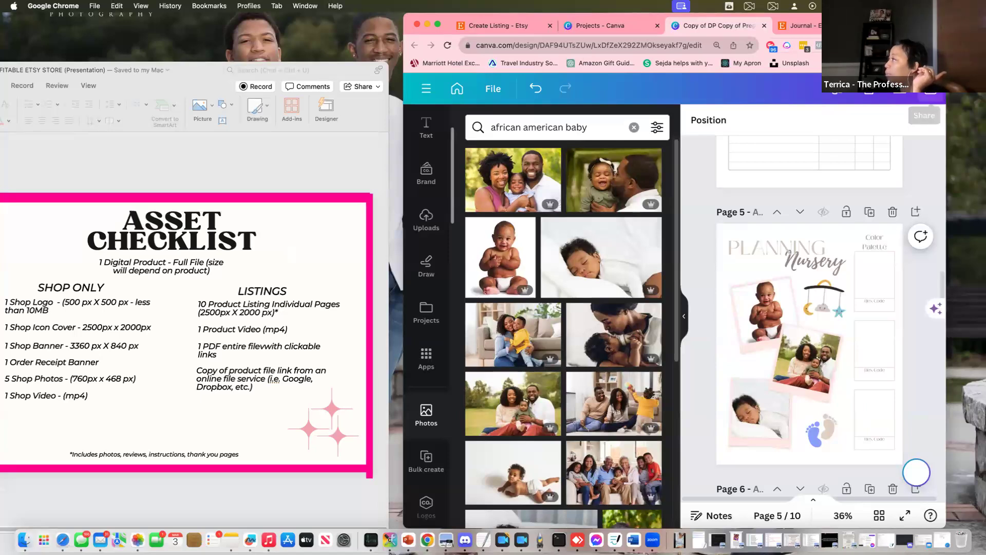
Download all 10 journal pages as PNG images
{"action": "left_click", "coordinate": [925, 90]}
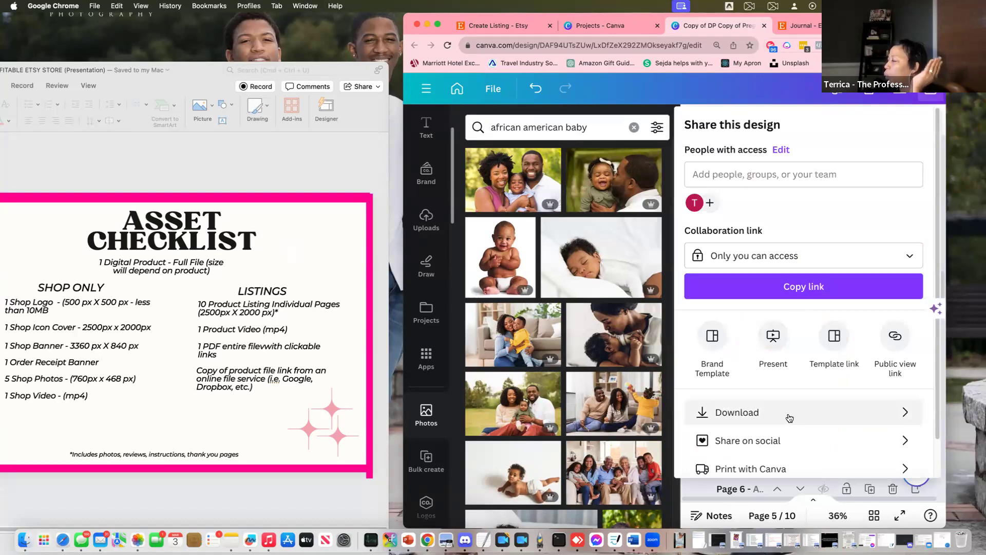
{"action": "left_click", "coordinate": [805, 416]}
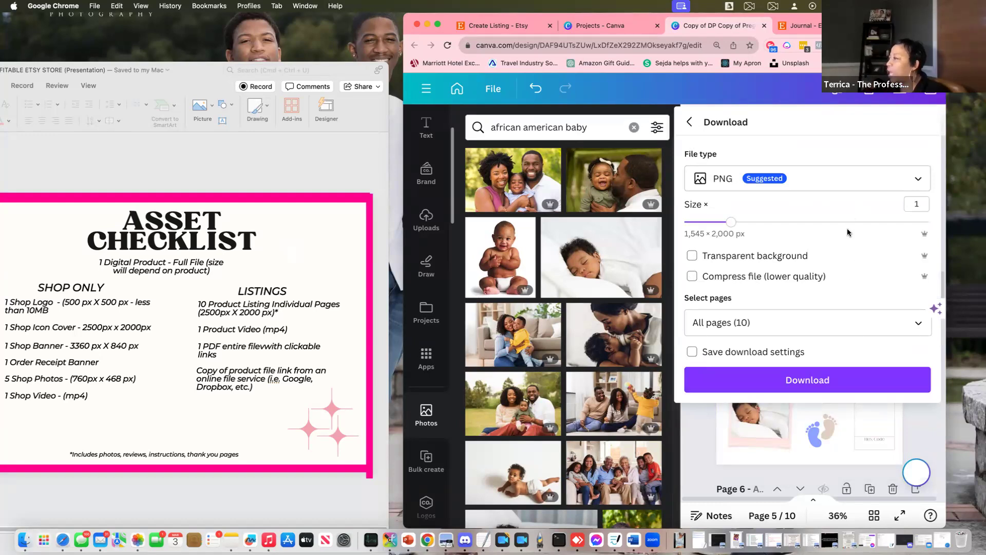
{"action": "left_click", "coordinate": [821, 382]}
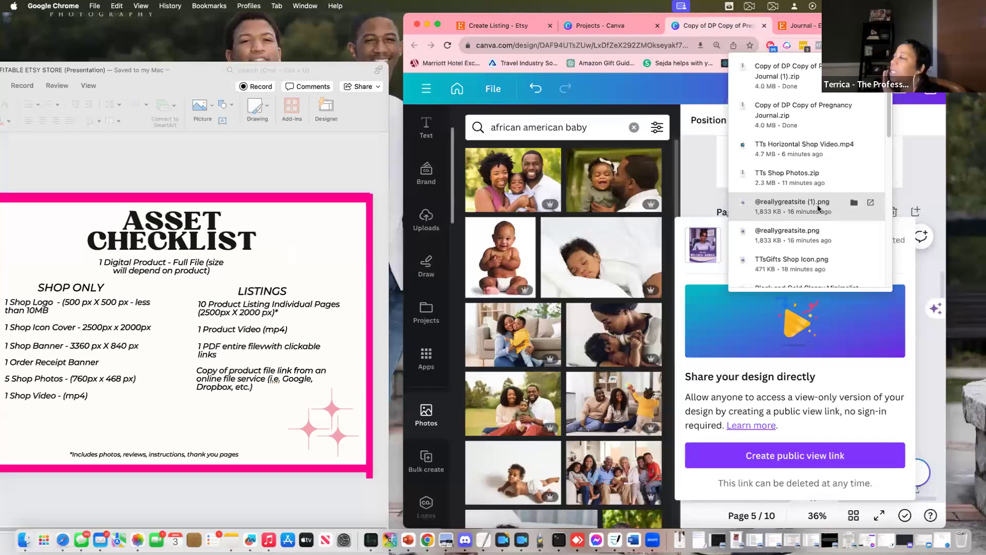
Make a copy of the journal design, then return to the original and widen the window
{"action": "left_click", "coordinate": [689, 205]}
{"action": "scroll", "coordinate": [778, 198], "scroll_direction": "up", "scroll_amount": 10}
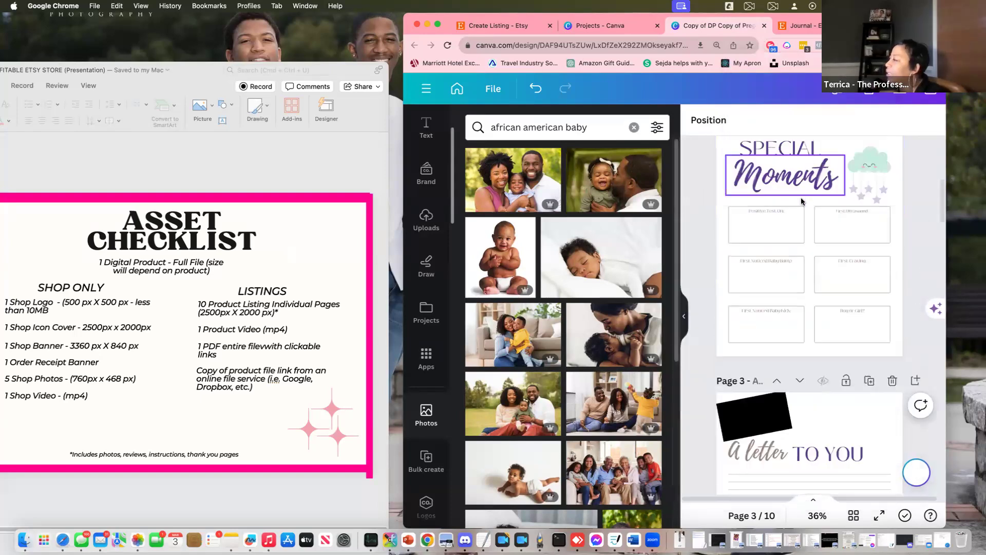
{"action": "scroll", "coordinate": [802, 201], "scroll_direction": "down", "scroll_amount": 5}
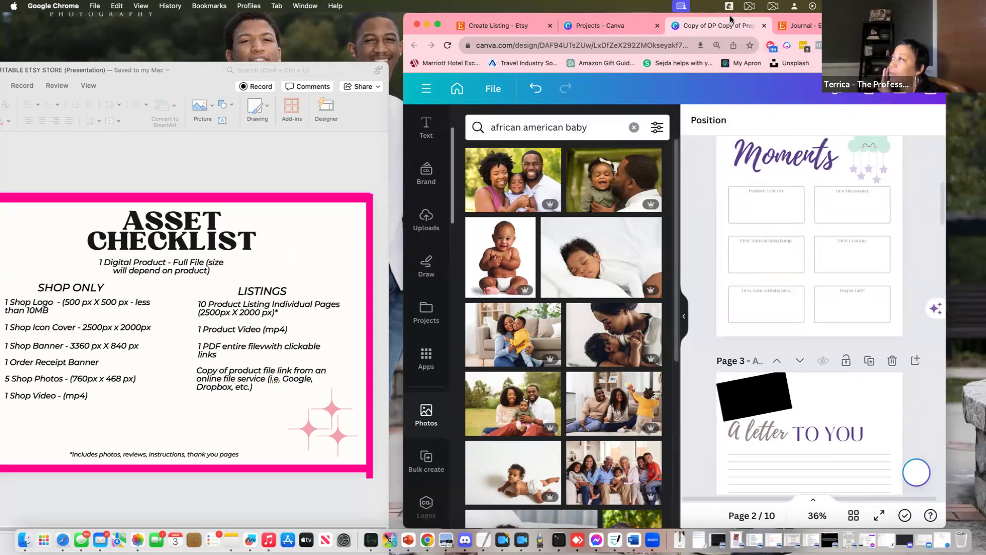
{"action": "left_click", "coordinate": [493, 91]}
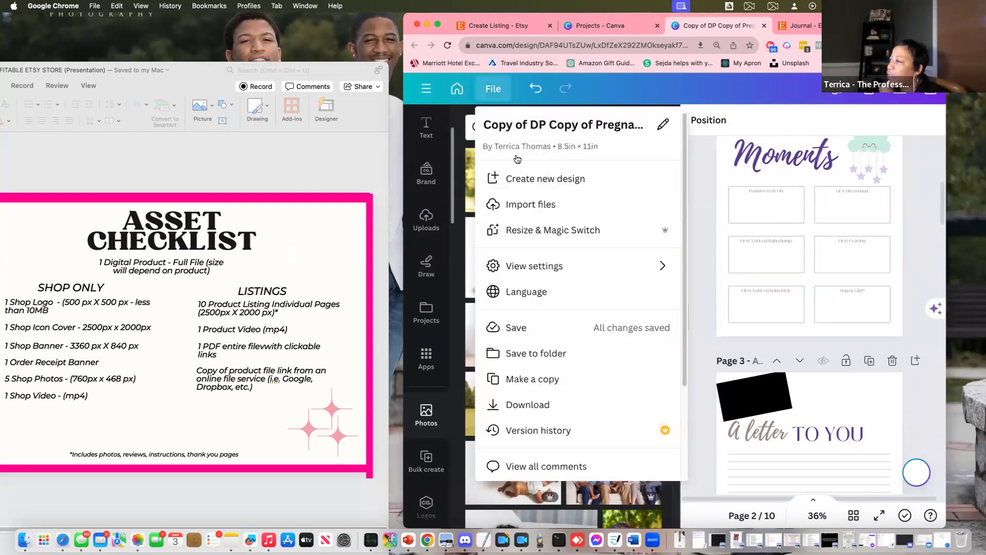
{"action": "left_click", "coordinate": [531, 378]}
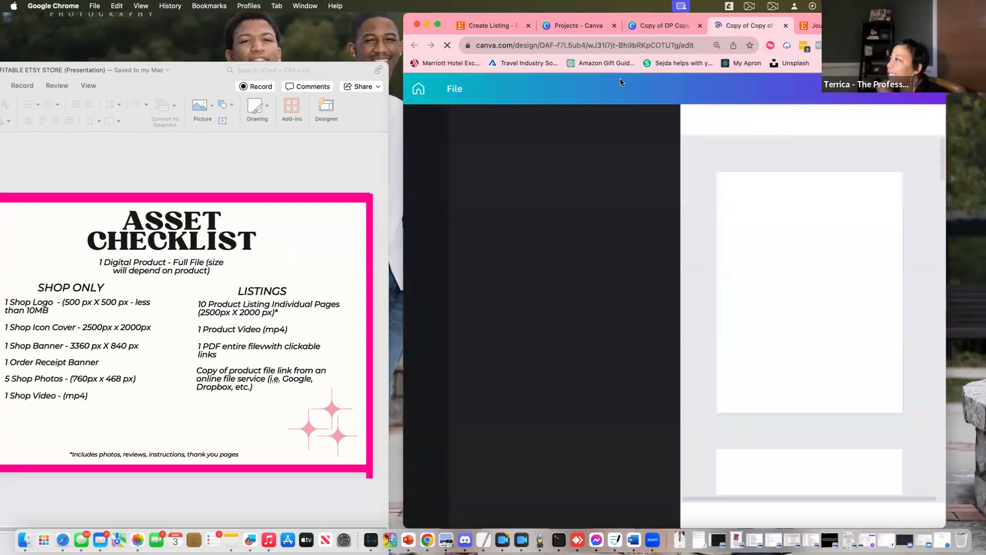
{"action": "left_click", "coordinate": [666, 26]}
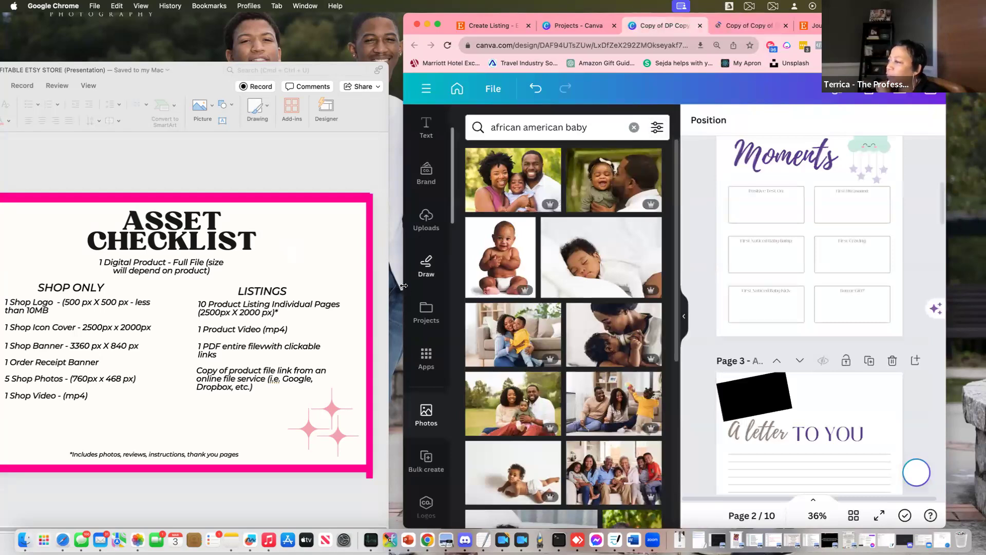
{"action": "left_click_drag", "start_coordinate": [394, 286], "coordinate": [153, 286]}
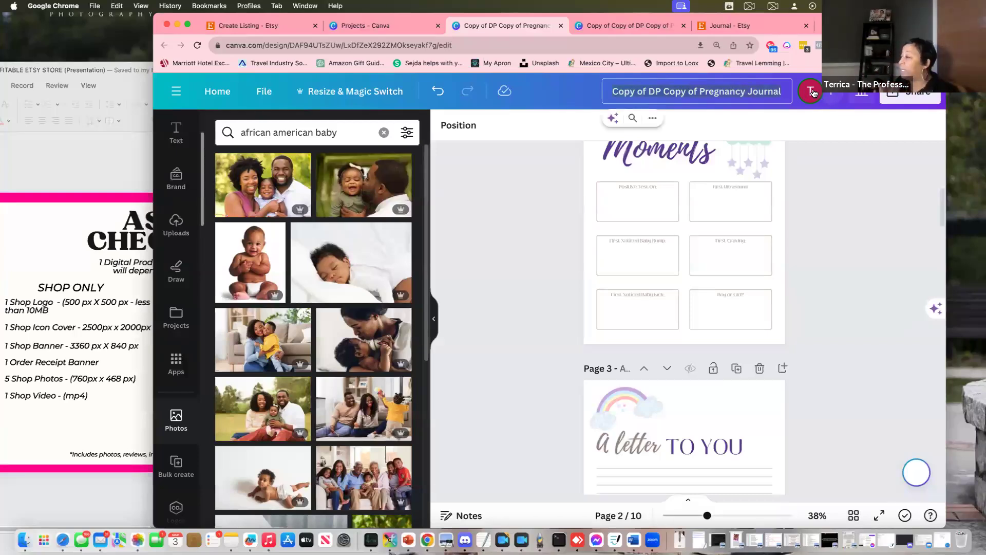
Rename the original design to 'Wellness Journal FINAL'
{"action": "type", "text": "Va"}
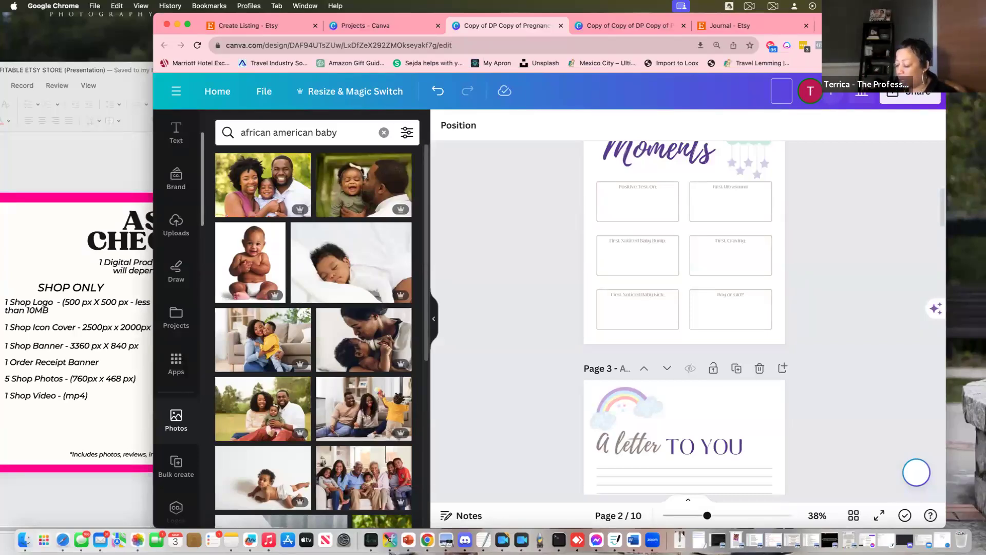
{"action": "type", "text": "llness Journal"}
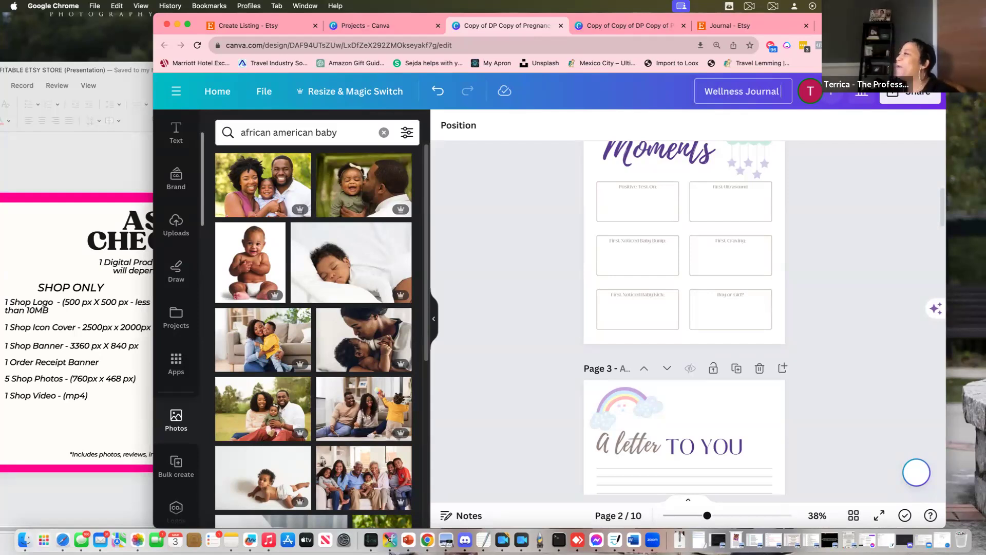
{"action": "type", "text": "FFINAL"}
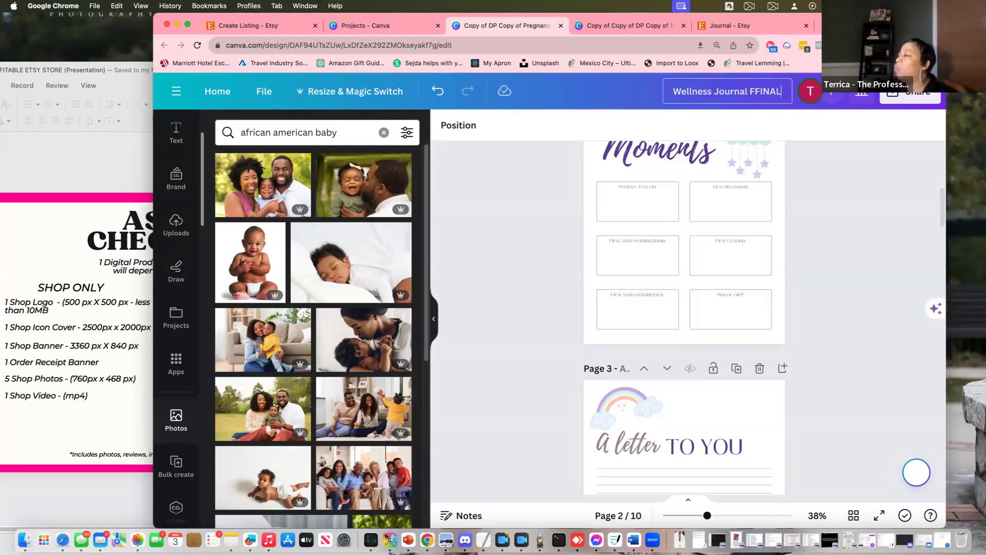
{"action": "type", "text": "lNAL"}
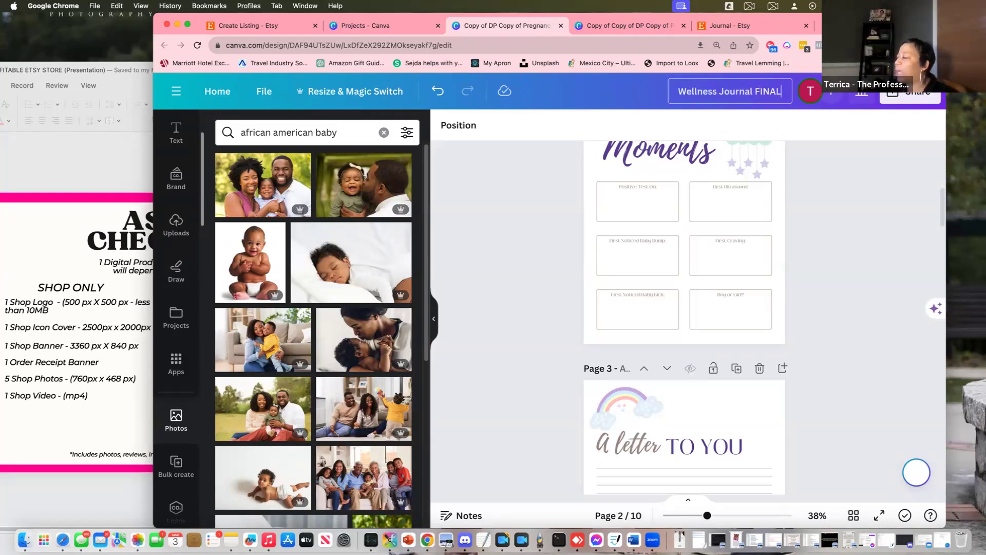
{"action": "scroll", "coordinate": [843, 334], "scroll_direction": "down", "scroll_amount": 7}
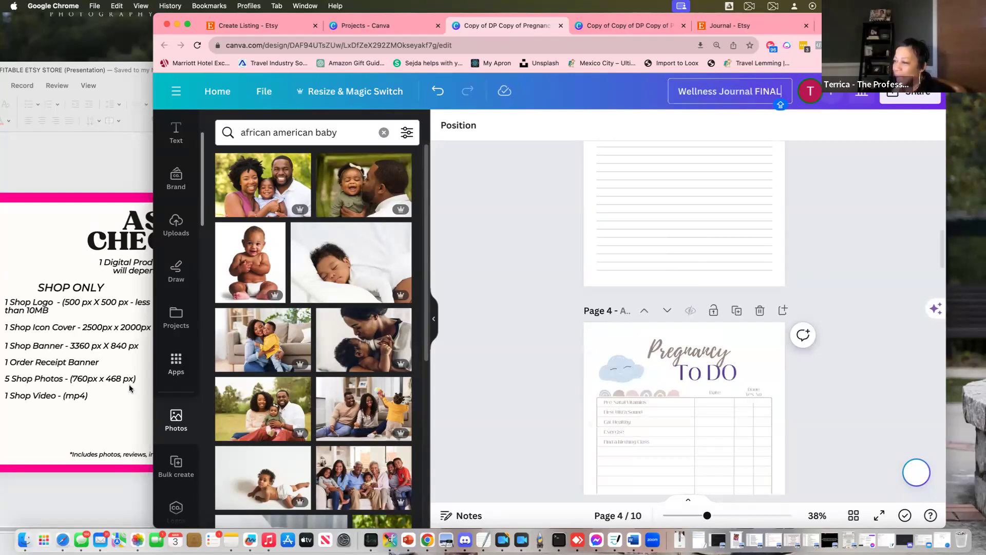
Narrow the browser beside the checklist slide, then widen it again
{"action": "left_click_drag", "start_coordinate": [154, 392], "coordinate": [452, 362]}
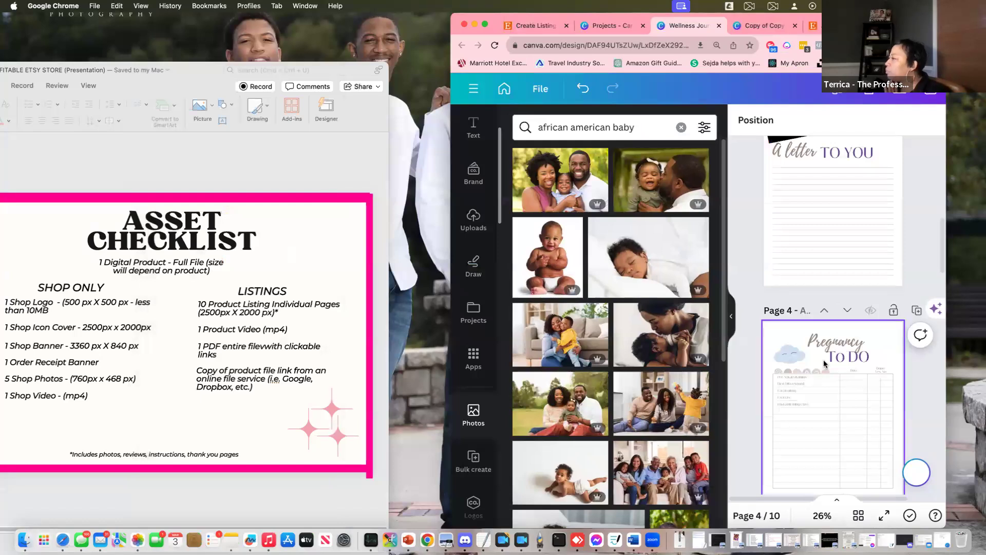
{"action": "scroll", "coordinate": [827, 367], "scroll_direction": "down", "scroll_amount": 5}
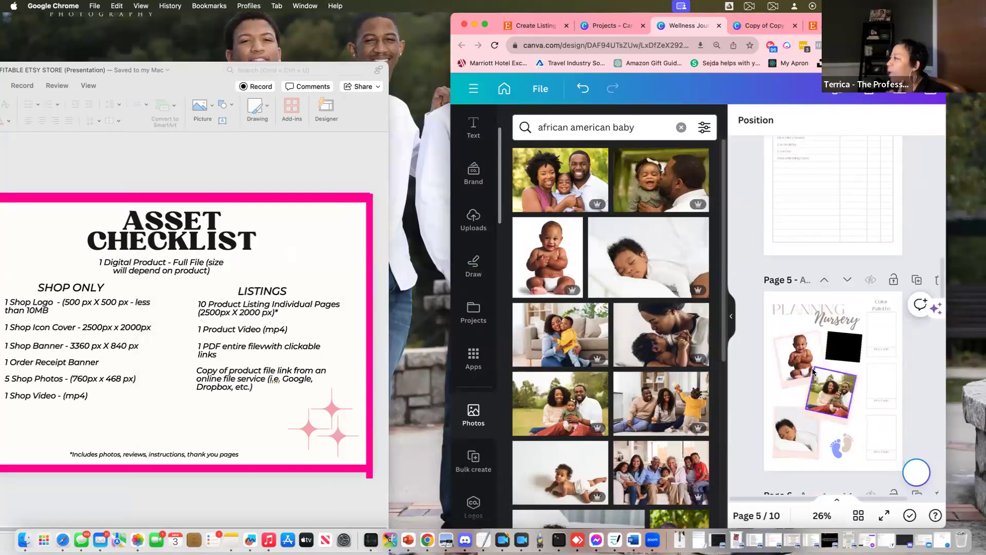
{"action": "left_click_drag", "start_coordinate": [452, 376], "coordinate": [345, 375]}
Rename the duplicate design 'TTS WELLNESS JOURNAL VIDEO' and select the page 1 cover photo
{"action": "left_click", "coordinate": [716, 31]}
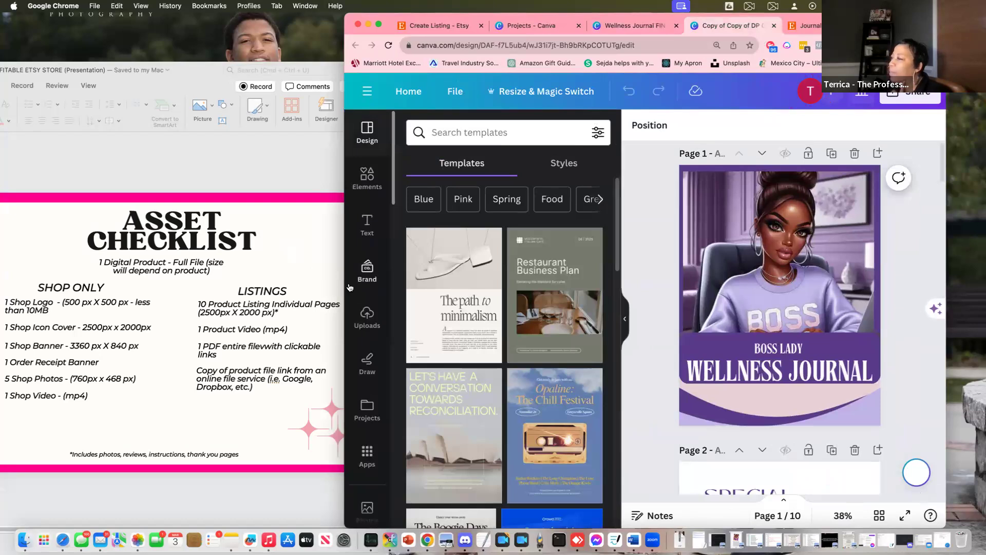
{"action": "left_click_drag", "start_coordinate": [344, 287], "coordinate": [162, 288]}
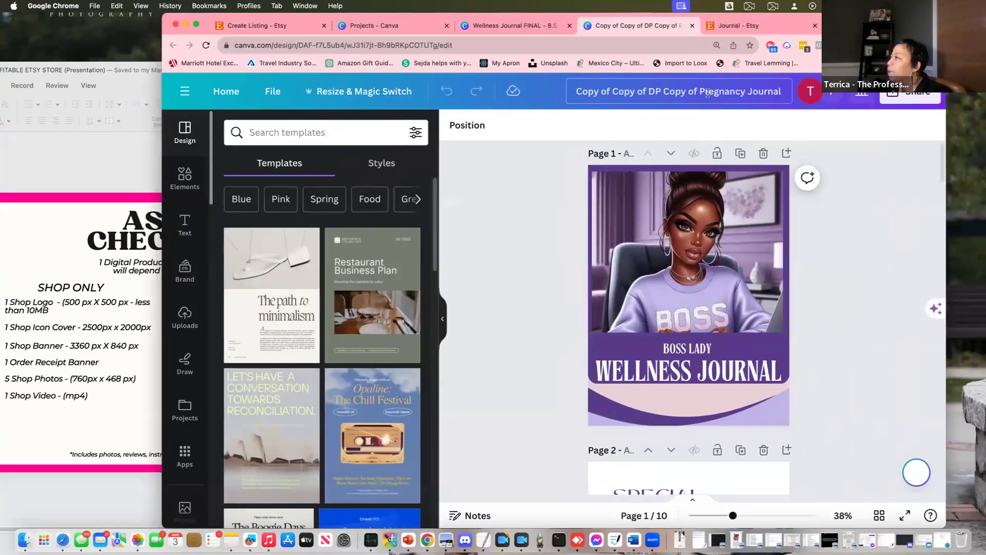
{"action": "left_click_drag", "start_coordinate": [579, 91], "coordinate": [782, 90]}
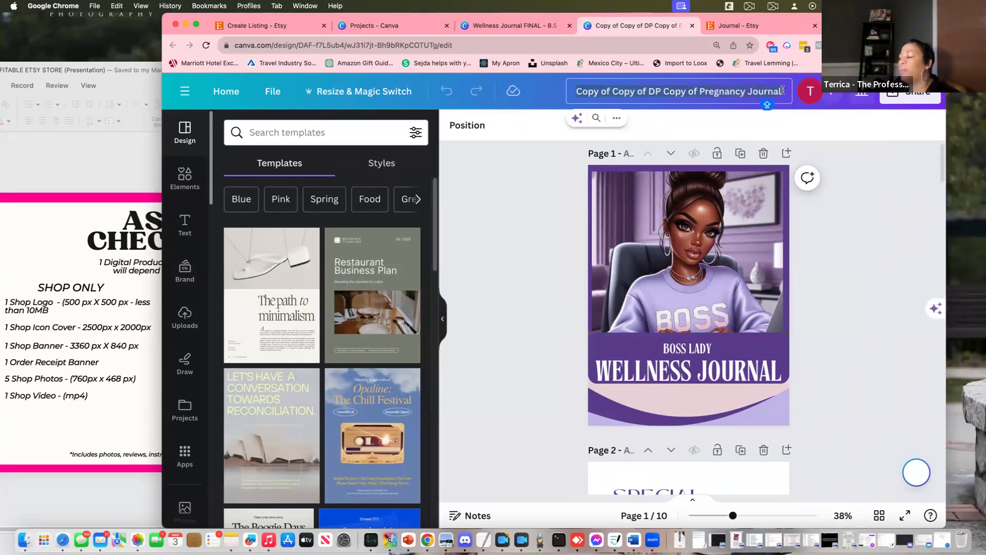
{"action": "type", "text": "WELL"}
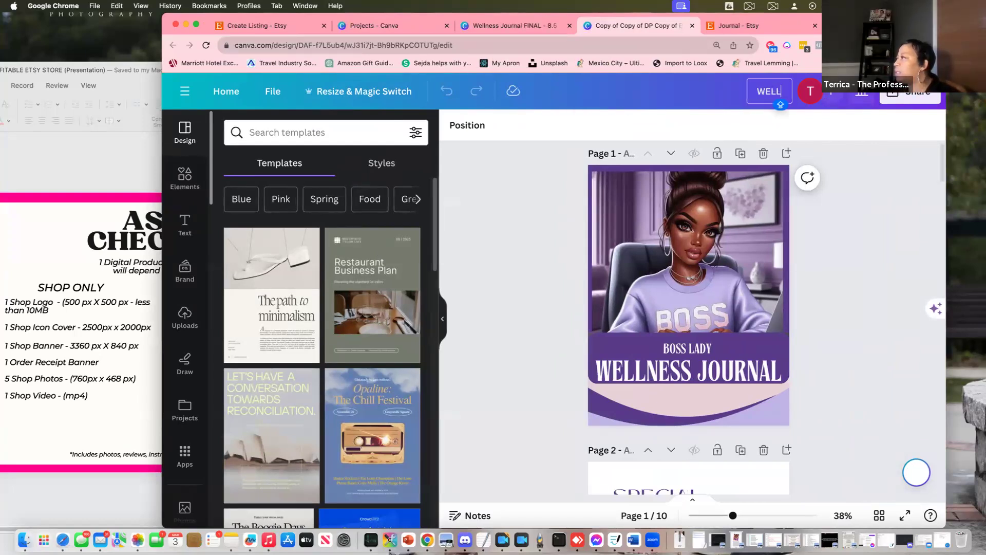
{"action": "key", "text": "BackSpace"}
{"action": "key", "text": "BackSpace"}
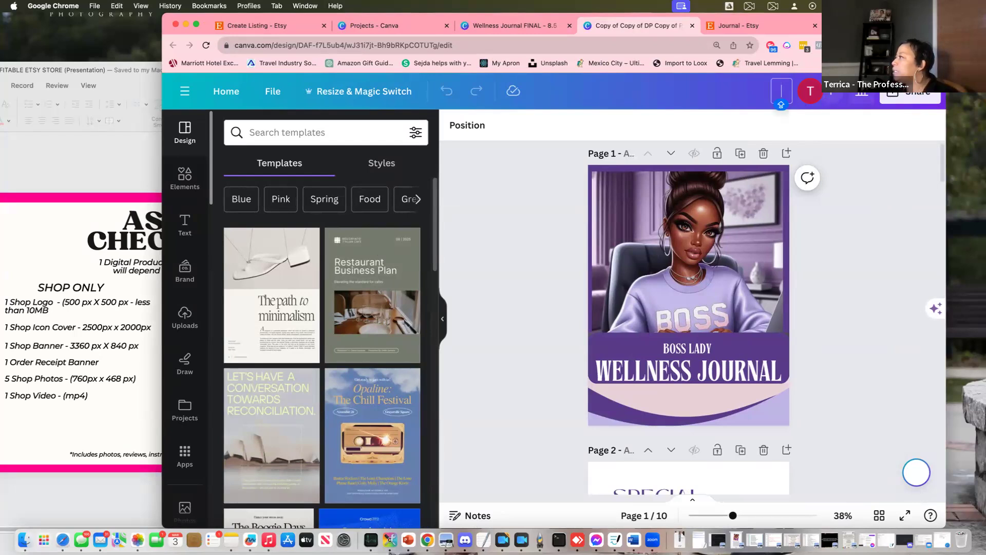
{"action": "type", "text": "TTS W"}
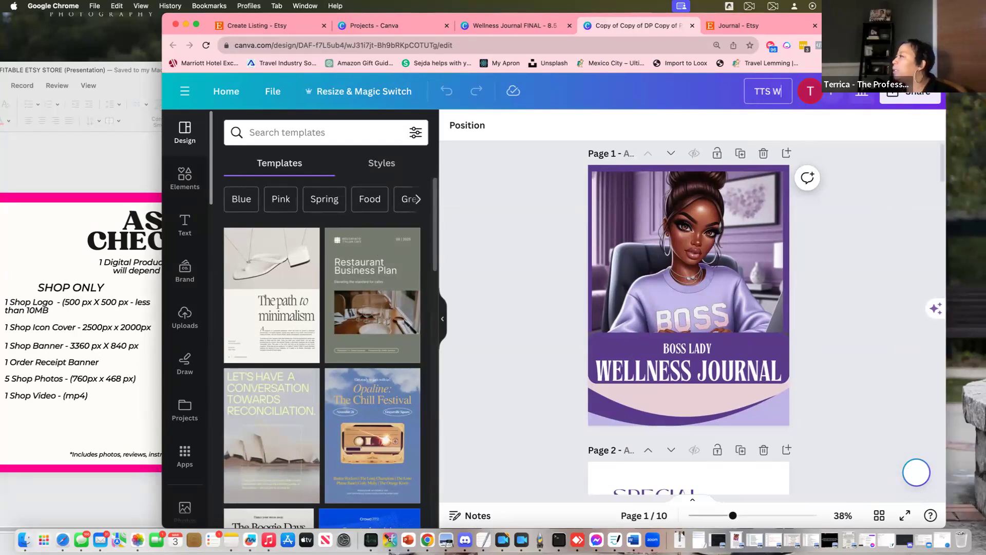
{"action": "type", "text": "ELLNESS"}
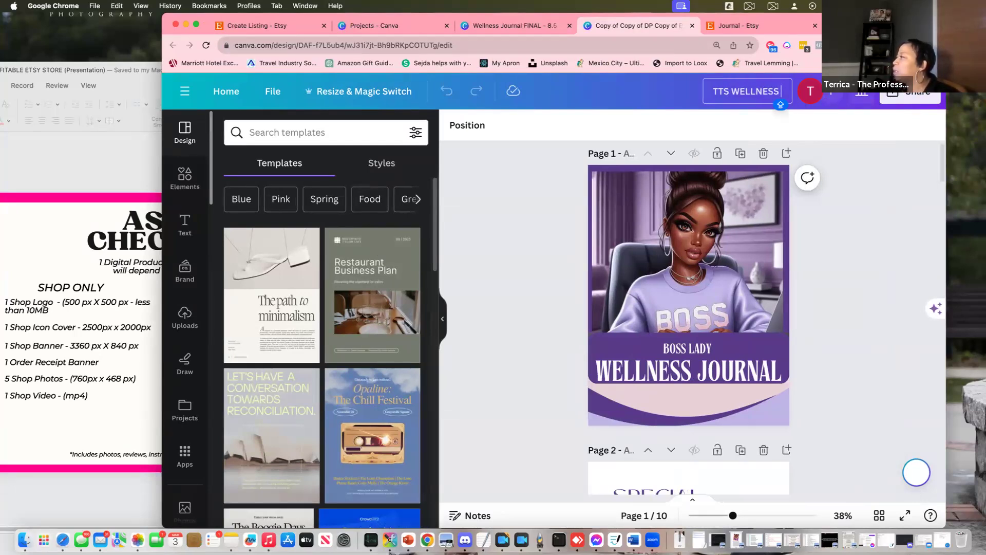
{"action": "type", "text": " JOURNAL VIDO"}
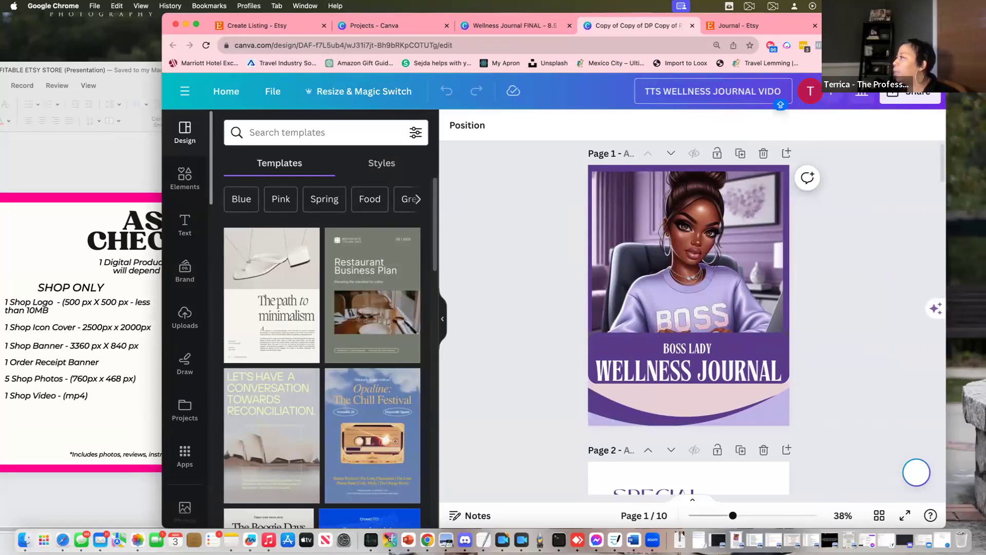
{"action": "key", "text": "BackSpace"}
{"action": "type", "text": "EO"}
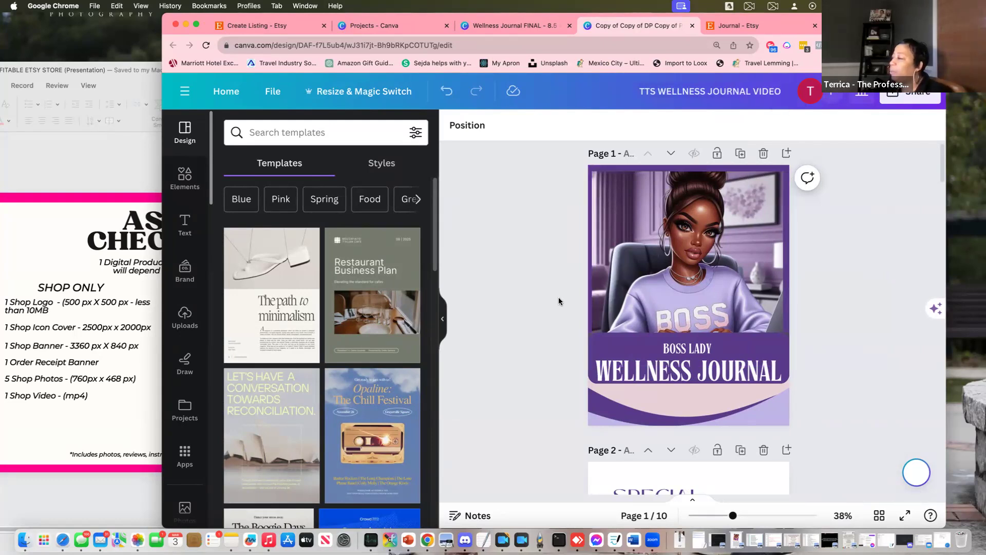
{"action": "key", "text": "Return"}
{"action": "left_click", "coordinate": [742, 283]}
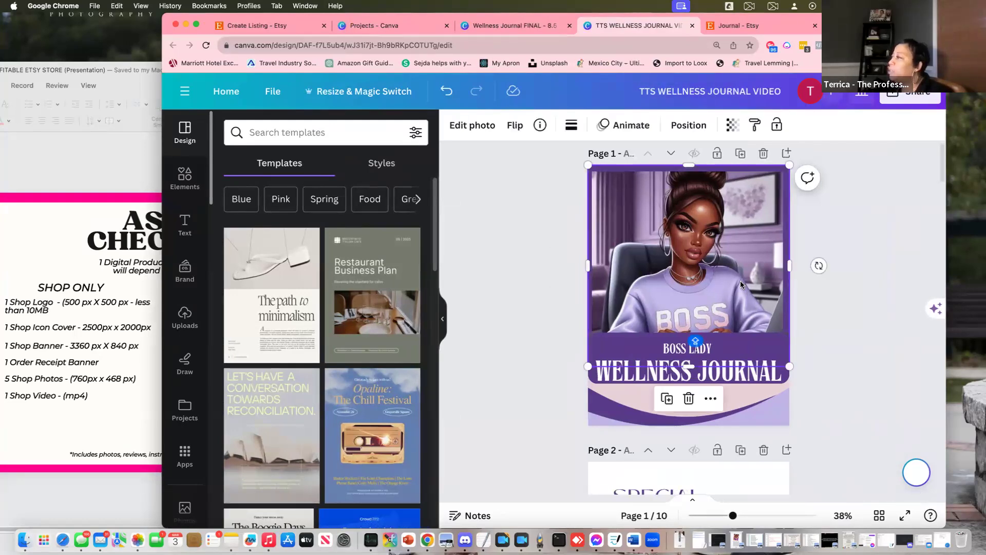
Browse the Photo Animations options for the cover photo
{"action": "left_click", "coordinate": [631, 126]}
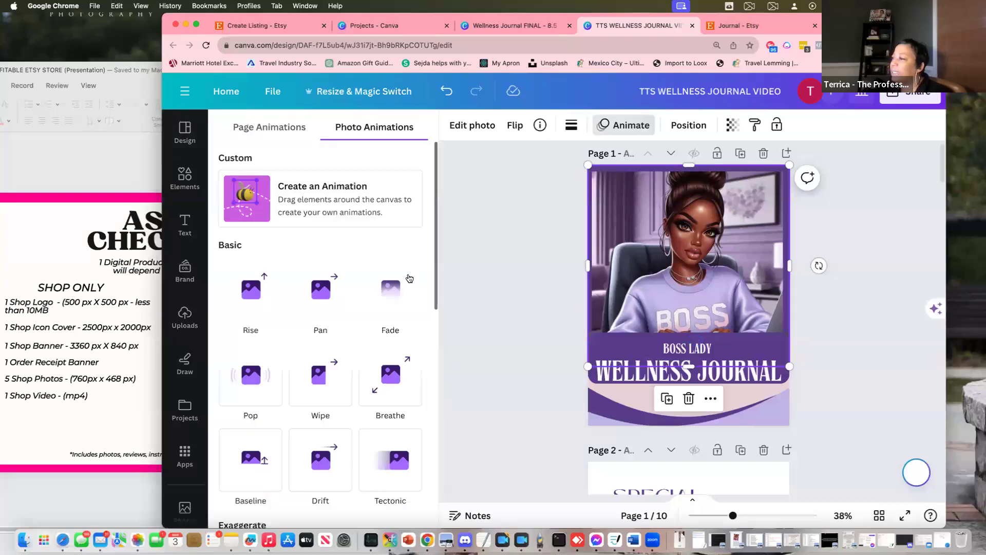
{"action": "scroll", "coordinate": [289, 397], "scroll_direction": "down", "scroll_amount": 1}
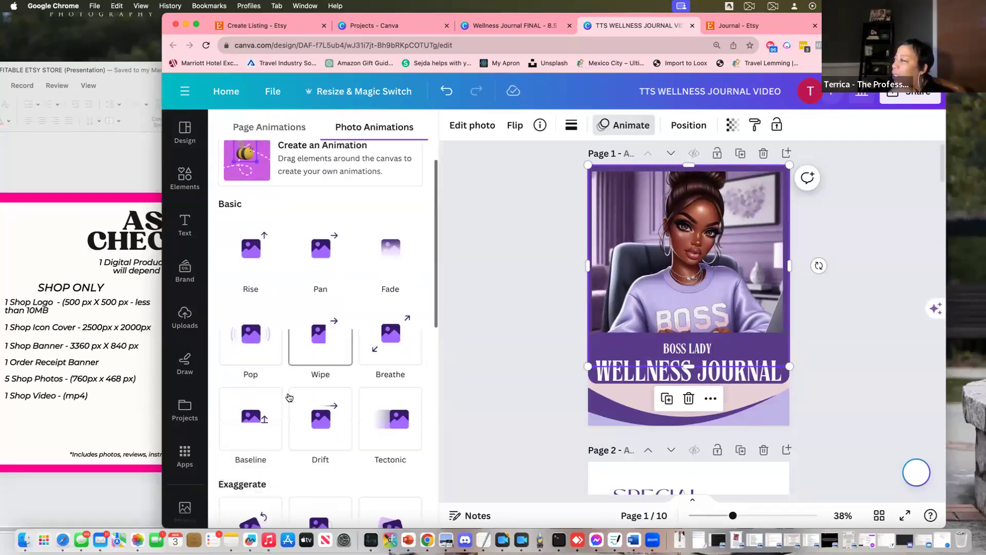
{"action": "scroll", "coordinate": [289, 397], "scroll_direction": "down", "scroll_amount": 3}
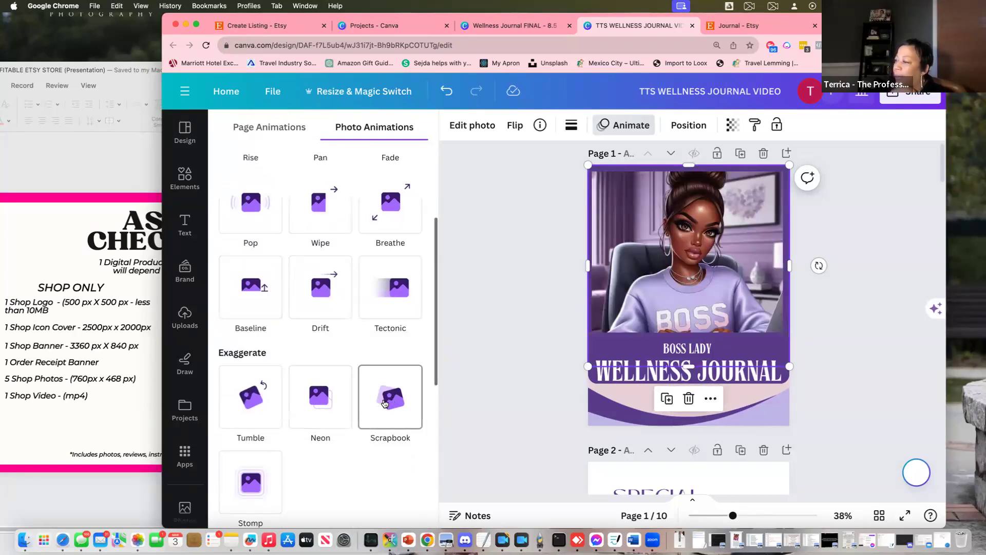
{"action": "scroll", "coordinate": [384, 403], "scroll_direction": "down", "scroll_amount": 7}
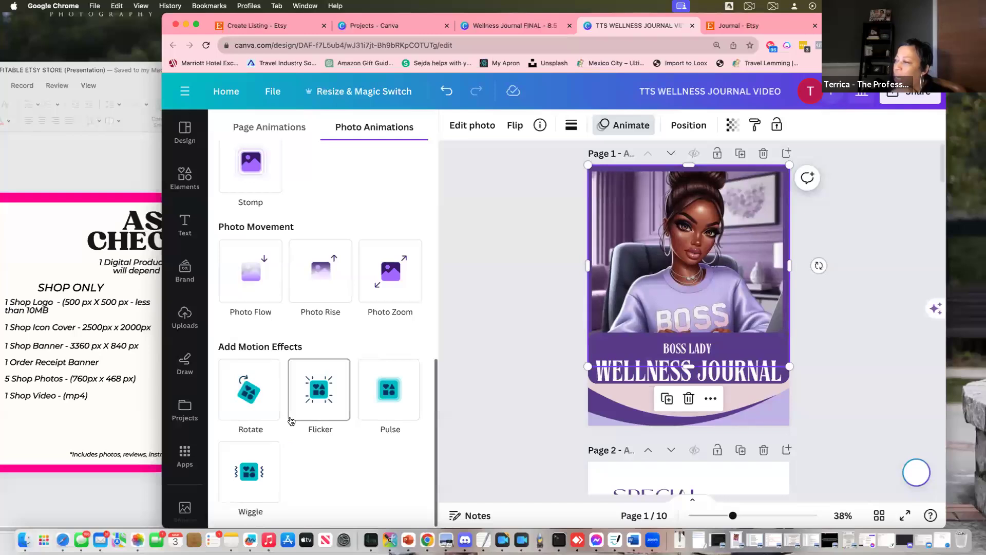
{"action": "scroll", "coordinate": [291, 419], "scroll_direction": "up", "scroll_amount": 10}
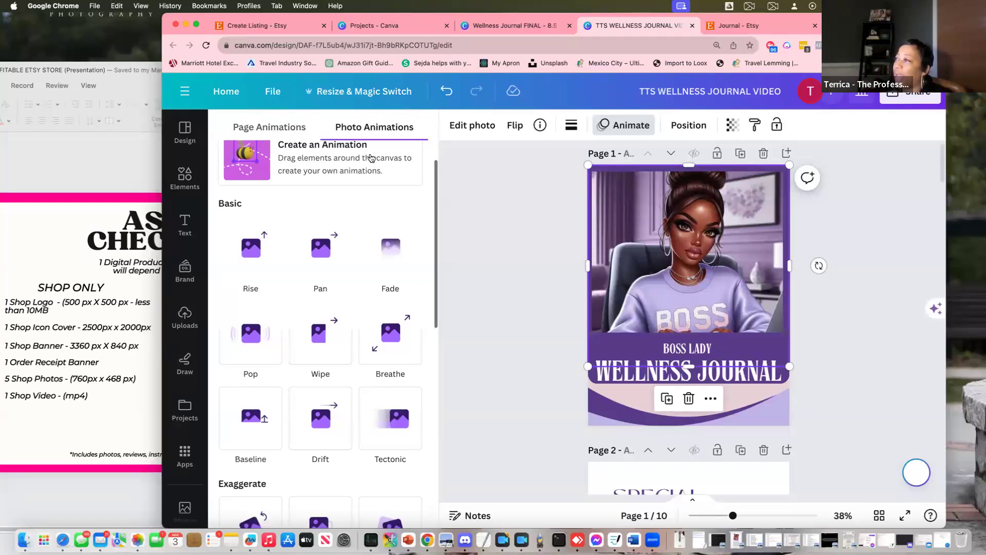
{"action": "scroll", "coordinate": [359, 170], "scroll_direction": "up", "scroll_amount": 2}
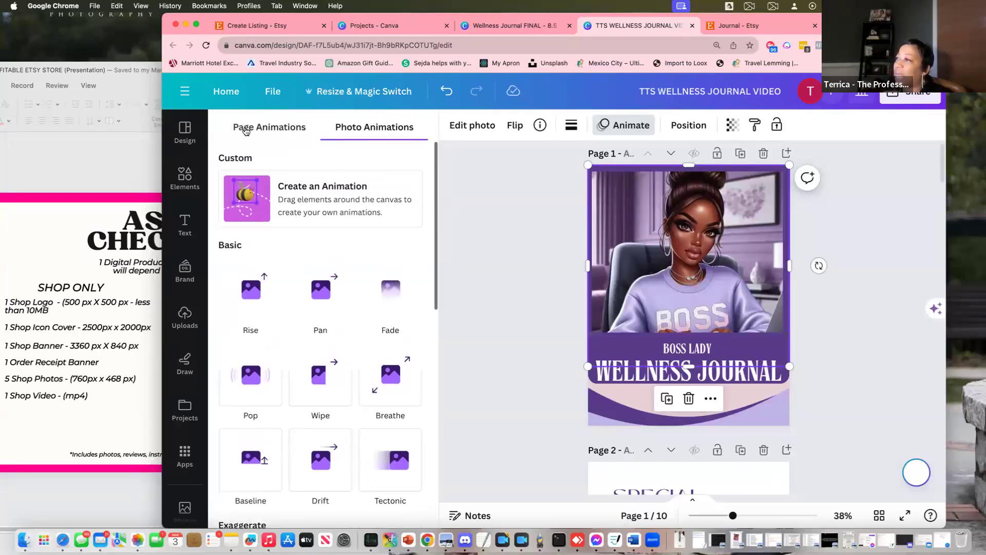
Browse the Page Animations list, including Magic Animate and Combinations styles
{"action": "left_click", "coordinate": [245, 130]}
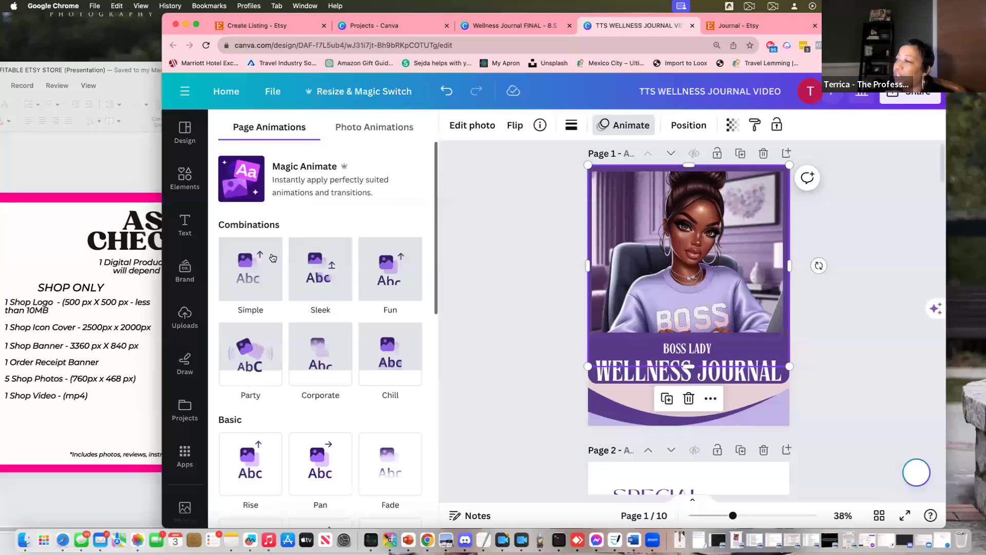
{"action": "scroll", "coordinate": [632, 354], "scroll_direction": "down", "scroll_amount": 8}
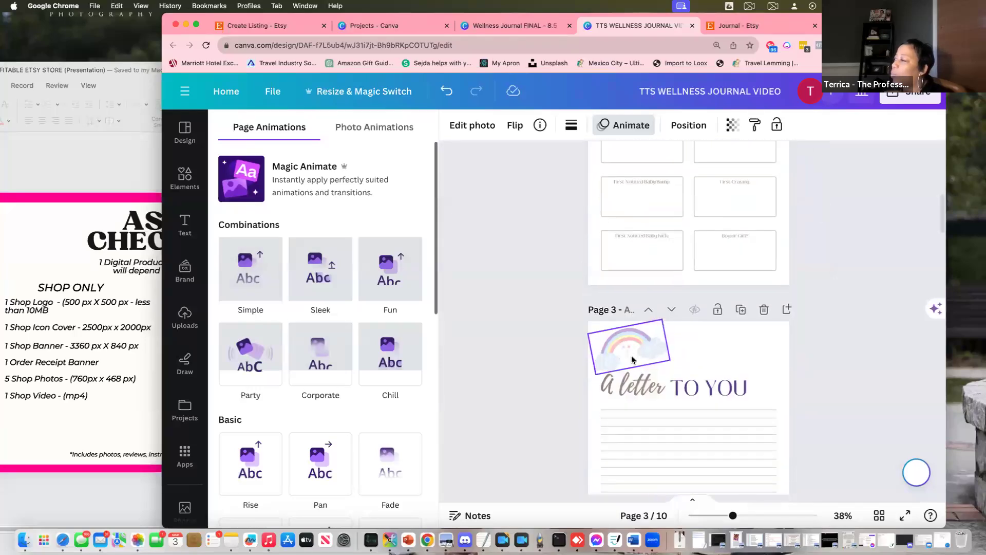
{"action": "scroll", "coordinate": [633, 359], "scroll_direction": "down", "scroll_amount": 2}
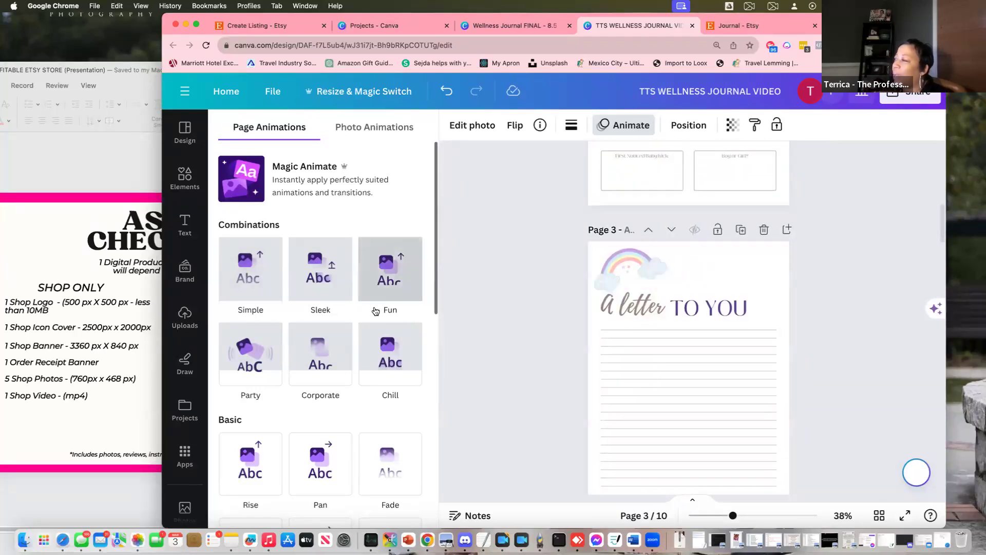
{"action": "scroll", "coordinate": [458, 229], "scroll_direction": "up", "scroll_amount": 3}
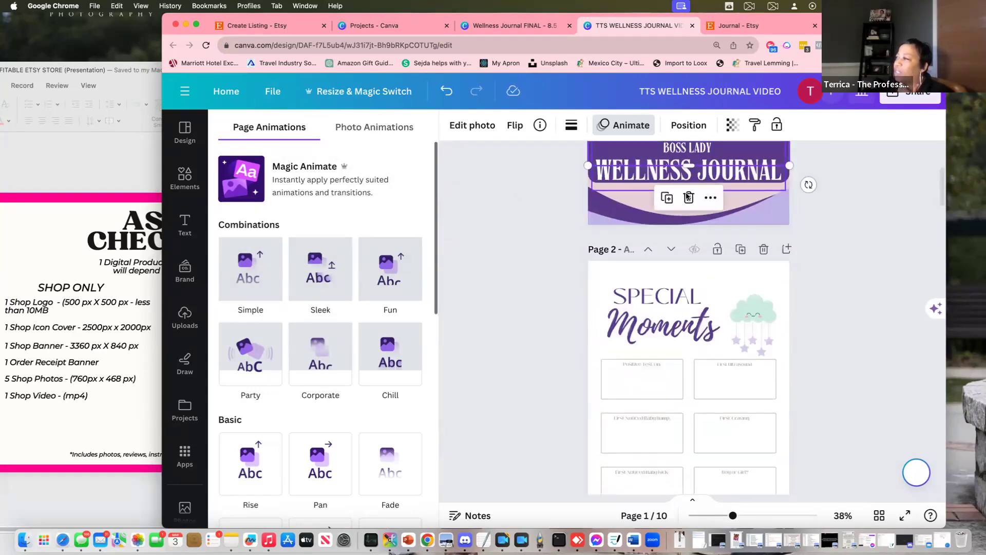
{"action": "scroll", "coordinate": [368, 333], "scroll_direction": "down", "scroll_amount": 1}
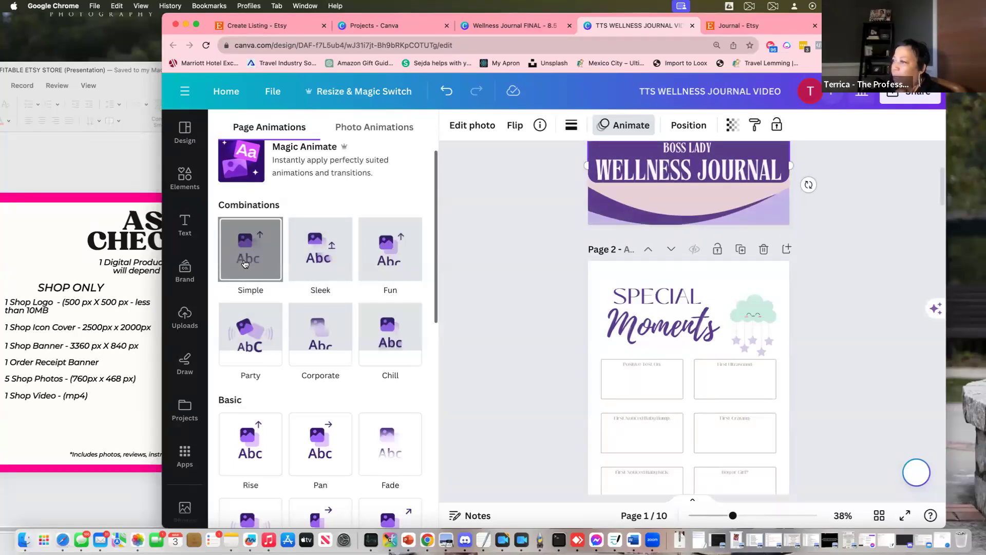
Apply the Simple page animation combination to all pages and review them
{"action": "left_click", "coordinate": [245, 264]}
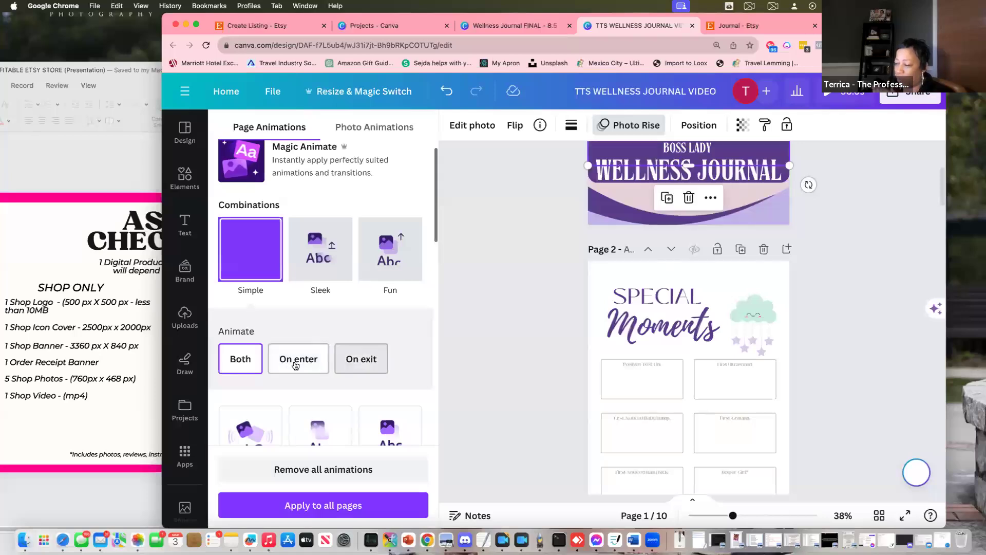
{"action": "scroll", "coordinate": [309, 370], "scroll_direction": "down", "scroll_amount": 10}
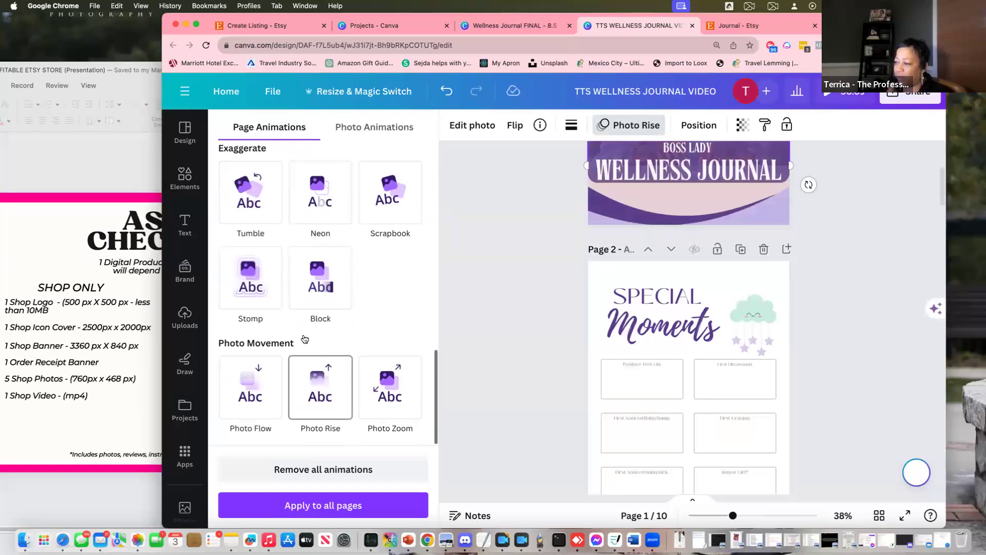
{"action": "left_click", "coordinate": [322, 506]}
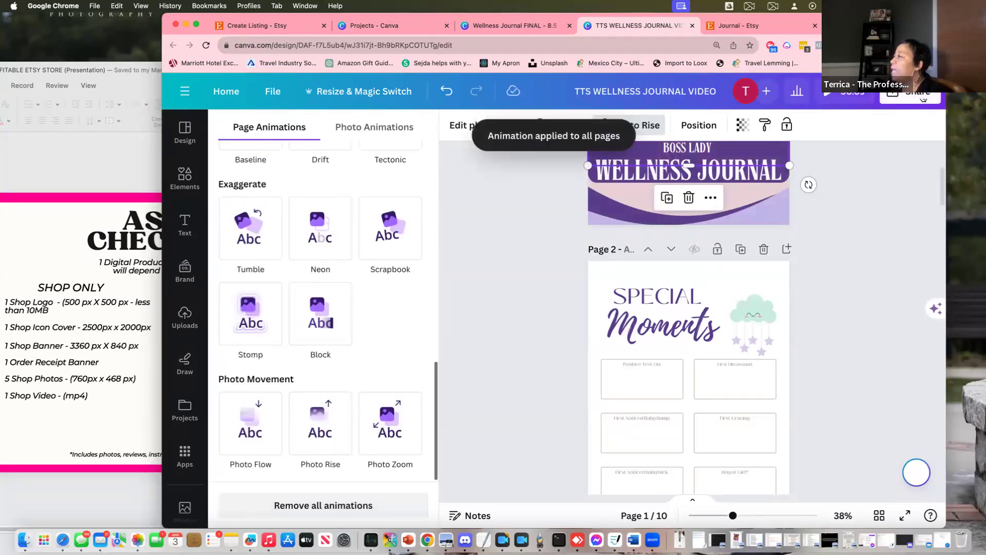
{"action": "scroll", "coordinate": [826, 378], "scroll_direction": "down", "scroll_amount": 10}
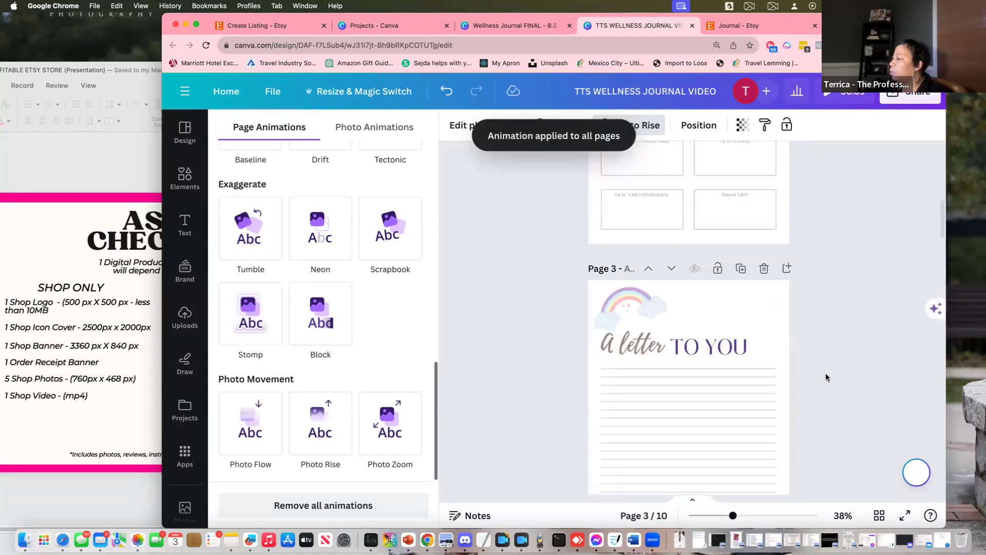
{"action": "scroll", "coordinate": [825, 372], "scroll_direction": "up", "scroll_amount": 15}
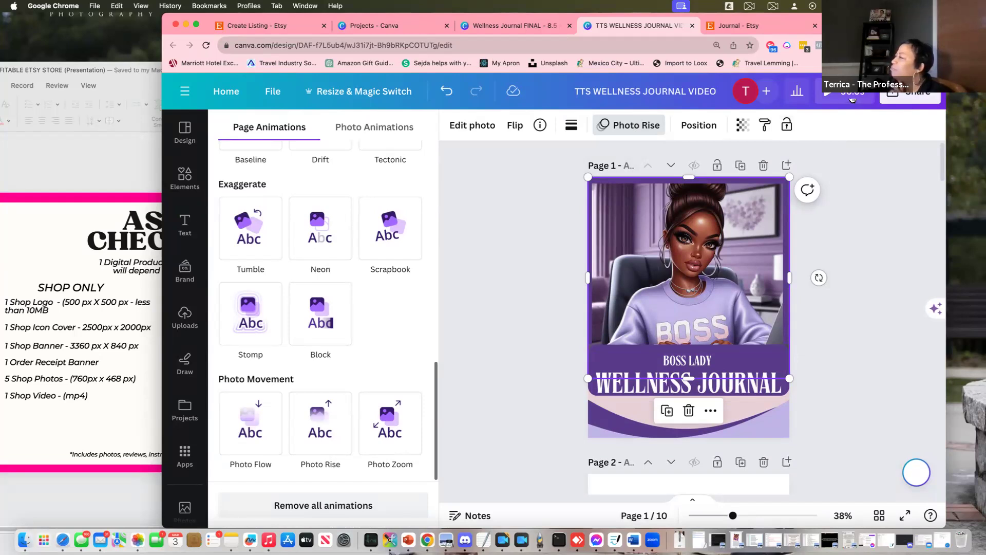
{"action": "scroll", "coordinate": [815, 286], "scroll_direction": "down", "scroll_amount": 20}
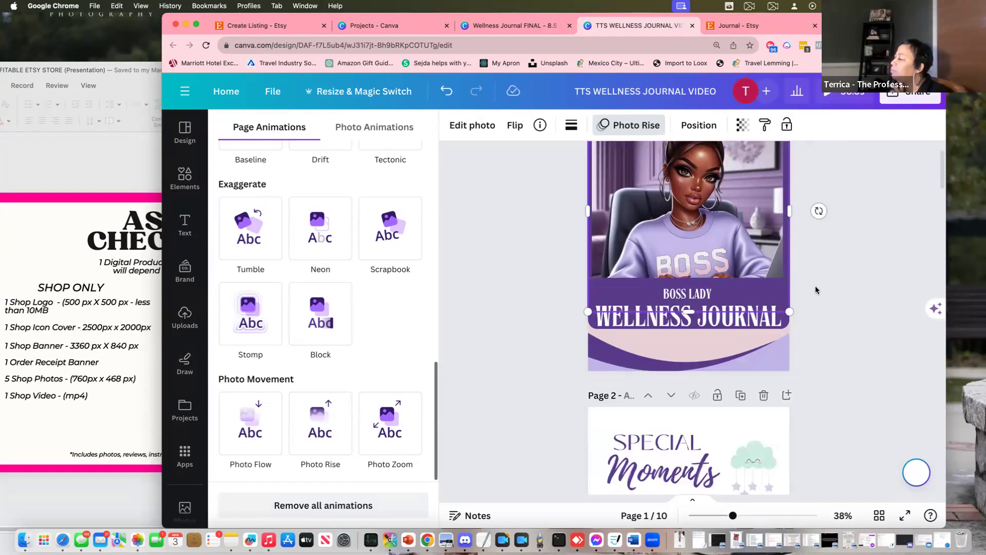
{"action": "scroll", "coordinate": [815, 285], "scroll_direction": "up", "scroll_amount": 20}
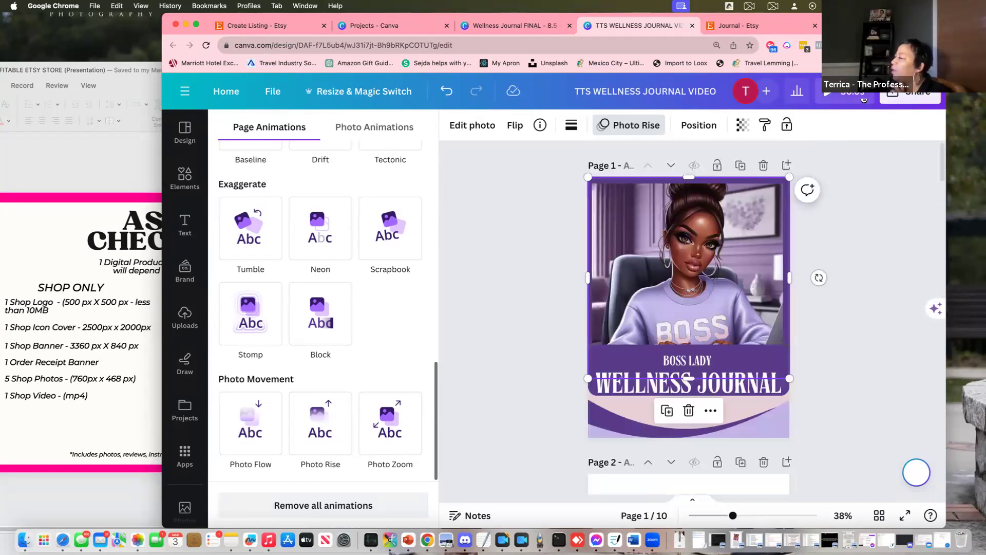
Download the TTS WELLNESS JOURNAL VIDEO design as an MP4 video of all 10 pages
{"action": "left_click", "coordinate": [909, 98]}
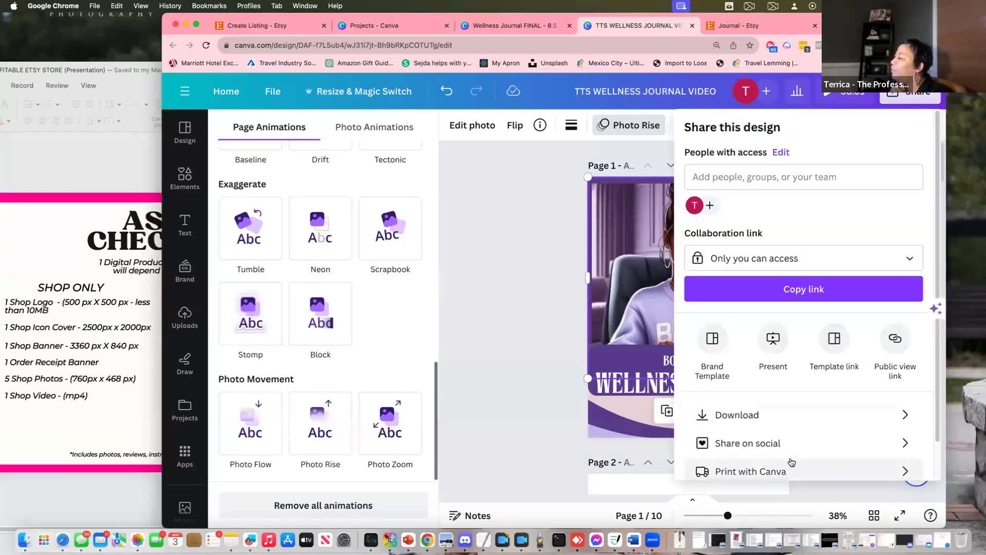
{"action": "scroll", "coordinate": [820, 449], "scroll_direction": "down", "scroll_amount": 2}
{"action": "left_click", "coordinate": [814, 370]}
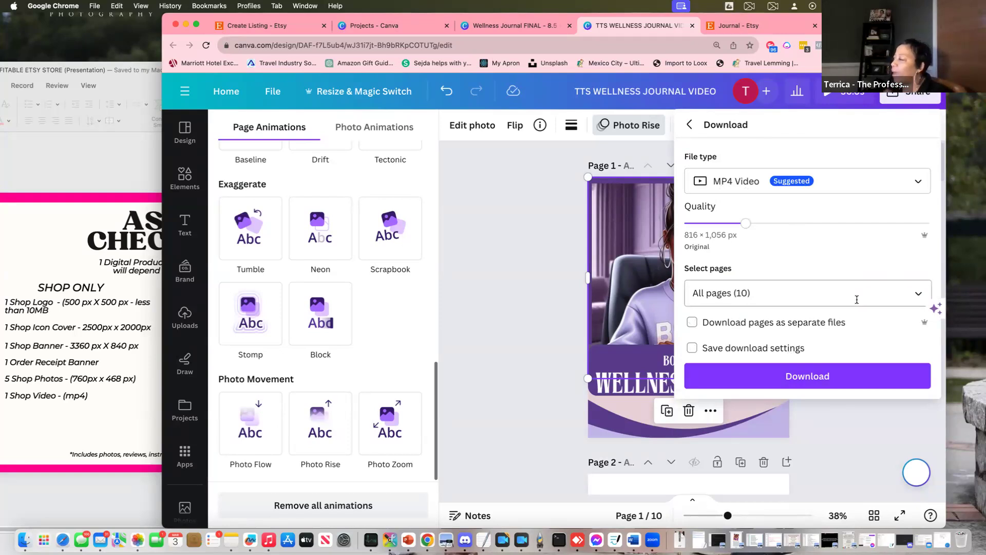
{"action": "left_click", "coordinate": [693, 323]}
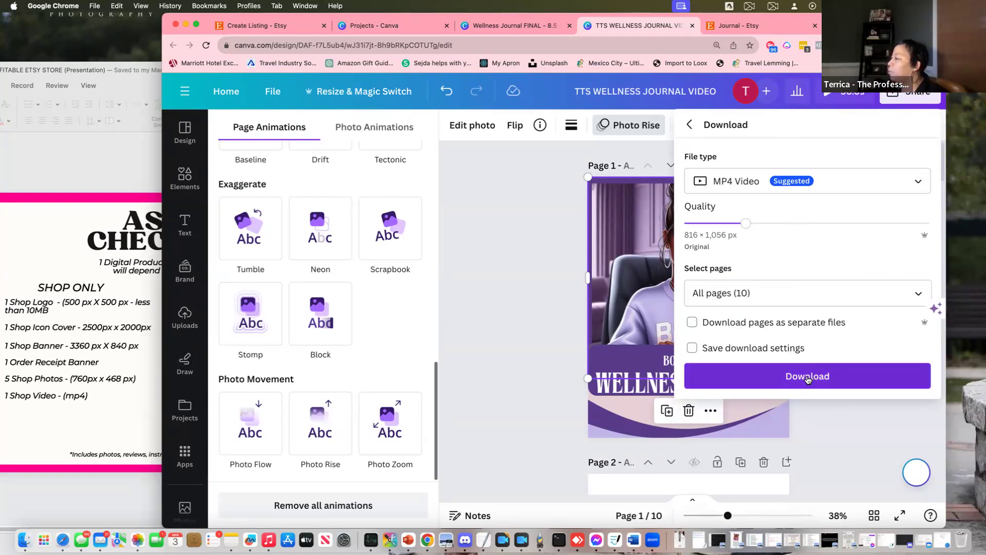
{"action": "left_click", "coordinate": [807, 377]}
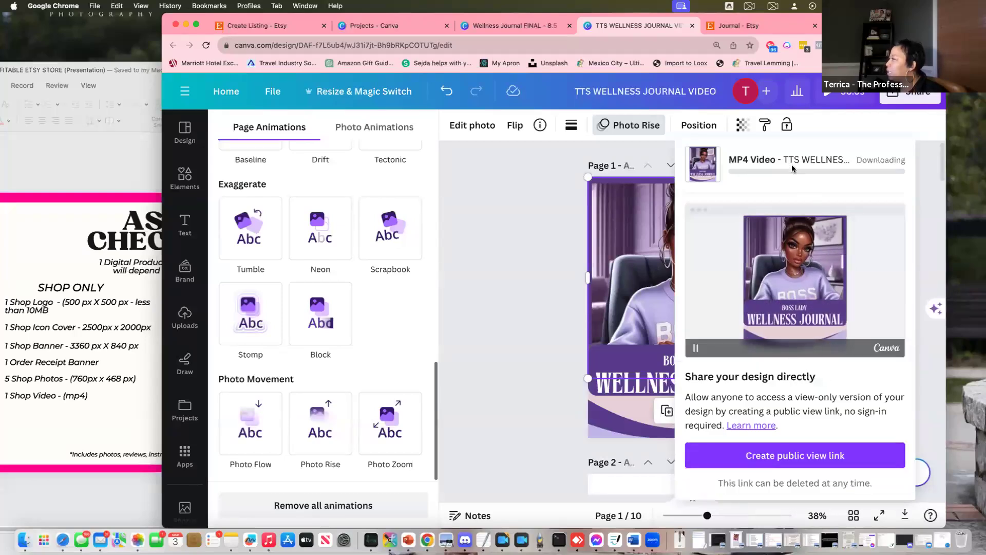
Narrow the Chrome window to sit beside the PowerPoint asset checklist
{"action": "key", "text": "super+Tab"}
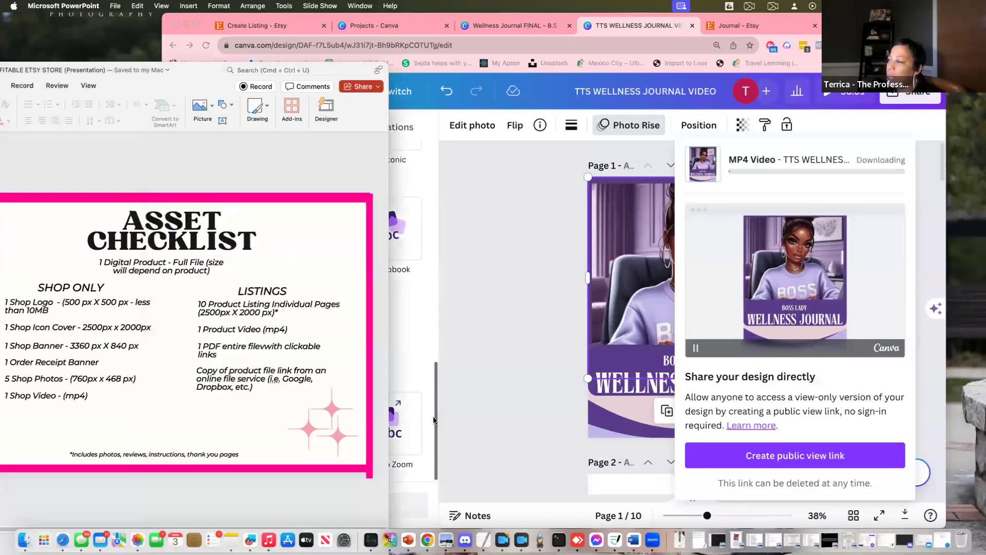
{"action": "left_click", "coordinate": [434, 420]}
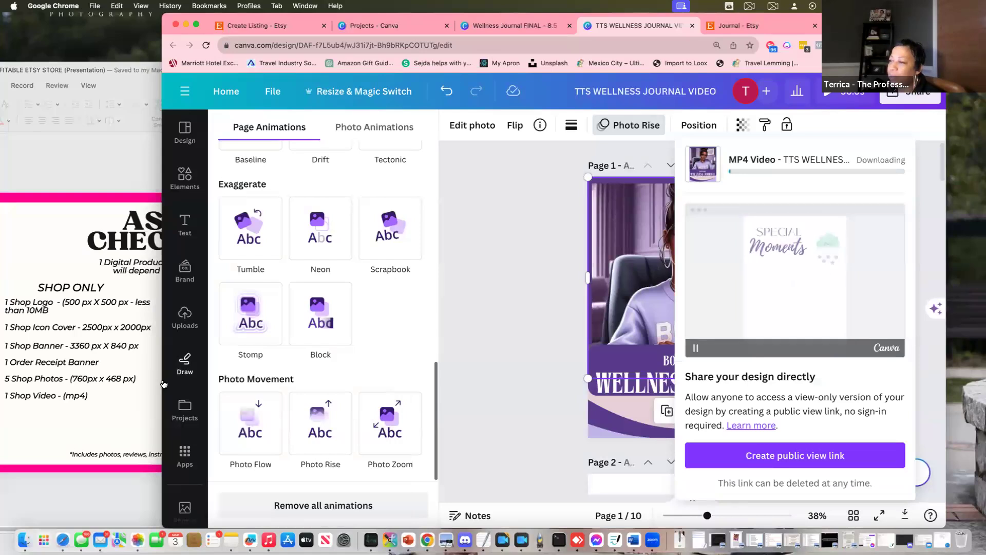
{"action": "left_click_drag", "start_coordinate": [164, 384], "coordinate": [389, 377]}
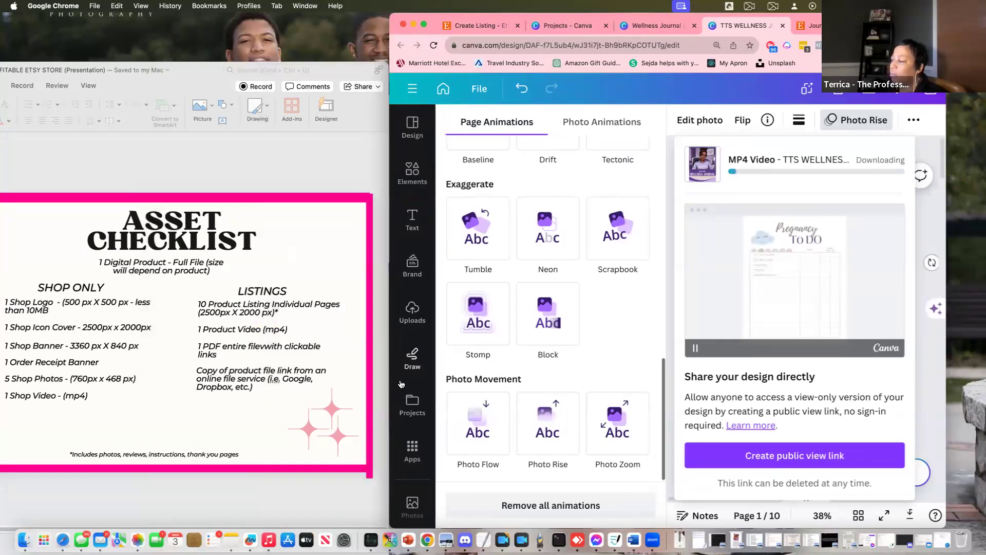
Switch to the Wellness Journal design and collapse the photo side panel
{"action": "left_click", "coordinate": [637, 32]}
{"action": "scroll", "coordinate": [695, 324], "scroll_direction": "down", "scroll_amount": 3}
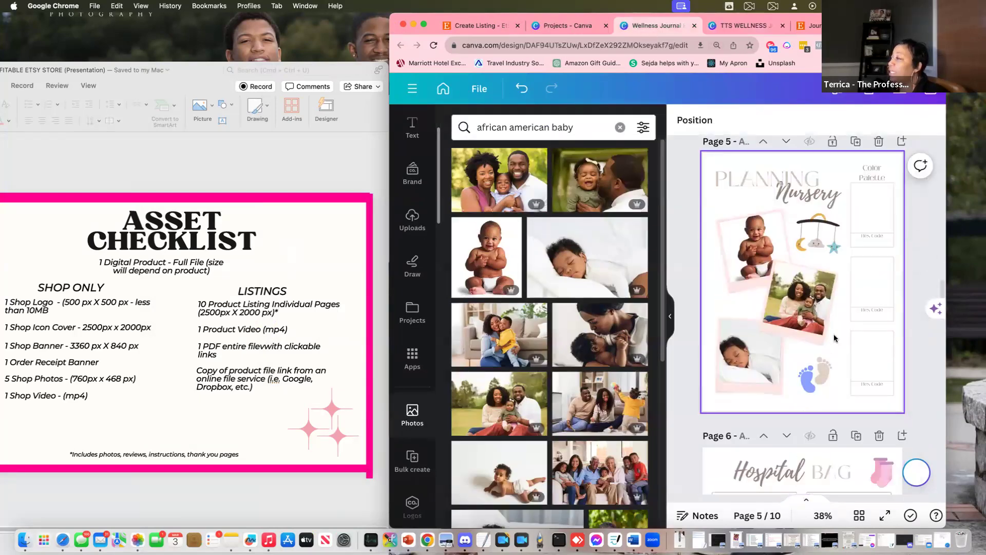
{"action": "left_click", "coordinate": [670, 316]}
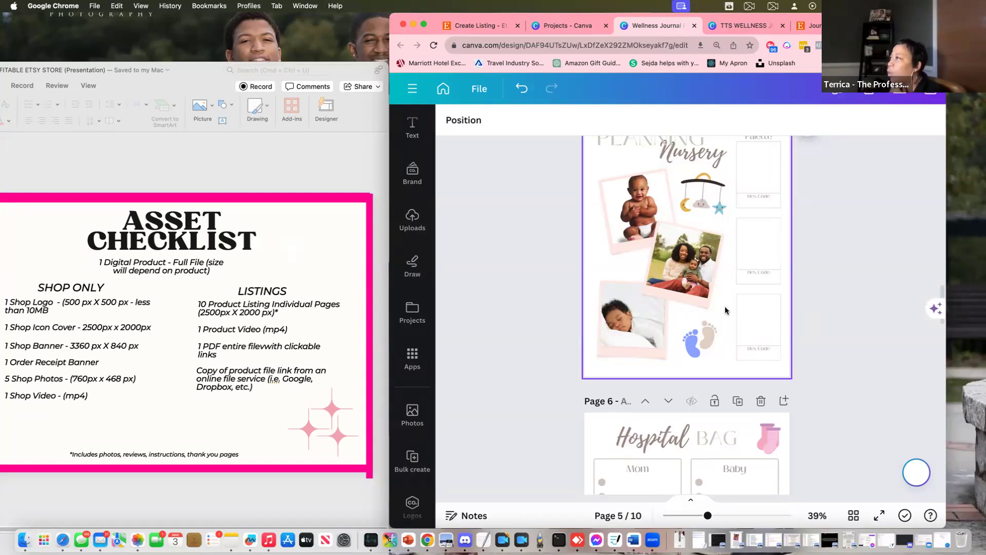
Duplicate Wellness Journal FINAL with File > Make a copy
{"action": "left_click", "coordinate": [482, 90]}
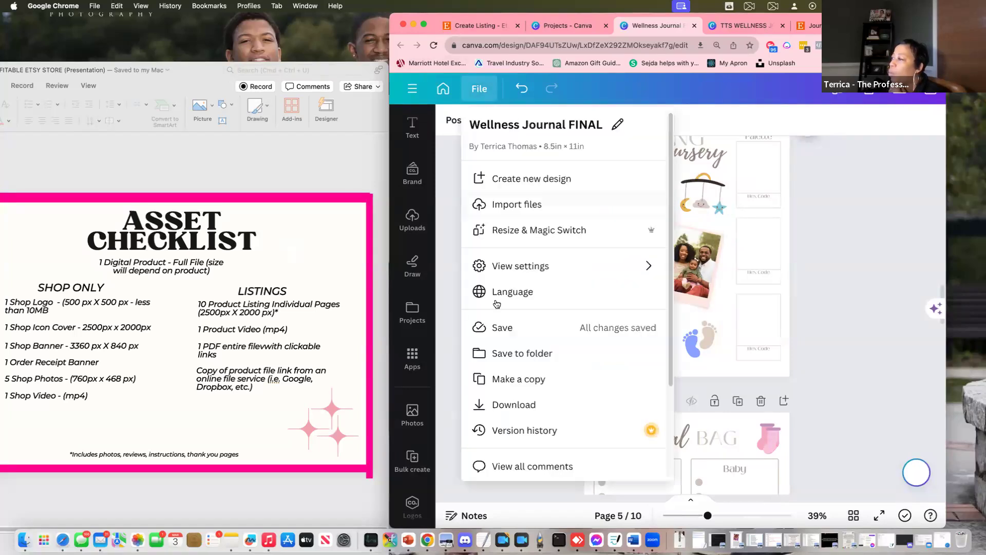
{"action": "left_click", "coordinate": [519, 380]}
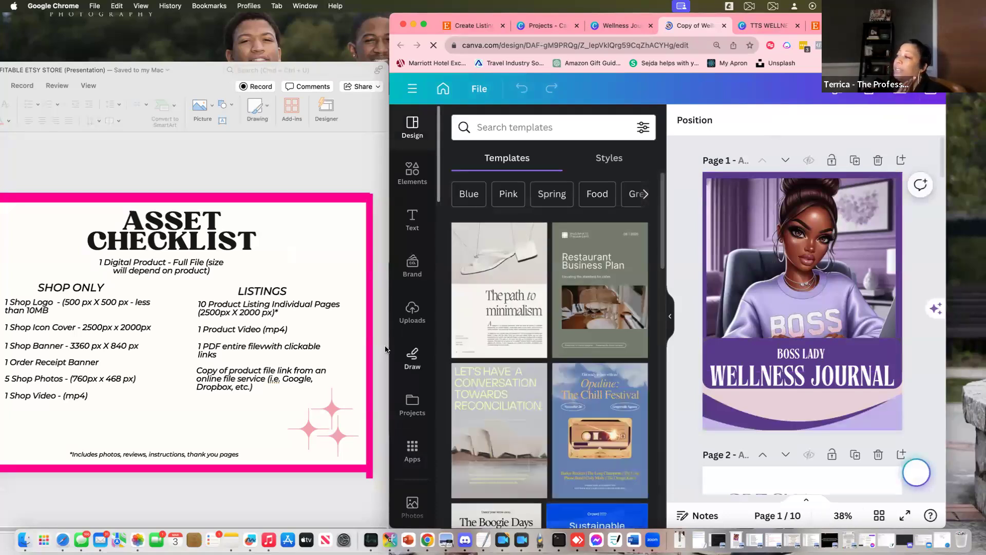
Widen the browser window and replace 'FINAL' in the design title with '-CANVA EDIT'
{"action": "left_click_drag", "start_coordinate": [390, 345], "coordinate": [233, 345]}
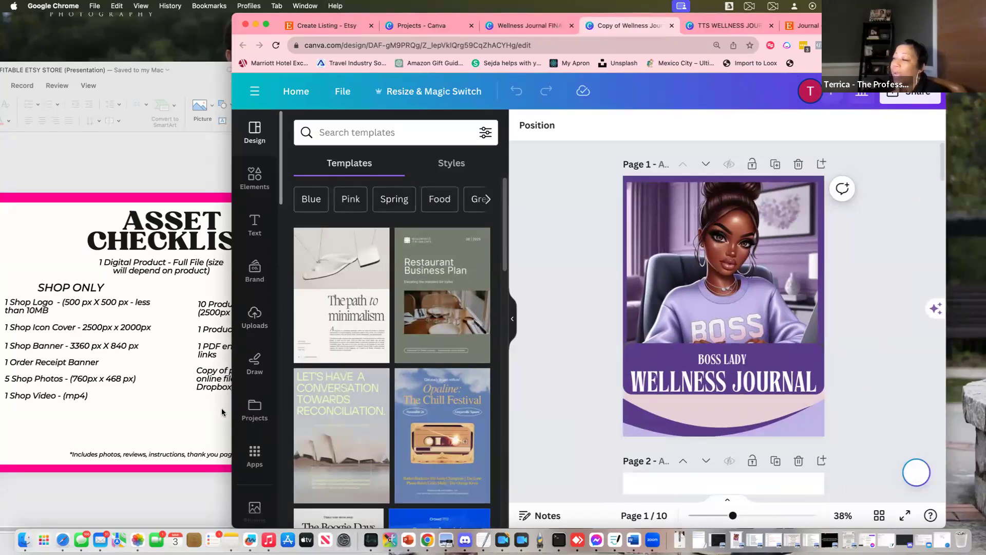
{"action": "left_click_drag", "start_coordinate": [233, 415], "coordinate": [108, 415]}
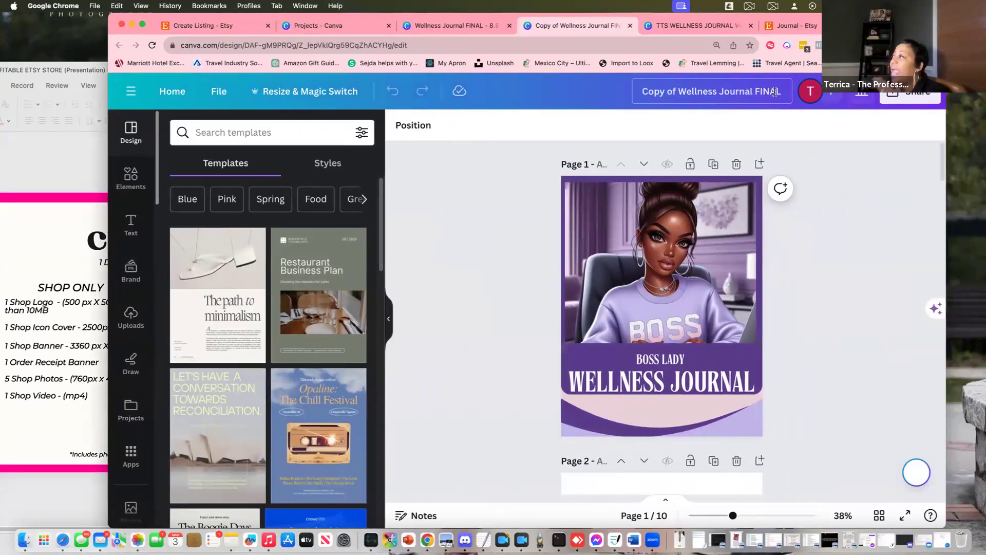
{"action": "left_click_drag", "start_coordinate": [782, 92], "coordinate": [756, 90]}
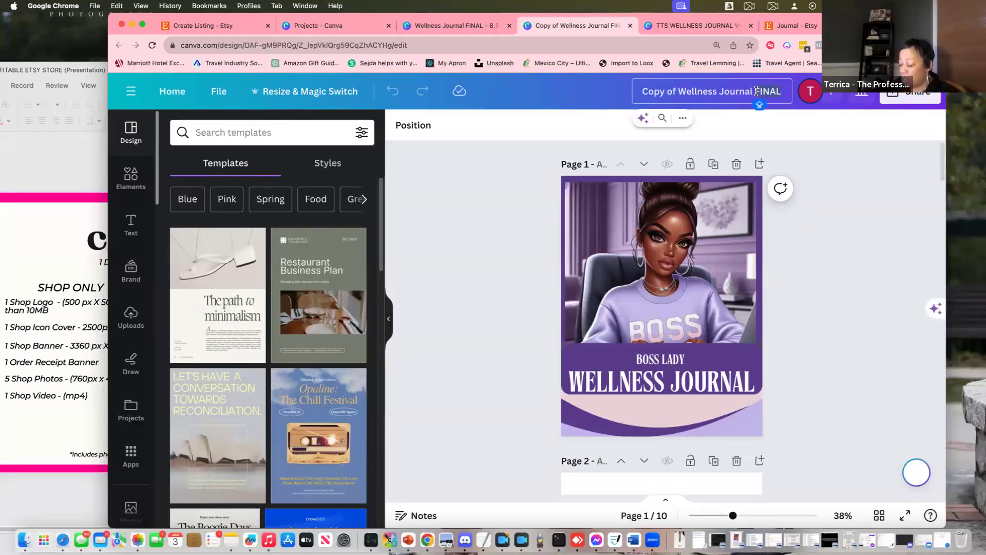
{"action": "key", "text": "BackSpace"}
{"action": "type", "text": "-CANVA TEM"}
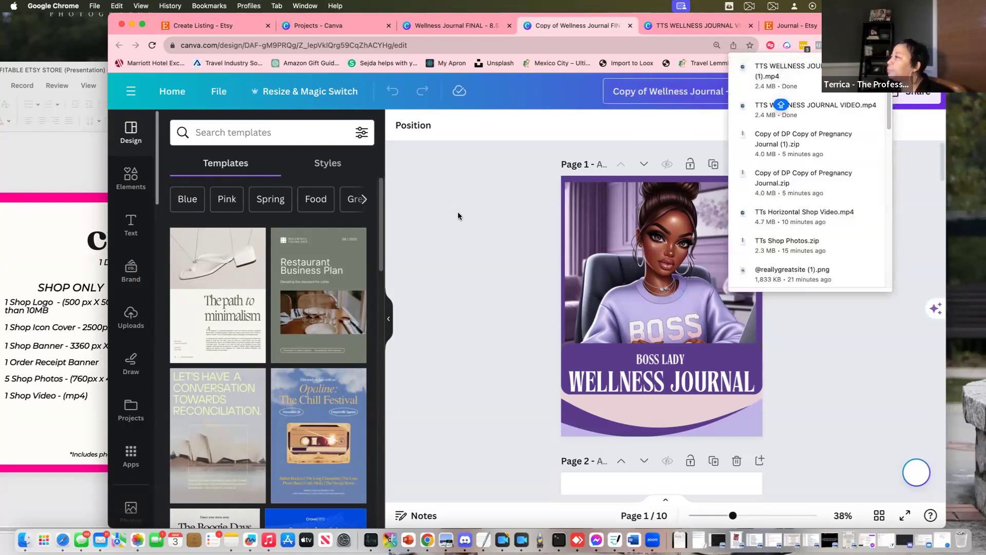
Delete 'Copy of' so the title reads 'Wellness Journal -CANVA EDIT'
{"action": "left_click", "coordinate": [644, 91]}
{"action": "left_click_drag", "start_coordinate": [650, 91], "coordinate": [783, 92]}
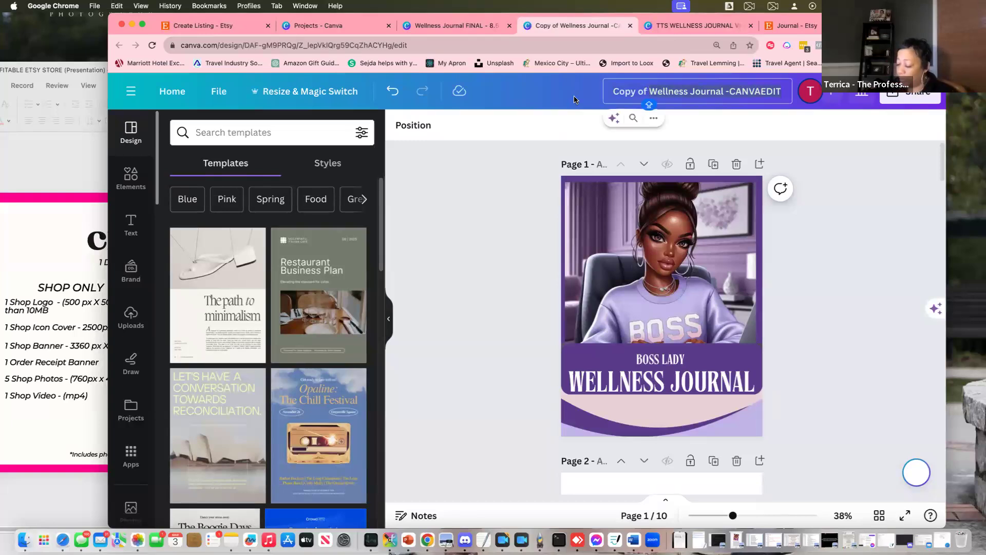
{"action": "left_click", "coordinate": [650, 90]}
{"action": "key", "text": "BackSpace"}
{"action": "left_click", "coordinate": [840, 282]}
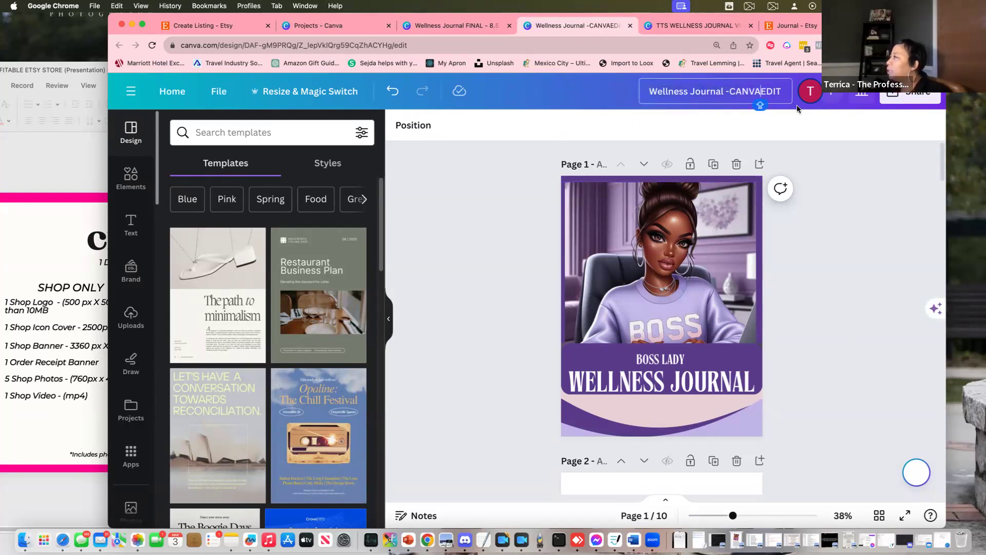
{"action": "left_click", "coordinate": [855, 263]}
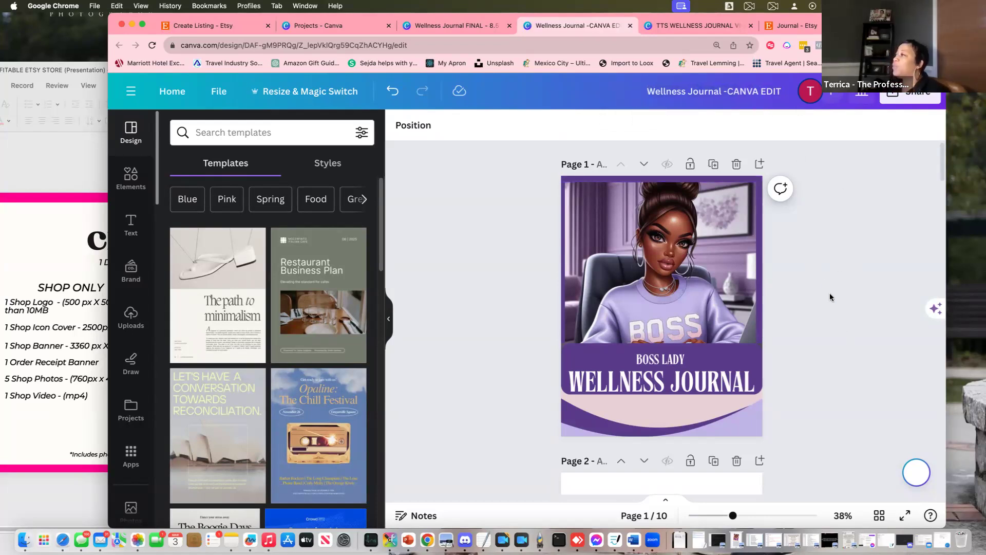
{"action": "scroll", "coordinate": [831, 297], "scroll_direction": "down", "scroll_amount": 1}
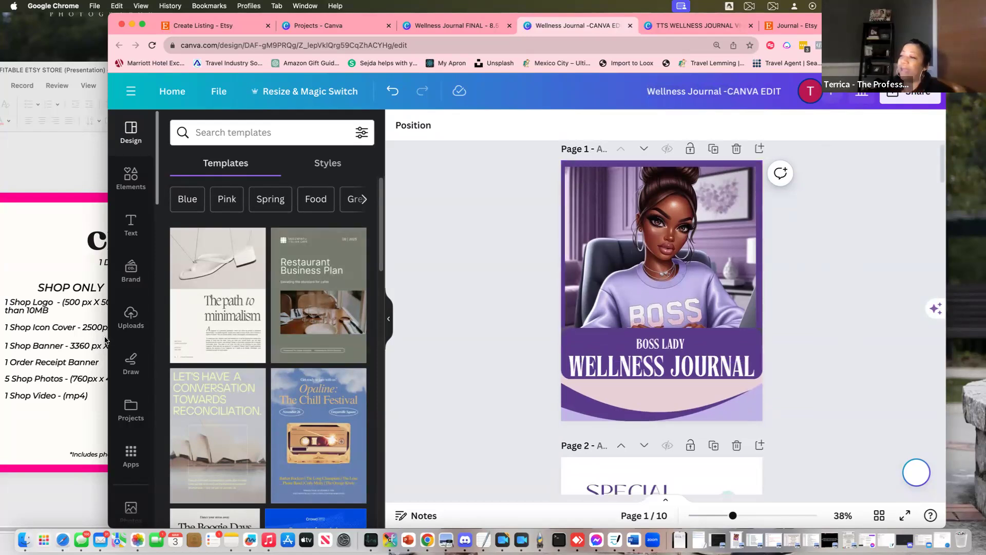
{"action": "left_click_drag", "start_coordinate": [107, 338], "coordinate": [317, 333]}
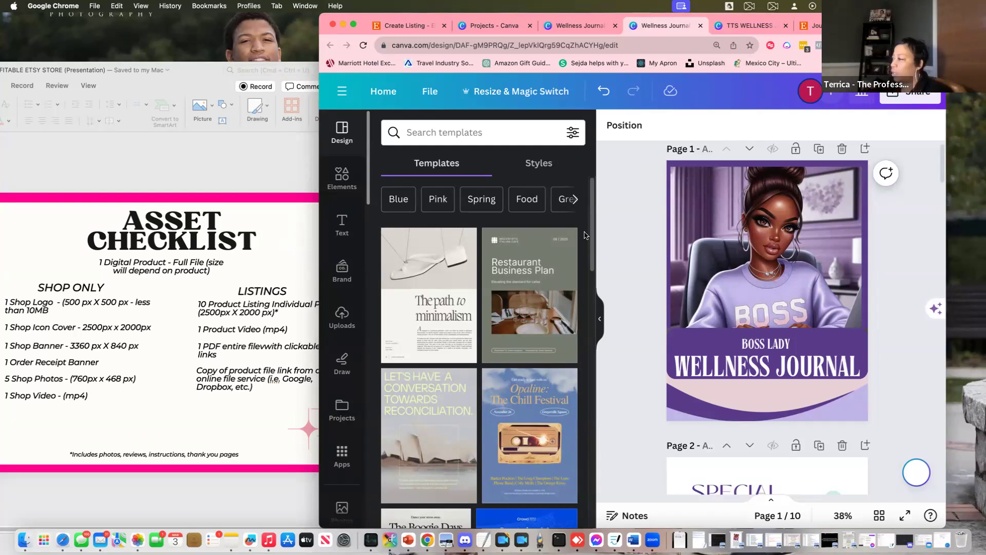
Scroll through pages 1–3 of the renamed journal, then bring the PowerPoint asset checklist forward
{"action": "scroll", "coordinate": [795, 337], "scroll_direction": "down", "scroll_amount": 4}
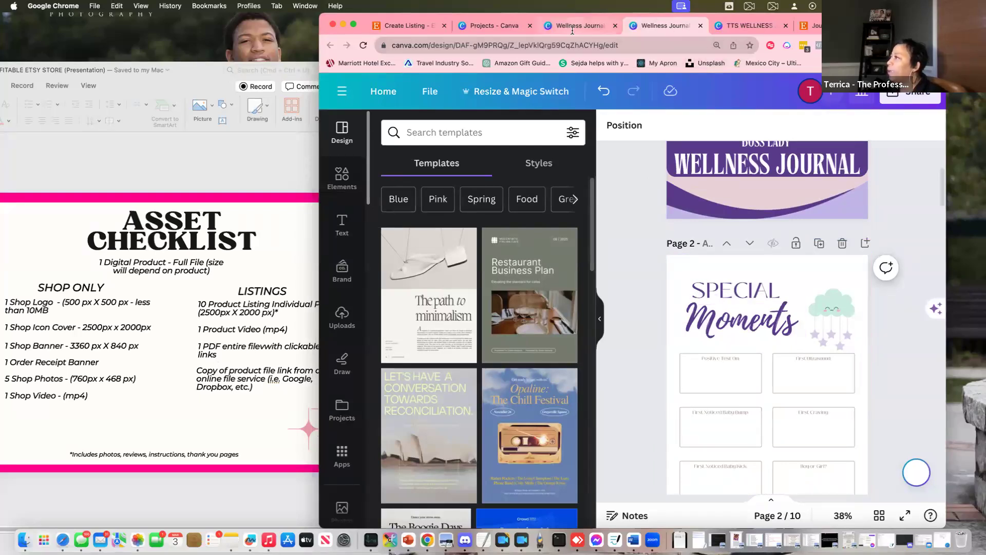
{"action": "scroll", "coordinate": [781, 337], "scroll_direction": "down", "scroll_amount": 5}
{"action": "scroll", "coordinate": [780, 336], "scroll_direction": "down", "scroll_amount": 2}
{"action": "left_click", "coordinate": [243, 407]}
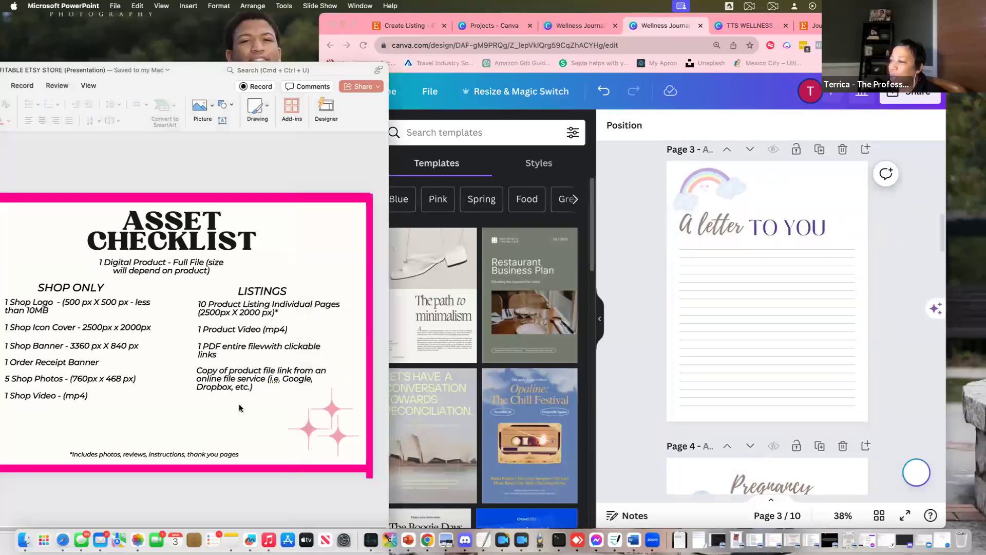
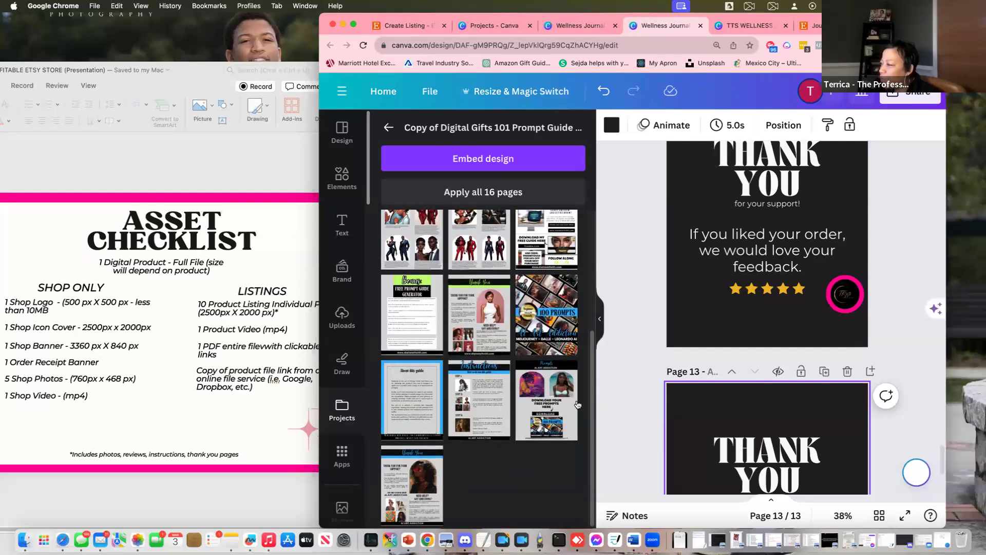
Apply the Prompts download layout to page 13 and change its heading to 'GET YOUR ITEM HERE'
{"action": "left_click", "coordinate": [549, 416]}
{"action": "scroll", "coordinate": [886, 426], "scroll_direction": "down", "scroll_amount": 4}
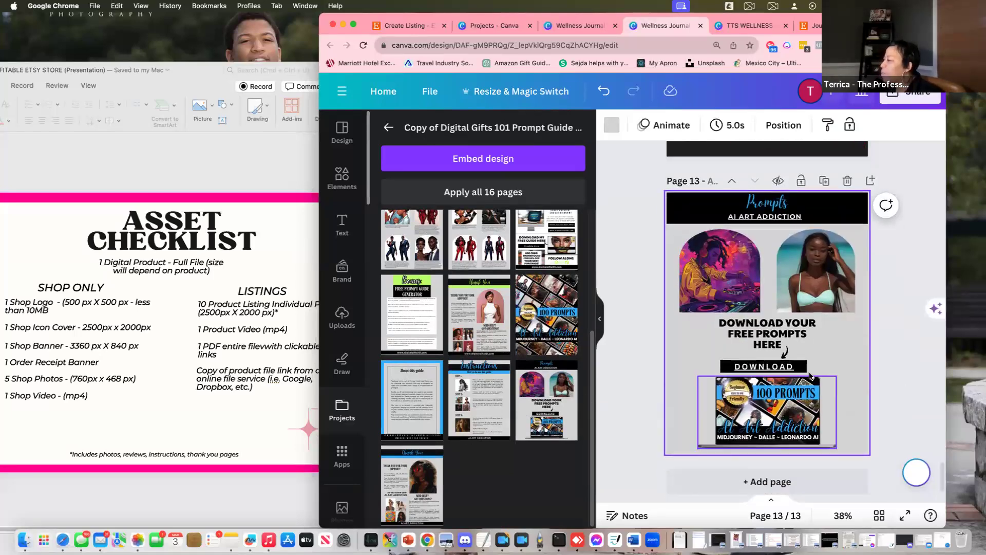
{"action": "double_click", "coordinate": [751, 323]}
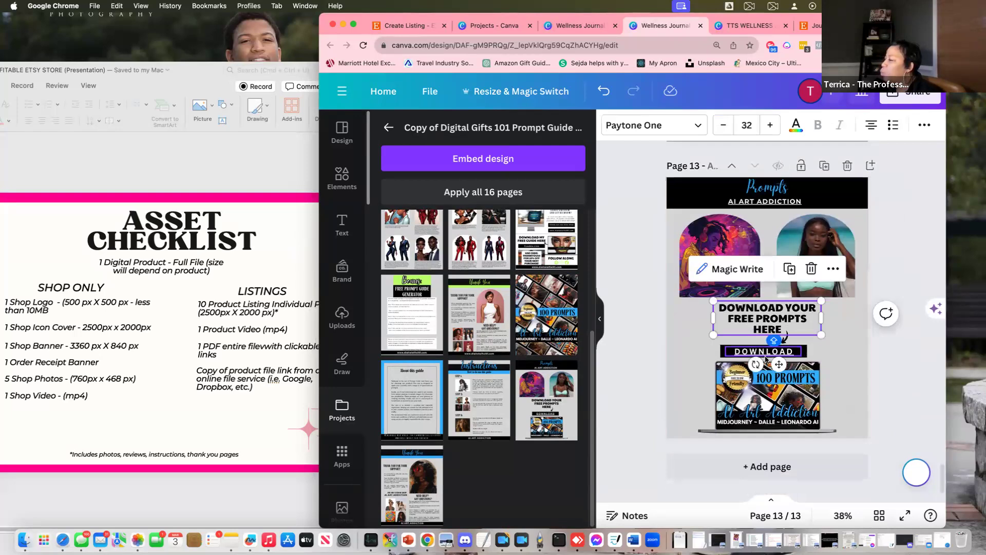
{"action": "key", "text": "ctrl+a"}
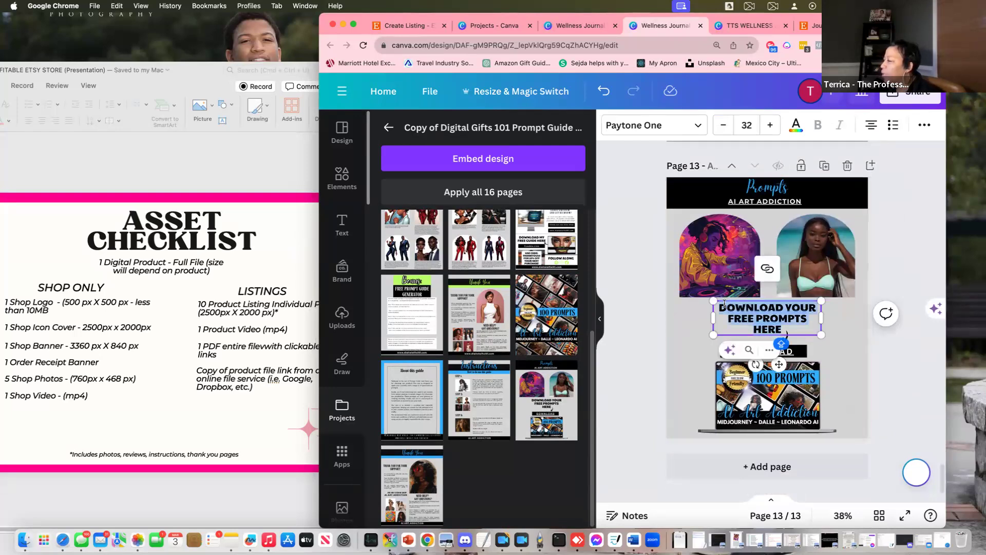
{"action": "type", "text": "GET Y"}
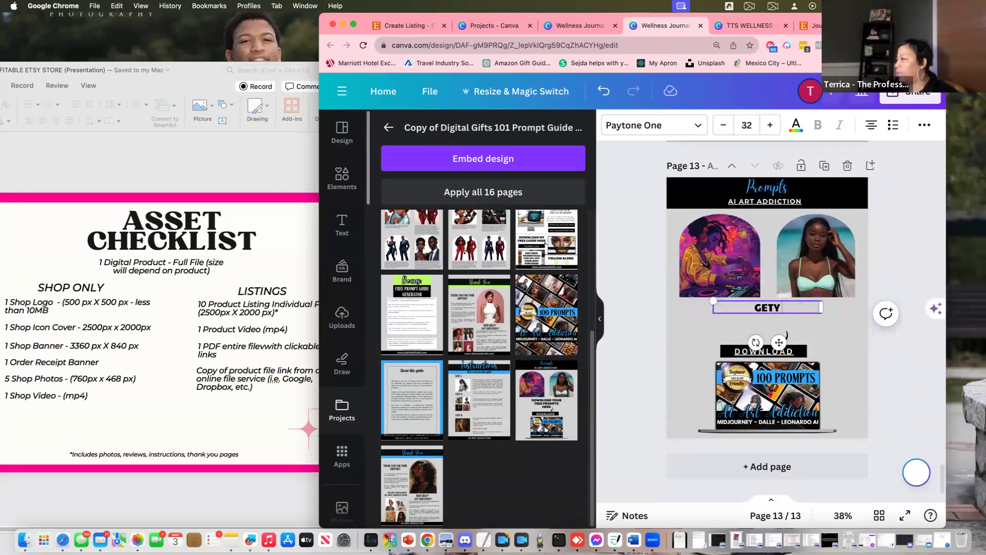
{"action": "key", "text": "BackSpace"}
{"action": "key", "text": "BackSpace"}
{"action": "type", "text": "YOU"}
{"action": "key", "text": "BackSpace"}
{"action": "key", "text": "BackSpace"}
{"action": "key", "text": "BackSpace"}
{"action": "key", "text": "BackSpace"}
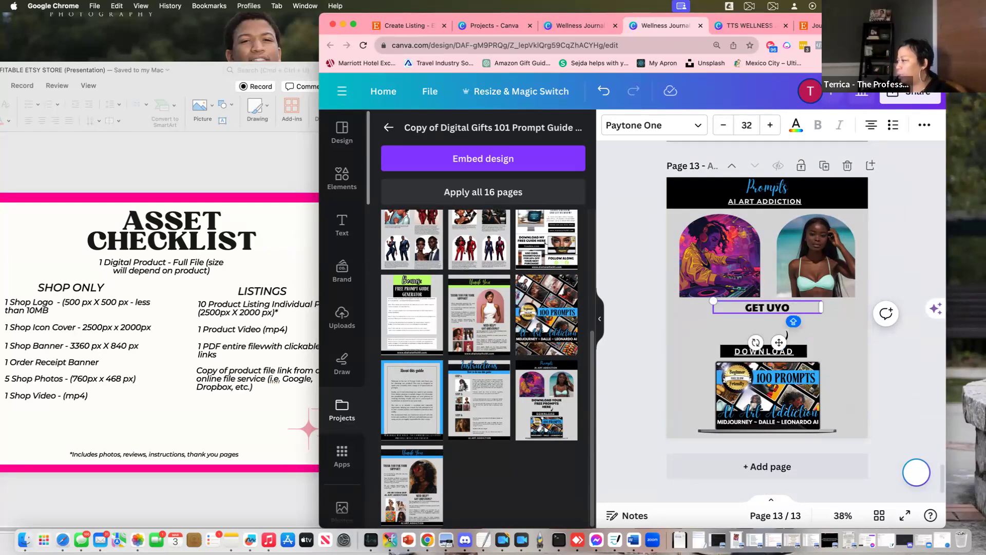
{"action": "type", "text": "YOUR ITEM HERE"}
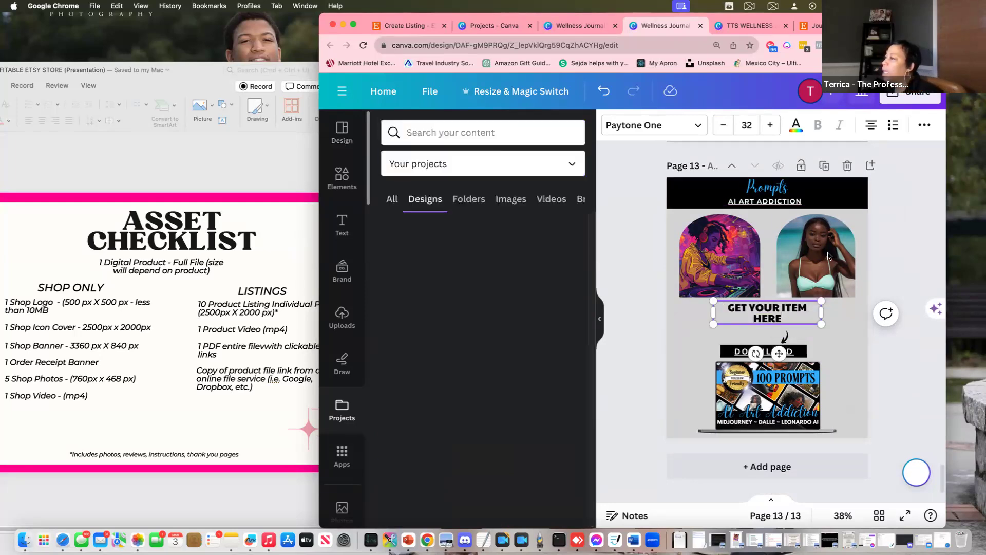
Select the 100 Prompts laptop mockup image, then bring up the Finder Downloads window
{"action": "left_click", "coordinate": [786, 386]}
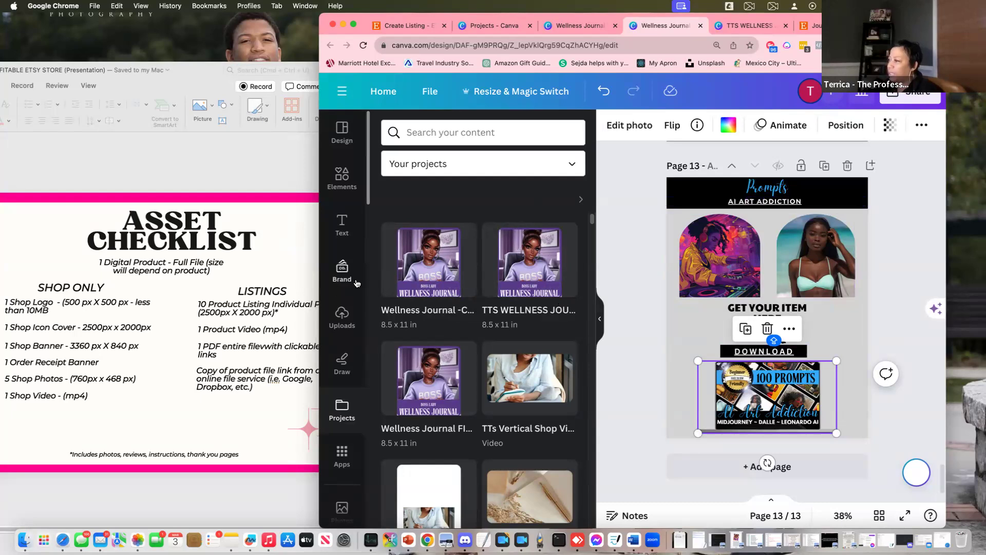
{"action": "left_click", "coordinate": [24, 539]}
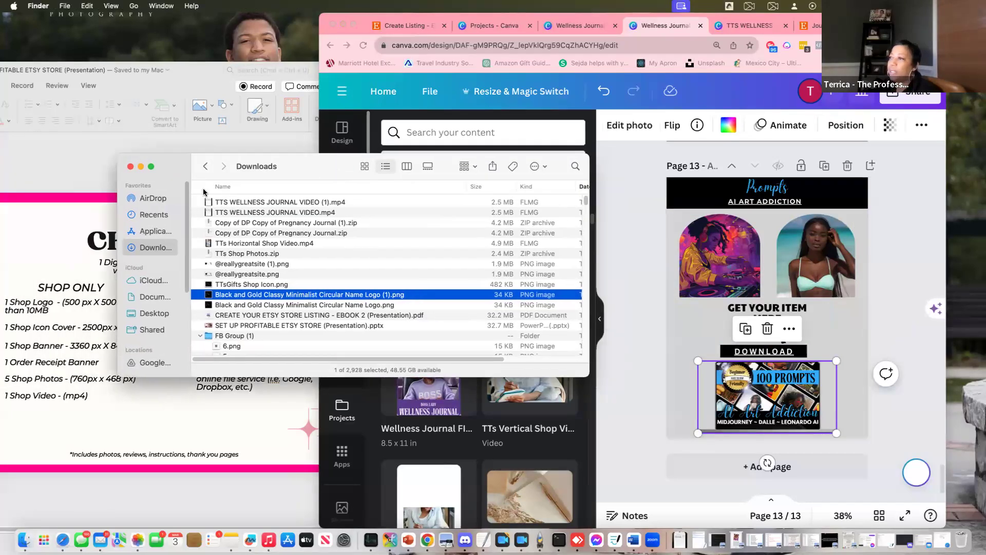
Unzip the Pregnancy Journal download and upload its ten page PNGs into Canva
{"action": "double_click", "coordinate": [248, 233]}
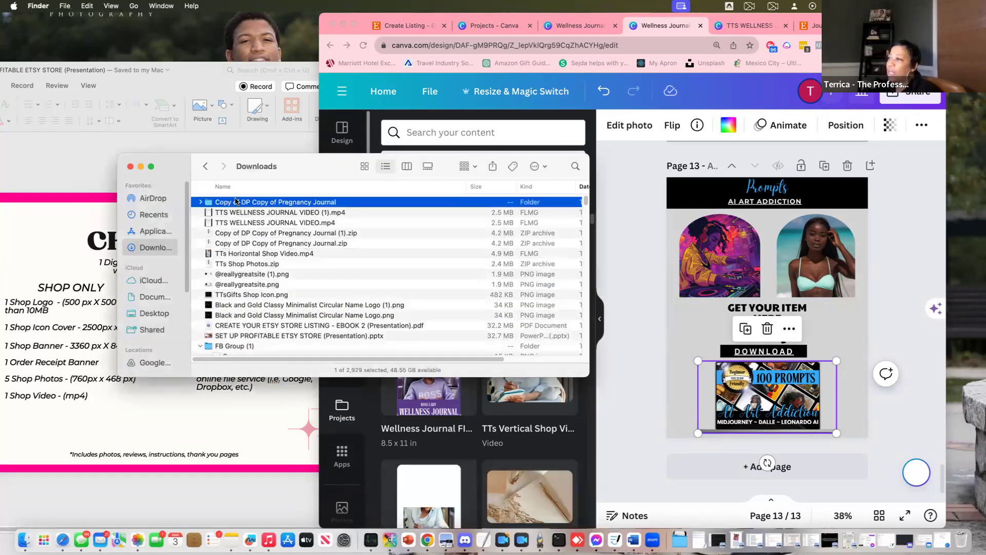
{"action": "left_click", "coordinate": [201, 203]}
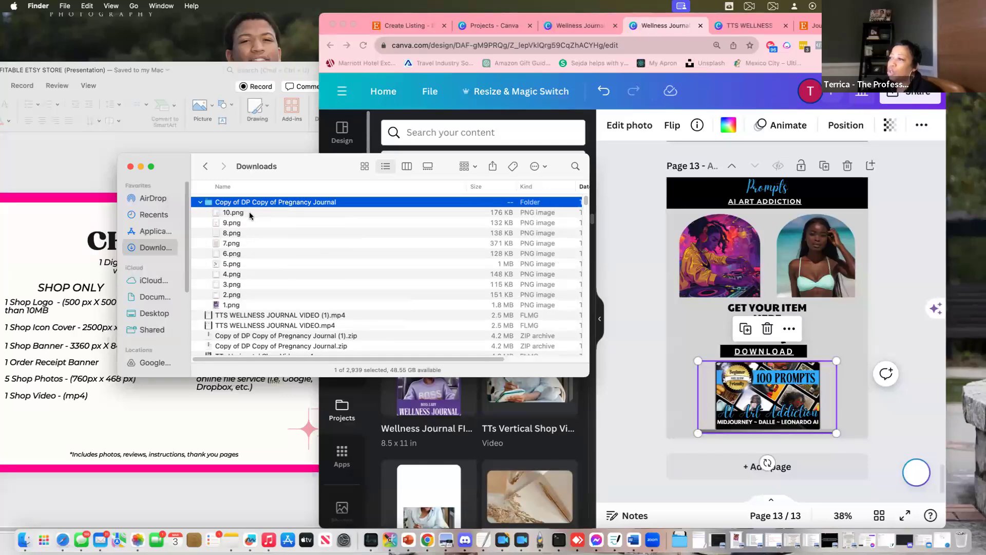
{"action": "left_click", "coordinate": [250, 214]}
{"action": "left_click", "coordinate": [244, 307], "text": "shift"}
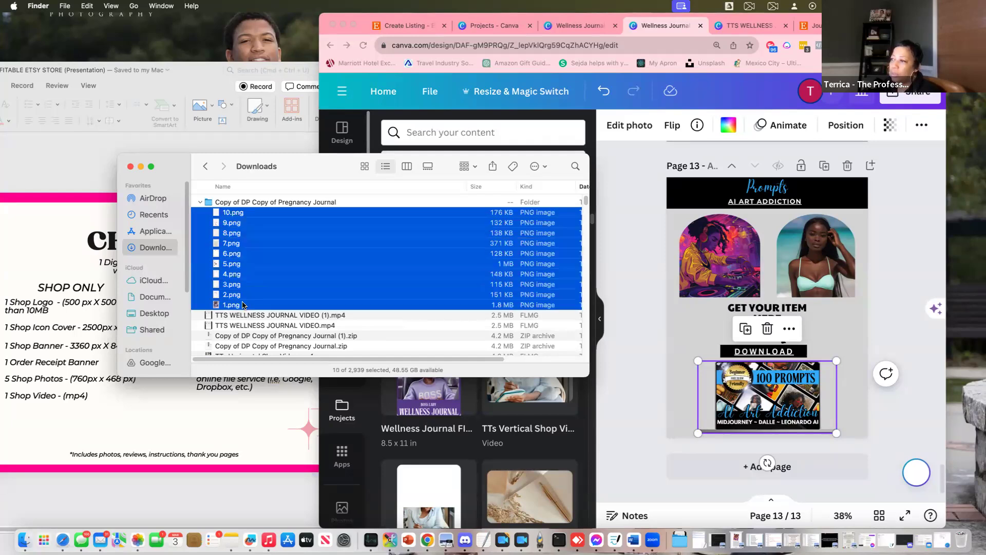
{"action": "left_click_drag", "start_coordinate": [334, 163], "coordinate": [217, 92]}
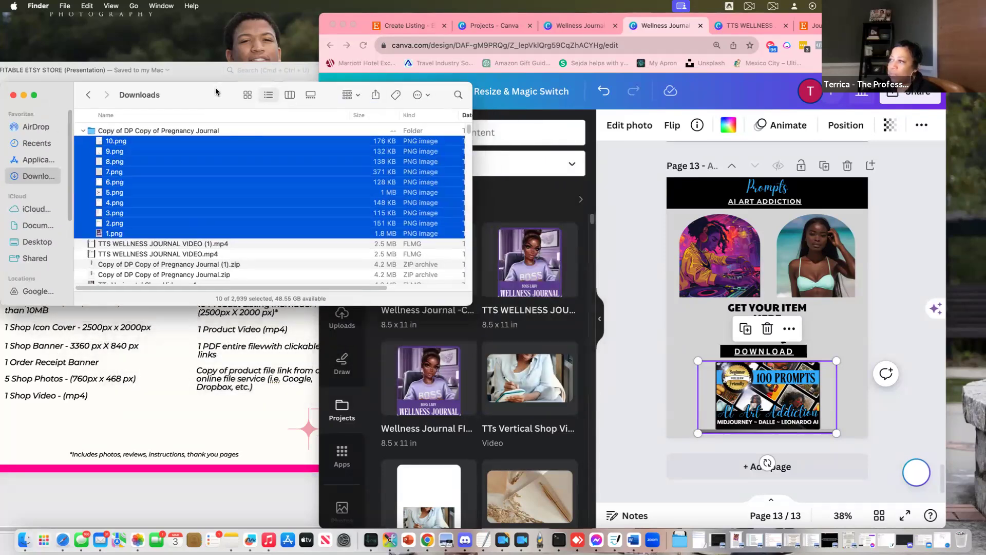
{"action": "left_click_drag", "start_coordinate": [209, 151], "coordinate": [94, 224]}
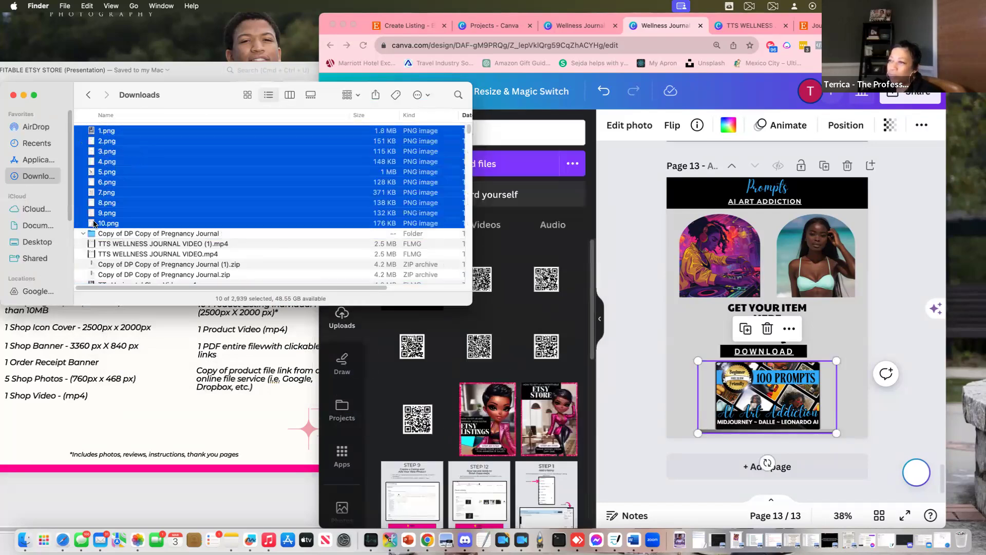
Upload the first four page images, 1.png through 4.png, to Canva
{"action": "left_click", "coordinate": [98, 223]}
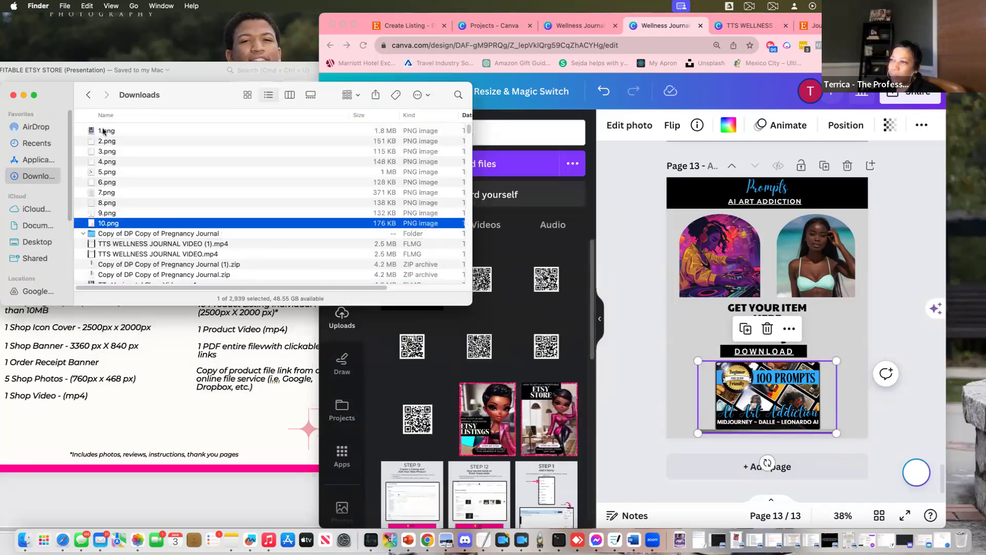
{"action": "left_click", "coordinate": [104, 131]}
{"action": "left_click", "coordinate": [104, 163], "text": "shift"}
{"action": "left_click_drag", "start_coordinate": [347, 306], "coordinate": [472, 370]}
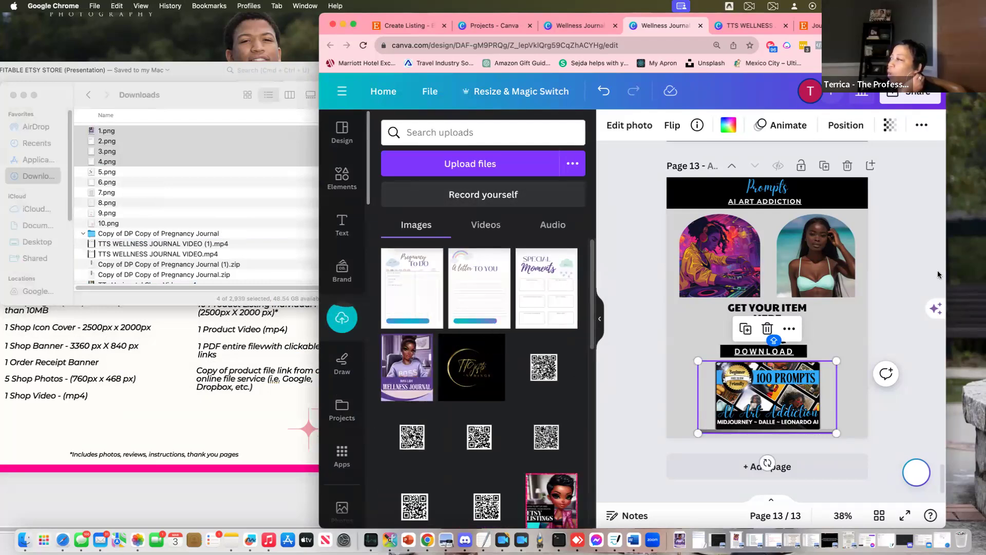
Place the Wellness Journal cover in the laptop screen and adjust its crop
{"action": "left_click_drag", "start_coordinate": [815, 256], "coordinate": [785, 360]}
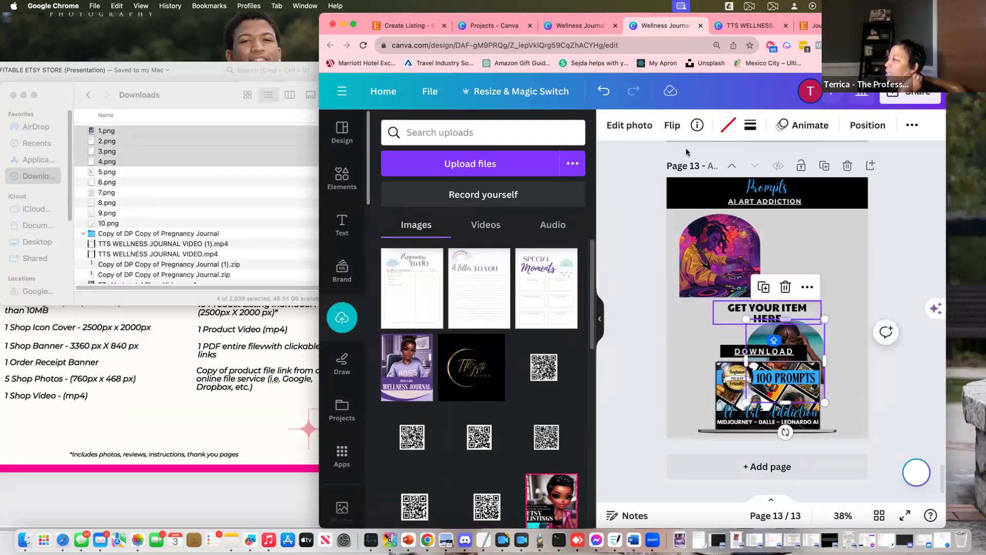
{"action": "left_click", "coordinate": [603, 90]}
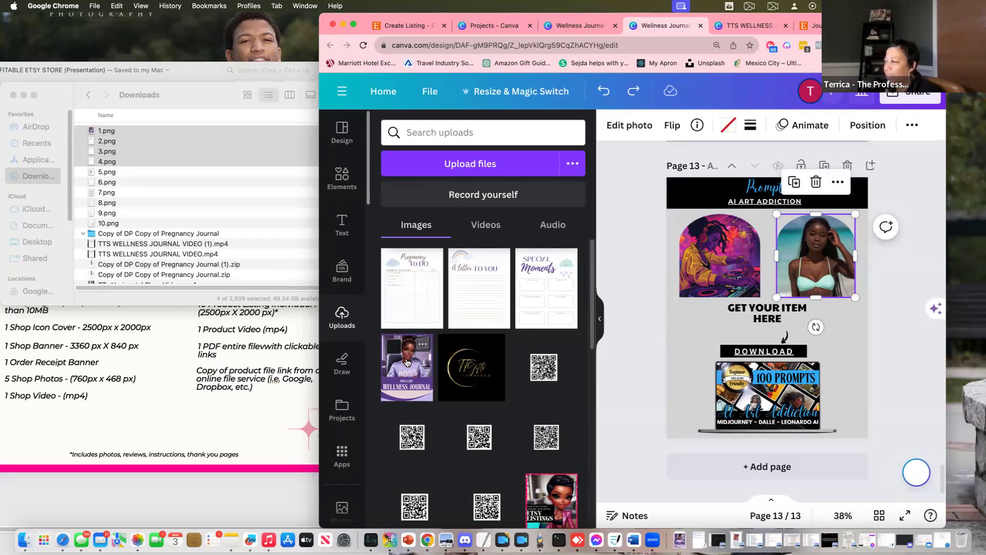
{"action": "left_click", "coordinate": [407, 363]}
{"action": "left_click_drag", "start_coordinate": [741, 268], "coordinate": [843, 430]}
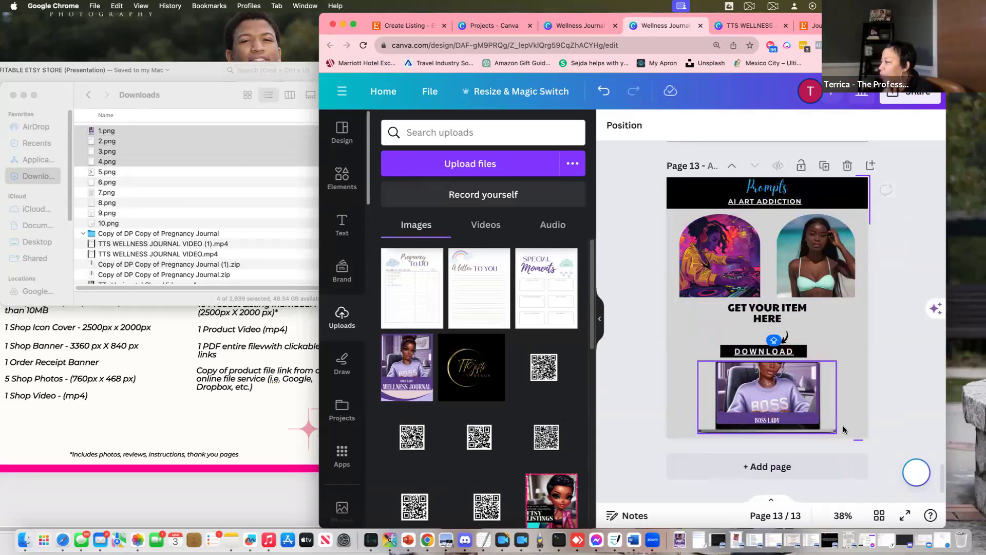
{"action": "left_click", "coordinate": [764, 390]}
{"action": "double_click", "coordinate": [765, 387]}
{"action": "left_click_drag", "start_coordinate": [766, 404], "coordinate": [766, 434]}
{"action": "left_click", "coordinate": [842, 370]}
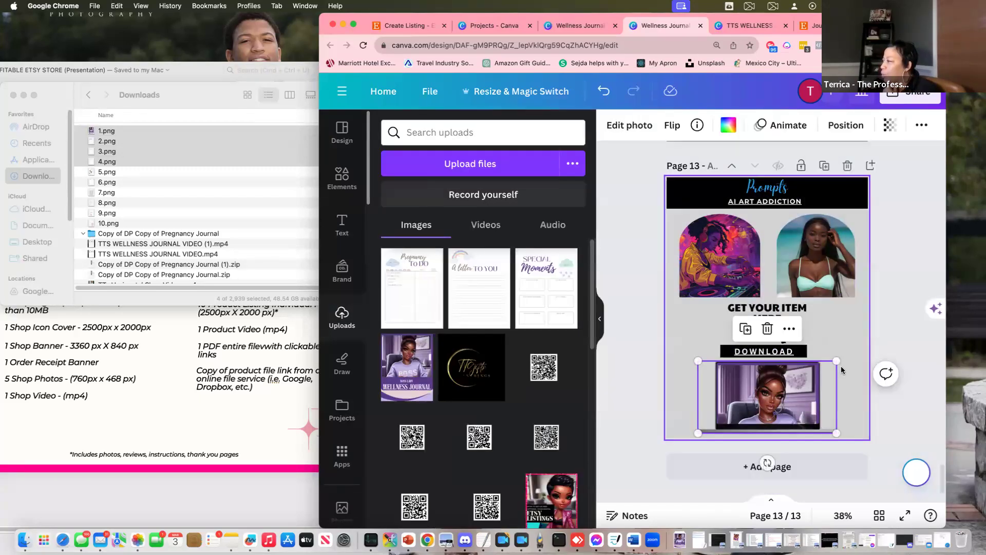
{"action": "left_click", "coordinate": [856, 366]}
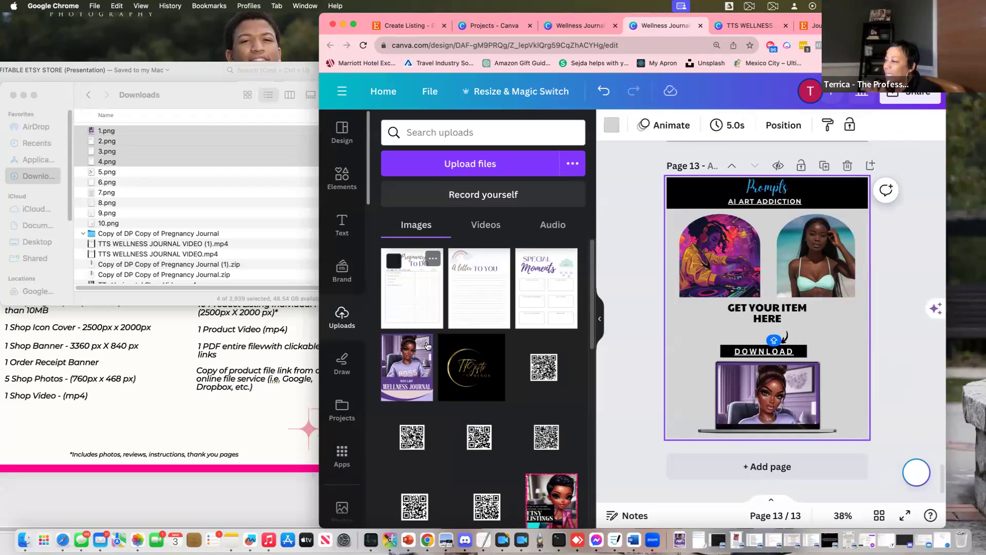
Fill the left arch with the Wellness Journal cover and the right arch with Pregnancy To Do, adjusting crops
{"action": "left_click", "coordinate": [411, 369]}
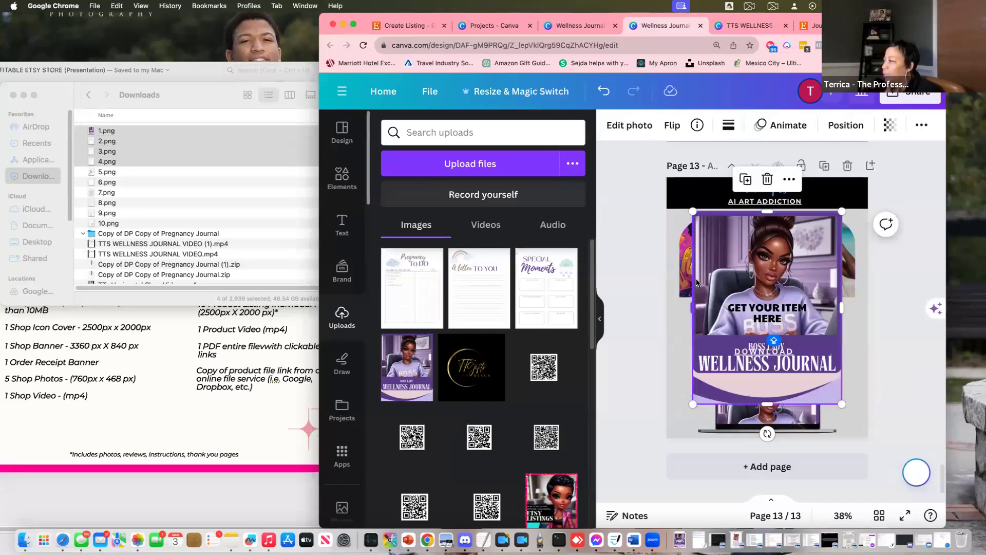
{"action": "left_click_drag", "start_coordinate": [697, 282], "coordinate": [719, 256]}
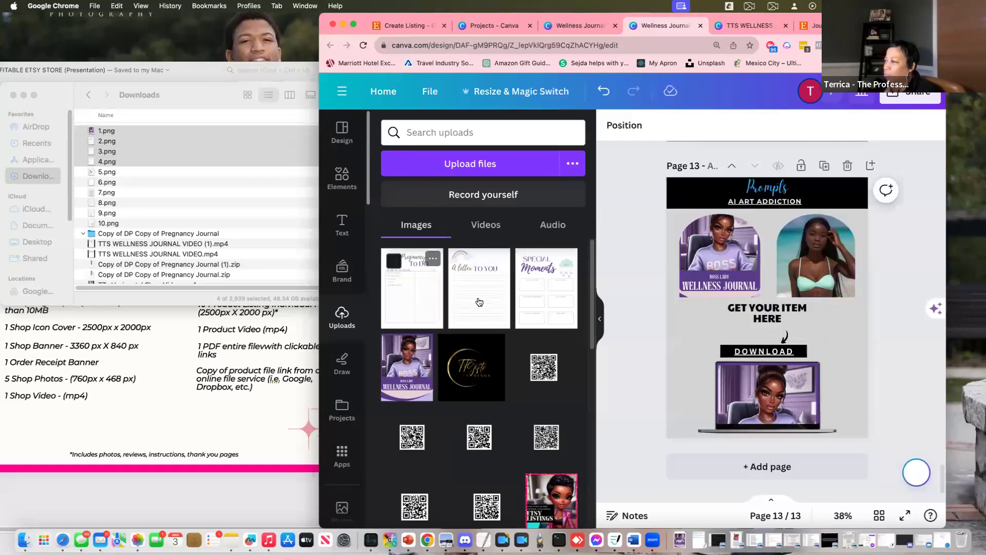
{"action": "left_click_drag", "start_coordinate": [772, 272], "coordinate": [804, 260]}
{"action": "double_click", "coordinate": [811, 286]}
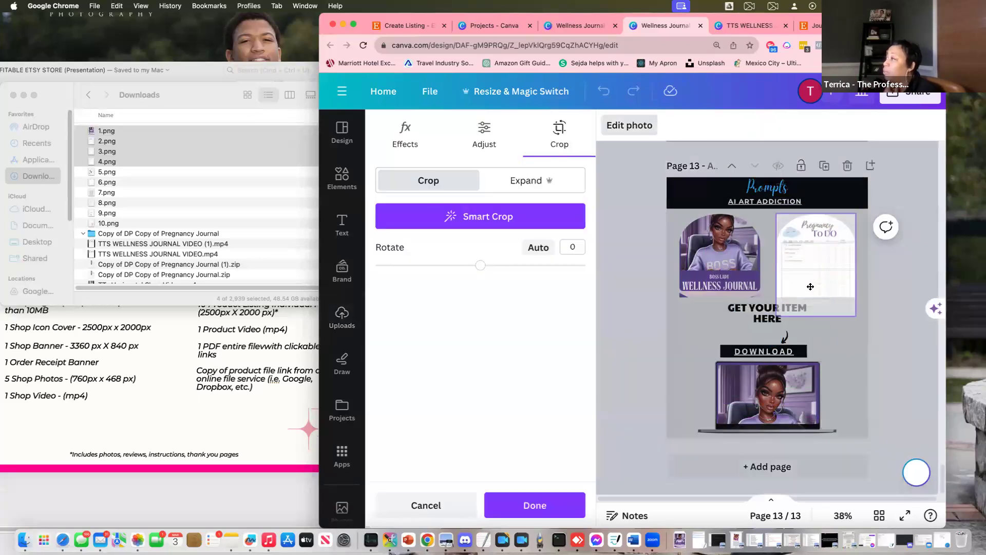
{"action": "left_click", "coordinate": [690, 265]}
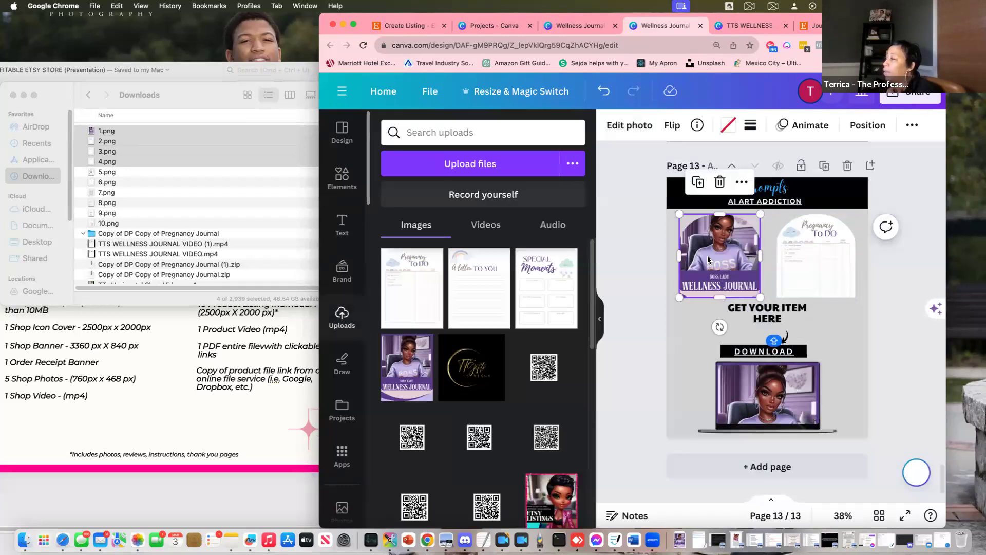
{"action": "double_click", "coordinate": [709, 259]}
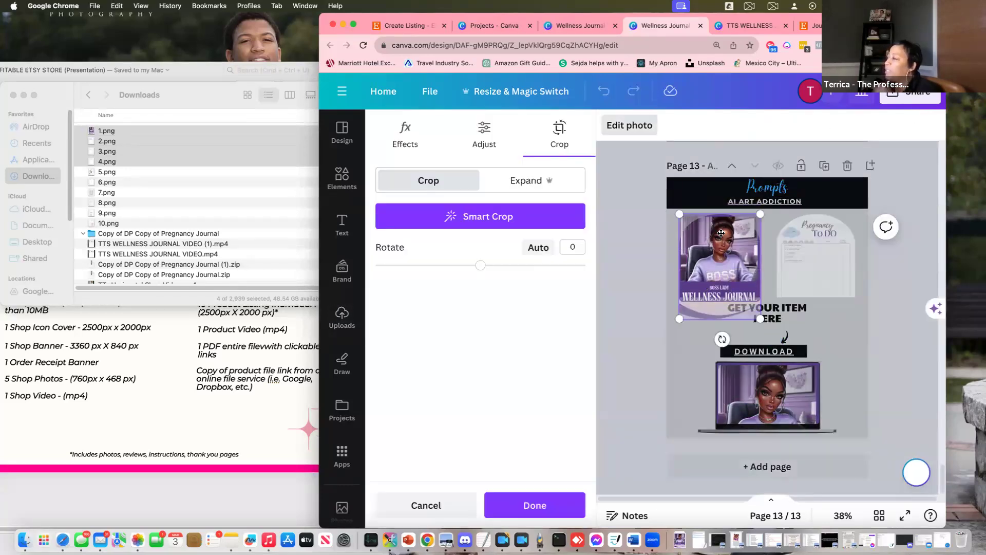
{"action": "left_click", "coordinate": [888, 390]}
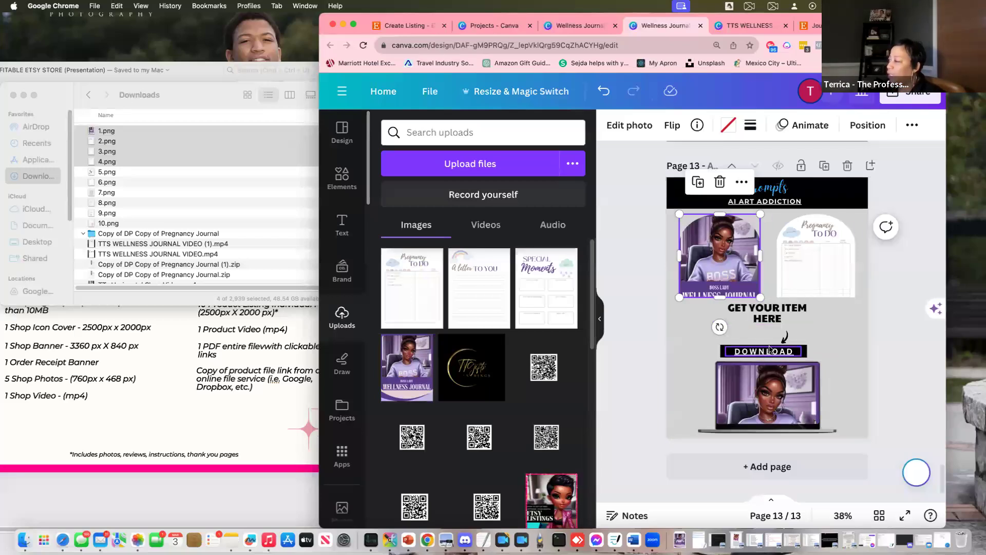
Check the DOWNLOAD button's Google Docs link against the asset checklist, then open a new browser tab
{"action": "left_click", "coordinate": [760, 354]}
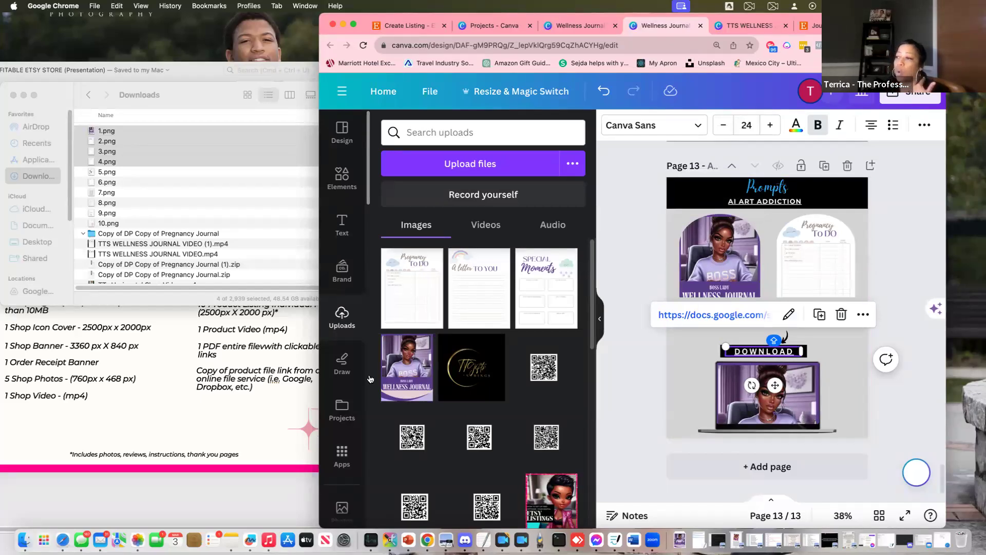
{"action": "left_click", "coordinate": [249, 395]}
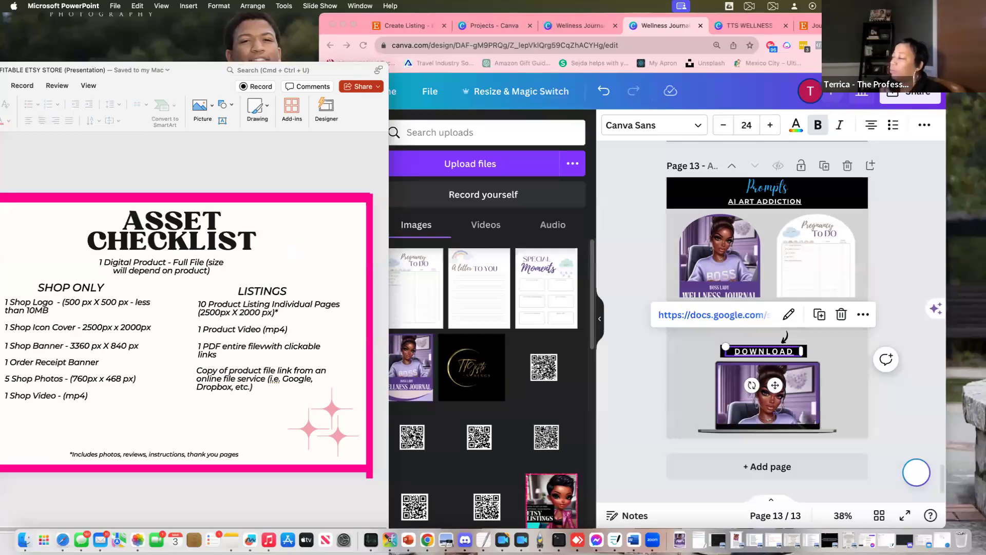
{"action": "left_click", "coordinate": [713, 314]}
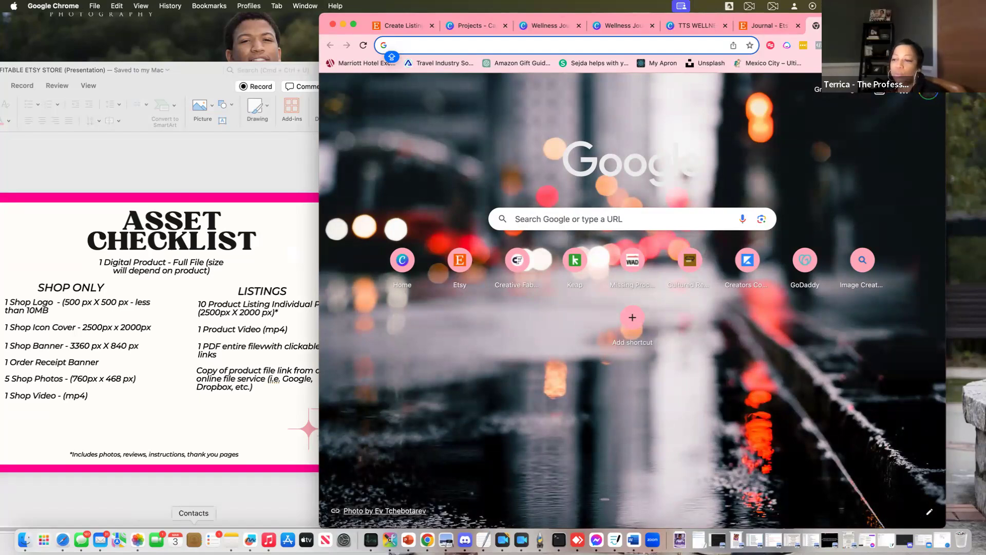
Bring up Finder's Downloads window, reposition it, and select the Pregnancy Journal folder
{"action": "left_click", "coordinate": [25, 538]}
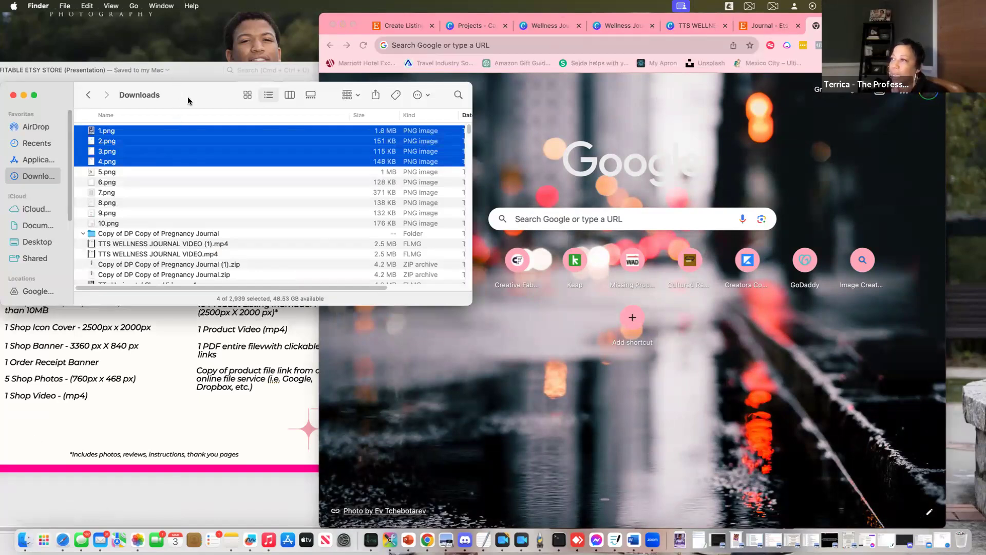
{"action": "left_click_drag", "start_coordinate": [188, 99], "coordinate": [279, 137]}
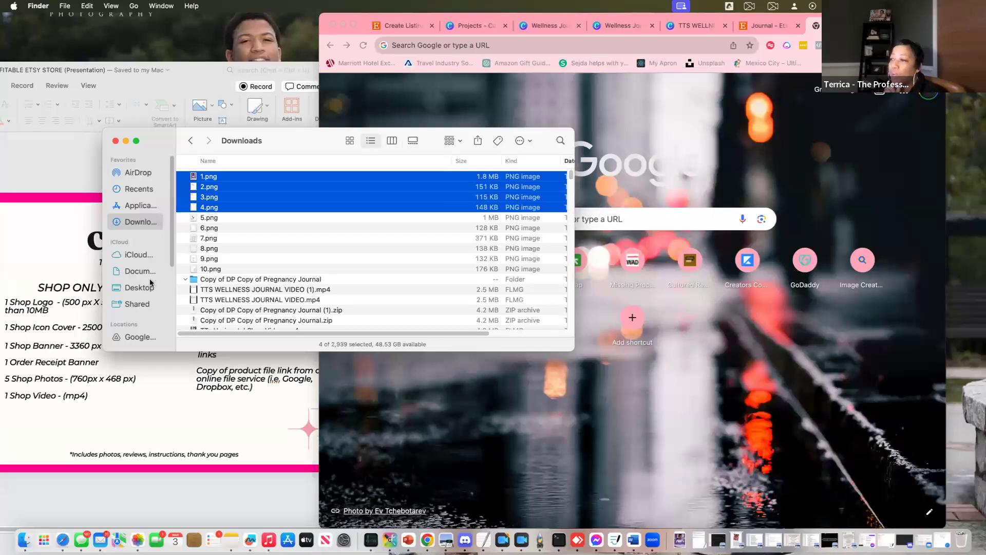
{"action": "left_click", "coordinate": [211, 279]}
{"action": "right_click", "coordinate": [213, 281]}
{"action": "left_click", "coordinate": [205, 282]}
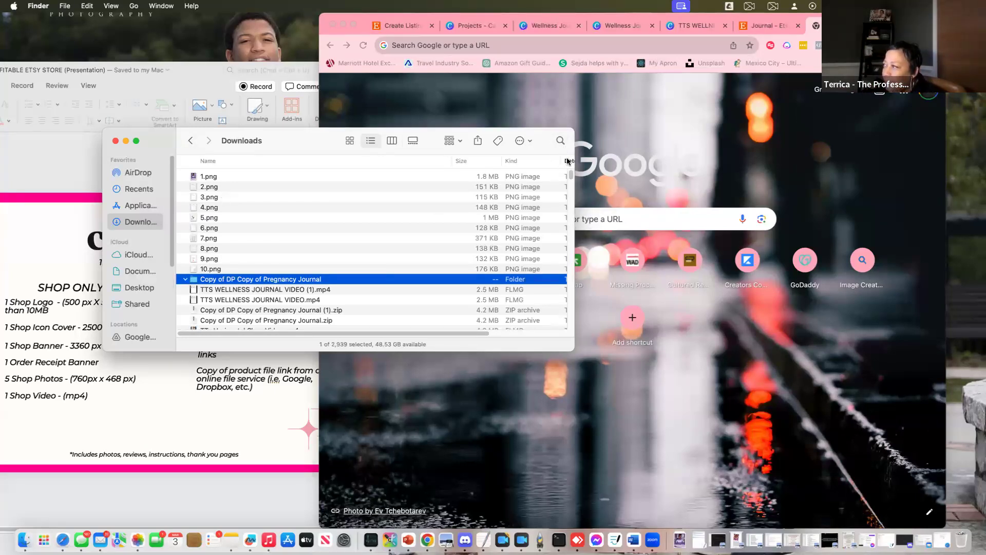
Widen the window and sort Downloads by Date Added, newest first
{"action": "double_click", "coordinate": [570, 174]}
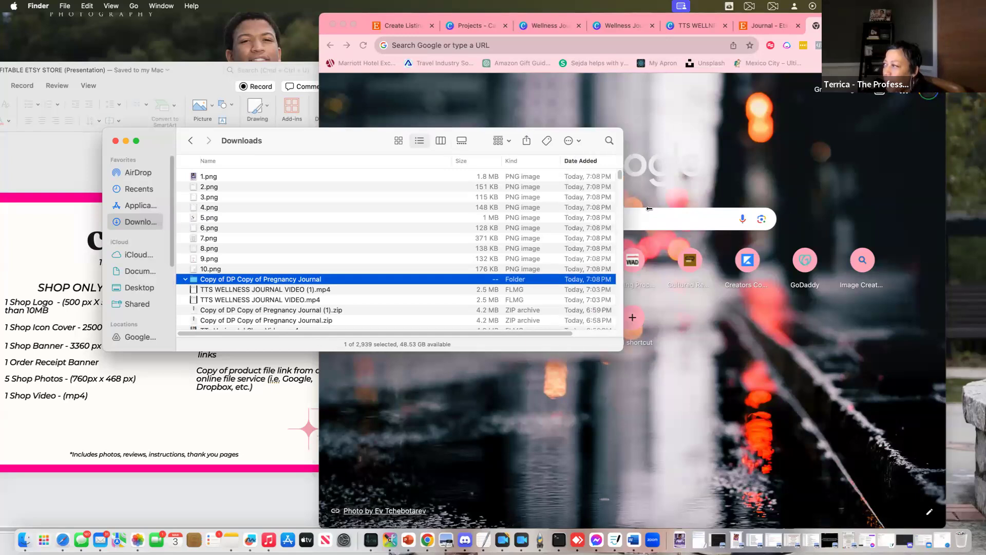
{"action": "left_click", "coordinate": [572, 161]}
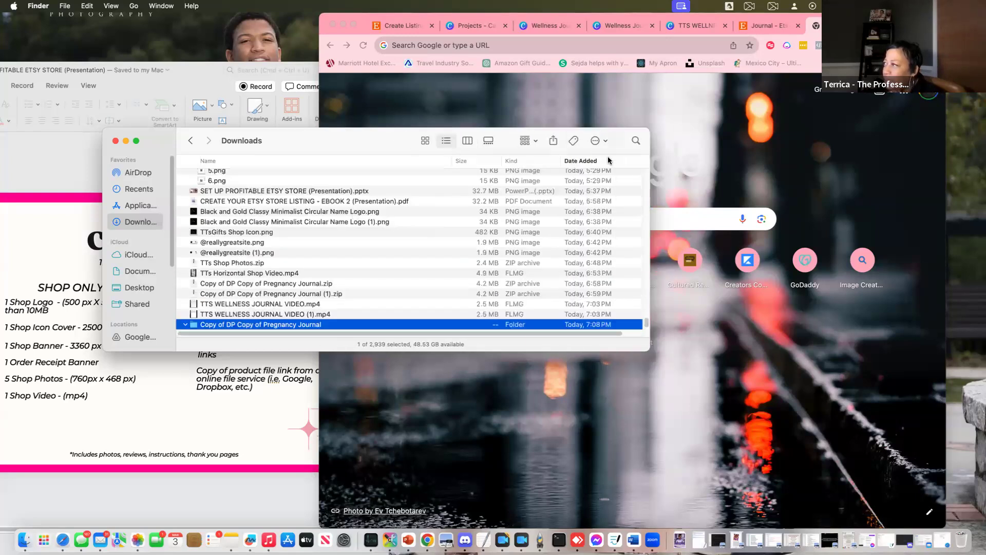
{"action": "left_click", "coordinate": [579, 161]}
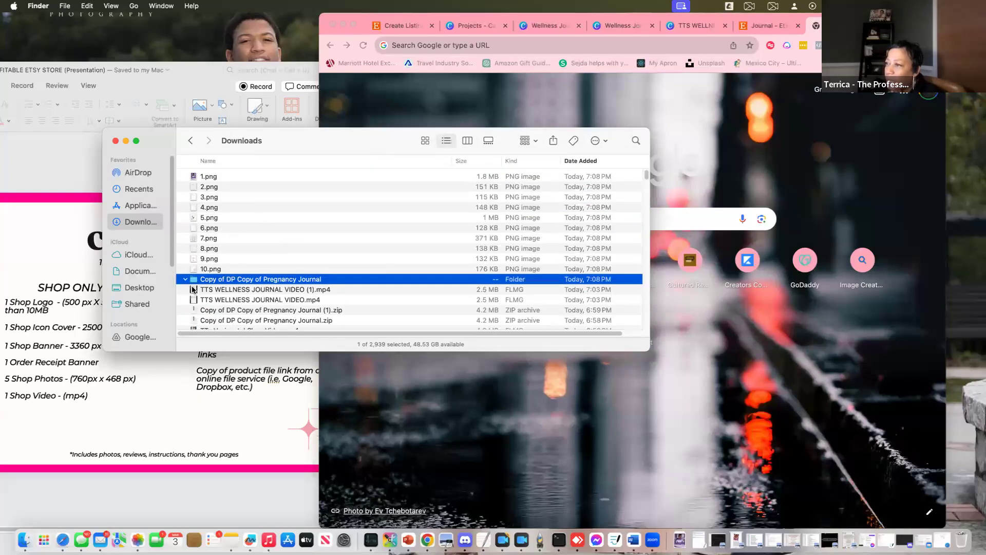
Select the page PNGs 1.png through 10.png, then return to the Canva wellness journal tab
{"action": "left_click", "coordinate": [215, 177]}
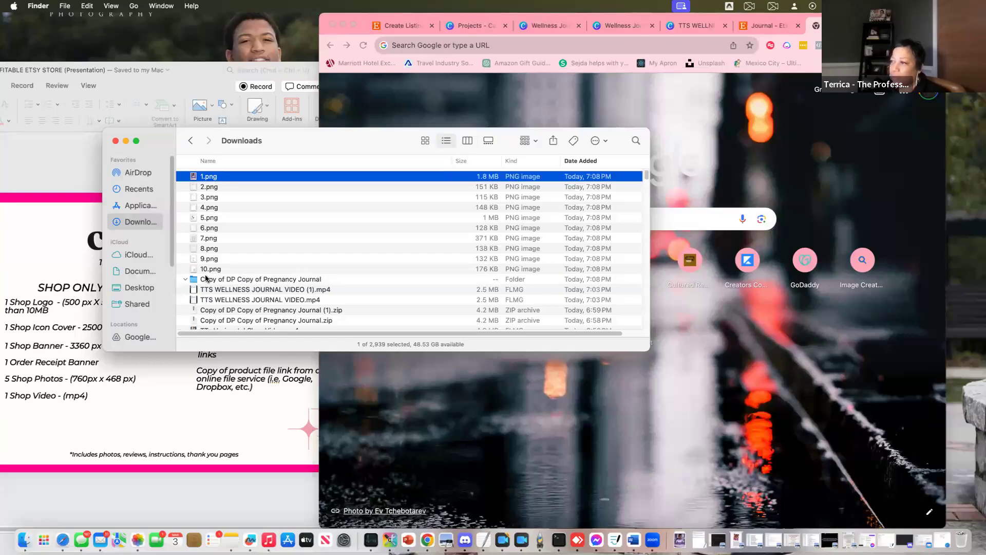
{"action": "left_click", "coordinate": [205, 269], "text": "shift"}
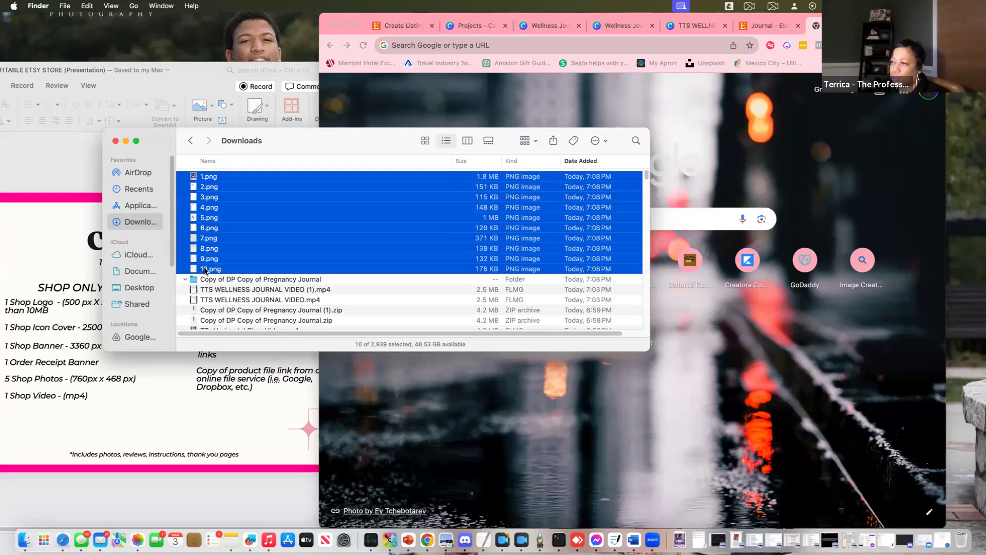
{"action": "left_click", "coordinate": [206, 269]}
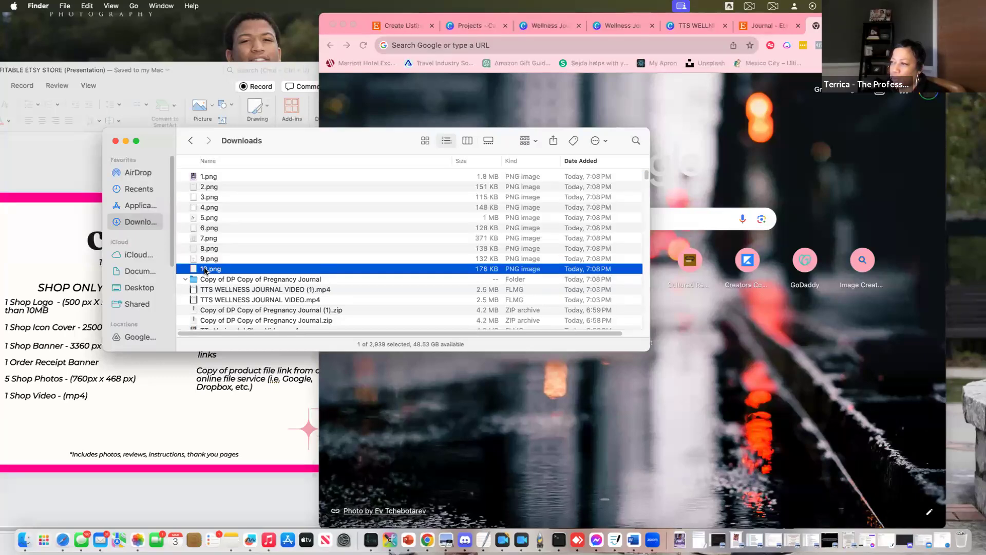
{"action": "left_click", "coordinate": [206, 177]}
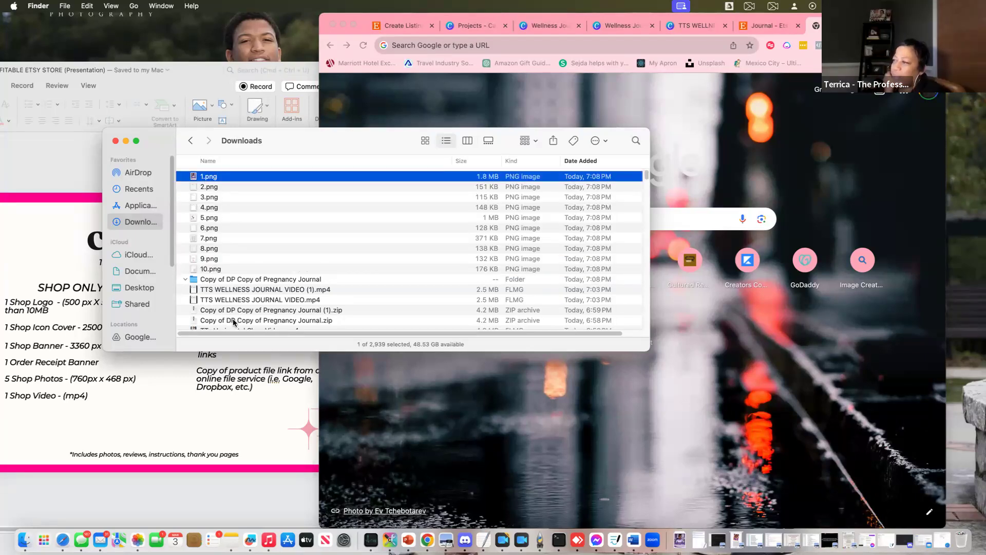
{"action": "scroll", "coordinate": [233, 322], "scroll_direction": "down", "scroll_amount": 2}
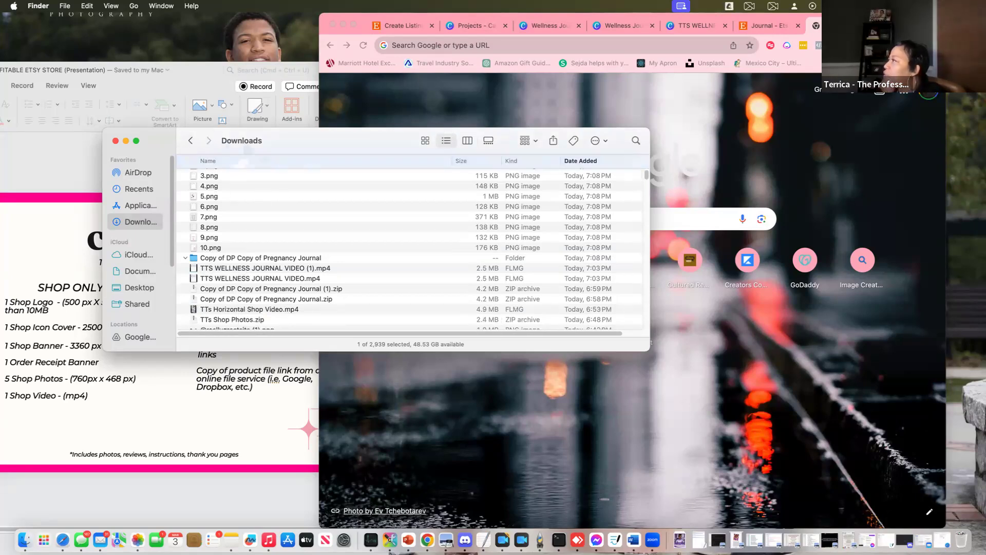
{"action": "left_click", "coordinate": [683, 27]}
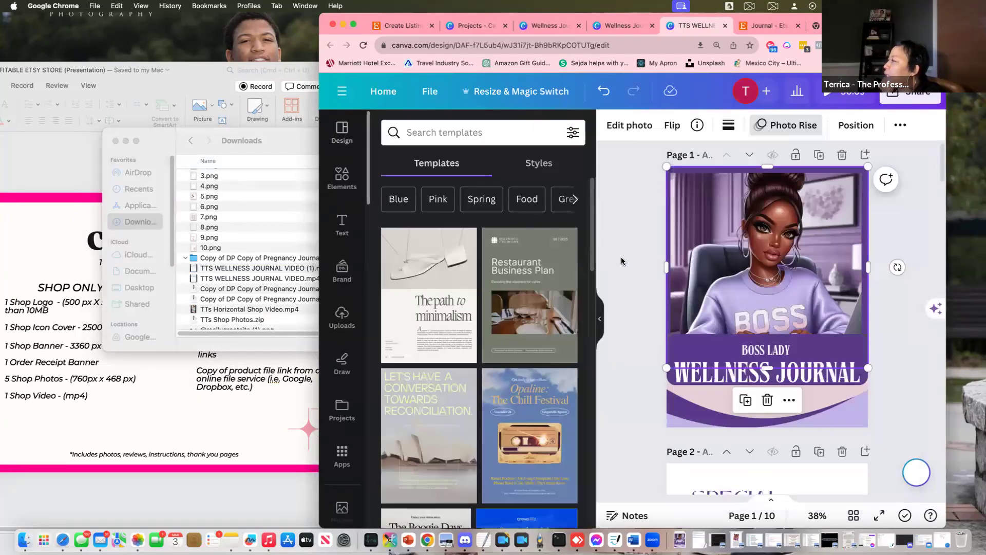
Switch to the 11-page Wellness Journal design tab, review its pages, and bring up Share options
{"action": "left_click", "coordinate": [939, 200]}
{"action": "scroll", "coordinate": [918, 166], "scroll_direction": "up", "scroll_amount": 1}
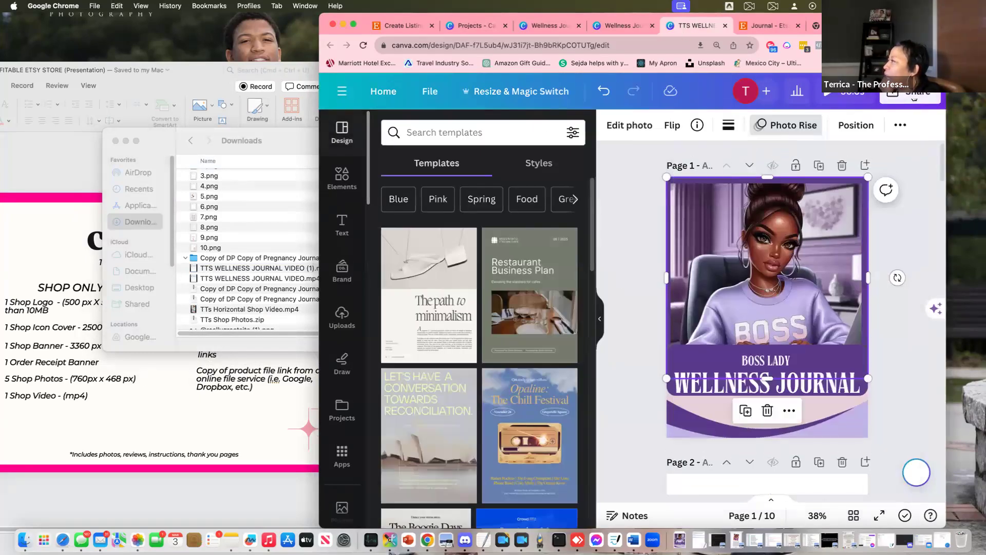
{"action": "scroll", "coordinate": [818, 340], "scroll_direction": "down", "scroll_amount": 20}
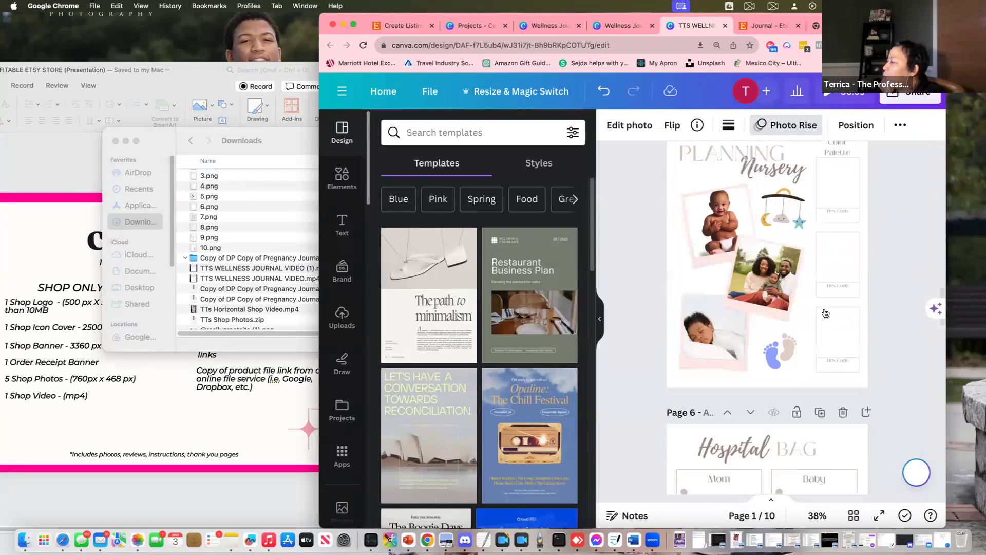
{"action": "left_click", "coordinate": [620, 31]}
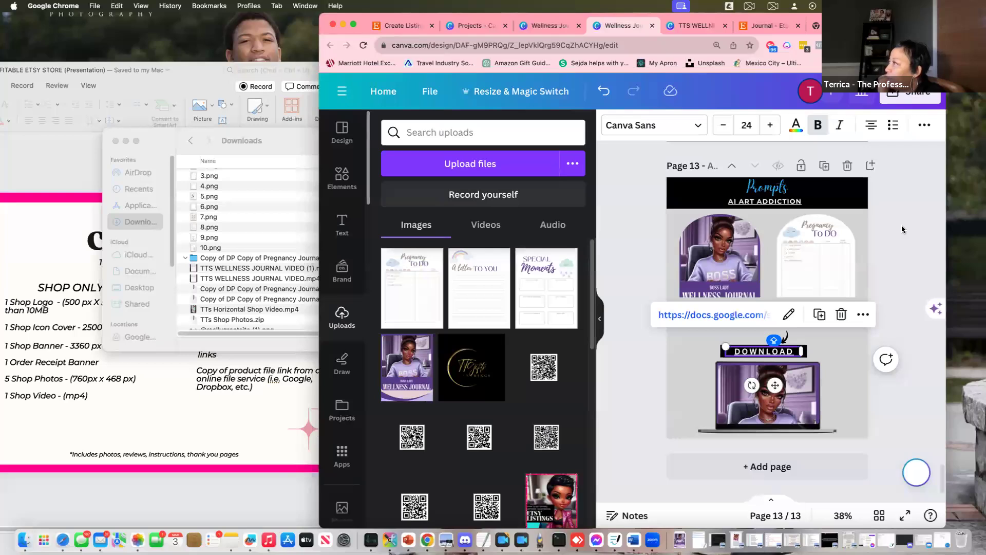
{"action": "left_click", "coordinate": [546, 30]}
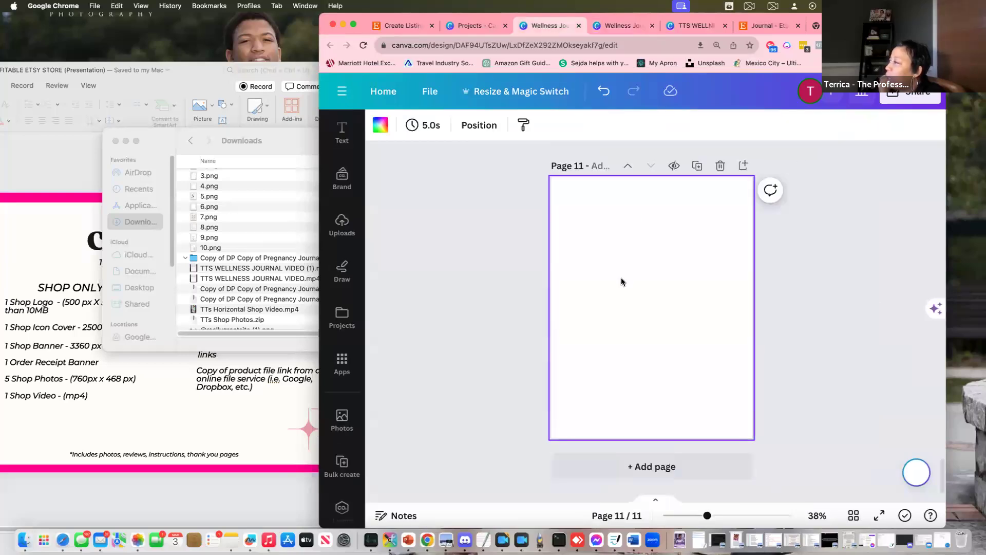
{"action": "scroll", "coordinate": [621, 281], "scroll_direction": "up", "scroll_amount": 20}
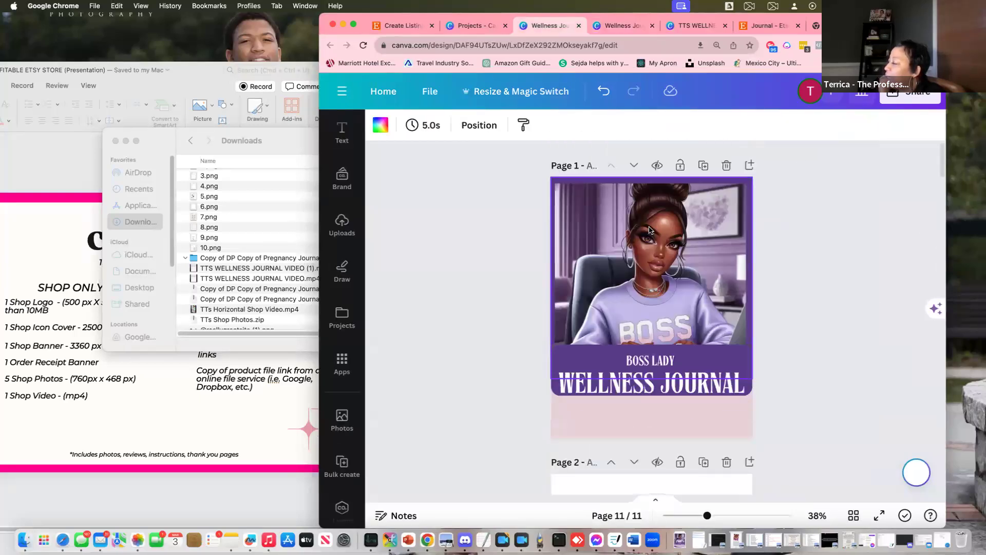
{"action": "scroll", "coordinate": [650, 227], "scroll_direction": "down", "scroll_amount": 20}
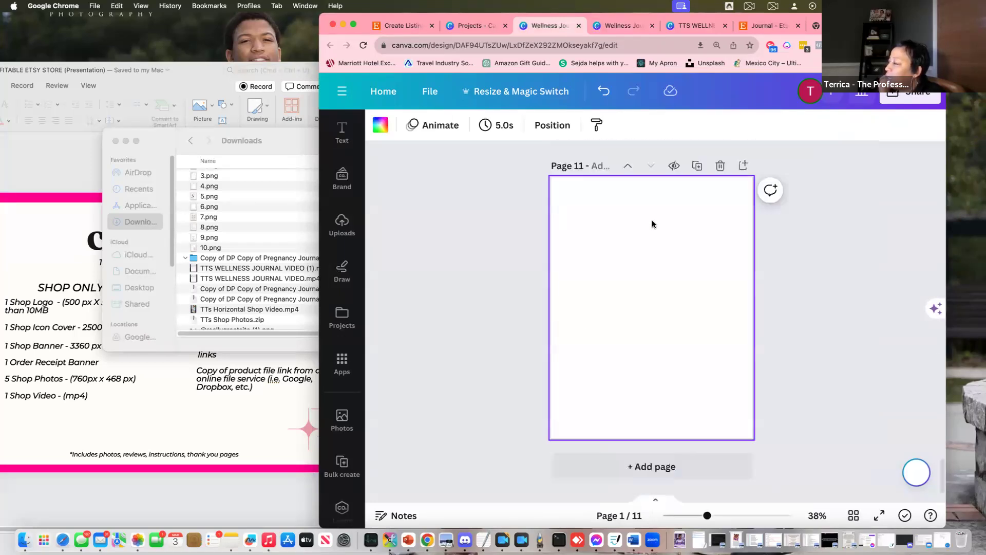
{"action": "scroll", "coordinate": [657, 219], "scroll_direction": "up", "scroll_amount": 5}
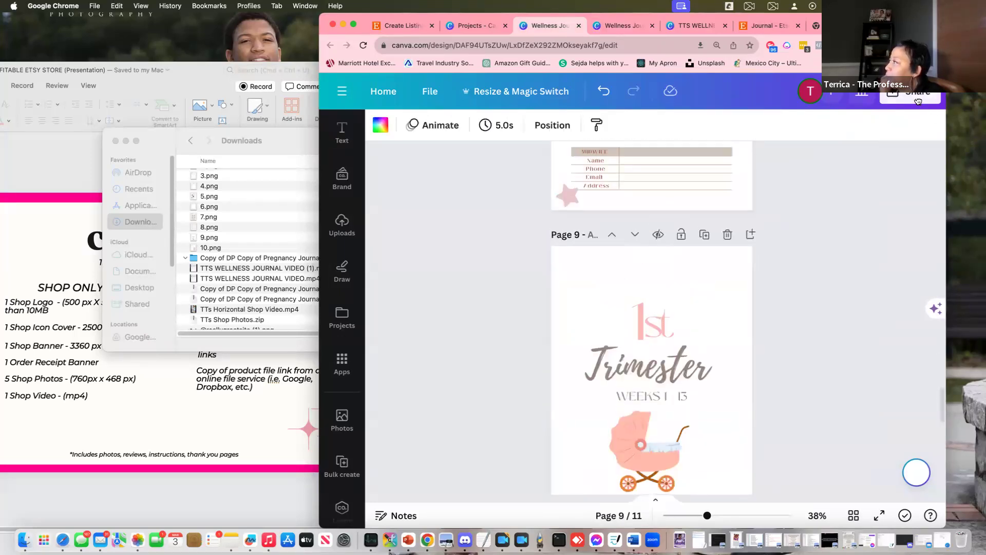
{"action": "left_click", "coordinate": [918, 100]}
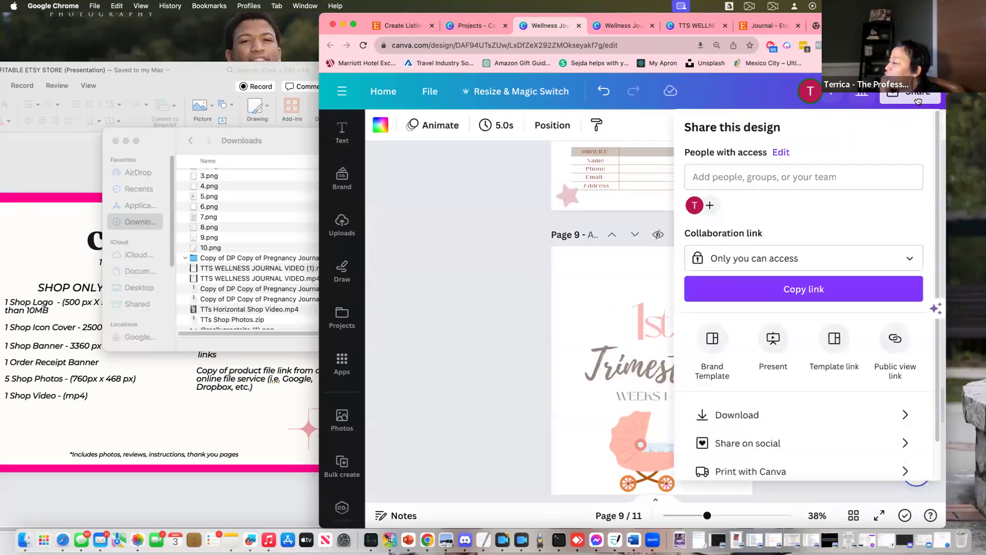
Download all 11 pages as a PDF Standard file, then open a new browser tab
{"action": "left_click", "coordinate": [799, 418]}
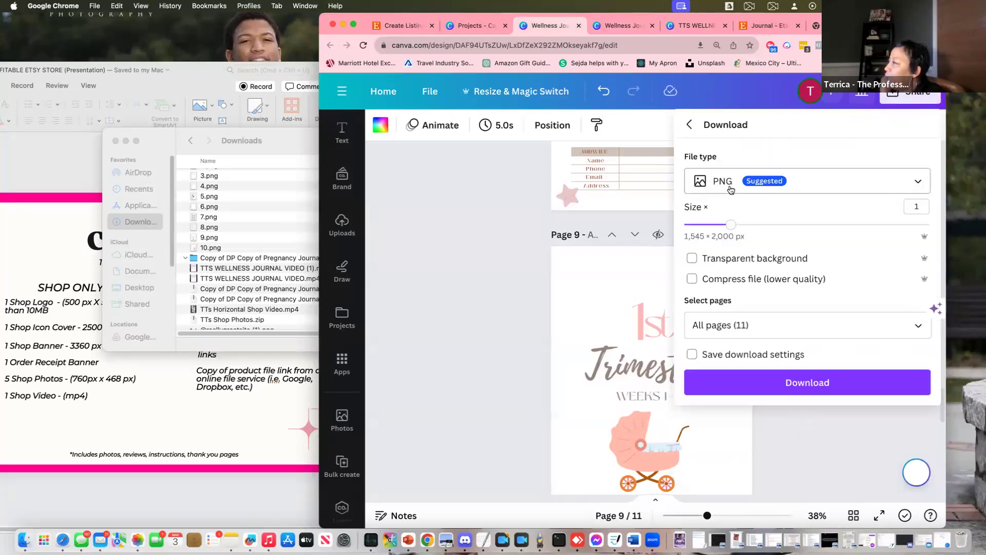
{"action": "left_click", "coordinate": [805, 185]}
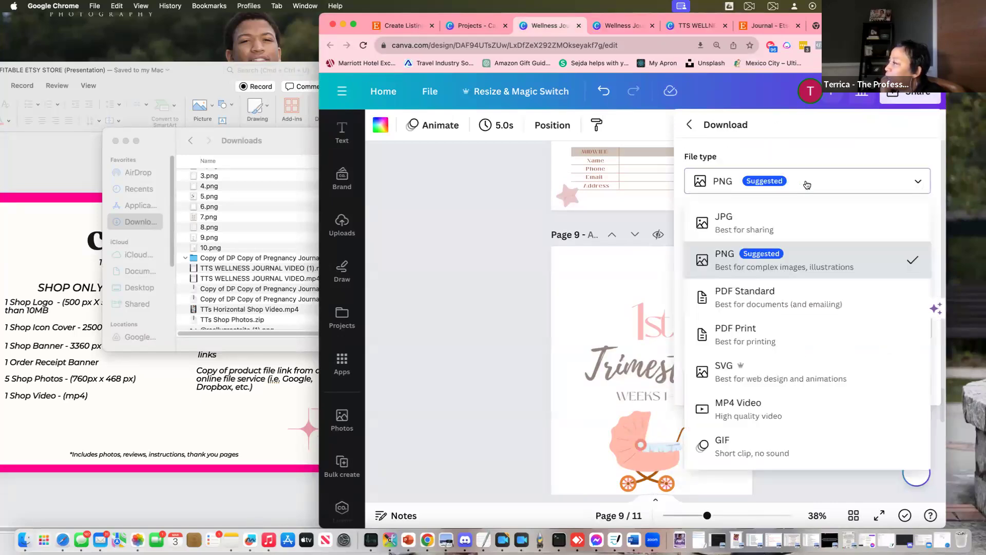
{"action": "left_click", "coordinate": [765, 301]}
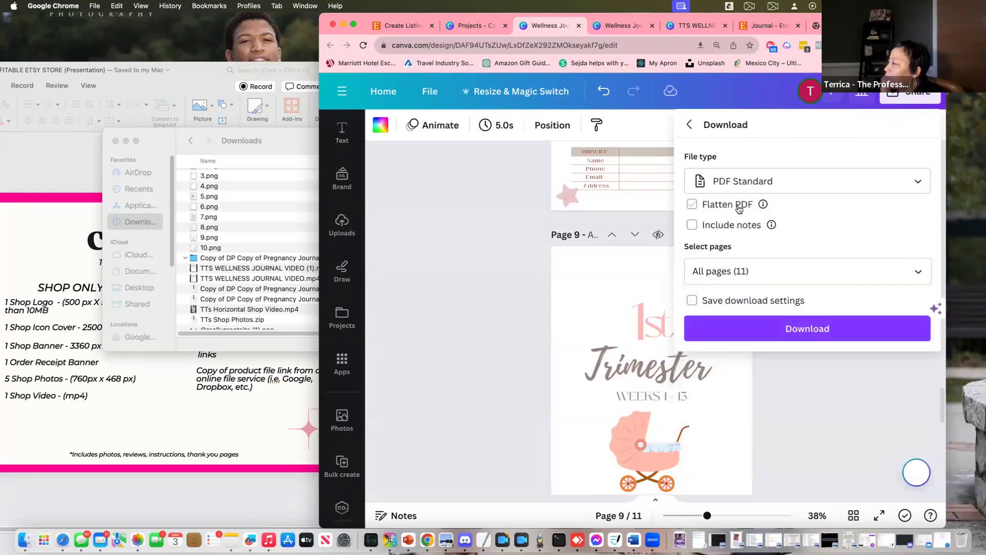
{"action": "left_click", "coordinate": [810, 329]}
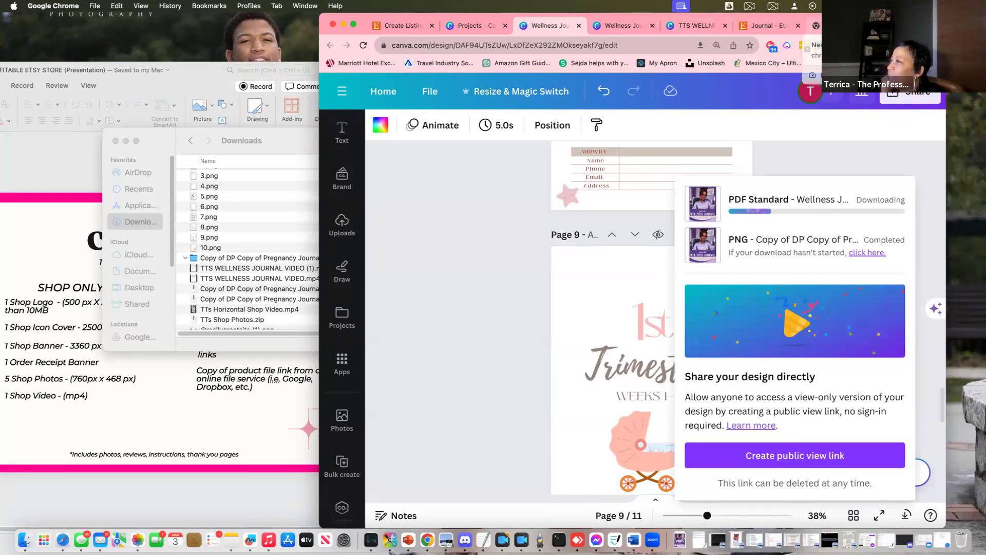
{"action": "key", "text": "super+t"}
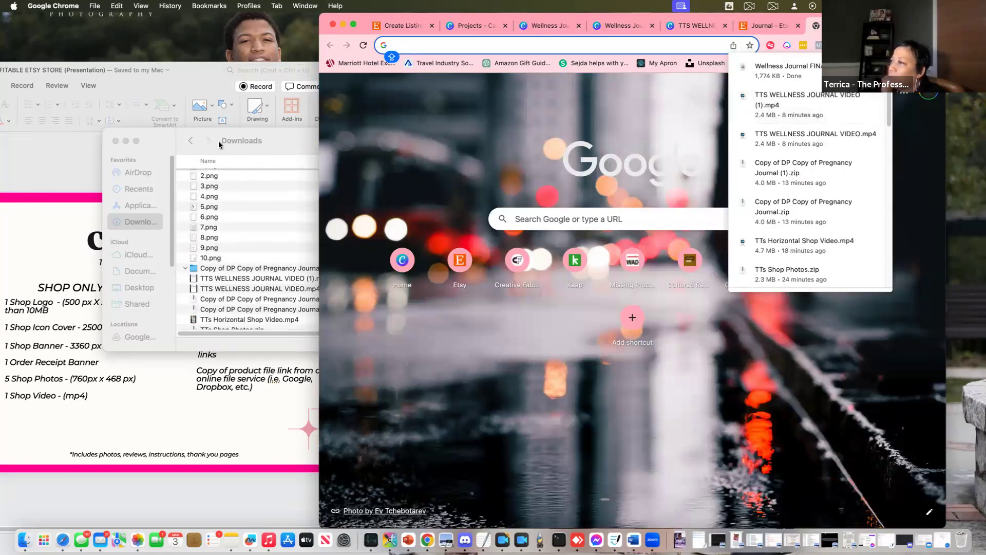
Bring Finder's Downloads forward and open the newest Wellness Journal FINAL.pdf in Preview
{"action": "double_click", "coordinate": [285, 143]}
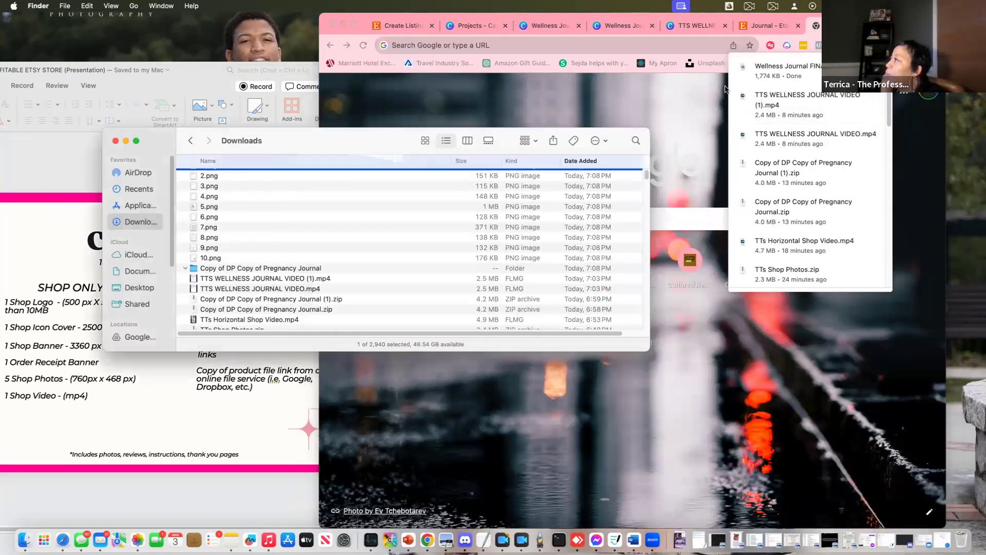
{"action": "left_click", "coordinate": [651, 86]}
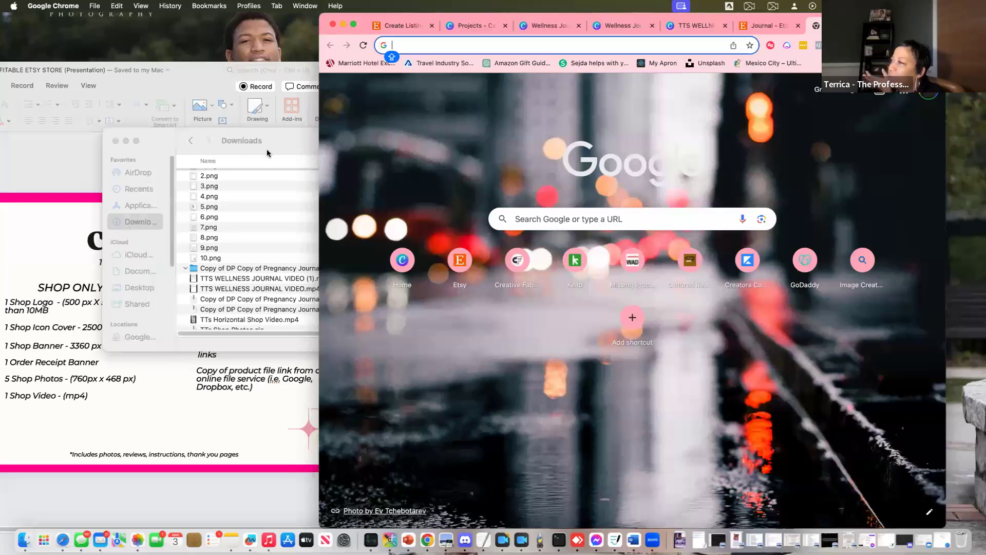
{"action": "left_click", "coordinate": [294, 144]}
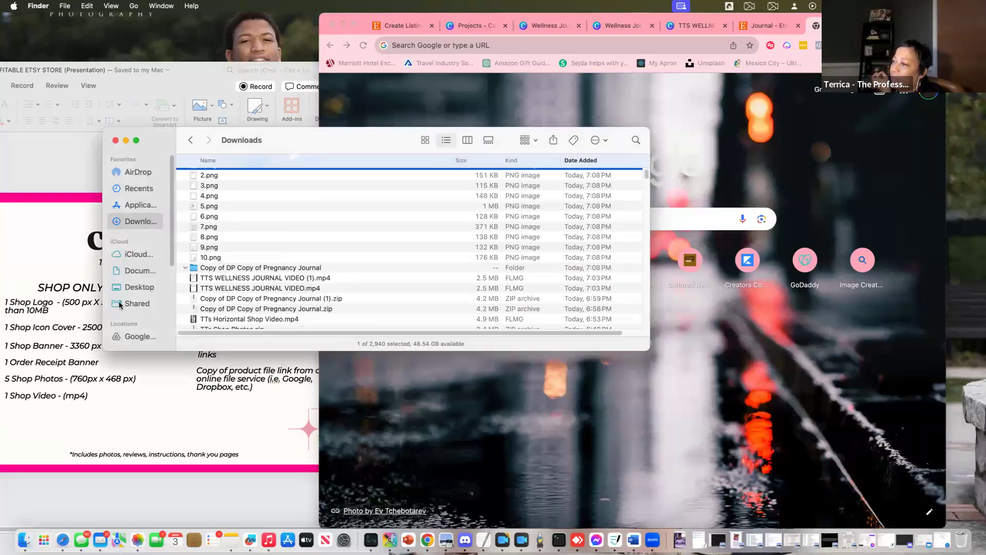
{"action": "scroll", "coordinate": [215, 176], "scroll_direction": "up", "scroll_amount": 2}
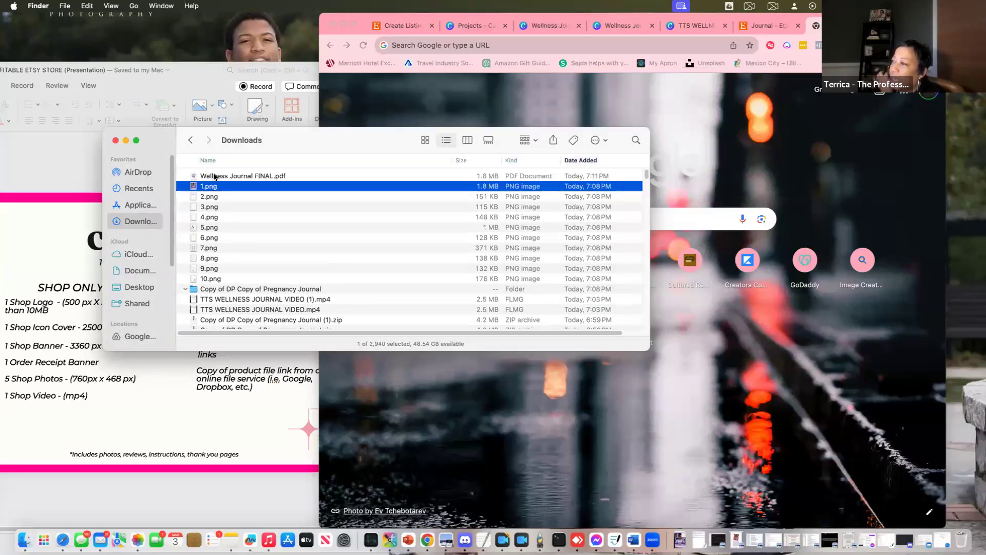
{"action": "left_click", "coordinate": [213, 177]}
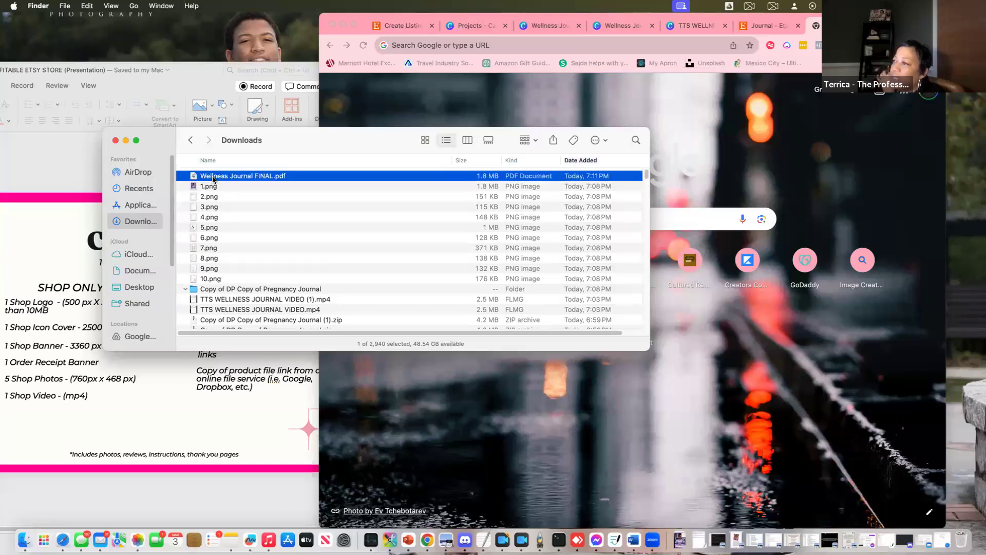
{"action": "double_click", "coordinate": [213, 176]}
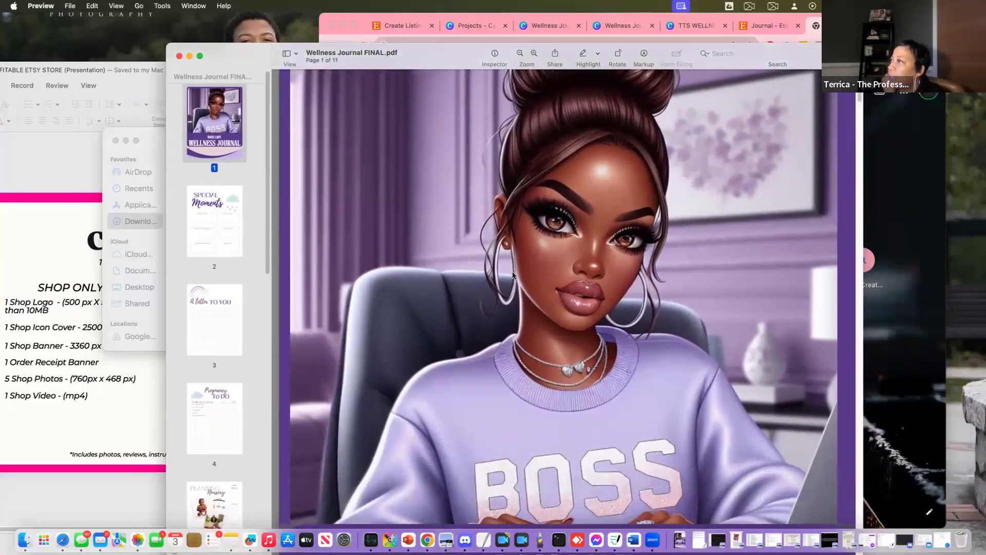
Page through all 11 pages of Wellness Journal FINAL.pdf in Preview, then close it
{"action": "scroll", "coordinate": [516, 282], "scroll_direction": "down", "scroll_amount": 10}
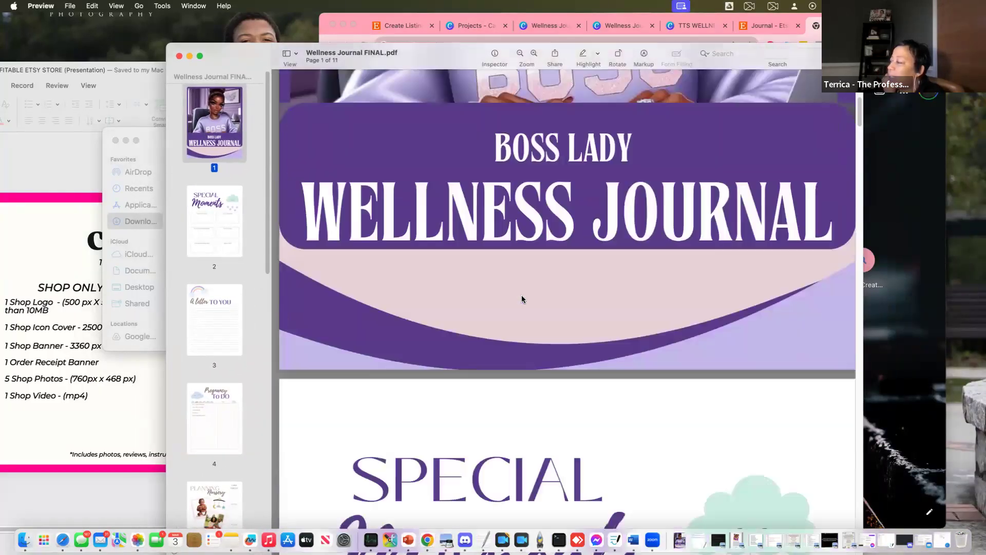
{"action": "scroll", "coordinate": [521, 299], "scroll_direction": "down", "scroll_amount": 15}
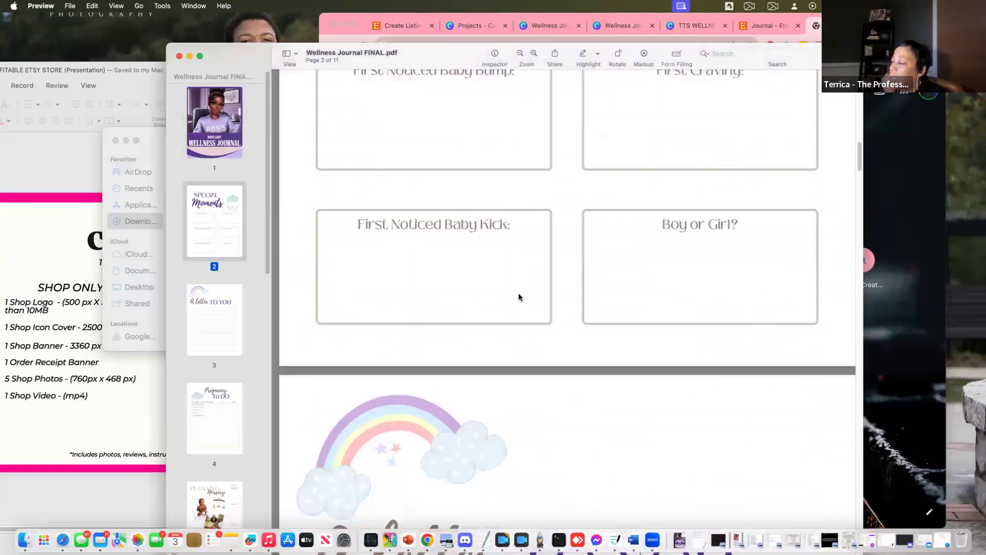
{"action": "scroll", "coordinate": [518, 297], "scroll_direction": "down", "scroll_amount": 20}
{"action": "scroll", "coordinate": [518, 295], "scroll_direction": "down", "scroll_amount": 20}
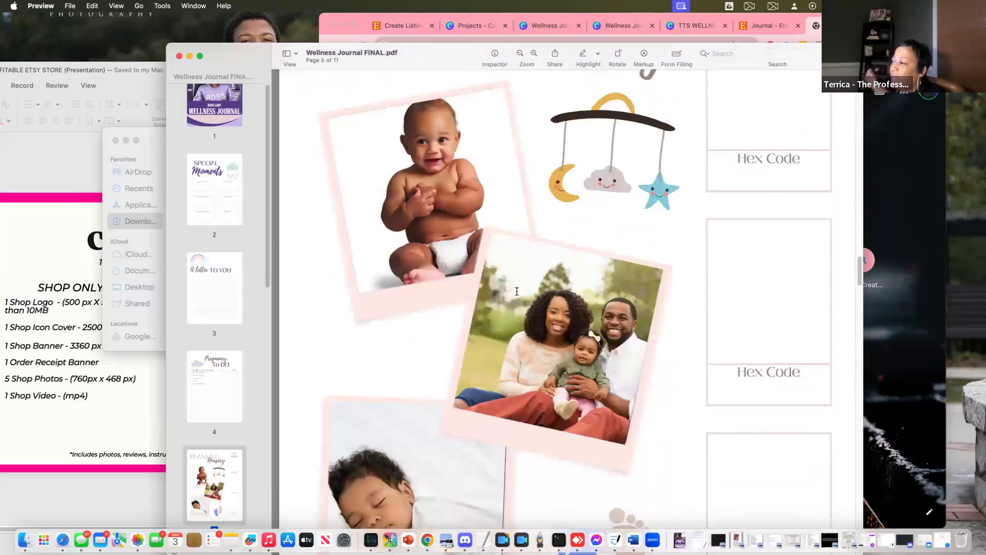
{"action": "scroll", "coordinate": [516, 291], "scroll_direction": "down", "scroll_amount": 8}
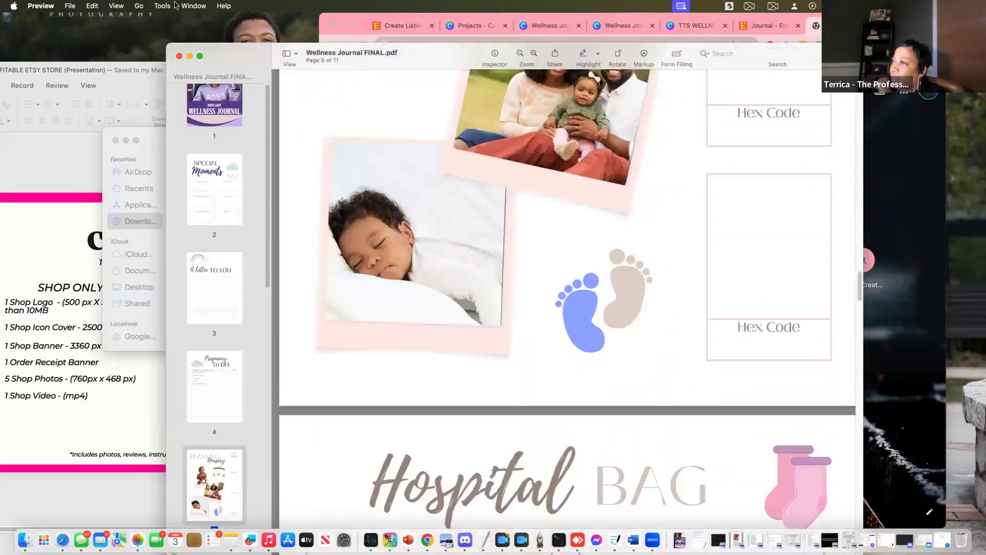
{"action": "left_click", "coordinate": [179, 56]}
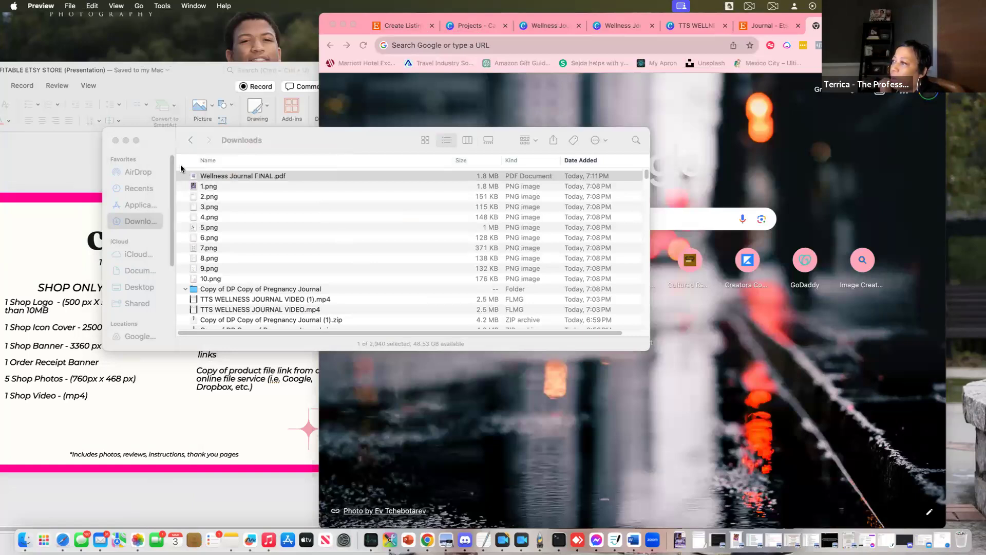
Copy the Wellness Journal FINAL file name in Finder, then close the Finder window
{"action": "left_click", "coordinate": [204, 179]}
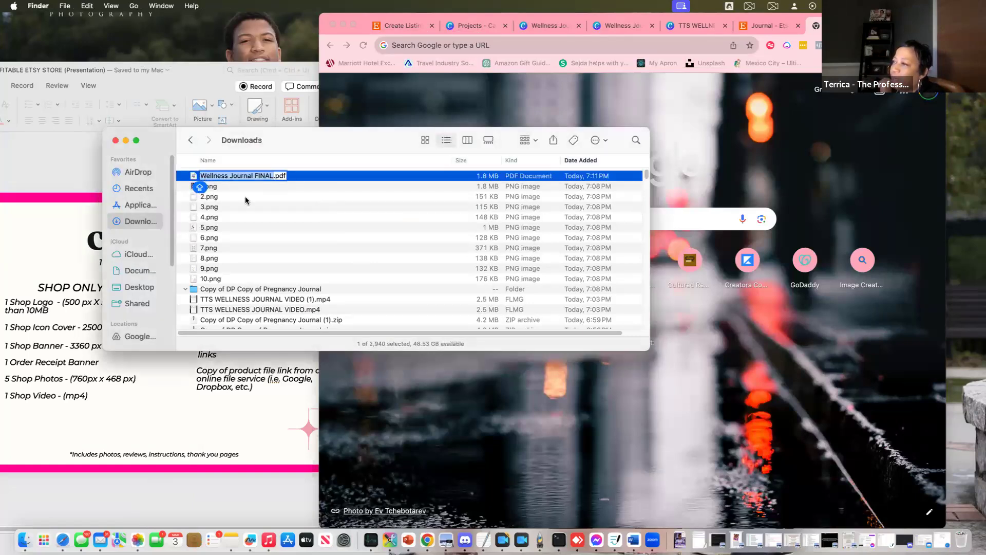
{"action": "right_click", "coordinate": [232, 186]}
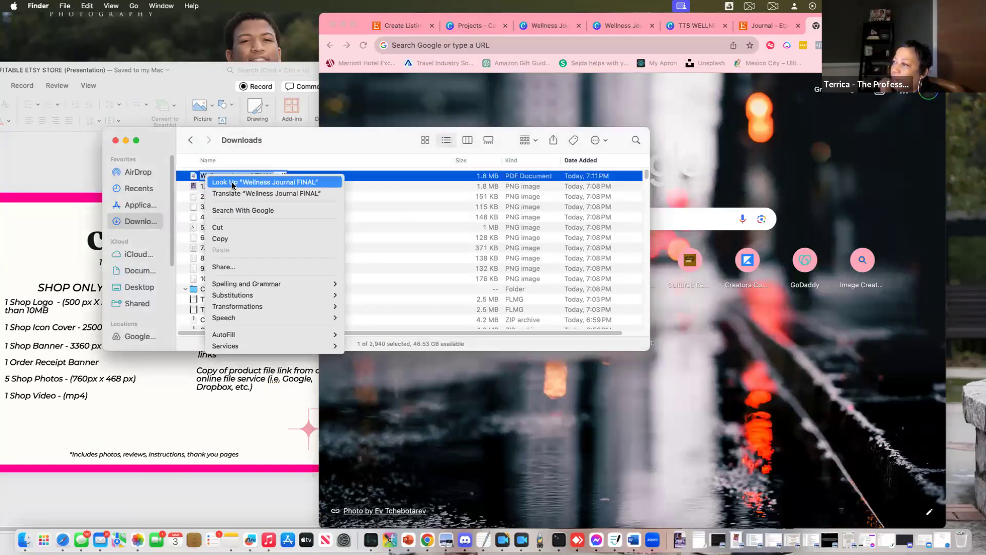
{"action": "left_click", "coordinate": [228, 238]}
{"action": "left_click", "coordinate": [138, 336]}
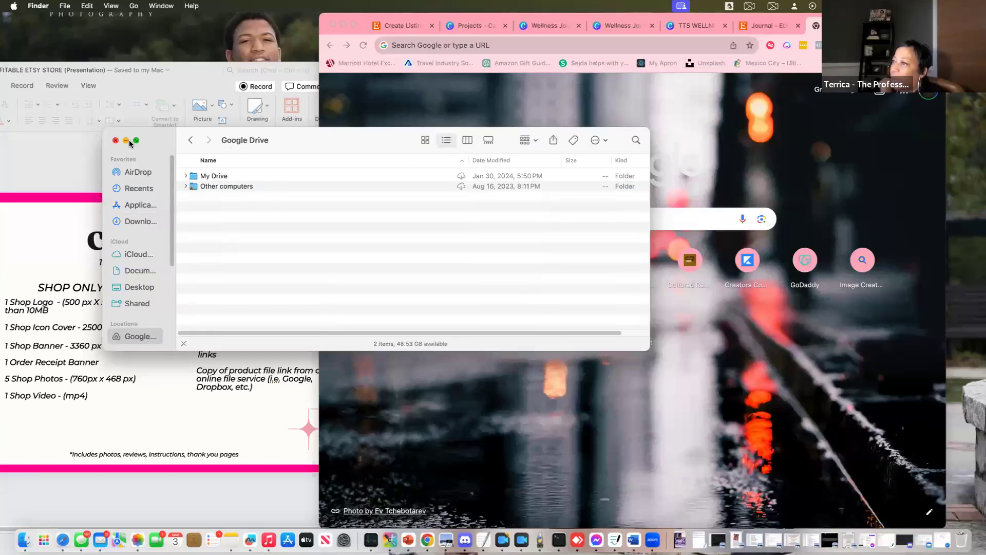
{"action": "left_click", "coordinate": [115, 141]}
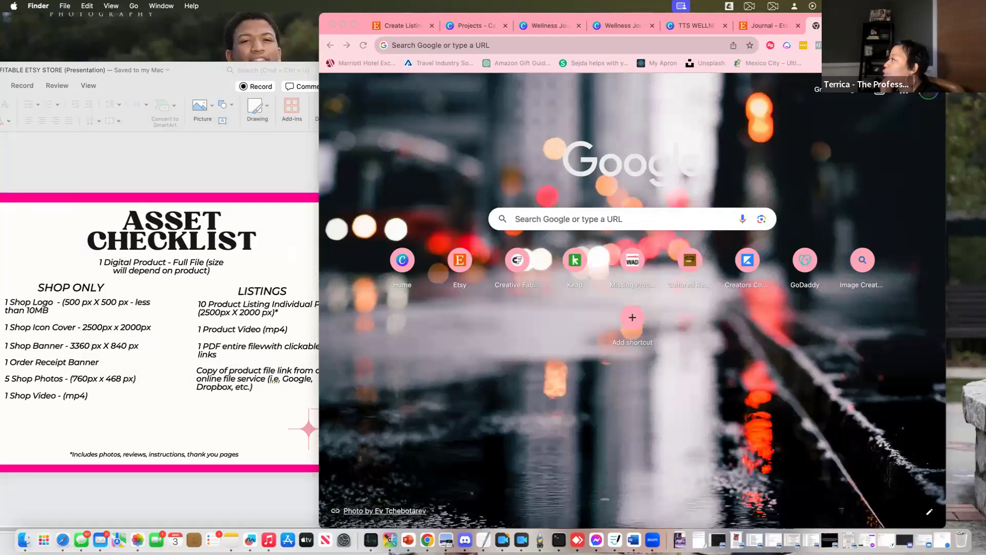
Open Google Drive from the Google apps launcher
{"action": "left_click", "coordinate": [903, 91]}
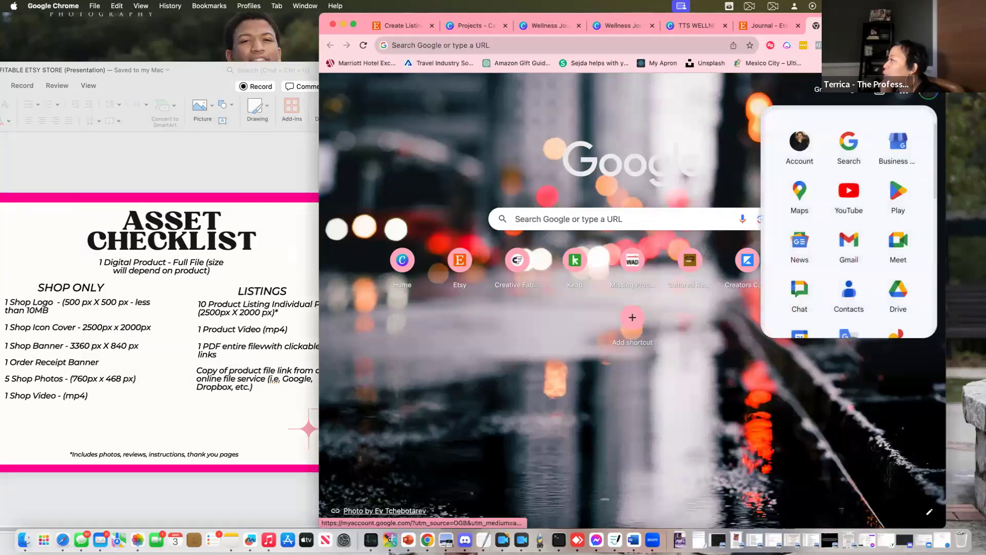
{"action": "left_click", "coordinate": [900, 302]}
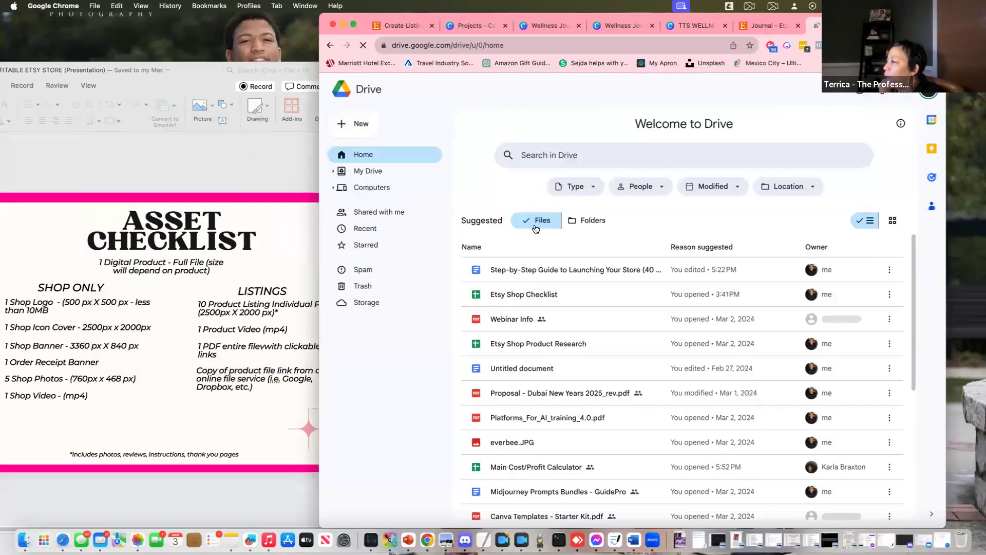
{"action": "scroll", "coordinate": [532, 255], "scroll_direction": "down", "scroll_amount": 3}
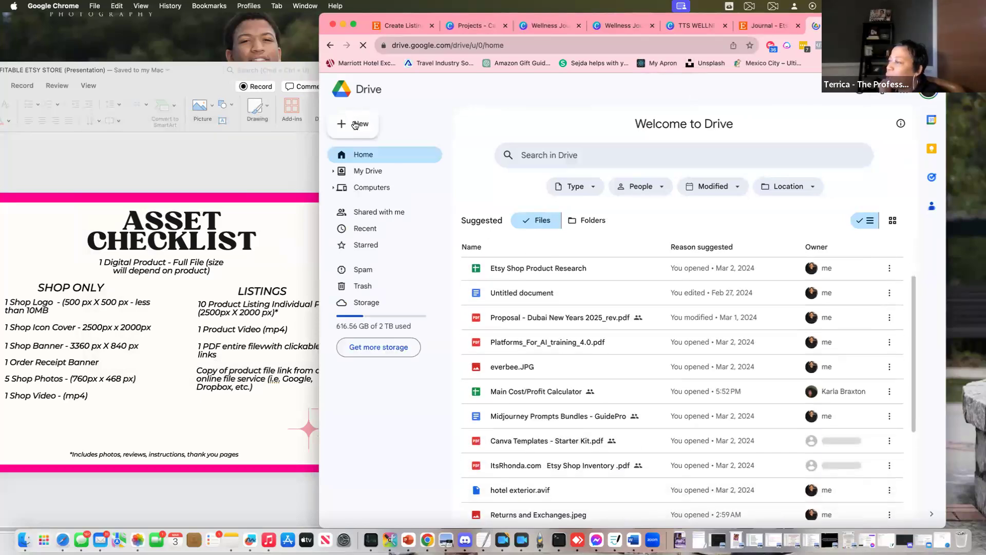
Create a new folder named ETSY WELLNESS in My Drive
{"action": "left_click", "coordinate": [354, 125]}
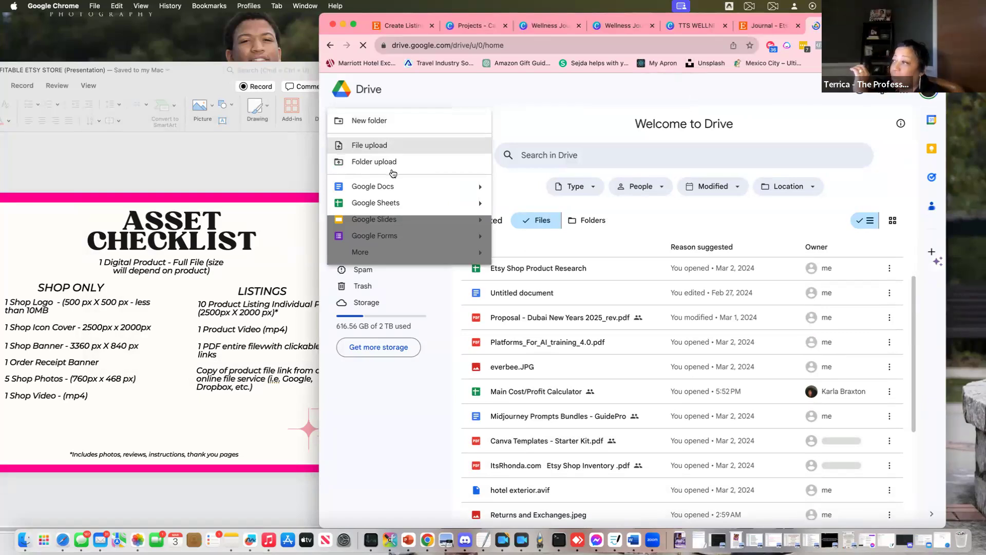
{"action": "left_click", "coordinate": [386, 124]}
{"action": "left_click", "coordinate": [606, 315]}
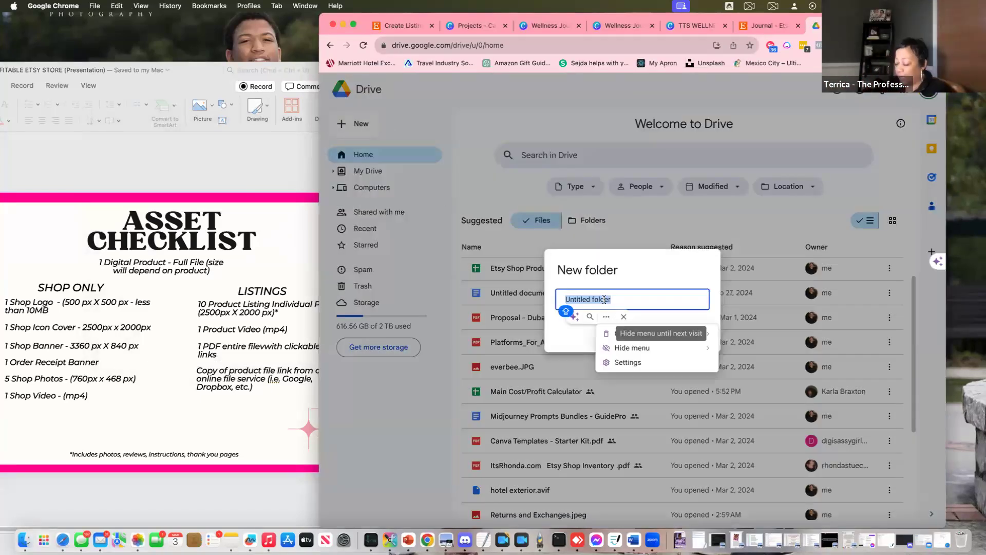
{"action": "type", "text": "ETSU"}
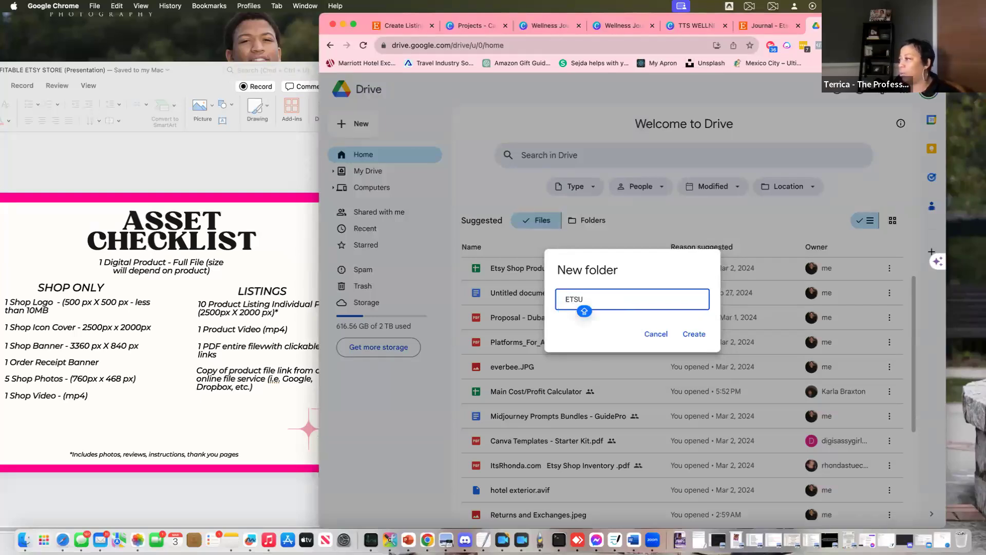
{"action": "key", "text": "BackSpace"}
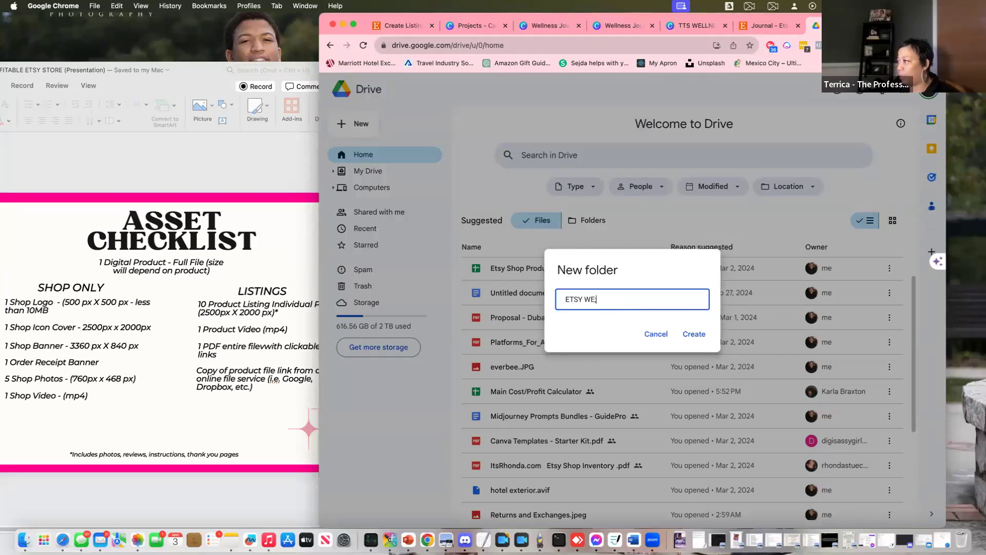
{"action": "key", "text": "BackSpace"}
{"action": "key", "text": "Caps_Lock"}
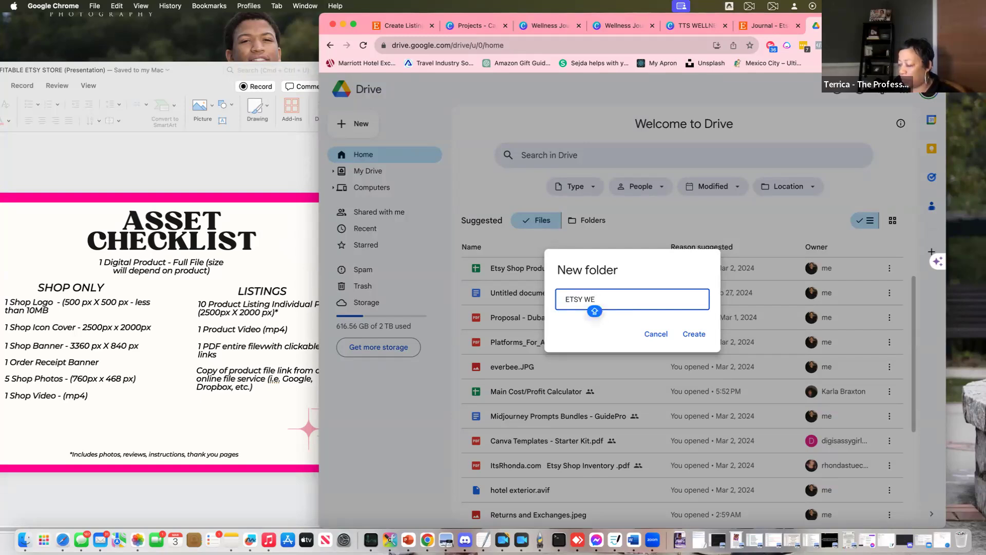
{"action": "type", "text": "LLNESS"}
{"action": "key", "text": "Caps_Lock"}
{"action": "left_click", "coordinate": [690, 338]}
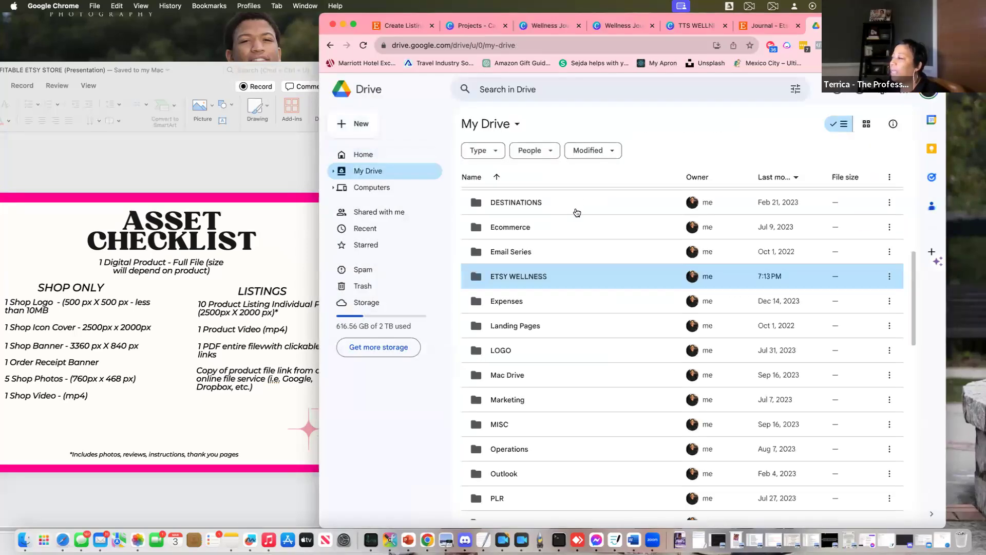
Upload Wellness Journal FINAL.pdf from Downloads to My Drive, then open the ETSY WELLNESS folder
{"action": "left_click", "coordinate": [359, 128]}
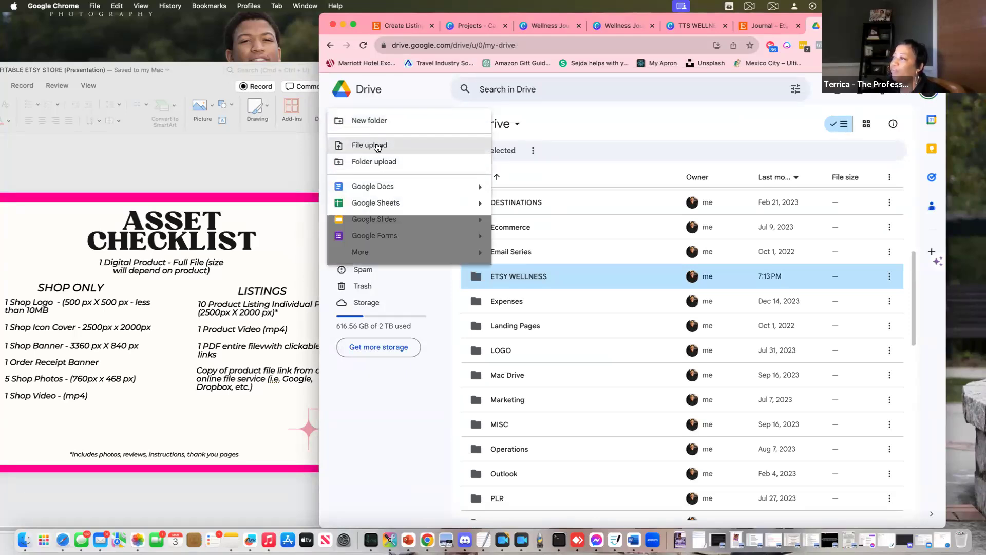
{"action": "key", "text": "Escape"}
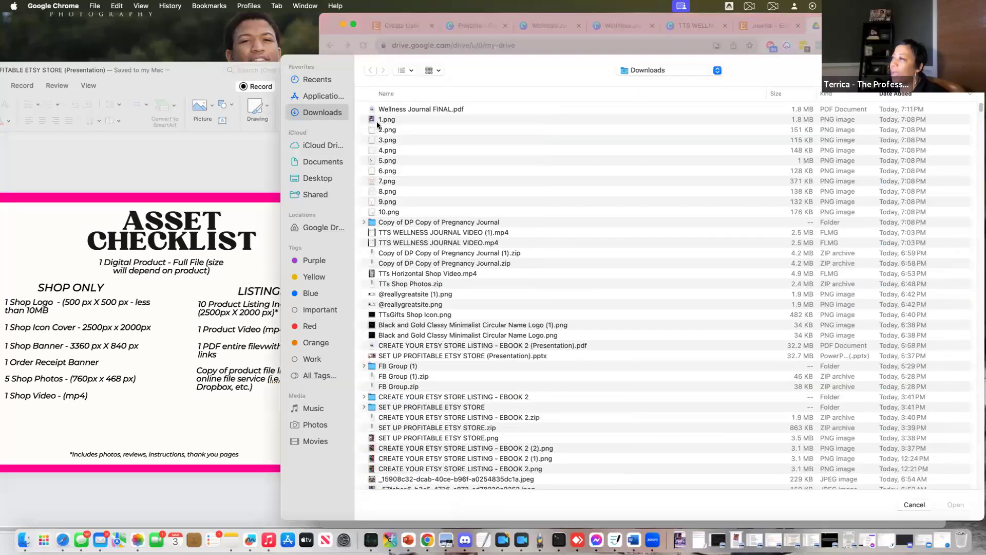
{"action": "left_click", "coordinate": [405, 110]}
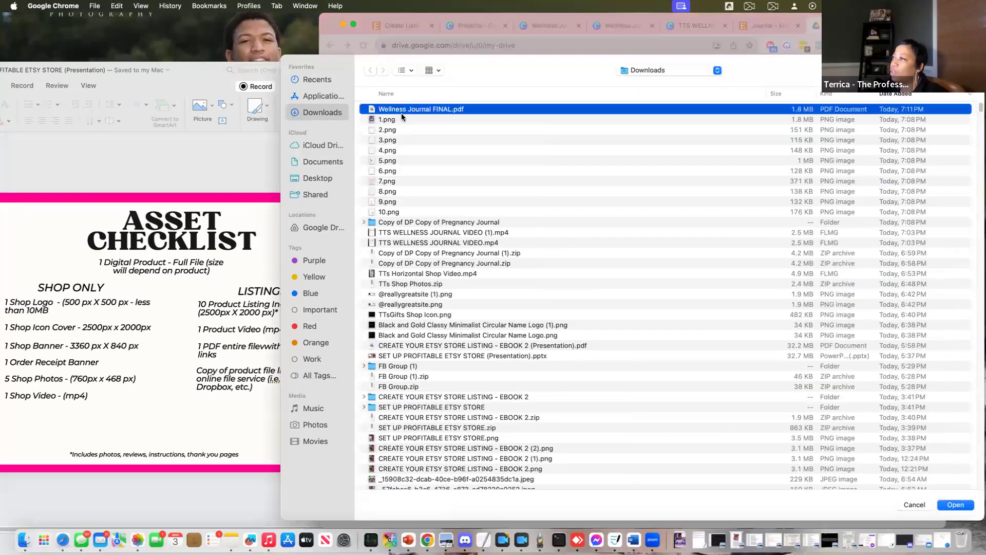
{"action": "left_click", "coordinate": [955, 505]}
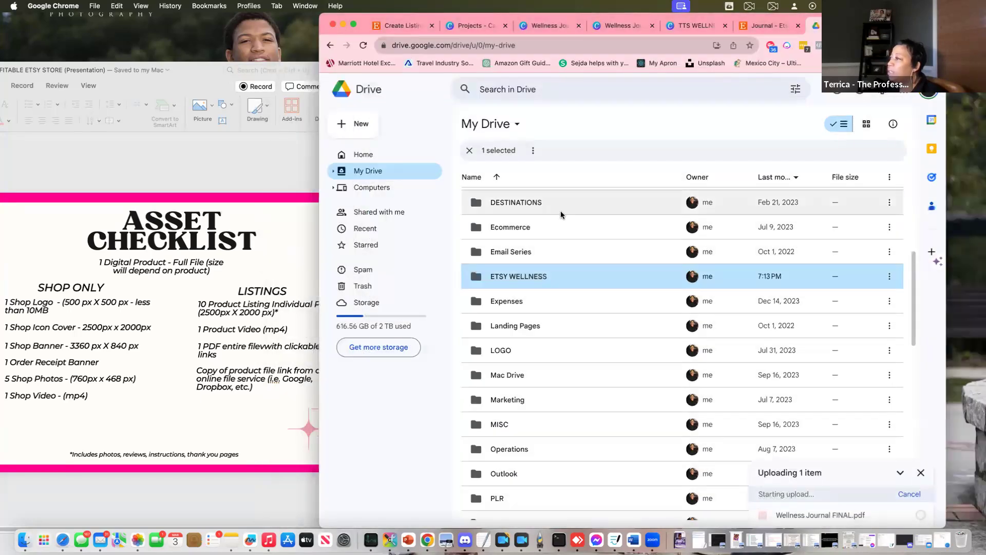
{"action": "double_click", "coordinate": [563, 282]}
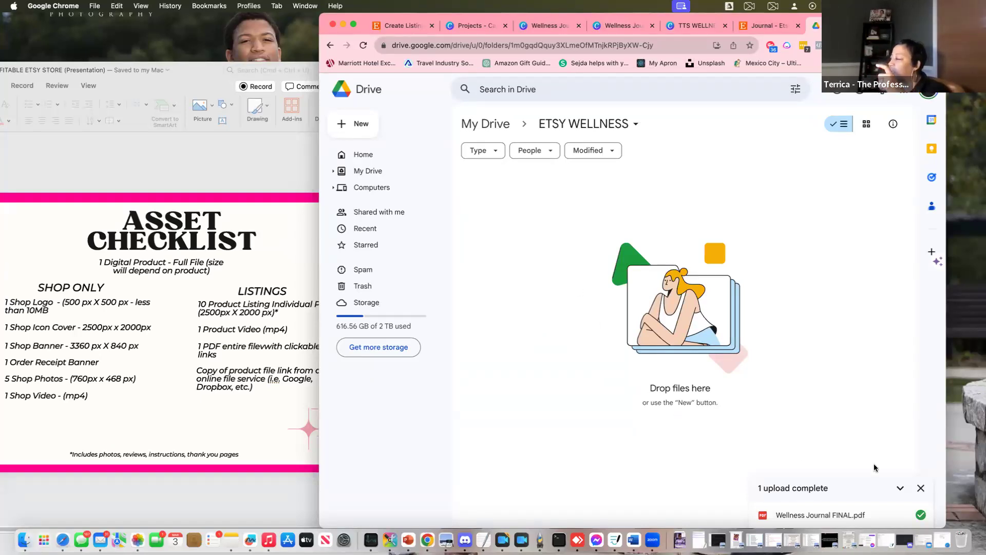
Dismiss the upload notice, return to My Drive and reopen the ETSY WELLNESS folder
{"action": "left_click", "coordinate": [921, 486]}
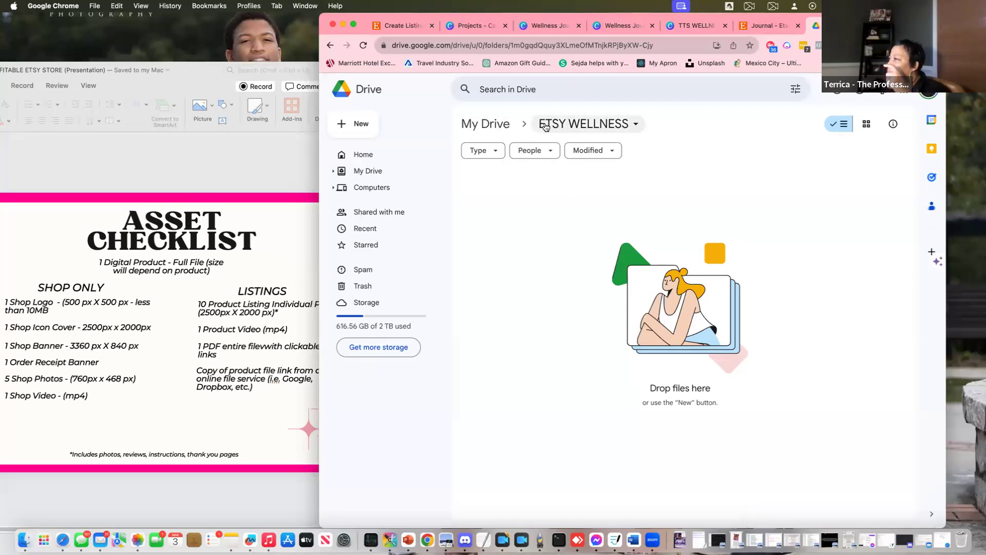
{"action": "left_click", "coordinate": [495, 126]}
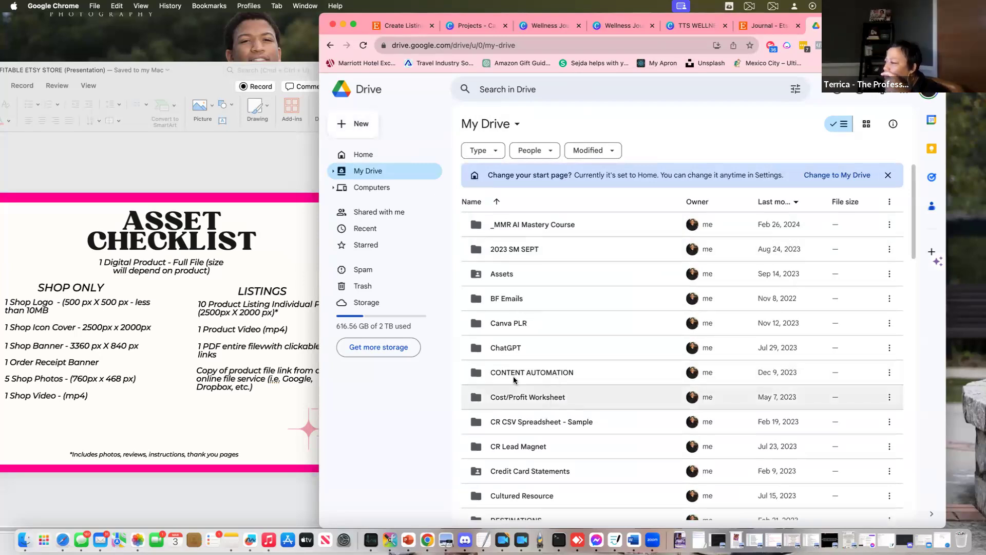
{"action": "scroll", "coordinate": [529, 372], "scroll_direction": "down", "scroll_amount": 5}
{"action": "scroll", "coordinate": [533, 368], "scroll_direction": "down", "scroll_amount": 2}
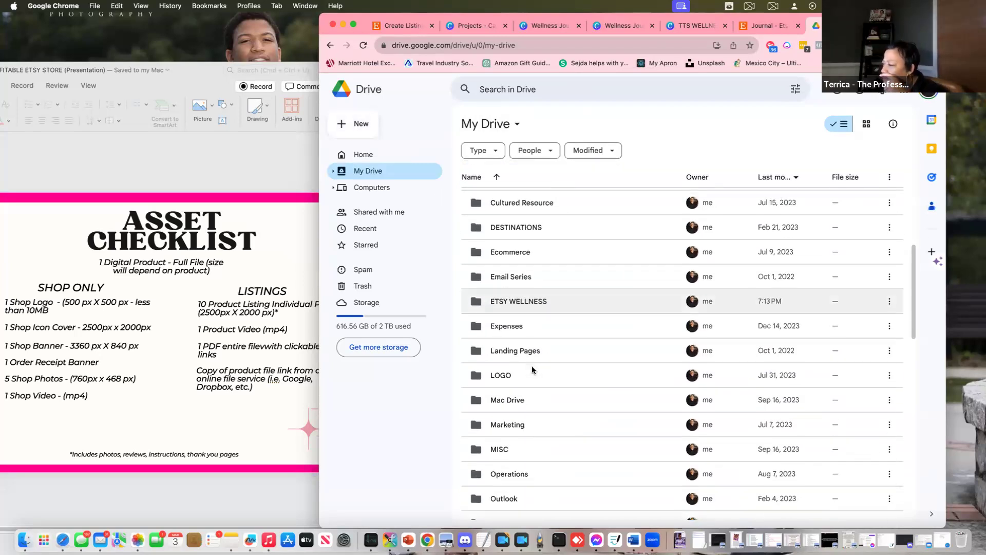
{"action": "double_click", "coordinate": [522, 298]}
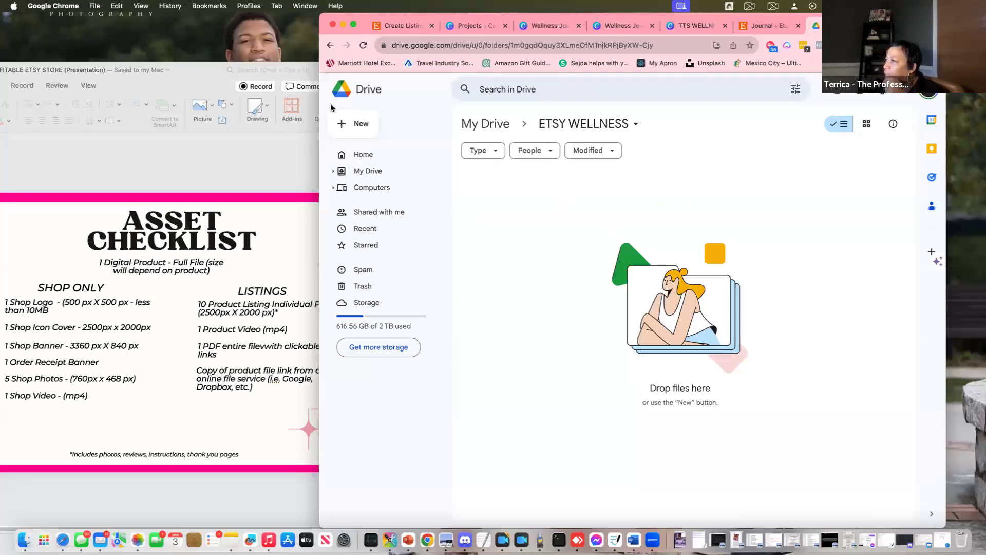
Upload Wellness Journal FINAL.pdf from Downloads into the ETSY WELLNESS folder
{"action": "left_click", "coordinate": [365, 126]}
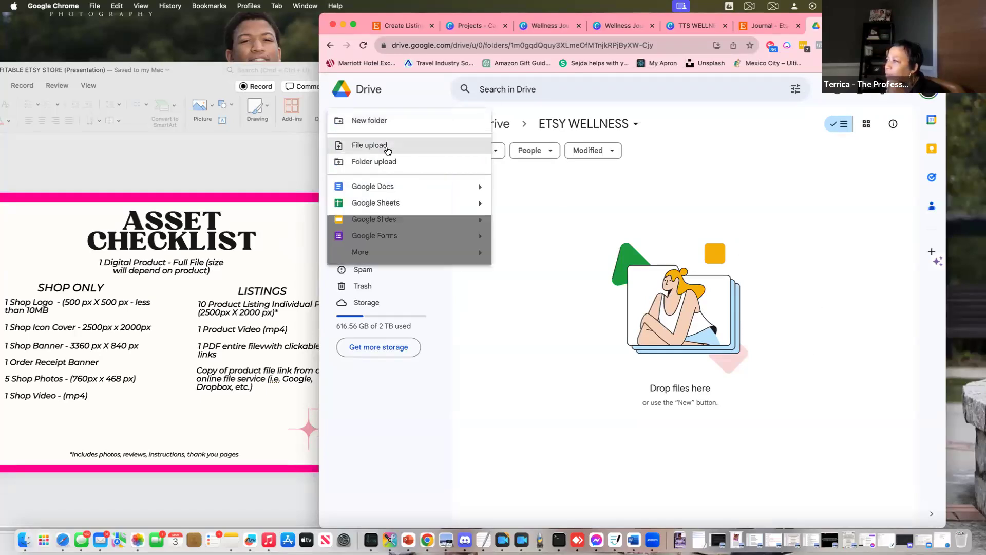
{"action": "left_click", "coordinate": [387, 145]}
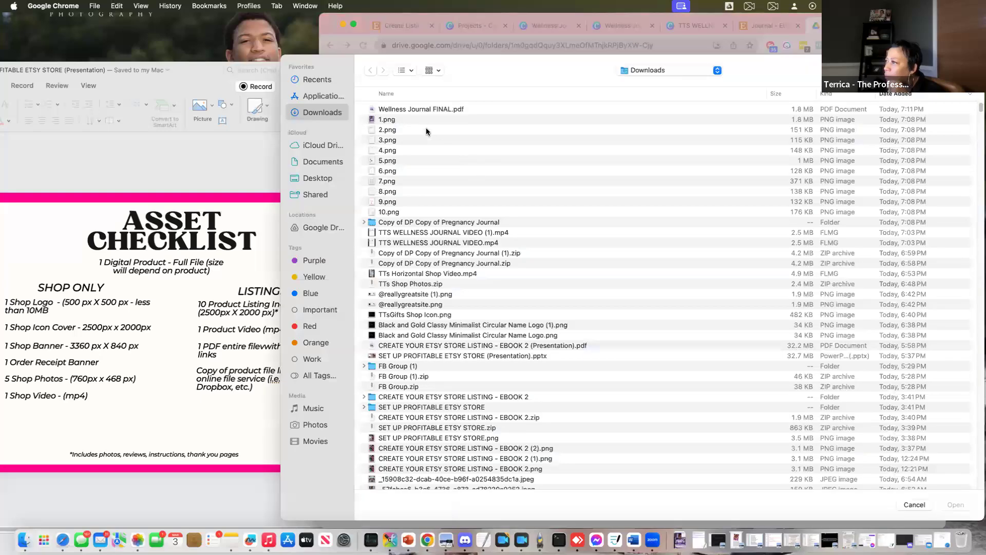
{"action": "left_click", "coordinate": [421, 110]}
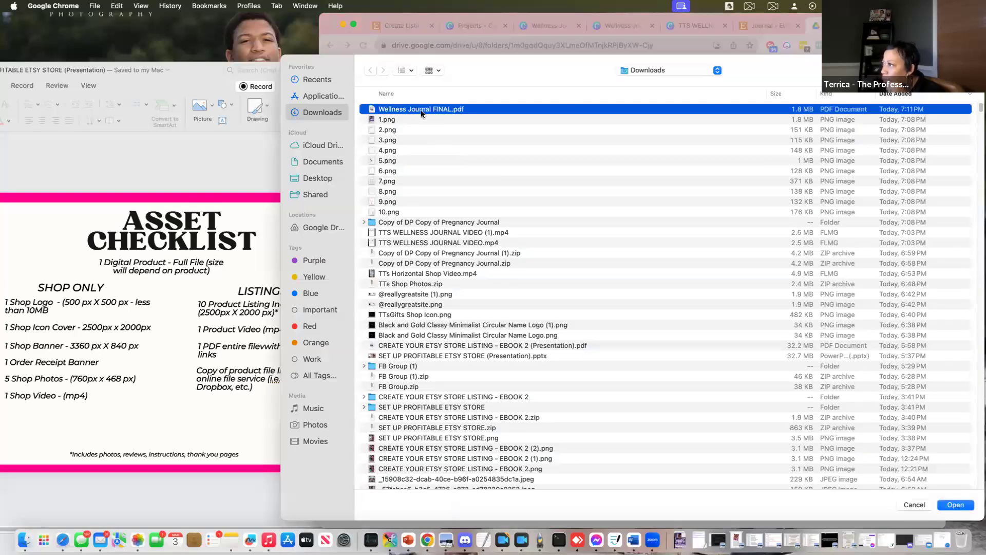
{"action": "left_click", "coordinate": [955, 504]}
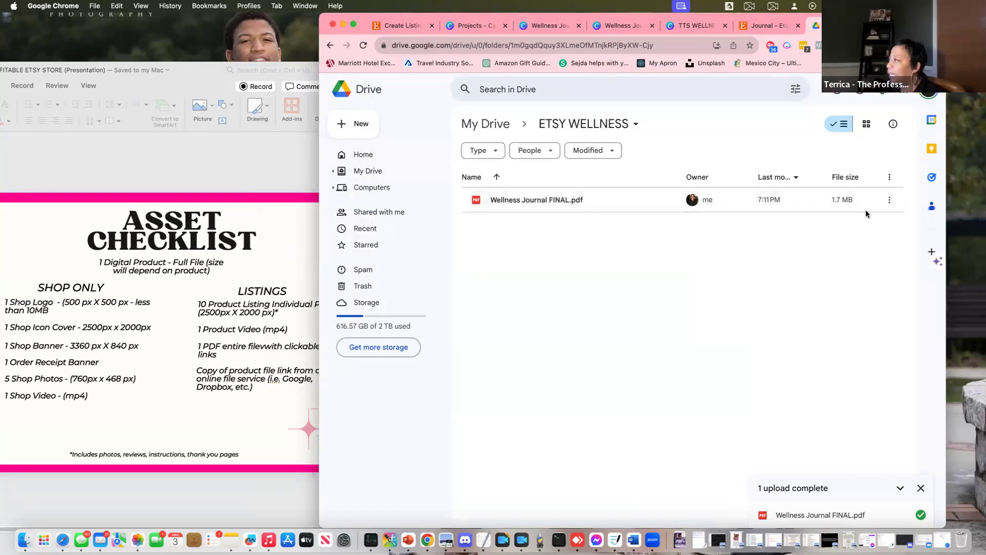
{"action": "left_click", "coordinate": [894, 204]}
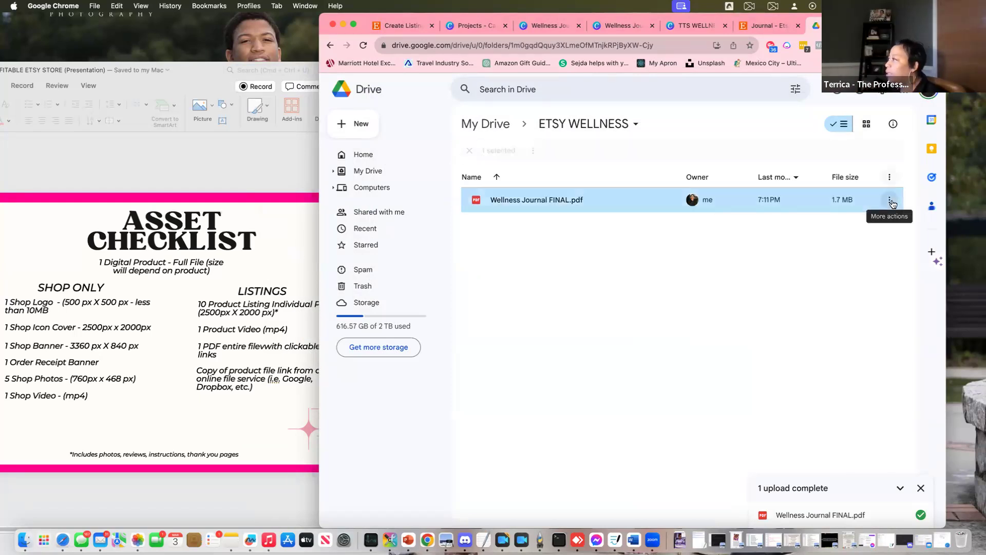
{"action": "left_click", "coordinate": [662, 251]}
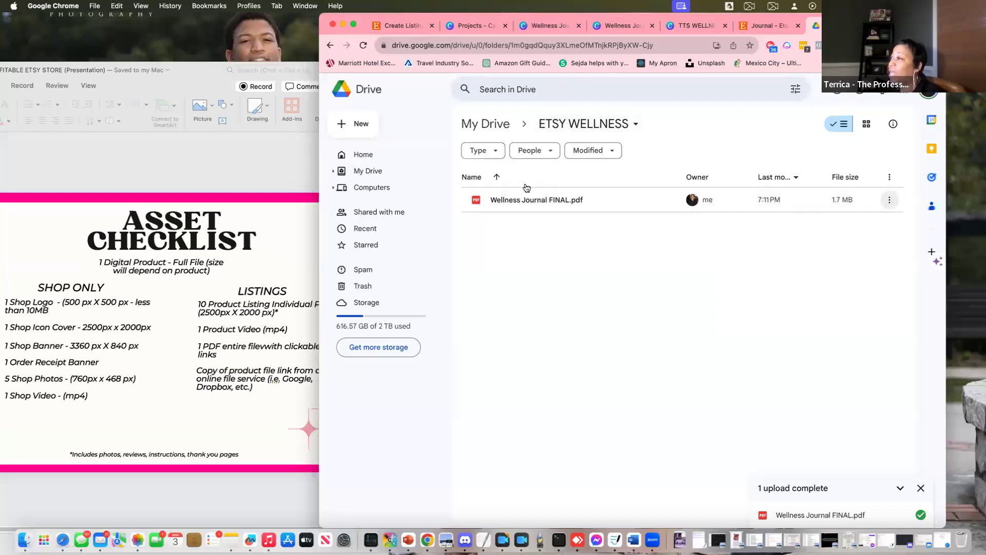
{"action": "left_click", "coordinate": [490, 124]}
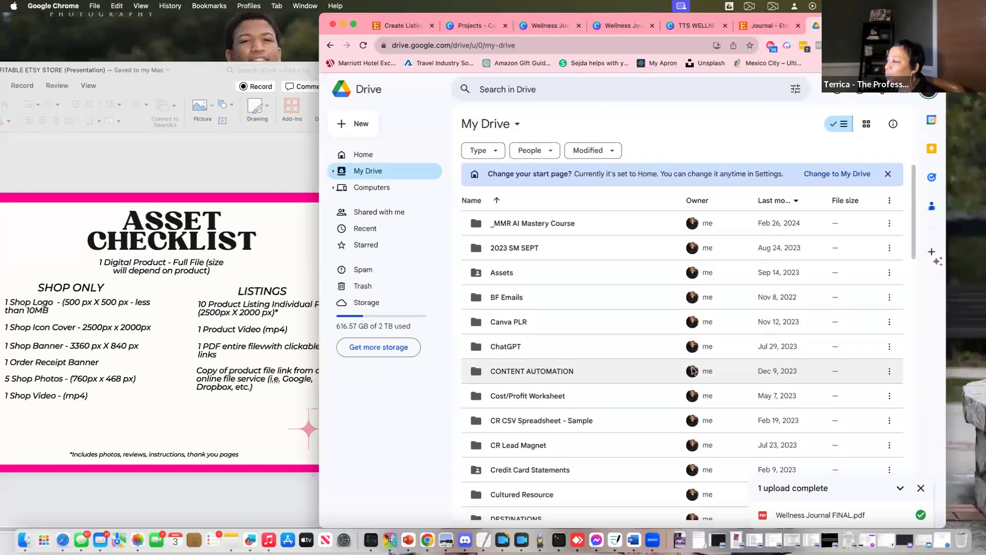
{"action": "scroll", "coordinate": [692, 371], "scroll_direction": "down", "scroll_amount": 5}
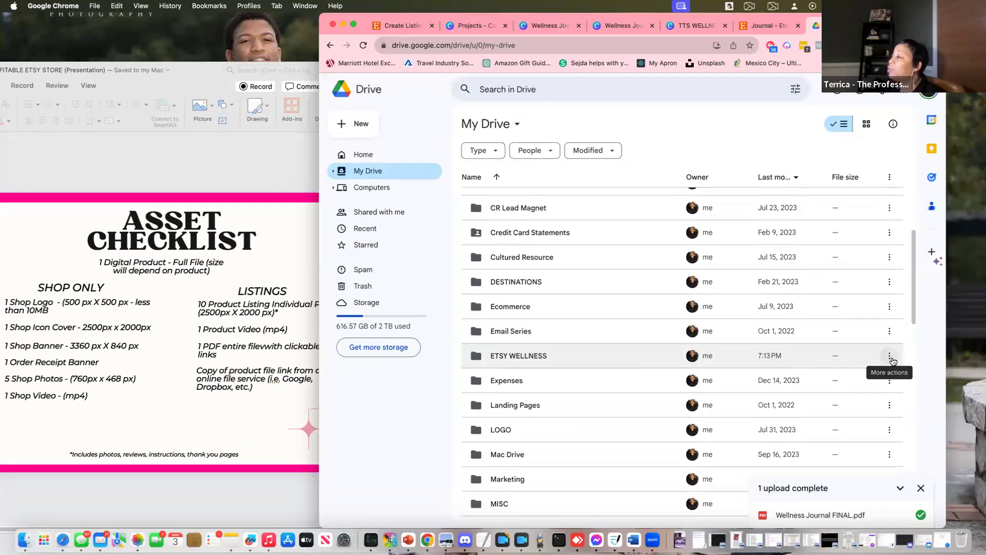
{"action": "left_click", "coordinate": [890, 357]}
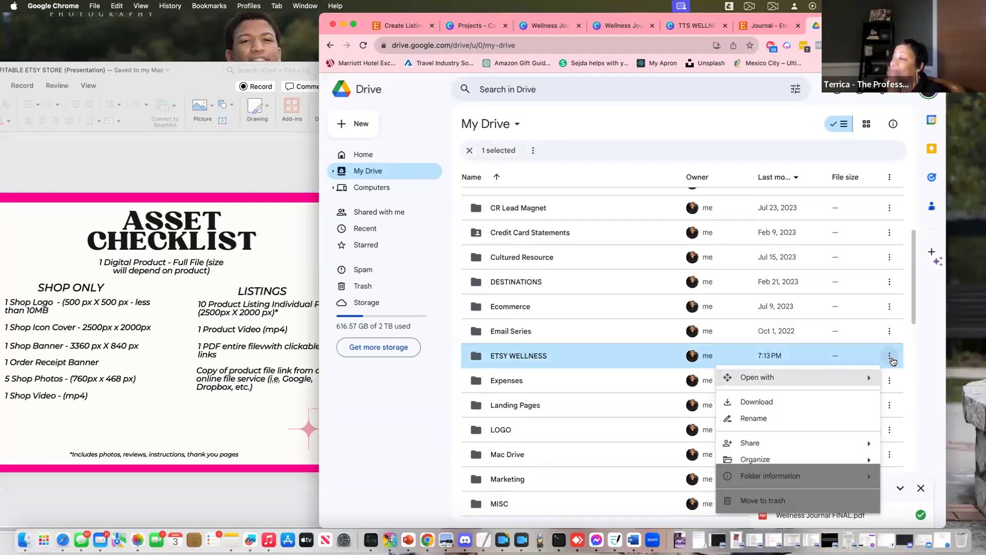
{"action": "mouse_move", "coordinate": [753, 440]}
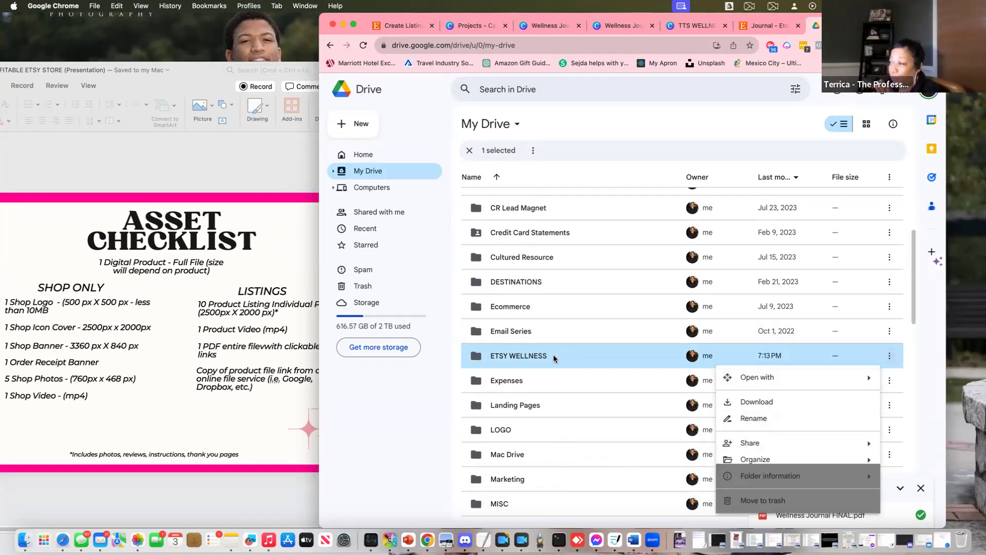
{"action": "double_click", "coordinate": [553, 356]}
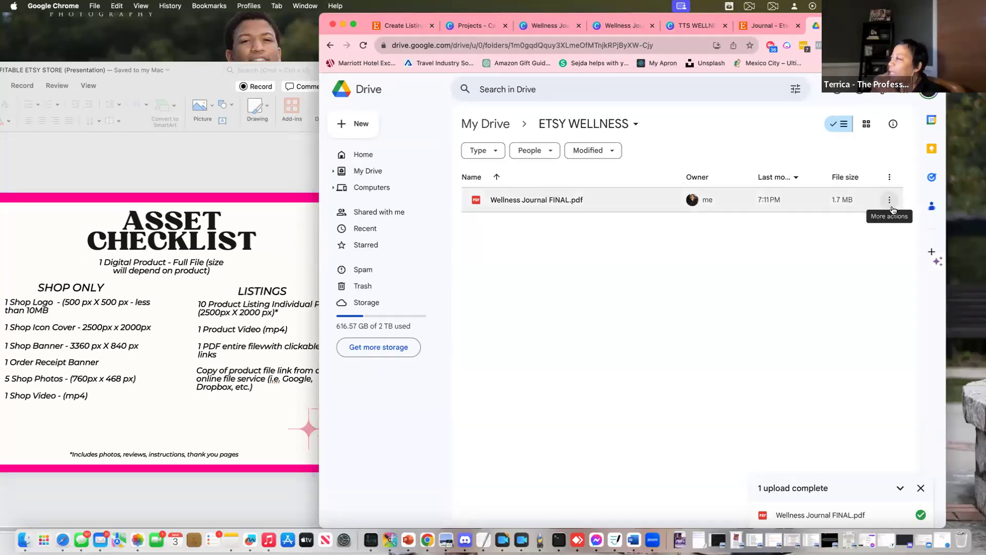
Share Wellness Journal FINAL.pdf with anyone who has the link as viewer, copy the link, and return to Canva
{"action": "left_click", "coordinate": [890, 205]}
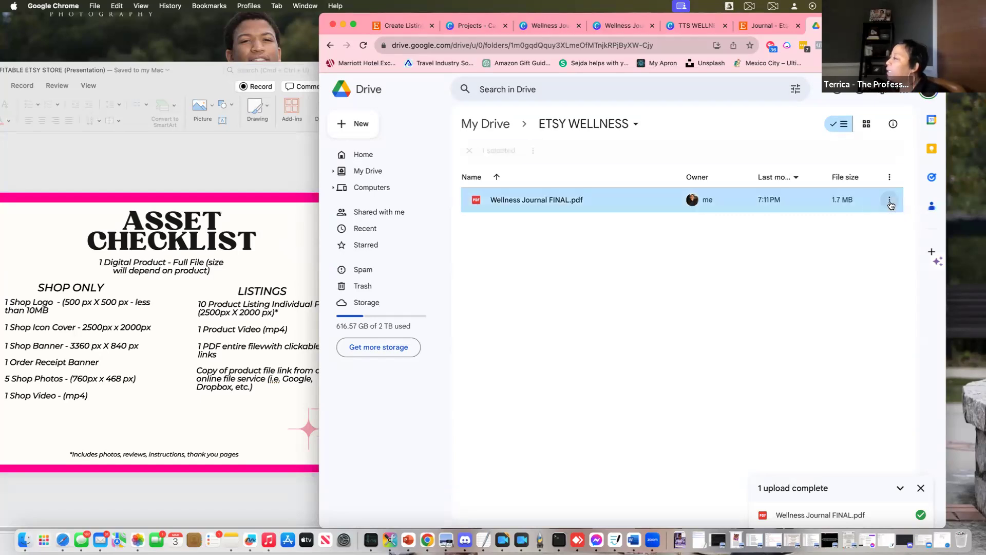
{"action": "left_click", "coordinate": [890, 202]}
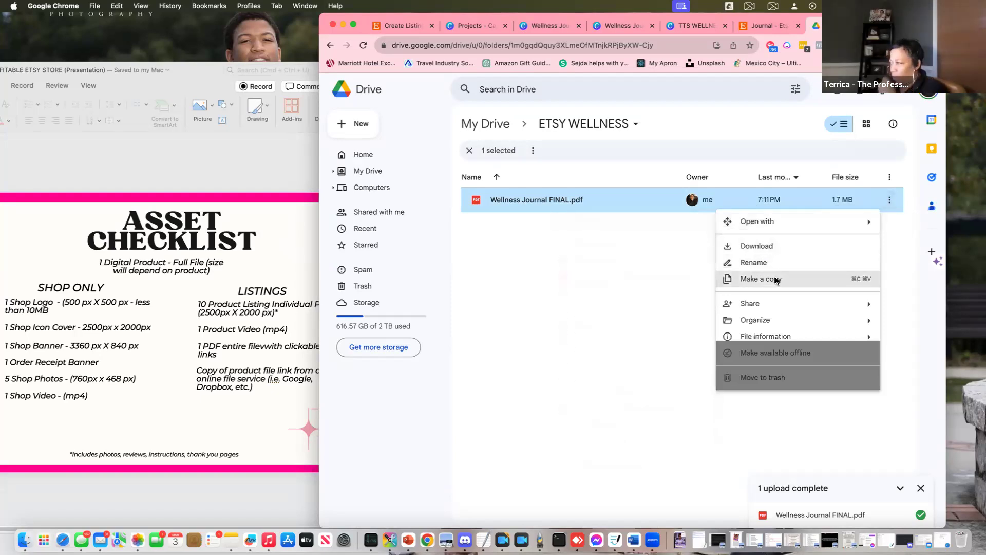
{"action": "mouse_move", "coordinate": [783, 307]}
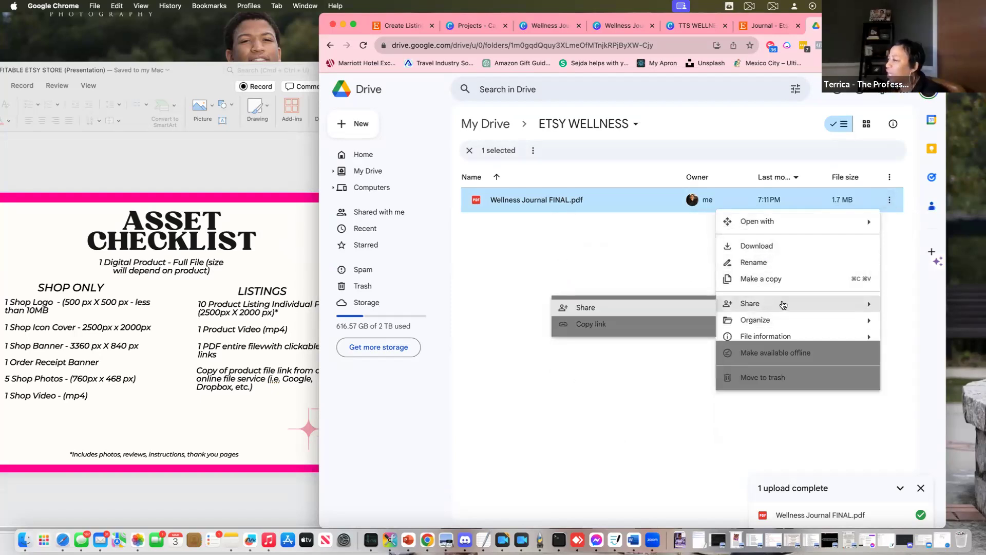
{"action": "left_click", "coordinate": [626, 310]}
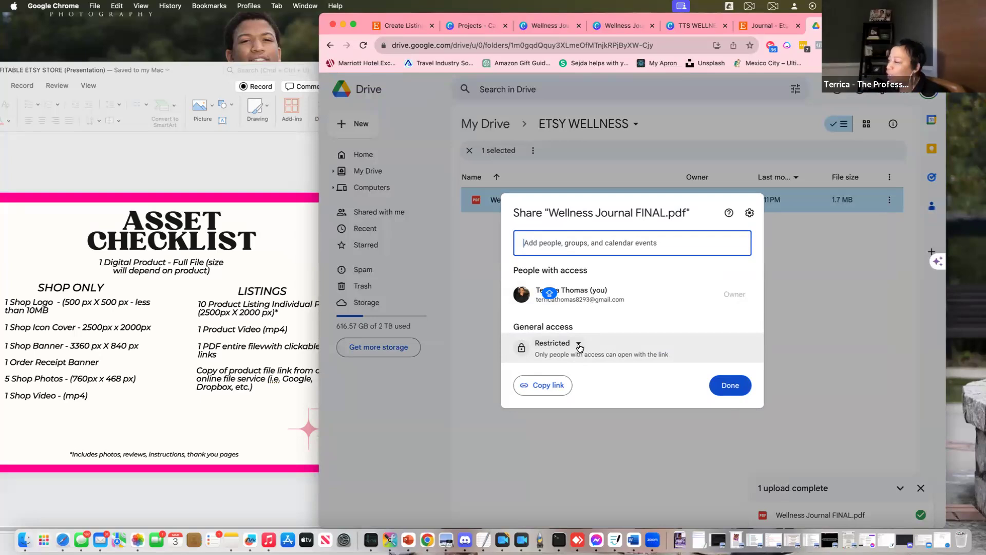
{"action": "left_click", "coordinate": [579, 345]}
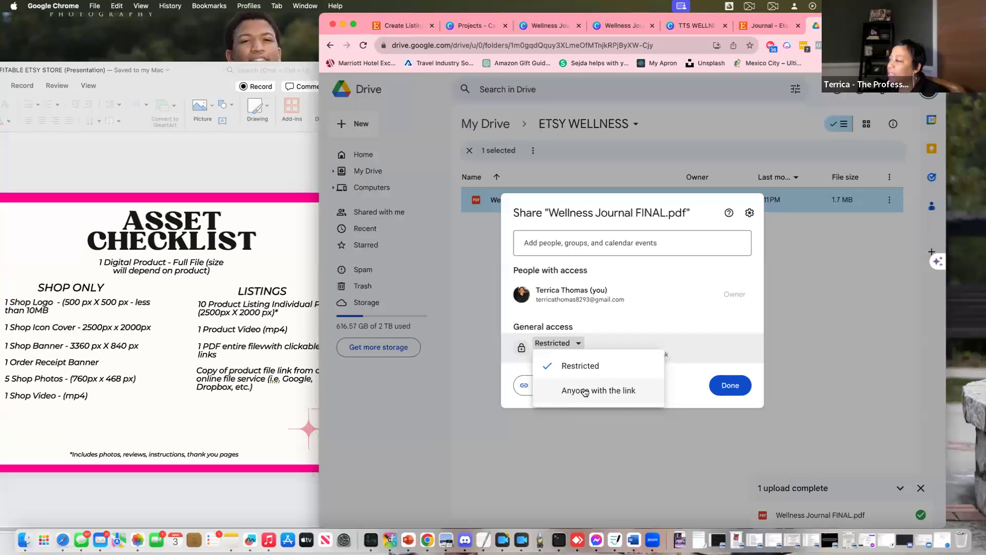
{"action": "left_click", "coordinate": [585, 390]}
{"action": "left_click", "coordinate": [543, 401]}
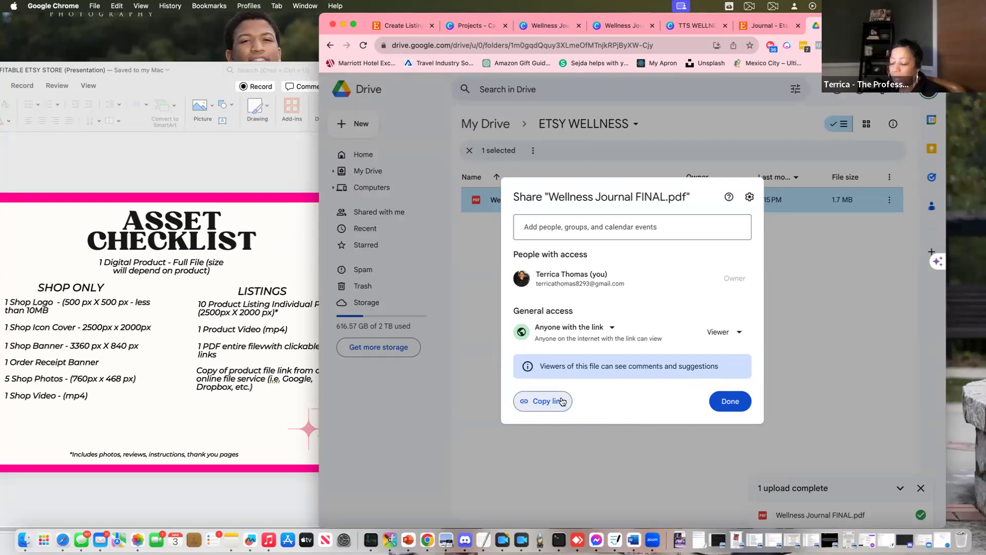
{"action": "left_click", "coordinate": [611, 25]}
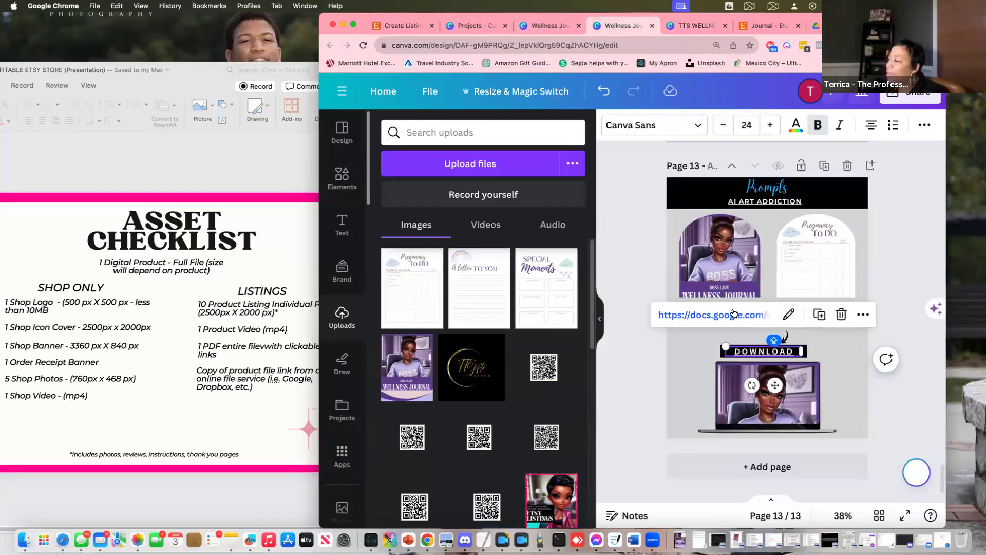
Replace the DOWNLOAD text's old Google Docs link with the copied Google Drive PDF link
{"action": "left_click", "coordinate": [790, 315]}
{"action": "left_click", "coordinate": [877, 365]}
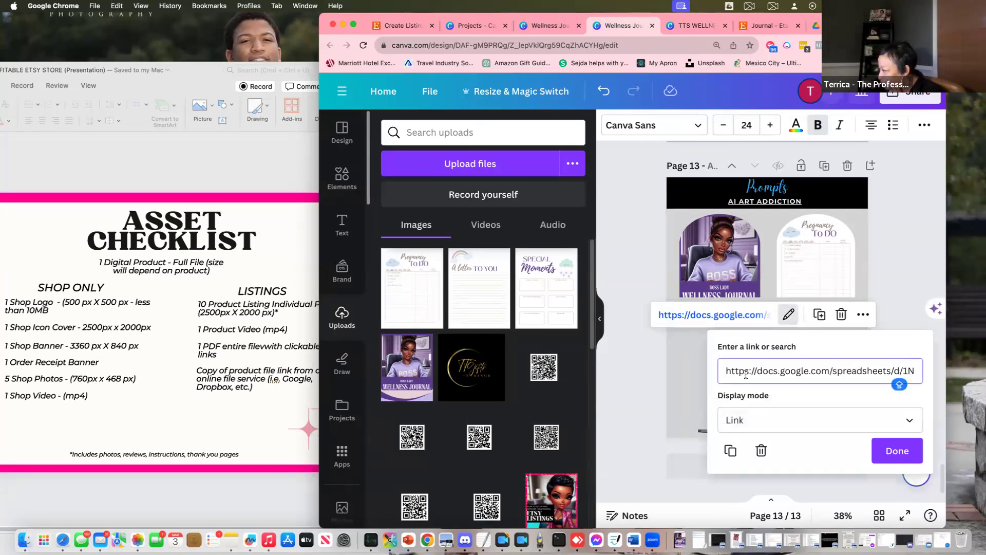
{"action": "left_click_drag", "start_coordinate": [715, 373], "coordinate": [965, 364]}
{"action": "key", "text": "BackSpace"}
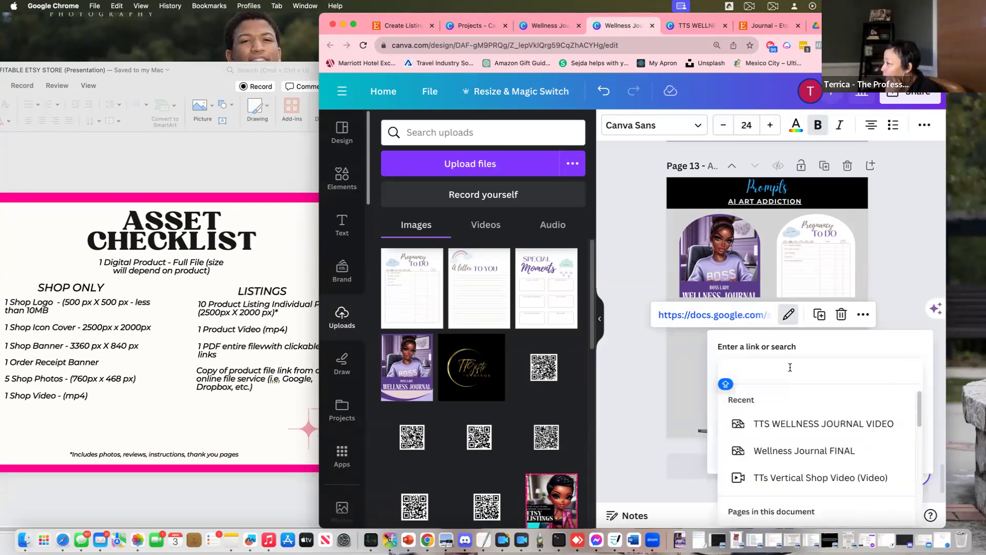
{"action": "right_click", "coordinate": [775, 370]}
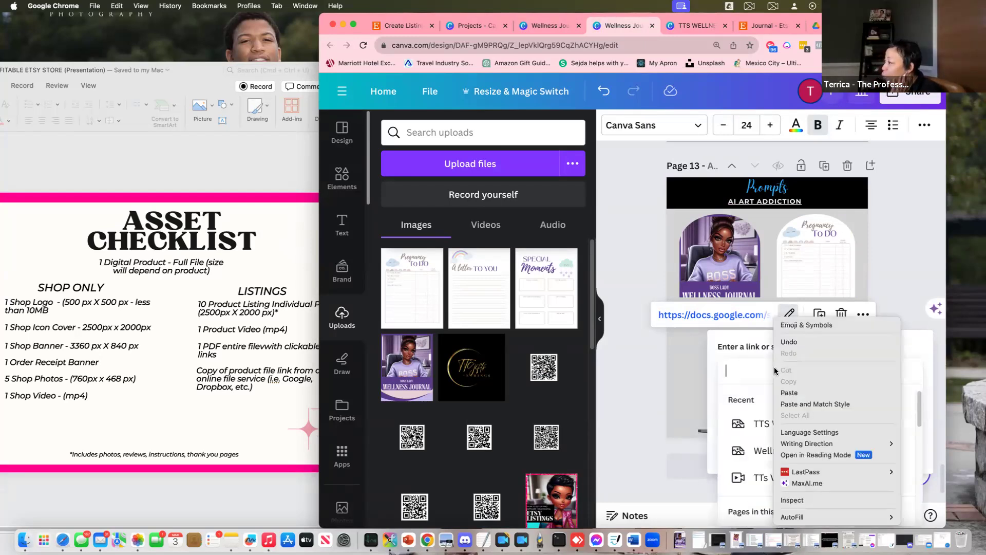
{"action": "left_click", "coordinate": [796, 393]}
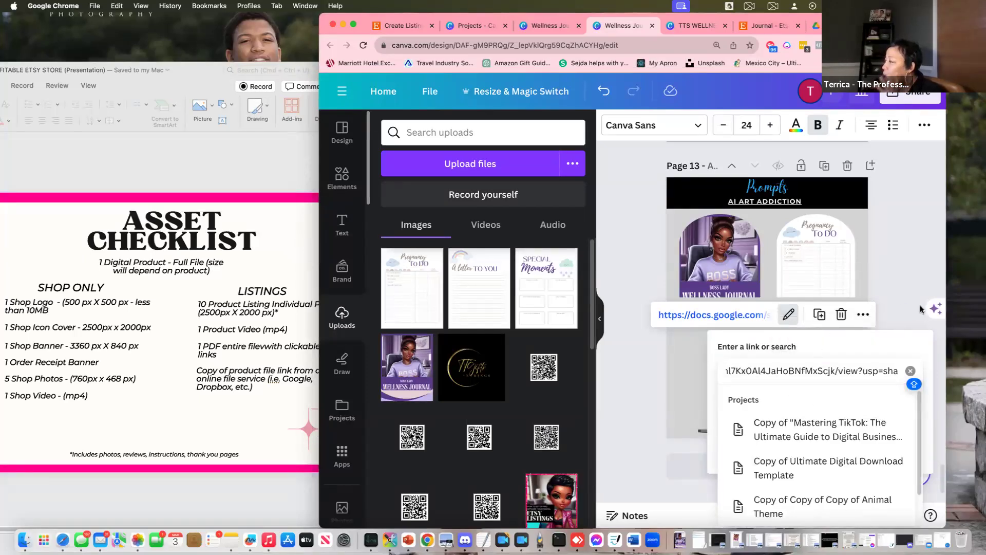
{"action": "key", "text": "Return"}
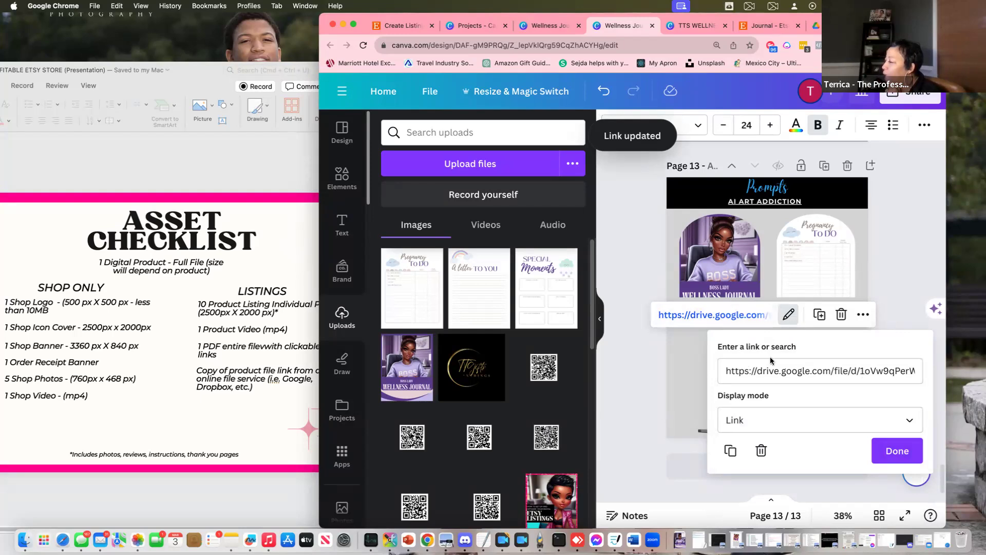
{"action": "left_click_drag", "start_coordinate": [778, 369], "coordinate": [923, 373]}
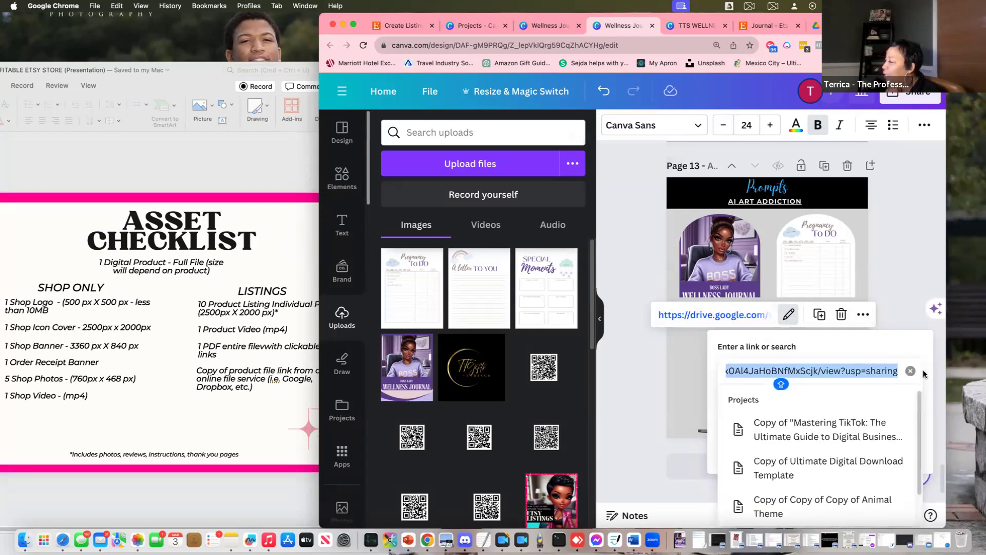
{"action": "left_click", "coordinate": [856, 360]}
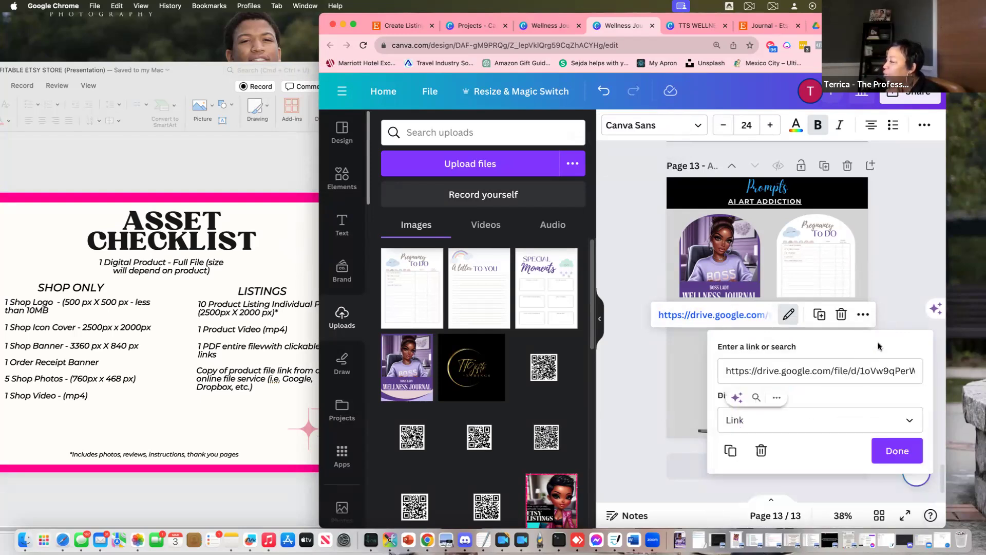
{"action": "left_click", "coordinate": [894, 451]}
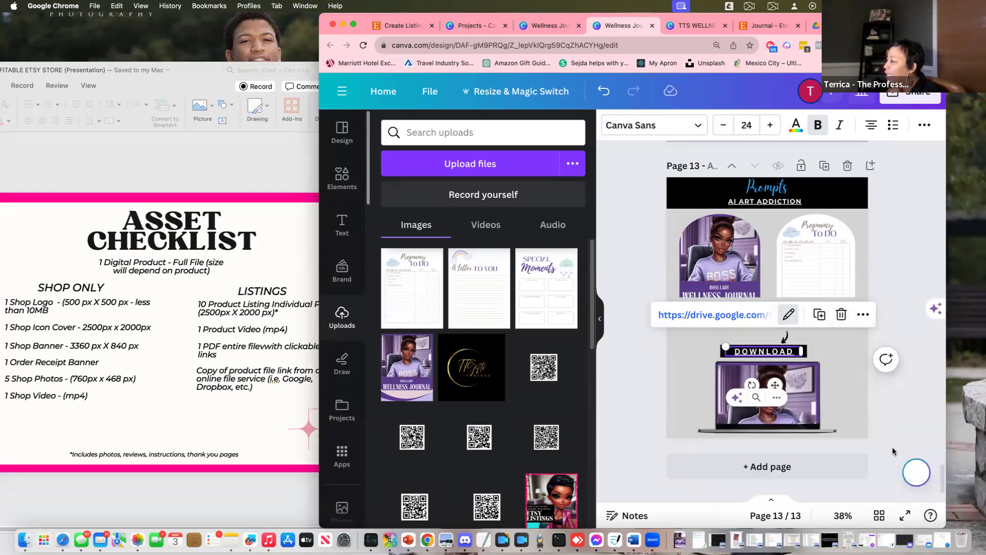
Reopen the DOWNLOAD text's link settings to verify the new link, then deselect it
{"action": "left_click", "coordinate": [753, 354]}
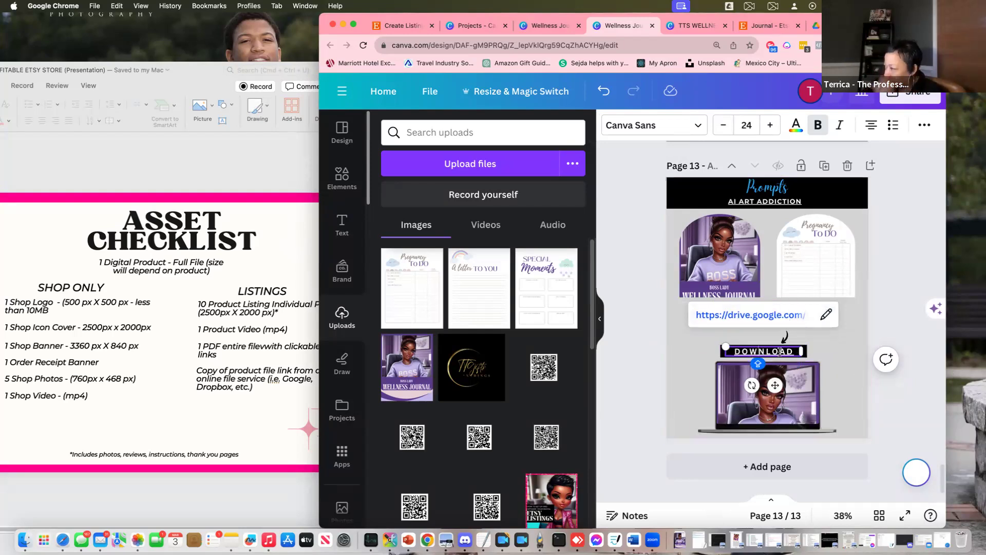
{"action": "left_click", "coordinate": [828, 317]}
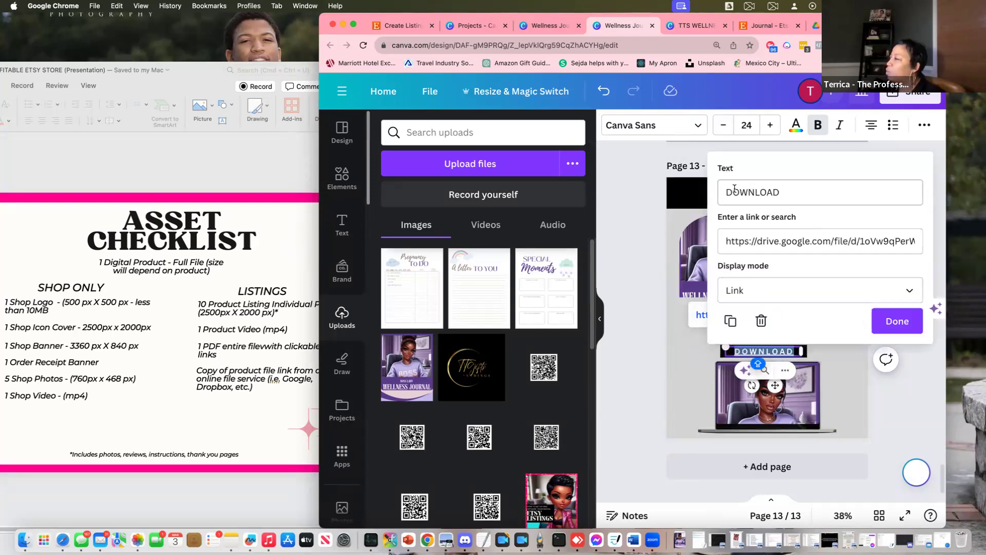
{"action": "left_click", "coordinate": [899, 322]}
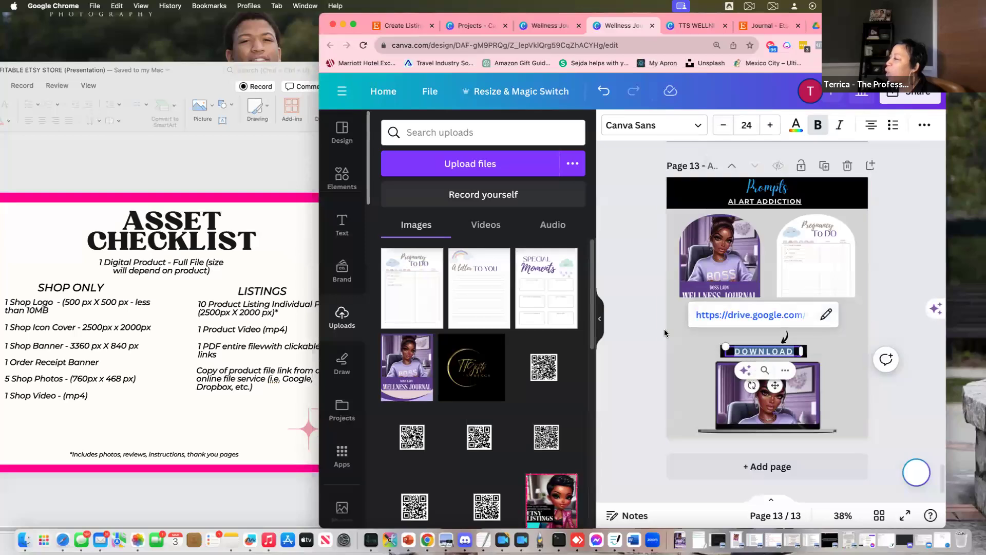
{"action": "left_click", "coordinate": [636, 272]}
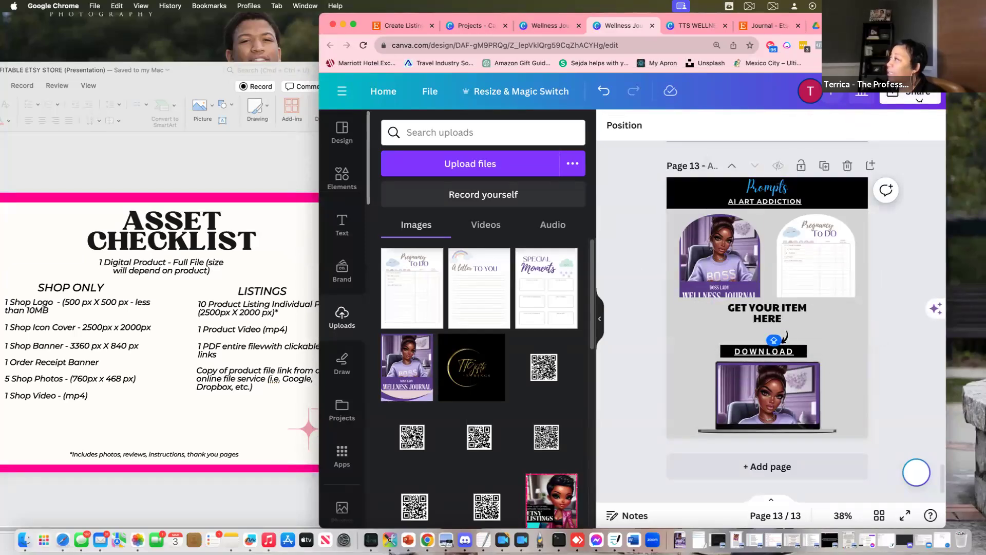
Open the journal's download settings and set the file type to PDF Standard
{"action": "left_click", "coordinate": [919, 100]}
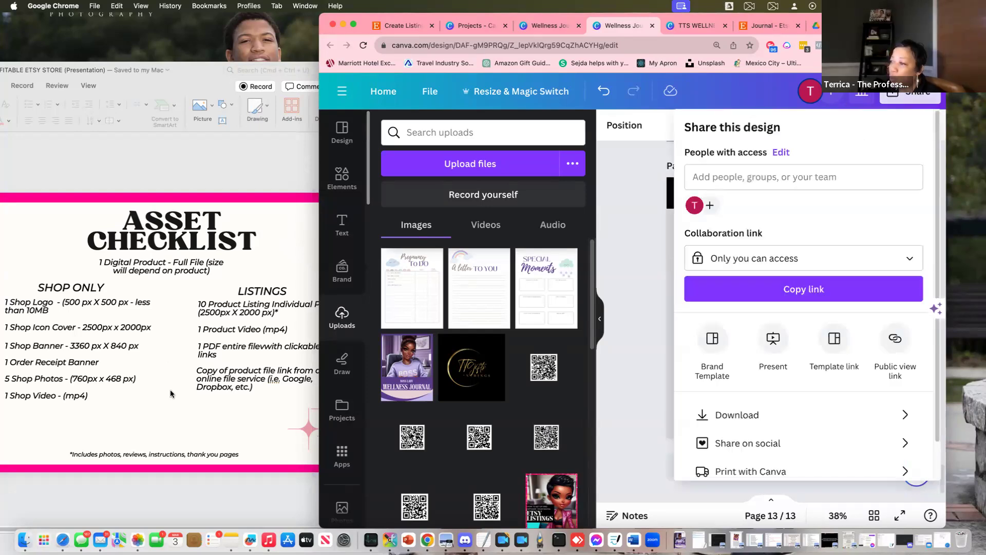
{"action": "left_click", "coordinate": [233, 347]}
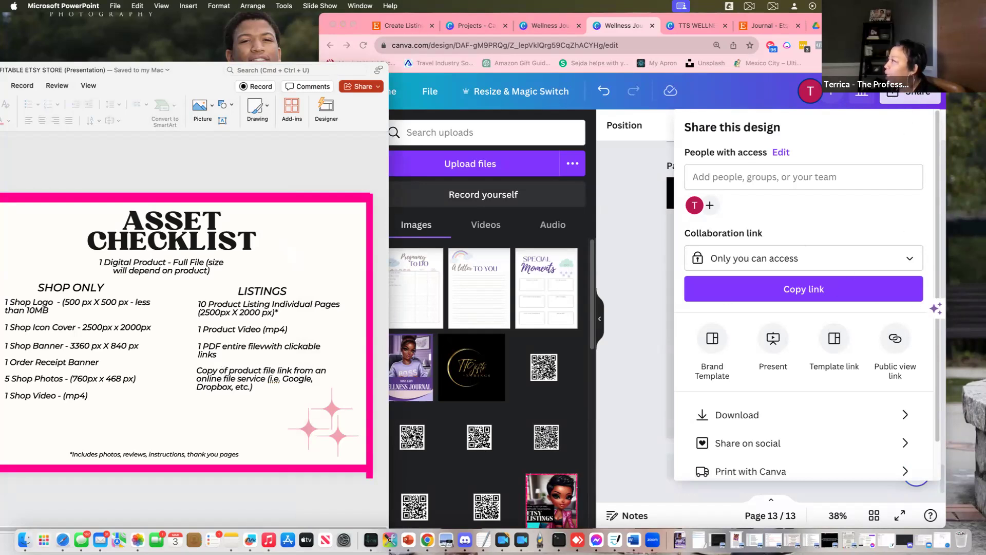
{"action": "left_click", "coordinate": [755, 416]}
{"action": "left_click", "coordinate": [755, 416]}
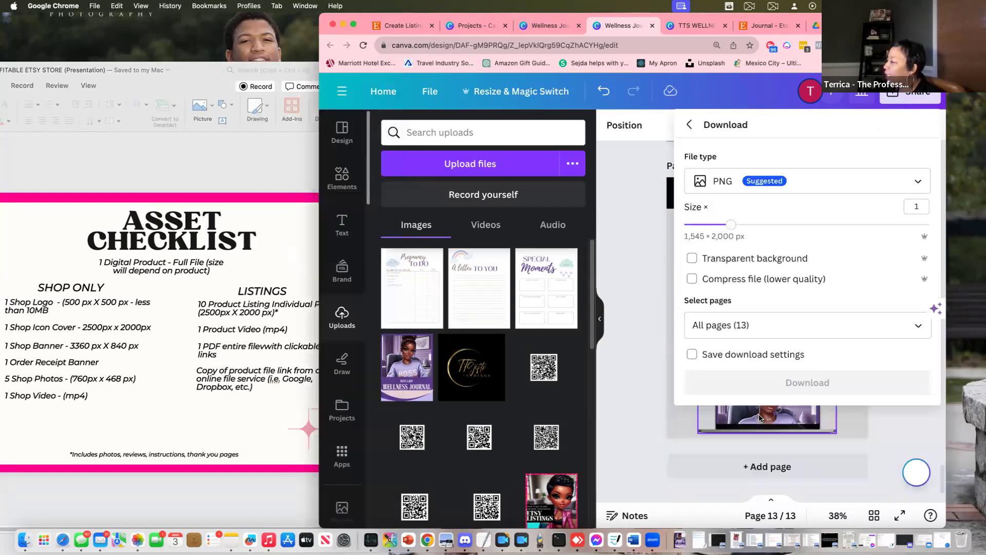
{"action": "left_click", "coordinate": [848, 189]}
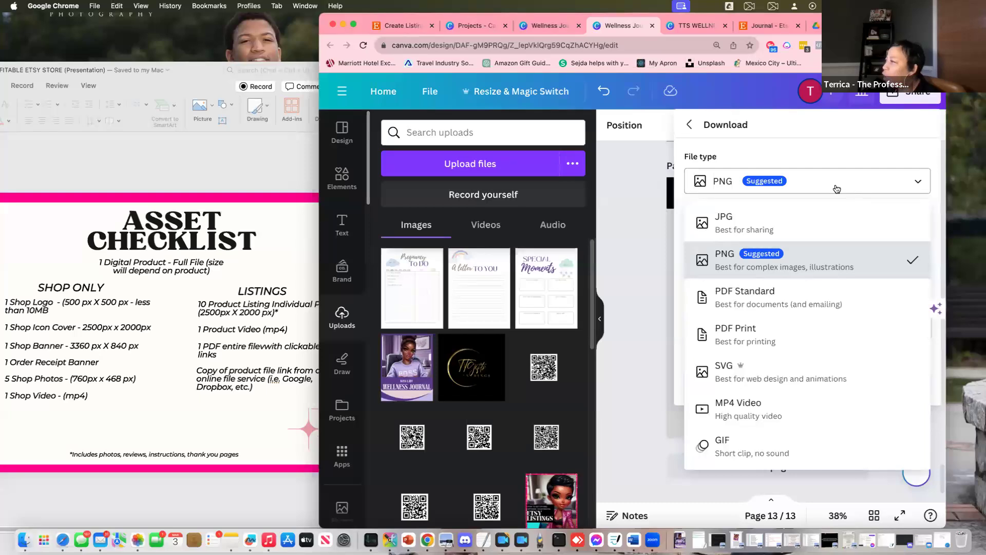
{"action": "left_click", "coordinate": [772, 297]}
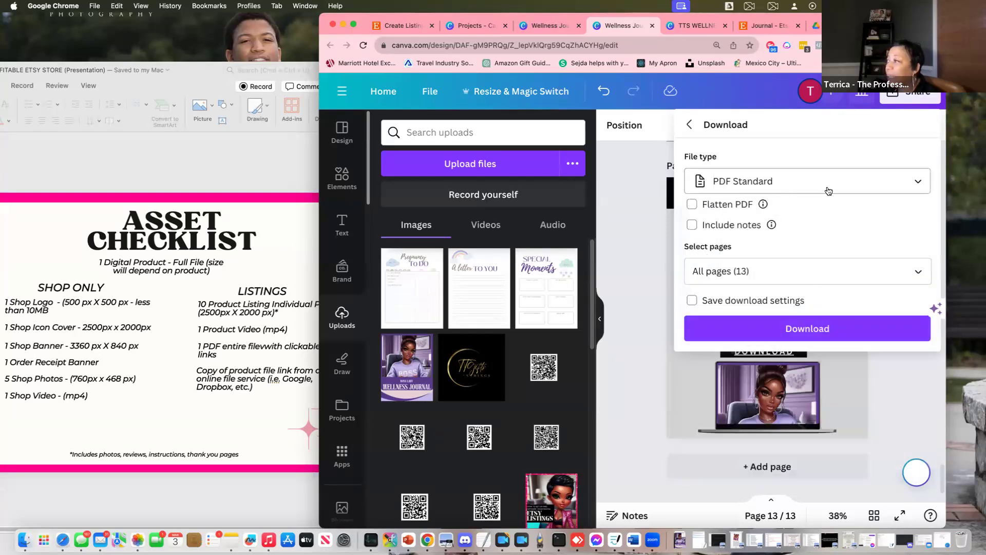
Limit the export to Page 13 only and download it as a PDF
{"action": "left_click", "coordinate": [920, 273]}
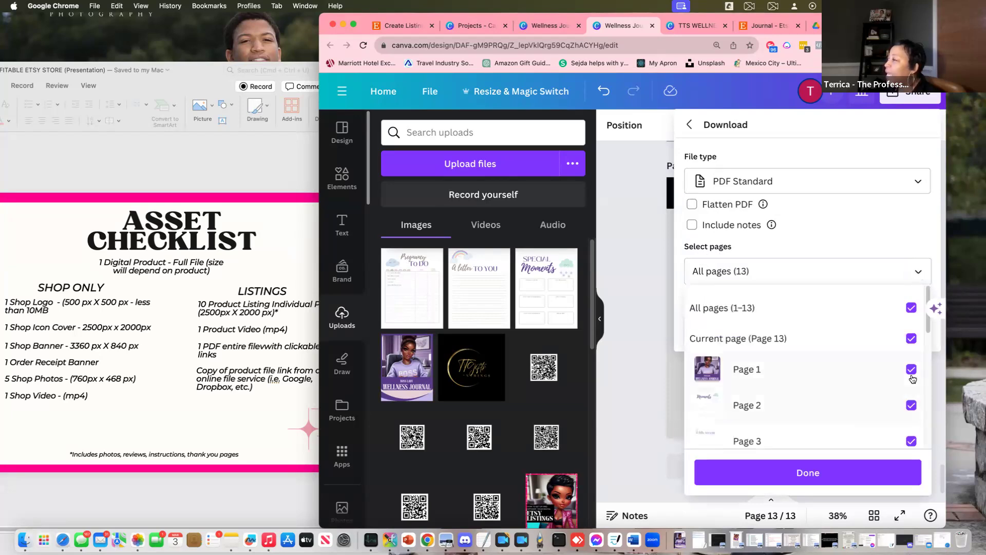
{"action": "scroll", "coordinate": [904, 360], "scroll_direction": "down", "scroll_amount": 6}
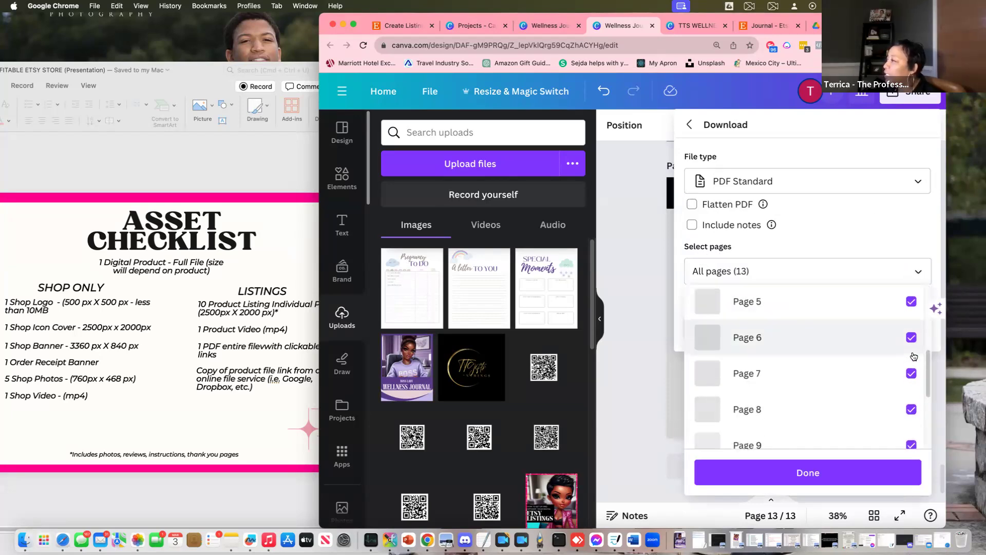
{"action": "scroll", "coordinate": [894, 321], "scroll_direction": "up", "scroll_amount": 6}
{"action": "left_click", "coordinate": [912, 308]}
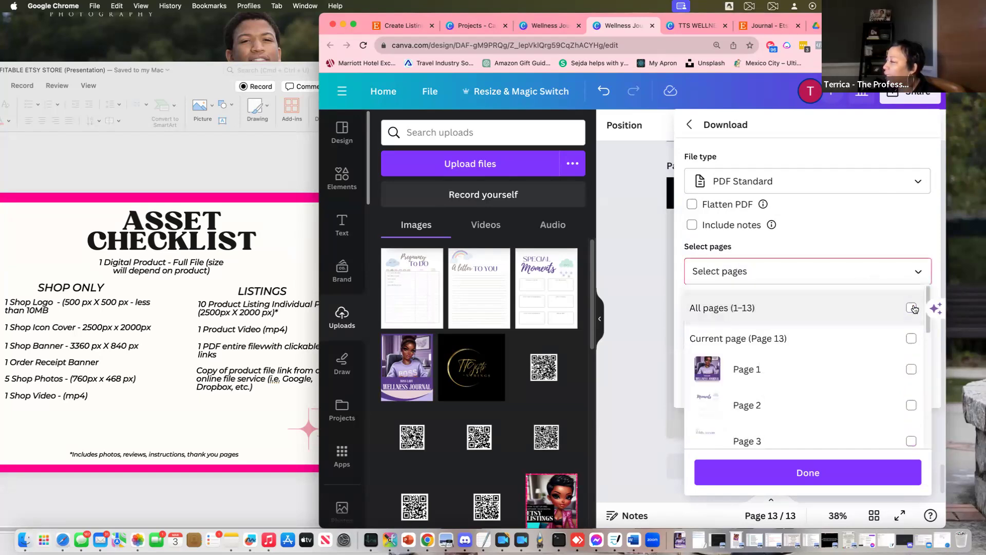
{"action": "scroll", "coordinate": [906, 315], "scroll_direction": "down", "scroll_amount": 6}
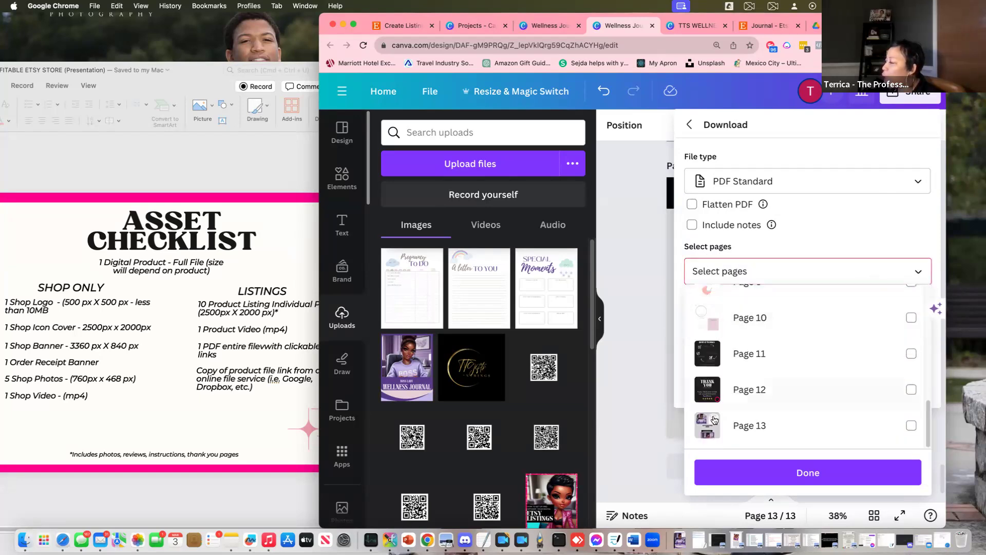
{"action": "left_click", "coordinate": [911, 427]}
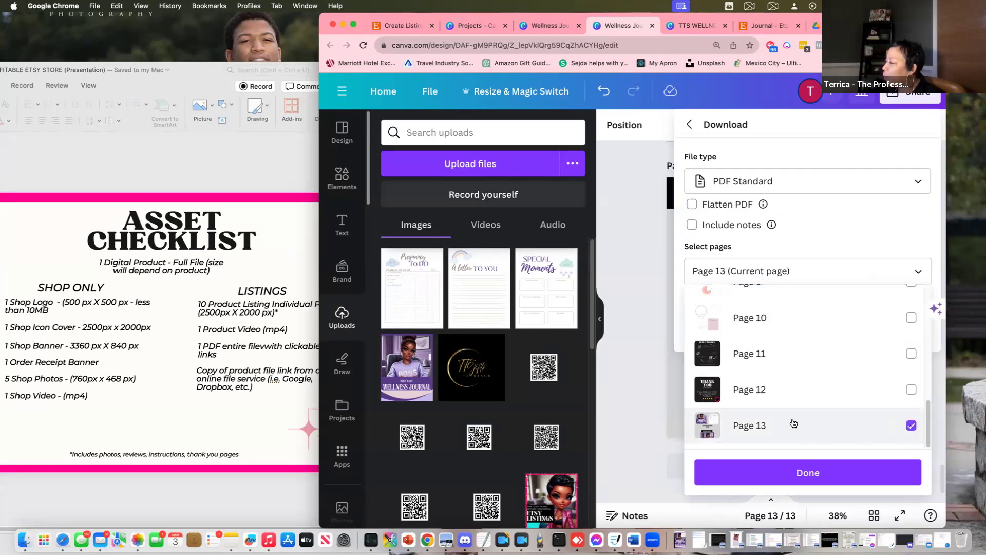
{"action": "left_click", "coordinate": [801, 473]}
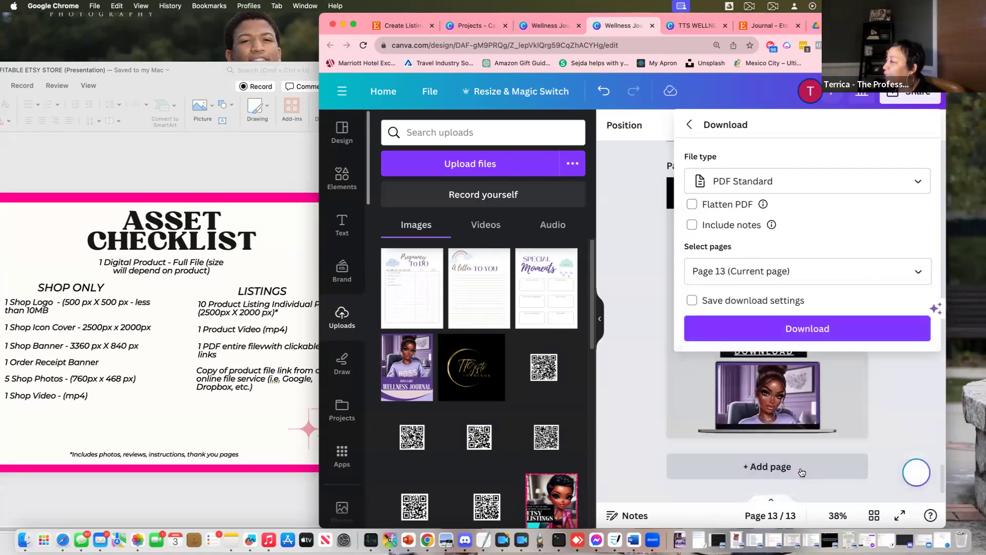
{"action": "left_click", "coordinate": [803, 330]}
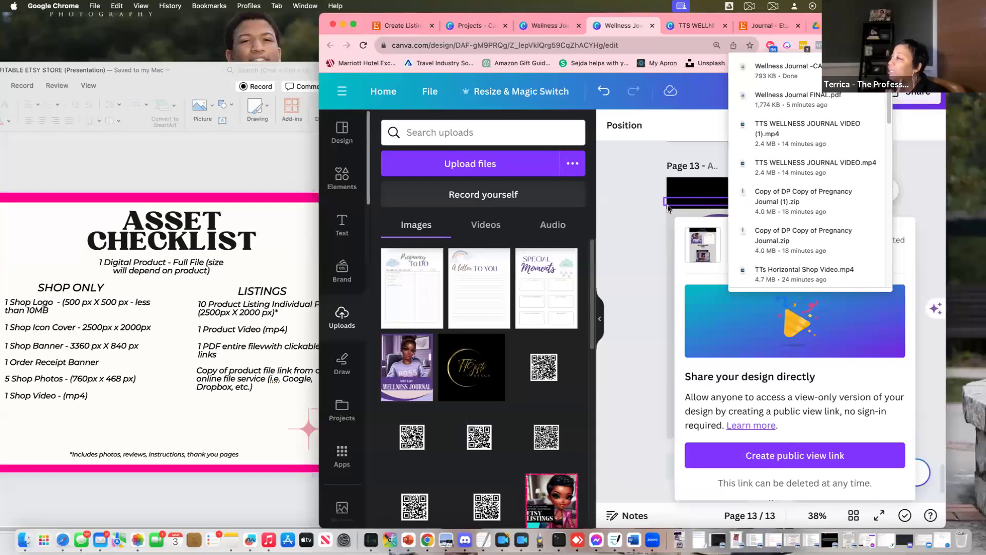
{"action": "left_click", "coordinate": [931, 101]}
Reopen the download settings, keeping PNG as the file type, and open the page list
{"action": "left_click", "coordinate": [924, 99]}
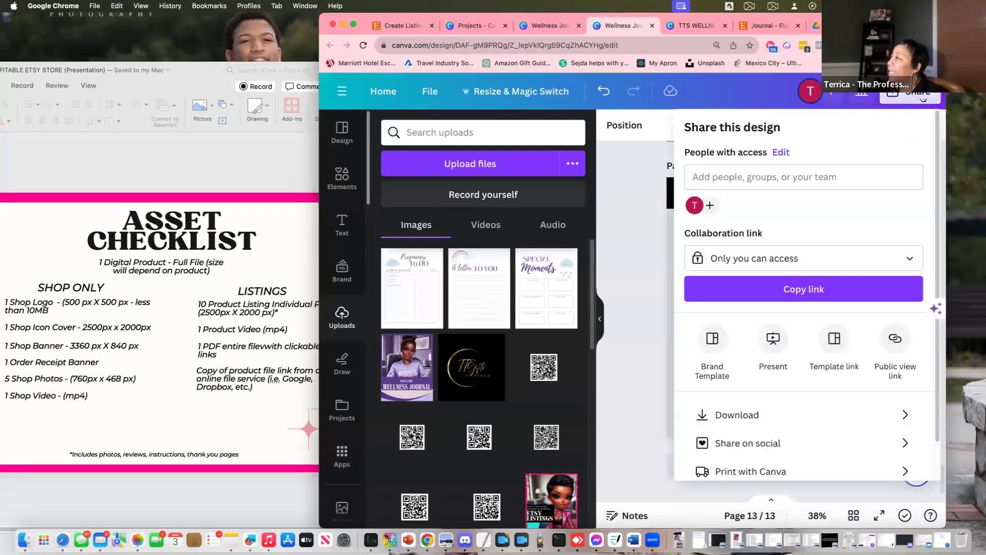
{"action": "left_click", "coordinate": [838, 418]}
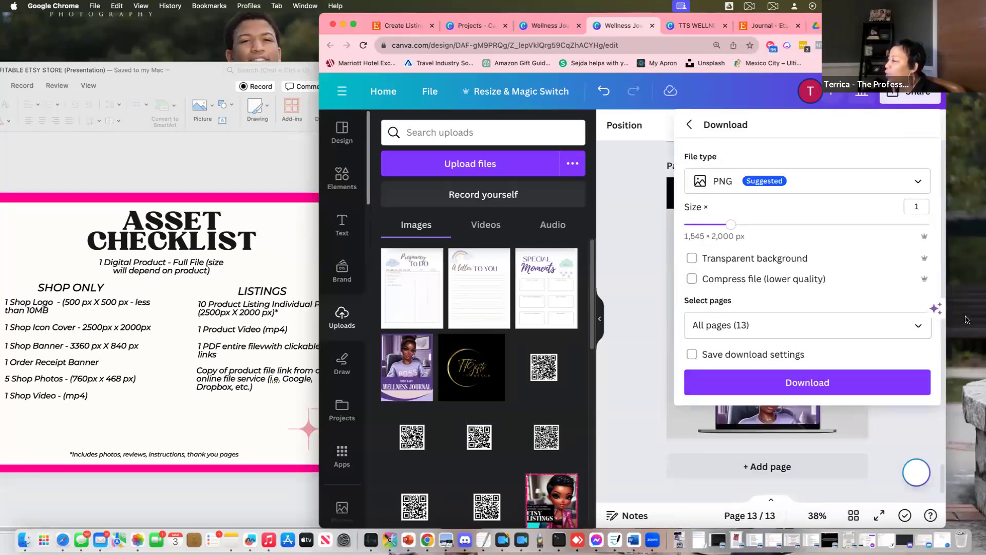
{"action": "left_click", "coordinate": [919, 327]}
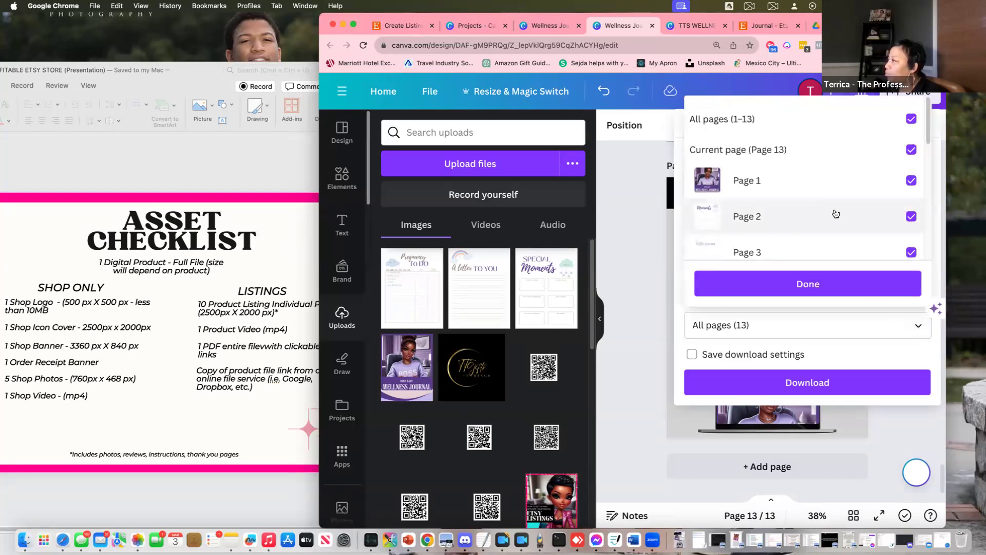
{"action": "scroll", "coordinate": [835, 221], "scroll_direction": "down", "scroll_amount": 6}
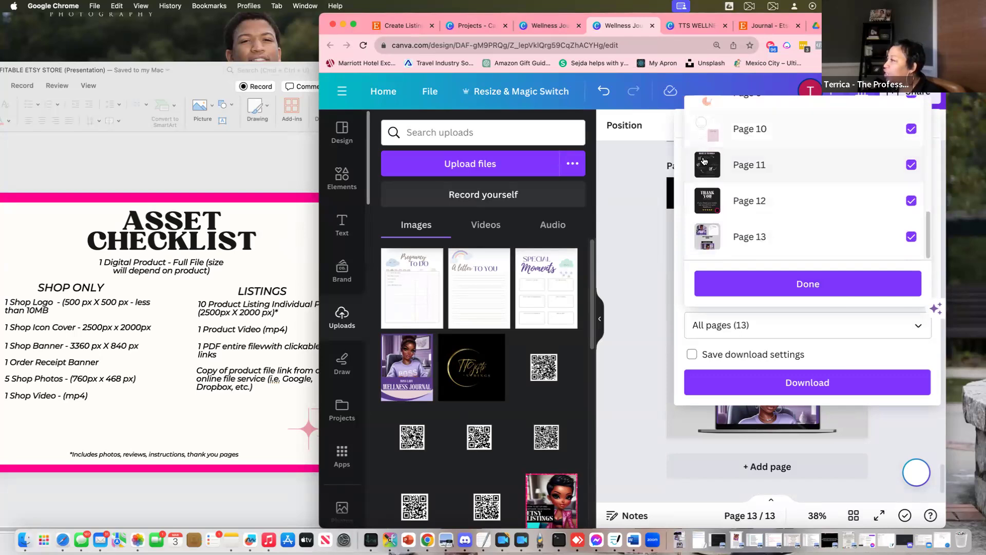
{"action": "left_click", "coordinate": [783, 294]}
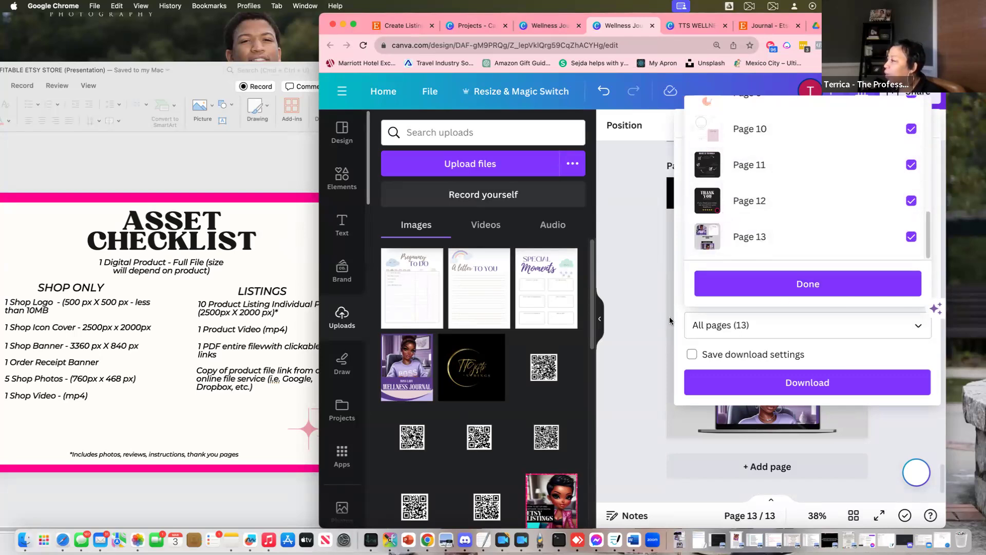
{"action": "left_click", "coordinate": [918, 328]}
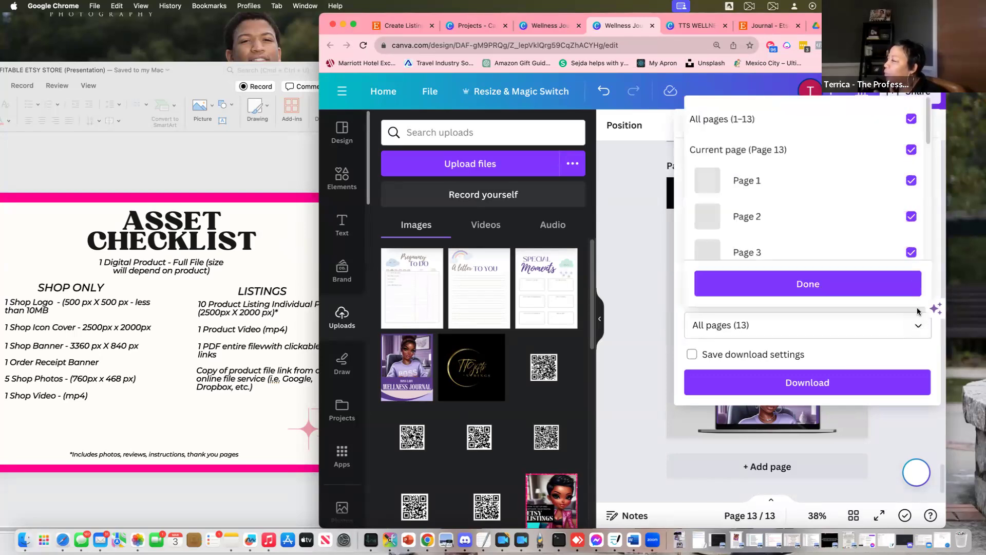
{"action": "scroll", "coordinate": [861, 194], "scroll_direction": "down", "scroll_amount": 1}
{"action": "scroll", "coordinate": [880, 186], "scroll_direction": "up", "scroll_amount": 1}
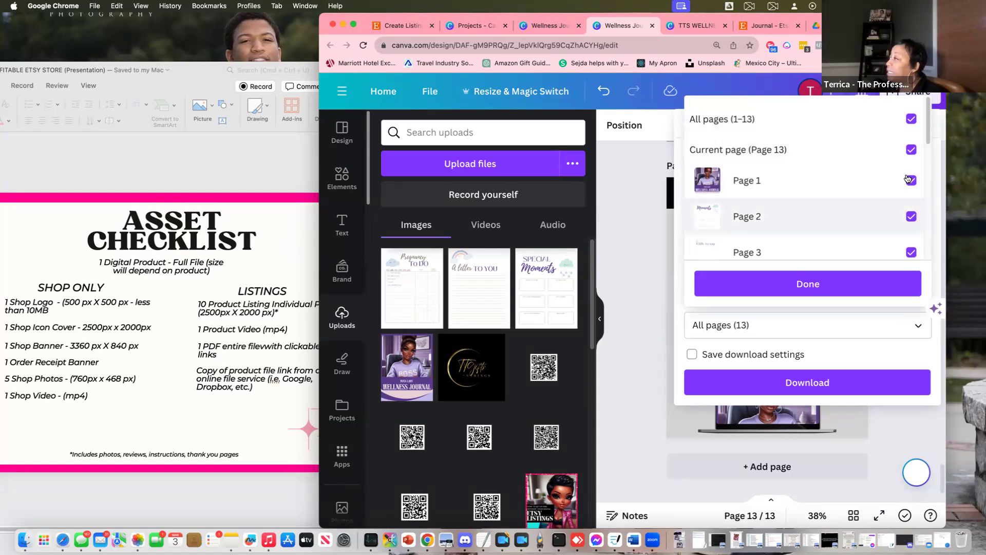
Select only Pages 11, 12 and 13 and download them as PNG images
{"action": "left_click", "coordinate": [911, 120]}
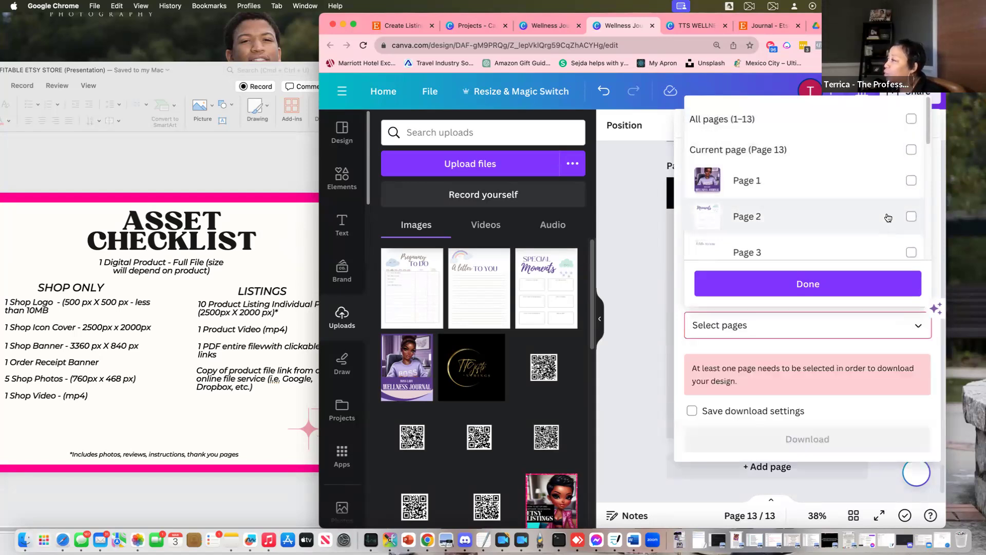
{"action": "scroll", "coordinate": [884, 213], "scroll_direction": "down", "scroll_amount": 5}
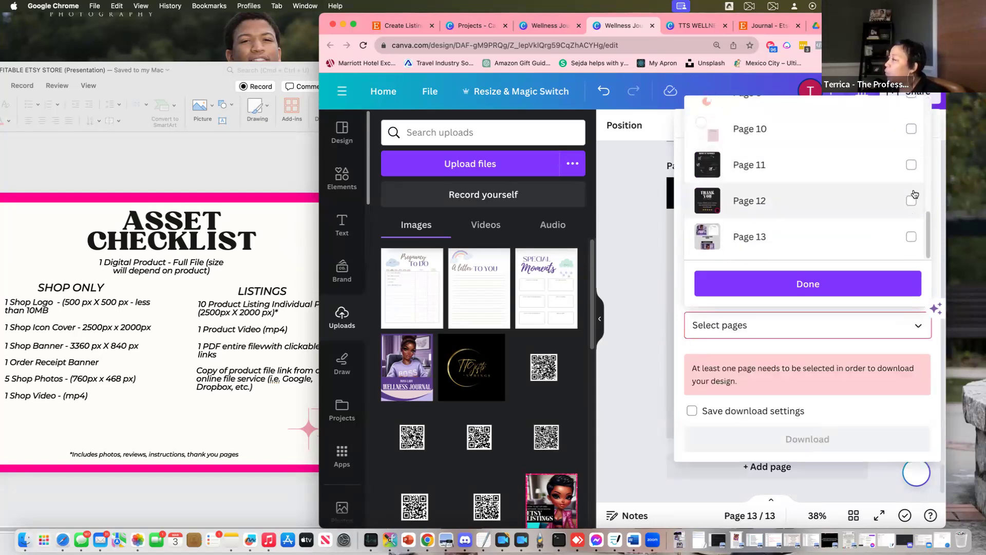
{"action": "left_click", "coordinate": [911, 165]}
{"action": "left_click", "coordinate": [911, 200]}
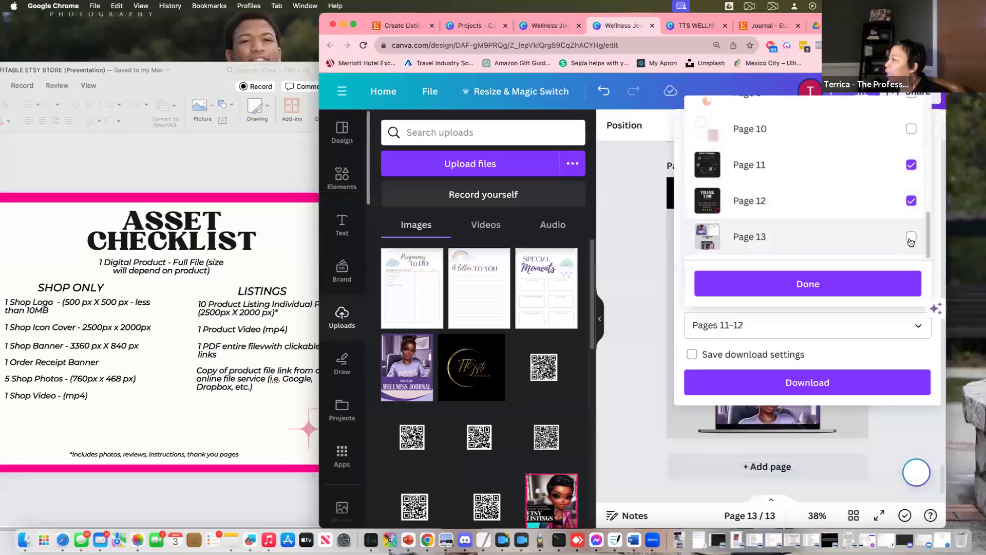
{"action": "left_click", "coordinate": [912, 237]}
{"action": "left_click", "coordinate": [829, 277]}
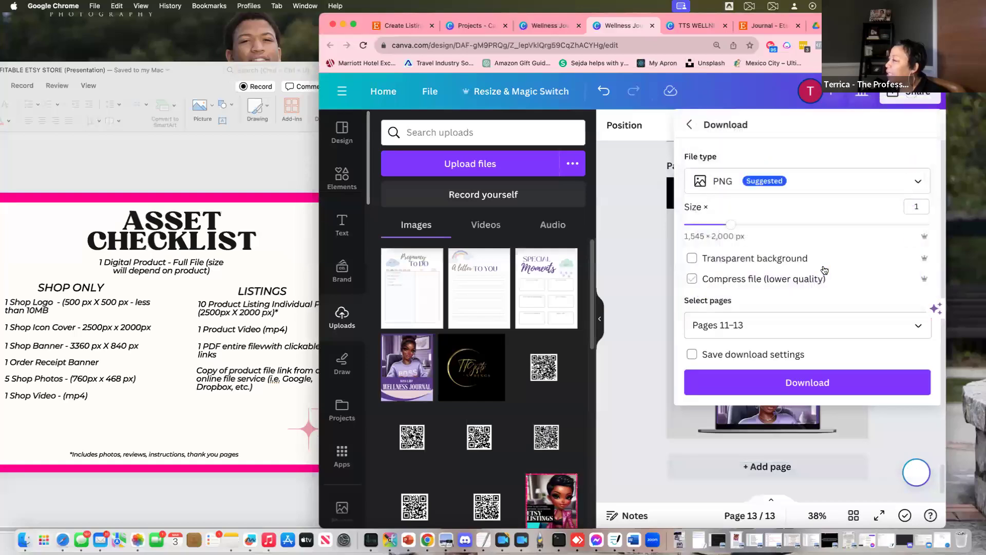
{"action": "left_click", "coordinate": [798, 383]}
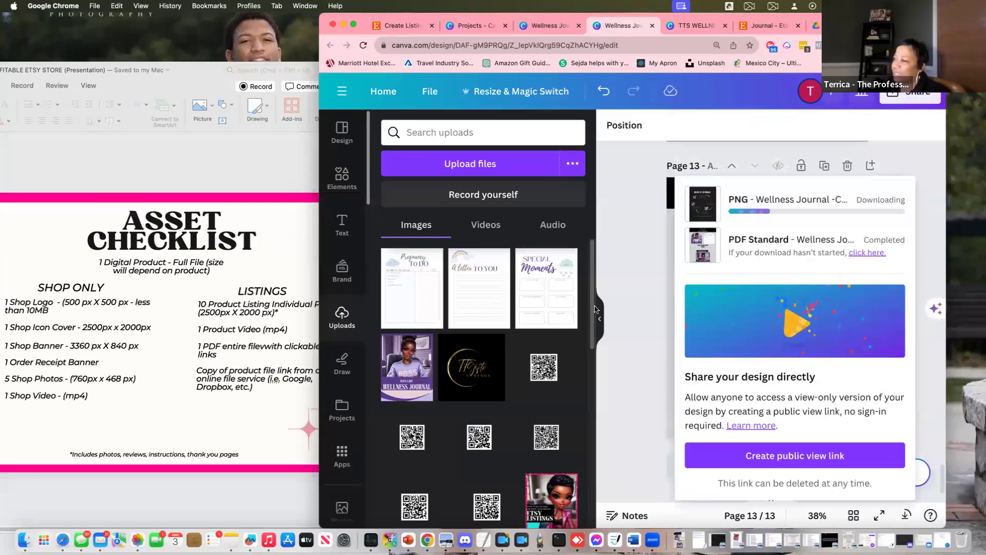
{"action": "left_click", "coordinate": [155, 401]}
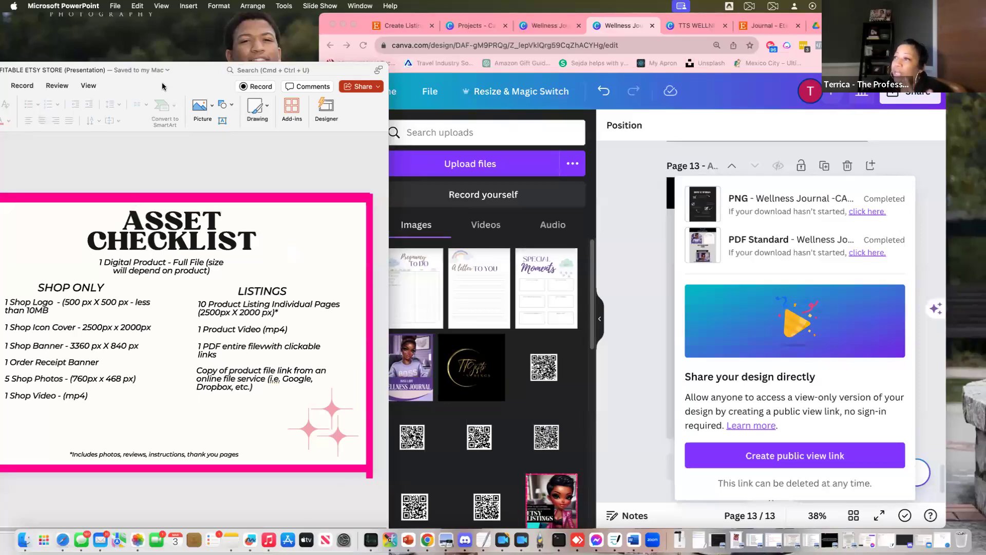
Move the Asset Checklist presentation window further right while the PNG download completes
{"action": "left_click_drag", "start_coordinate": [184, 67], "coordinate": [266, 66]}
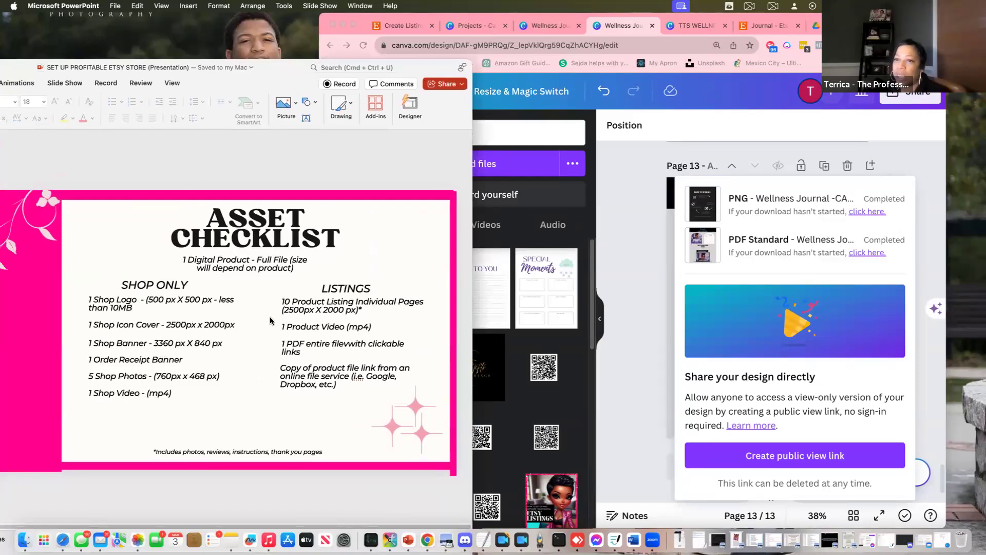
Bring up Etsy's Create a listing page with the PowerPoint Step 9 slide beside it
{"action": "left_click", "coordinate": [403, 29]}
{"action": "left_click", "coordinate": [403, 26]}
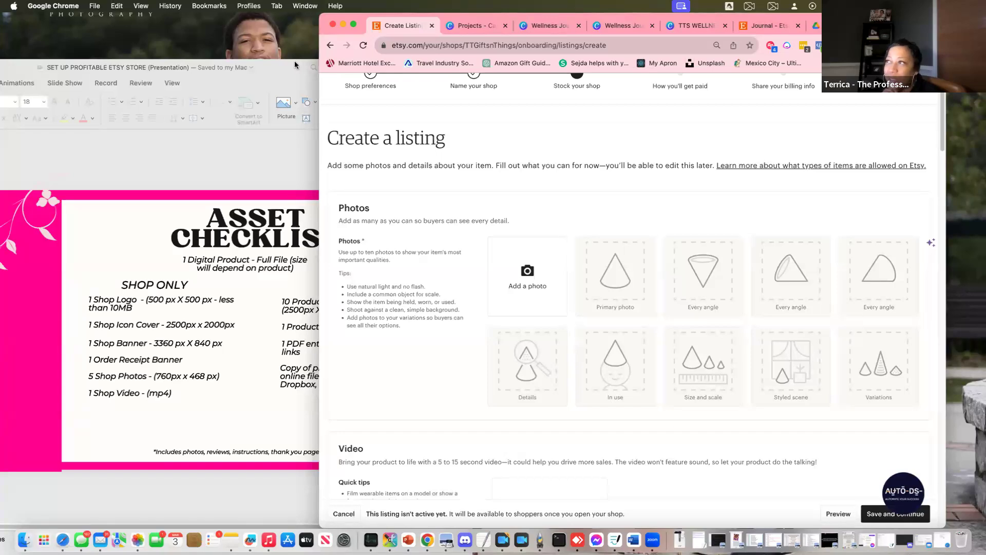
{"action": "left_click", "coordinate": [110, 82]}
{"action": "key", "text": "super+m"}
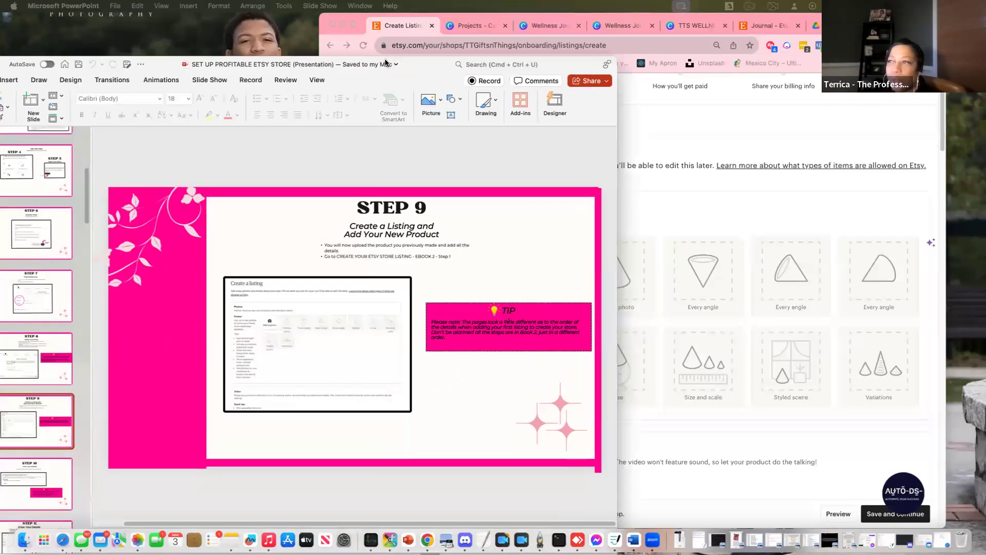
{"action": "left_click_drag", "start_coordinate": [397, 72], "coordinate": [294, 36]}
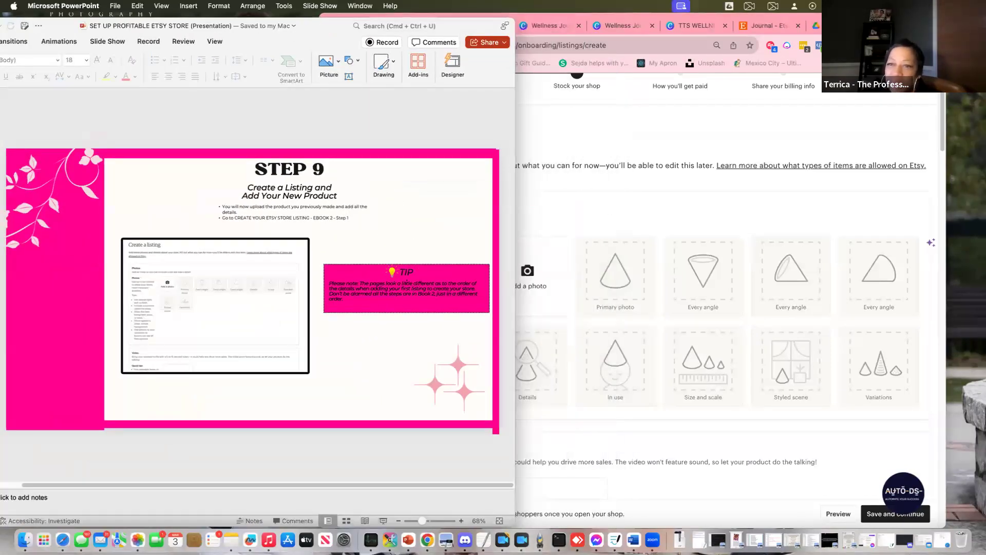
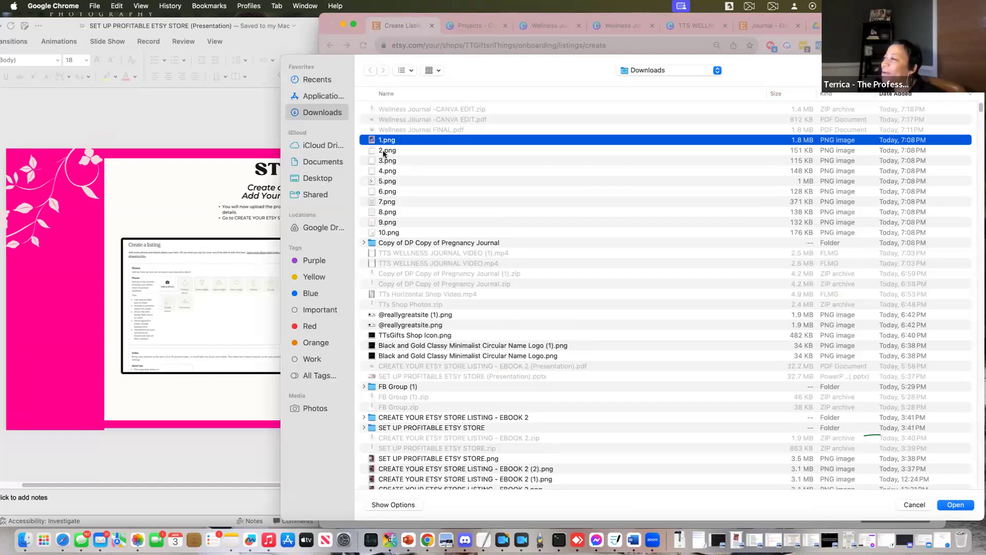
Pick 2.png, 3.png and 7.png in the file picker, then cancel without uploading
{"action": "left_click", "coordinate": [385, 150], "text": "shift"}
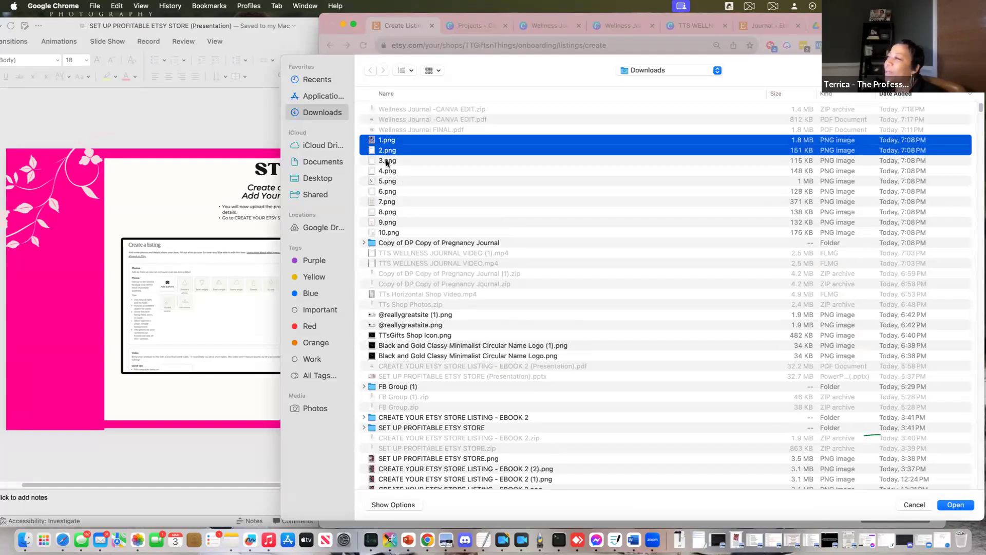
{"action": "left_click", "coordinate": [386, 160], "text": "shift"}
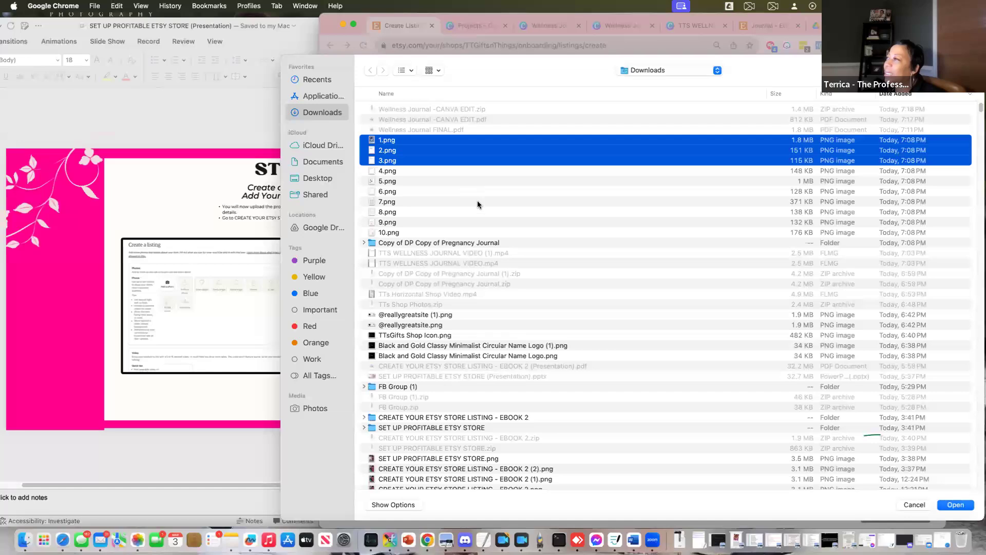
{"action": "left_click", "coordinate": [478, 203]}
{"action": "left_click", "coordinate": [914, 505]}
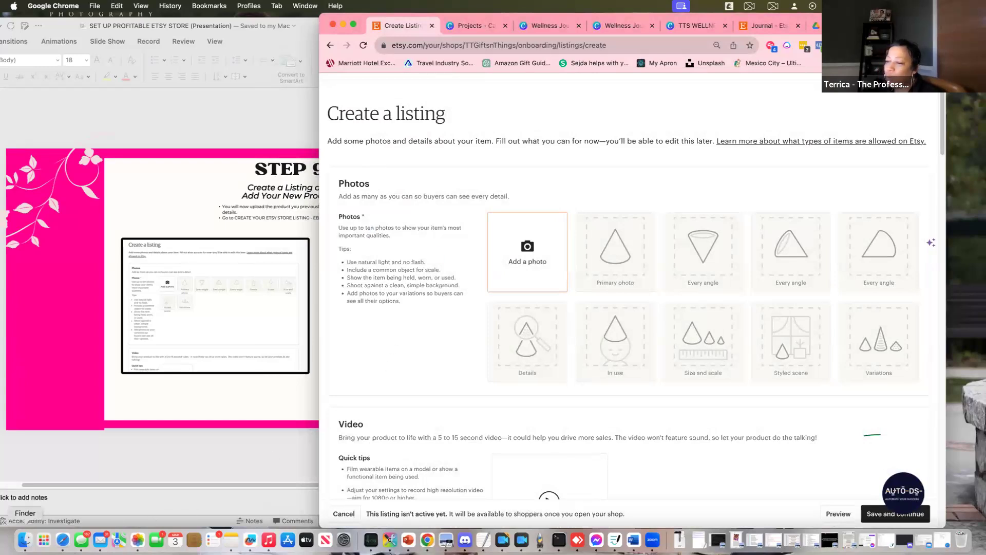
Check Finder and the Canva journal design, then return to the Etsy listing form
{"action": "left_click", "coordinate": [25, 539]}
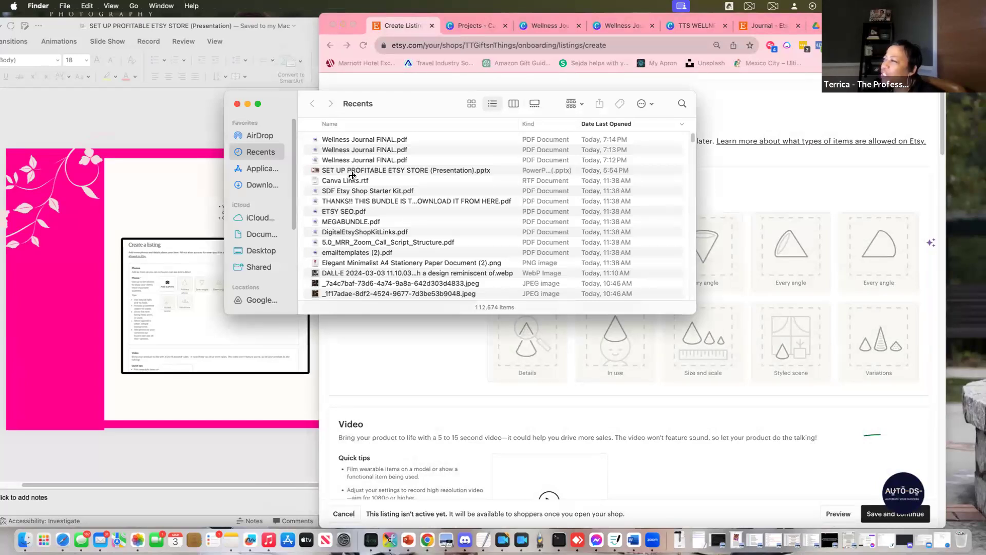
{"action": "left_click", "coordinate": [643, 26]}
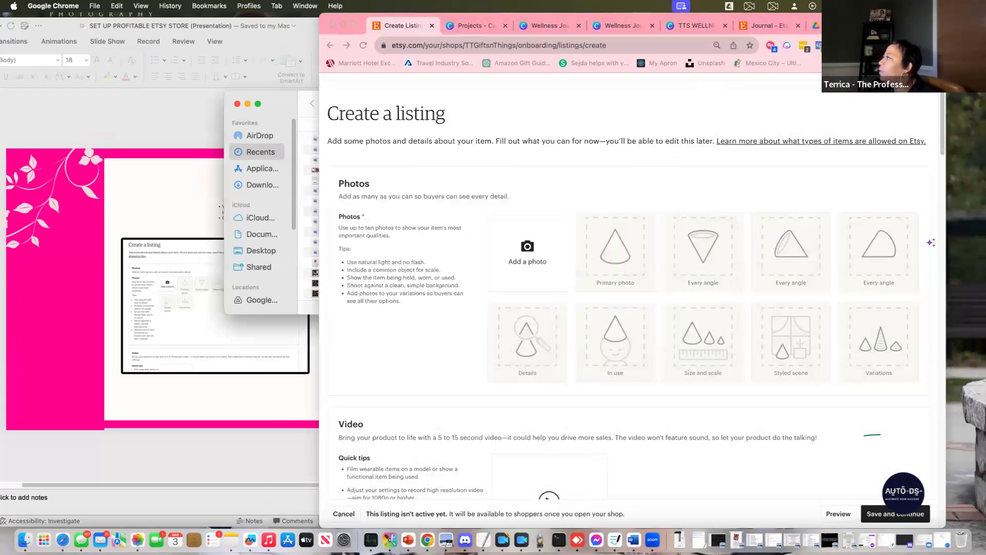
{"action": "left_click", "coordinate": [619, 28]}
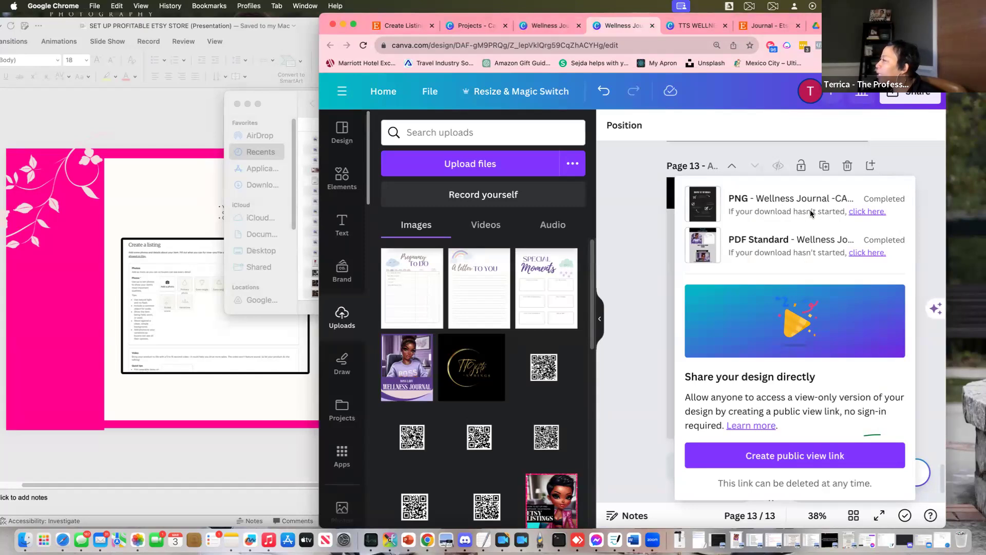
{"action": "left_click", "coordinate": [233, 385]}
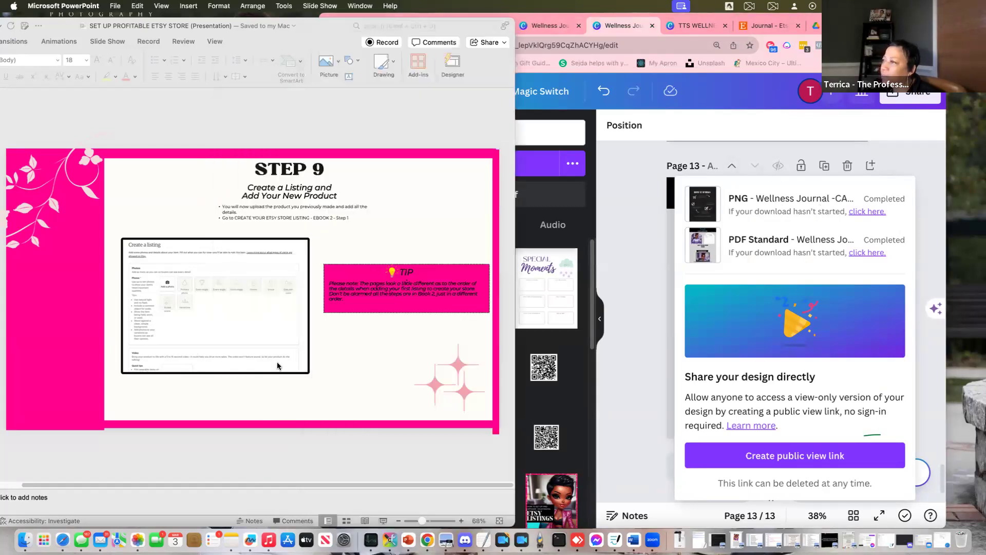
{"action": "left_click", "coordinate": [25, 539]}
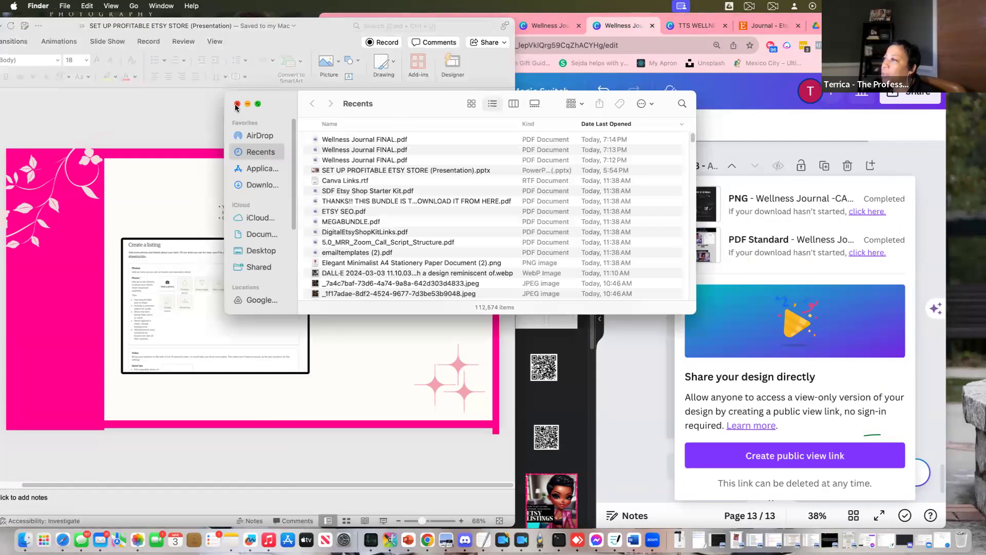
{"action": "left_click", "coordinate": [237, 105]}
{"action": "left_click", "coordinate": [638, 172]}
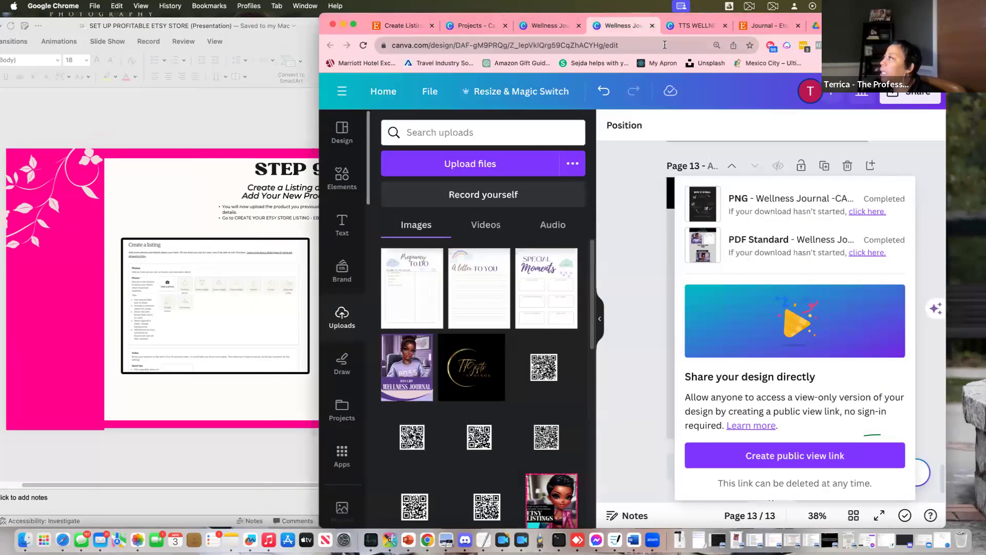
{"action": "left_click", "coordinate": [400, 26]}
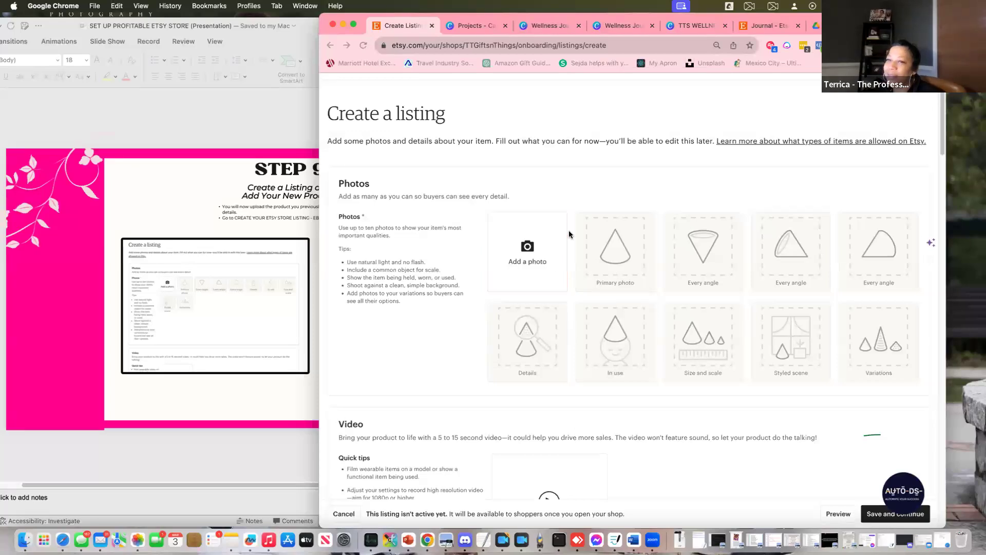
Upload 1.png, 2.png and 3.png as listing photos, then go back to the Canva designs
{"action": "left_click", "coordinate": [568, 231]}
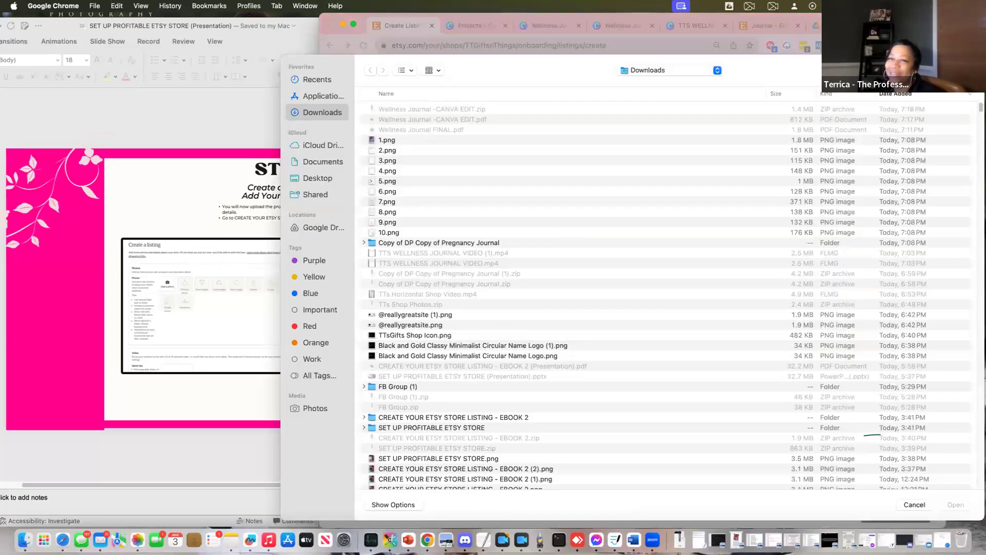
{"action": "left_click", "coordinate": [385, 141]}
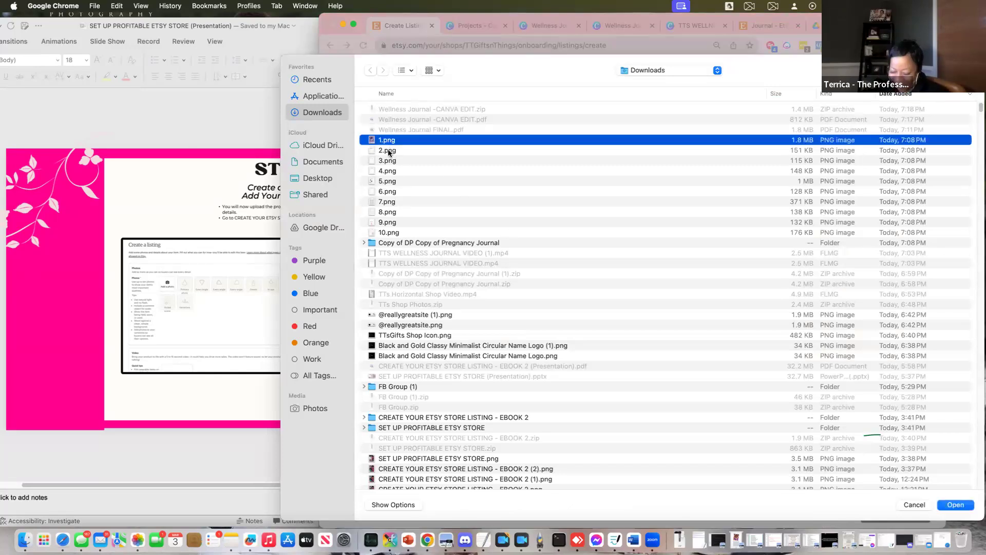
{"action": "left_click", "coordinate": [389, 151]}
{"action": "left_click", "coordinate": [389, 140]}
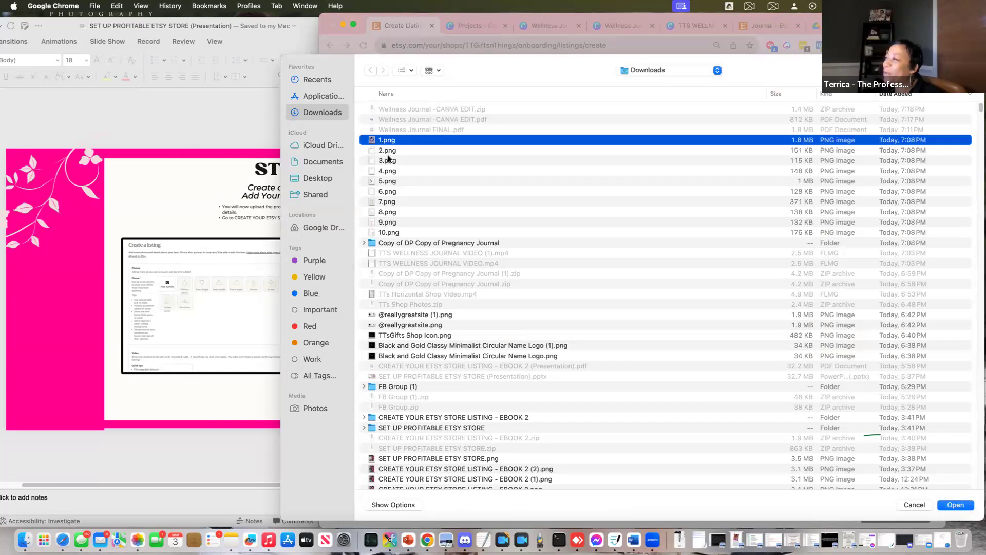
{"action": "left_click", "coordinate": [389, 159], "text": "shift"}
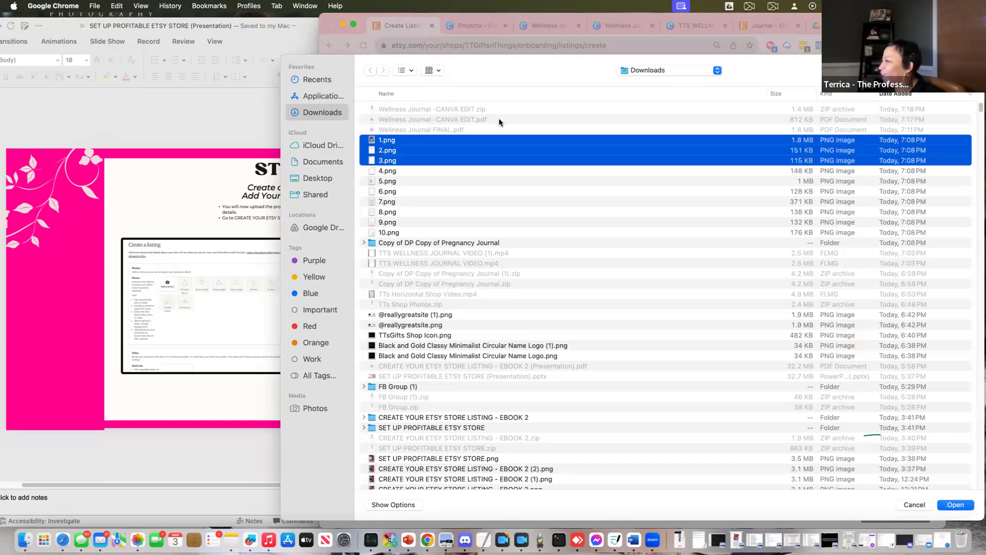
{"action": "left_click", "coordinate": [953, 505]}
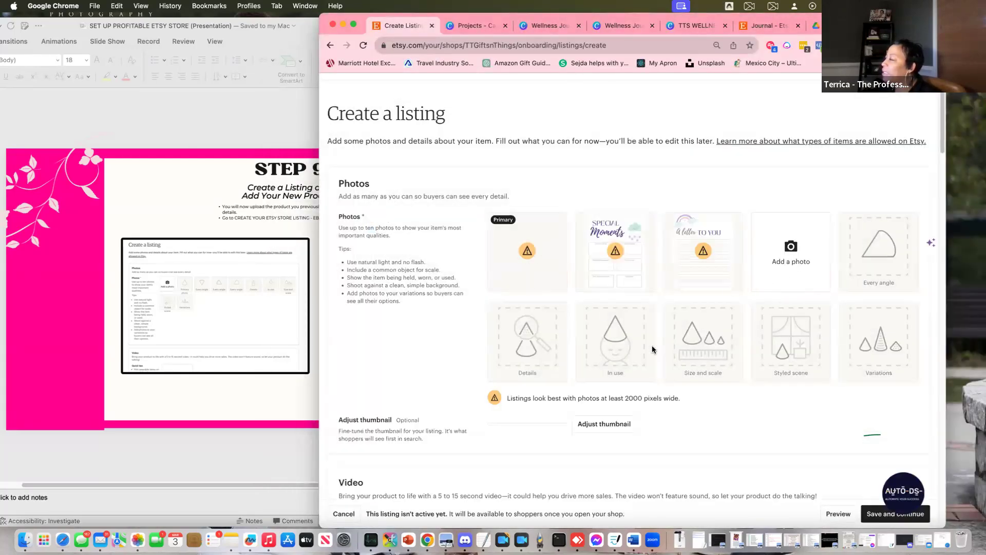
{"action": "mouse_move", "coordinate": [519, 247]}
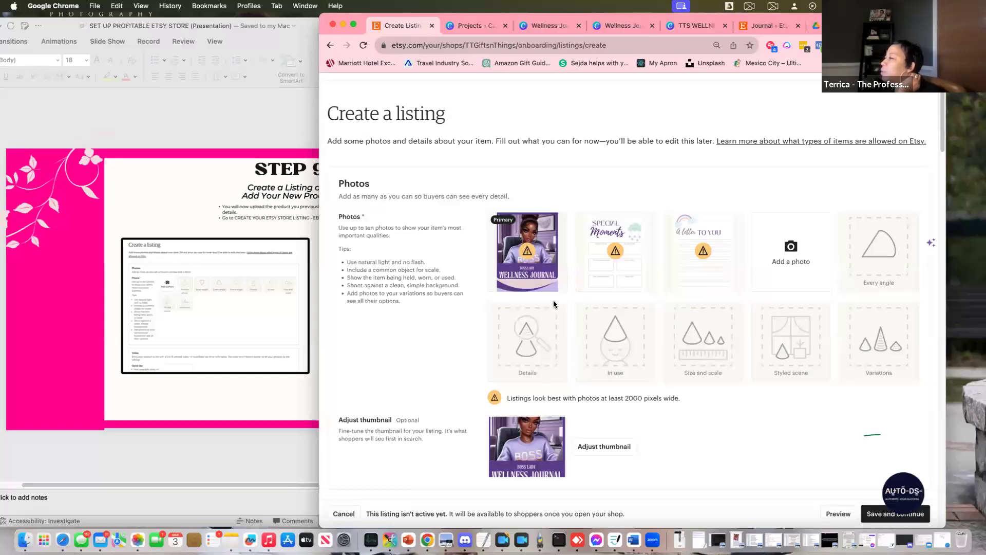
{"action": "left_click", "coordinate": [571, 31]}
{"action": "left_click", "coordinate": [624, 28]}
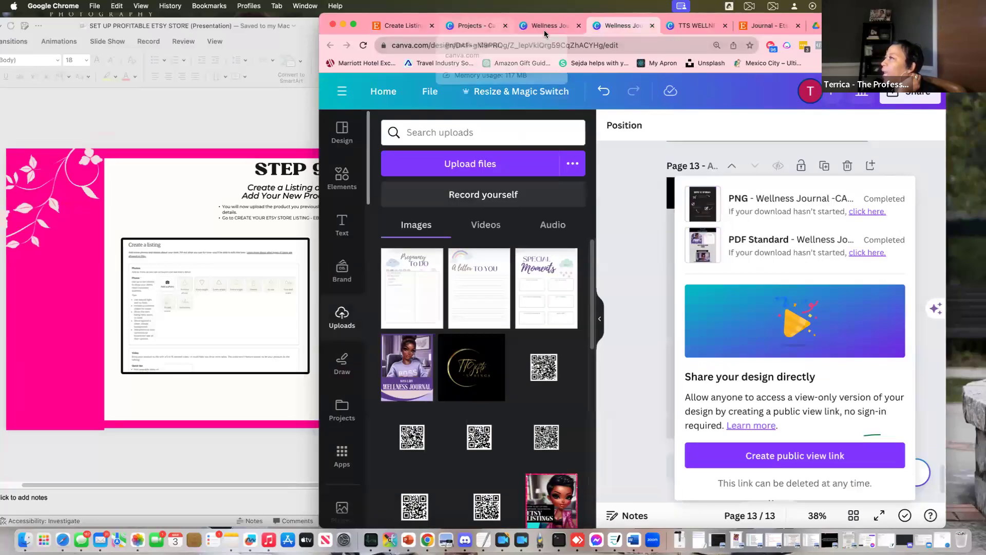
Look through the Canva design tabs and settle on Wellness Journal FINAL
{"action": "left_click", "coordinate": [549, 25]}
{"action": "left_click", "coordinate": [694, 25]}
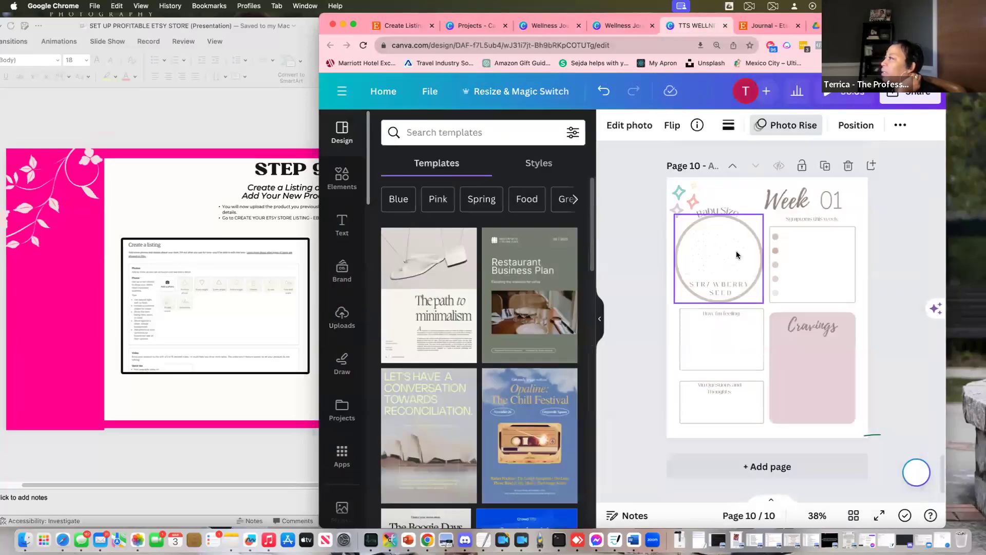
{"action": "left_click", "coordinate": [634, 23]}
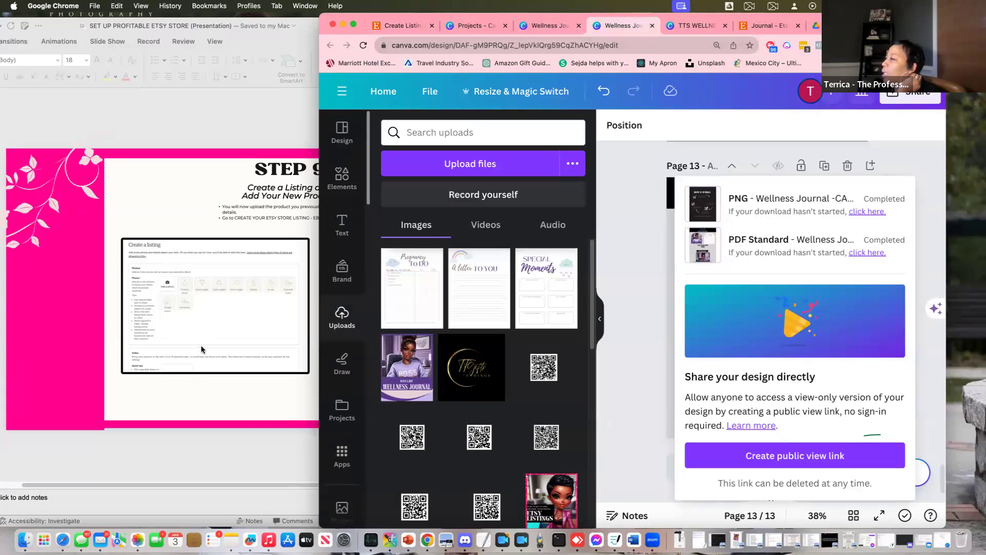
{"action": "left_click", "coordinate": [232, 337]}
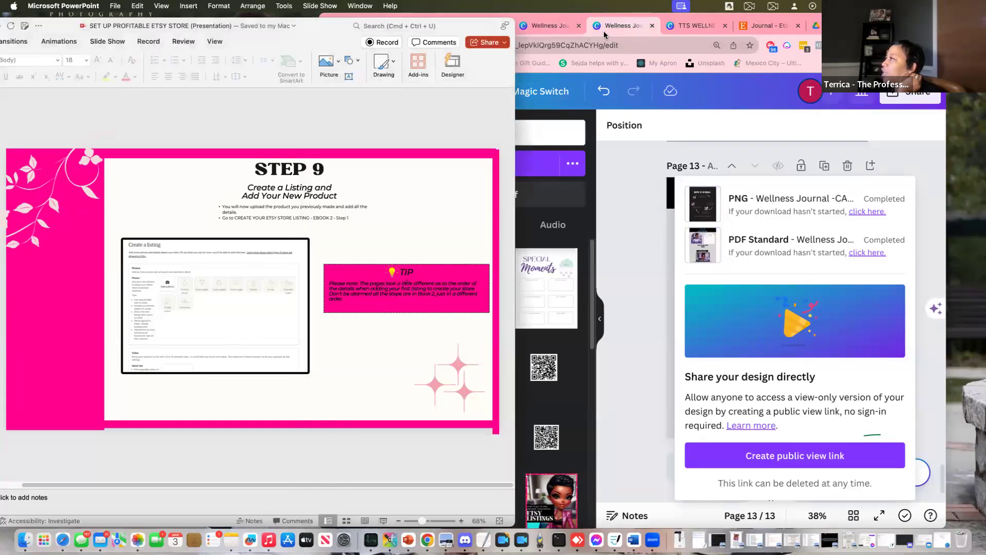
{"action": "left_click", "coordinate": [621, 26]}
{"action": "left_click", "coordinate": [537, 24]}
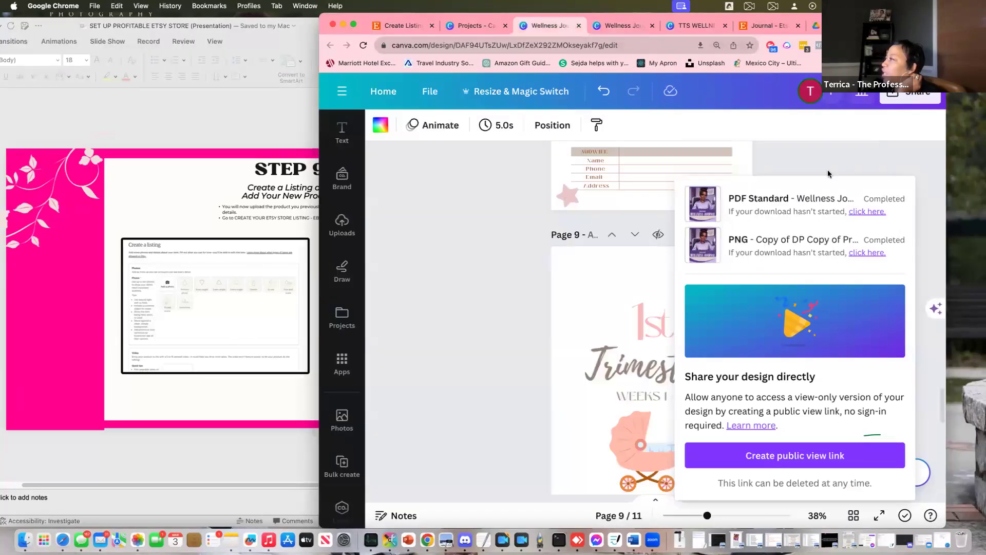
{"action": "left_click", "coordinate": [840, 159]}
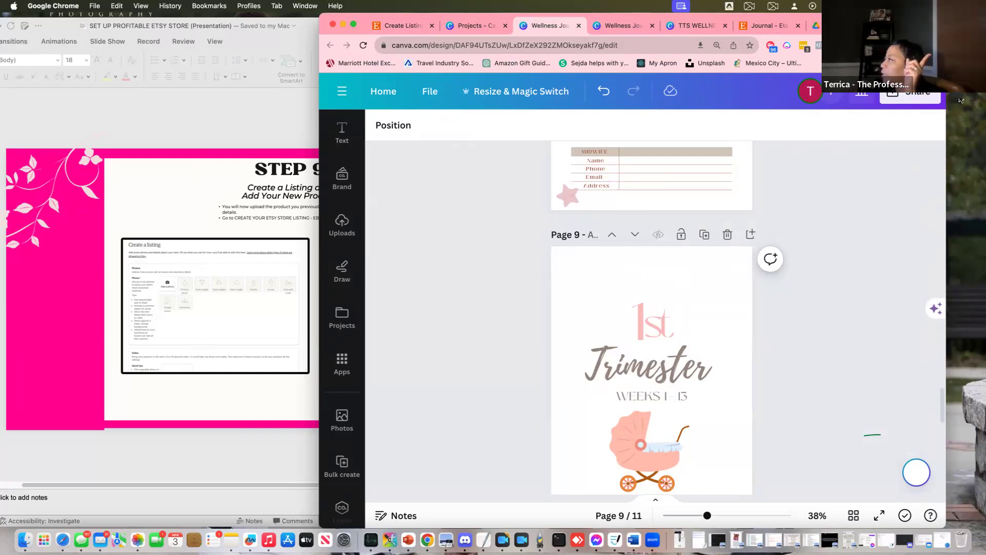
Check the design's sharing and file options without changing anything
{"action": "left_click", "coordinate": [915, 101]}
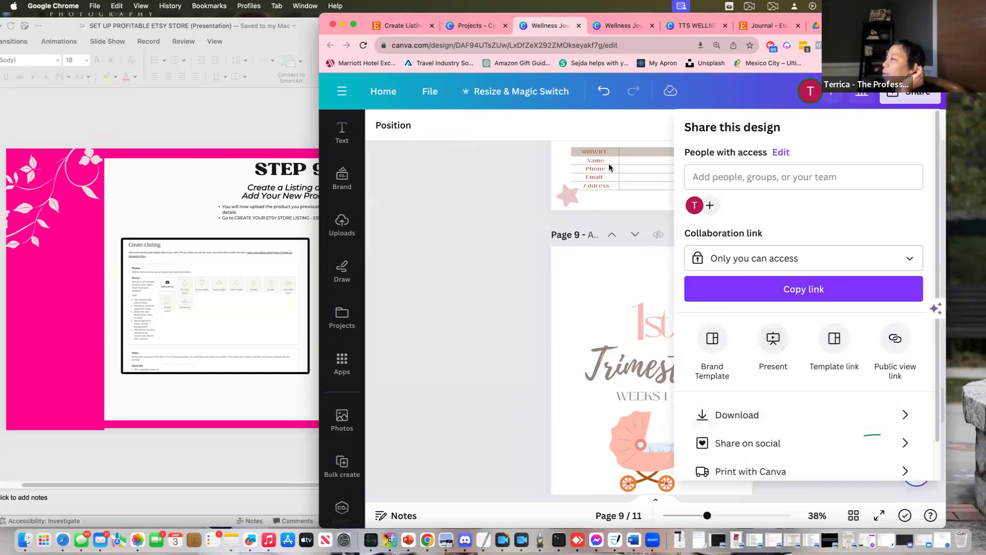
{"action": "left_click", "coordinate": [502, 237]}
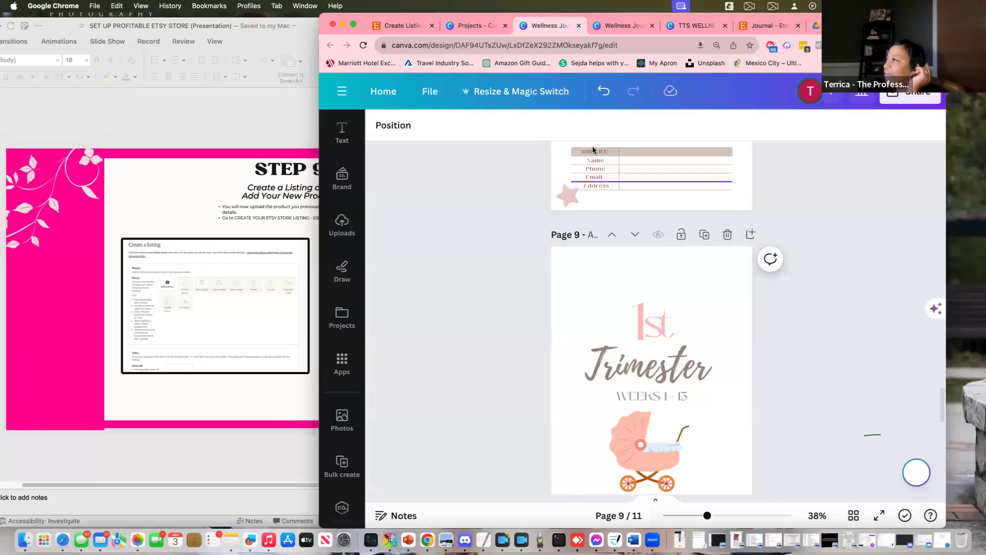
{"action": "left_click", "coordinate": [426, 92]}
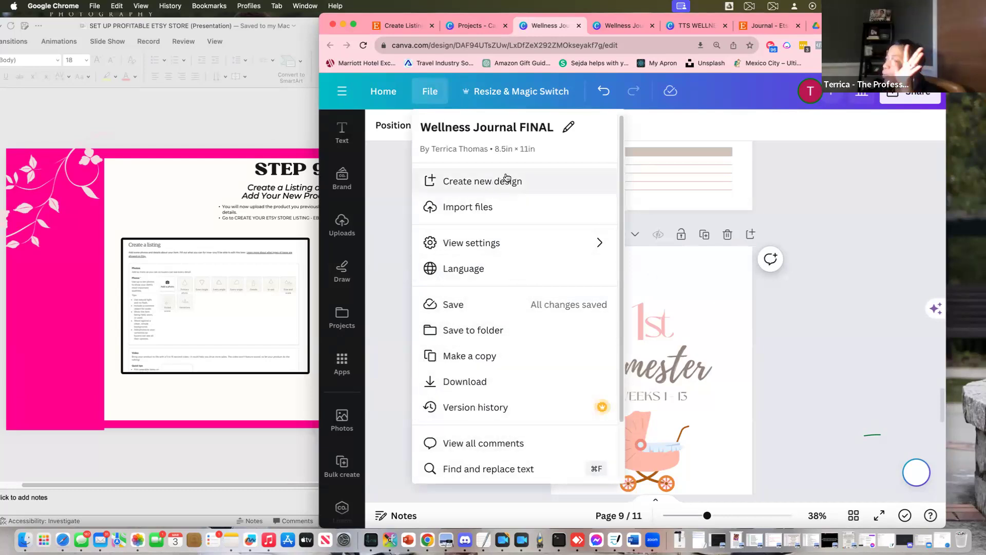
{"action": "left_click", "coordinate": [392, 257]}
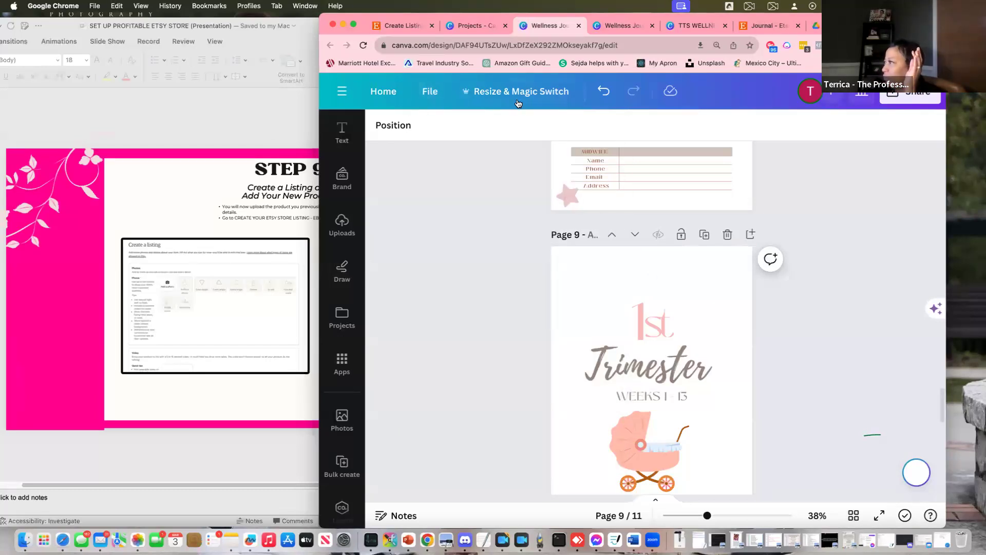
Create a 2500 × 2000 px resized copy of the design and open it
{"action": "left_click", "coordinate": [486, 92]}
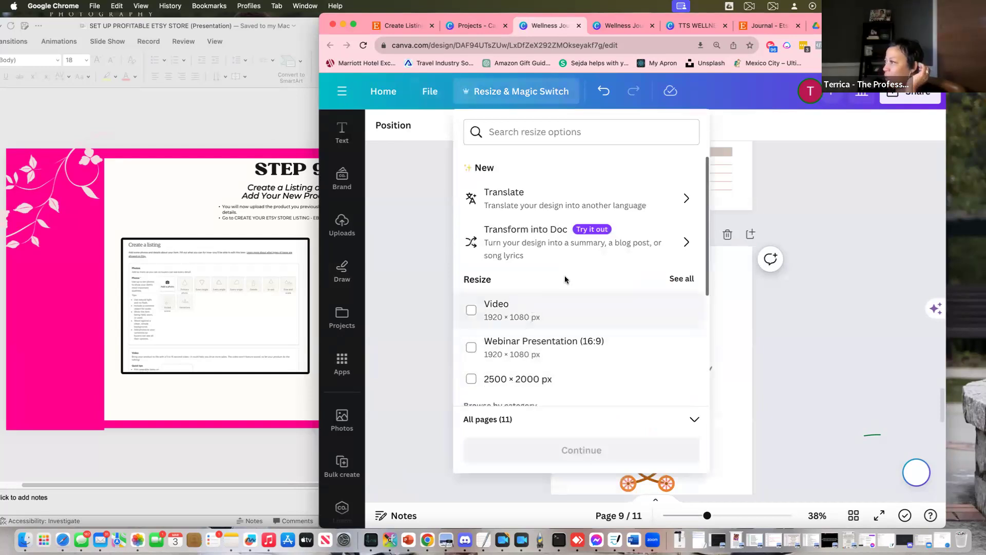
{"action": "scroll", "coordinate": [518, 372], "scroll_direction": "down", "scroll_amount": 1}
{"action": "scroll", "coordinate": [518, 371], "scroll_direction": "down", "scroll_amount": 2}
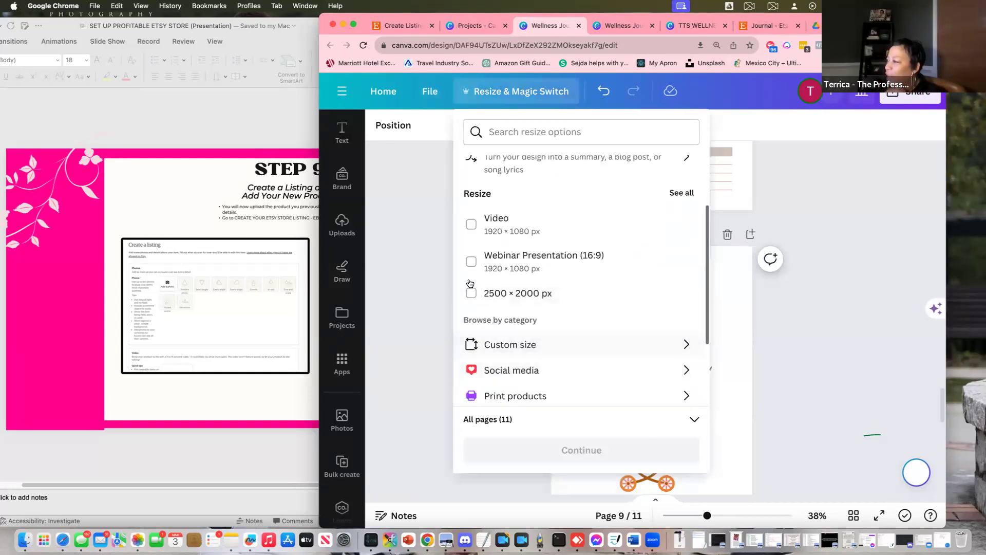
{"action": "left_click", "coordinate": [471, 293]}
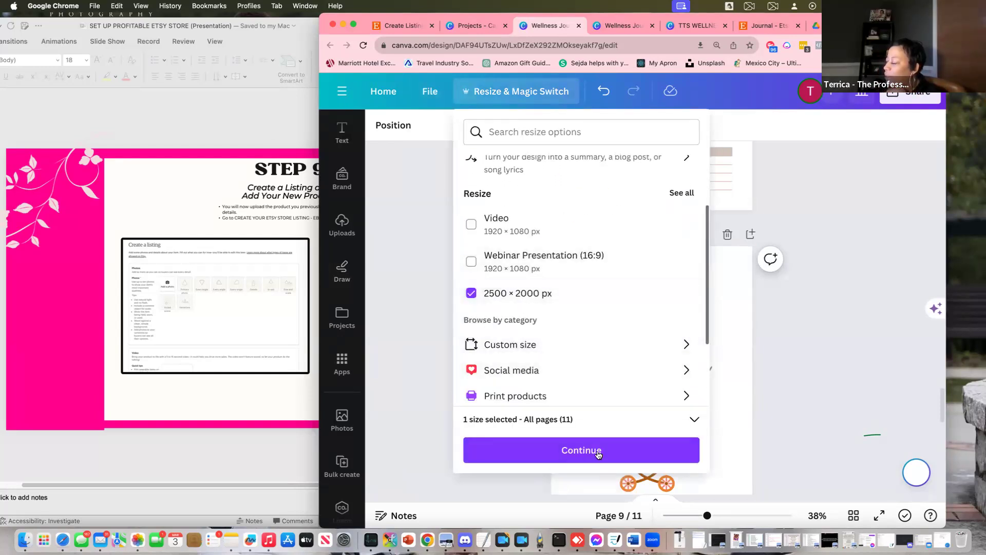
{"action": "left_click", "coordinate": [600, 451]}
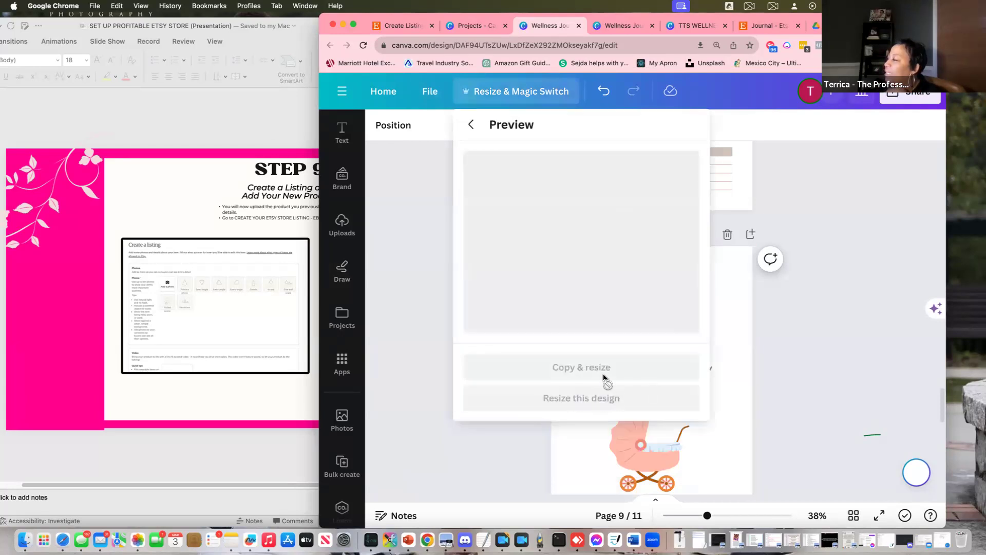
{"action": "left_click", "coordinate": [594, 402]}
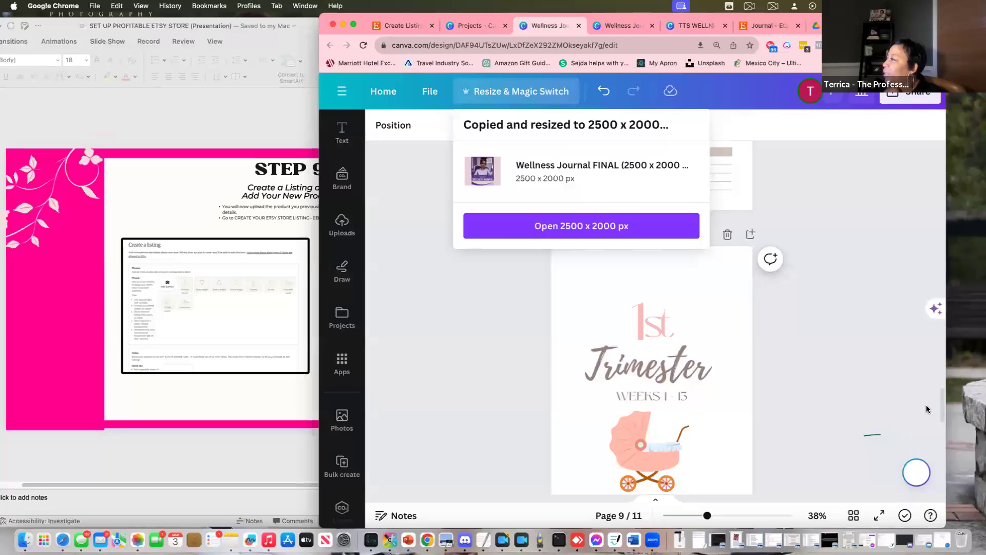
{"action": "left_click", "coordinate": [601, 239]}
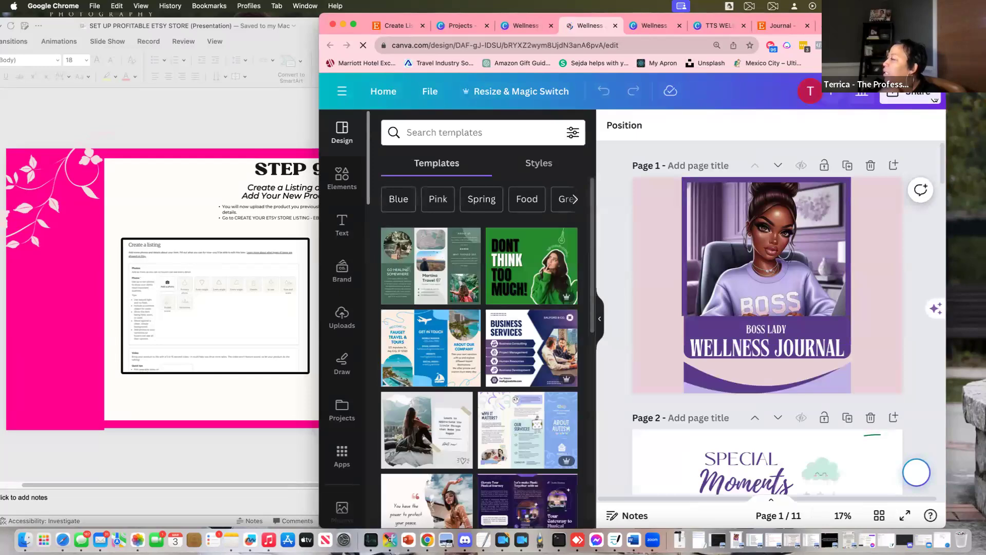
Download only pages 1, 2 and 3 of the 2500 × 2000 px copy as PNG images
{"action": "left_click", "coordinate": [910, 95]}
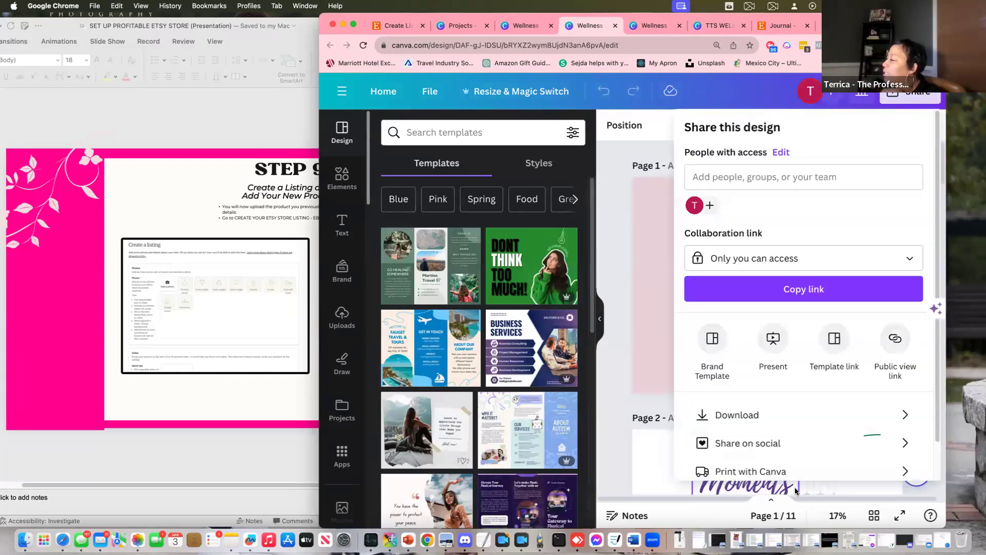
{"action": "left_click", "coordinate": [795, 414]}
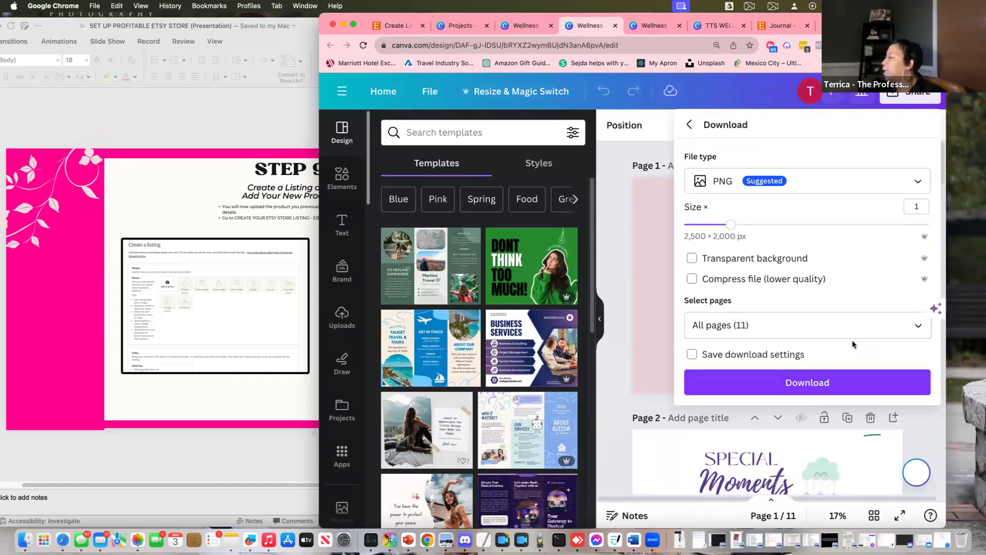
{"action": "left_click", "coordinate": [930, 331]}
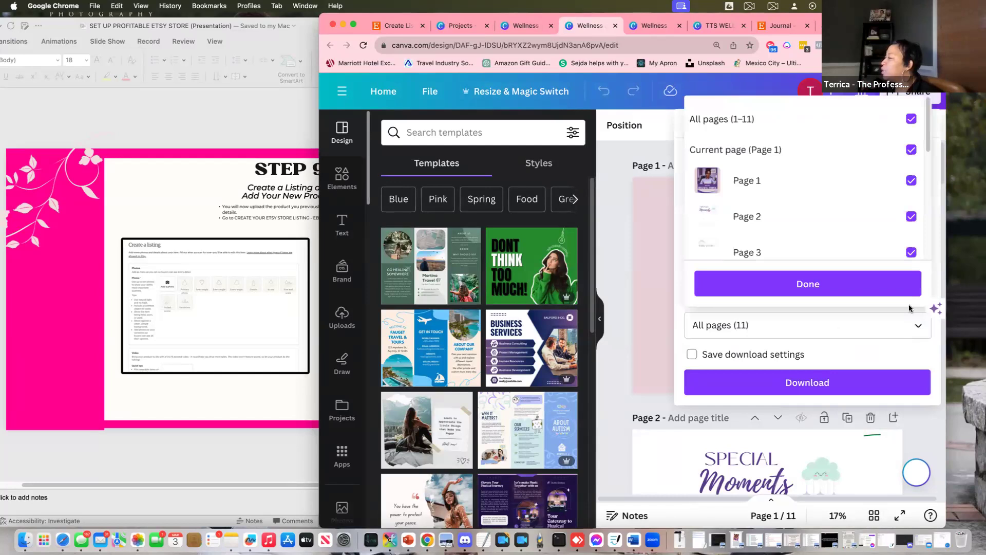
{"action": "left_click", "coordinate": [909, 118]}
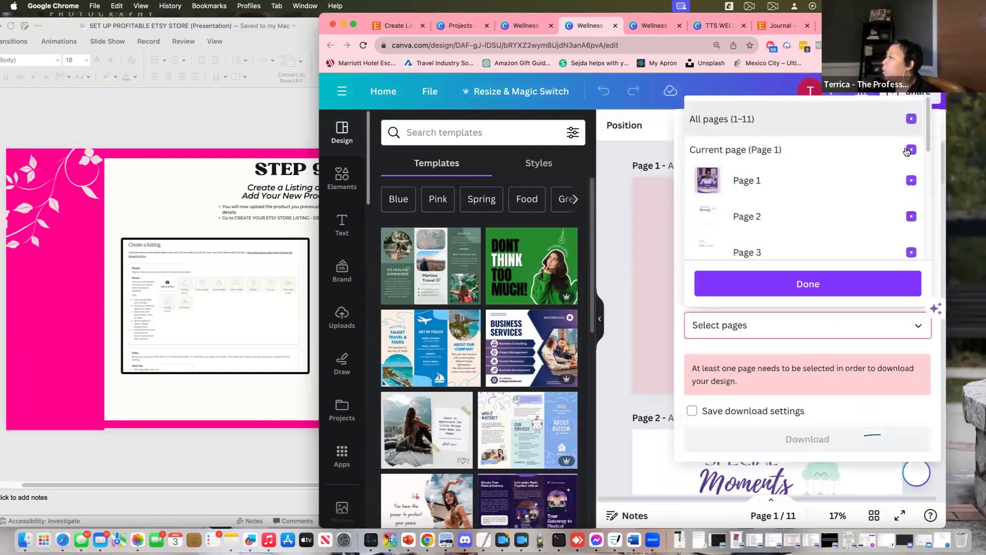
{"action": "left_click", "coordinate": [910, 197]}
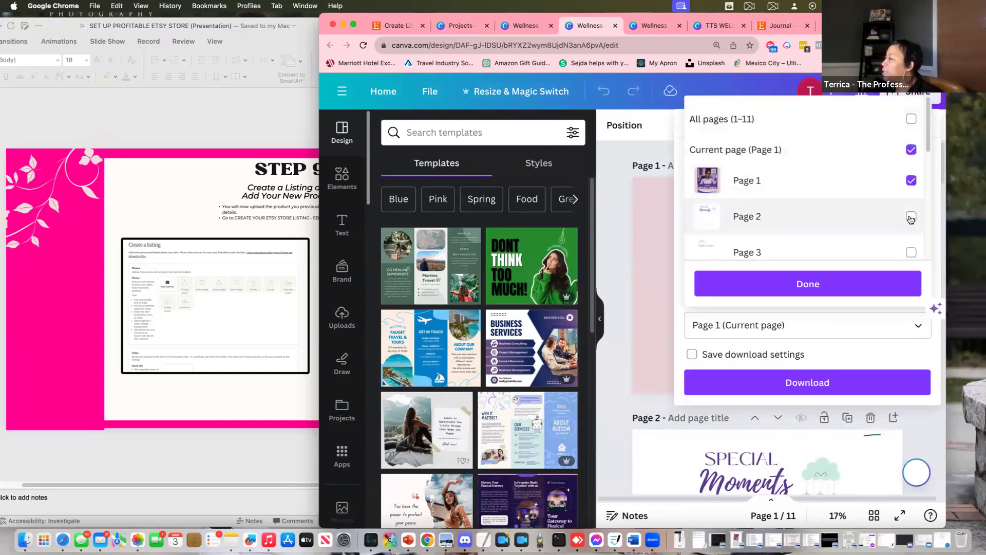
{"action": "left_click", "coordinate": [910, 217]}
{"action": "left_click", "coordinate": [911, 252]}
{"action": "scroll", "coordinate": [895, 214], "scroll_direction": "down", "scroll_amount": 5}
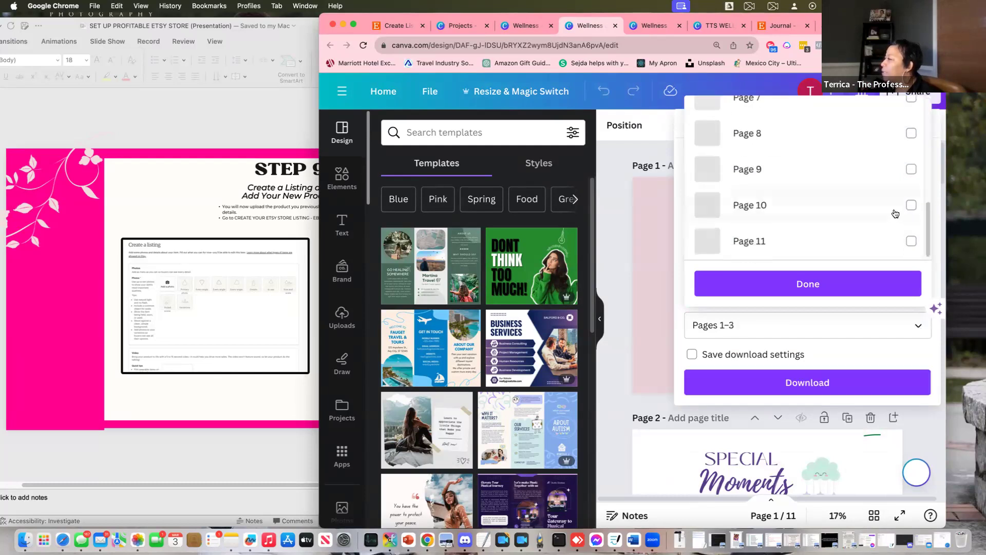
{"action": "left_click", "coordinate": [813, 283]}
{"action": "left_click", "coordinate": [805, 384]}
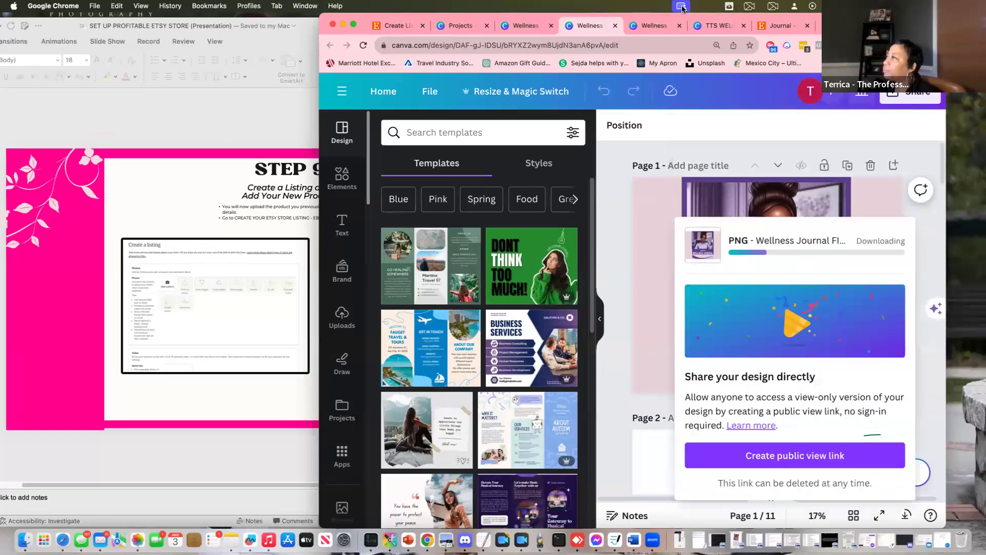
{"action": "left_click", "coordinate": [656, 26]}
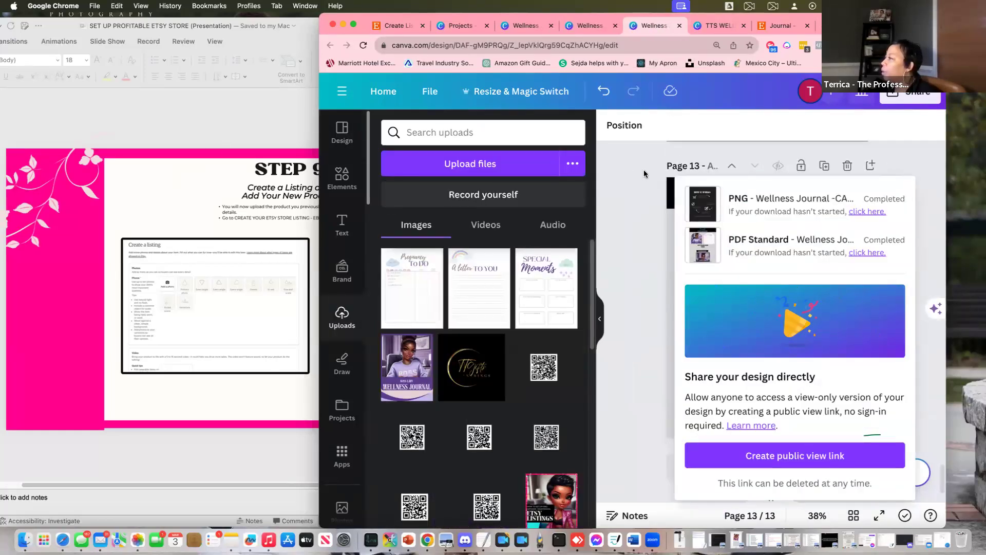
Create a 2500 × 2000 px resized copy of the 13-page design and open it
{"action": "left_click", "coordinate": [644, 173]}
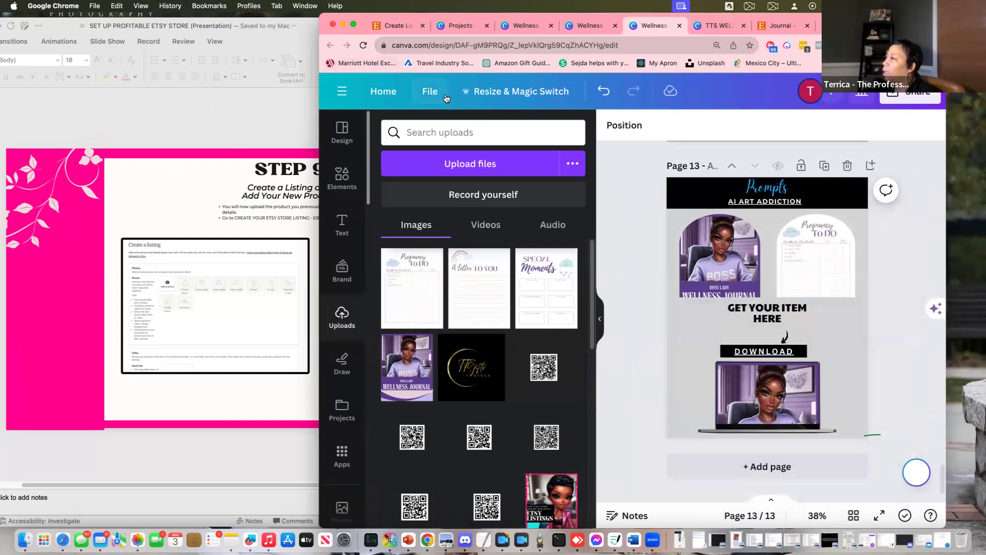
{"action": "left_click", "coordinate": [508, 92]}
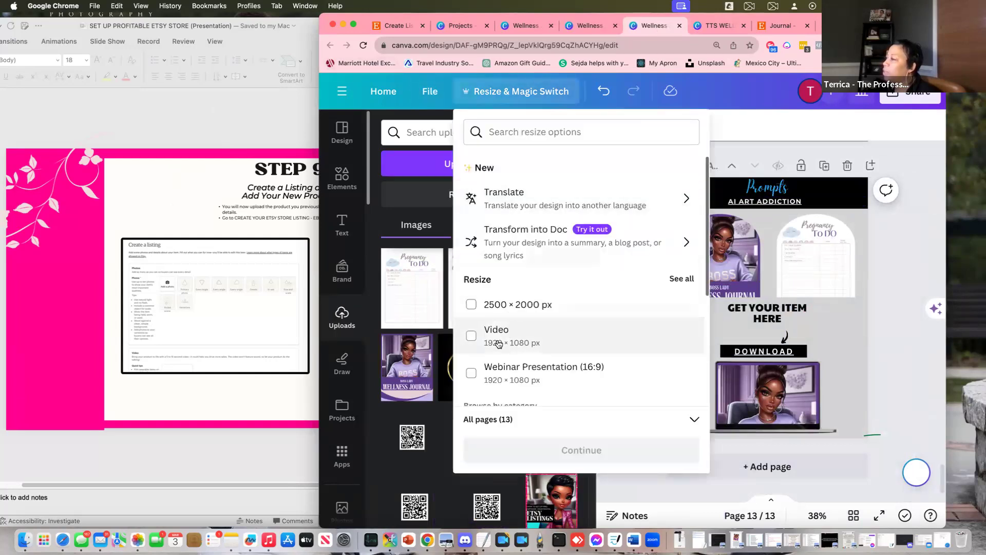
{"action": "left_click", "coordinate": [513, 306]}
{"action": "left_click", "coordinate": [639, 453]}
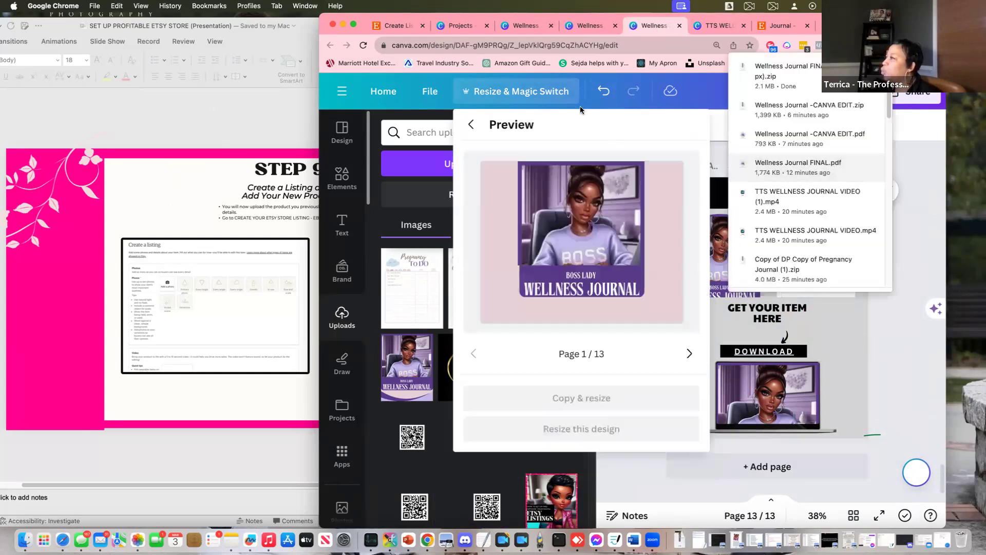
{"action": "left_click", "coordinate": [593, 401]}
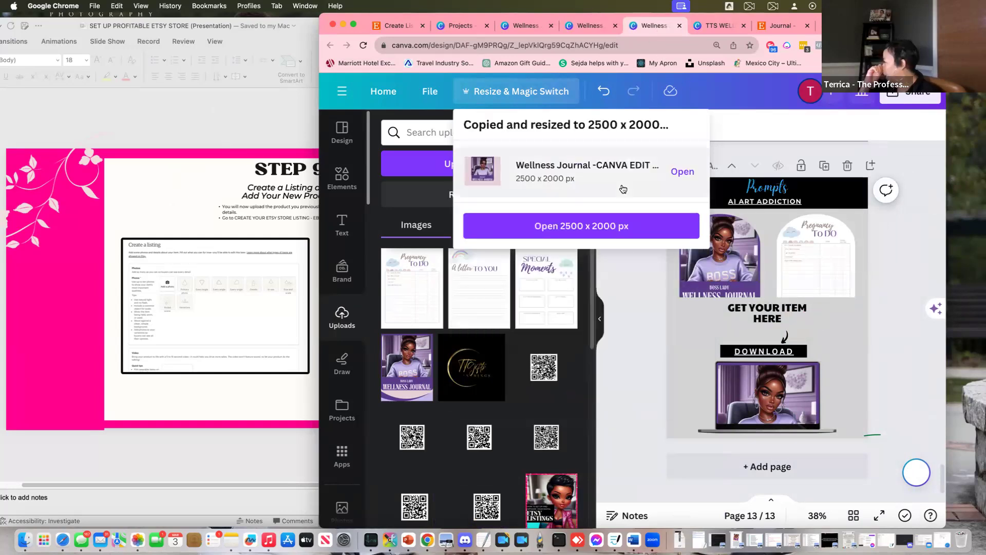
{"action": "left_click", "coordinate": [606, 227]}
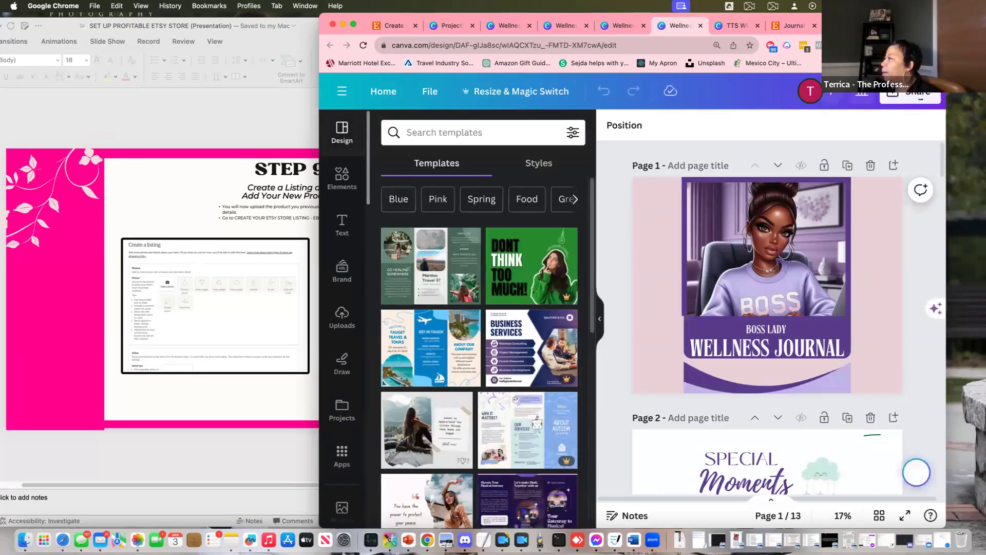
Download only pages 11, 12 and 13 of the resized copy as PNG images
{"action": "left_click", "coordinate": [920, 98]}
{"action": "left_click", "coordinate": [756, 415]}
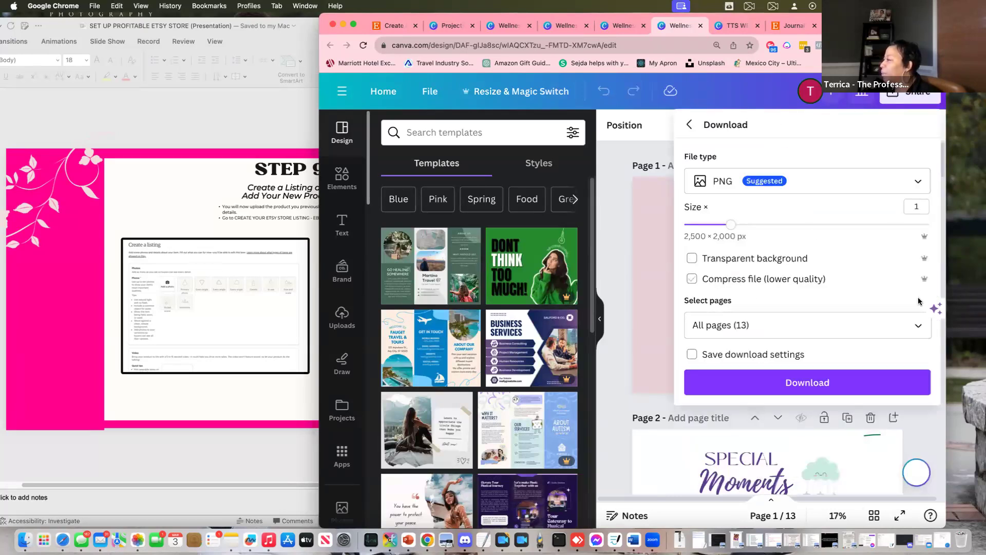
{"action": "left_click", "coordinate": [918, 325]}
{"action": "scroll", "coordinate": [859, 215], "scroll_direction": "down", "scroll_amount": 6}
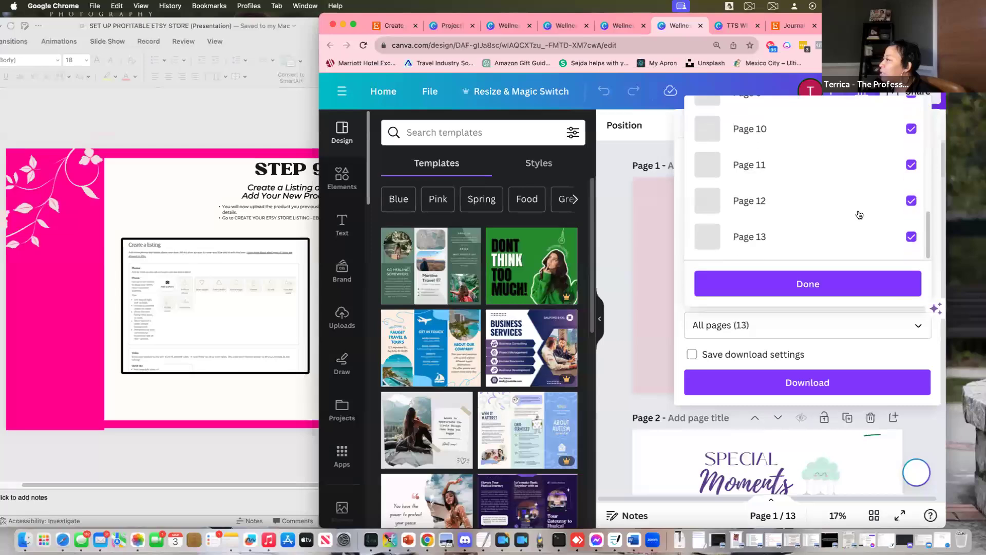
{"action": "scroll", "coordinate": [868, 215], "scroll_direction": "up", "scroll_amount": 6}
{"action": "left_click", "coordinate": [911, 119]}
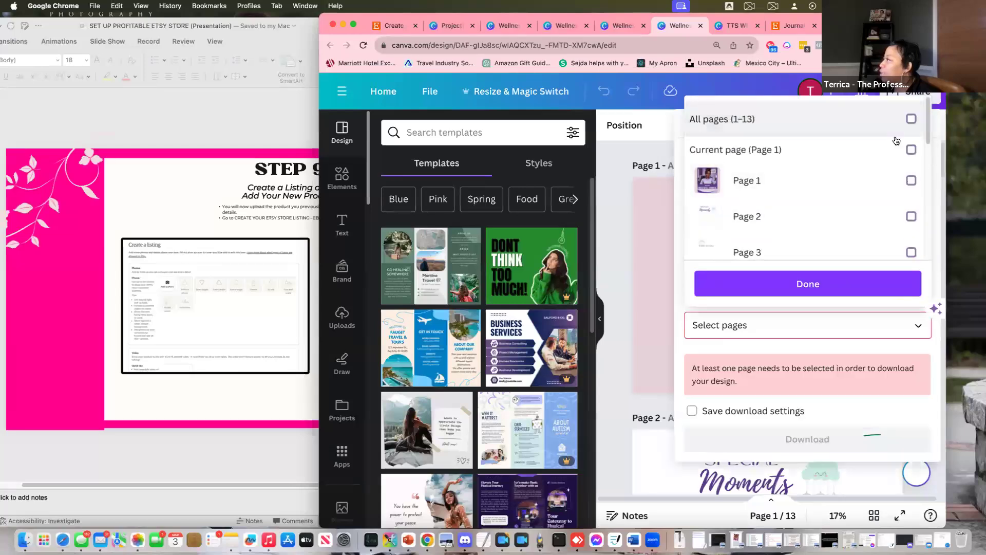
{"action": "scroll", "coordinate": [842, 201], "scroll_direction": "down", "scroll_amount": 6}
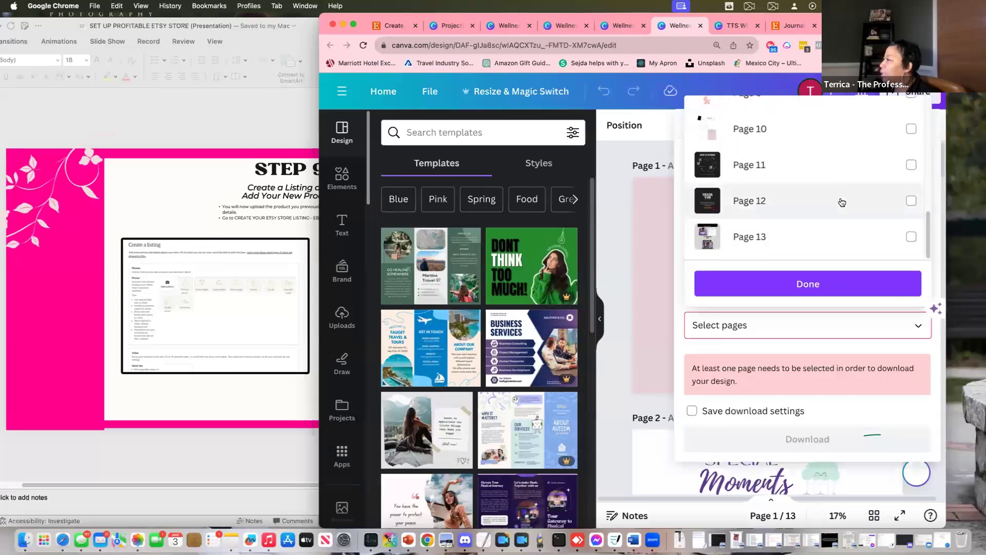
{"action": "left_click", "coordinate": [912, 165]}
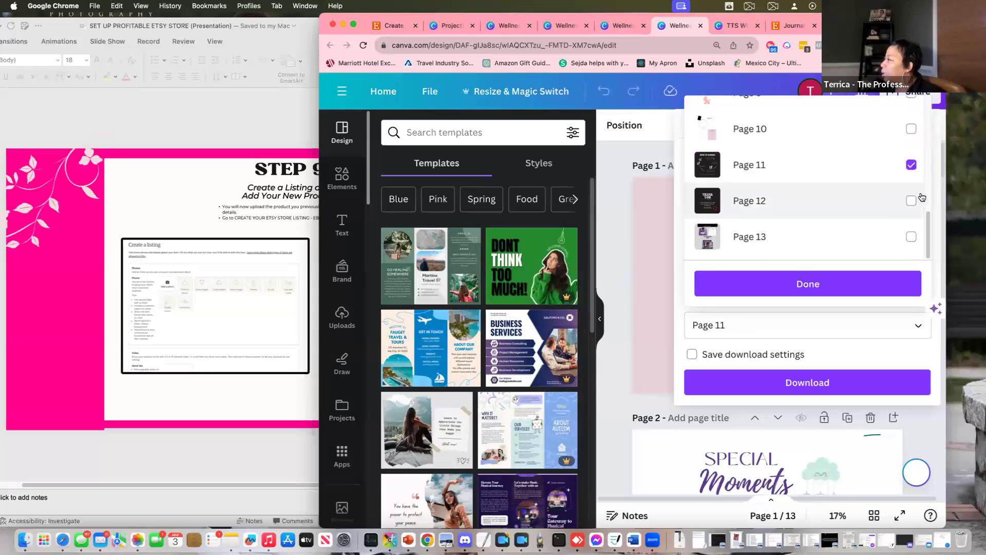
{"action": "left_click", "coordinate": [916, 202]}
{"action": "left_click", "coordinate": [911, 237]}
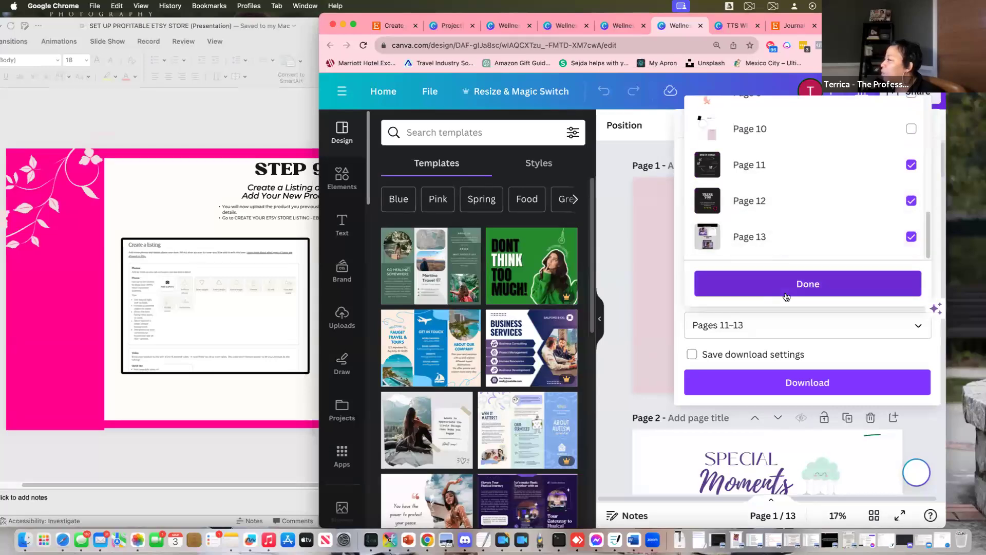
{"action": "left_click", "coordinate": [793, 288]}
{"action": "left_click", "coordinate": [817, 386]}
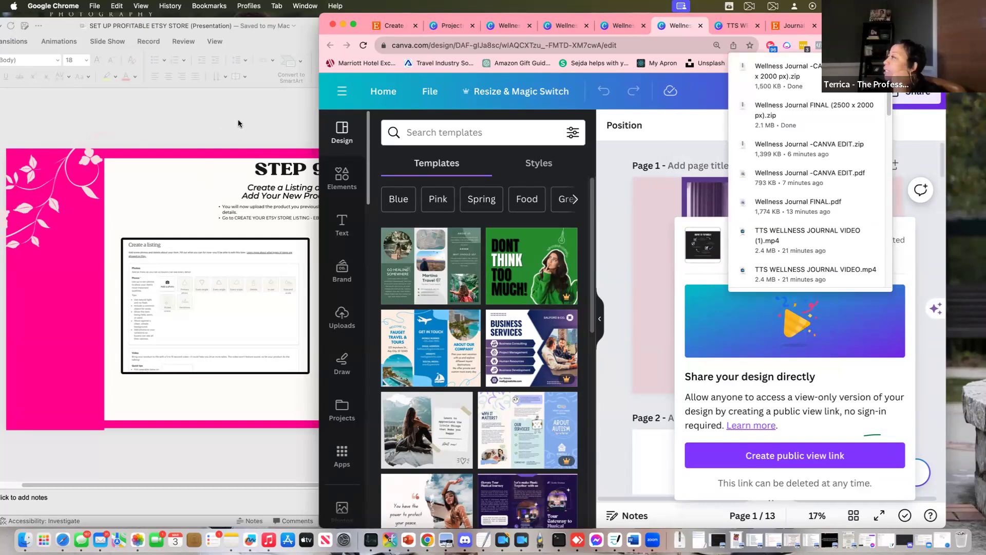
Extract the CANVA EDIT 2500 × 2000 px, FINAL 2500 × 2000 px and CANVA EDIT zips in Downloads
{"action": "left_click", "coordinate": [231, 131]}
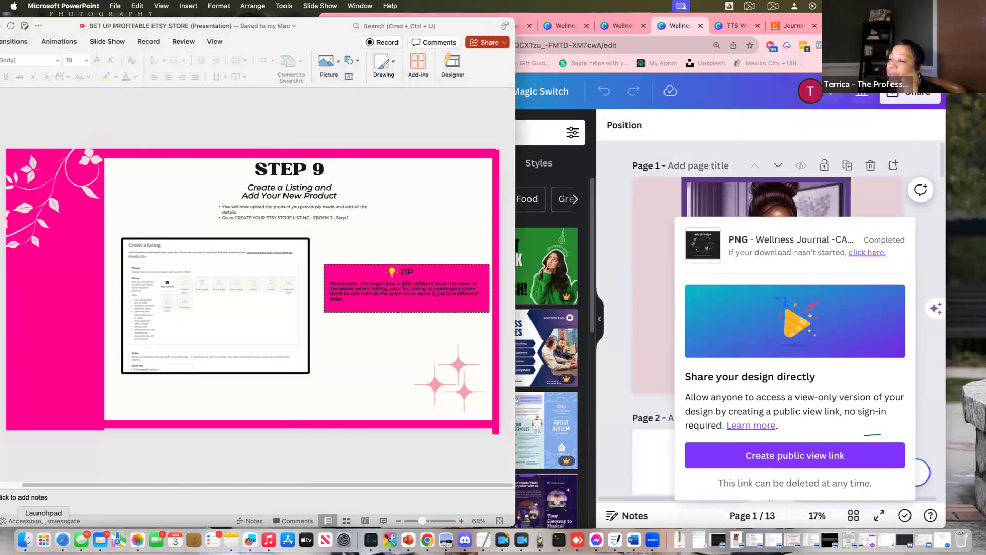
{"action": "left_click", "coordinate": [24, 539]}
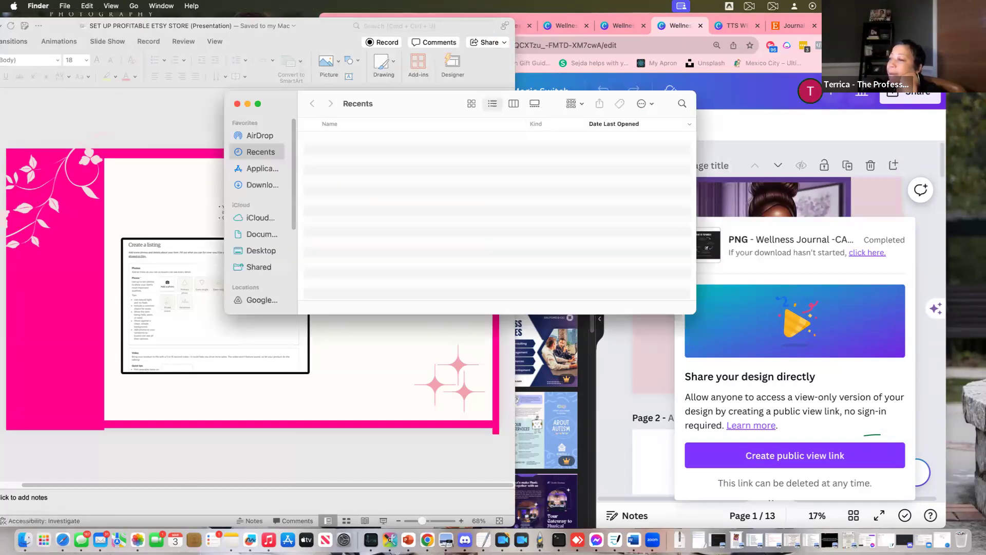
{"action": "left_click", "coordinate": [254, 186]}
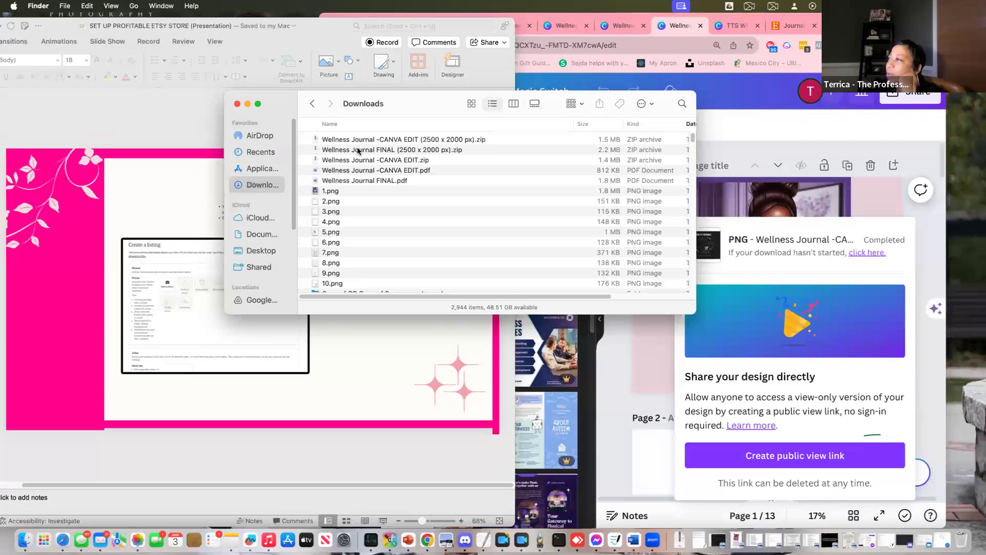
{"action": "double_click", "coordinate": [351, 141]}
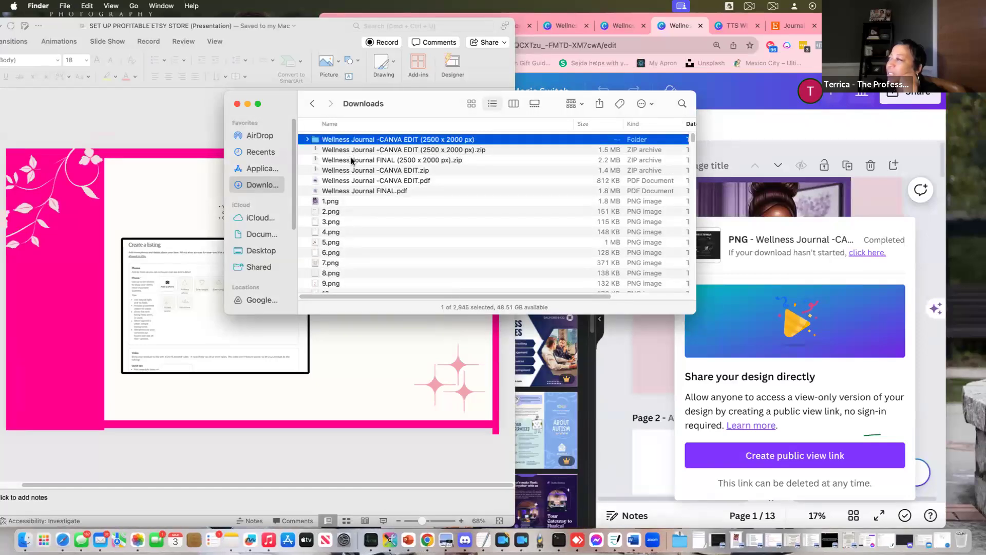
{"action": "double_click", "coordinate": [352, 161]}
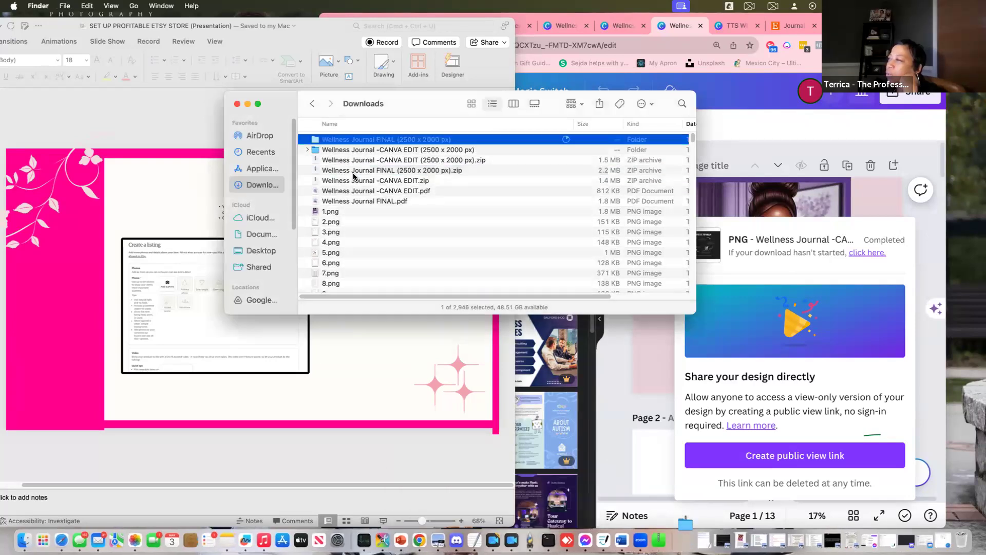
{"action": "double_click", "coordinate": [352, 181]}
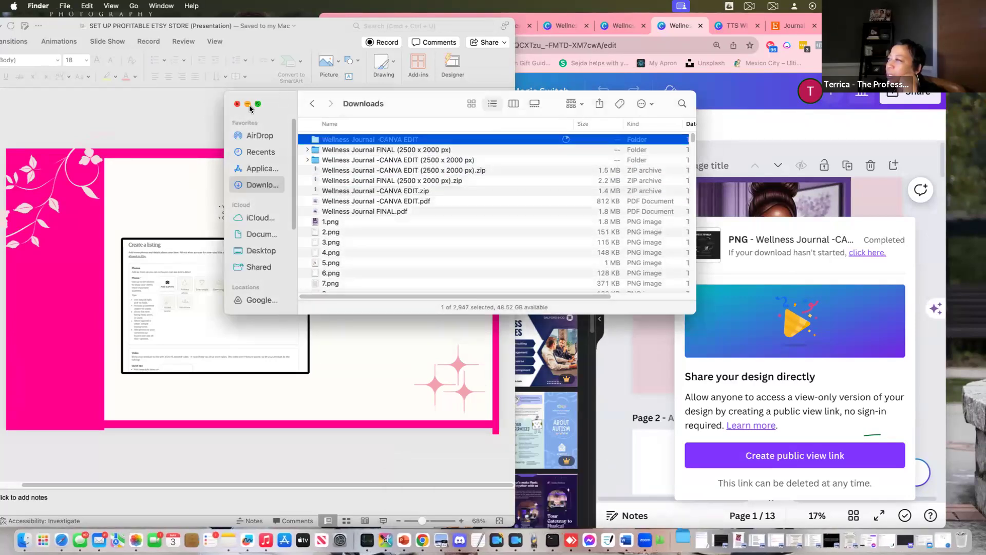
{"action": "left_click", "coordinate": [237, 104]}
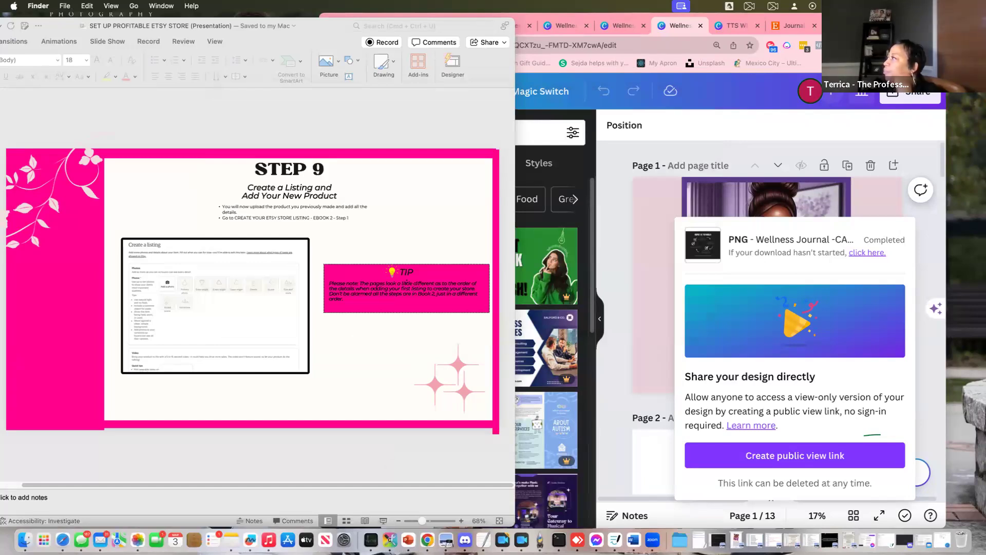
{"action": "left_click", "coordinate": [408, 16]}
Remove the Boss Lady, Special Moments and A Letter to You photos from the listing
{"action": "left_click", "coordinate": [395, 27]}
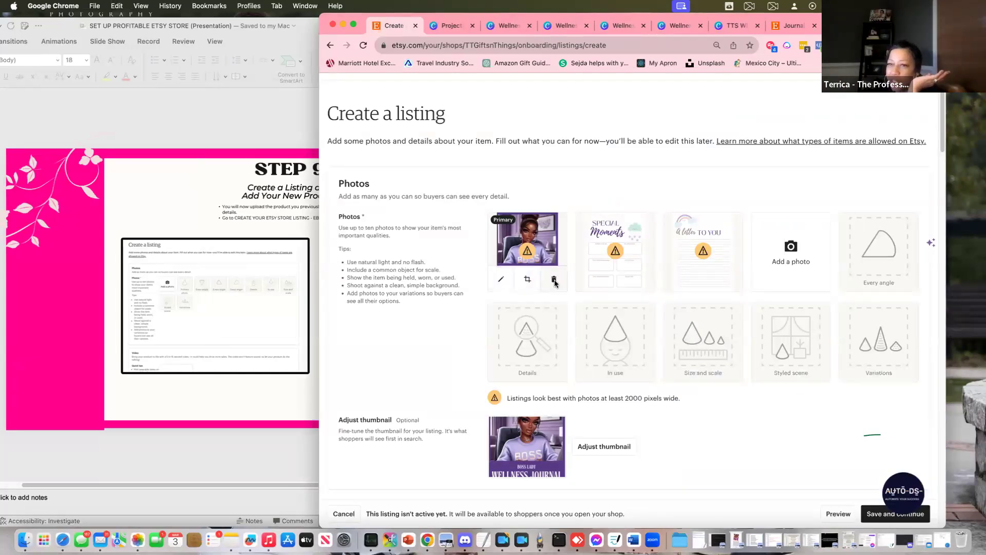
{"action": "left_click", "coordinate": [555, 282]}
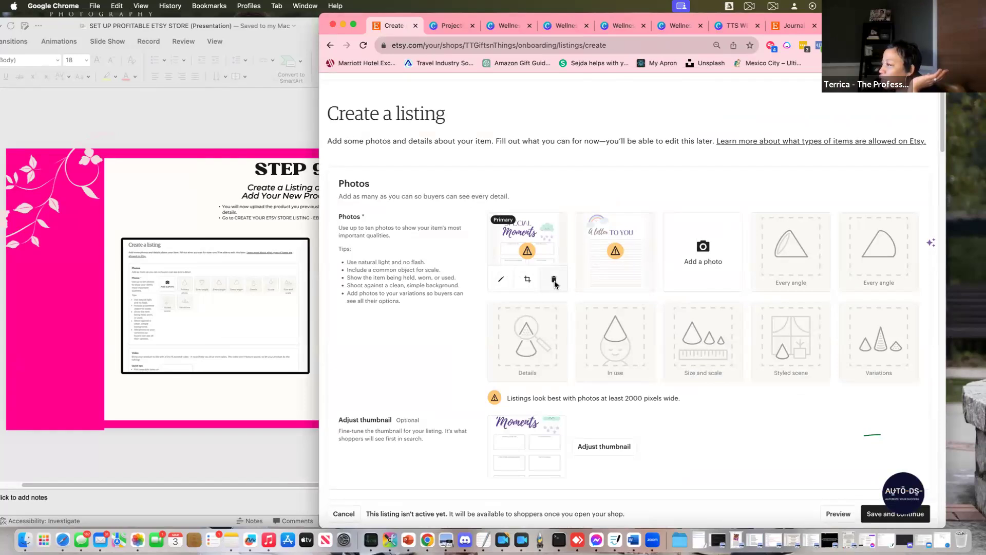
{"action": "left_click", "coordinate": [554, 282]}
{"action": "left_click", "coordinate": [555, 282]}
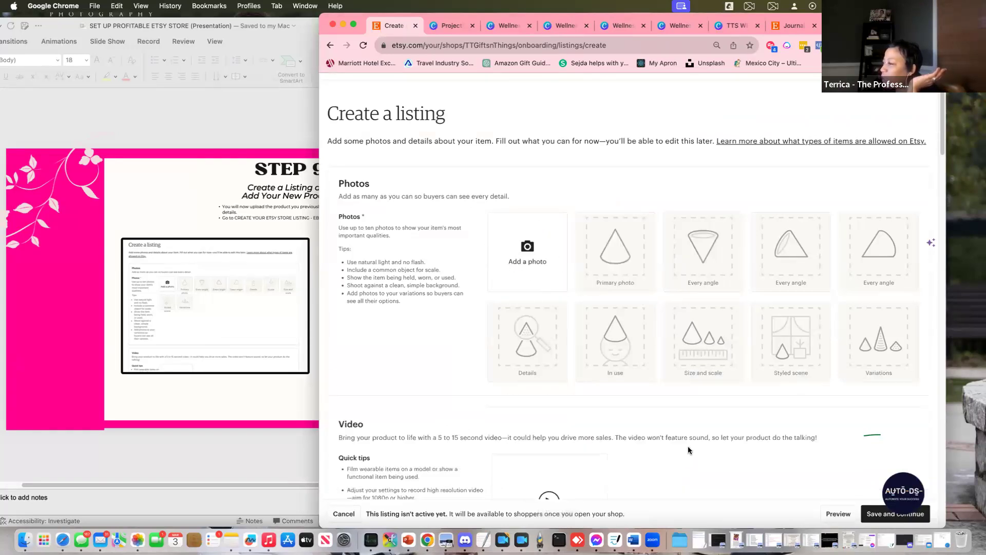
Upload 13.png, 12.png and 11.png from the Wellness Journal CANVA EDIT folder
{"action": "scroll", "coordinate": [579, 482], "scroll_direction": "down", "scroll_amount": 2}
{"action": "left_click", "coordinate": [522, 215]}
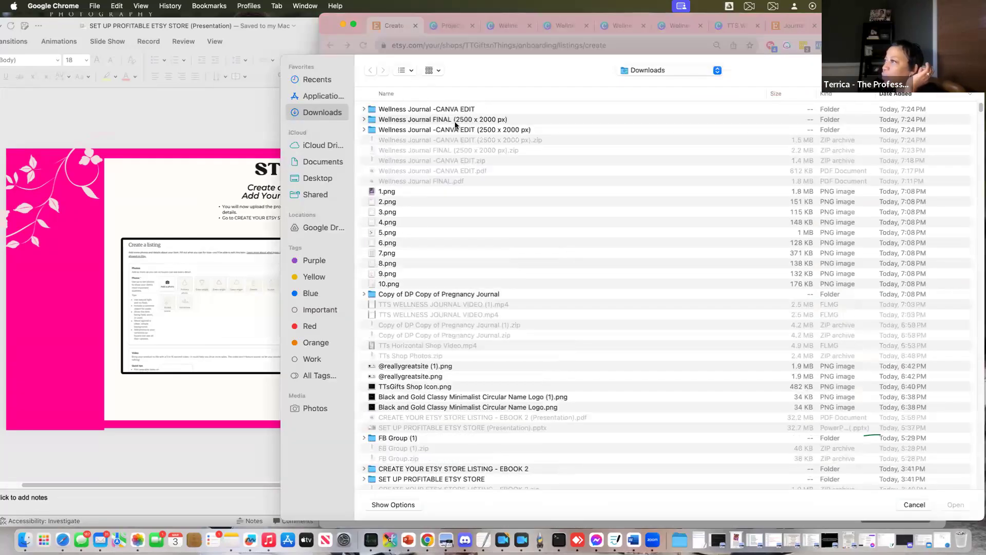
{"action": "left_click", "coordinate": [364, 130]}
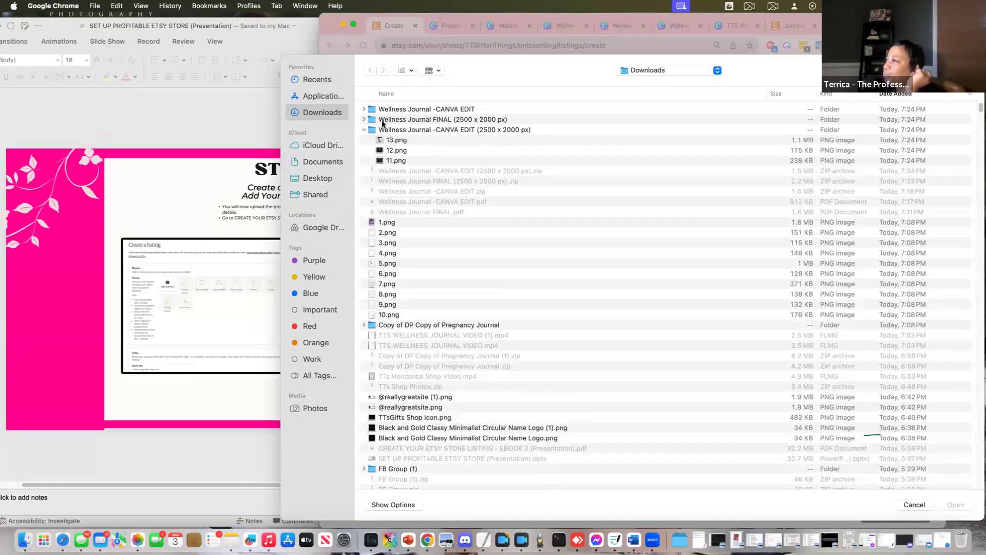
{"action": "left_click", "coordinate": [399, 139]}
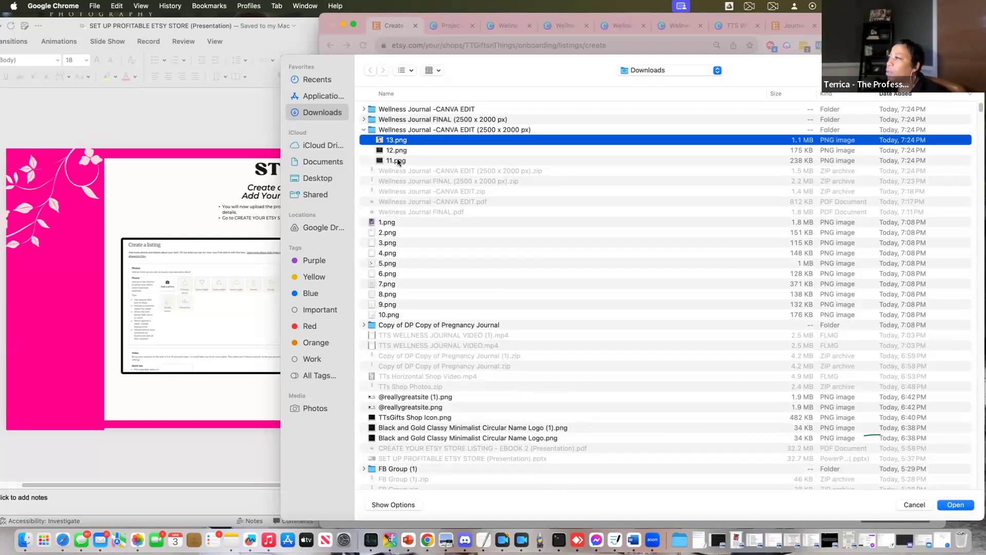
{"action": "left_click", "coordinate": [395, 159], "text": "shift"}
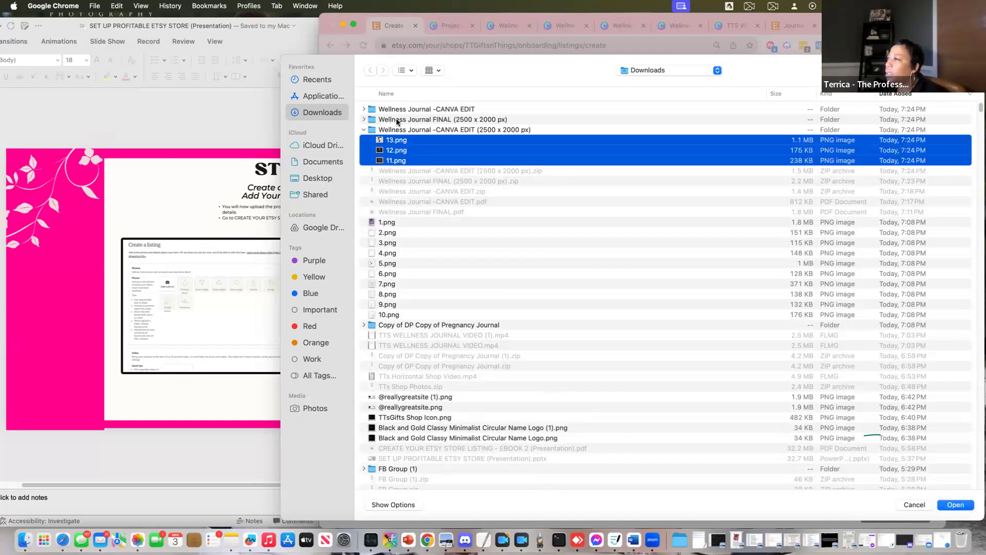
{"action": "left_click", "coordinate": [951, 505]}
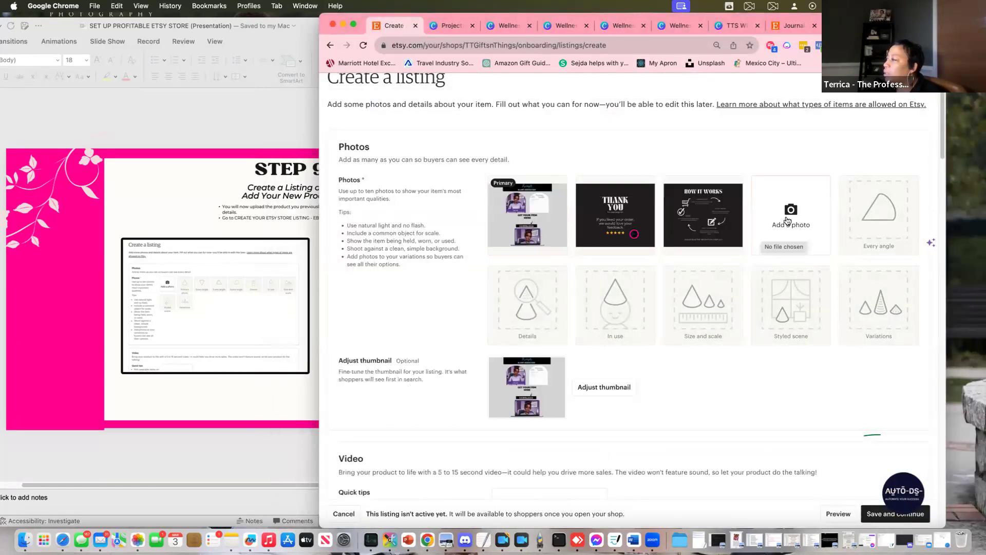
Upload 3.png, 2.png and 1.png from the Wellness Journal FINAL folder
{"action": "left_click", "coordinate": [787, 221]}
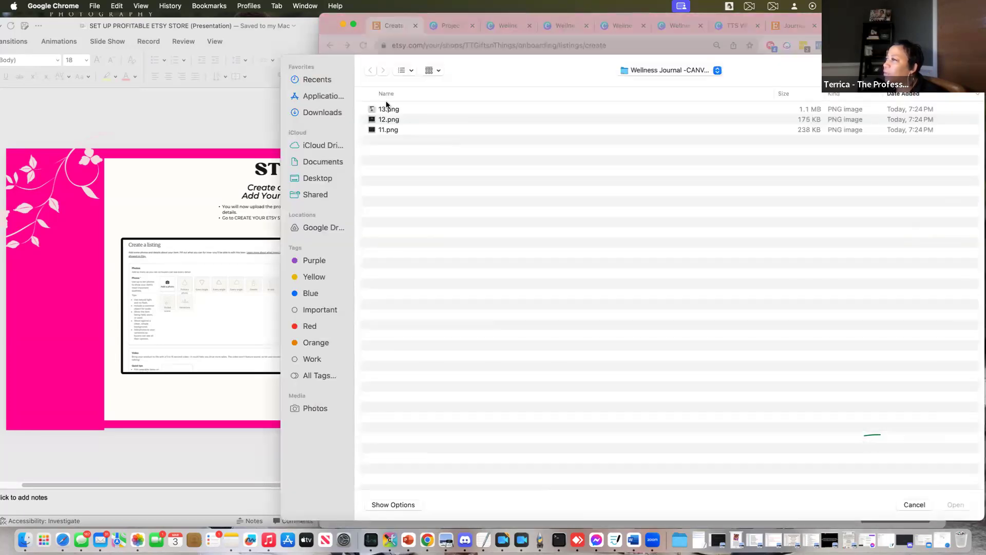
{"action": "left_click", "coordinate": [329, 115]}
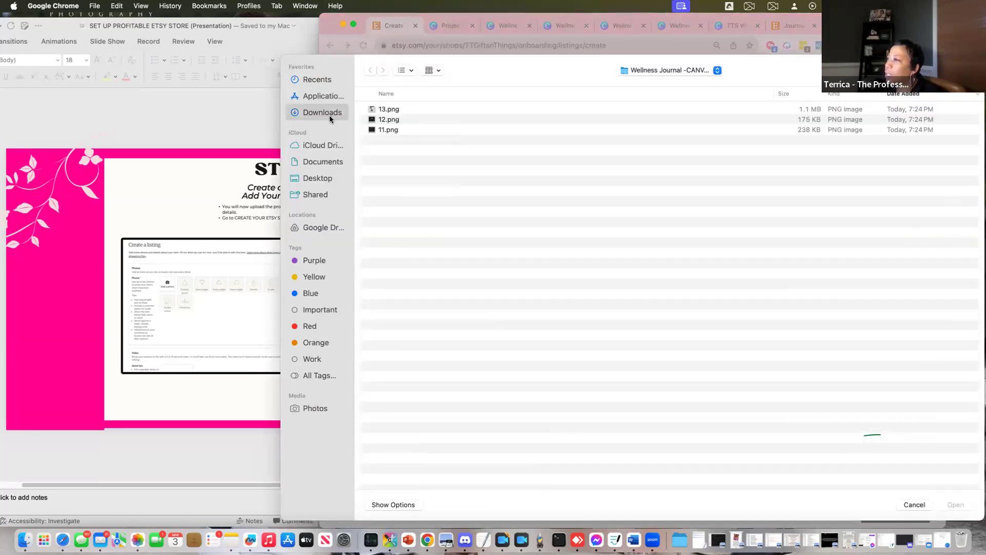
{"action": "left_click", "coordinate": [365, 119]}
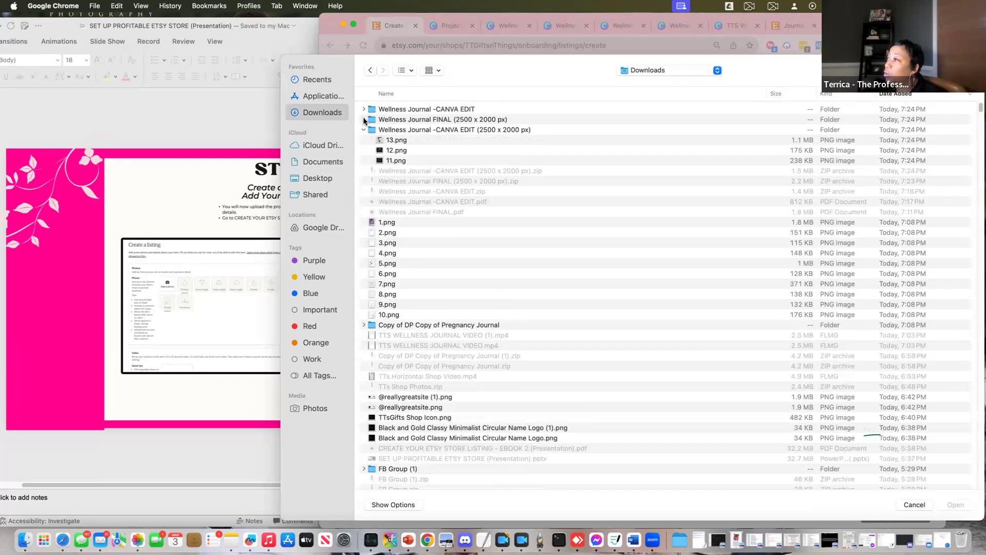
{"action": "left_click", "coordinate": [395, 131]}
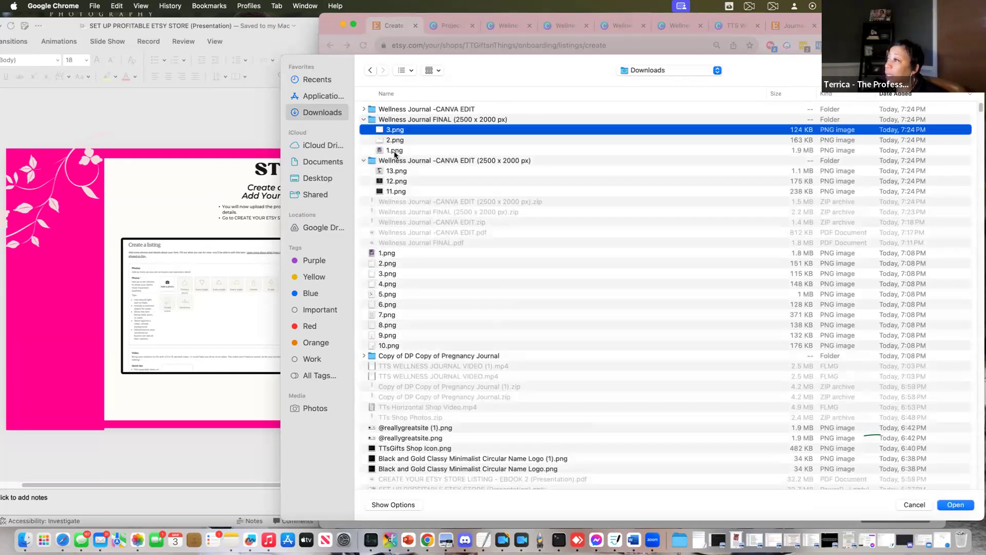
{"action": "left_click", "coordinate": [395, 151], "text": "shift"}
{"action": "left_click", "coordinate": [948, 505]}
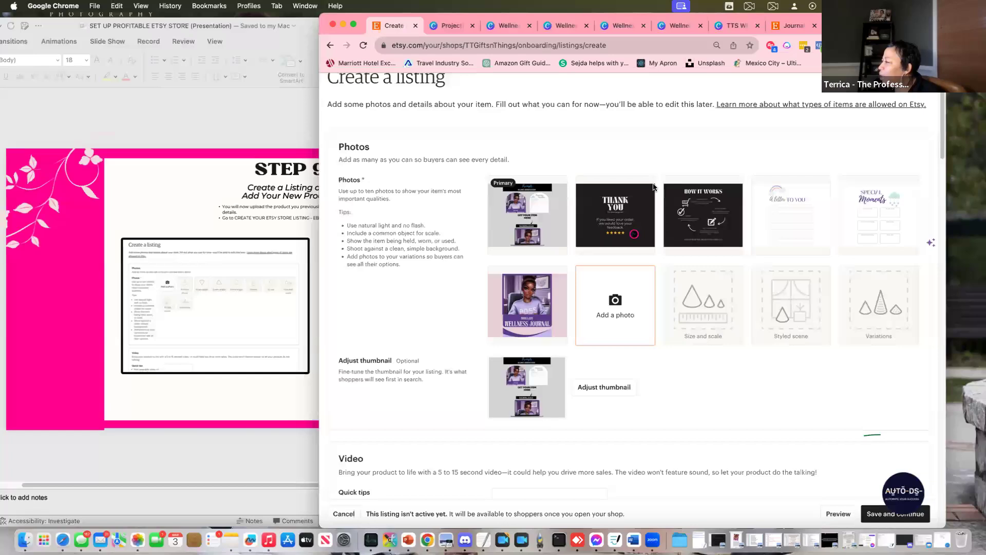
Browse Downloads for another photo, then cancel without uploading anything
{"action": "left_click", "coordinate": [617, 303]}
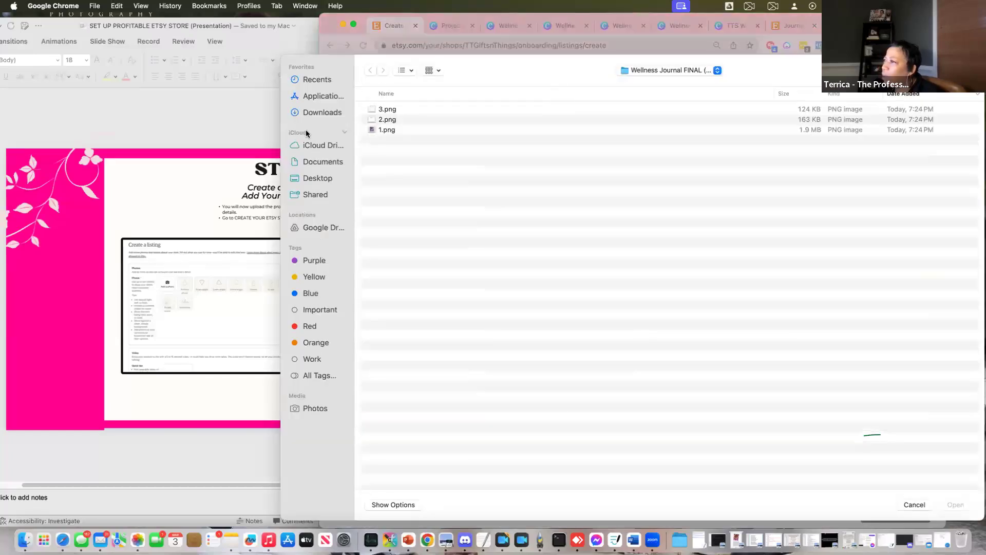
{"action": "left_click", "coordinate": [312, 112]}
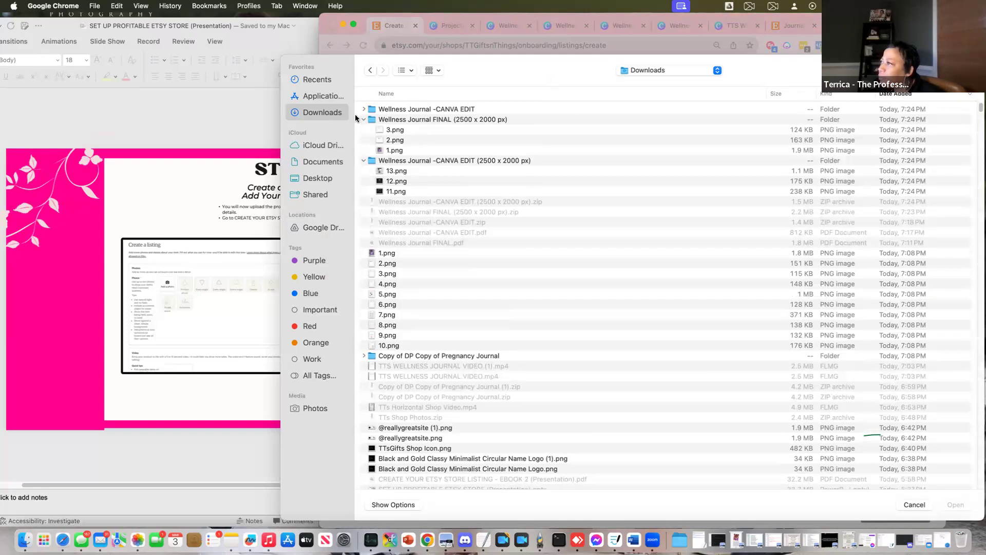
{"action": "scroll", "coordinate": [381, 230], "scroll_direction": "down", "scroll_amount": 5}
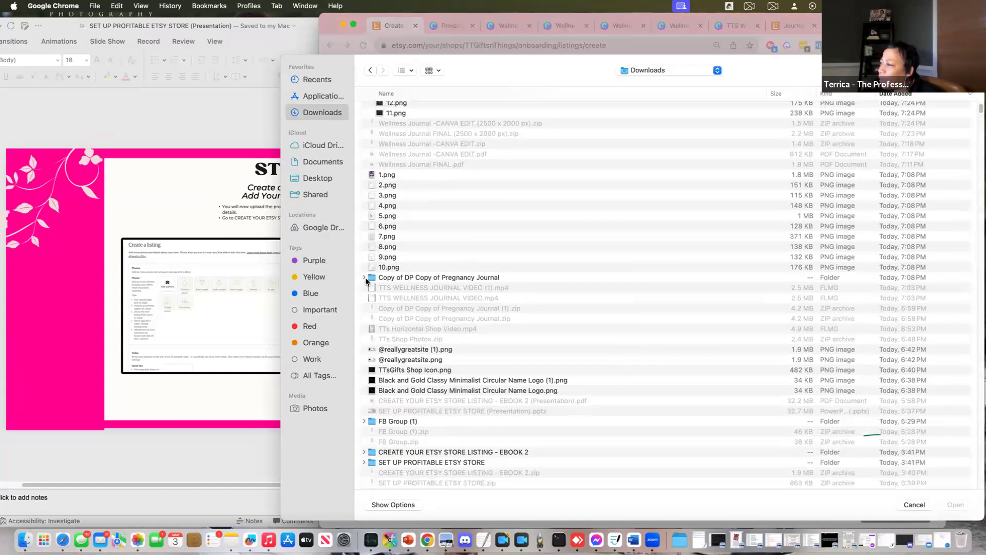
{"action": "scroll", "coordinate": [464, 311], "scroll_direction": "down", "scroll_amount": 6}
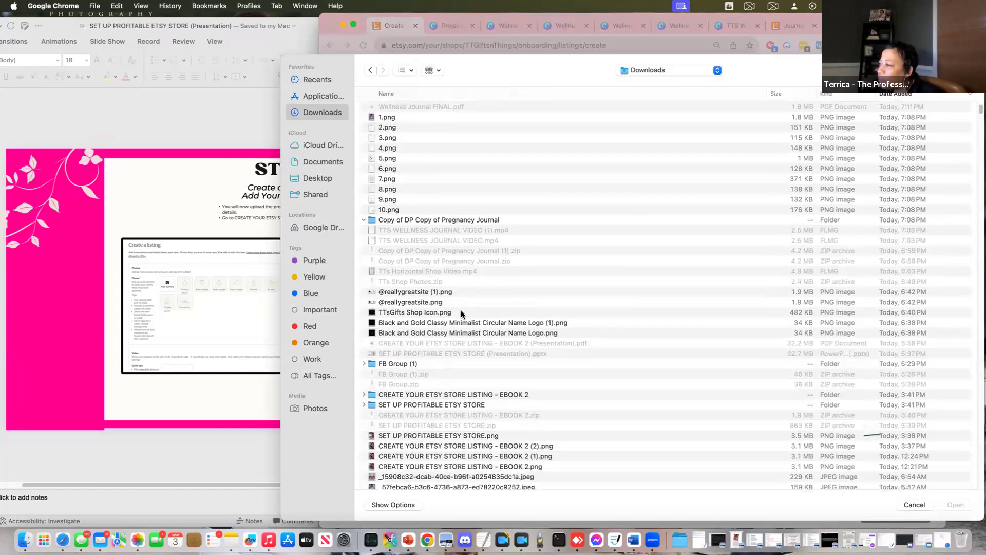
{"action": "scroll", "coordinate": [459, 316], "scroll_direction": "down", "scroll_amount": 2}
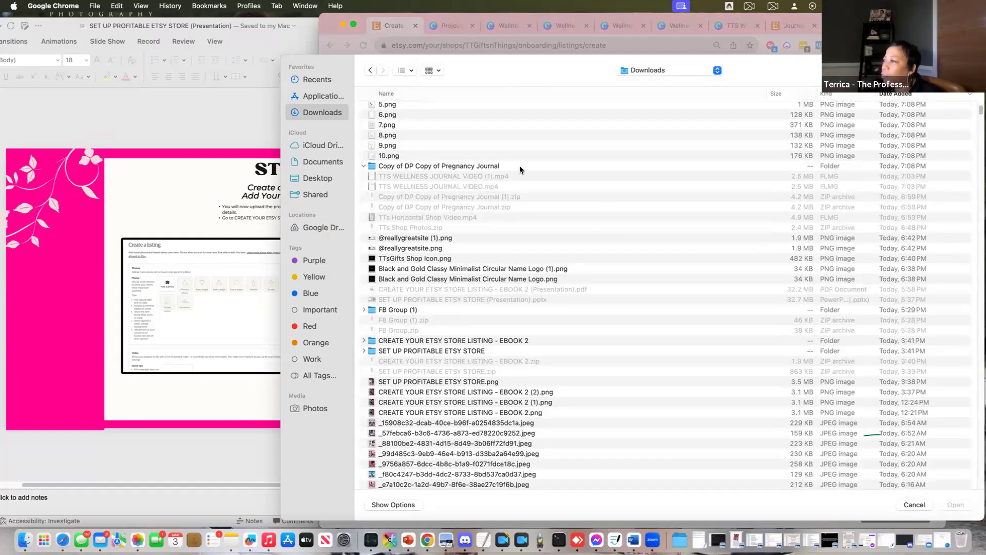
{"action": "left_click", "coordinate": [914, 505]}
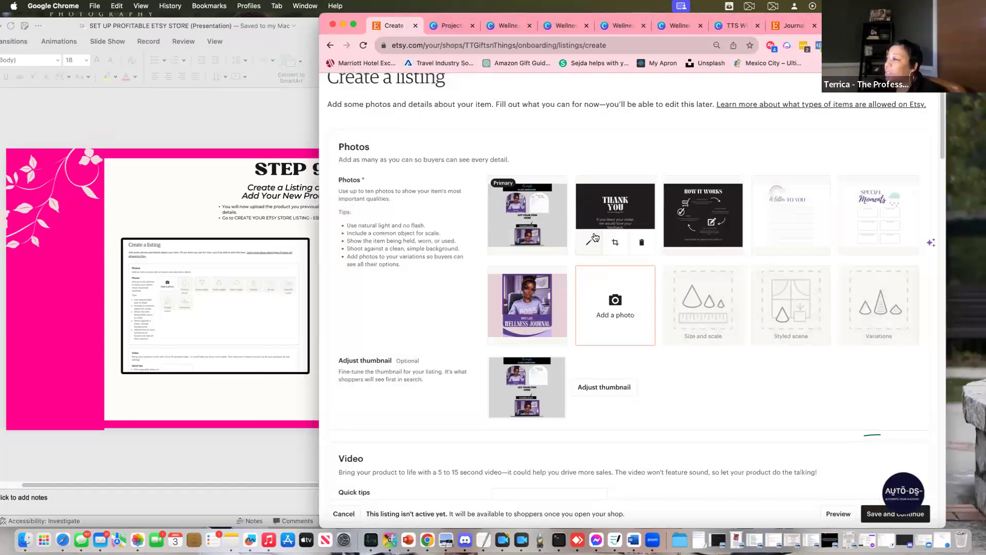
Attach TTS WELLNESS JOURNAL VIDEO (1).mp4 from Downloads as the listing's video
{"action": "mouse_move", "coordinate": [546, 242]}
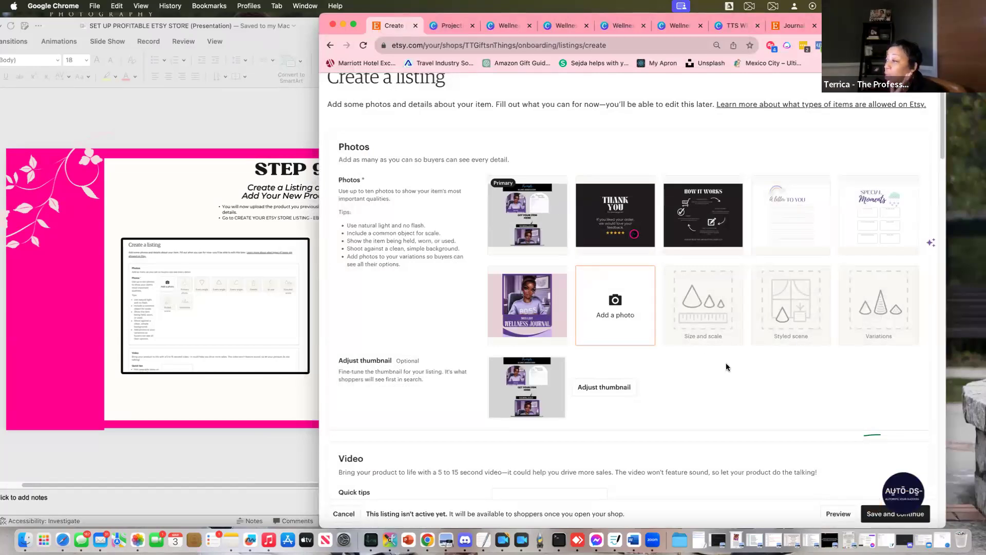
{"action": "scroll", "coordinate": [746, 367], "scroll_direction": "up", "scroll_amount": 3}
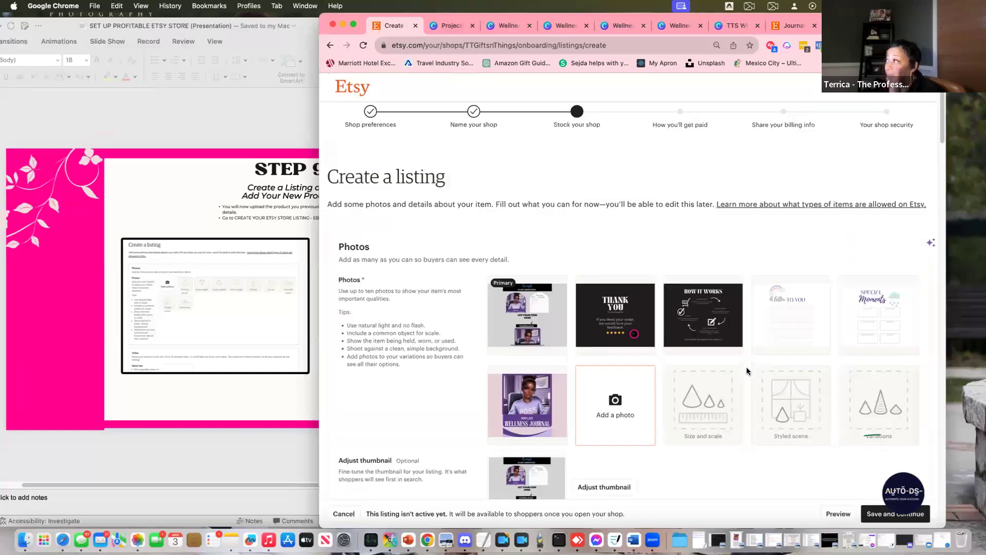
{"action": "scroll", "coordinate": [815, 428], "scroll_direction": "down", "scroll_amount": 4}
{"action": "scroll", "coordinate": [800, 427], "scroll_direction": "down", "scroll_amount": 4}
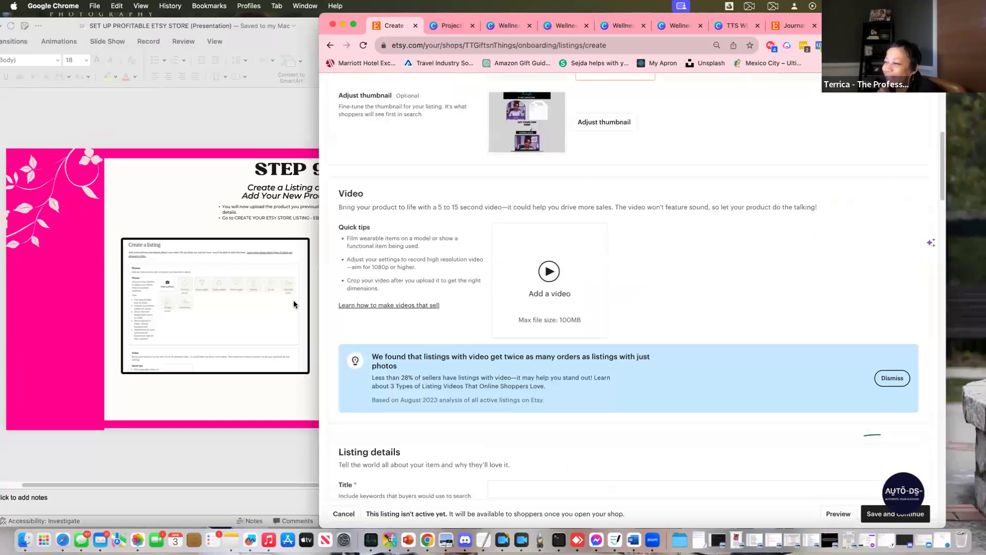
{"action": "left_click", "coordinate": [549, 274]}
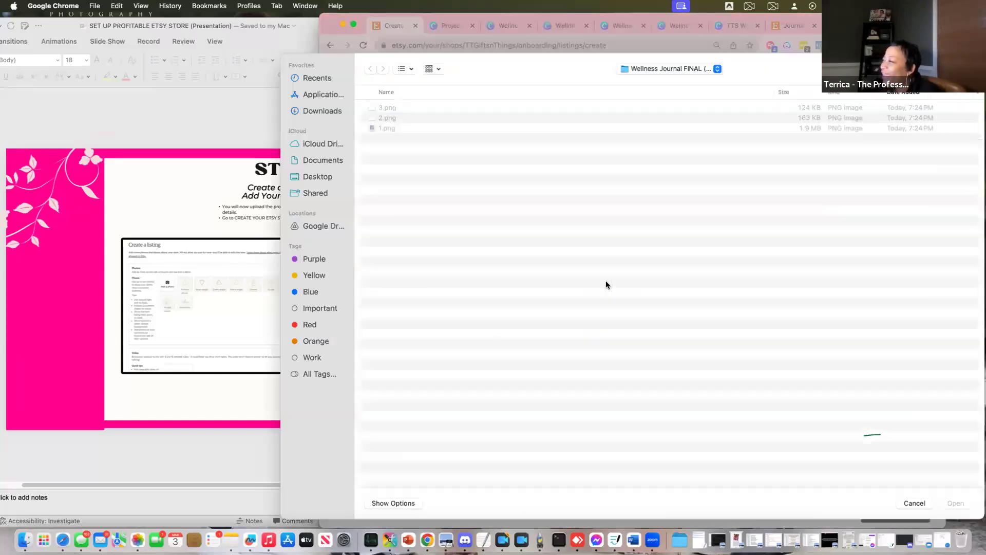
{"action": "left_click", "coordinate": [323, 113]}
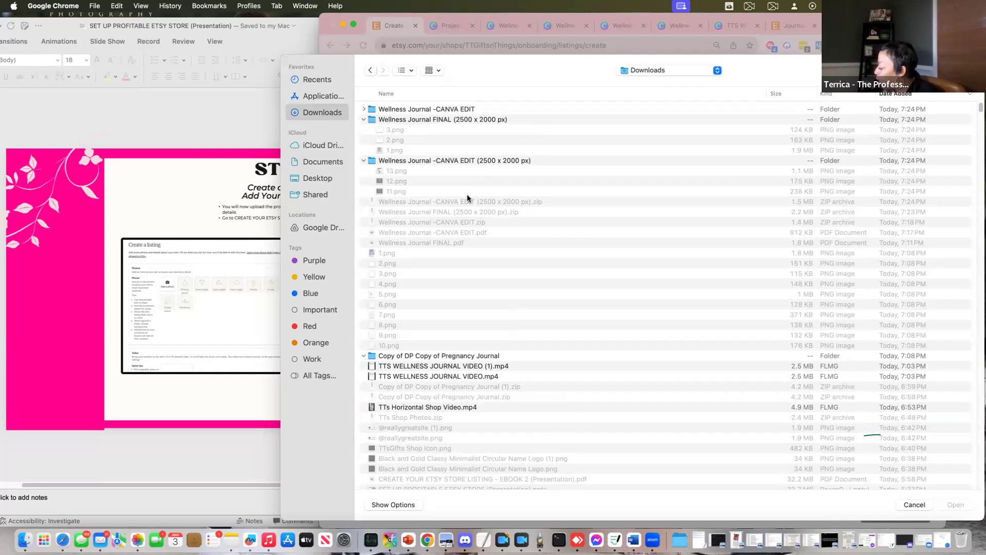
{"action": "left_click", "coordinate": [401, 366]}
{"action": "left_click", "coordinate": [940, 506]}
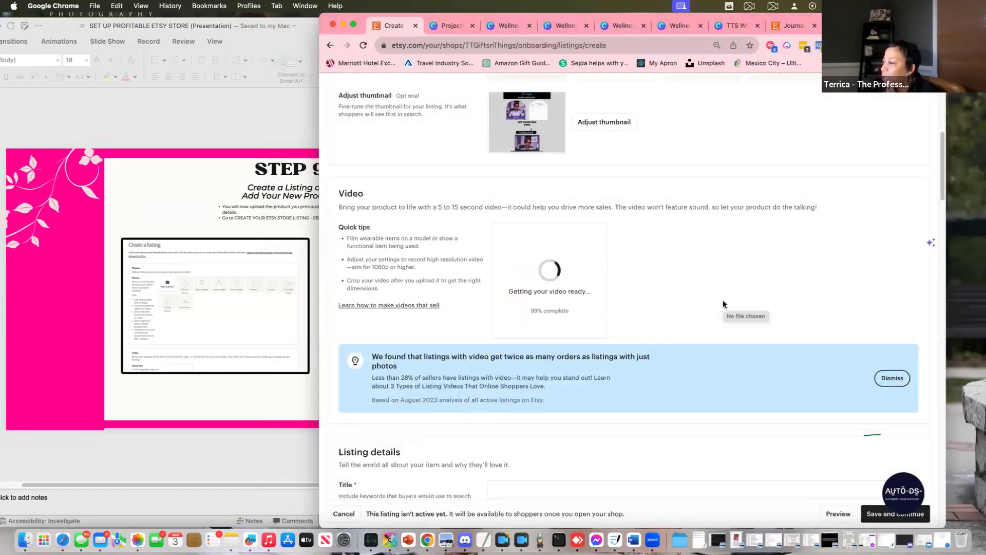
Arrange the Step 9 presentation and the Etsy listing windows side by side
{"action": "scroll", "coordinate": [723, 308], "scroll_direction": "down", "scroll_amount": 1}
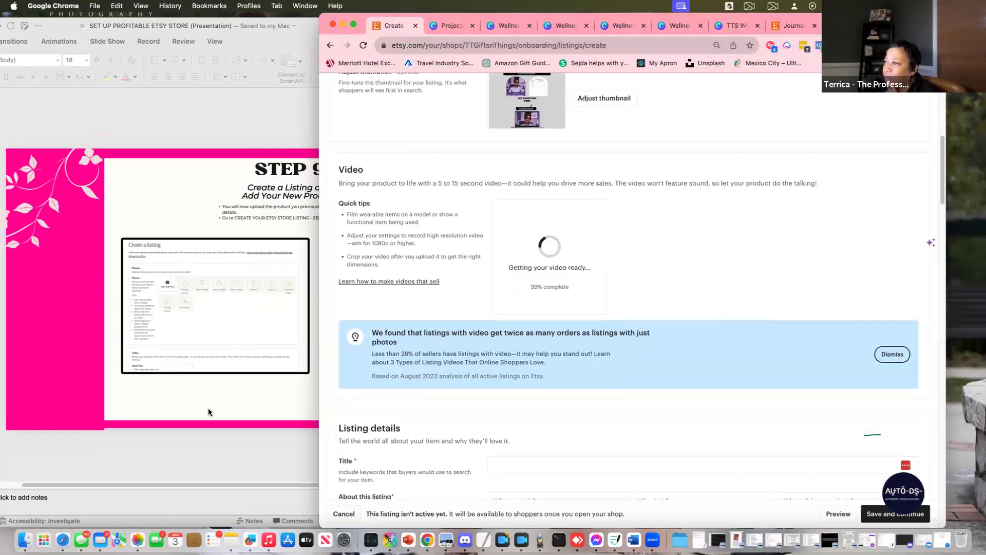
{"action": "left_click", "coordinate": [208, 407]}
{"action": "left_click_drag", "start_coordinate": [512, 165], "coordinate": [394, 157]}
{"action": "left_click", "coordinate": [750, 172]}
{"action": "left_click", "coordinate": [376, 156]}
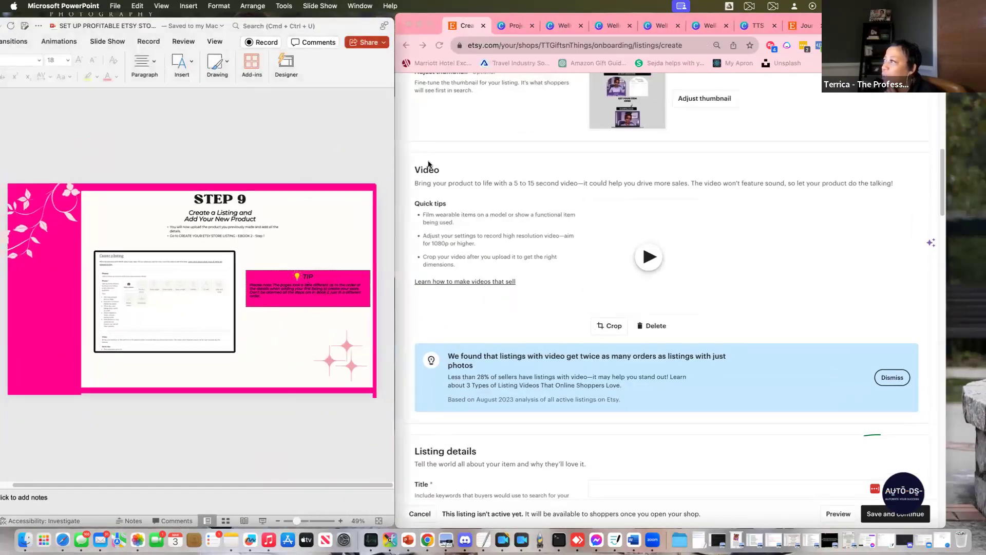
Try dragging the Wellness Journal photo to reorder it, then close its enlarged preview
{"action": "scroll", "coordinate": [819, 189], "scroll_direction": "up", "scroll_amount": 5}
{"action": "scroll", "coordinate": [770, 196], "scroll_direction": "up", "scroll_amount": 5}
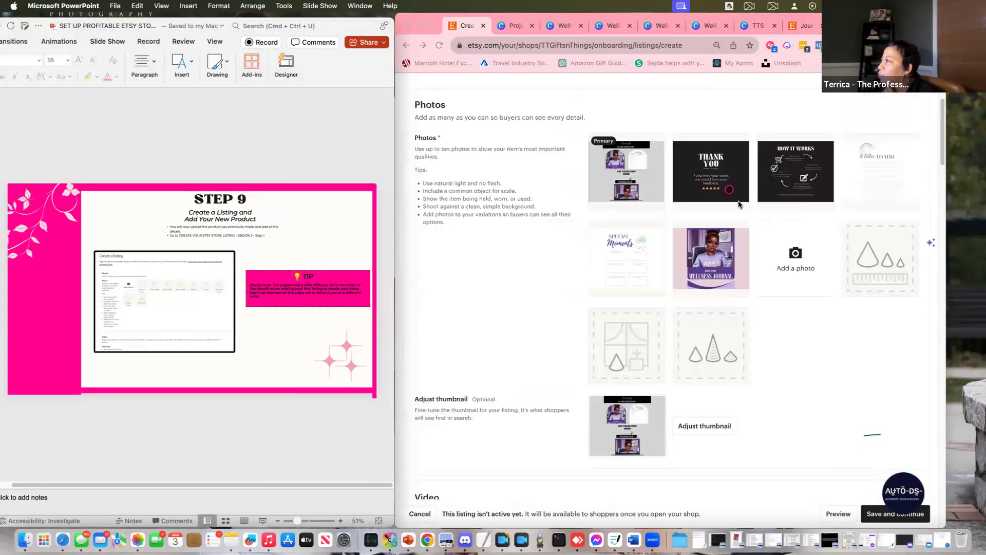
{"action": "left_click", "coordinate": [712, 266]}
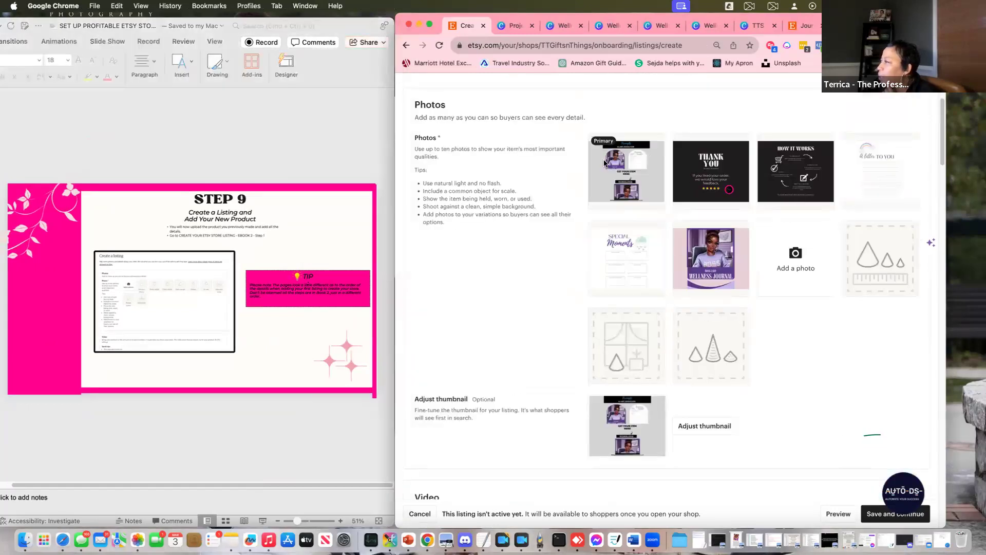
{"action": "left_click_drag", "start_coordinate": [694, 259], "coordinate": [697, 412]}
{"action": "left_click_drag", "start_coordinate": [546, 185], "coordinate": [547, 297]}
{"action": "left_click_drag", "start_coordinate": [721, 299], "coordinate": [730, 288]}
{"action": "scroll", "coordinate": [724, 295], "scroll_direction": "up", "scroll_amount": 3}
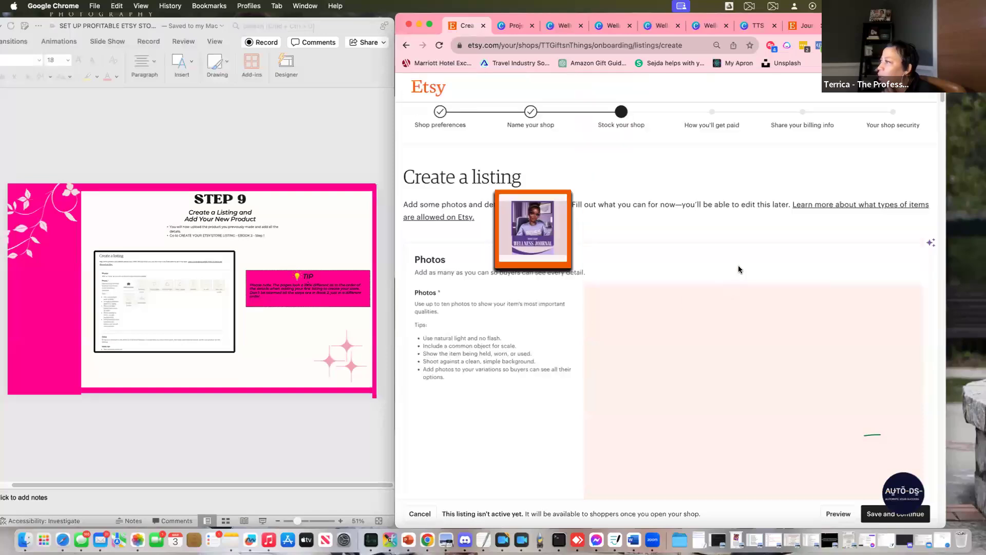
{"action": "left_click_drag", "start_coordinate": [571, 293], "coordinate": [590, 236]}
{"action": "scroll", "coordinate": [580, 264], "scroll_direction": "down", "scroll_amount": 2}
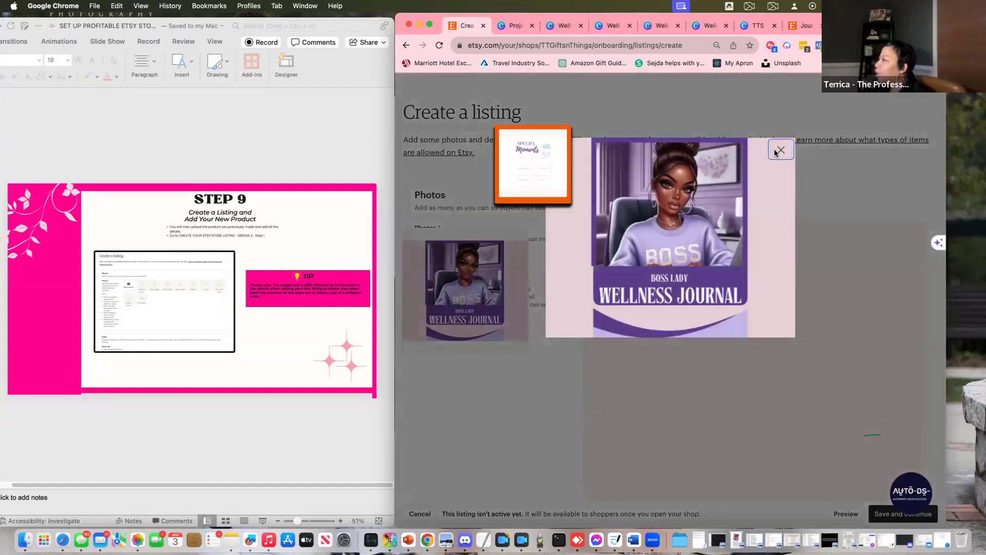
{"action": "left_click", "coordinate": [780, 152]}
Drag the Special Moments, Thank You and other card images from the presentation onto the listing photos
{"action": "left_click", "coordinate": [302, 148]}
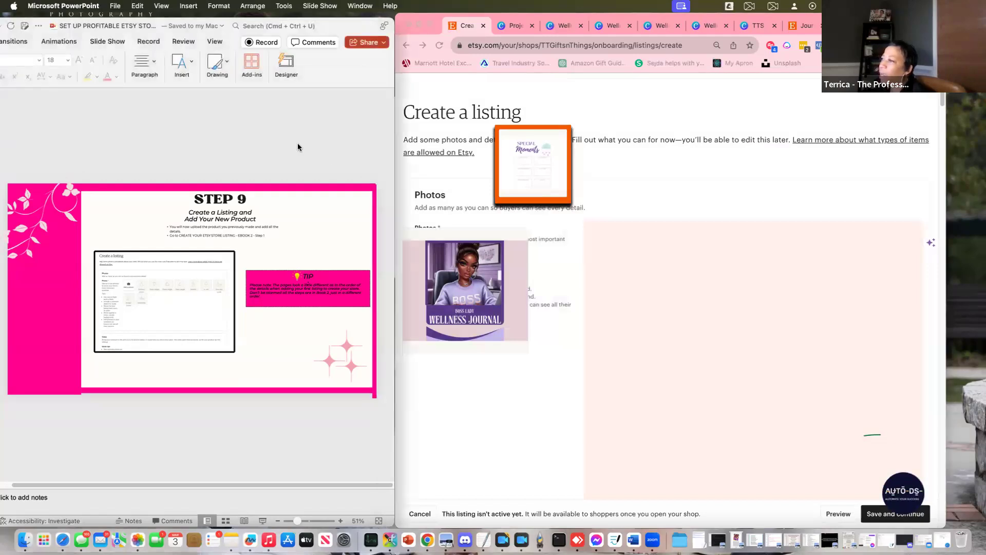
{"action": "left_click", "coordinate": [673, 182]}
{"action": "left_click_drag", "start_coordinate": [554, 160], "coordinate": [694, 324]}
{"action": "left_click_drag", "start_coordinate": [537, 178], "coordinate": [706, 342]}
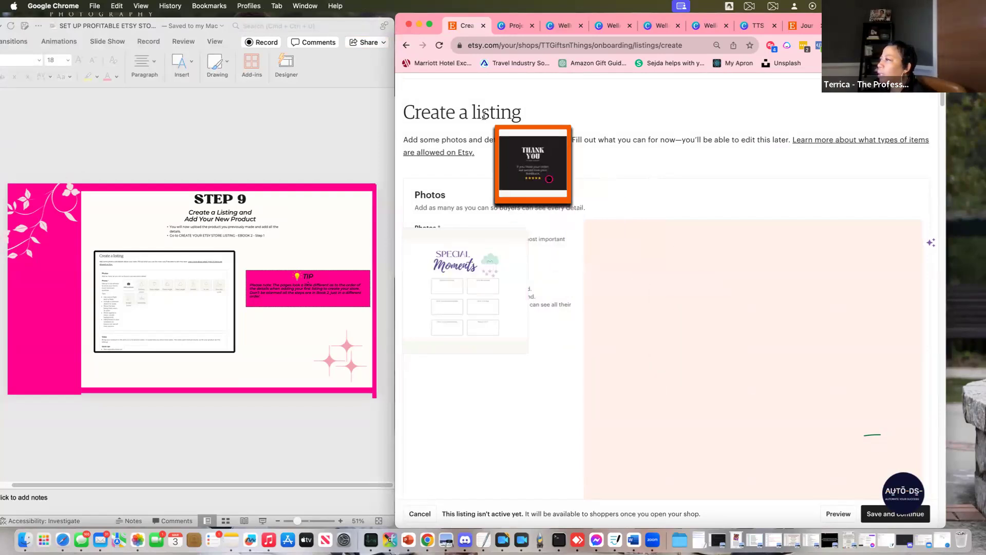
{"action": "left_click_drag", "start_coordinate": [524, 159], "coordinate": [719, 352]}
{"action": "left_click_drag", "start_coordinate": [538, 169], "coordinate": [685, 286]}
{"action": "left_click_drag", "start_coordinate": [556, 177], "coordinate": [617, 203]}
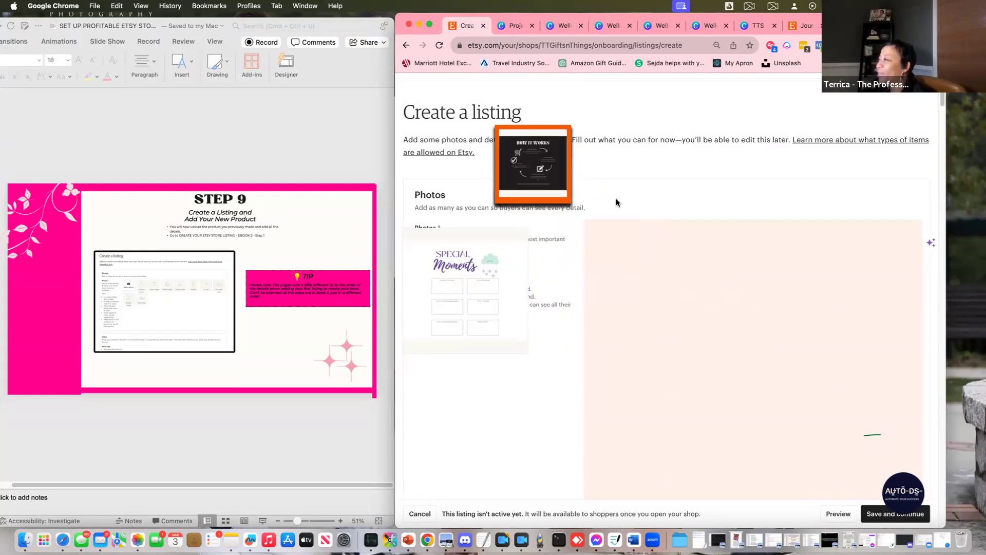
{"action": "left_click_drag", "start_coordinate": [515, 143], "coordinate": [739, 350]}
{"action": "left_click_drag", "start_coordinate": [545, 178], "coordinate": [720, 330]}
{"action": "left_click_drag", "start_coordinate": [534, 162], "coordinate": [724, 341]}
Preview a listing photo, close it, and reload the page, discarding unsaved changes
{"action": "left_click", "coordinate": [503, 288]}
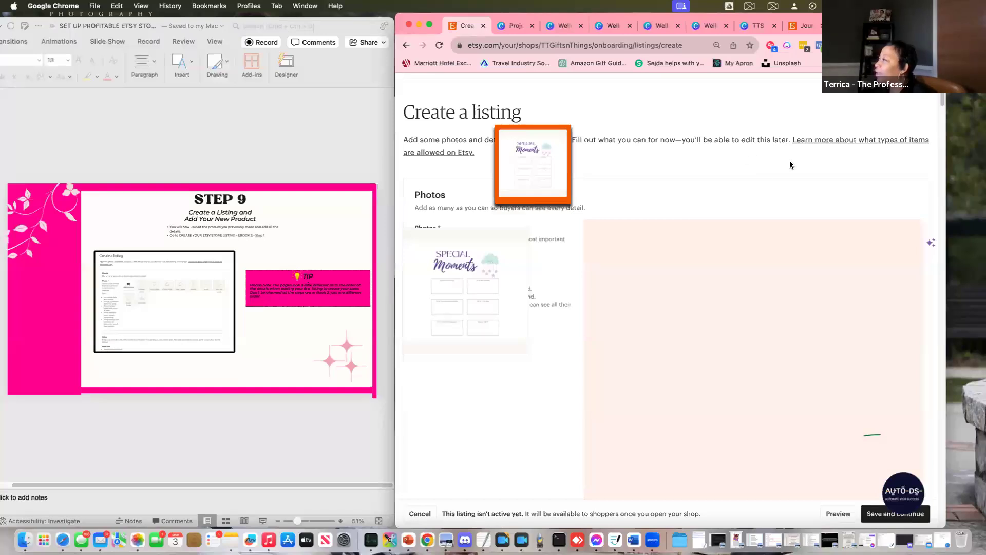
{"action": "left_click", "coordinate": [502, 248]}
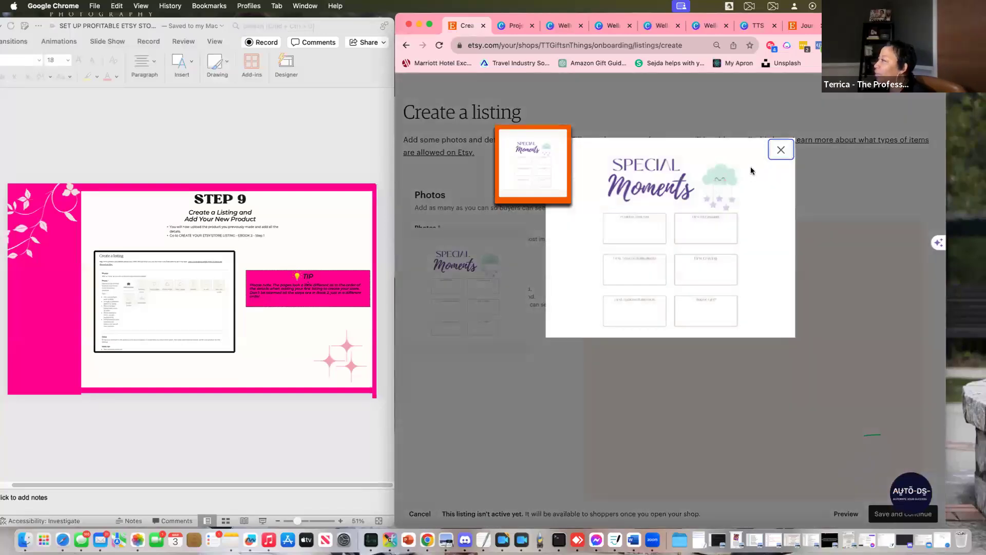
{"action": "left_click", "coordinate": [781, 150]}
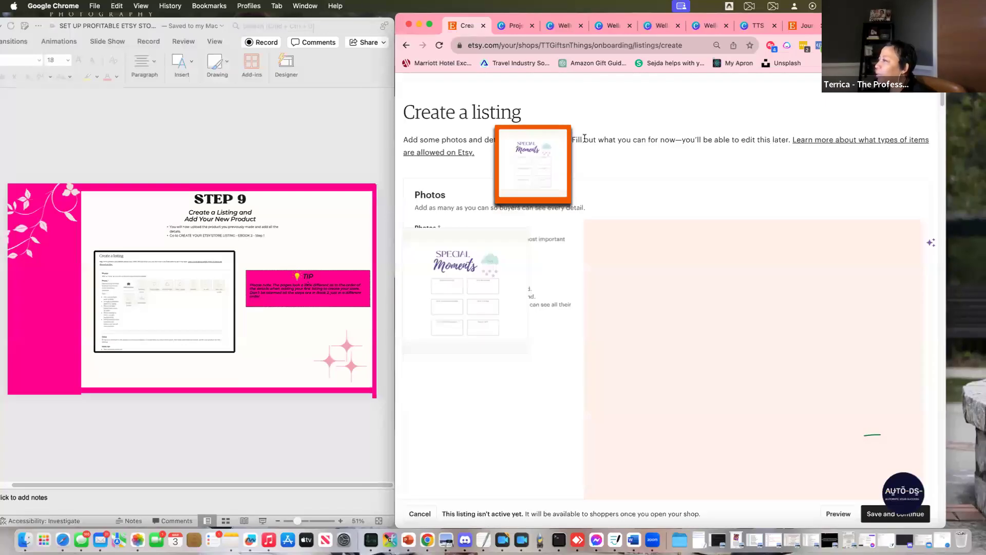
{"action": "left_click", "coordinate": [440, 46]}
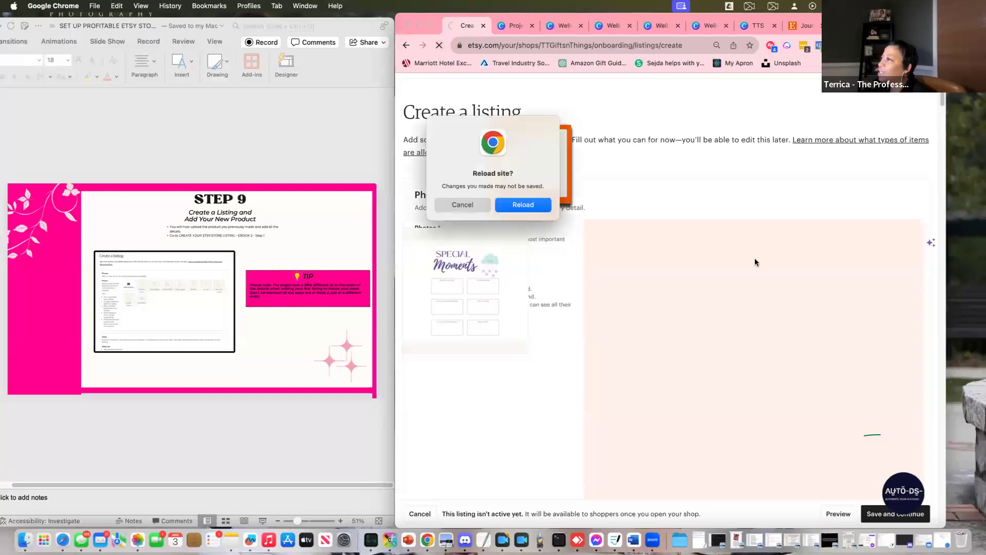
{"action": "left_click", "coordinate": [523, 205]}
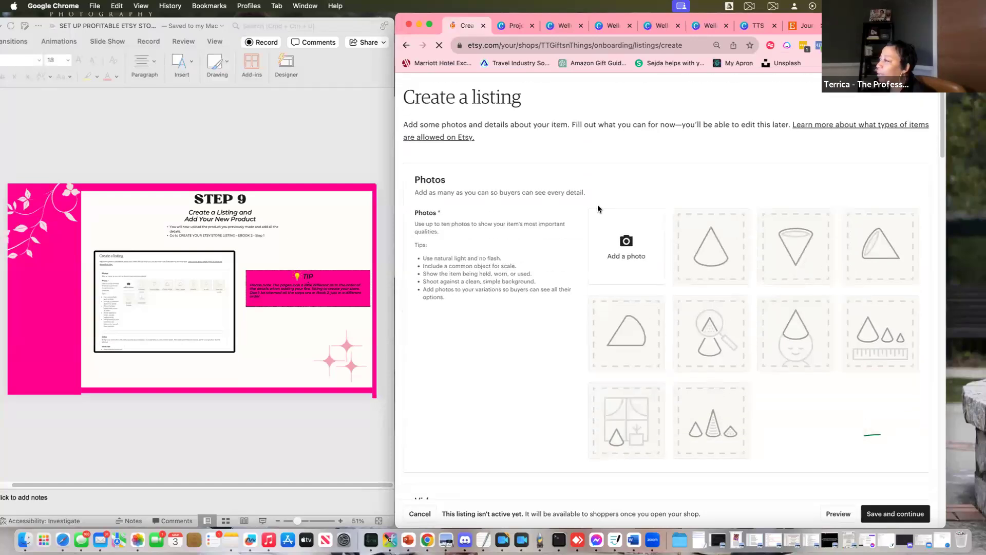
Start adding listing photos and select 1.png–3.png in the Wellness Journal FINAL folder
{"action": "left_click", "coordinate": [627, 248]}
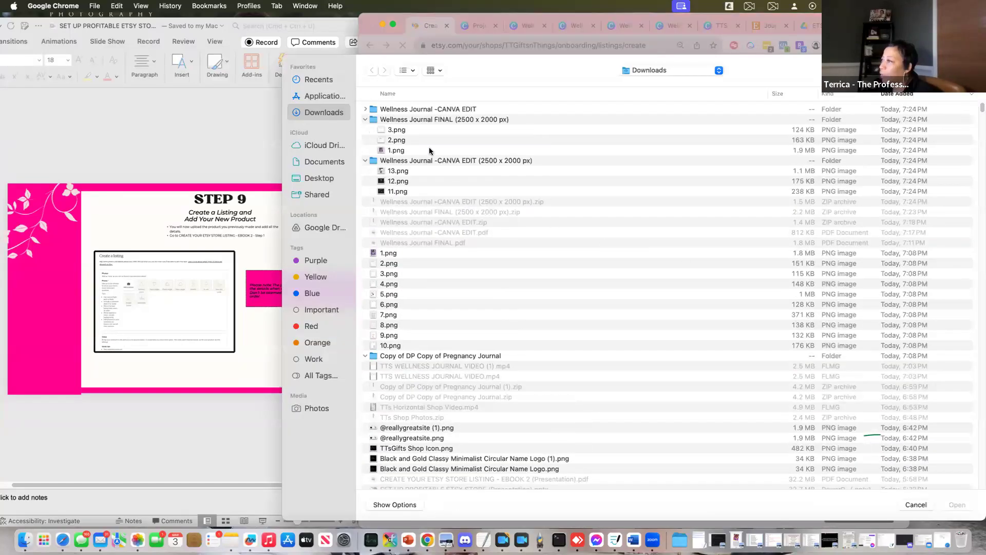
{"action": "left_click", "coordinate": [387, 254]}
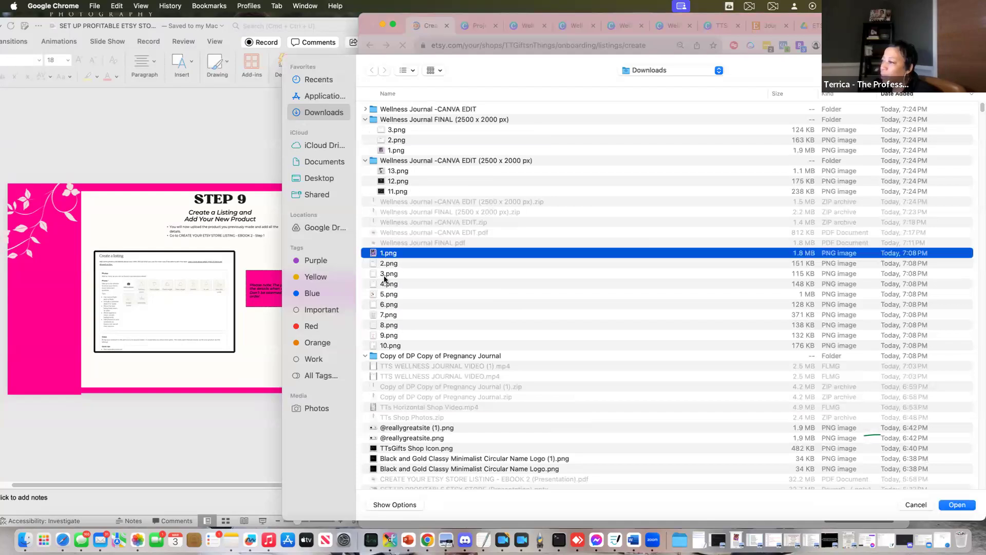
{"action": "left_click", "coordinate": [386, 274], "text": "shift"}
{"action": "left_click", "coordinate": [394, 132]}
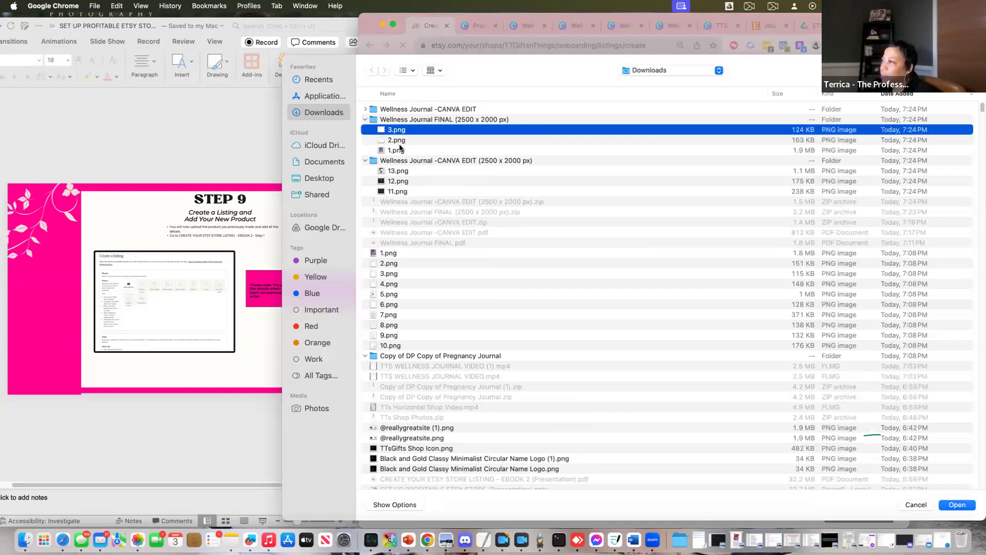
{"action": "left_click", "coordinate": [401, 150], "text": "shift"}
{"action": "right_click", "coordinate": [393, 172]}
{"action": "key", "text": "Escape"}
{"action": "left_click", "coordinate": [393, 171]}
{"action": "right_click", "coordinate": [394, 185]}
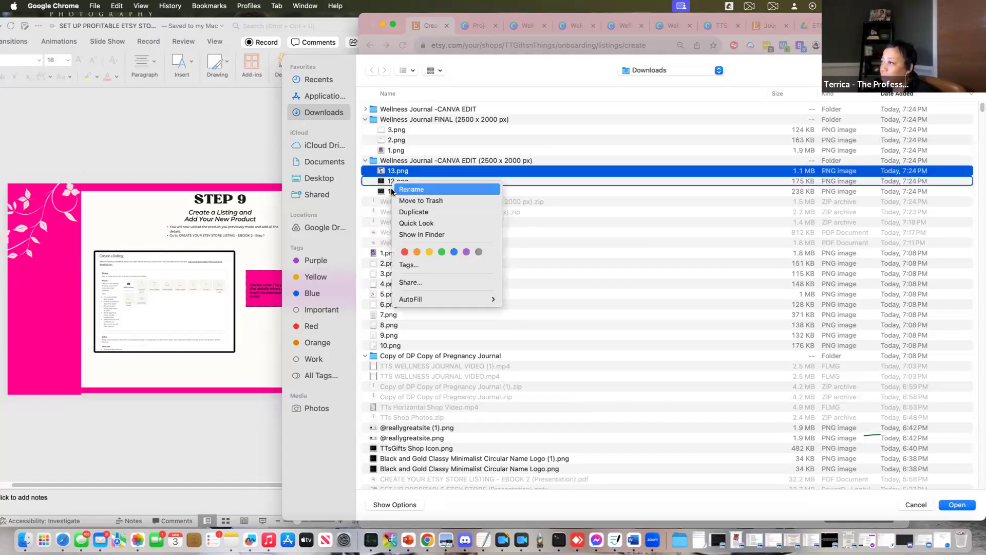
{"action": "left_click", "coordinate": [396, 132]}
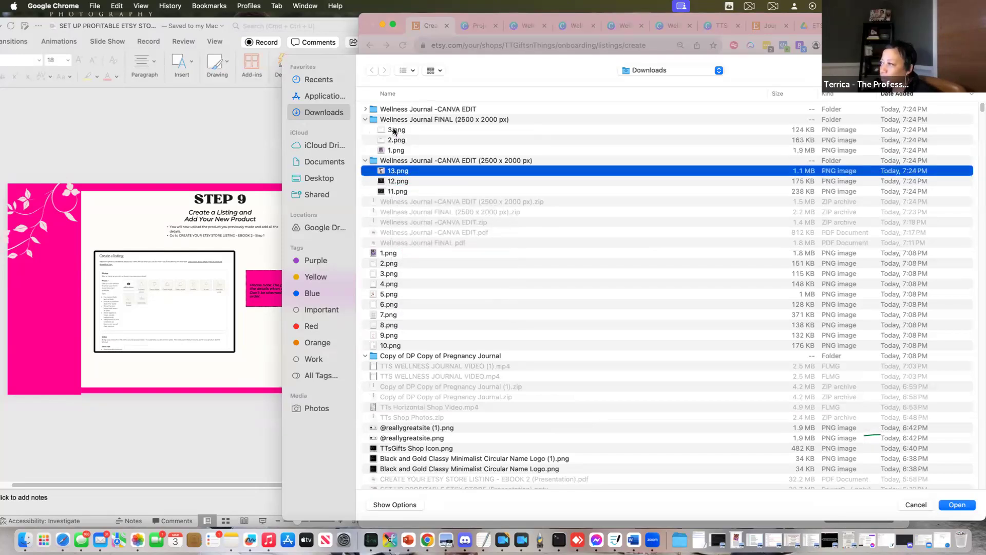
{"action": "left_click", "coordinate": [393, 131]}
{"action": "right_click", "coordinate": [395, 140]}
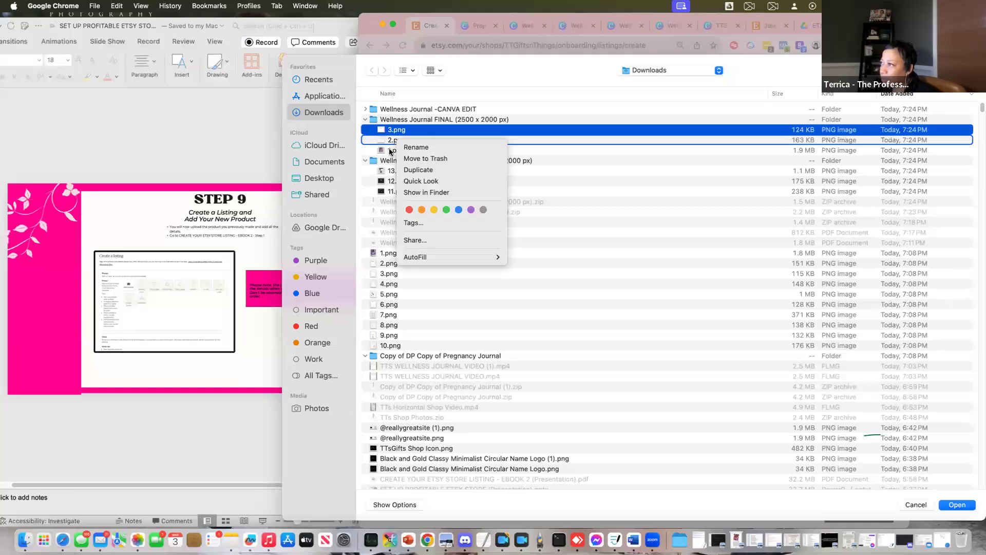
{"action": "left_click", "coordinate": [394, 142]}
{"action": "left_click", "coordinate": [395, 150], "text": "shift"}
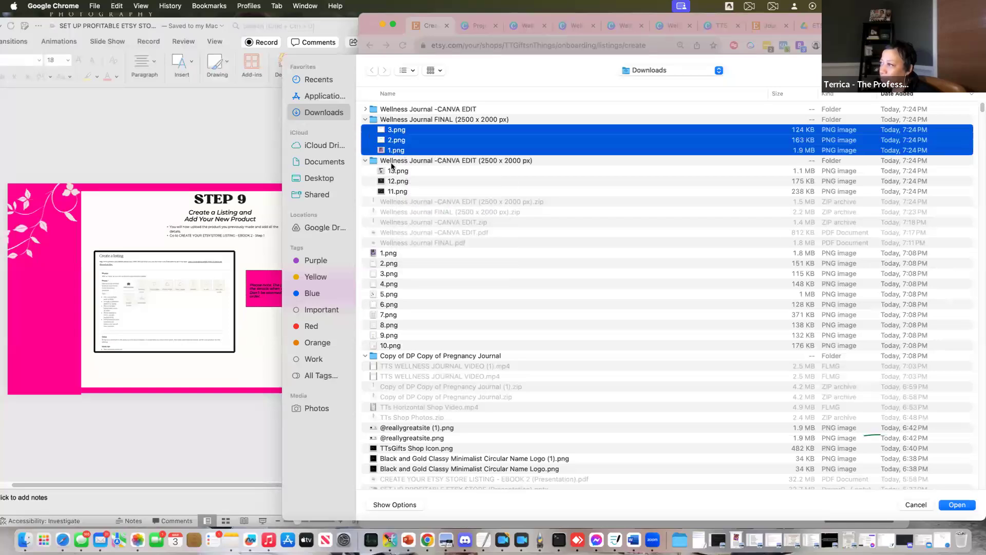
Add 13.png, 12.png and 11.png from CANVA EDIT and upload all six images
{"action": "left_click", "coordinate": [392, 171], "text": "super"}
{"action": "left_click", "coordinate": [394, 181], "text": "super"}
{"action": "left_click", "coordinate": [395, 191], "text": "super"}
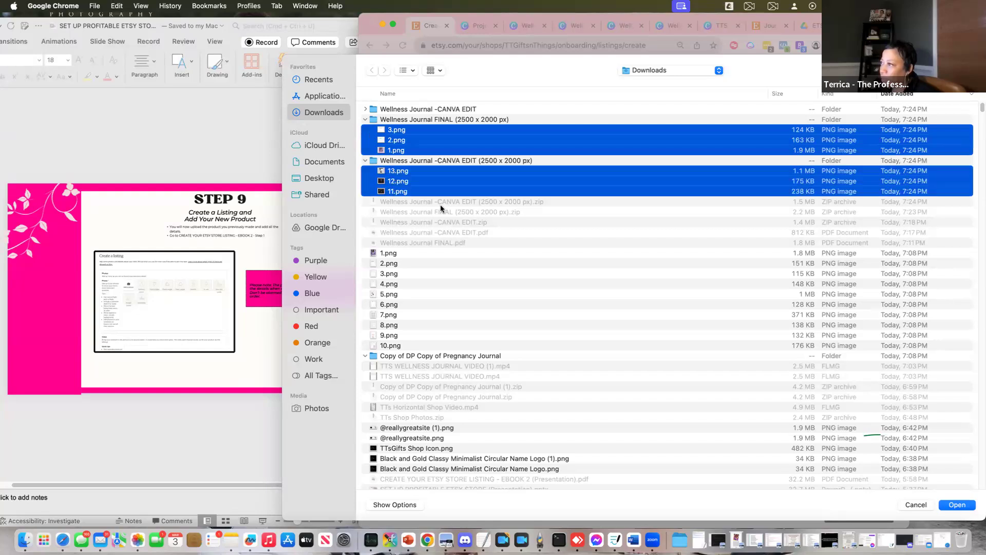
{"action": "left_click", "coordinate": [956, 504]}
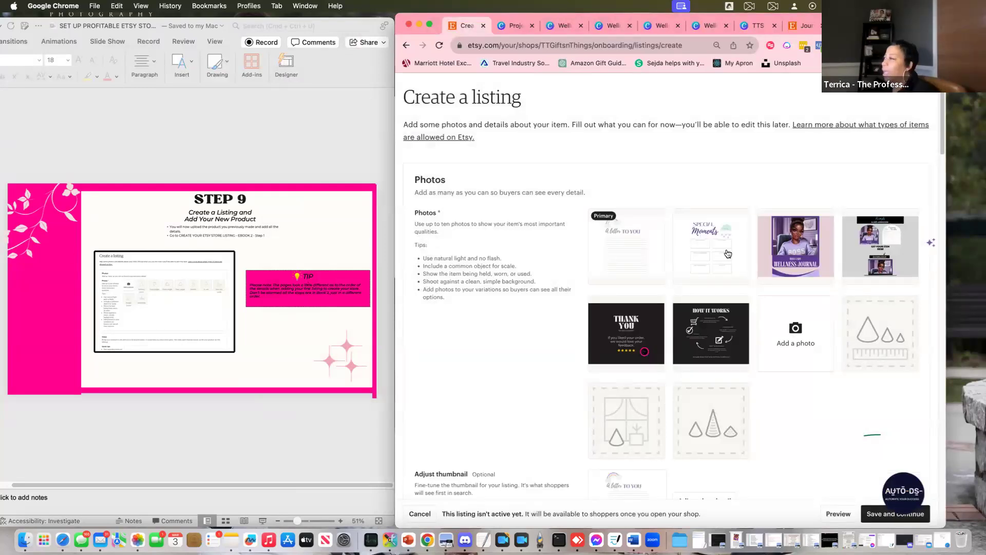
Shift the thumbnail down and zoom it in on the A letter TO YOU heading, then save
{"action": "scroll", "coordinate": [775, 395], "scroll_direction": "down", "scroll_amount": 3}
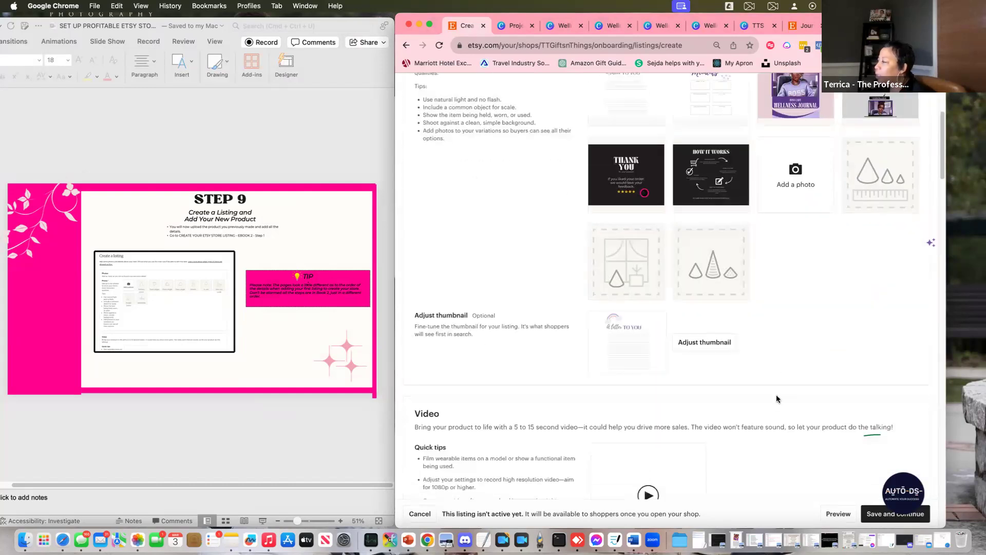
{"action": "scroll", "coordinate": [658, 267], "scroll_direction": "down", "scroll_amount": 3}
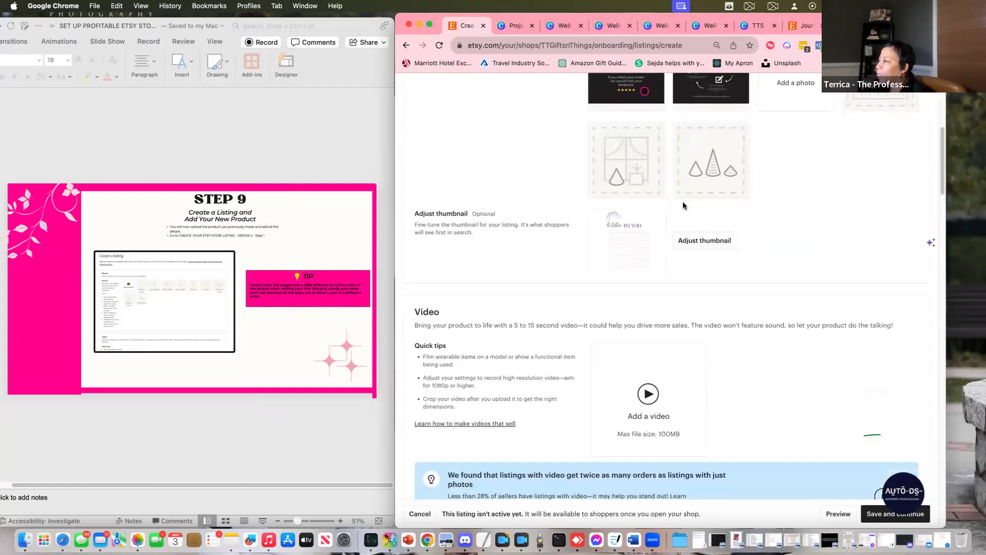
{"action": "left_click", "coordinate": [704, 240]}
{"action": "left_click_drag", "start_coordinate": [655, 220], "coordinate": [673, 250]}
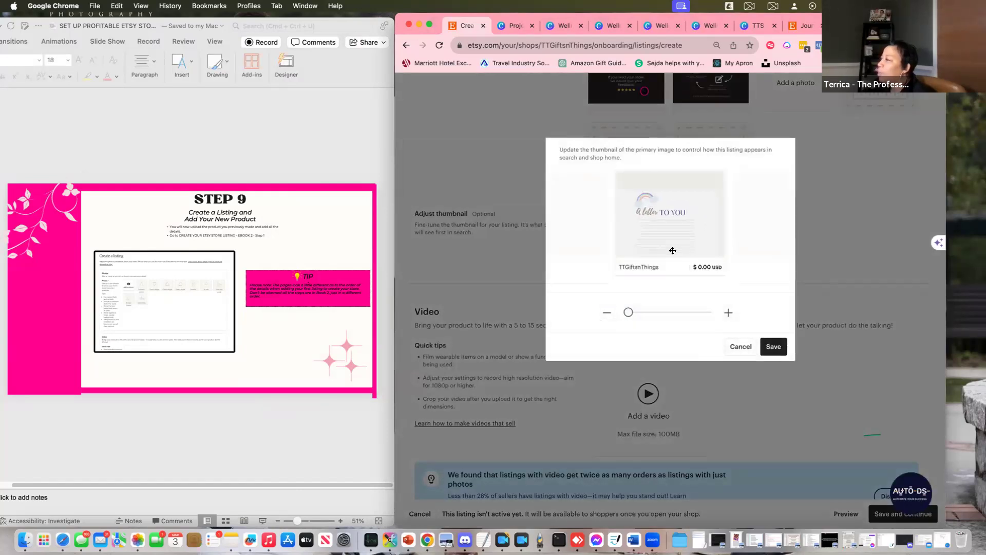
{"action": "mouse_move", "coordinate": [629, 313]}
{"action": "left_mouse_down"}
{"action": "mouse_move", "coordinate": [666, 314]}
{"action": "mouse_move", "coordinate": [606, 317]}
{"action": "mouse_move", "coordinate": [693, 320]}
{"action": "mouse_move", "coordinate": [628, 318]}
{"action": "left_mouse_up"}
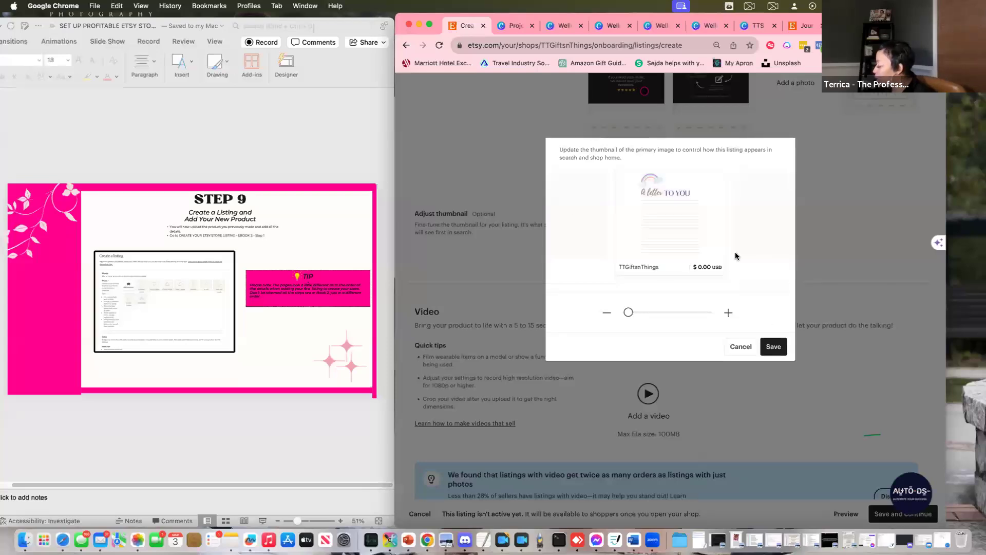
{"action": "left_click", "coordinate": [775, 347]}
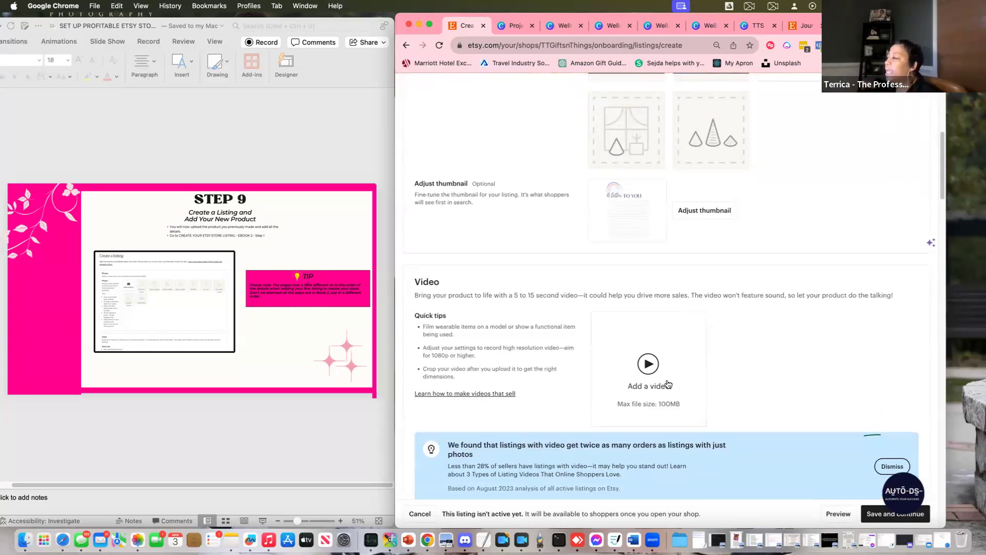
Upload TTS WELLNESS JOURNAL VIDEO (1).mp4 from Downloads as the listing video
{"action": "left_click", "coordinate": [653, 371]}
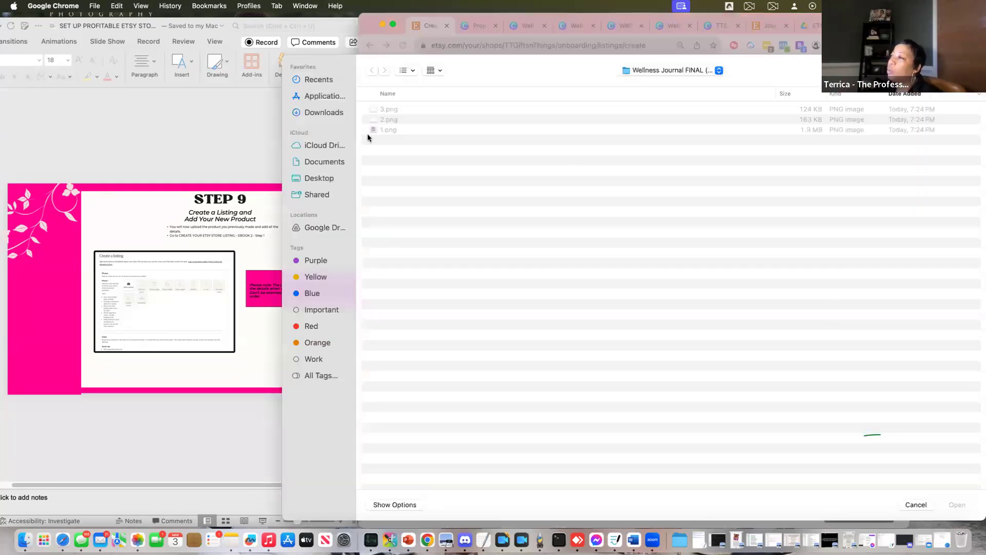
{"action": "left_click", "coordinate": [315, 114]}
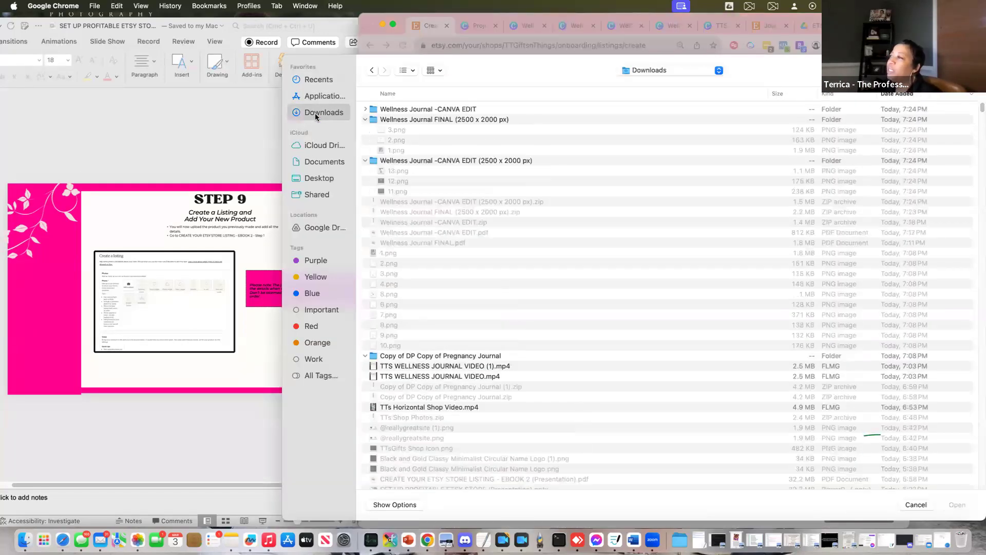
{"action": "left_click", "coordinate": [365, 110]}
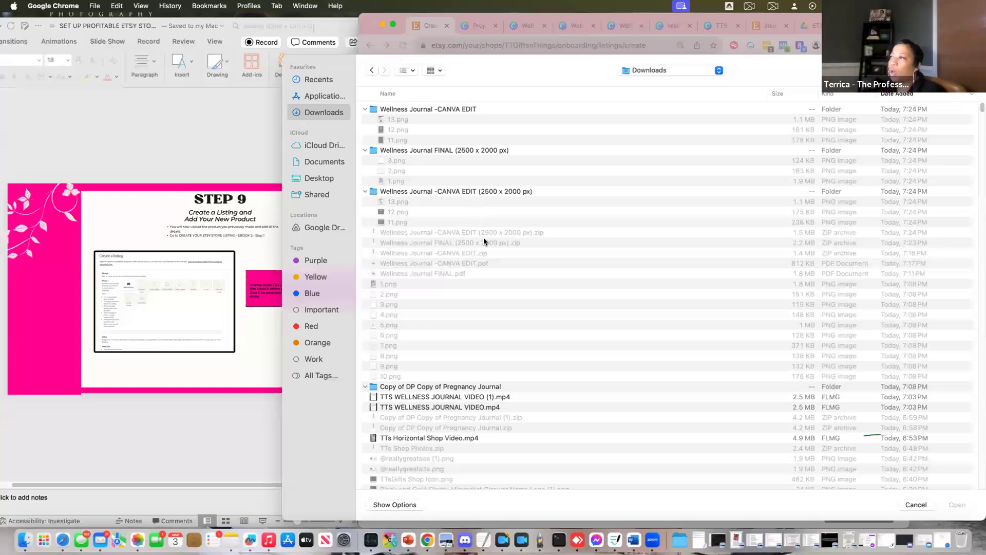
{"action": "left_click", "coordinate": [366, 110]}
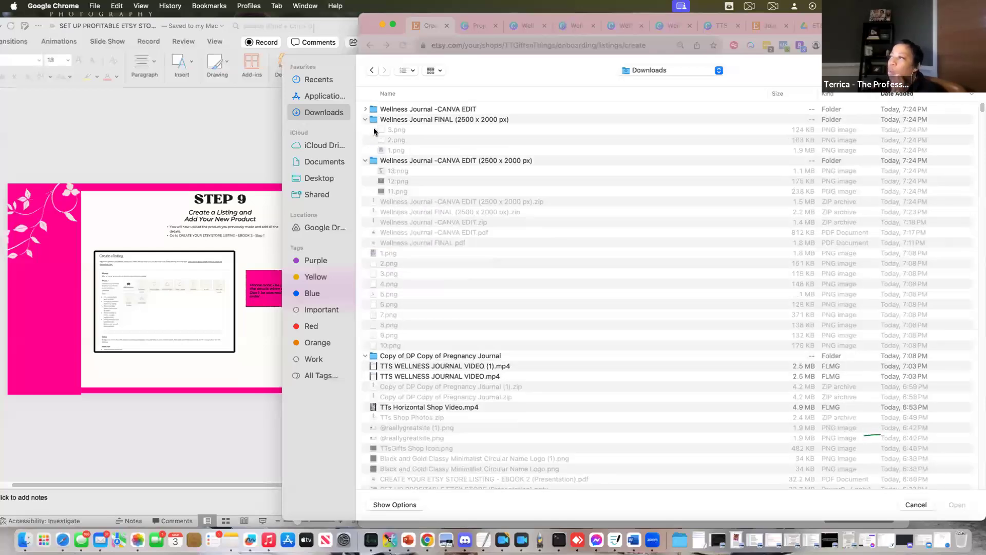
{"action": "left_click", "coordinate": [366, 120]}
{"action": "left_click", "coordinate": [366, 130]}
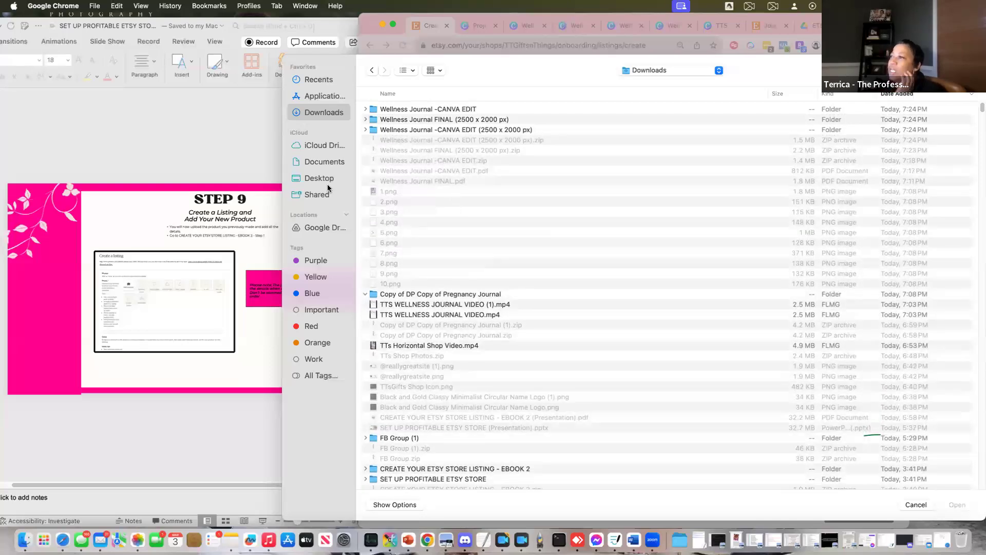
{"action": "left_click", "coordinate": [410, 305]}
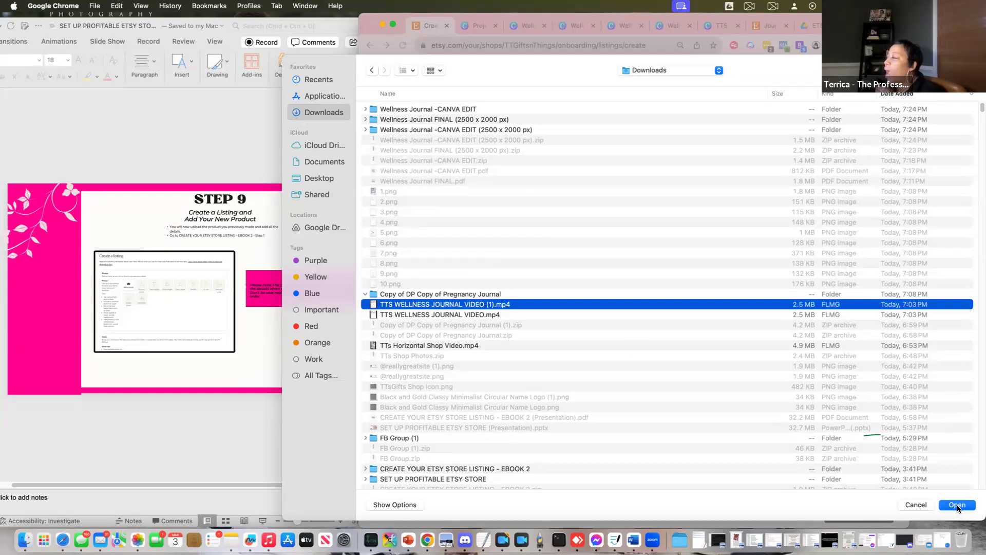
{"action": "left_click", "coordinate": [958, 506]}
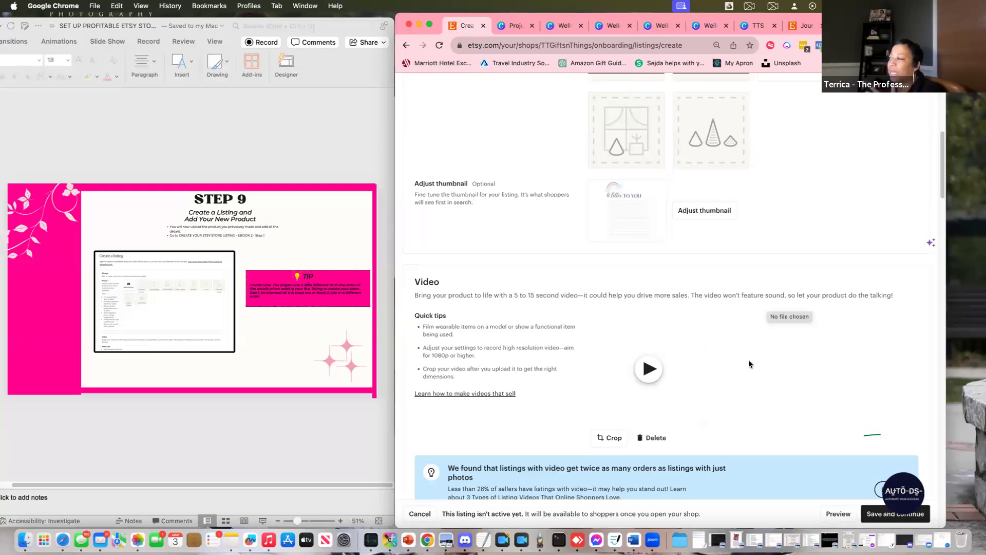
Play the uploaded journal video preview, then scroll down toward Listing details
{"action": "scroll", "coordinate": [749, 362], "scroll_direction": "down", "scroll_amount": 5}
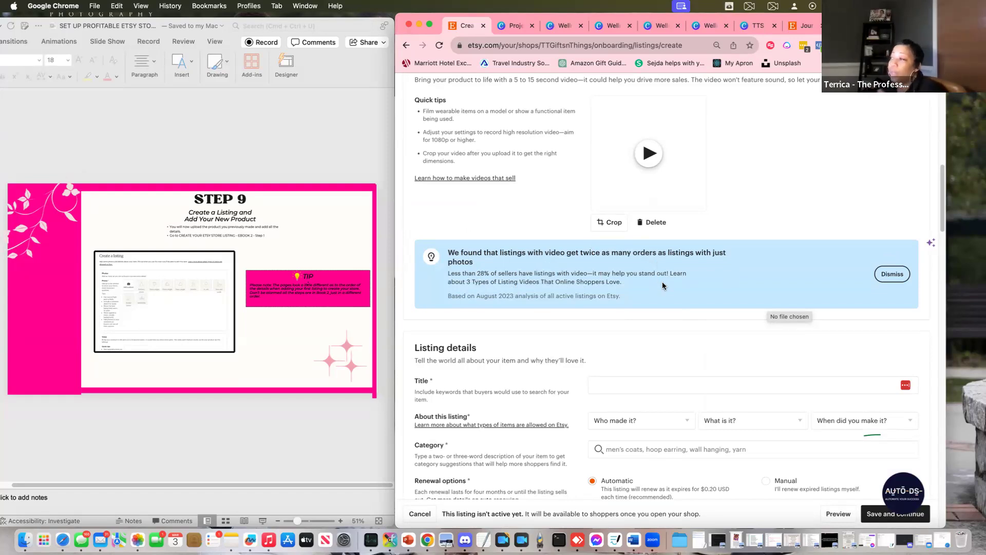
{"action": "scroll", "coordinate": [663, 296], "scroll_direction": "down", "scroll_amount": 2}
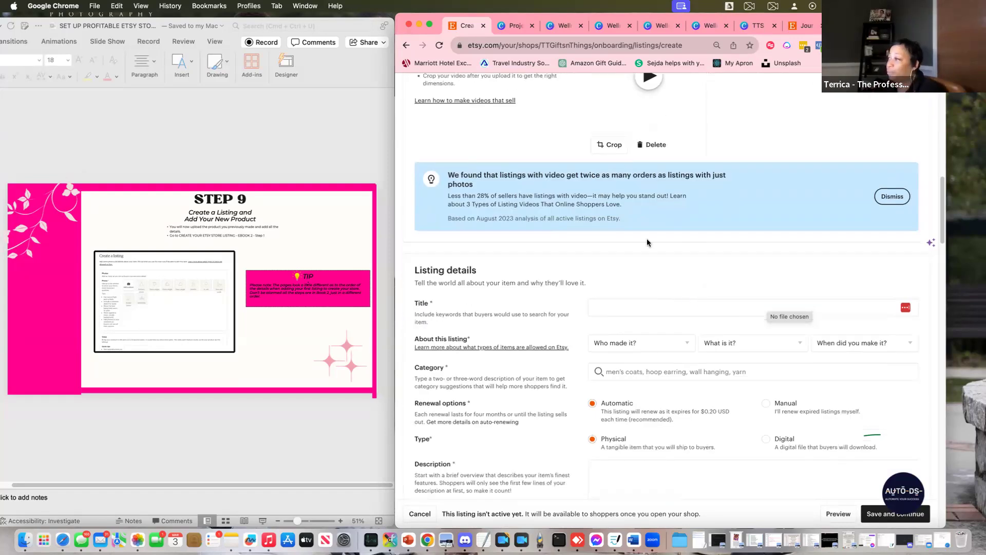
{"action": "scroll", "coordinate": [618, 201], "scroll_direction": "up", "scroll_amount": 5}
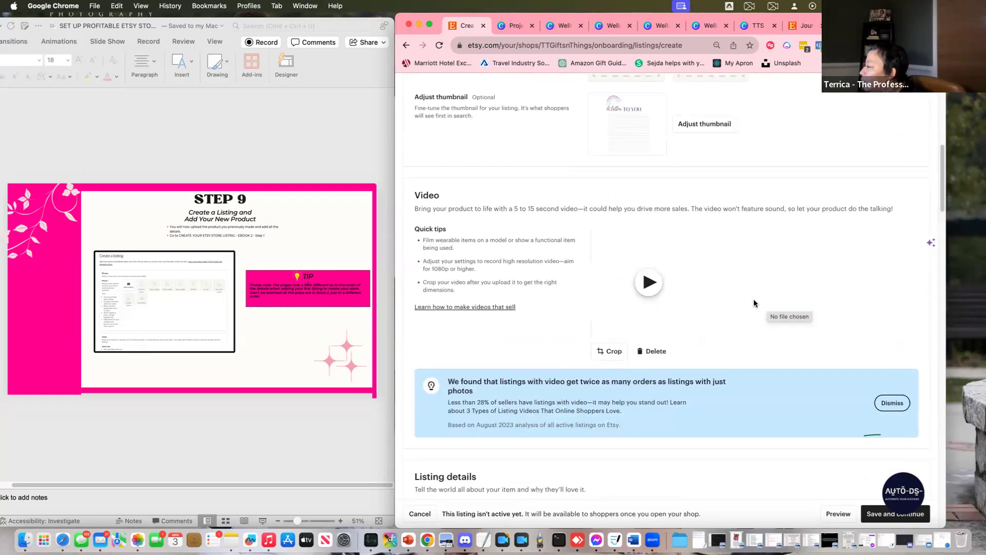
{"action": "left_click", "coordinate": [650, 283]}
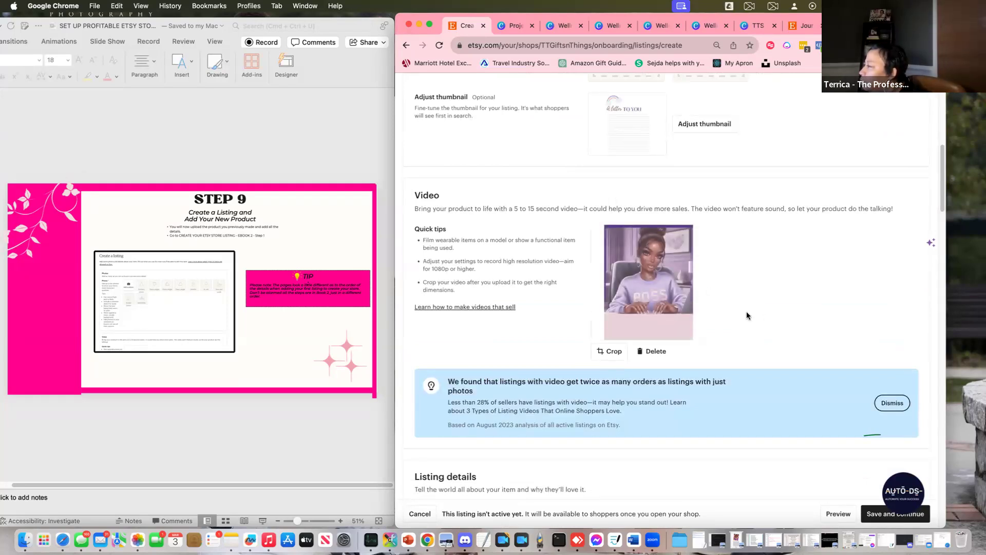
{"action": "scroll", "coordinate": [835, 323], "scroll_direction": "down", "scroll_amount": 3}
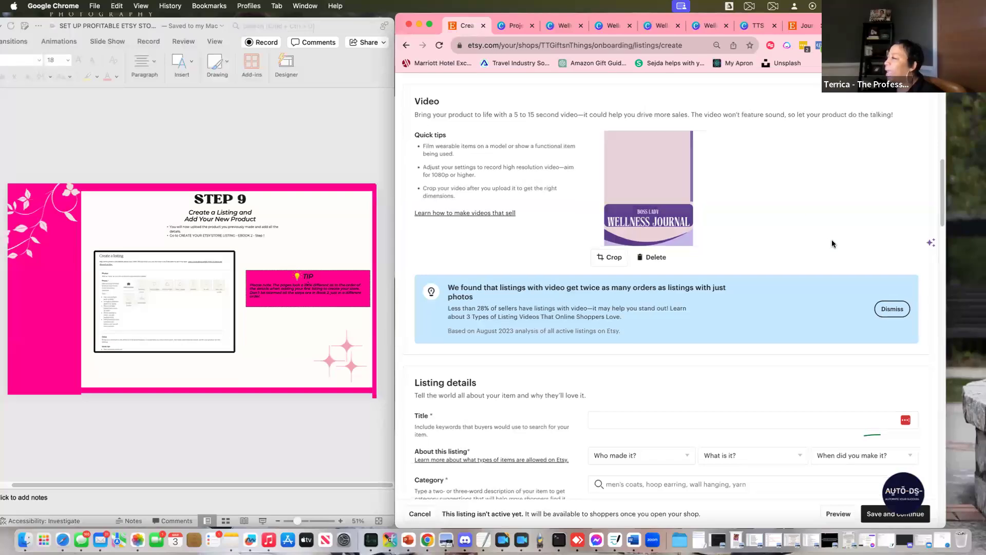
{"action": "scroll", "coordinate": [836, 245], "scroll_direction": "down", "scroll_amount": 2}
{"action": "scroll", "coordinate": [839, 248], "scroll_direction": "up", "scroll_amount": 4}
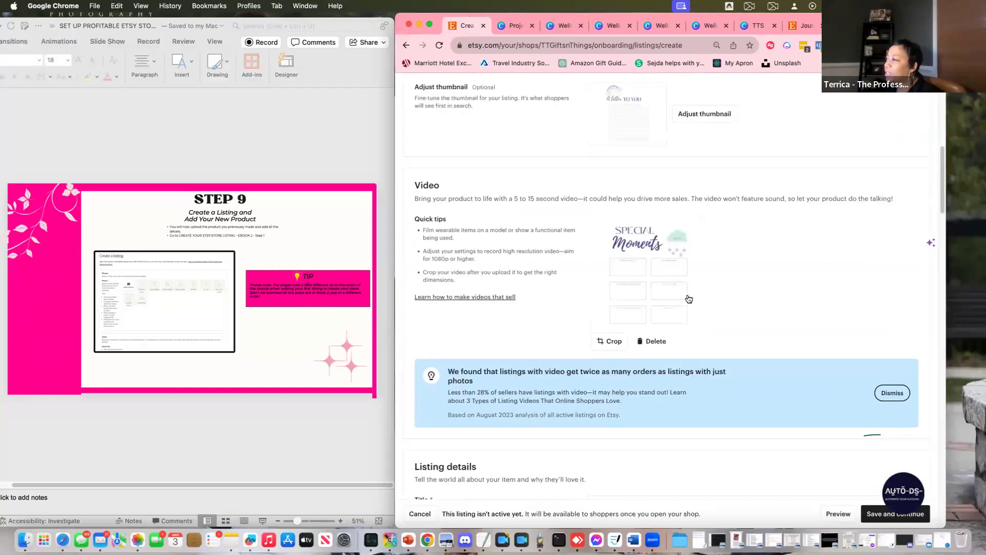
{"action": "scroll", "coordinate": [833, 304], "scroll_direction": "down", "scroll_amount": 1}
{"action": "scroll", "coordinate": [832, 304], "scroll_direction": "down", "scroll_amount": 5}
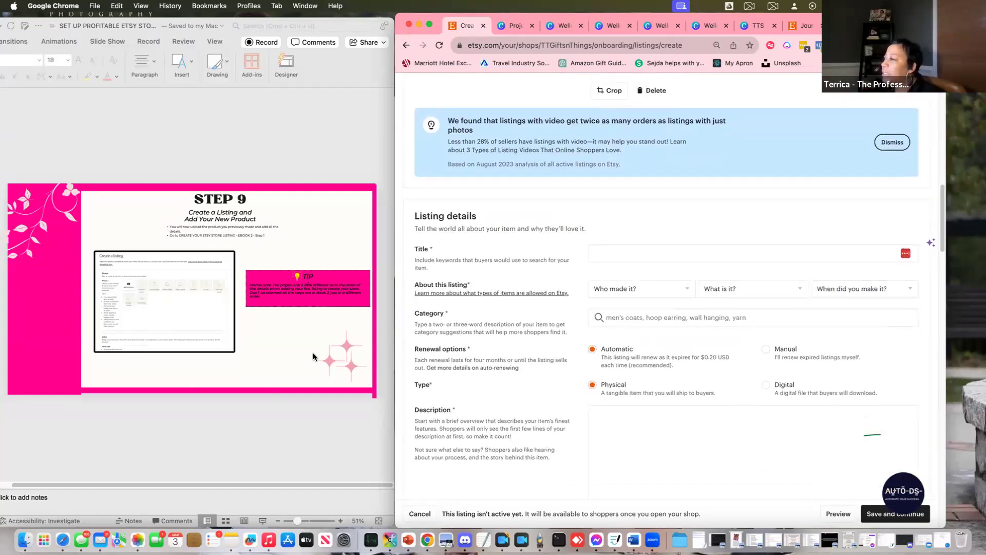
Switch to PowerPoint and check where the presentation file is saved
{"action": "left_click", "coordinate": [335, 27]}
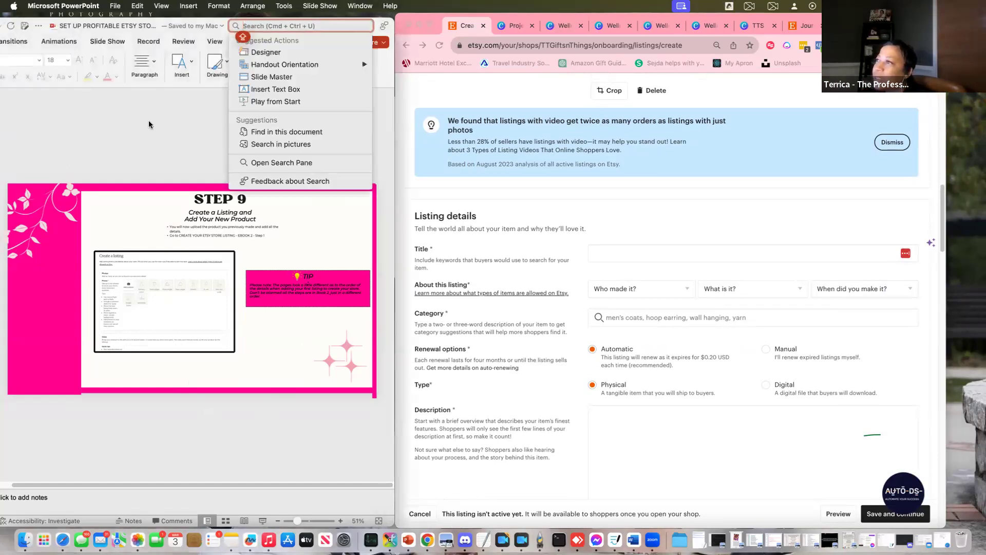
{"action": "left_click", "coordinate": [178, 127]}
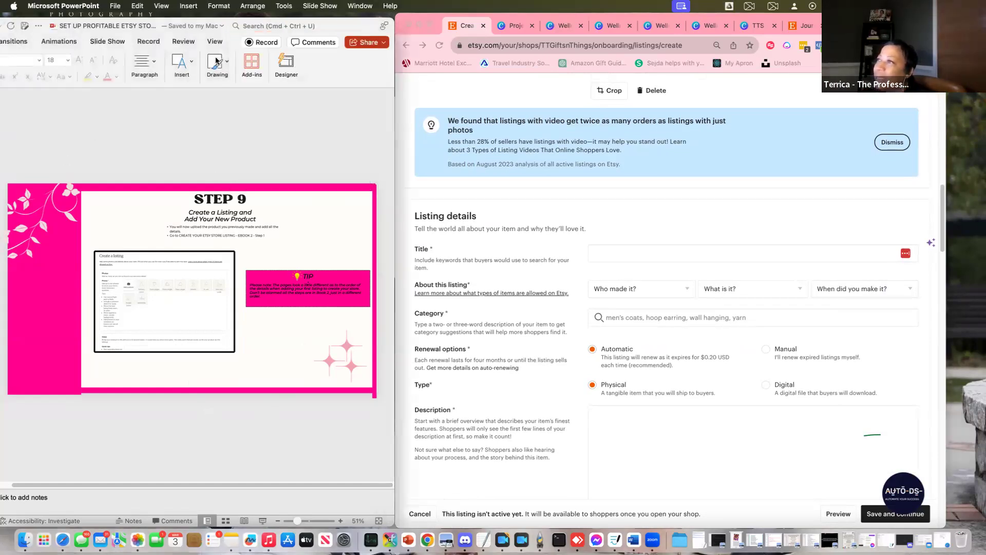
{"action": "left_click", "coordinate": [216, 24]}
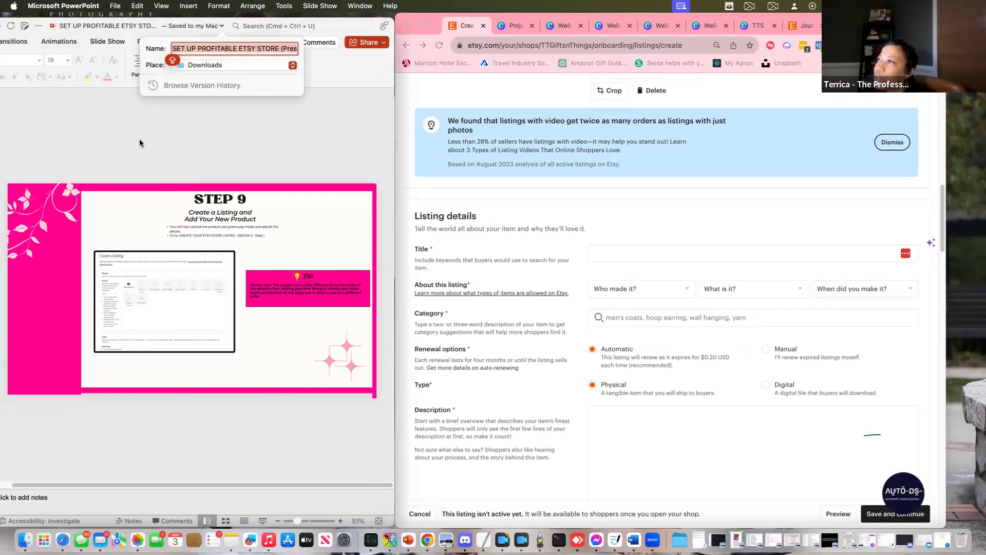
{"action": "left_click", "coordinate": [342, 110]}
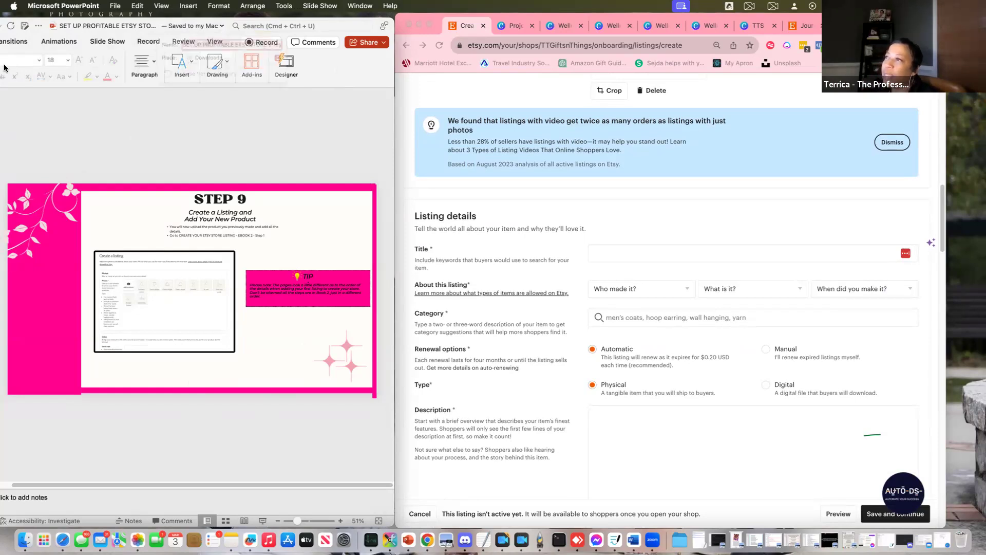
{"action": "left_click", "coordinate": [216, 26]}
{"action": "left_click", "coordinate": [390, 173]}
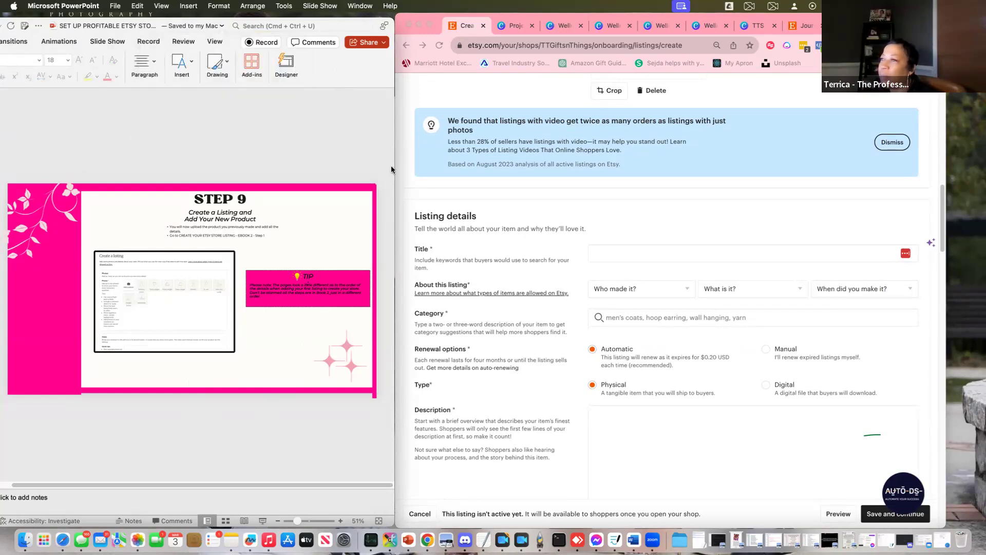
Resize and shift the PowerPoint window left, scroll to the STEP 2 slide, and bring Etsy forward
{"action": "left_click_drag", "start_coordinate": [393, 166], "coordinate": [466, 170]}
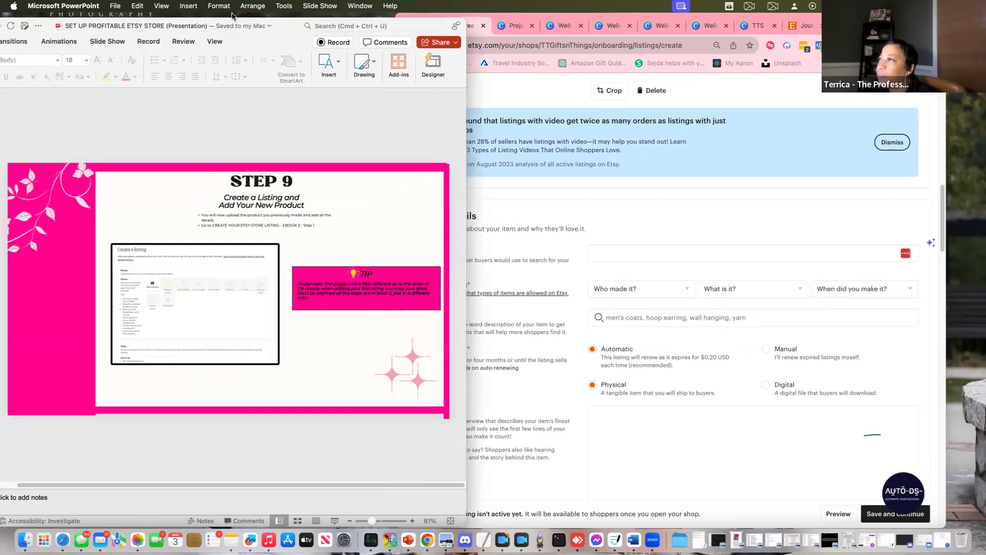
{"action": "double_click", "coordinate": [285, 25]}
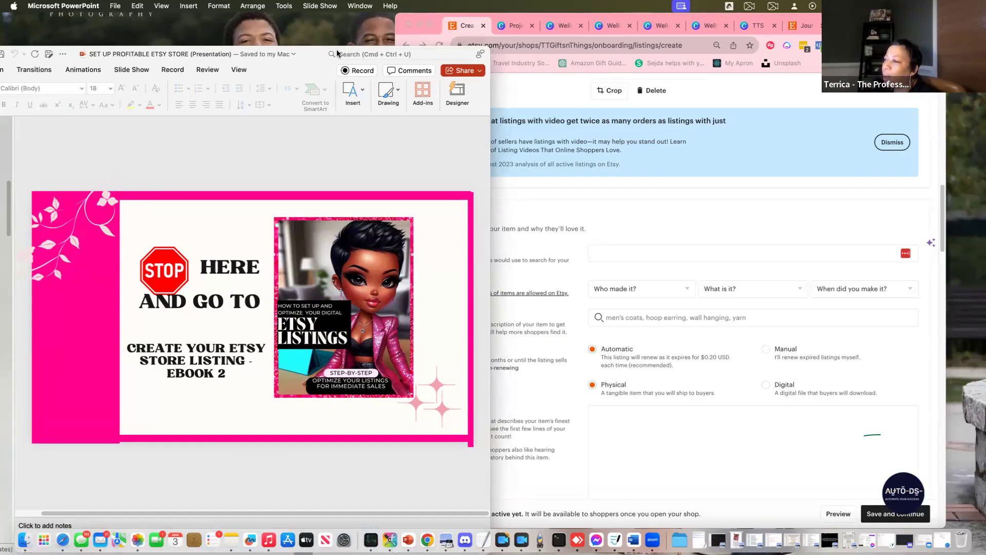
{"action": "left_click_drag", "start_coordinate": [304, 48], "coordinate": [257, 40]}
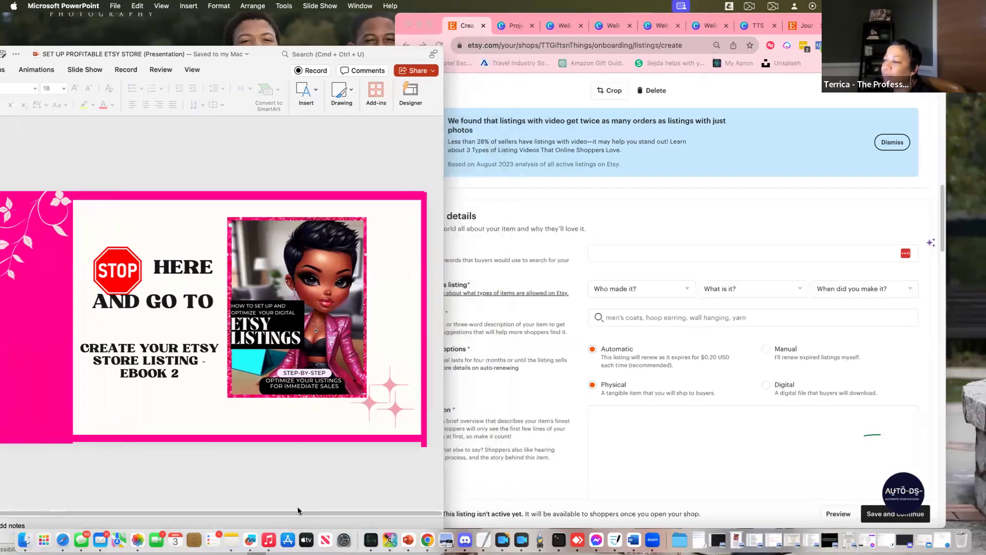
{"action": "scroll", "coordinate": [282, 466], "scroll_direction": "down", "scroll_amount": 2}
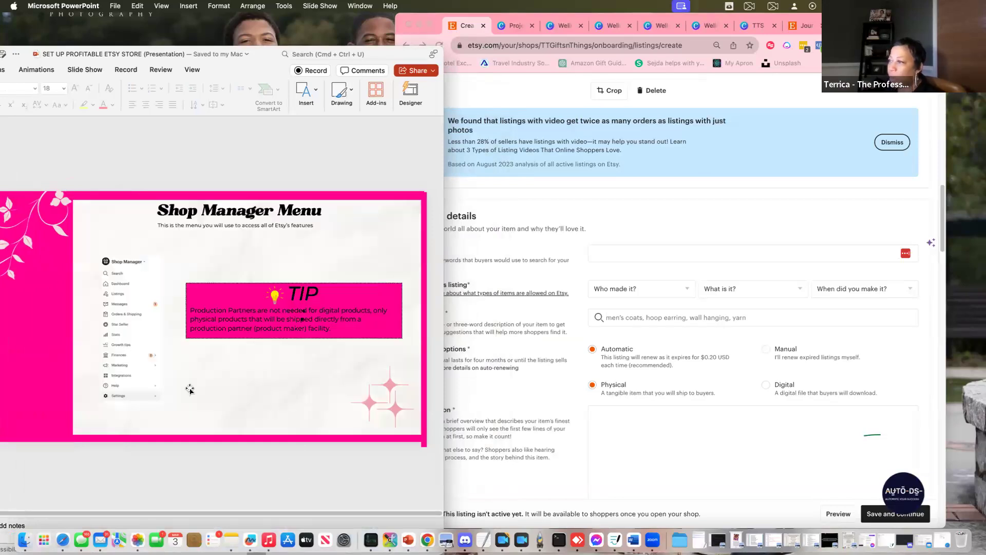
{"action": "scroll", "coordinate": [245, 460], "scroll_direction": "down", "scroll_amount": 2}
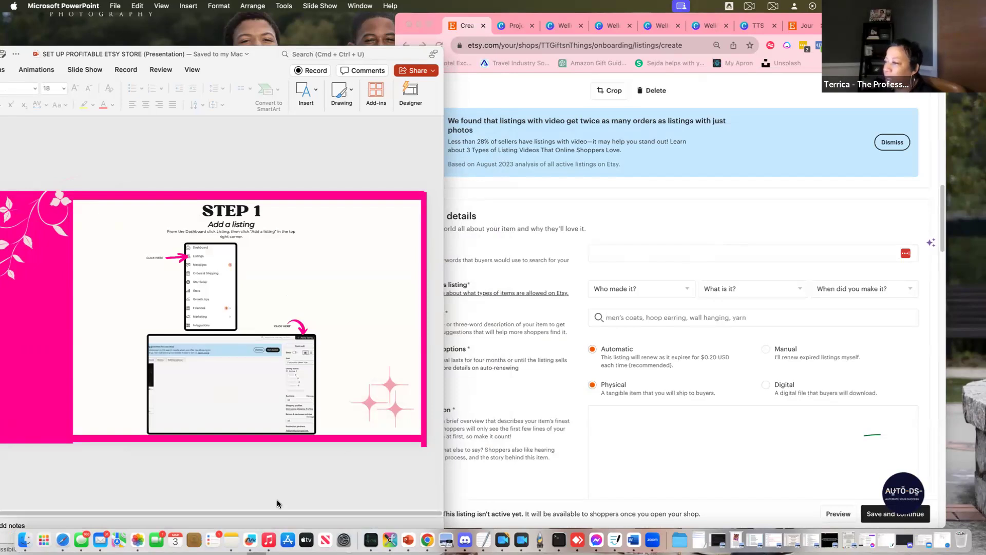
{"action": "scroll", "coordinate": [280, 494], "scroll_direction": "down", "scroll_amount": 2}
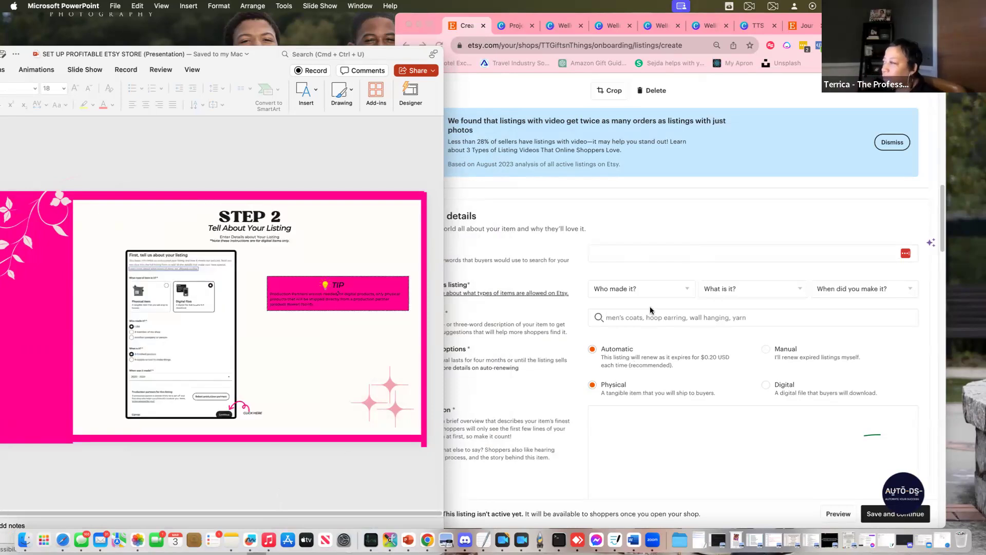
{"action": "left_click", "coordinate": [636, 215]}
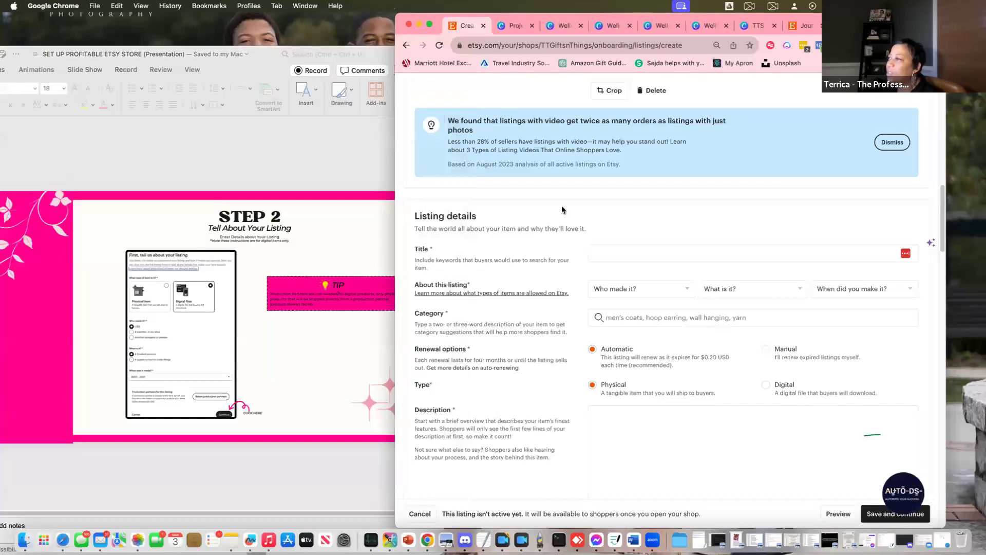
Search Etsy for WELLNESS journal and browse the results for title ideas
{"action": "left_click", "coordinate": [609, 250]}
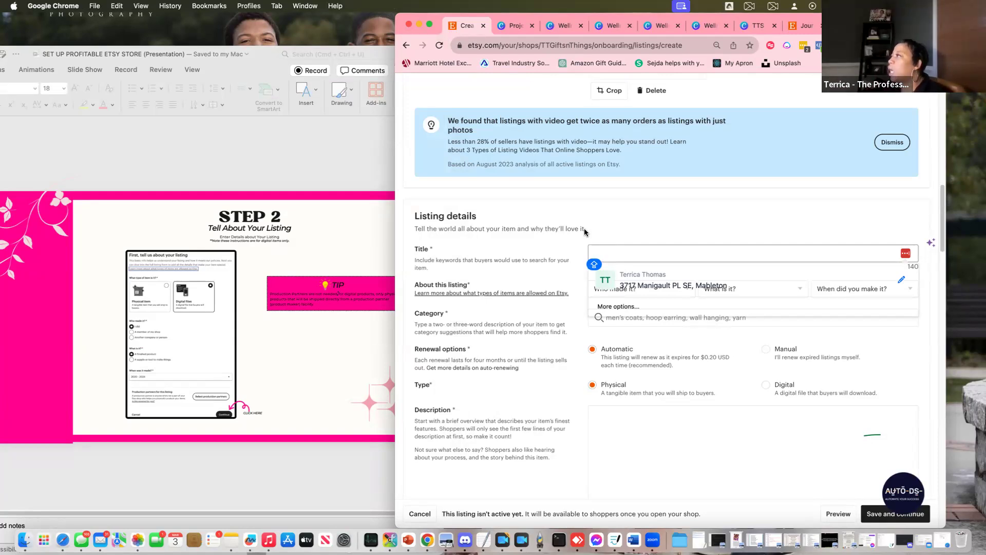
{"action": "left_click", "coordinate": [806, 25]}
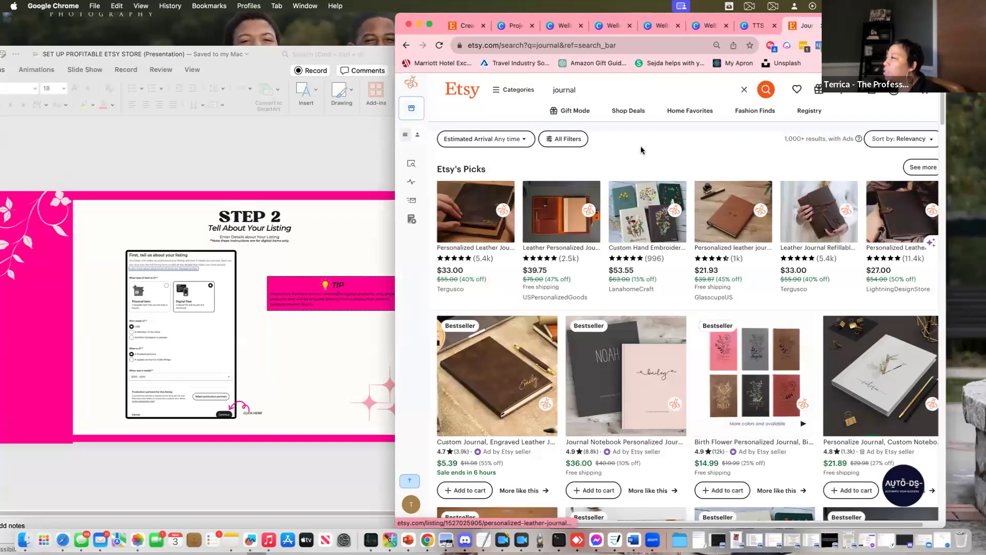
{"action": "left_click", "coordinate": [552, 92]}
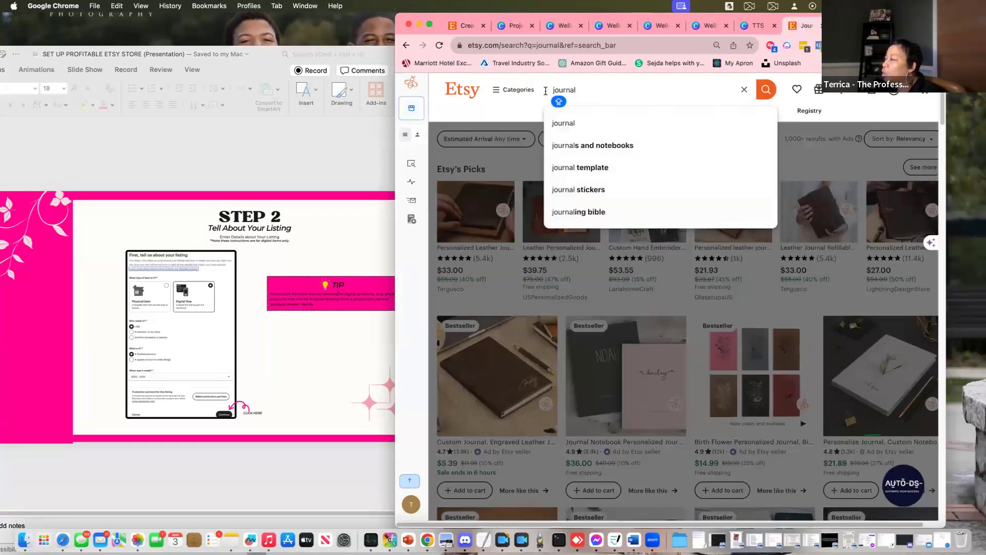
{"action": "type", "text": "WELL"}
{"action": "key", "text": "Caps_Lock"}
{"action": "type", "text": "NESS"}
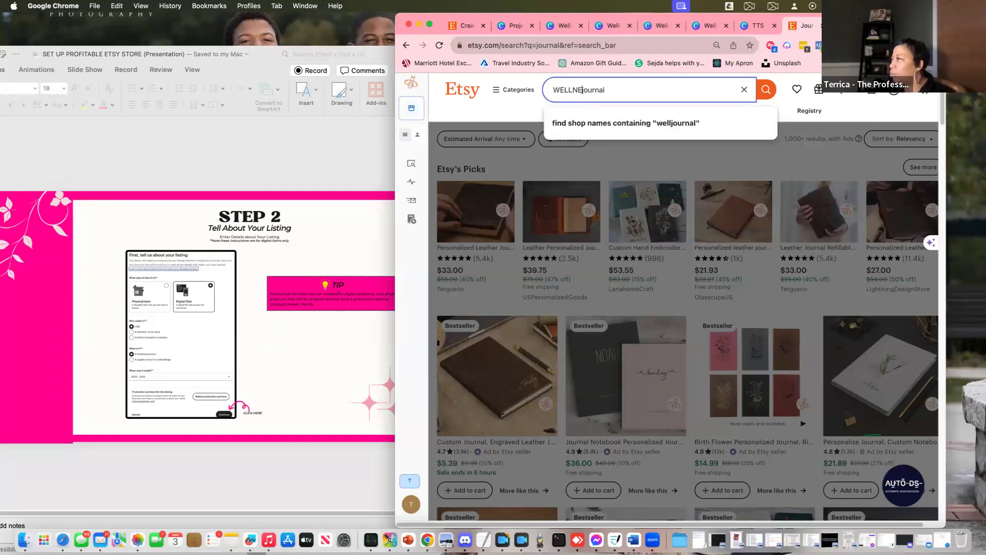
{"action": "key", "text": "Return"}
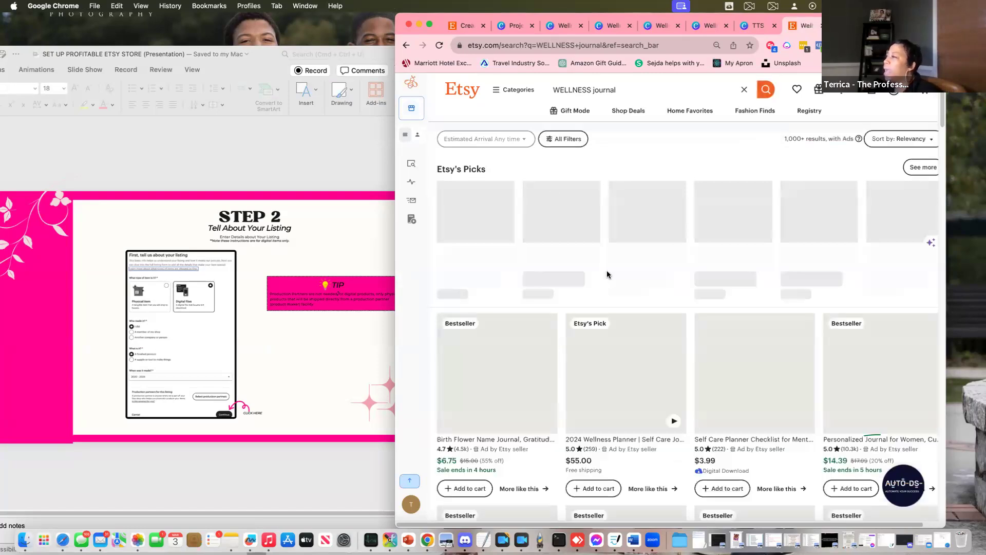
{"action": "scroll", "coordinate": [829, 380], "scroll_direction": "down", "scroll_amount": 3}
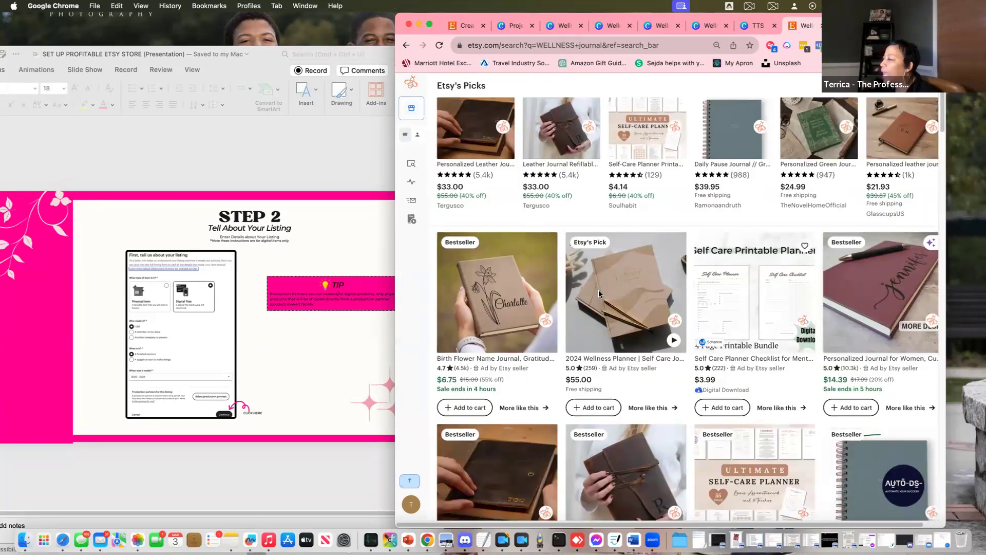
{"action": "scroll", "coordinate": [725, 324], "scroll_direction": "down", "scroll_amount": 2}
{"action": "scroll", "coordinate": [724, 324], "scroll_direction": "down", "scroll_amount": 5}
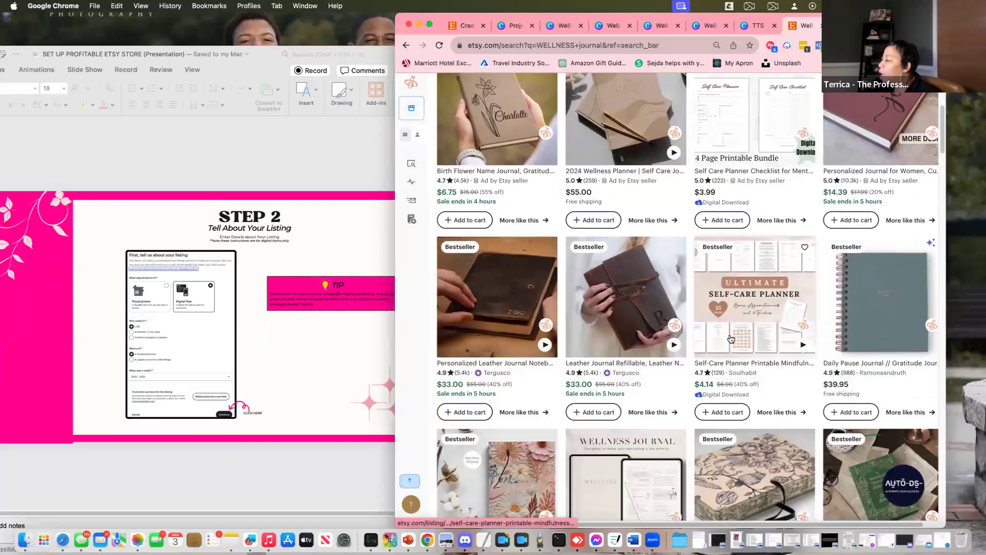
{"action": "scroll", "coordinate": [593, 105], "scroll_direction": "up", "scroll_amount": 10}
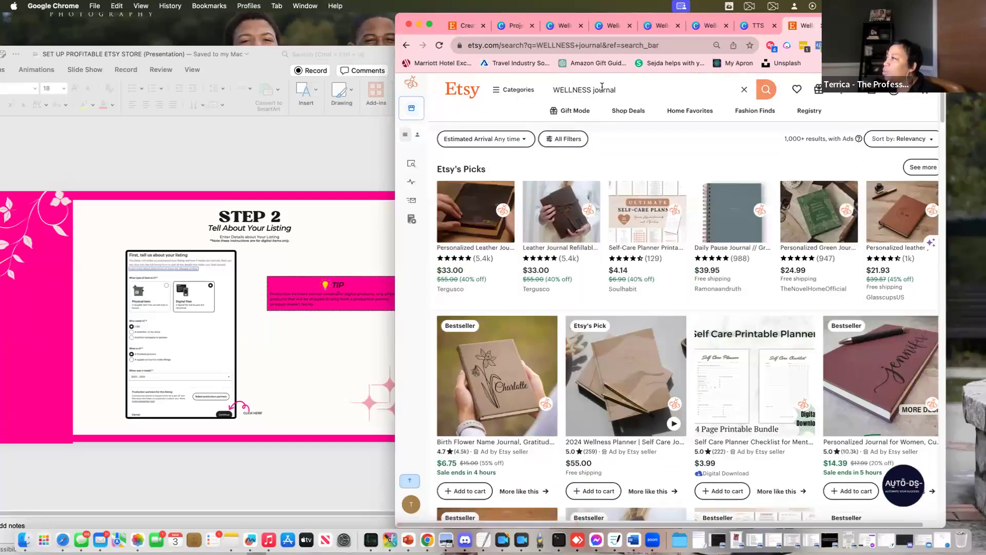
Replace the search query with DIGITAL Journal and run it
{"action": "double_click", "coordinate": [595, 91]}
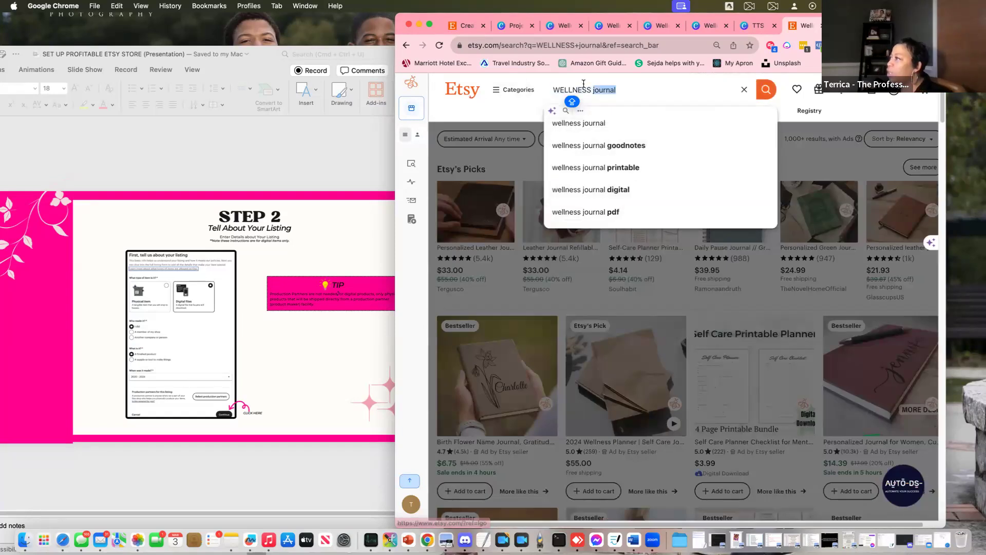
{"action": "left_click_drag", "start_coordinate": [593, 88], "coordinate": [544, 86]}
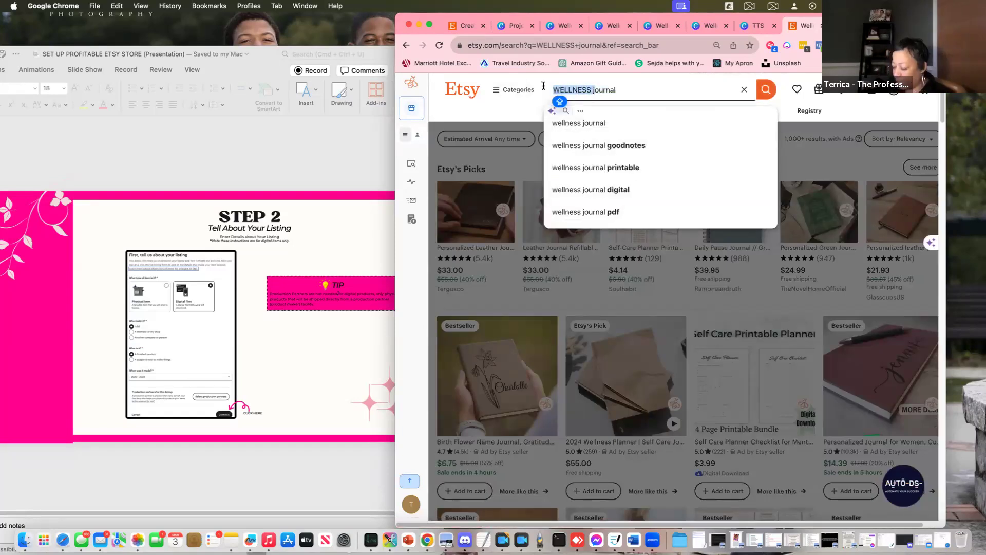
{"action": "type", "text": "DIGITAL J"}
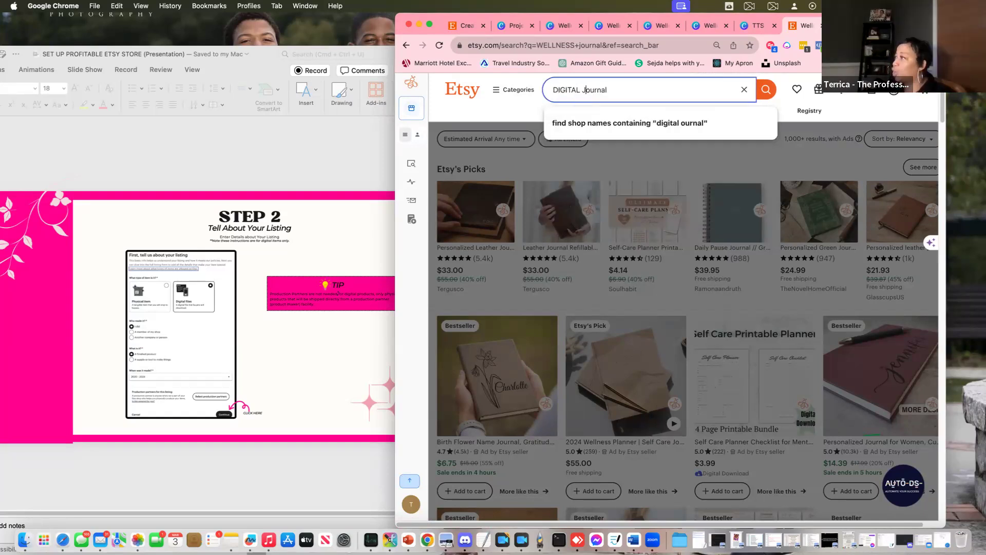
{"action": "key", "text": "Return"}
{"action": "mouse_move", "coordinate": [419, 506]}
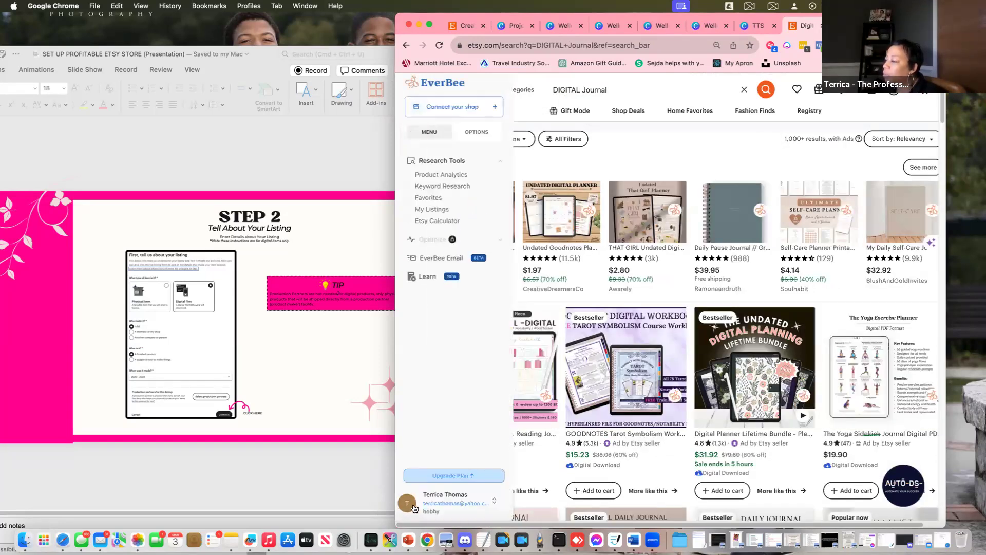
Log out of EverBee through the account row at the bottom of its sidebar
{"action": "left_click", "coordinate": [447, 499]}
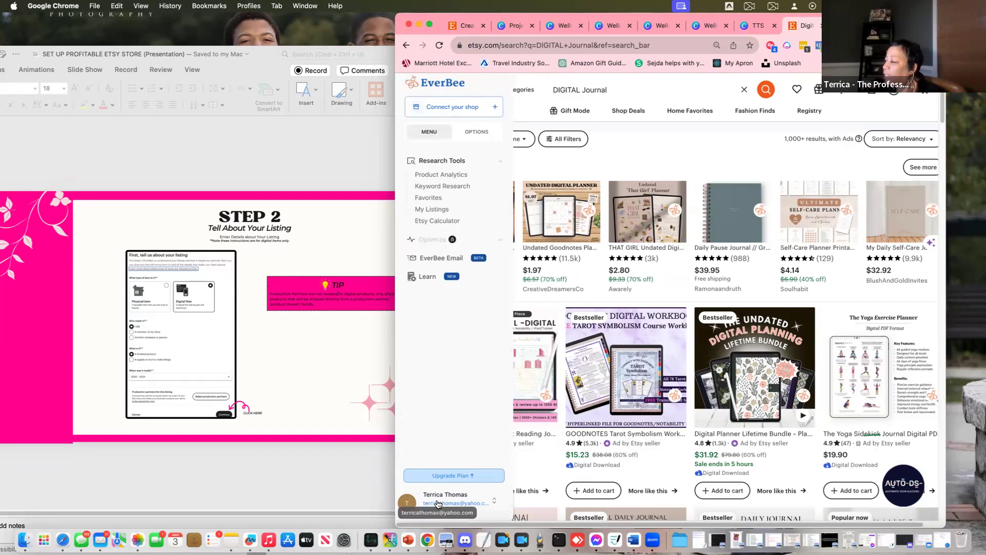
{"action": "left_click", "coordinate": [438, 503]}
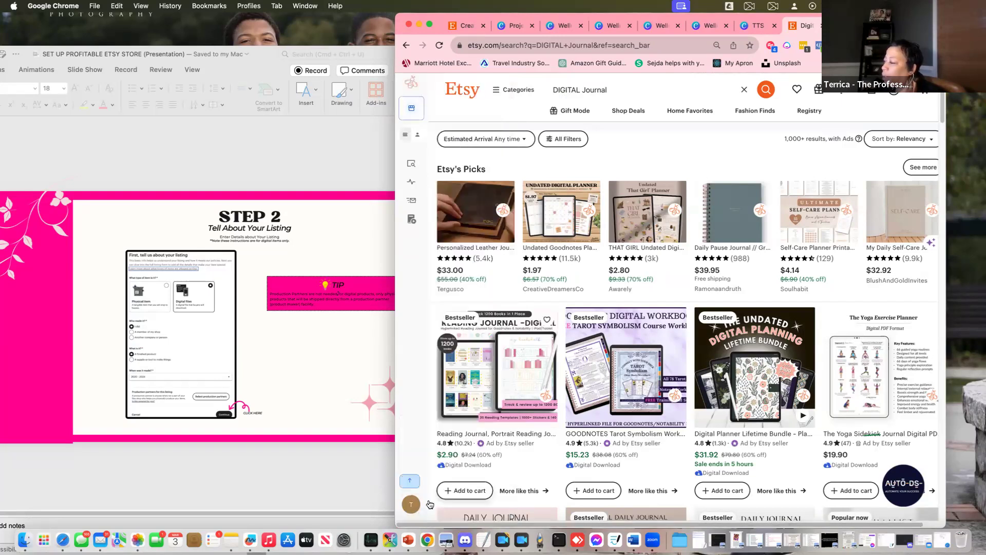
{"action": "left_click", "coordinate": [440, 506]}
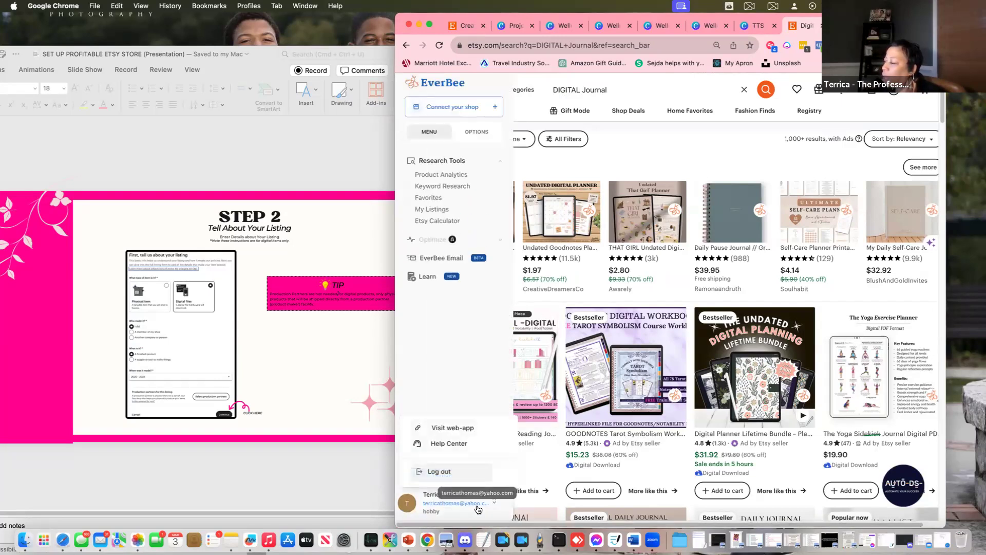
{"action": "left_click", "coordinate": [440, 471]}
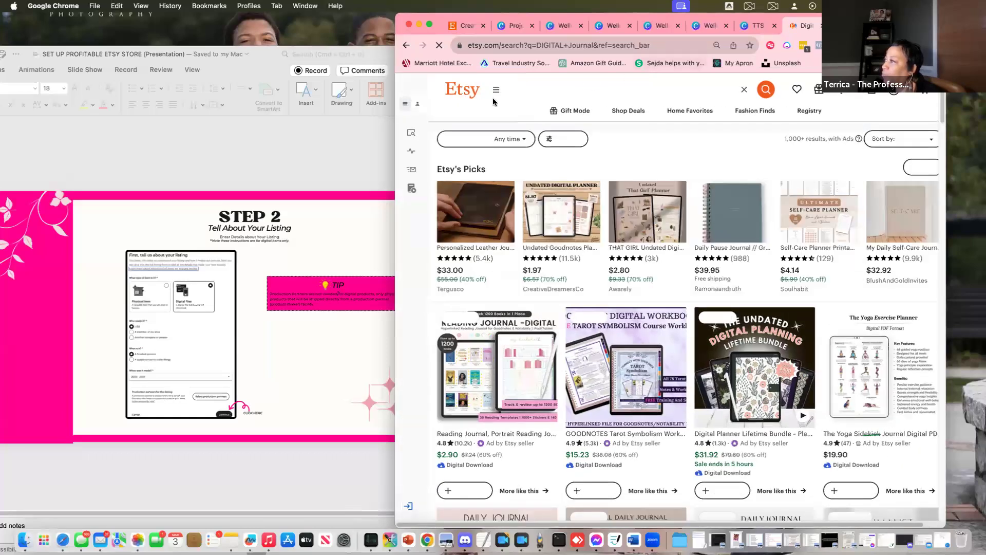
{"action": "mouse_move", "coordinate": [422, 497]}
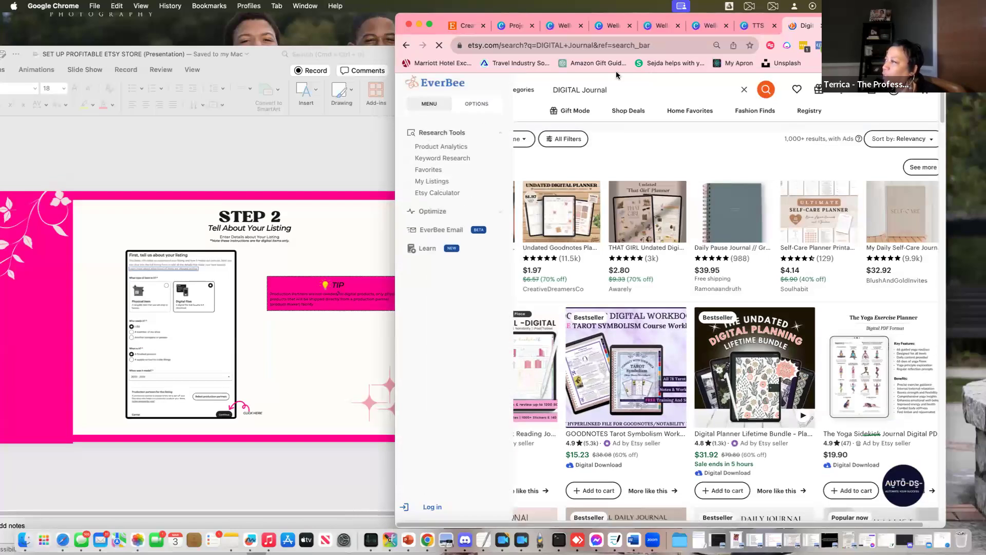
Open the EverBee login and close four unneeded browser tabs
{"action": "left_click", "coordinate": [428, 507]}
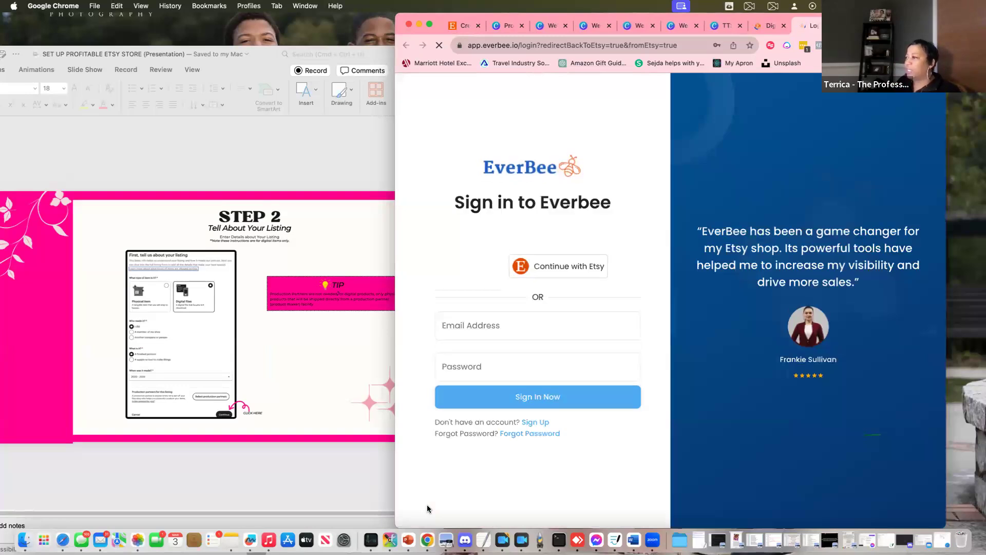
{"action": "left_click", "coordinate": [503, 325]}
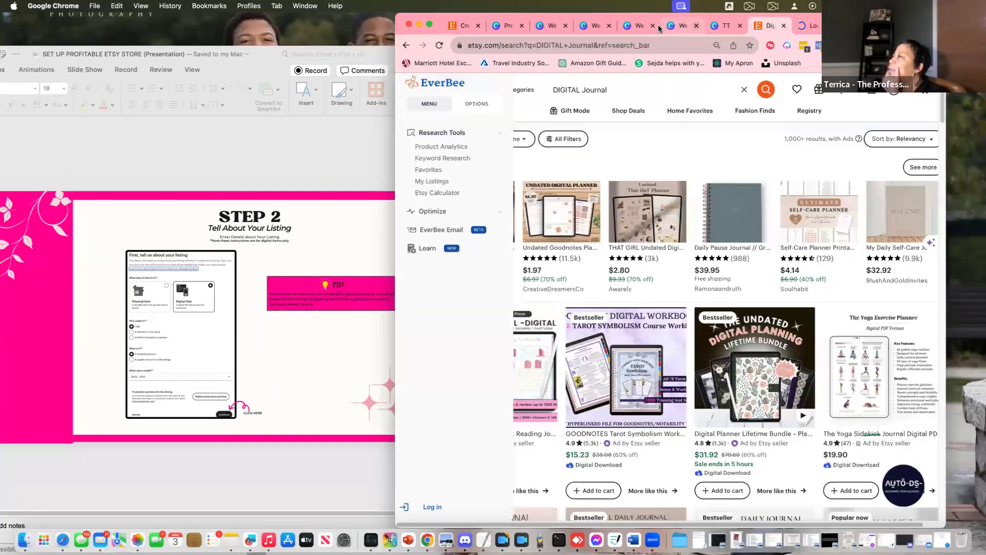
{"action": "left_click", "coordinate": [653, 26]}
{"action": "left_click", "coordinate": [653, 25]}
{"action": "left_click", "coordinate": [653, 26]}
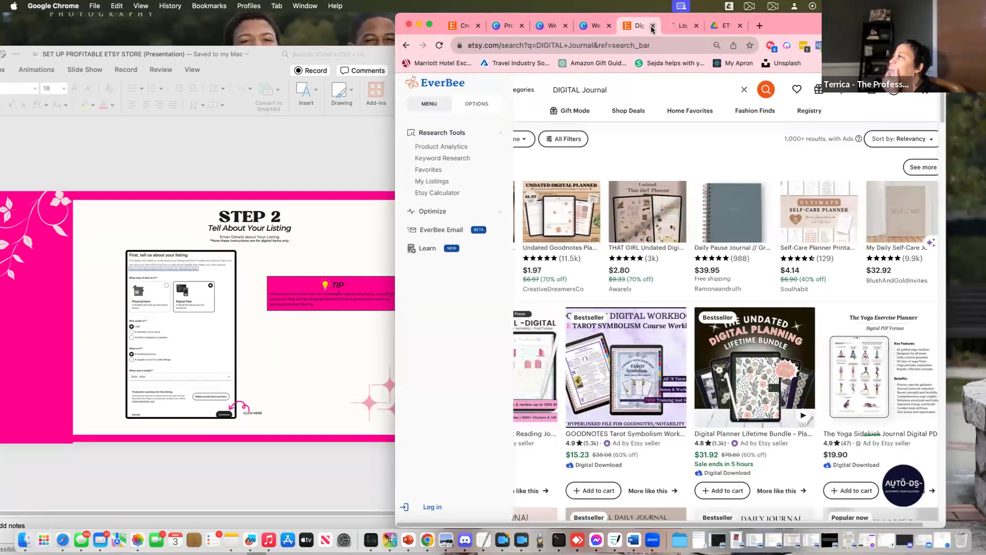
{"action": "left_click", "coordinate": [565, 25]}
{"action": "left_click", "coordinate": [565, 25]}
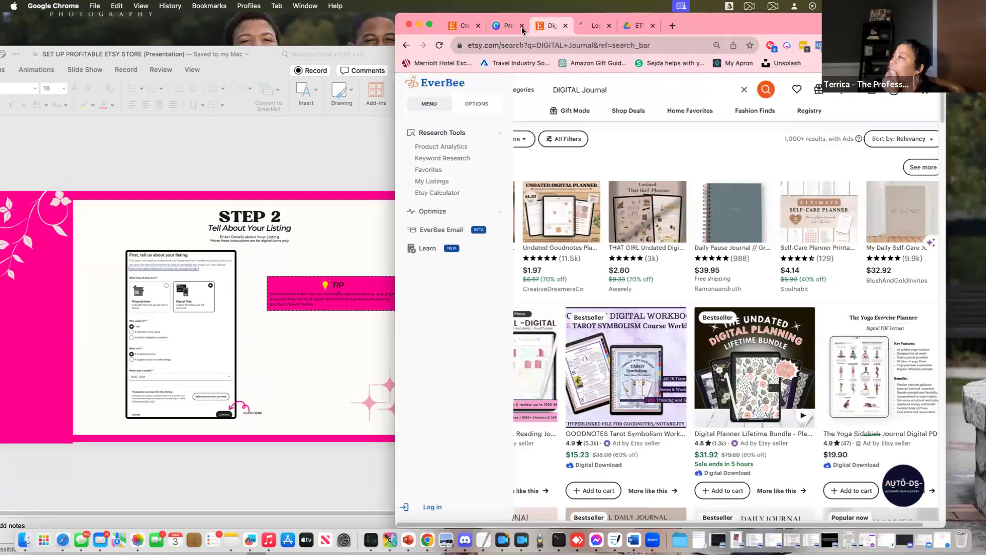
On the EverBee sign-in page, dismiss the Google prompt and continue with Etsy
{"action": "left_click", "coordinate": [584, 29]}
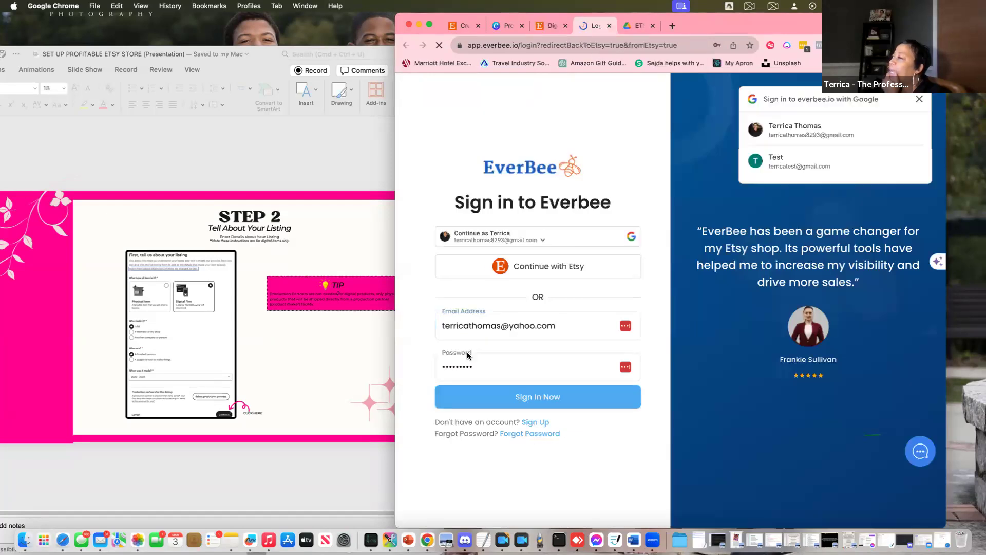
{"action": "left_click", "coordinate": [474, 336]}
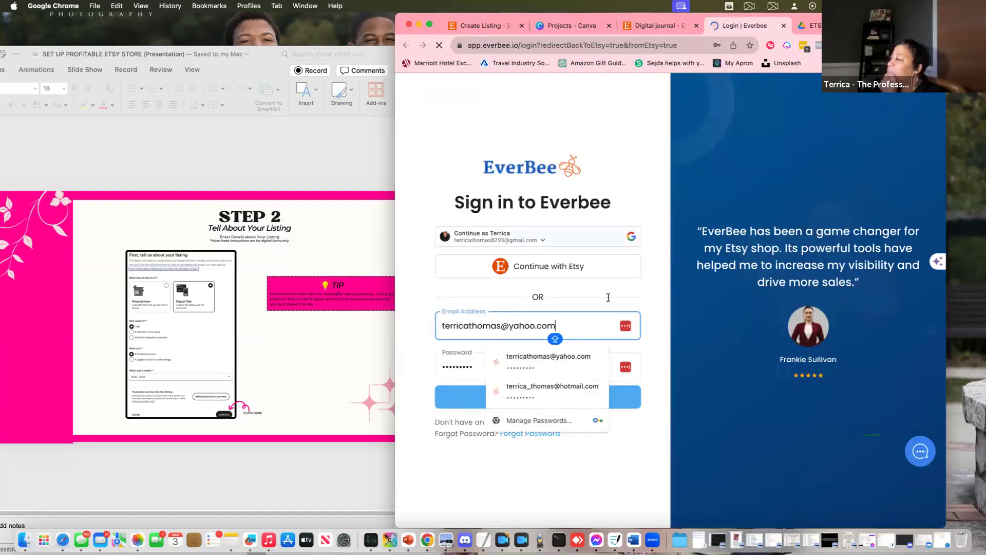
{"action": "left_click", "coordinate": [583, 265]}
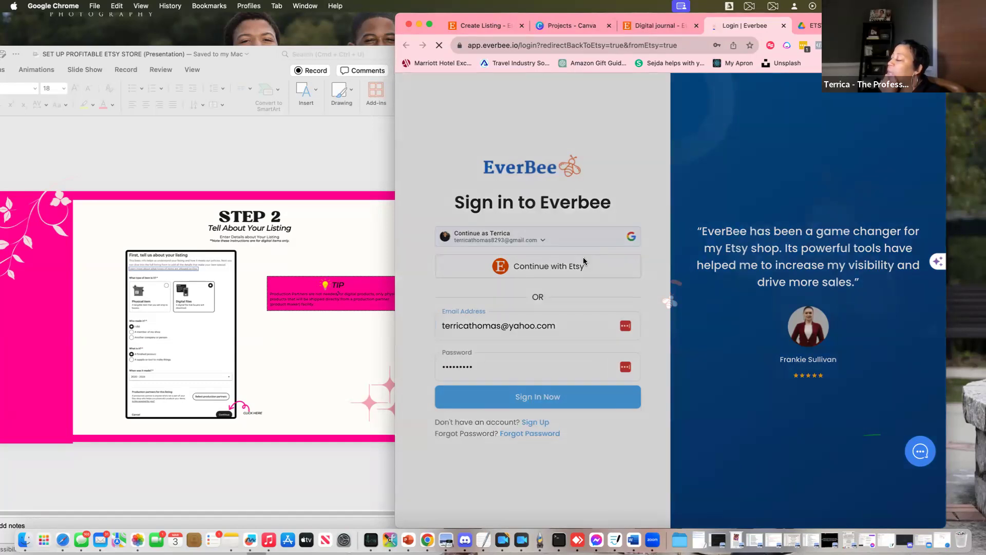
Sign in to Etsy as another account with saved credentials, then close the authorization error tab
{"action": "scroll", "coordinate": [695, 399], "scroll_direction": "down", "scroll_amount": 10}
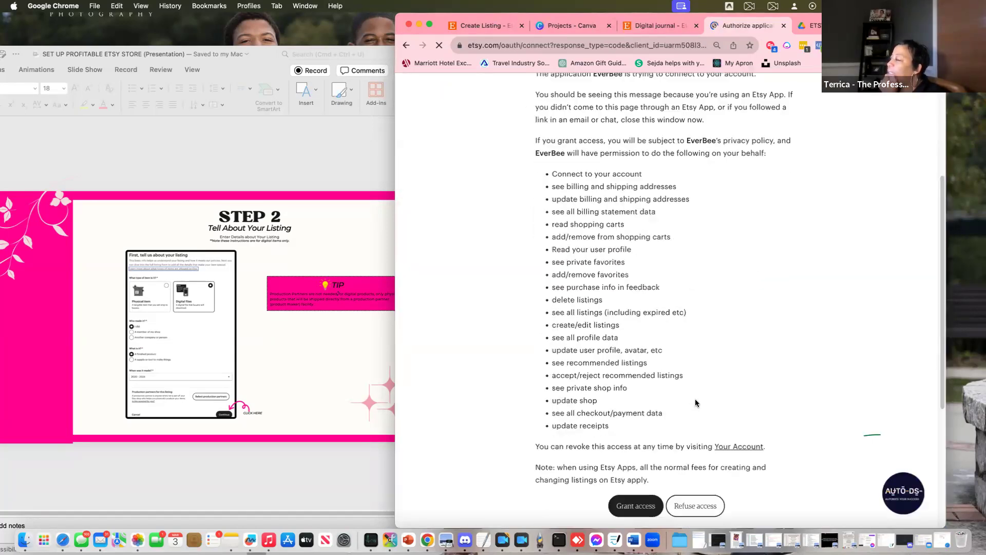
{"action": "scroll", "coordinate": [626, 179], "scroll_direction": "up", "scroll_amount": 10}
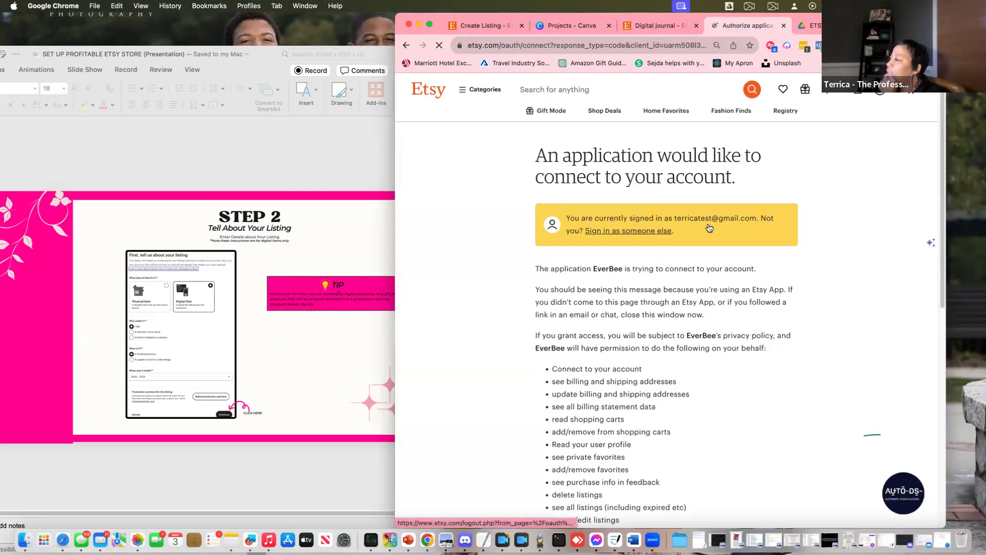
{"action": "left_click", "coordinate": [738, 238]}
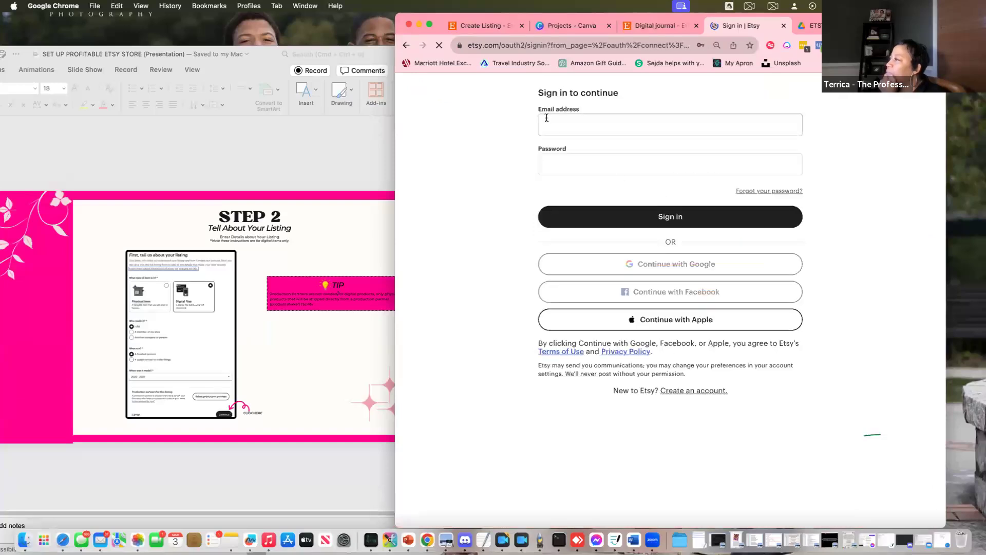
{"action": "left_click", "coordinate": [583, 131]}
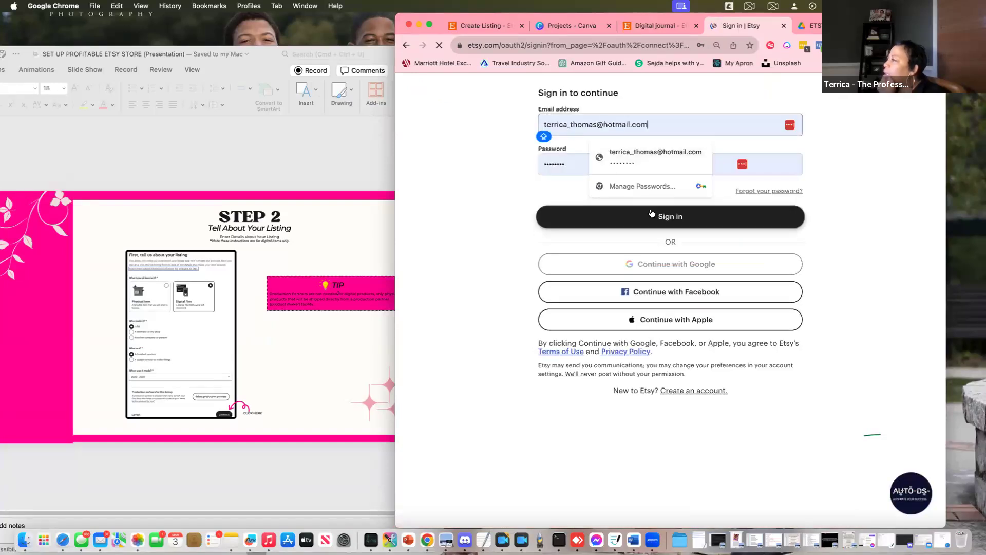
{"action": "left_click", "coordinate": [654, 216]}
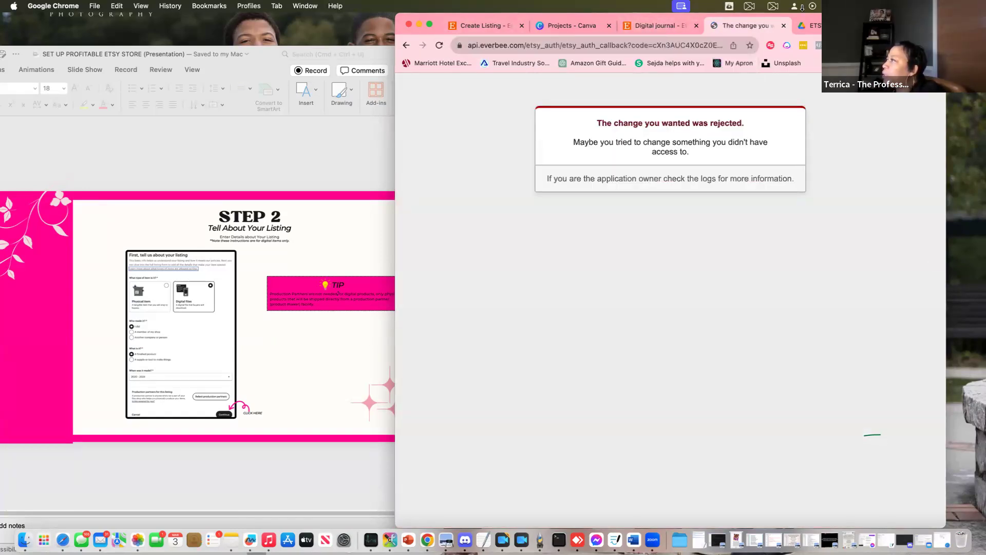
{"action": "left_click", "coordinate": [784, 26]}
Move the Etsy browser onto the main screen beside the slides and reload the Etsy home page
{"action": "left_click", "coordinate": [655, 25]}
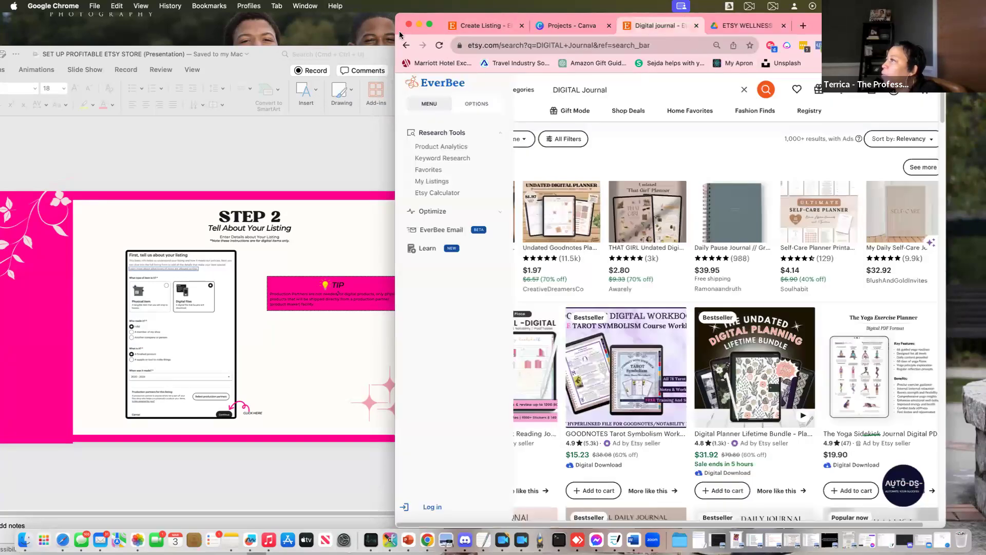
{"action": "left_click", "coordinate": [473, 27]}
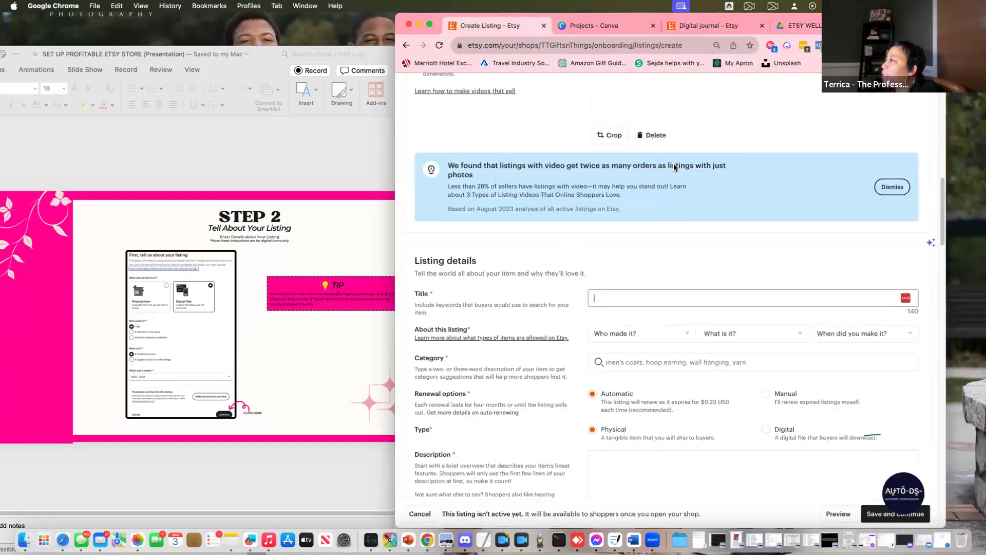
{"action": "left_click", "coordinate": [705, 23]}
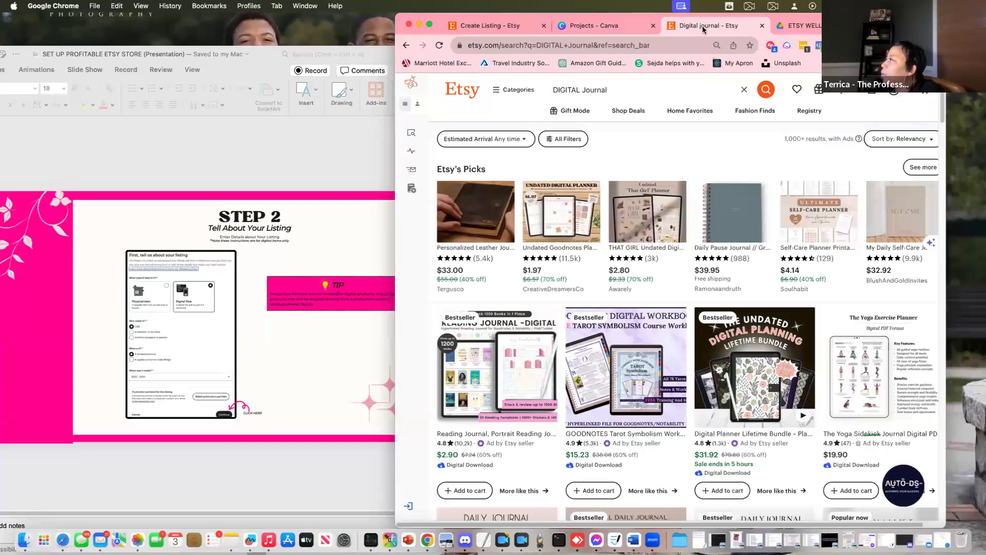
{"action": "key", "text": "super+m"}
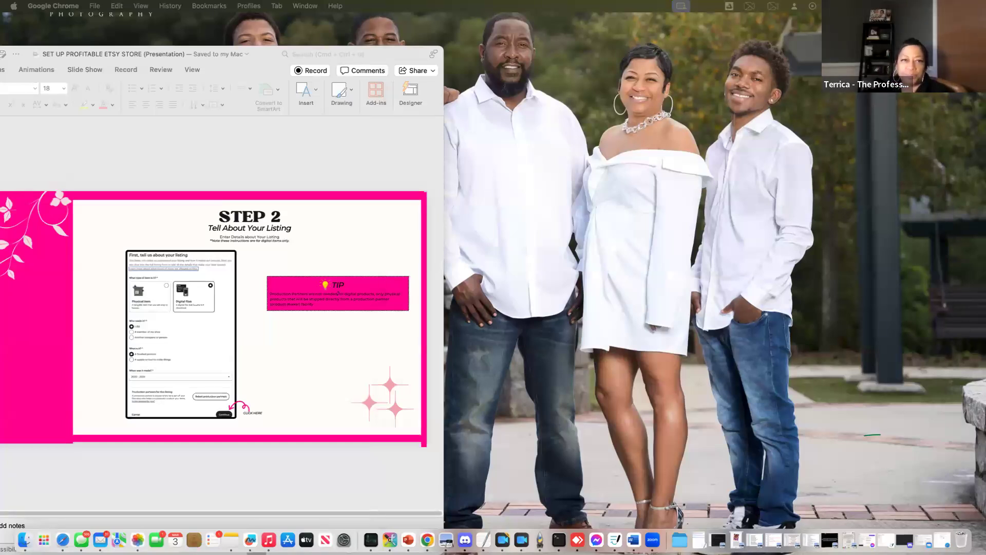
{"action": "left_click_drag", "start_coordinate": [442, 121], "coordinate": [950, 67]}
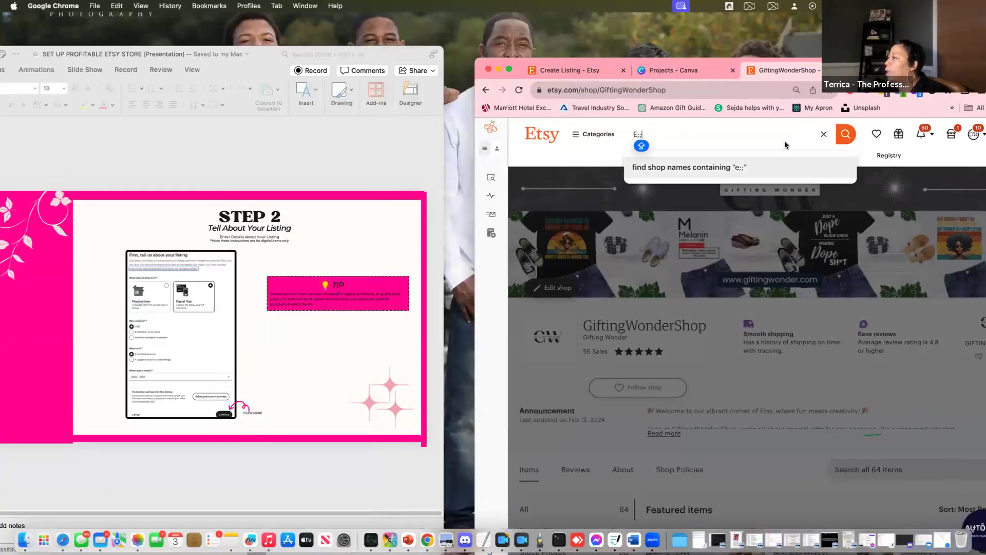
{"action": "left_click_drag", "start_coordinate": [647, 129], "coordinate": [629, 133]}
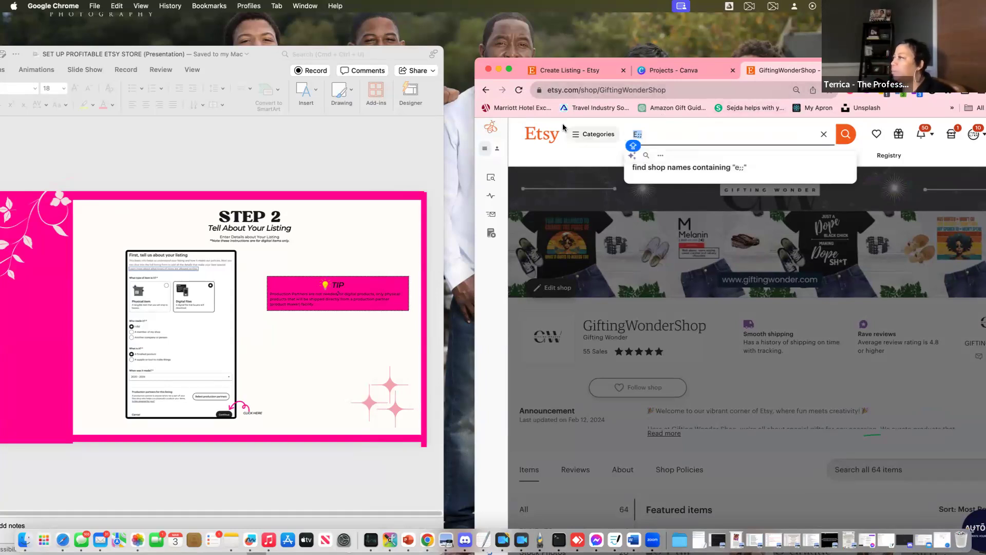
{"action": "key", "text": "super+r"}
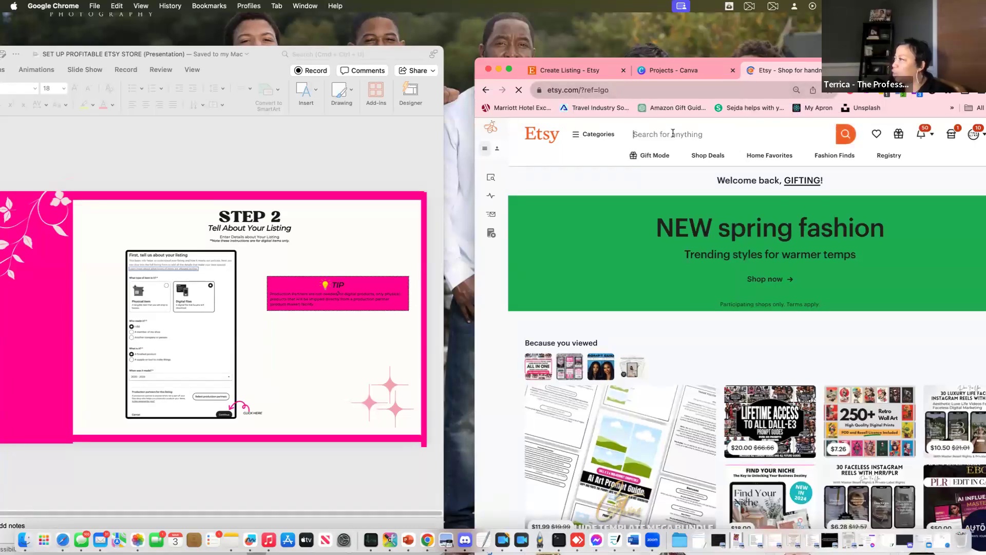
Search Etsy for 'WELLNESS JOURNAL', fixing the typos before running the search
{"action": "left_click", "coordinate": [673, 134]}
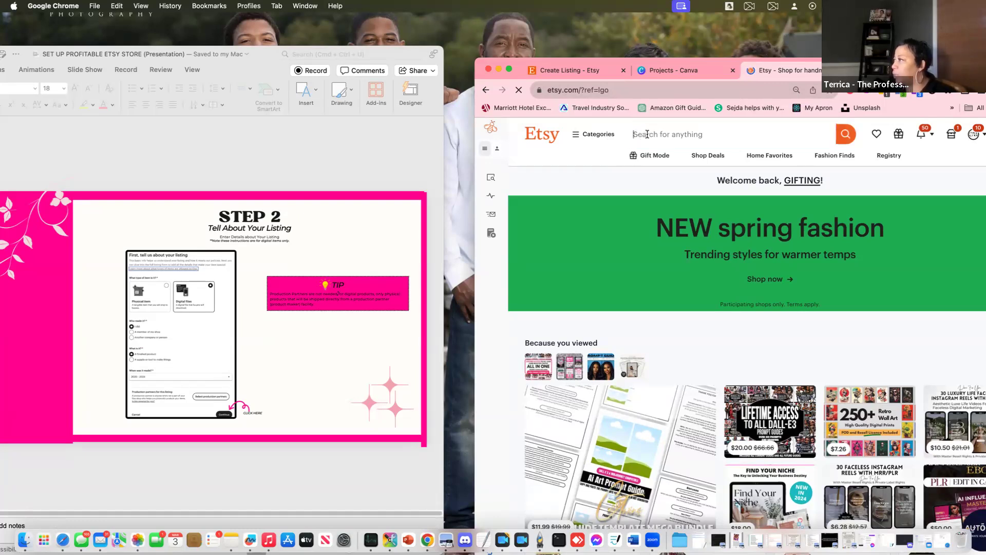
{"action": "type", "text": "WELLNESS J"}
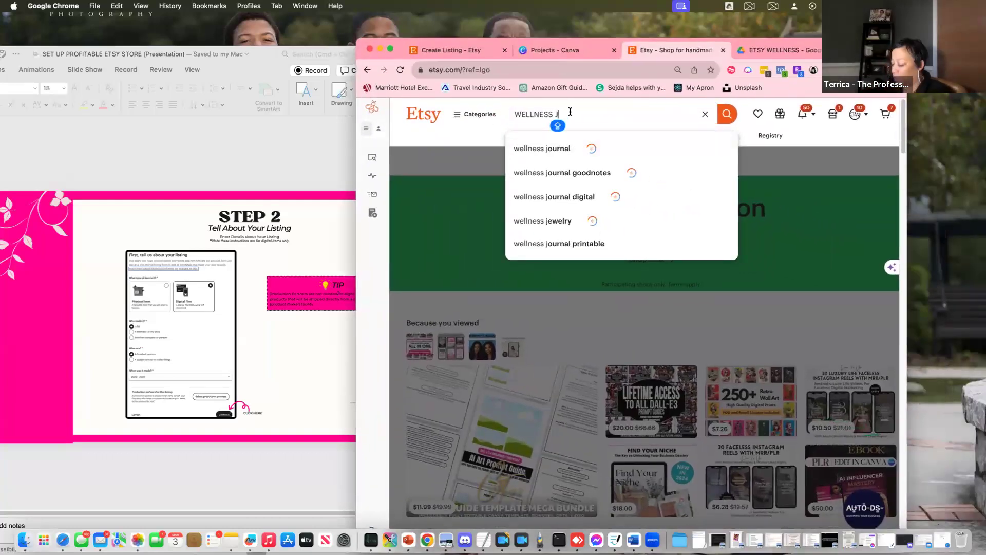
{"action": "left_click", "coordinate": [570, 112]}
{"action": "type", "text": "OURNAL"}
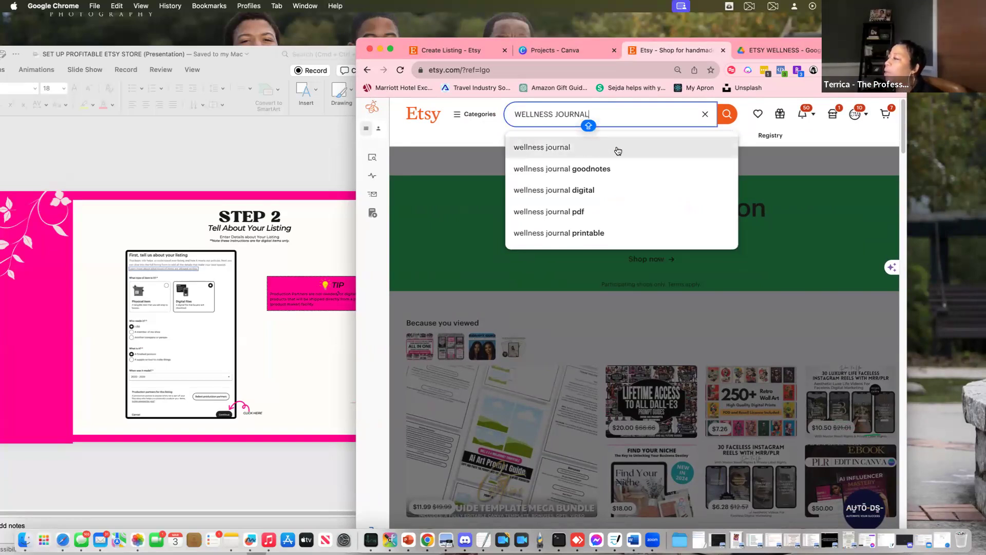
{"action": "key", "text": "BackSpace"}
{"action": "key", "text": "Caps_Lock"}
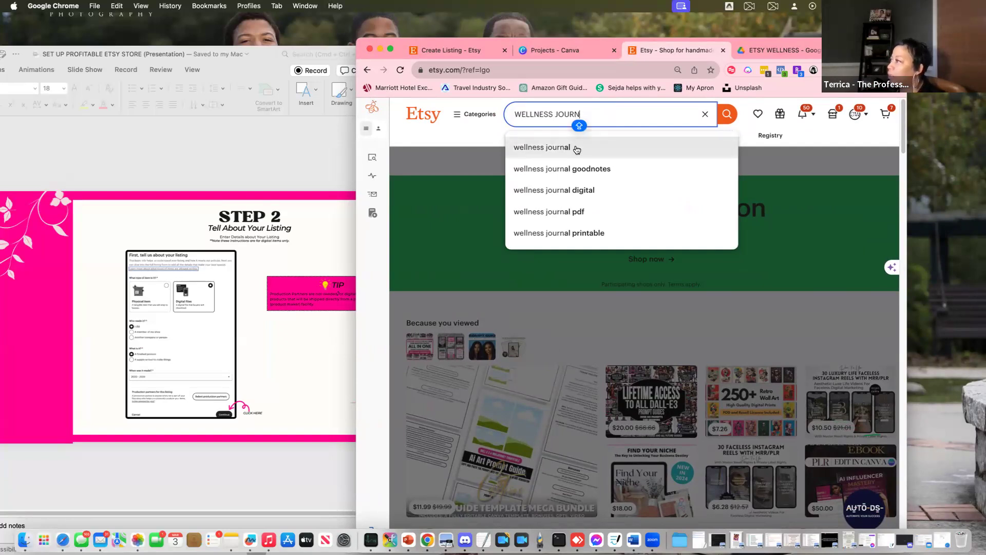
{"action": "key", "text": "BackSpace"}
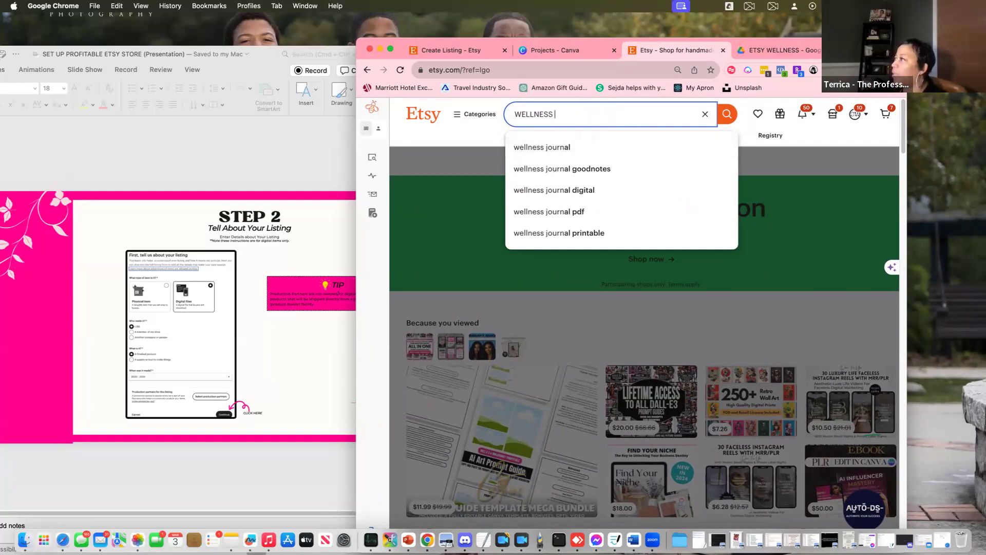
{"action": "type", "text": "JOU"}
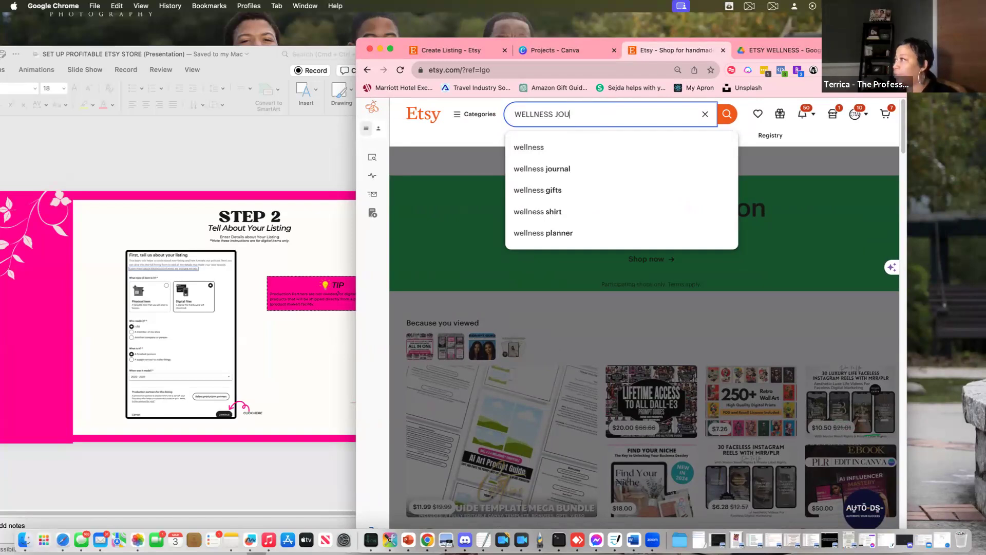
{"action": "type", "text": "N"}
{"action": "key", "text": "BackSpace"}
{"action": "type", "text": "RNAL"}
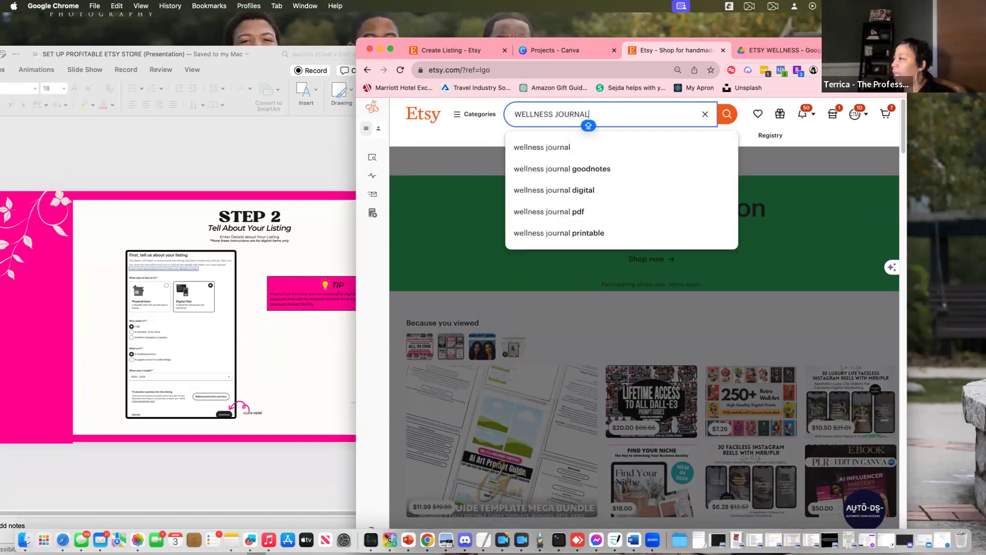
{"action": "key", "text": "Return"}
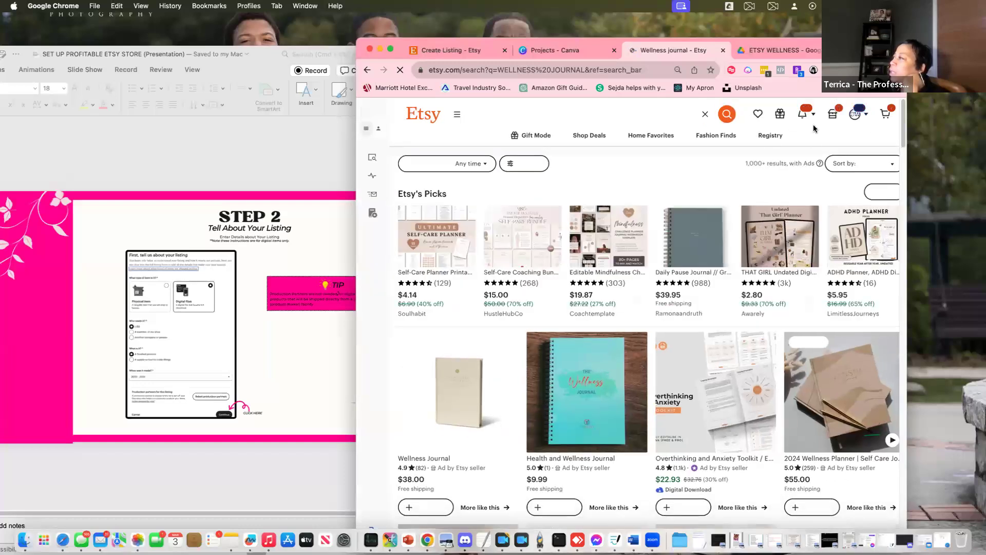
{"action": "scroll", "coordinate": [685, 264], "scroll_direction": "down", "scroll_amount": 5}
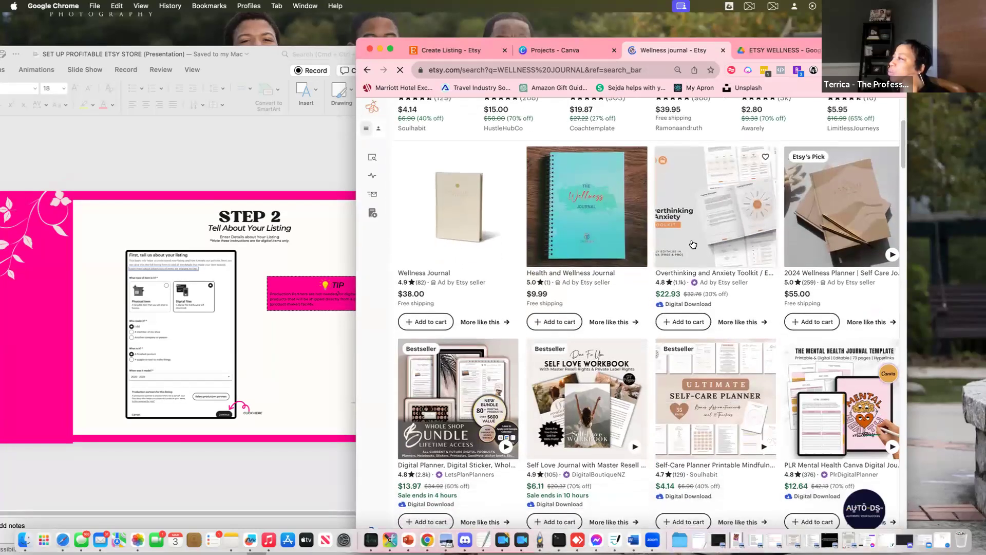
{"action": "scroll", "coordinate": [630, 220], "scroll_direction": "up", "scroll_amount": 2}
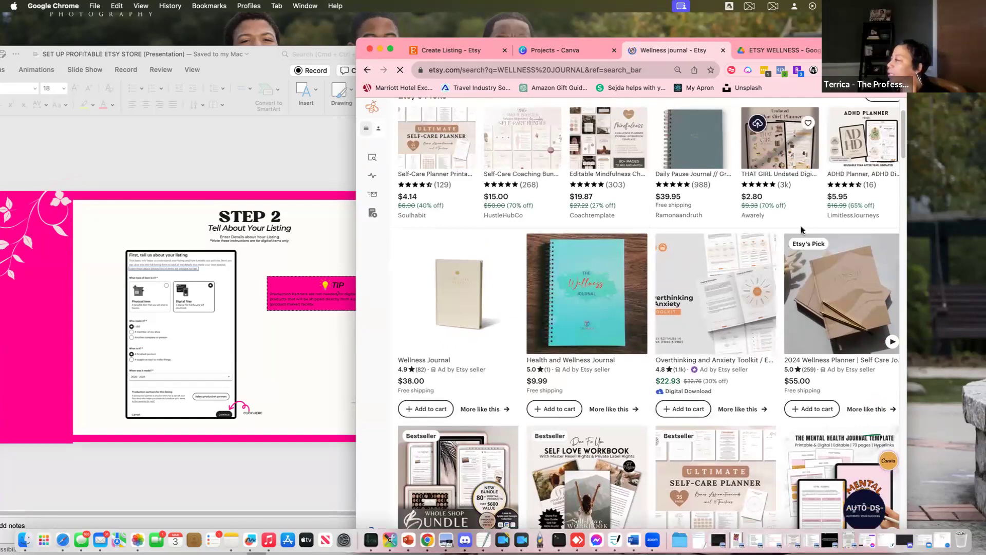
{"action": "scroll", "coordinate": [800, 233], "scroll_direction": "down", "scroll_amount": 4}
{"action": "scroll", "coordinate": [800, 234], "scroll_direction": "down", "scroll_amount": 2}
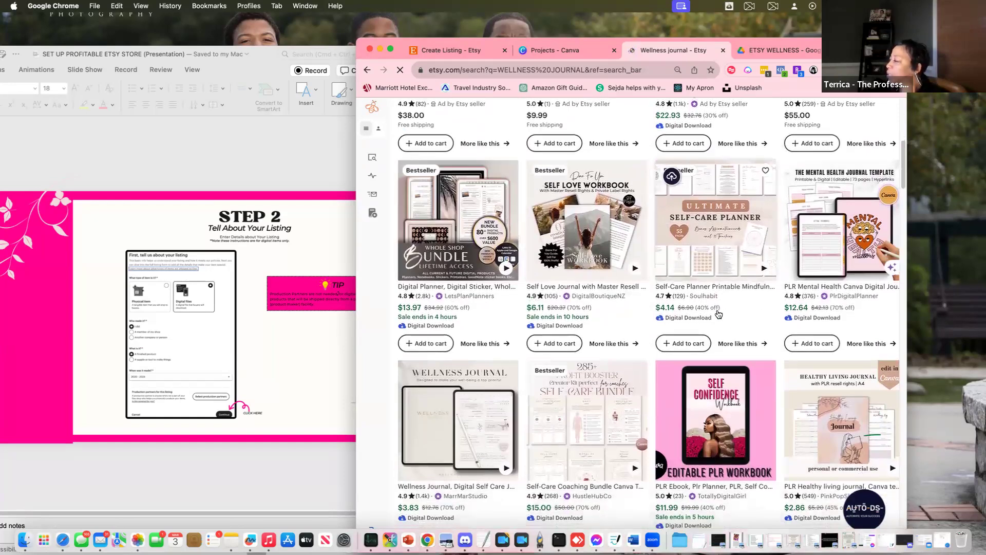
{"action": "scroll", "coordinate": [586, 359], "scroll_direction": "down", "scroll_amount": 3}
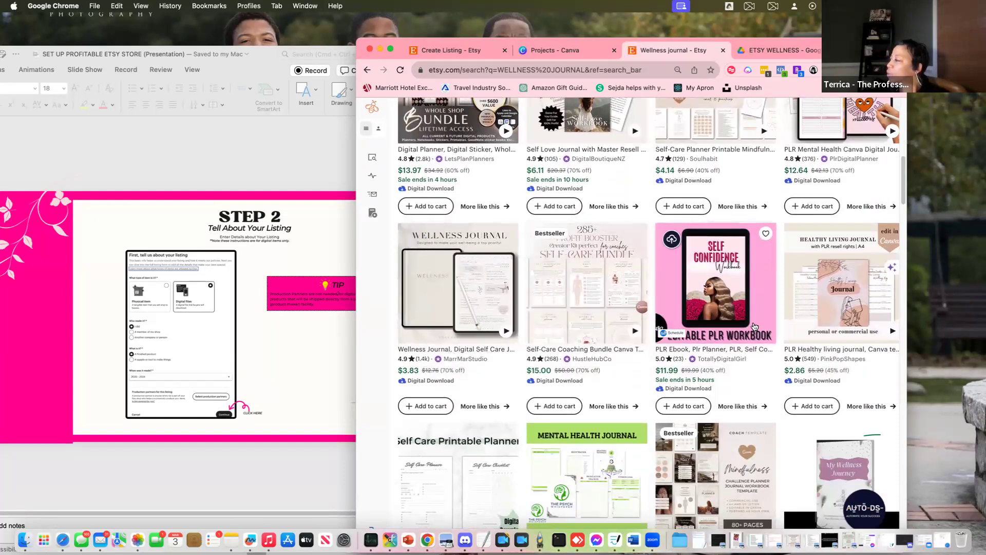
{"action": "scroll", "coordinate": [765, 310], "scroll_direction": "down", "scroll_amount": 5}
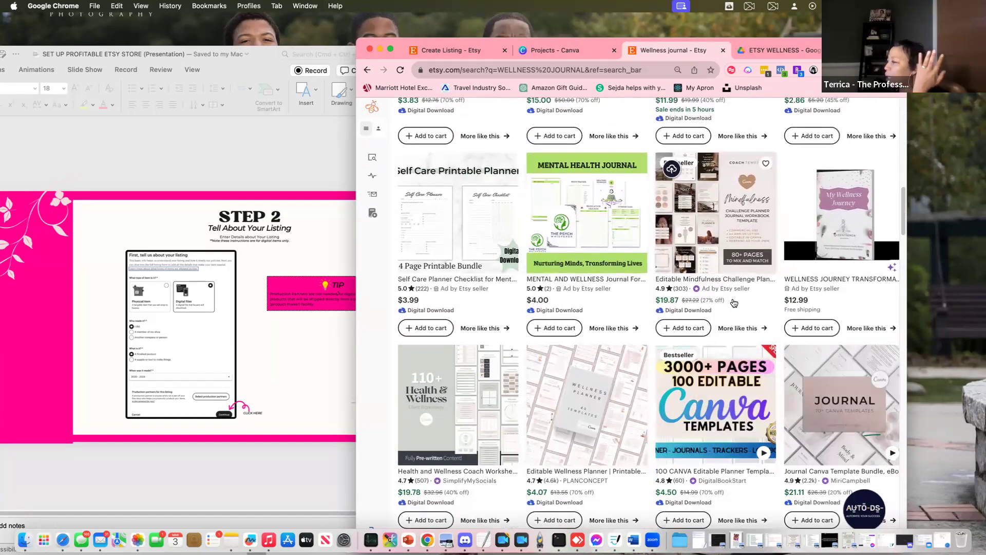
{"action": "scroll", "coordinate": [719, 288], "scroll_direction": "down", "scroll_amount": 5}
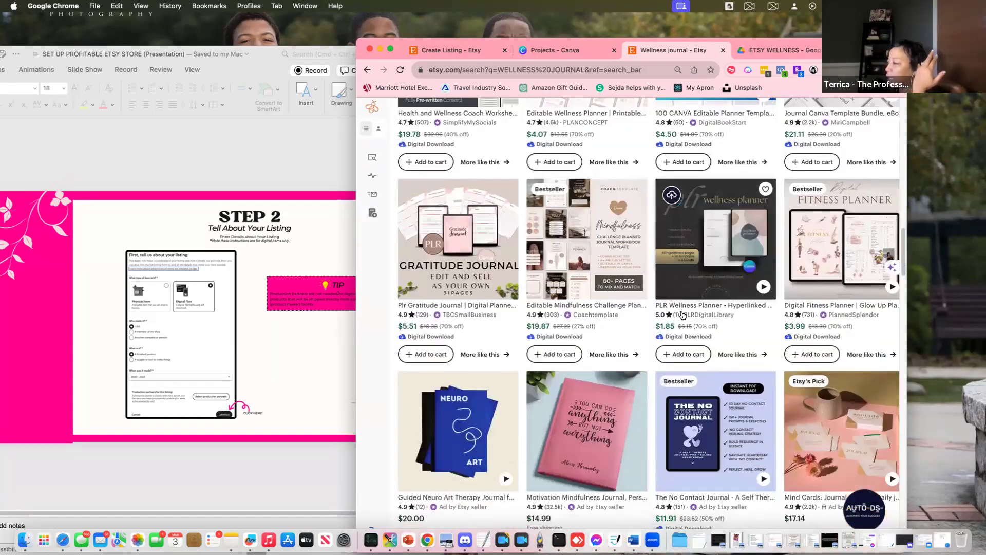
{"action": "scroll", "coordinate": [683, 308], "scroll_direction": "up", "scroll_amount": 8}
{"action": "scroll", "coordinate": [698, 257], "scroll_direction": "up", "scroll_amount": 5}
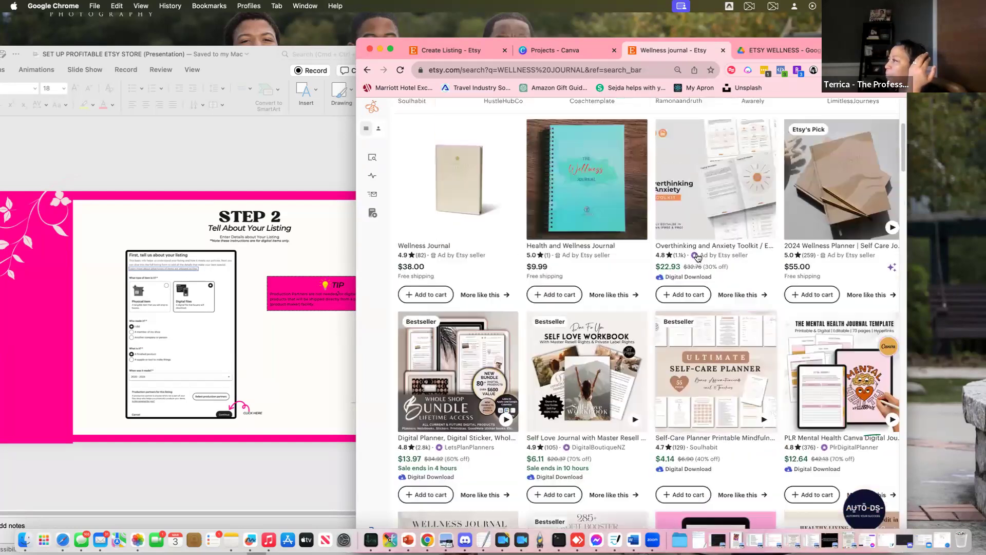
{"action": "scroll", "coordinate": [610, 341], "scroll_direction": "down", "scroll_amount": 2}
{"action": "scroll", "coordinate": [610, 341], "scroll_direction": "down", "scroll_amount": 2}
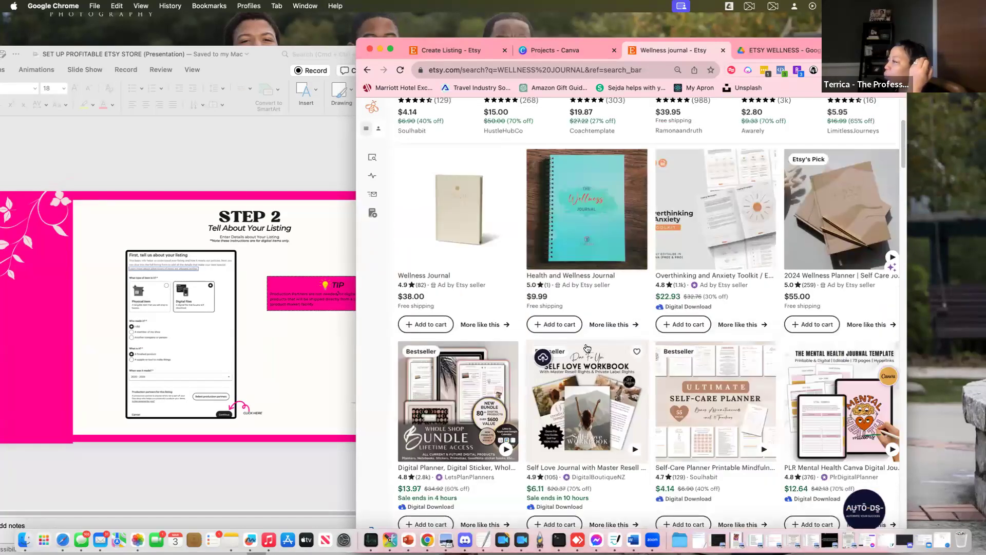
{"action": "scroll", "coordinate": [554, 357], "scroll_direction": "down", "scroll_amount": 2}
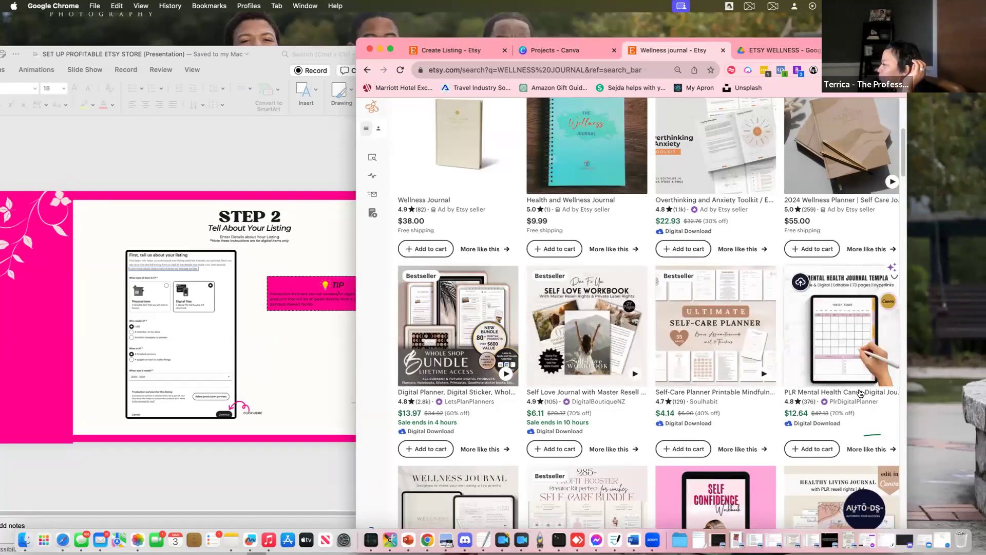
{"action": "scroll", "coordinate": [842, 386], "scroll_direction": "up", "scroll_amount": 2}
{"action": "scroll", "coordinate": [864, 396], "scroll_direction": "up", "scroll_amount": 5}
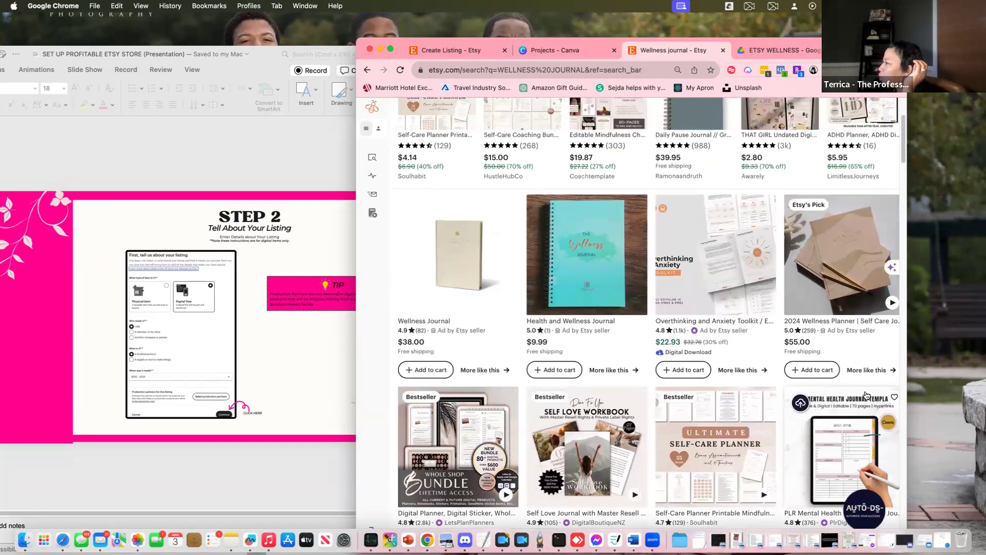
{"action": "scroll", "coordinate": [868, 395], "scroll_direction": "down", "scroll_amount": 8}
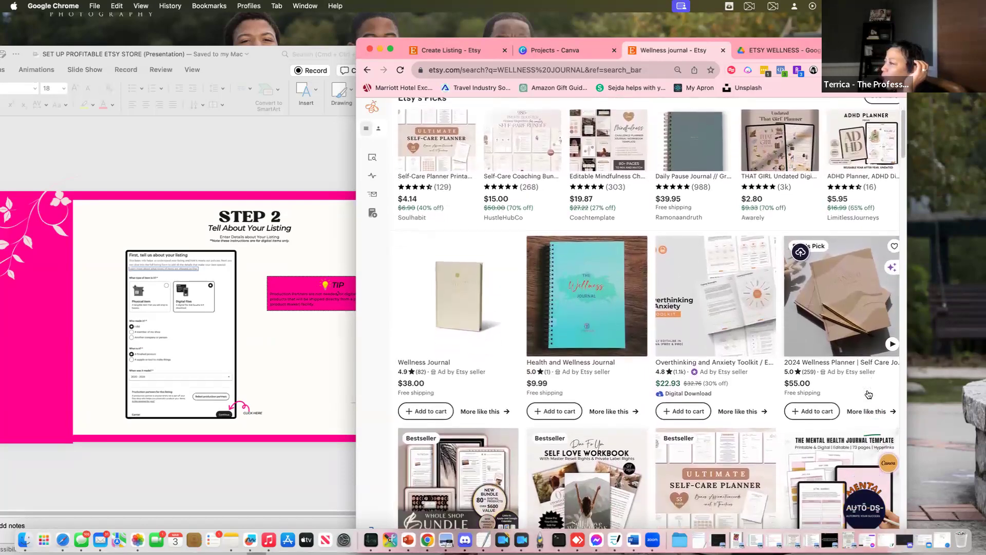
{"action": "scroll", "coordinate": [868, 394], "scroll_direction": "down", "scroll_amount": 1}
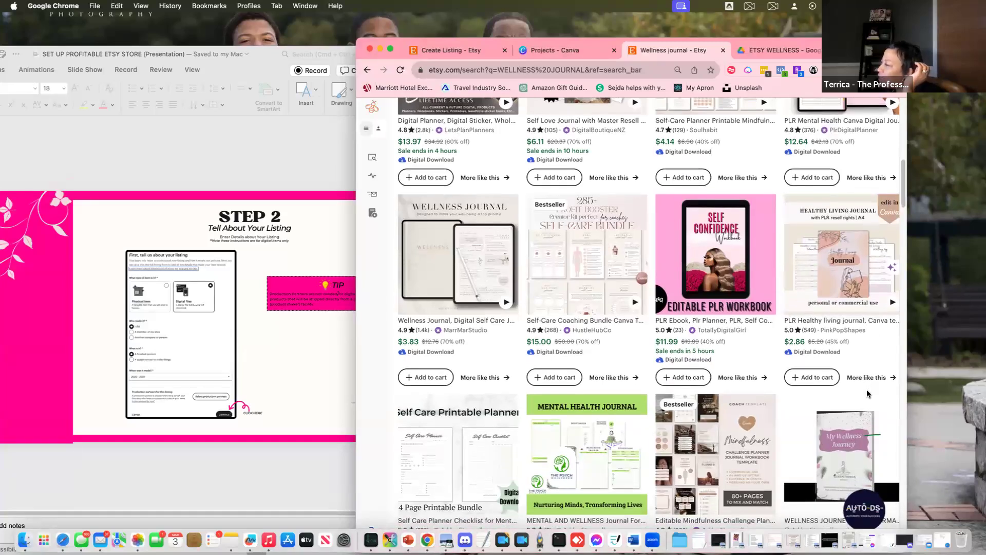
{"action": "scroll", "coordinate": [866, 394], "scroll_direction": "down", "scroll_amount": 2}
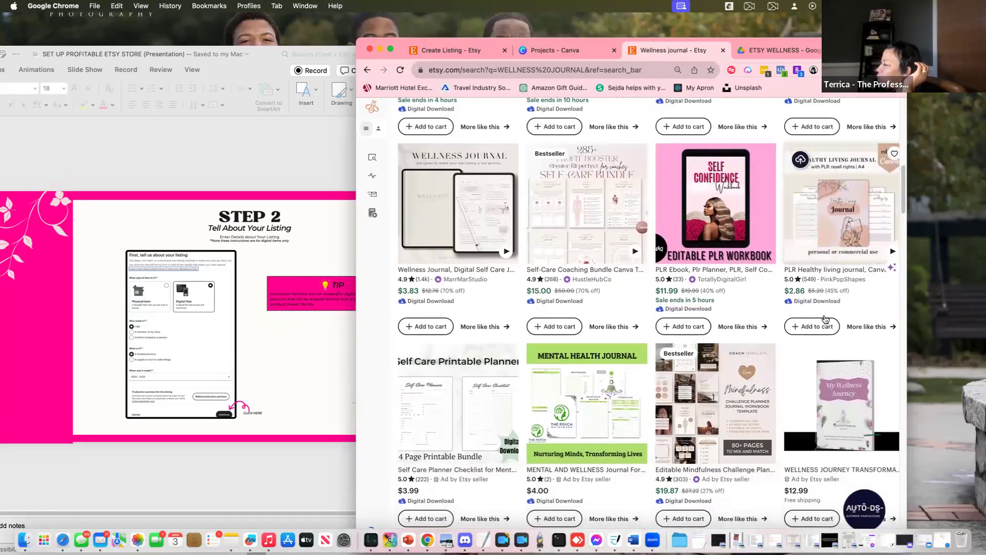
{"action": "scroll", "coordinate": [825, 321], "scroll_direction": "down", "scroll_amount": 2}
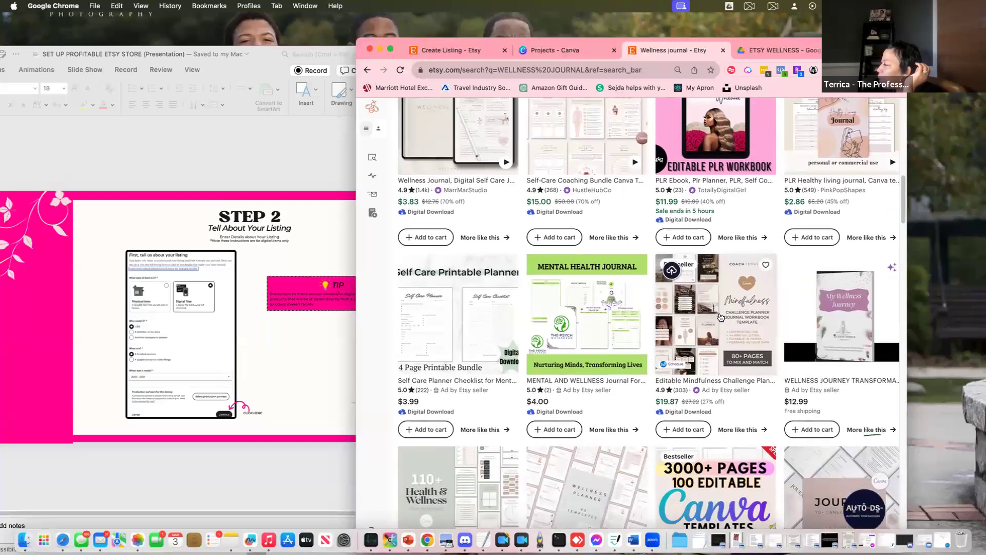
Open the Mindfulness Challenge Planner listing, dismiss the cart popup, and page through to the FEATURES photo
{"action": "left_click", "coordinate": [717, 318]}
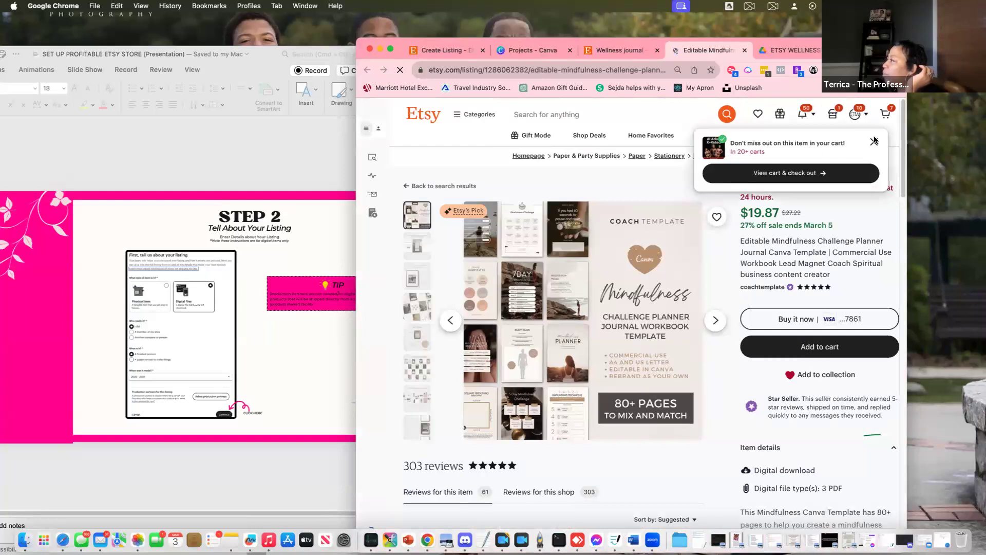
{"action": "left_click", "coordinate": [881, 143]}
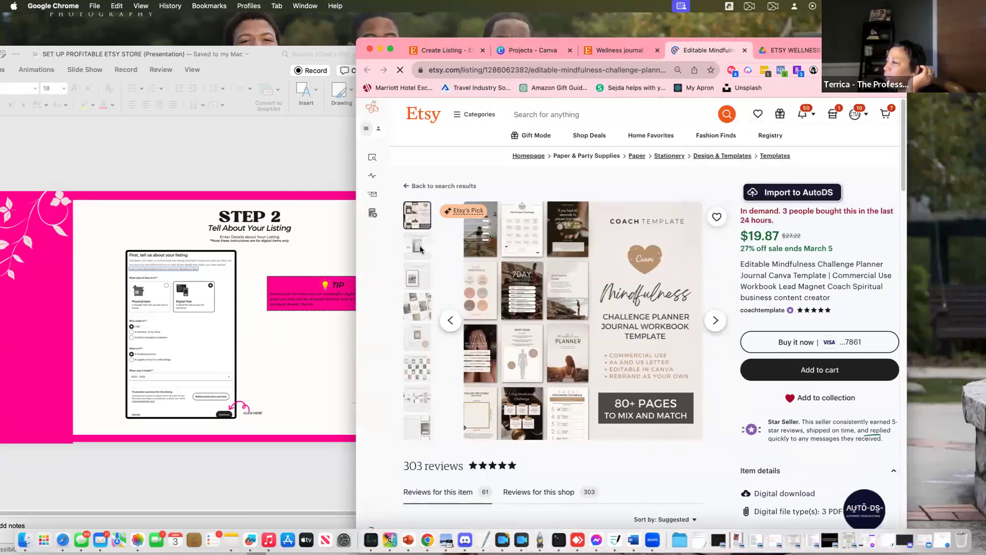
{"action": "left_click", "coordinate": [715, 321]}
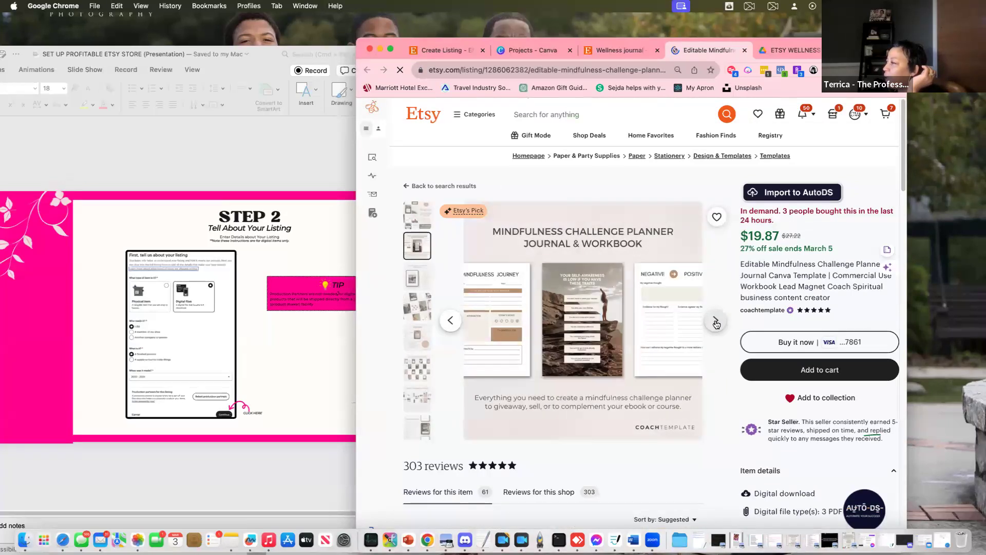
{"action": "left_click", "coordinate": [716, 322]}
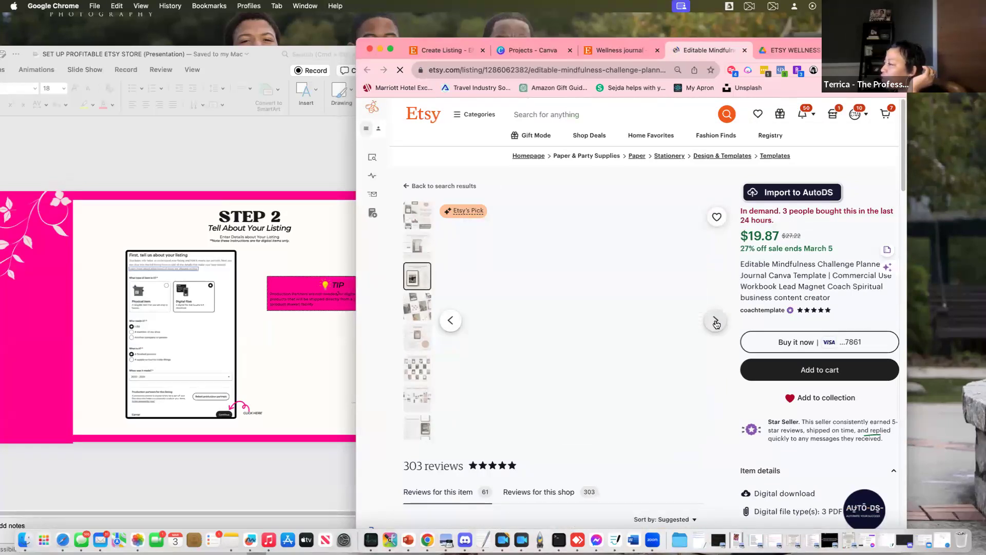
{"action": "left_click", "coordinate": [716, 322]}
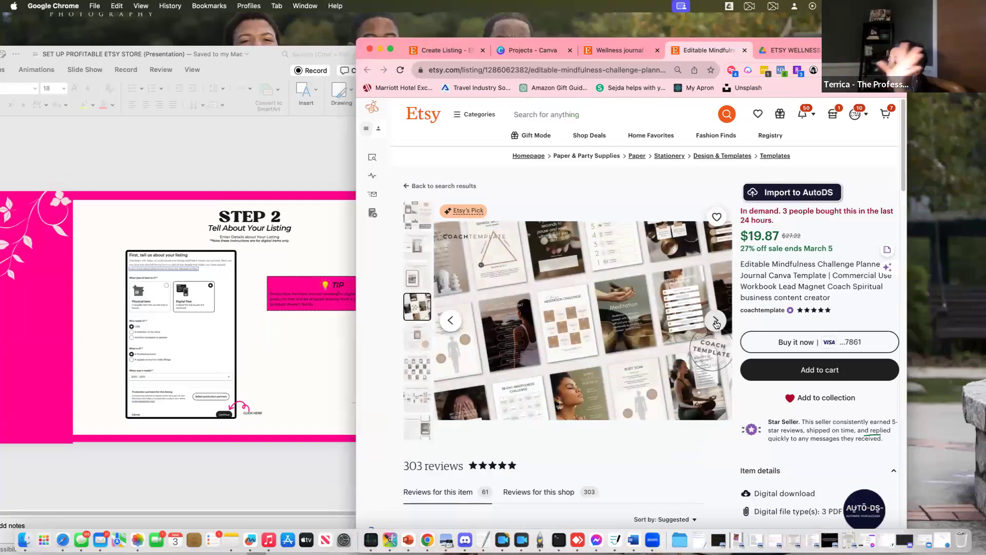
{"action": "left_click", "coordinate": [714, 322]}
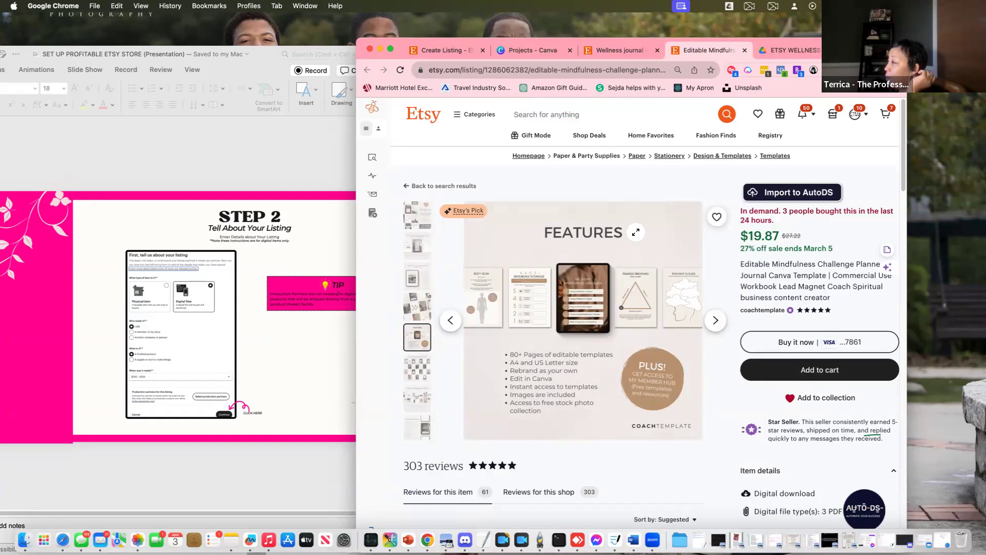
Browse the coachtemplate shop's 58 items, then return to the Create Listing form
{"action": "left_click", "coordinate": [766, 311]}
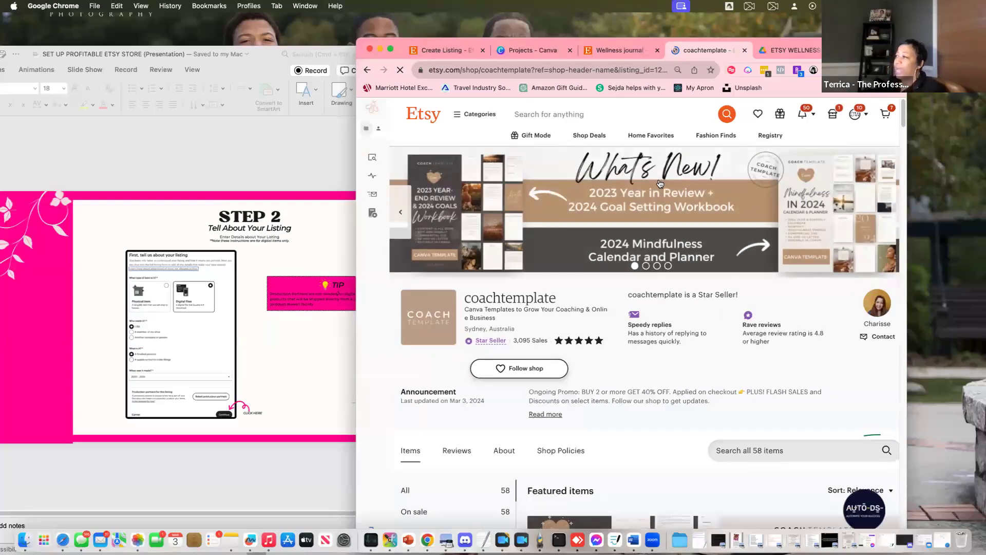
{"action": "scroll", "coordinate": [697, 309], "scroll_direction": "down", "scroll_amount": 3}
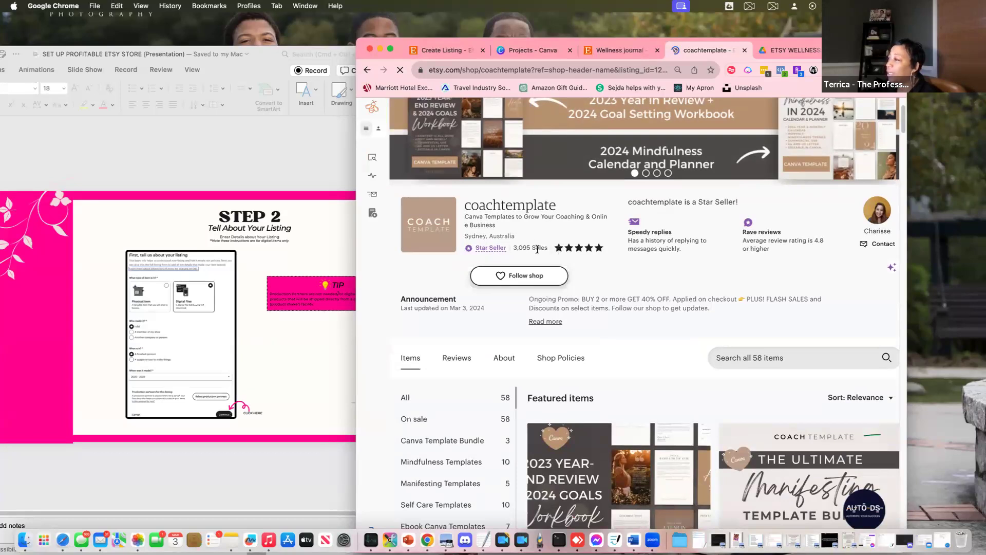
{"action": "scroll", "coordinate": [787, 293], "scroll_direction": "down", "scroll_amount": 5}
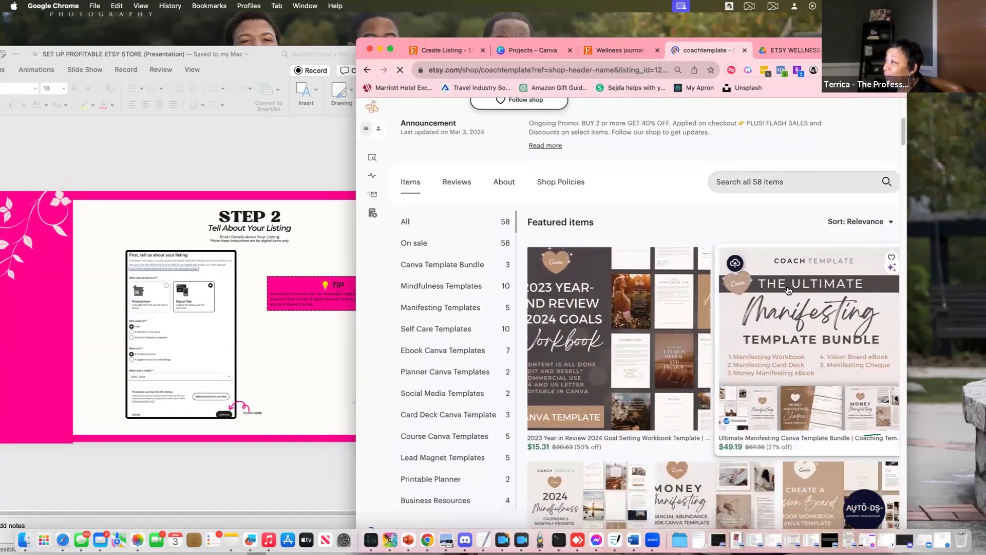
{"action": "scroll", "coordinate": [787, 293], "scroll_direction": "down", "scroll_amount": 4}
{"action": "scroll", "coordinate": [789, 291], "scroll_direction": "down", "scroll_amount": 12}
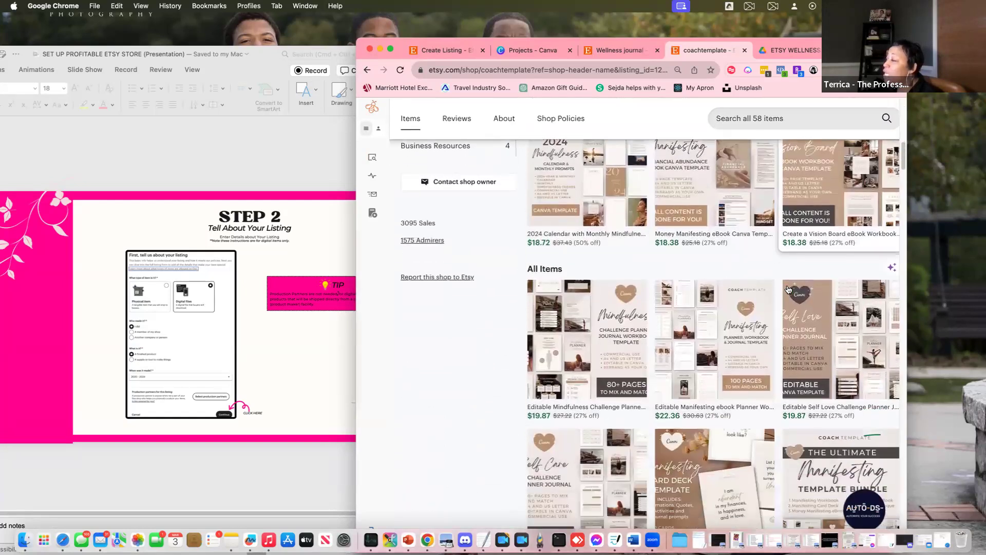
{"action": "scroll", "coordinate": [782, 286], "scroll_direction": "down", "scroll_amount": 9}
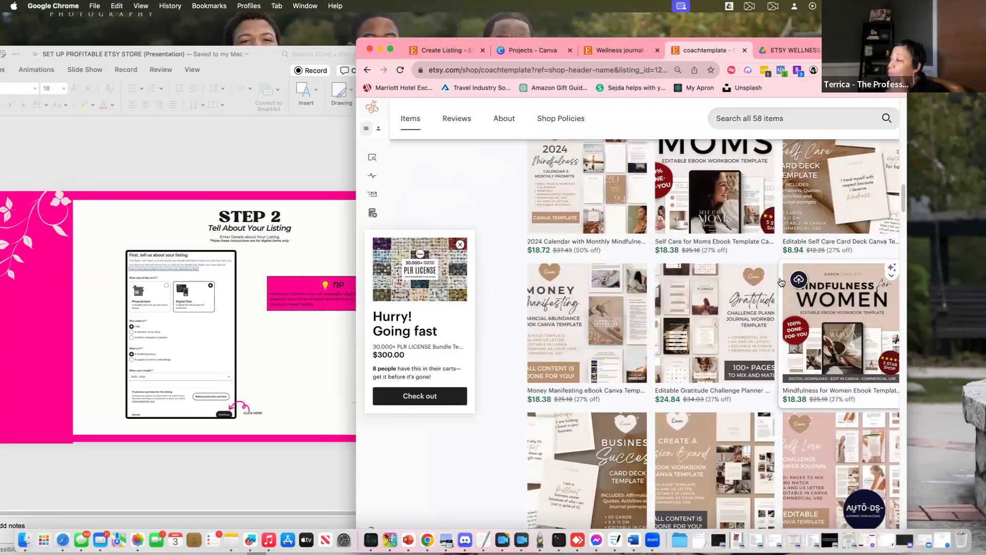
{"action": "scroll", "coordinate": [777, 282], "scroll_direction": "down", "scroll_amount": 3}
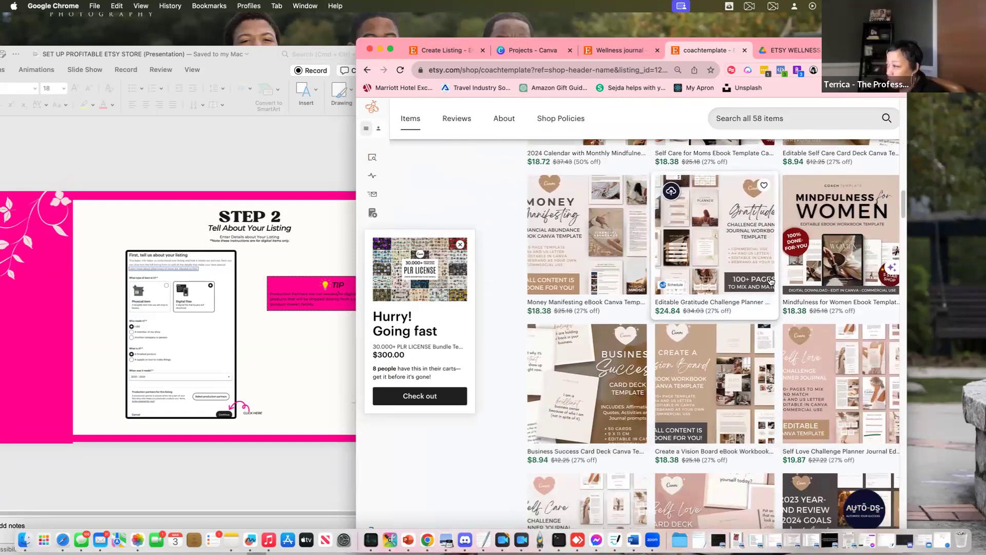
{"action": "scroll", "coordinate": [765, 280], "scroll_direction": "down", "scroll_amount": 4}
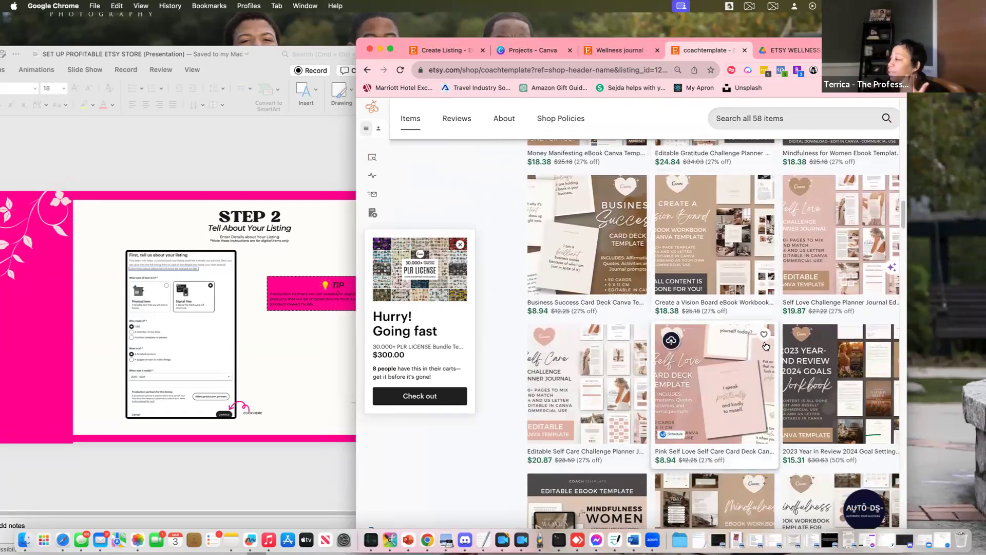
{"action": "scroll", "coordinate": [743, 316], "scroll_direction": "down", "scroll_amount": 5}
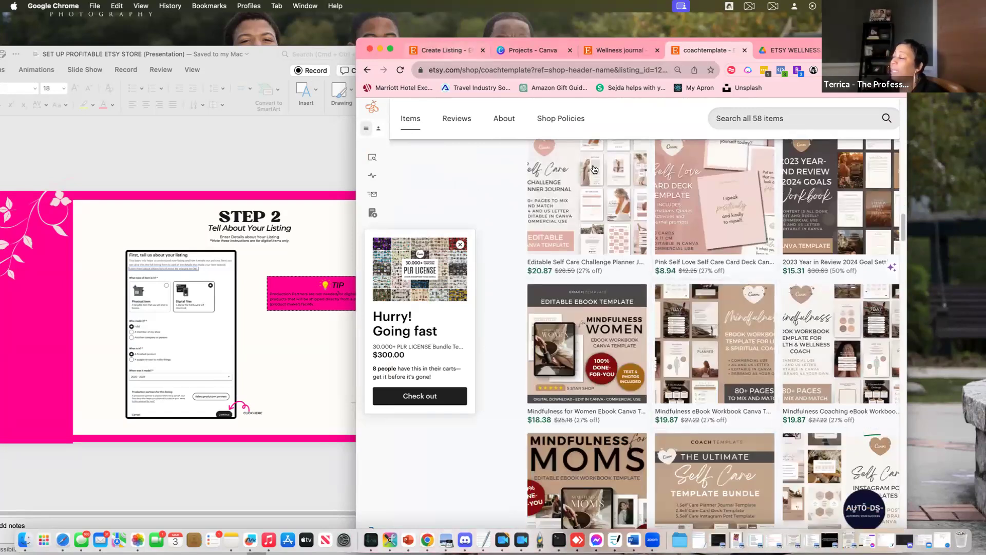
{"action": "scroll", "coordinate": [699, 254], "scroll_direction": "up", "scroll_amount": 15}
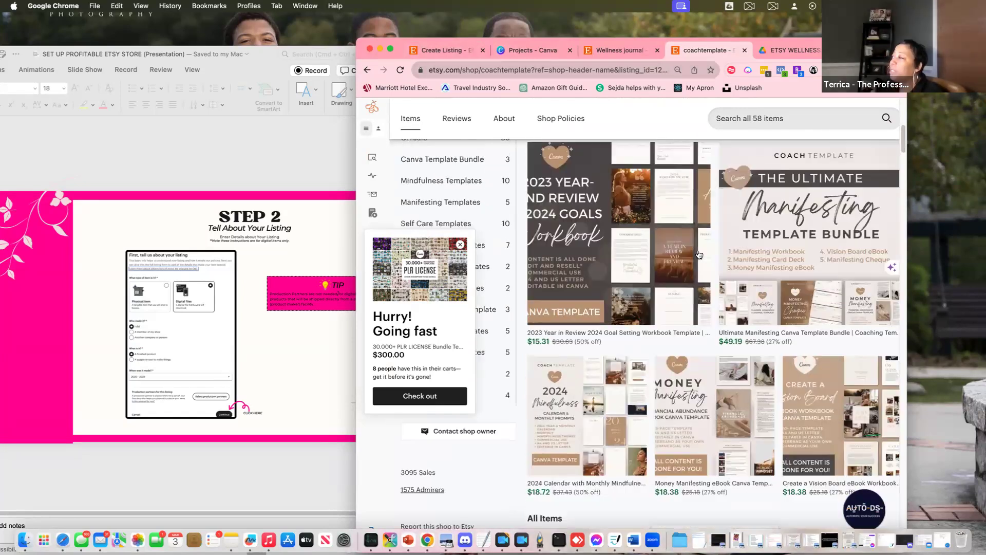
{"action": "scroll", "coordinate": [676, 279], "scroll_direction": "up", "scroll_amount": 5}
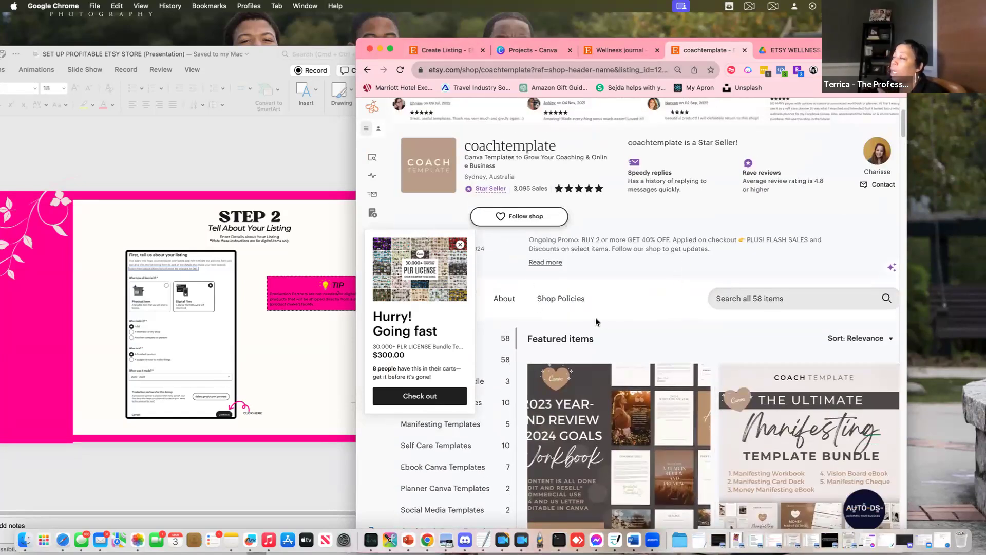
{"action": "scroll", "coordinate": [753, 311], "scroll_direction": "up", "scroll_amount": 3}
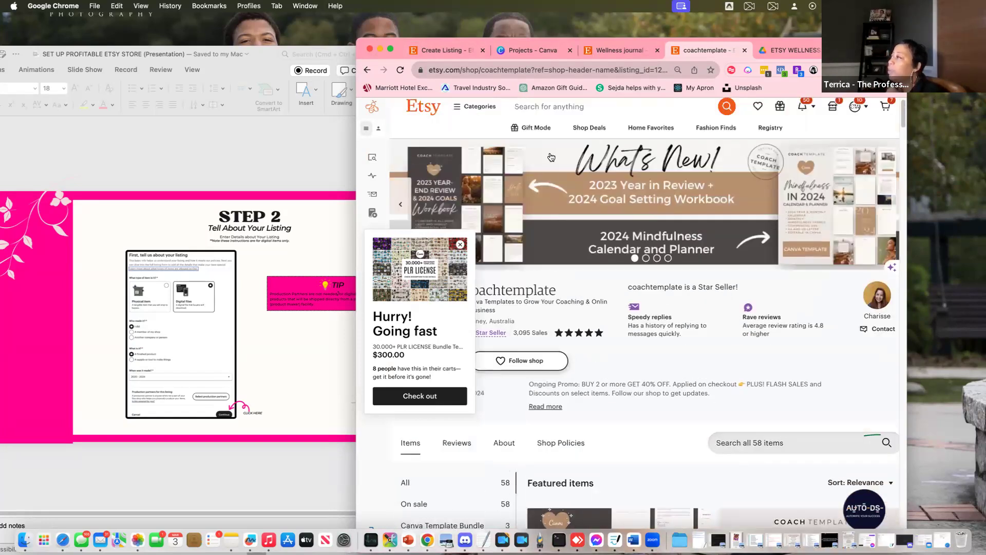
{"action": "scroll", "coordinate": [640, 229], "scroll_direction": "down", "scroll_amount": 4}
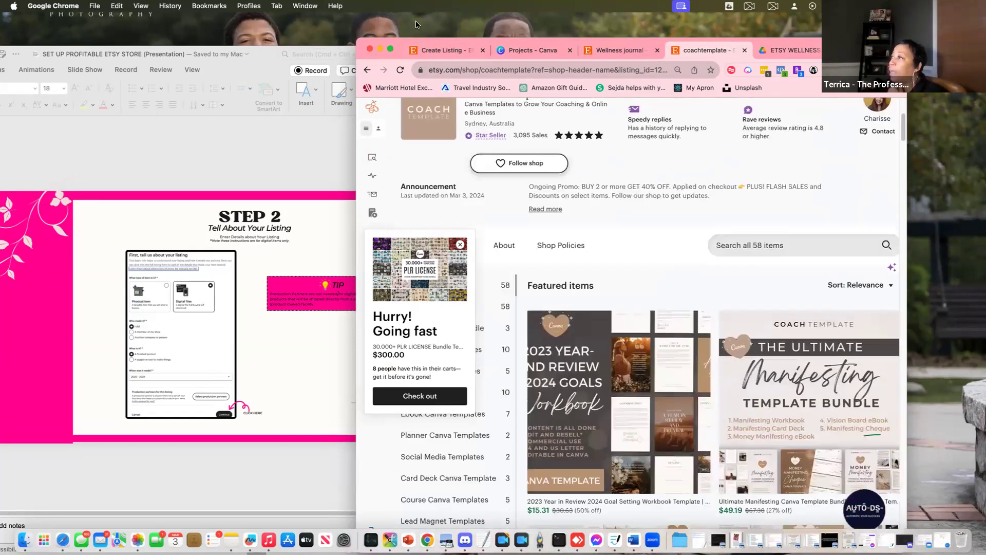
{"action": "left_click", "coordinate": [433, 50]}
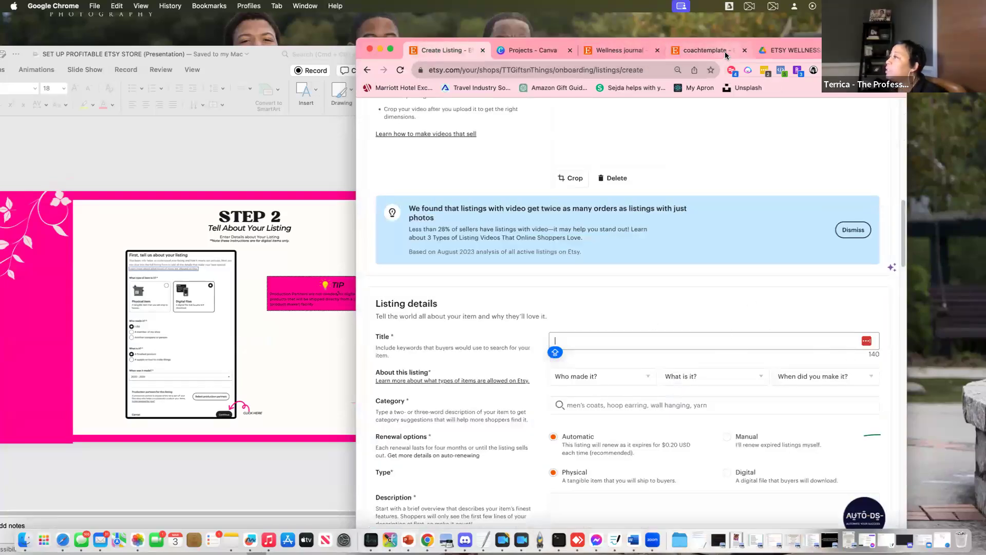
Revisit the wellness journal results and coachtemplate shop, then go back to the Mindfulness listing page
{"action": "left_click", "coordinate": [630, 52]}
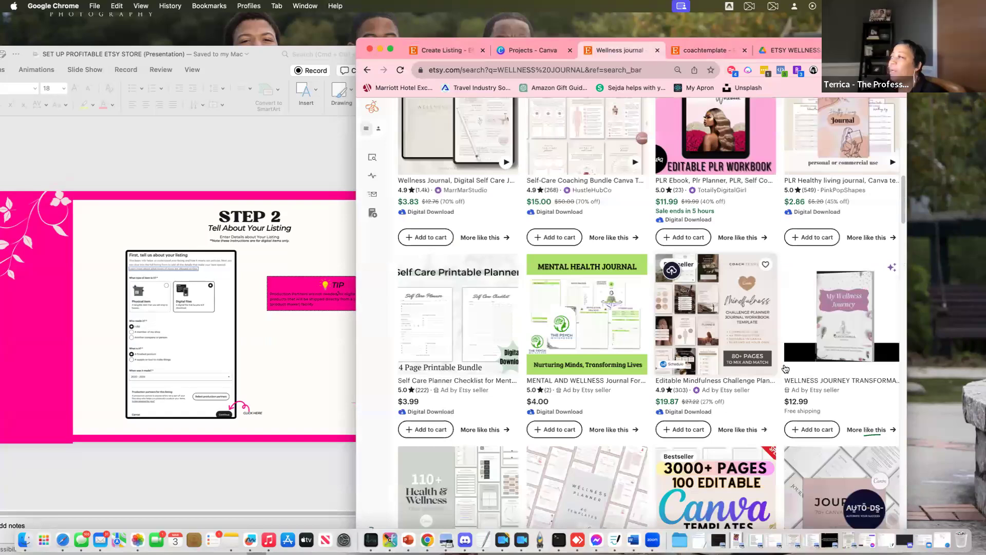
{"action": "scroll", "coordinate": [785, 368], "scroll_direction": "down", "scroll_amount": 1}
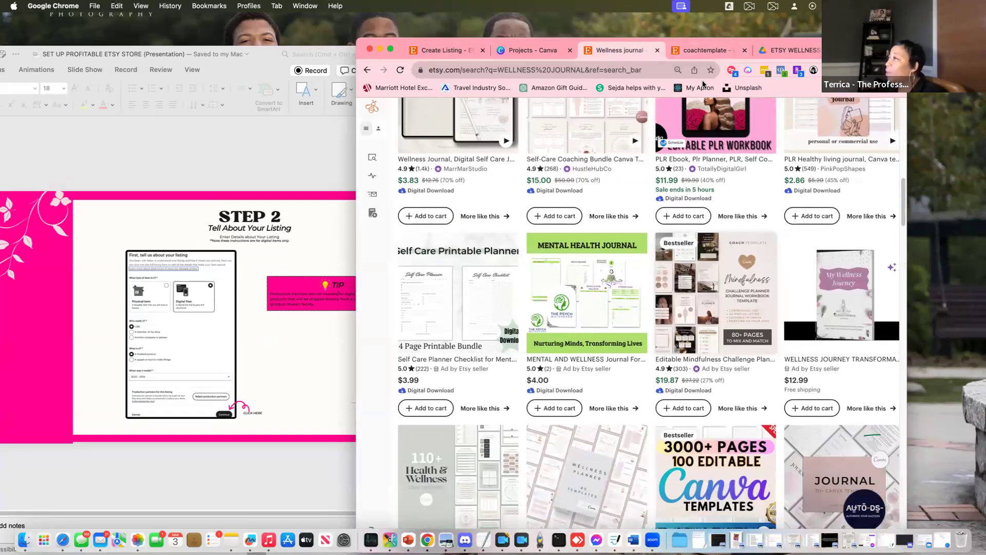
{"action": "left_click", "coordinate": [706, 50]}
{"action": "scroll", "coordinate": [719, 298], "scroll_direction": "up", "scroll_amount": 1}
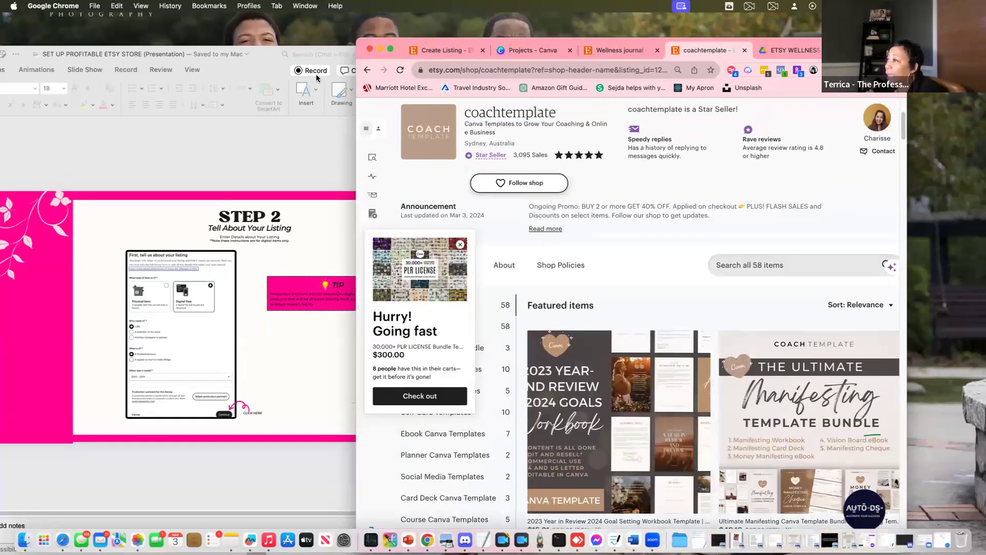
{"action": "left_click", "coordinate": [368, 70]}
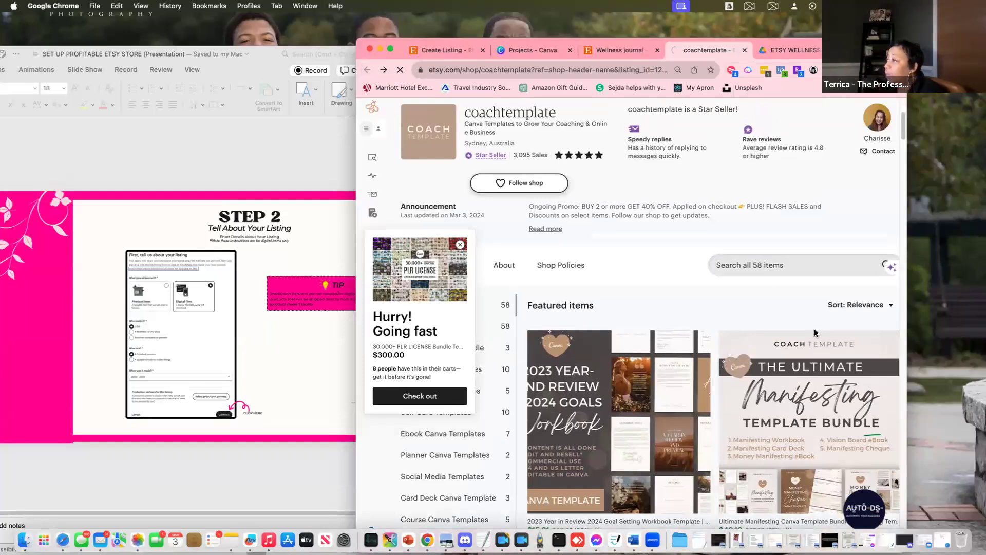
{"action": "scroll", "coordinate": [839, 370], "scroll_direction": "down", "scroll_amount": 1}
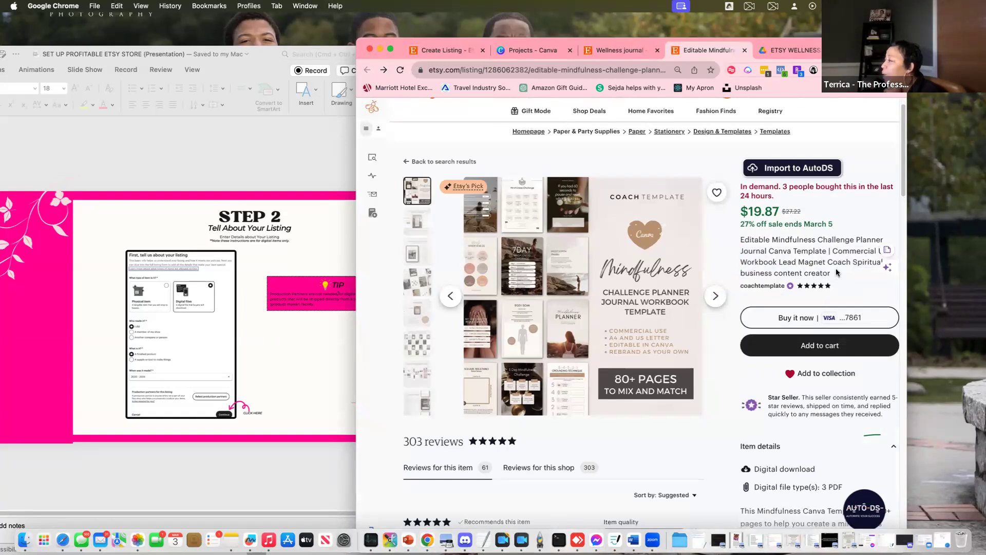
Copy the competitor listing's full title and place the cursor in the new listing's empty Title field
{"action": "left_click_drag", "start_coordinate": [810, 266], "coordinate": [749, 241]}
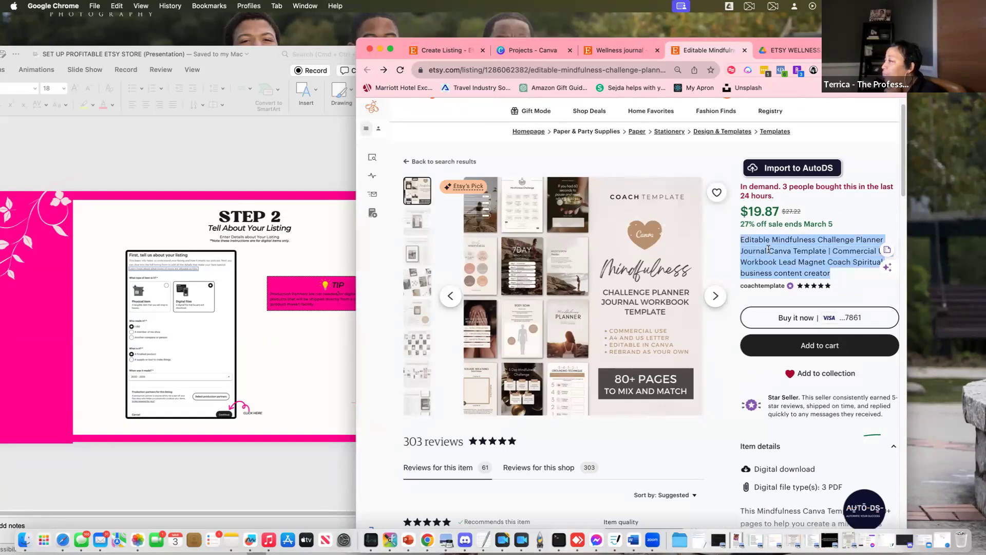
{"action": "right_click", "coordinate": [768, 249]}
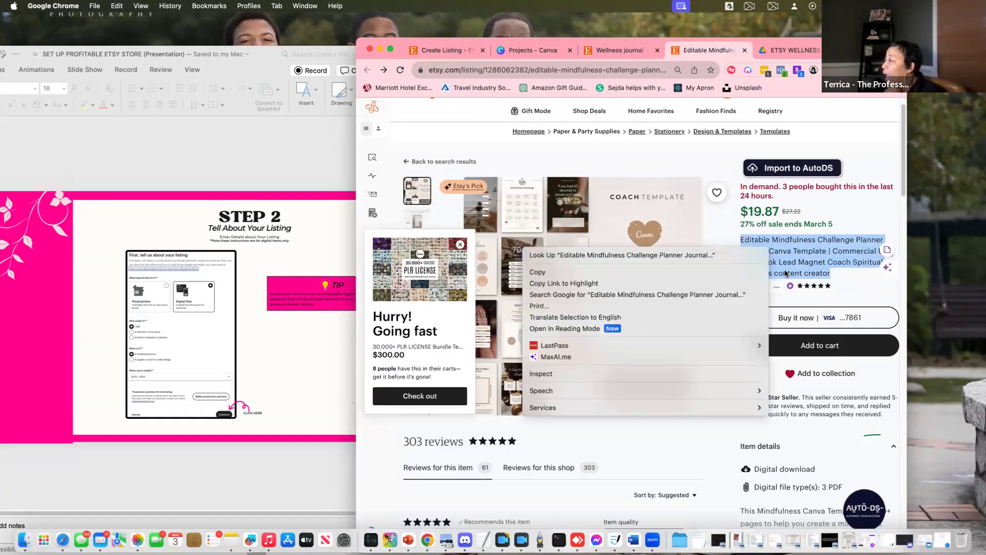
{"action": "left_click", "coordinate": [577, 273]}
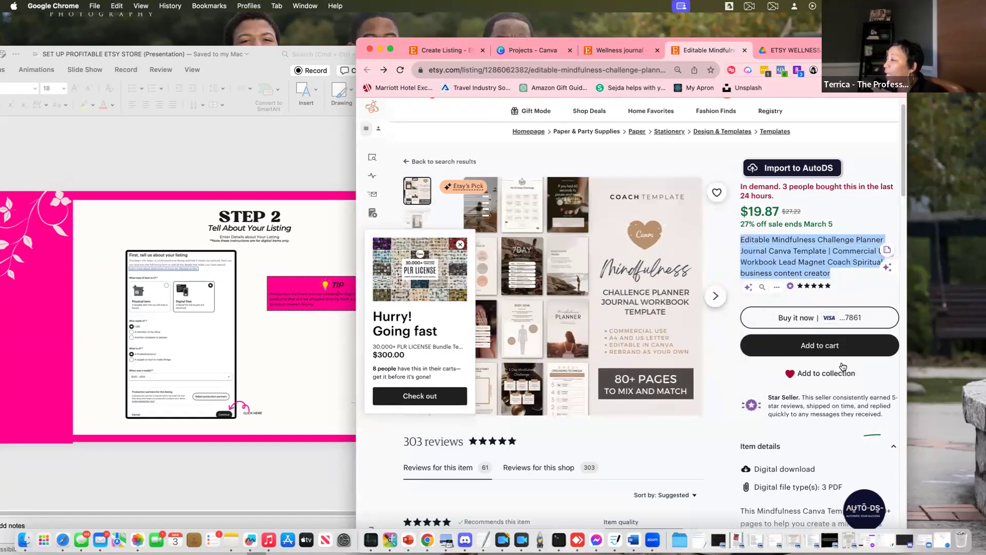
{"action": "left_click", "coordinate": [431, 52]}
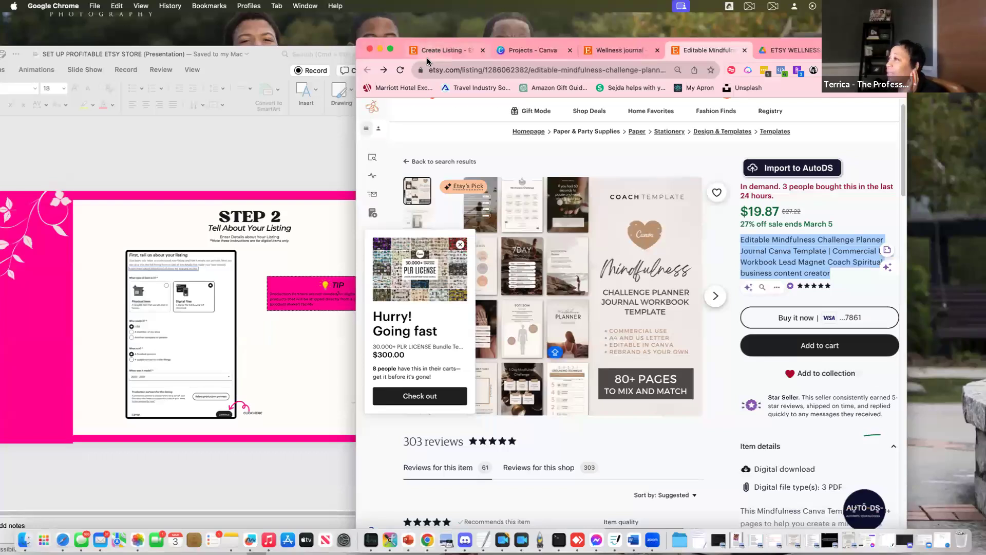
{"action": "left_click", "coordinate": [585, 343]}
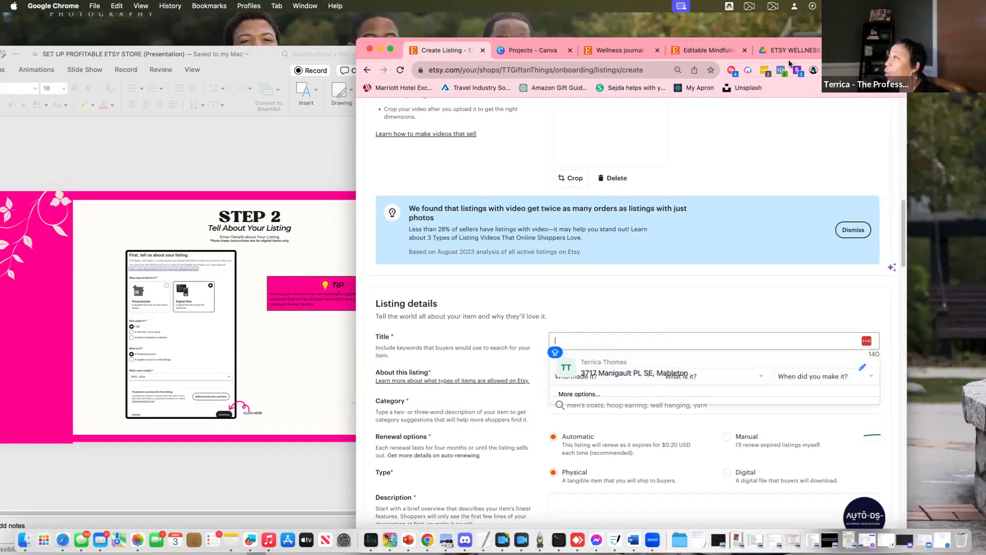
Open a new Chrome tab and go to ChatGPT at chat.openai.com
{"action": "key", "text": "super+t"}
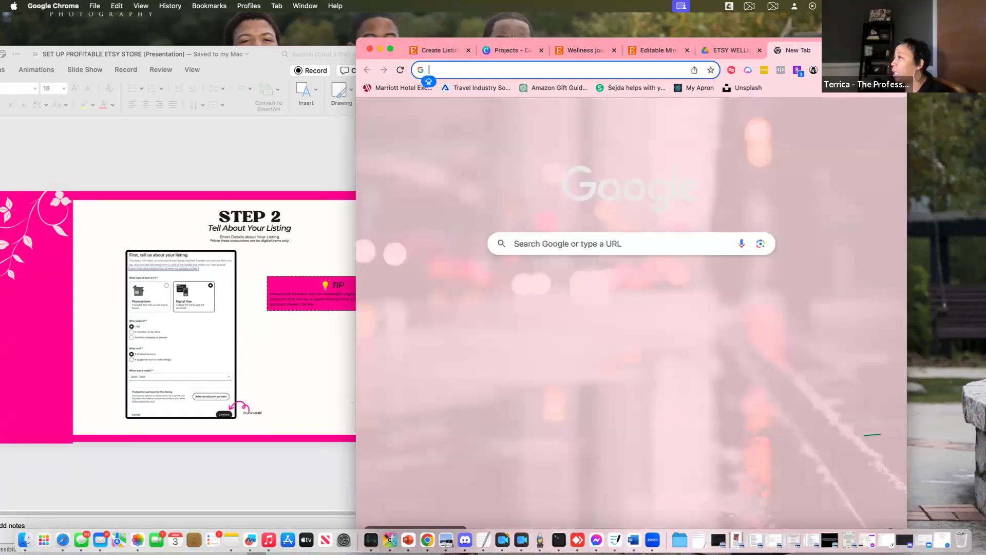
{"action": "type", "text": "chat.openai.com/chat"}
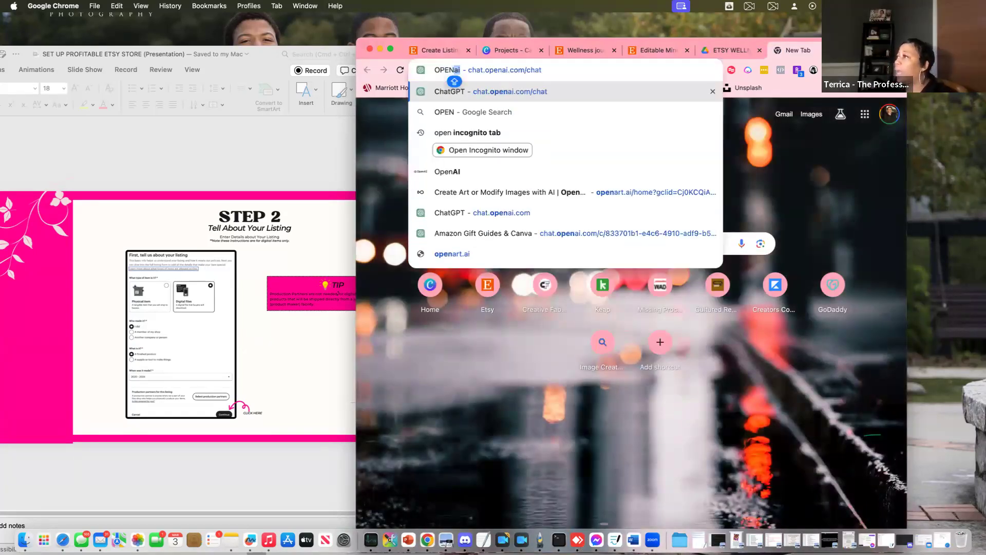
{"action": "key", "text": "Return"}
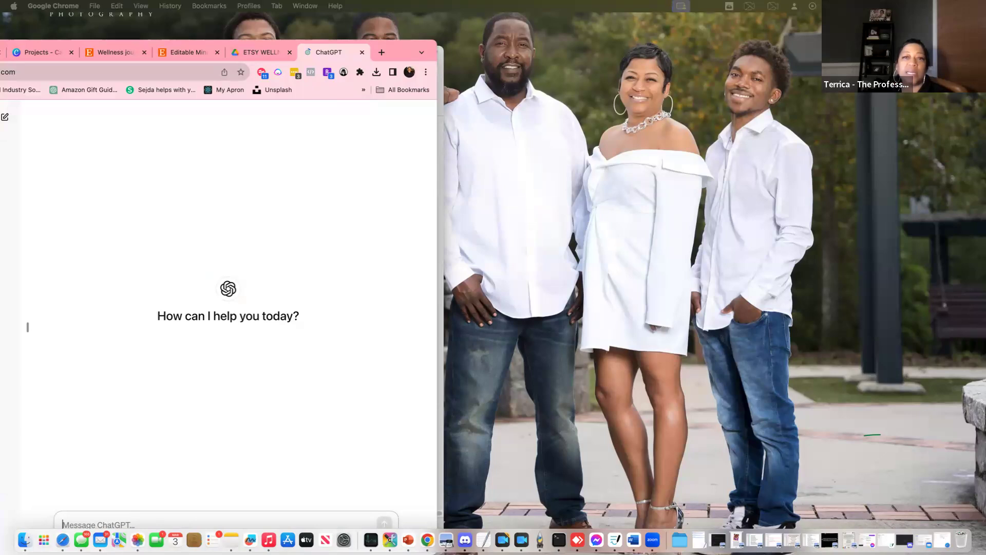
Write a prompt to SEO-rewrite the pasted competitor title for Google and Etsy, plus 13 long-tail keywords
{"action": "type", "text": "P"}
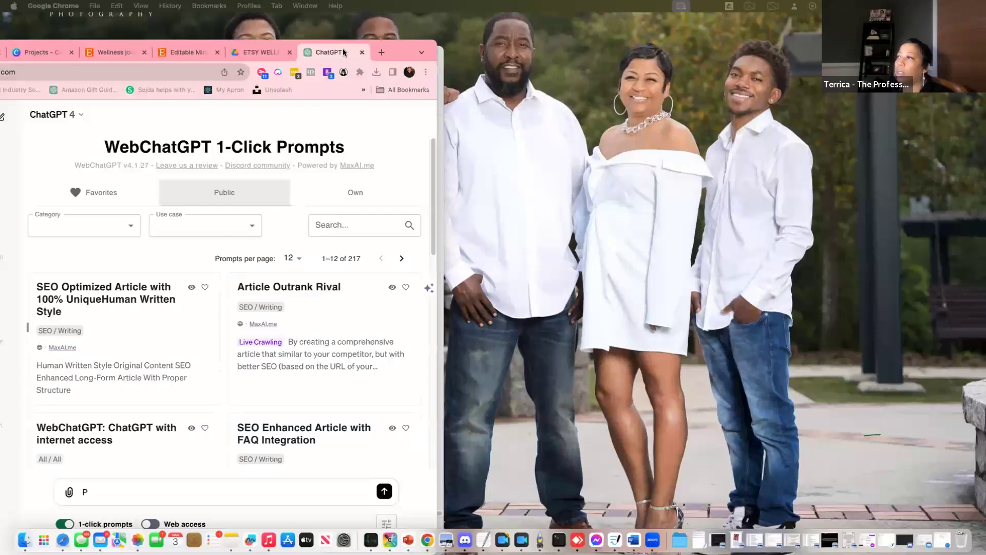
{"action": "left_click_drag", "start_coordinate": [406, 47], "coordinate": [599, 47]}
{"action": "left_click_drag", "start_coordinate": [717, 50], "coordinate": [927, 26]}
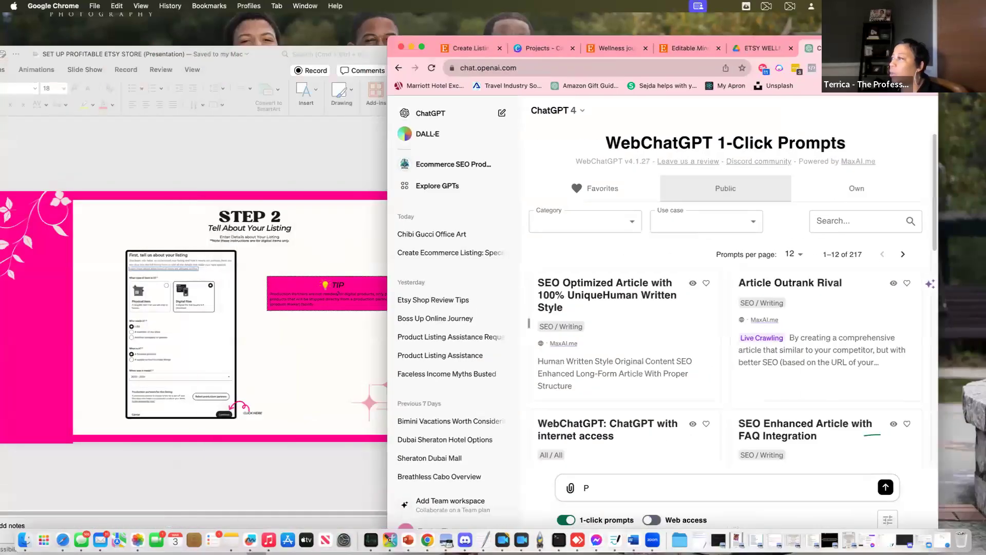
{"action": "type", "text": "LEAE"}
{"action": "key", "text": "BackSpace"}
{"action": "type", "text": "SE rewrite this "}
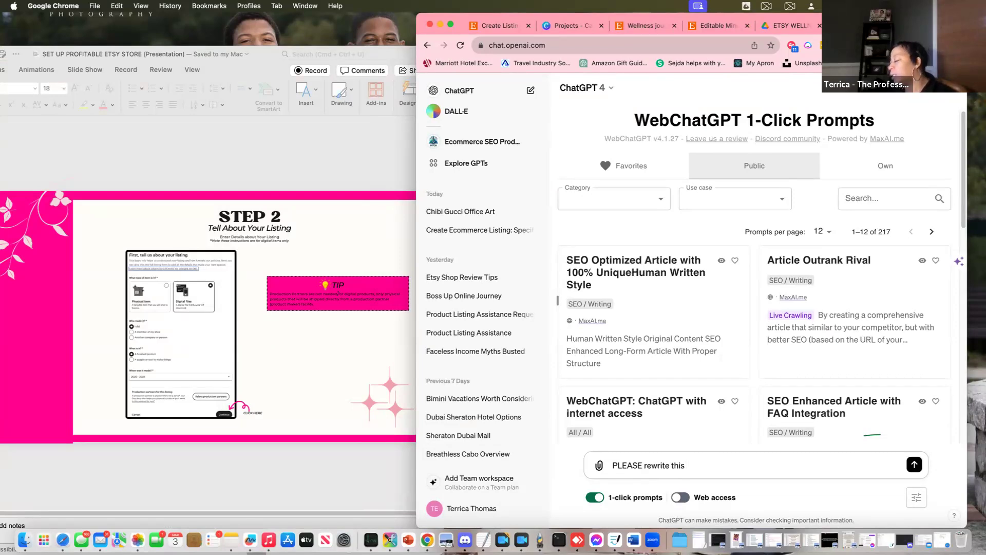
{"action": "type", "text": "etsy"}
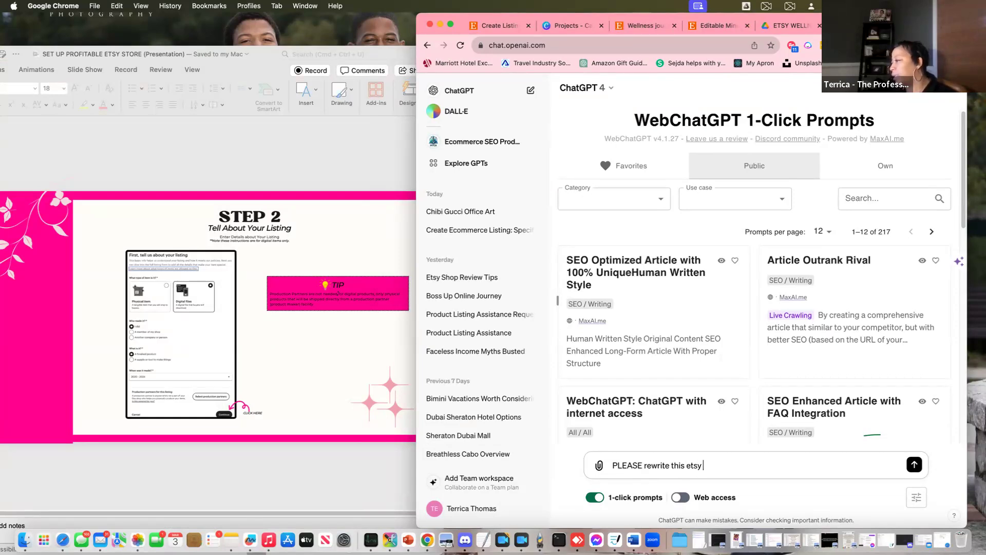
{"action": "type", "text": " product listing li"}
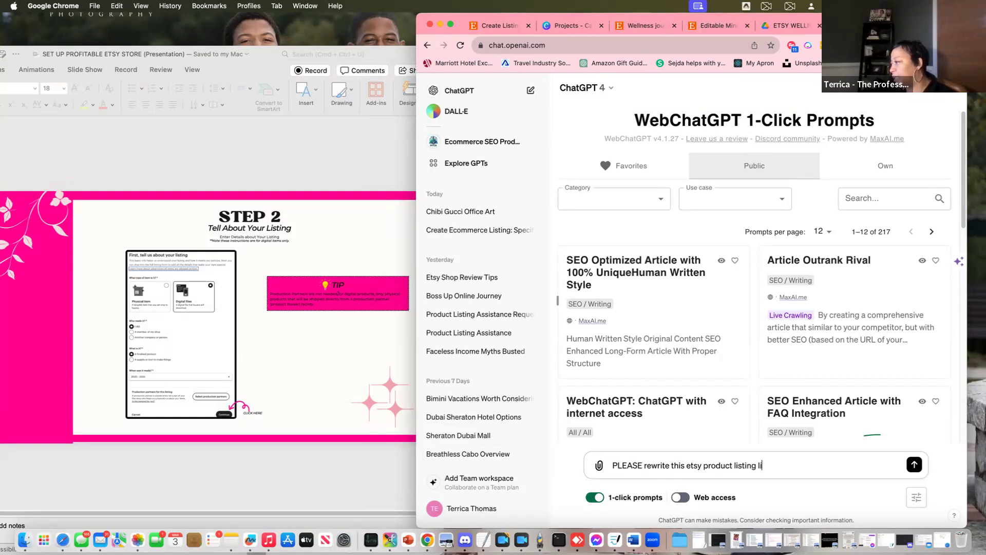
{"action": "type", "text": "title"}
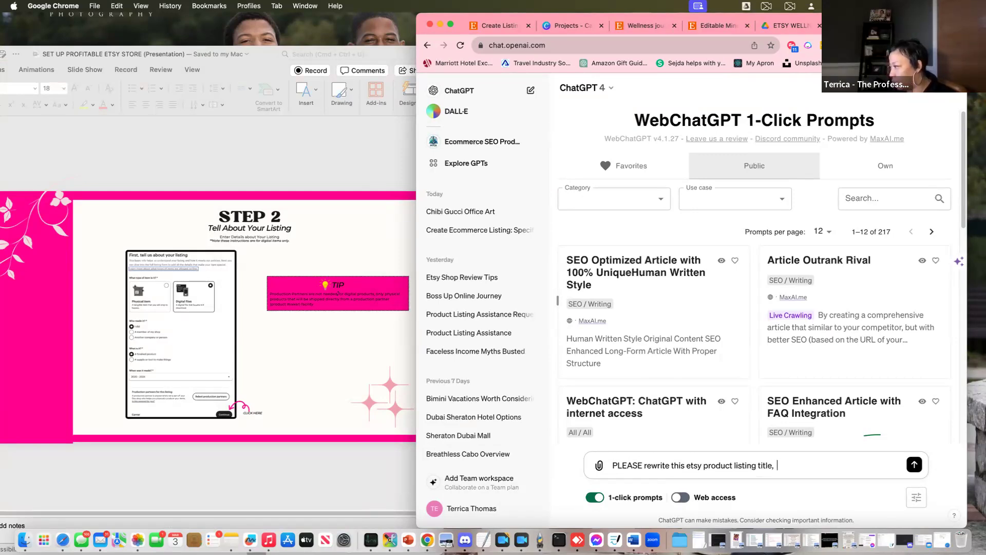
{"action": "type", "text": ",  seo opt"}
{"action": "type", "text": "imix"}
{"action": "type", "text": "e it"}
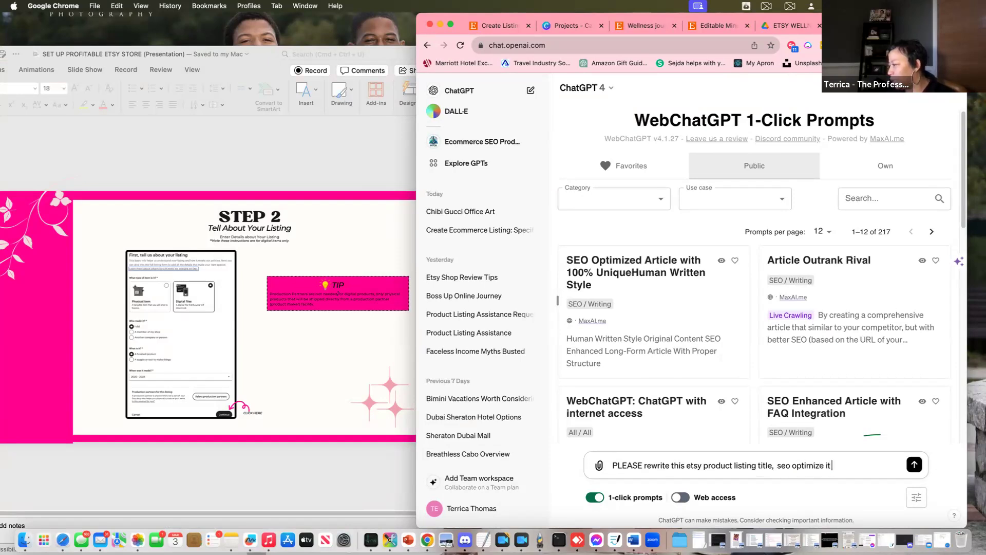
{"action": "type", "text": " for Googl"}
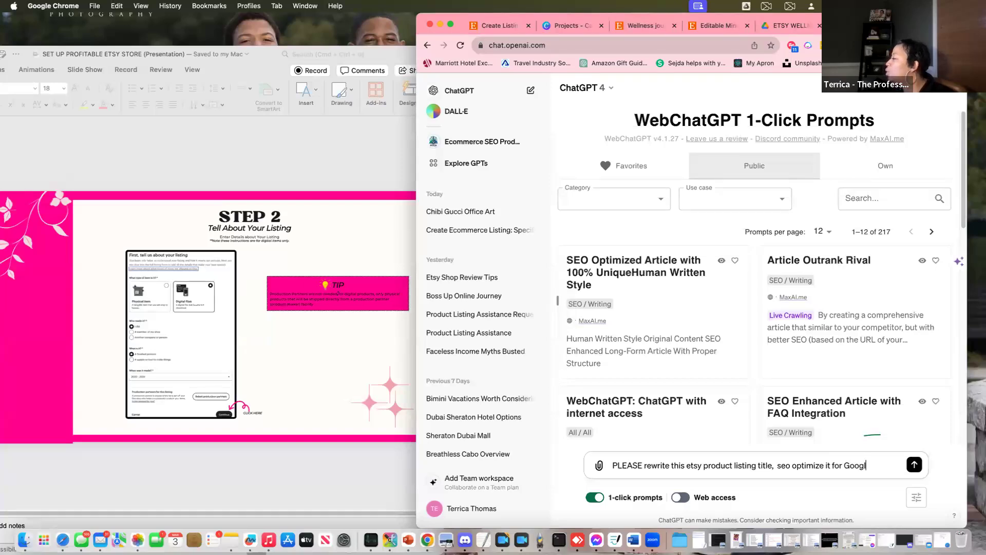
{"action": "type", "text": "e sera"}
{"action": "key", "text": "BackSpace"}
{"action": "key", "text": "BackSpace"}
{"action": "type", "text": "aah and"}
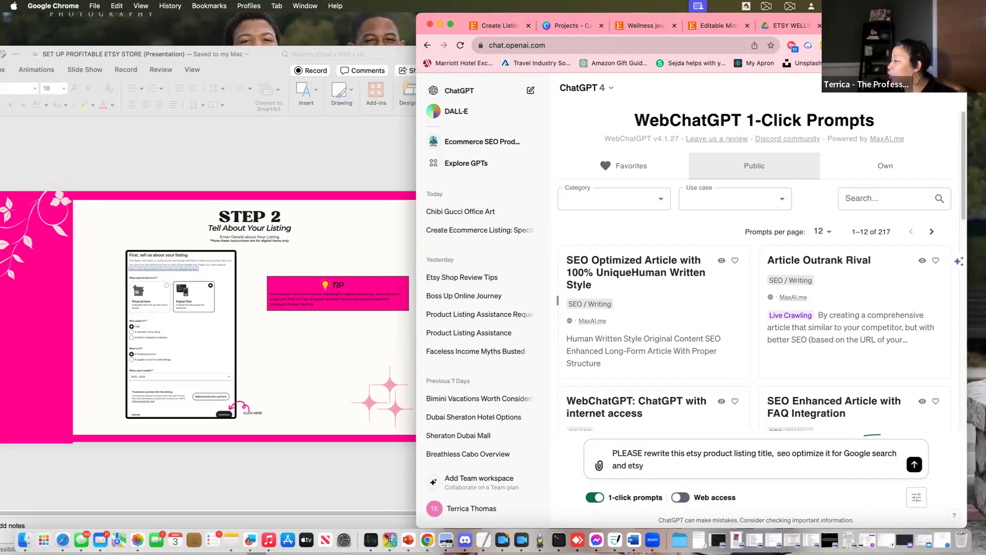
{"action": "type", "text": "etsy sear"}
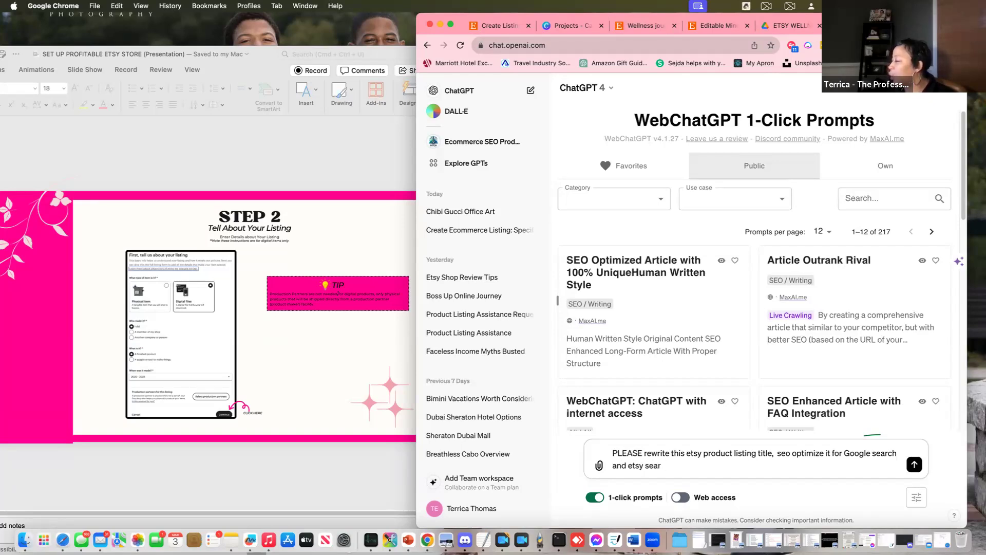
{"action": "type", "text": "ch ranking"}
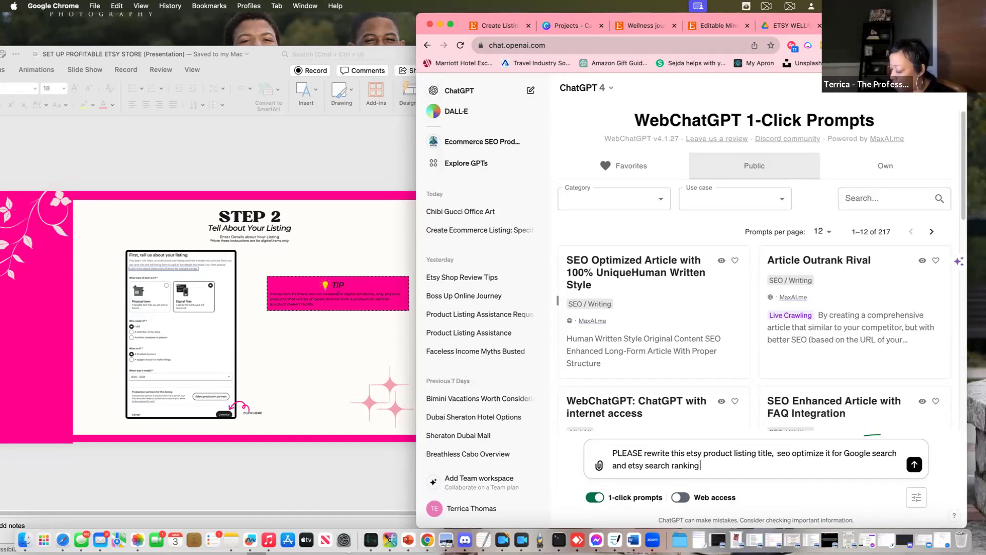
{"action": "type", "text": " \""}
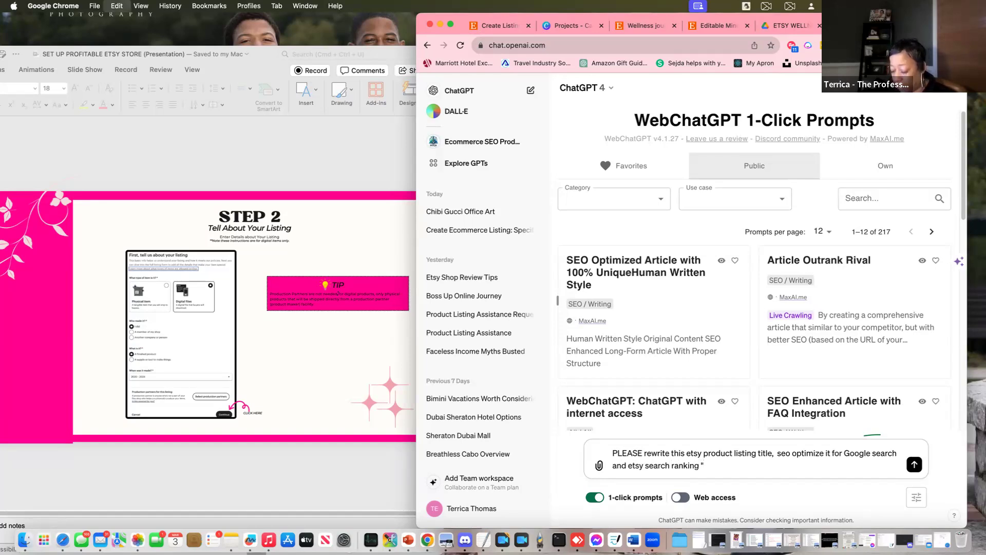
{"action": "key", "text": "super+v"}
{"action": "type", "text": "please give me 13 long tail"}
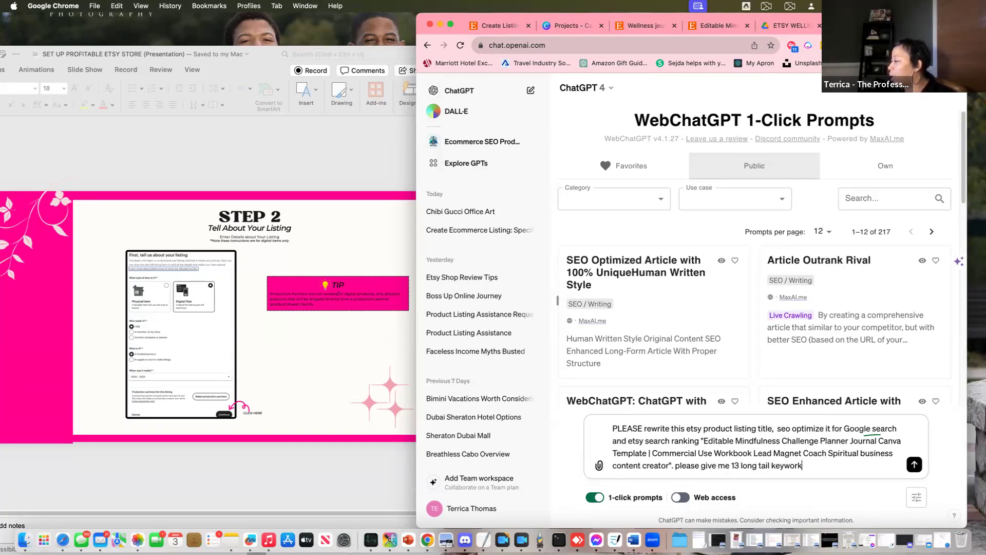
{"action": "type", "text": " keyword"}
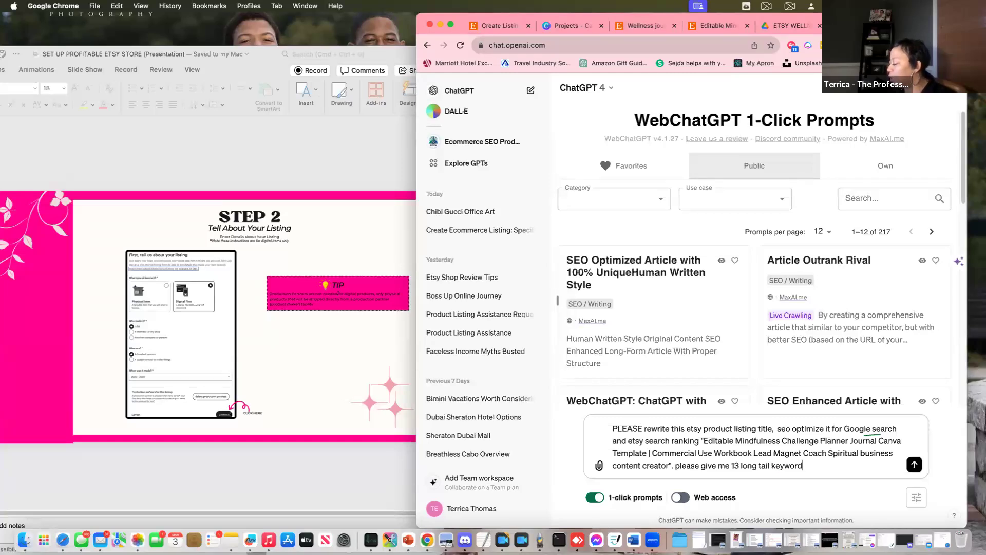
{"action": "type", "text": "s for a"}
{"action": "type", "text": " wel"}
{"action": "type", "text": "lnee"}
{"action": "type", "text": "s journal"}
Send the prompt and copy the suggested 'Customizable Mindfulness Journal & Planner Template for Coaches' title
{"action": "key", "text": "Return"}
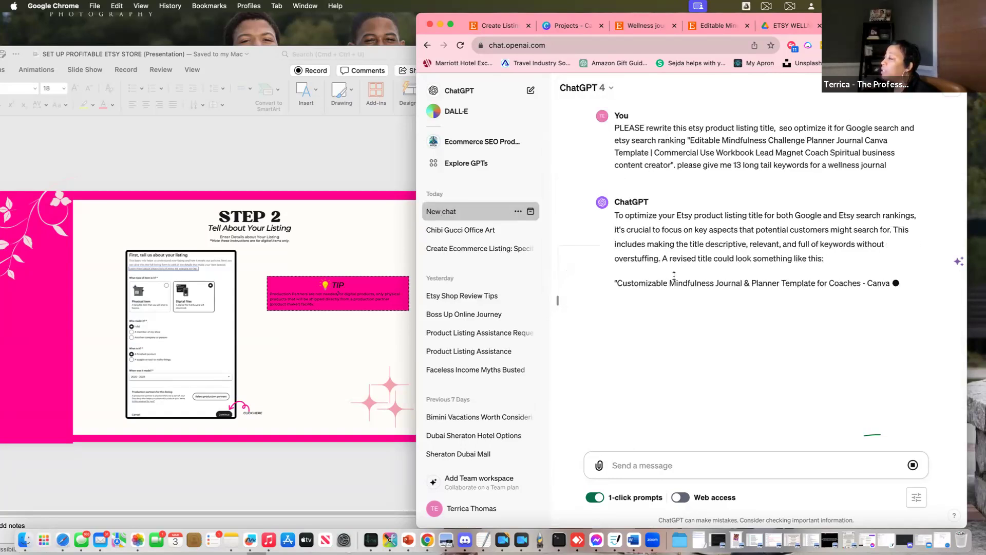
{"action": "left_click_drag", "start_coordinate": [620, 283], "coordinate": [866, 299]}
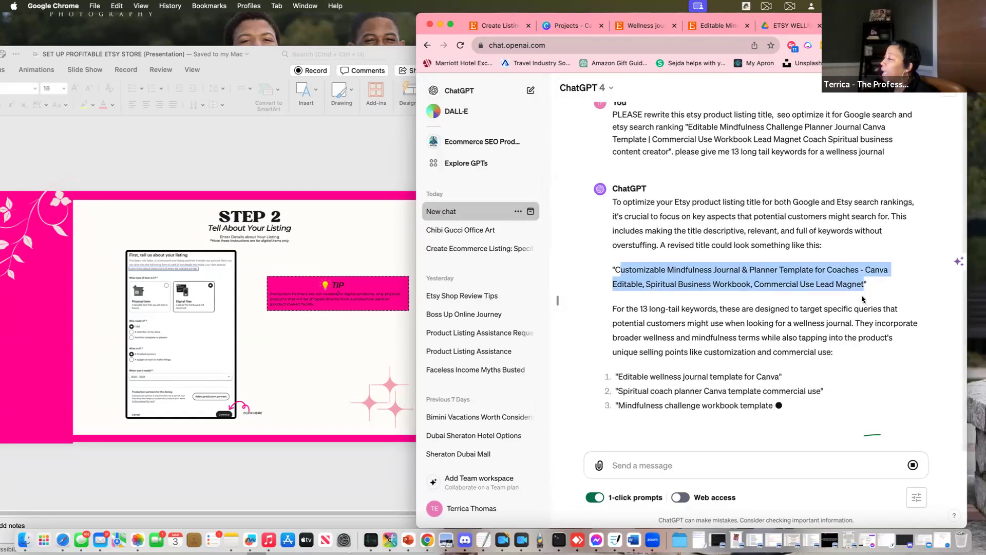
{"action": "right_click", "coordinate": [804, 257]}
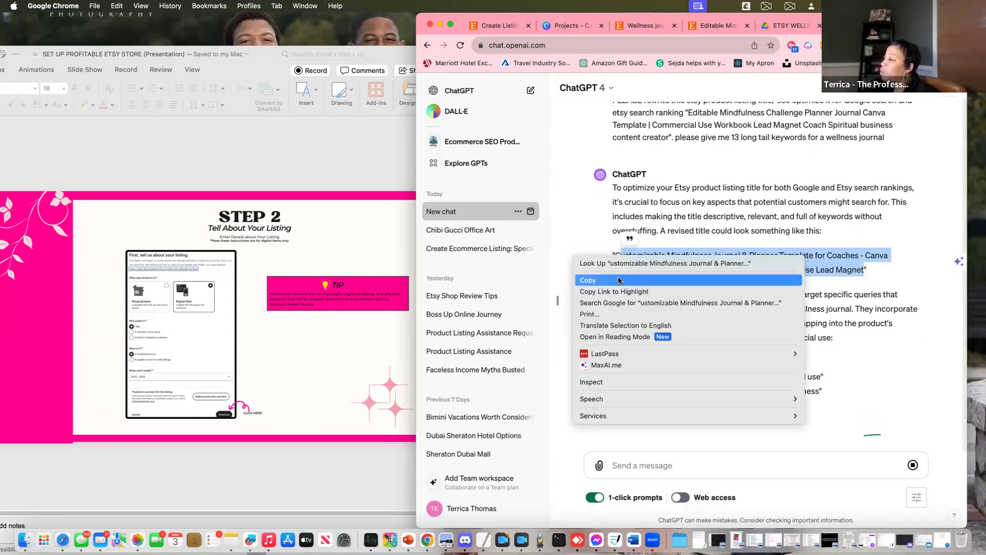
{"action": "left_click", "coordinate": [667, 280]}
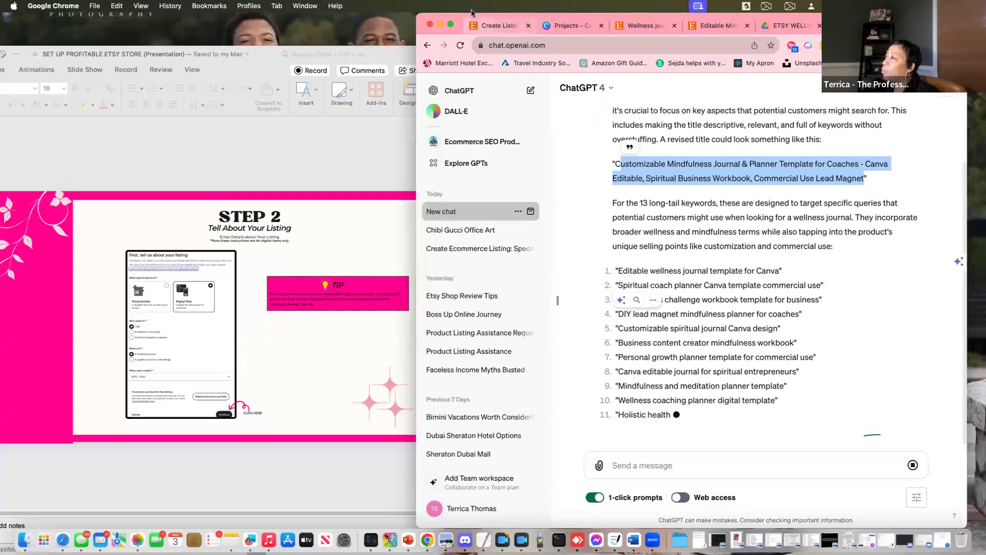
Paste ChatGPT's title into Title, replace the dash after 'Coaches' with a comma, and restore the leading 'C'
{"action": "left_click", "coordinate": [496, 25]}
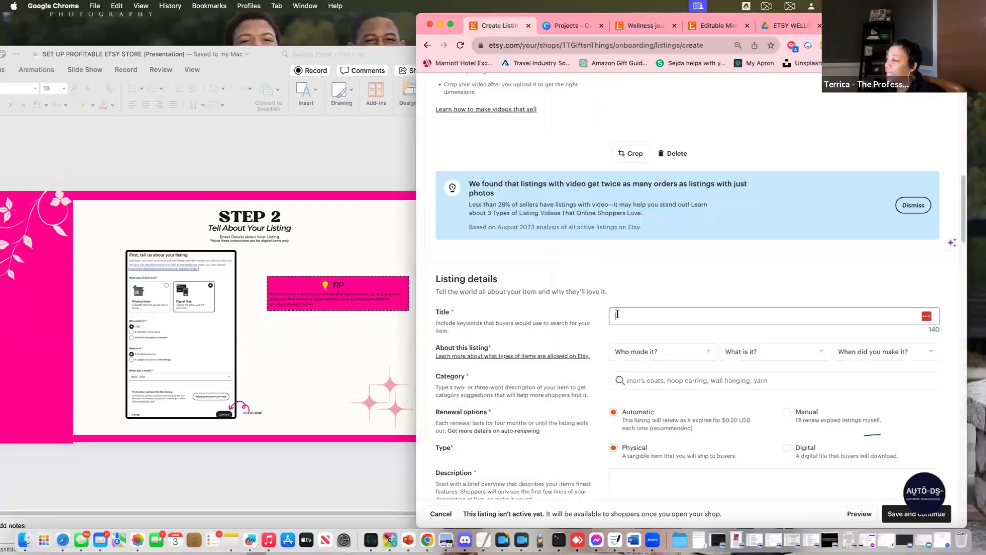
{"action": "key", "text": "super+v"}
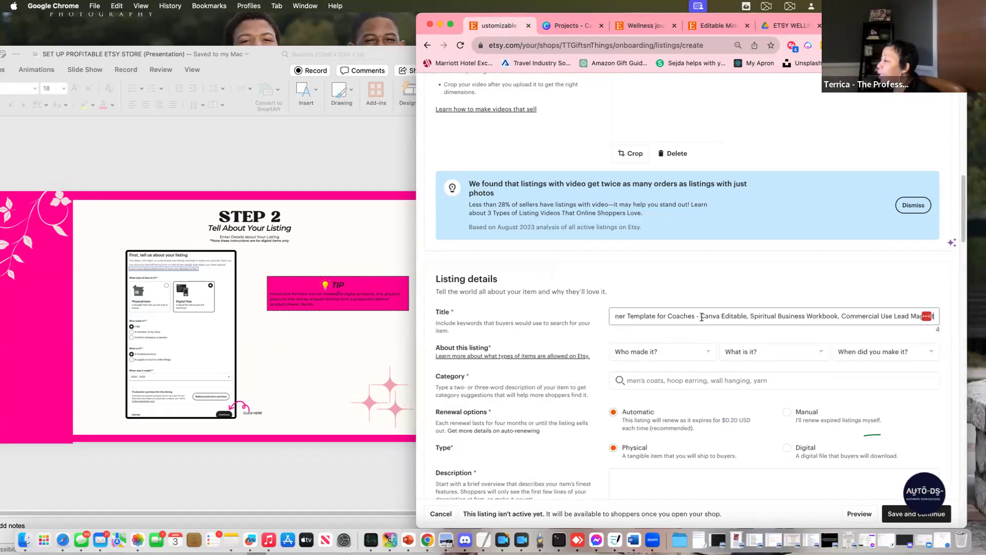
{"action": "key", "text": "BackSpace"}
{"action": "key", "text": "BackSpace"}
{"action": "key", "text": "BackSpace"}
{"action": "type", "text": ","}
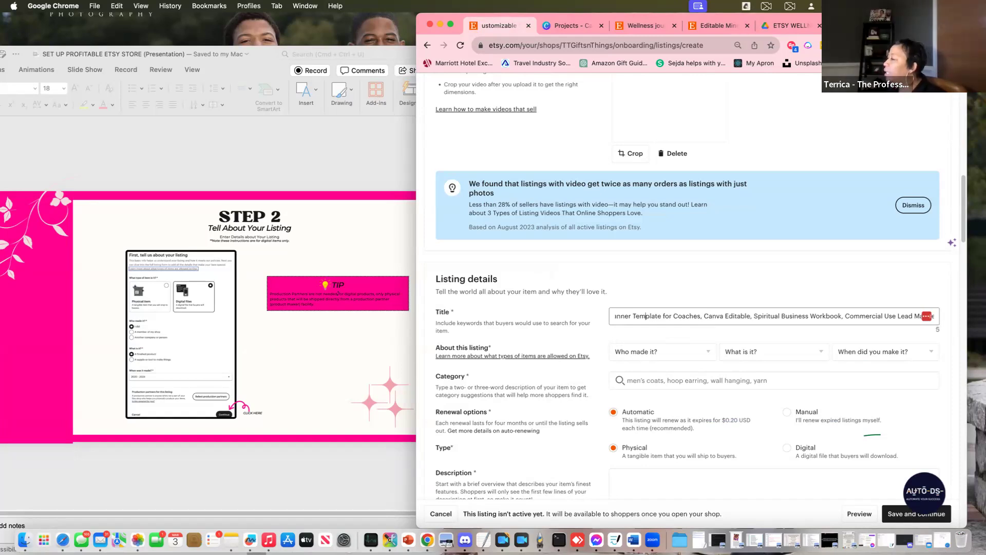
{"action": "scroll", "coordinate": [624, 316], "scroll_direction": "left", "scroll_amount": 3}
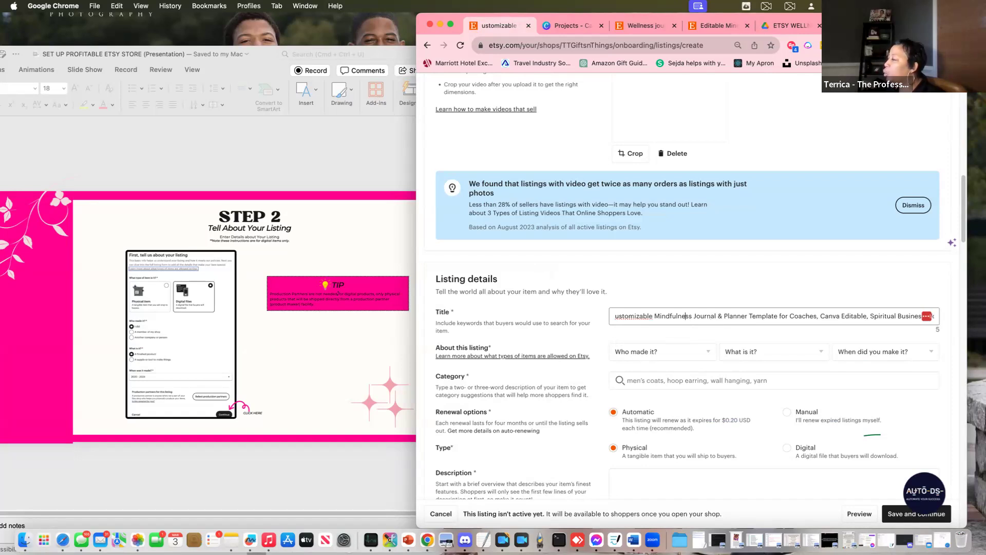
{"action": "left_click_drag", "start_coordinate": [679, 321], "coordinate": [521, 321]}
{"action": "key", "text": "shift+super+Right"}
{"action": "key", "text": "shift+super+Left"}
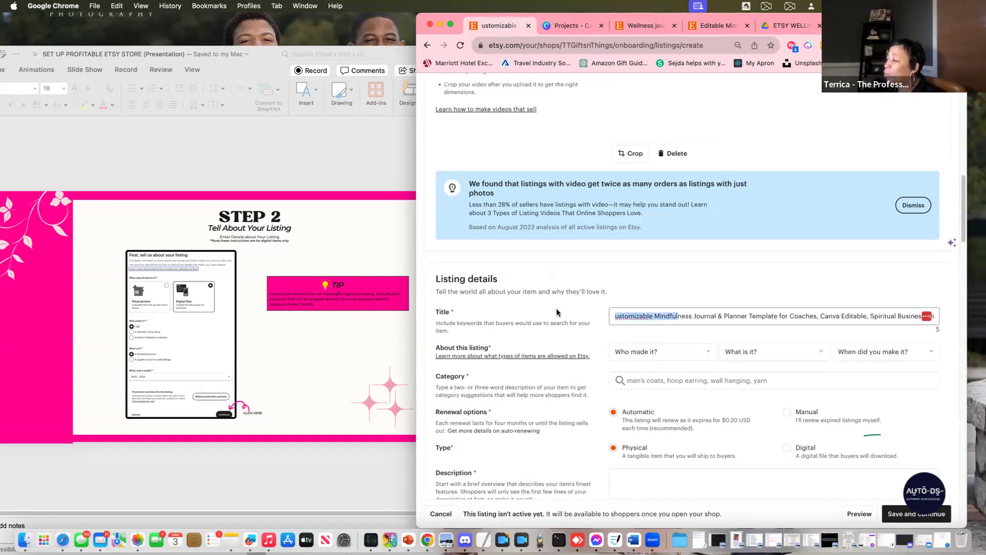
{"action": "left_click", "coordinate": [614, 316]}
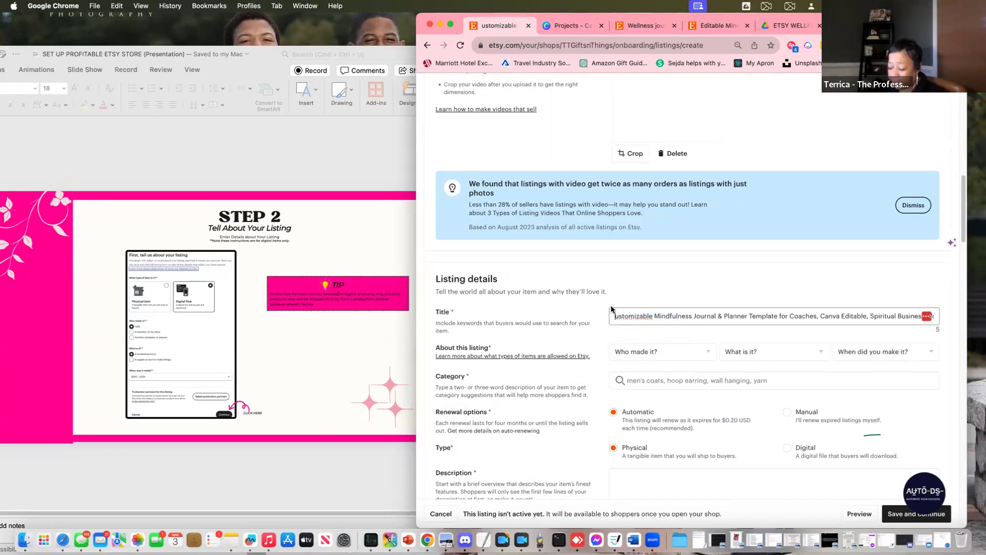
{"action": "type", "text": "C"}
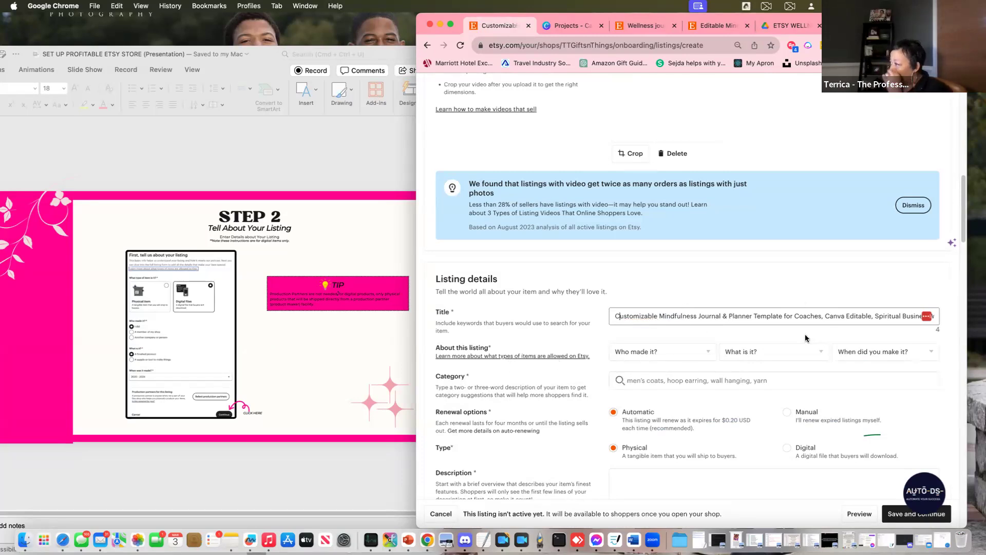
Set About this listing to made by 'I did', 'A finished product', made '2020 - 2024'
{"action": "left_click", "coordinate": [660, 352]}
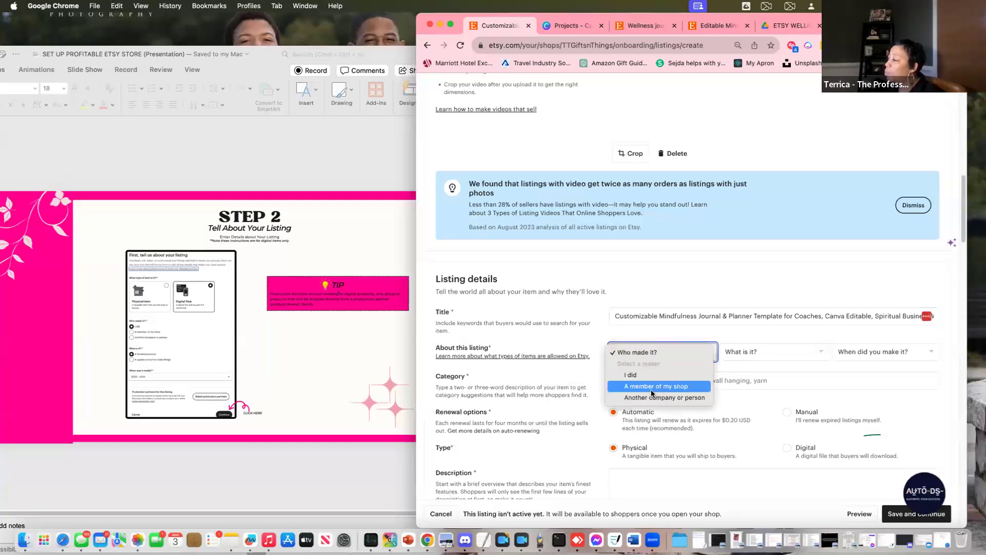
{"action": "left_click", "coordinate": [649, 375]}
{"action": "left_click", "coordinate": [806, 355]}
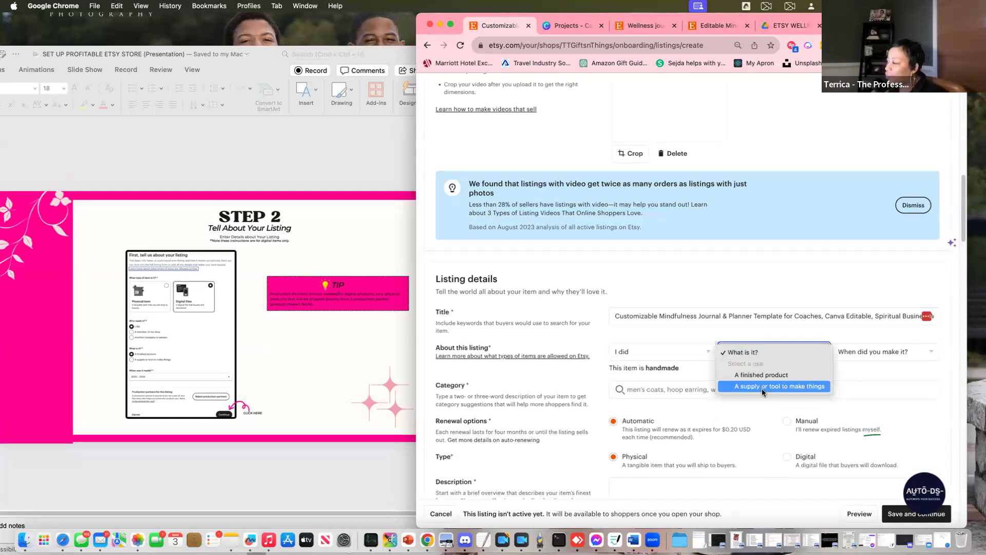
{"action": "left_click", "coordinate": [763, 375]}
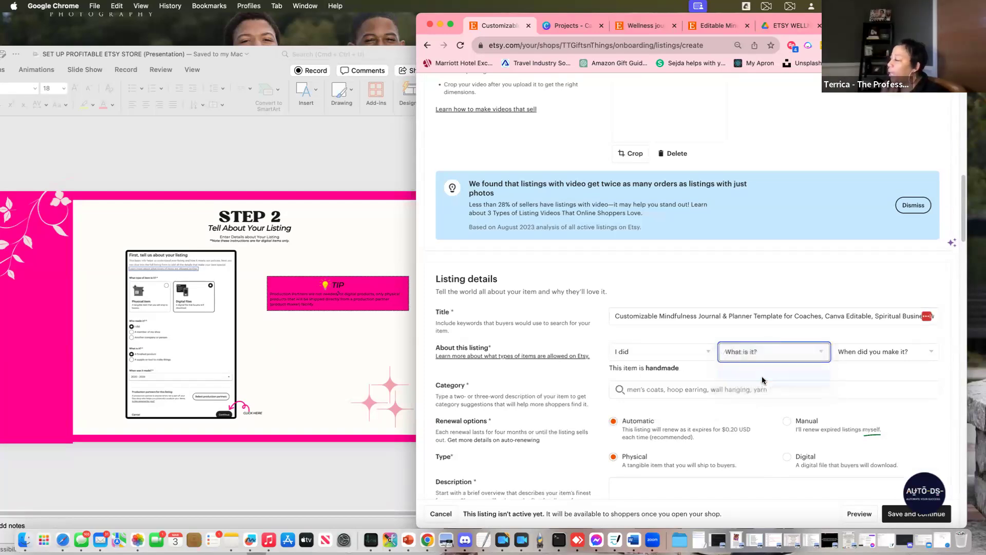
{"action": "left_click", "coordinate": [894, 354]}
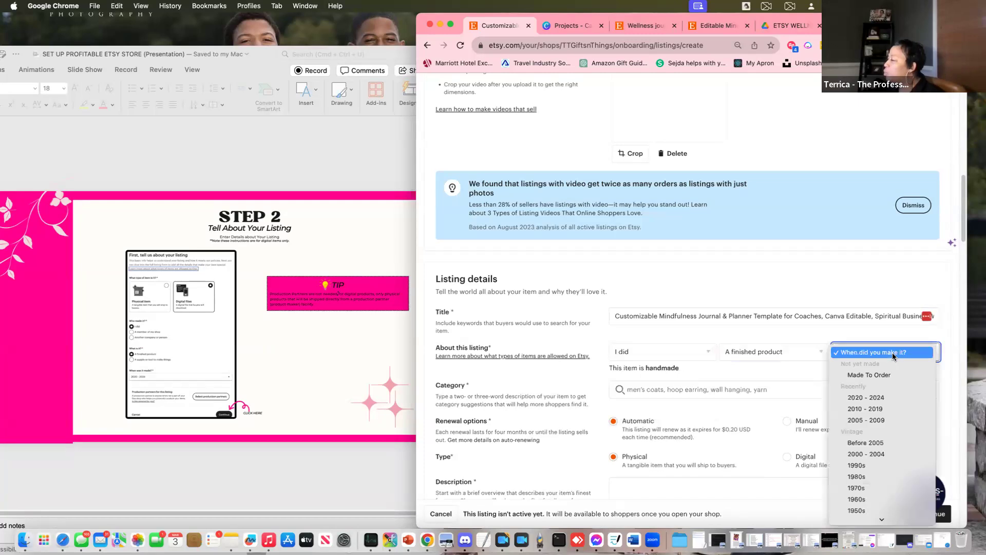
{"action": "left_click", "coordinate": [871, 399]}
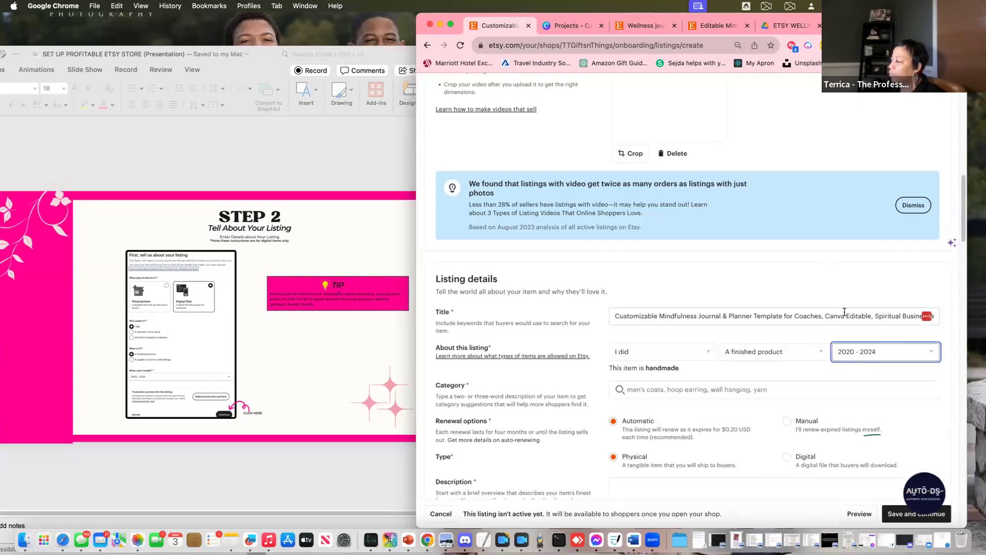
{"action": "scroll", "coordinate": [676, 293], "scroll_direction": "down", "scroll_amount": 1}
Advance the guide slides to STEP 3 'New Listing Details' and reopen the competitor Mindfulness listing
{"action": "left_click", "coordinate": [276, 366]}
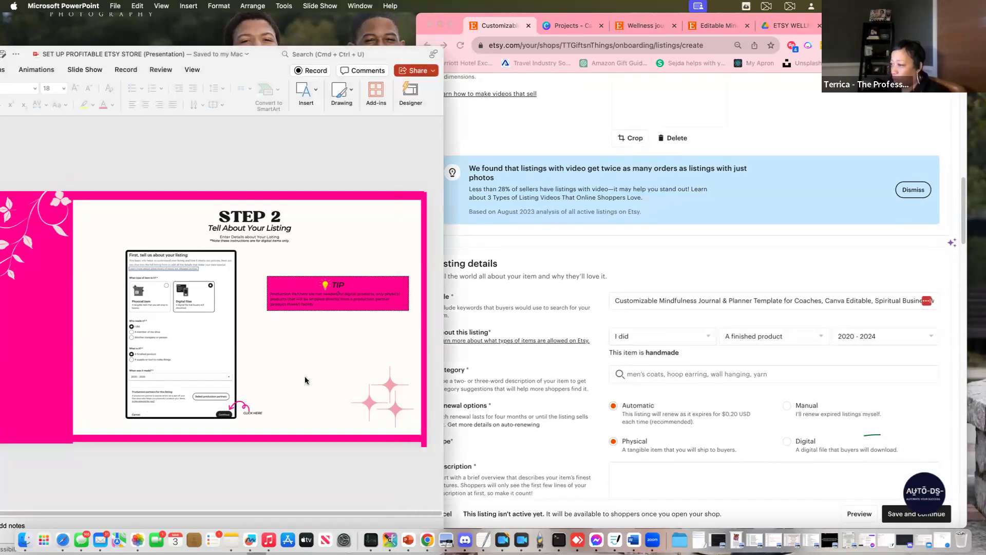
{"action": "key", "text": "Down"}
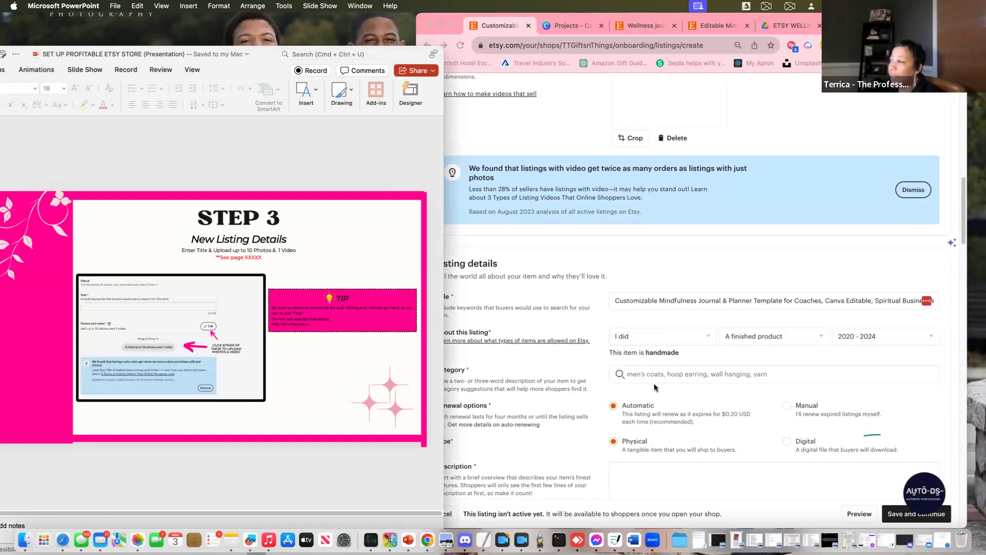
{"action": "scroll", "coordinate": [668, 401], "scroll_direction": "down", "scroll_amount": 1}
{"action": "key", "text": "super+Tab"}
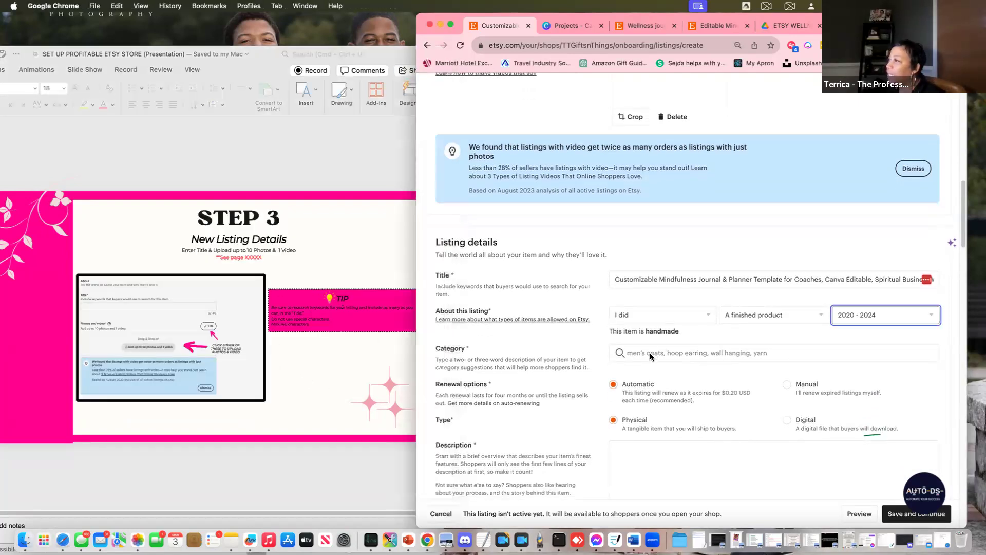
{"action": "left_click", "coordinate": [714, 27]}
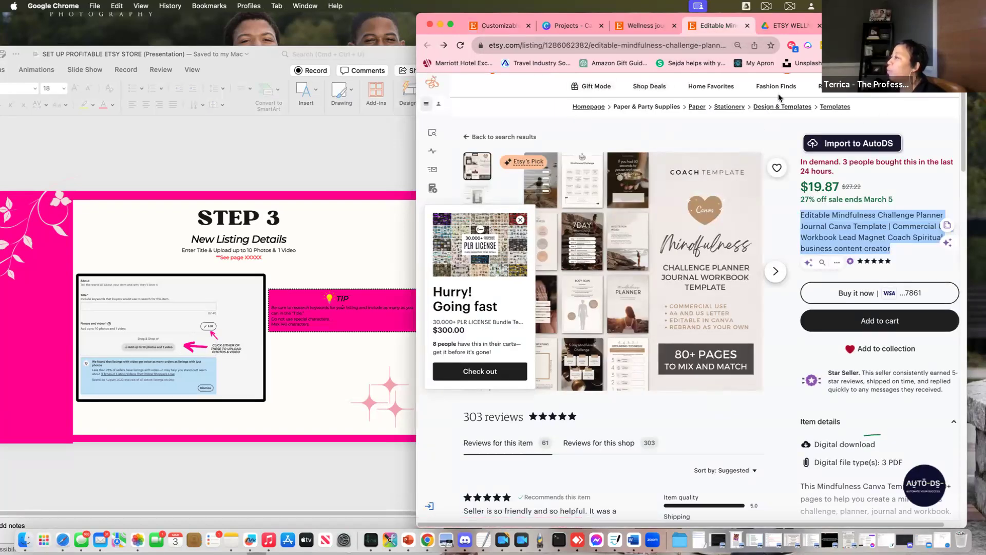
{"action": "left_click", "coordinate": [673, 137]}
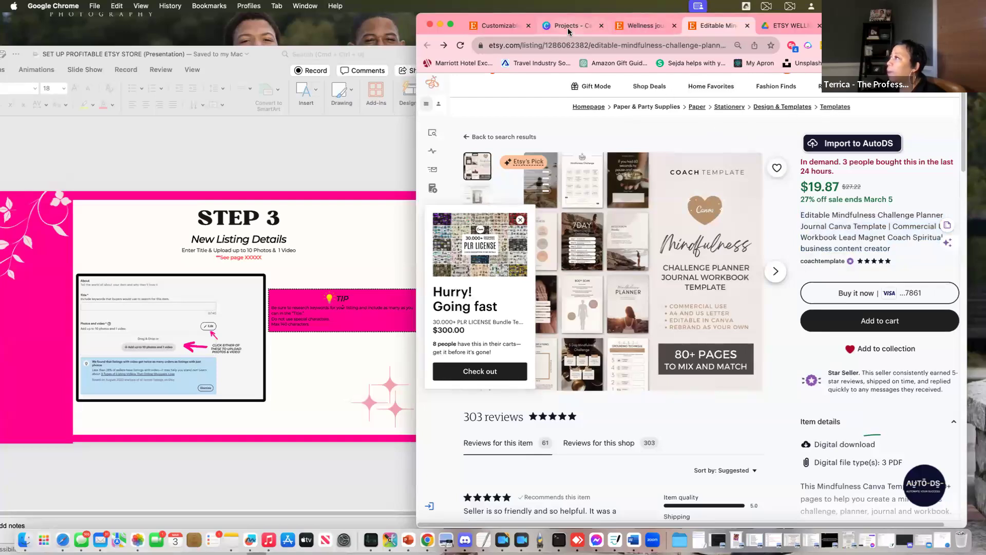
Search the Category field for 'templates' and pick Planner Templates
{"action": "left_click", "coordinate": [501, 28]}
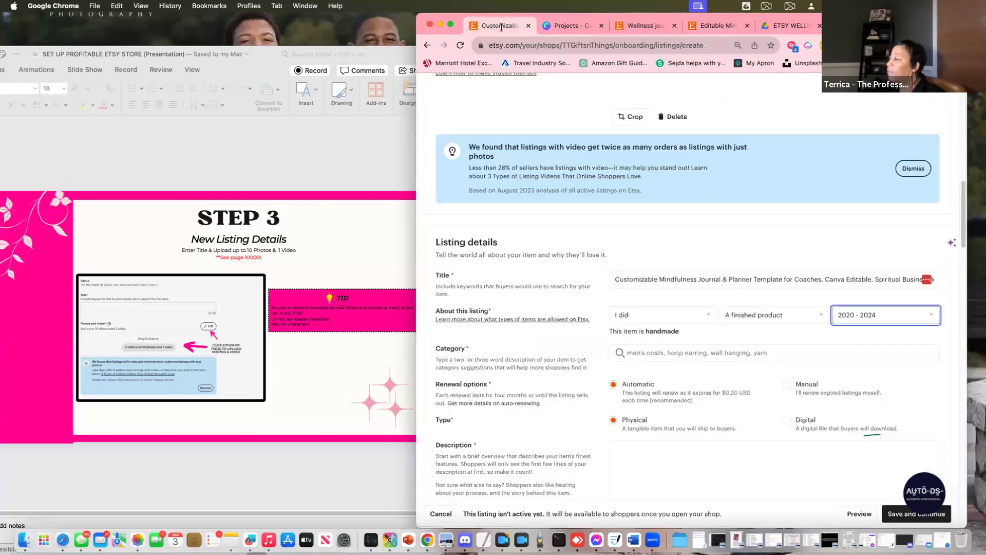
{"action": "left_click", "coordinate": [646, 352]}
{"action": "type", "text": "temp"}
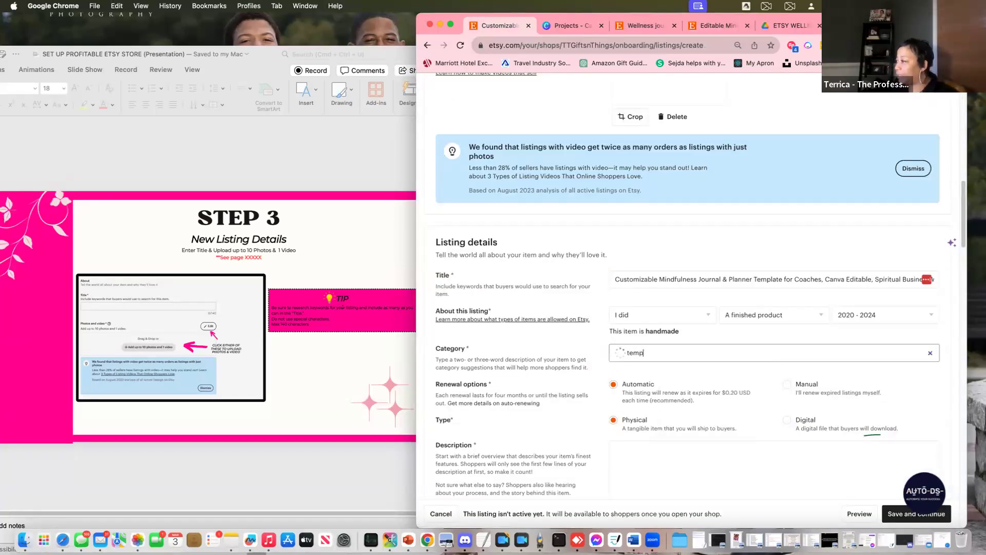
{"action": "type", "text": "lates"}
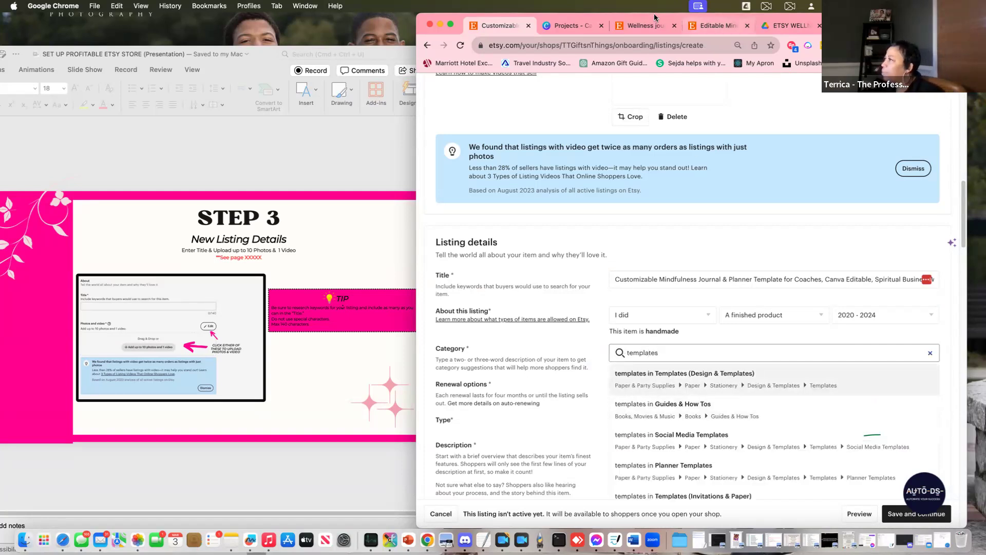
{"action": "left_click", "coordinate": [709, 25]}
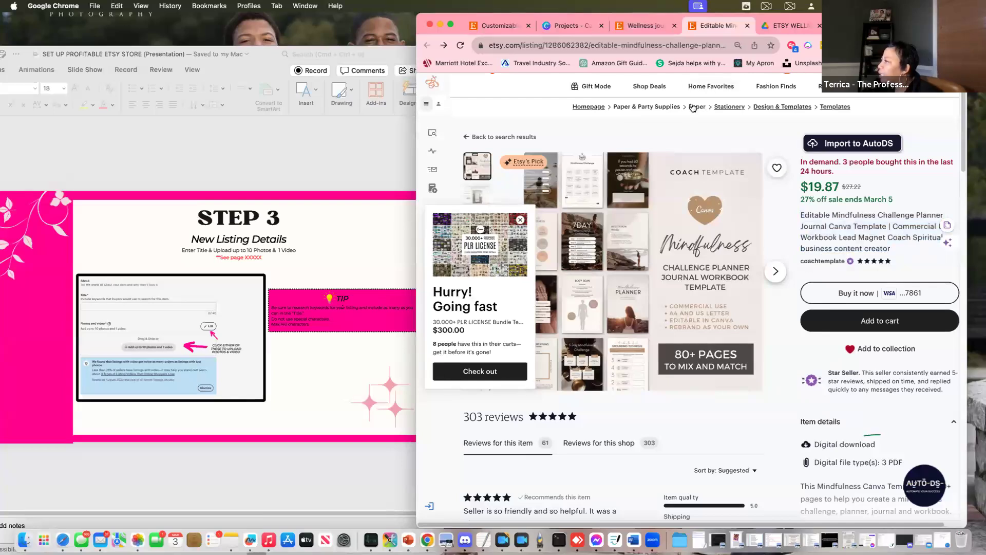
{"action": "left_click", "coordinate": [574, 27]}
{"action": "left_click", "coordinate": [497, 26]}
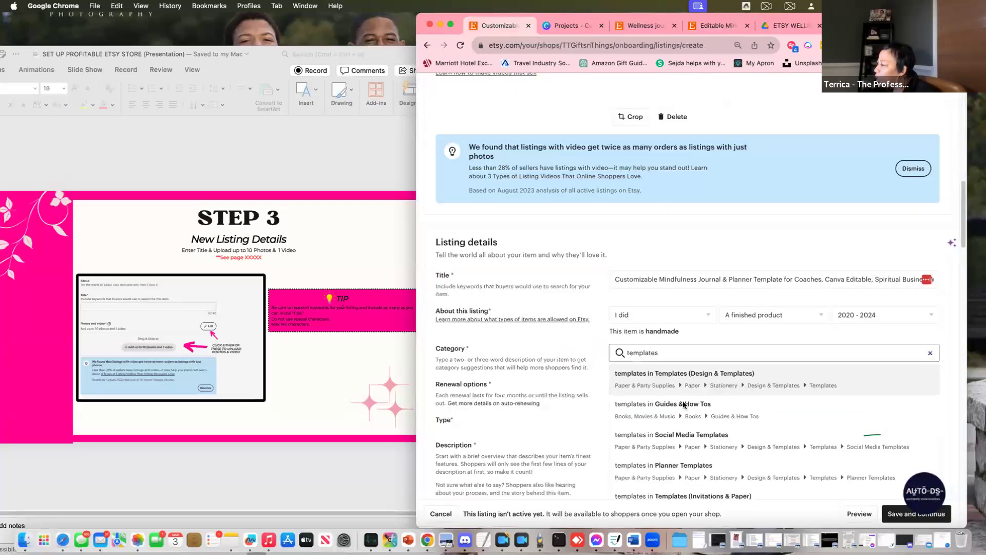
{"action": "scroll", "coordinate": [776, 385], "scroll_direction": "down", "scroll_amount": 1}
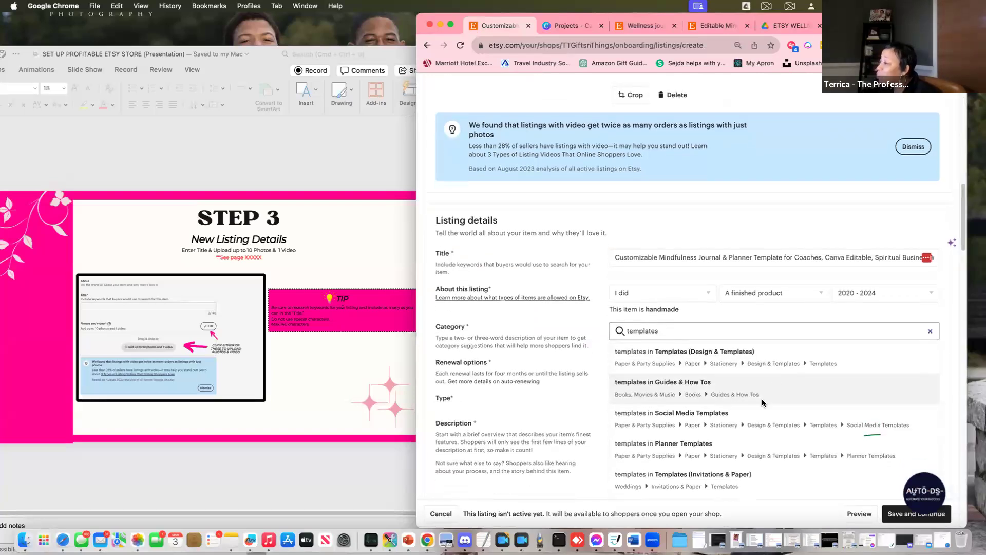
{"action": "scroll", "coordinate": [762, 399], "scroll_direction": "down", "scroll_amount": 4}
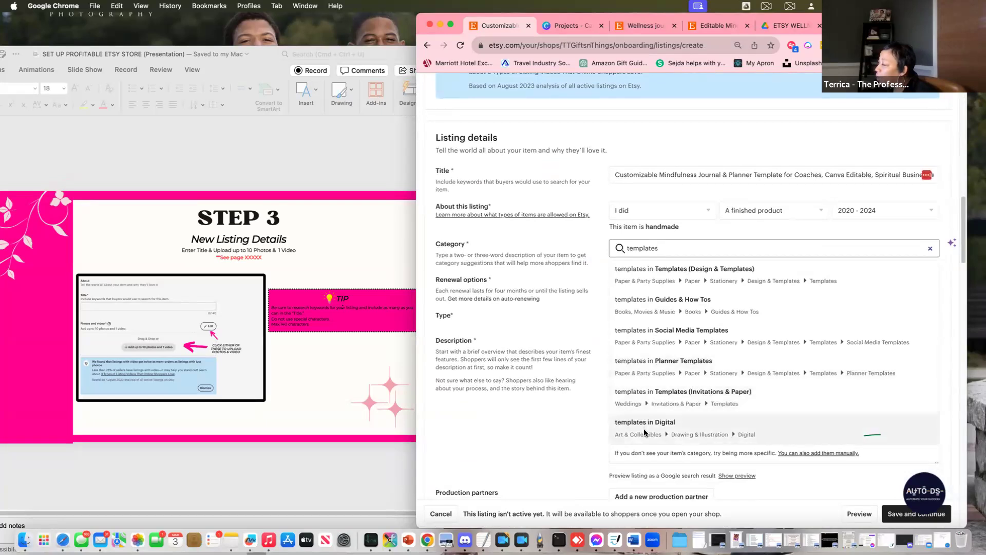
{"action": "left_click", "coordinate": [644, 366]}
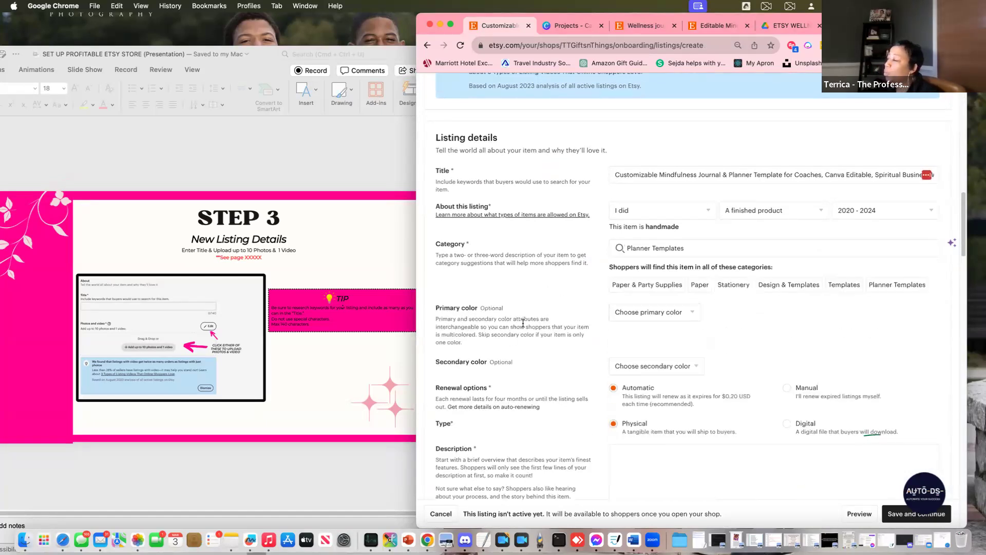
Advance the guide slides to STEP 5 'Upload Your Digital File'
{"action": "left_click", "coordinate": [343, 462]}
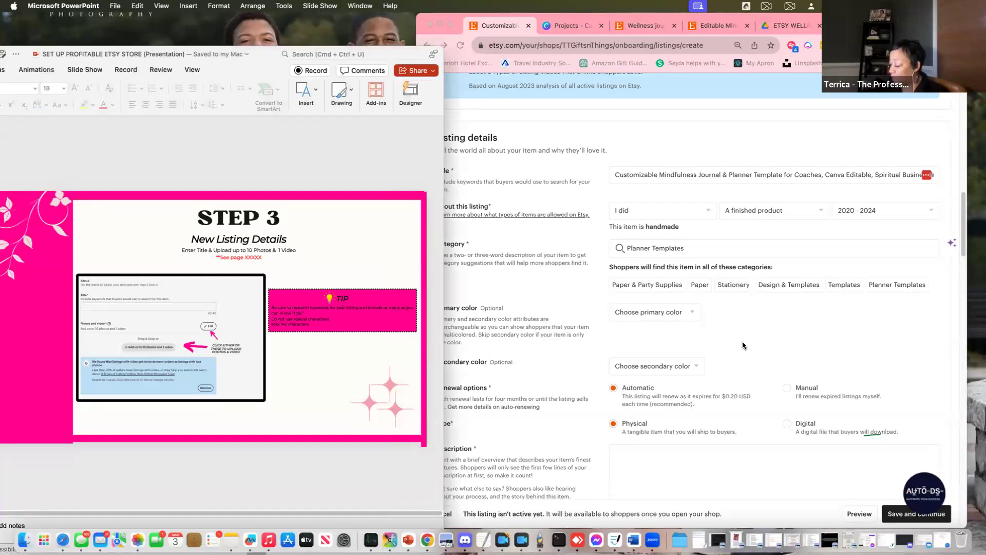
{"action": "key", "text": "Down"}
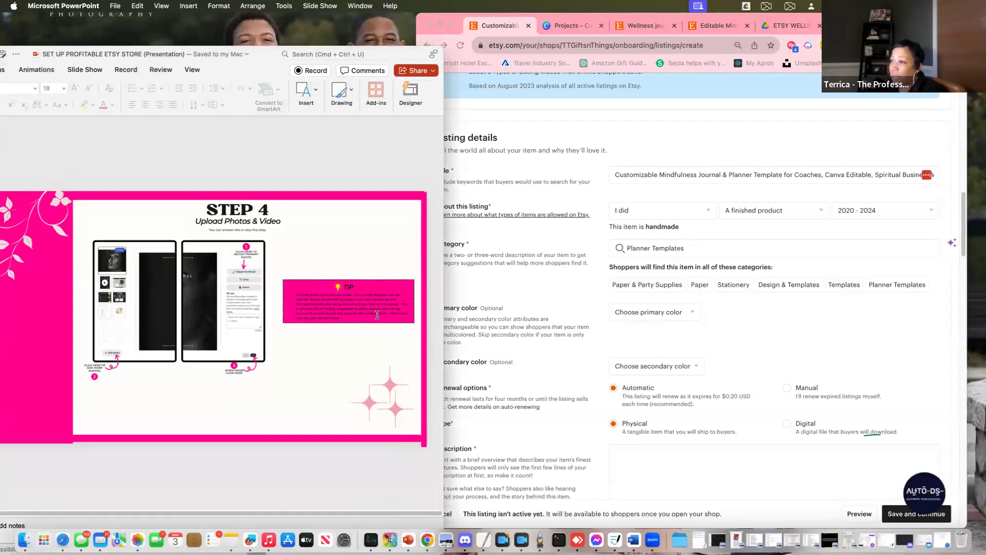
{"action": "key", "text": "Down"}
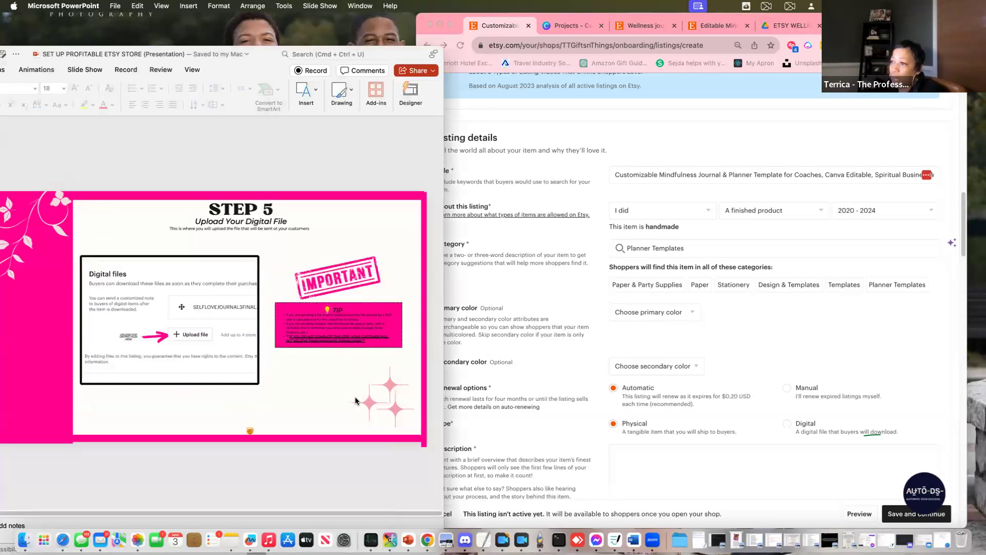
Choose Purple in the Primary color dropdown and Rainbow in the Secondary color dropdown
{"action": "left_click", "coordinate": [610, 327]}
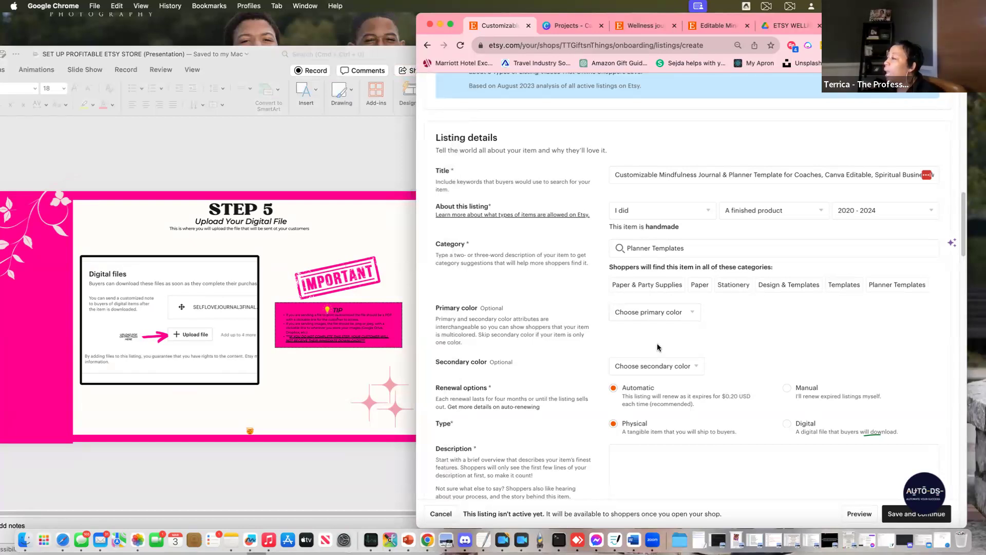
{"action": "left_click", "coordinate": [653, 313]}
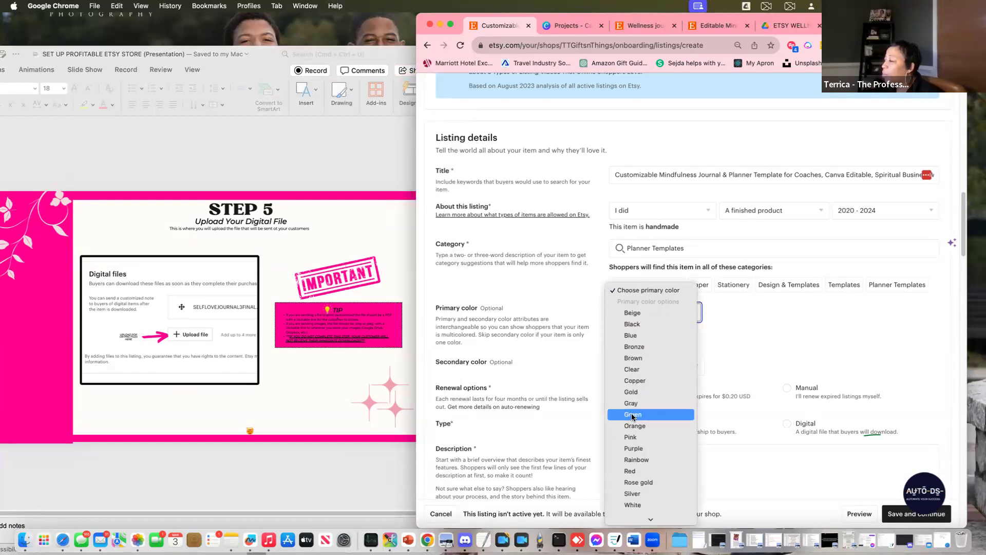
{"action": "scroll", "coordinate": [632, 416], "scroll_direction": "down", "scroll_amount": 2}
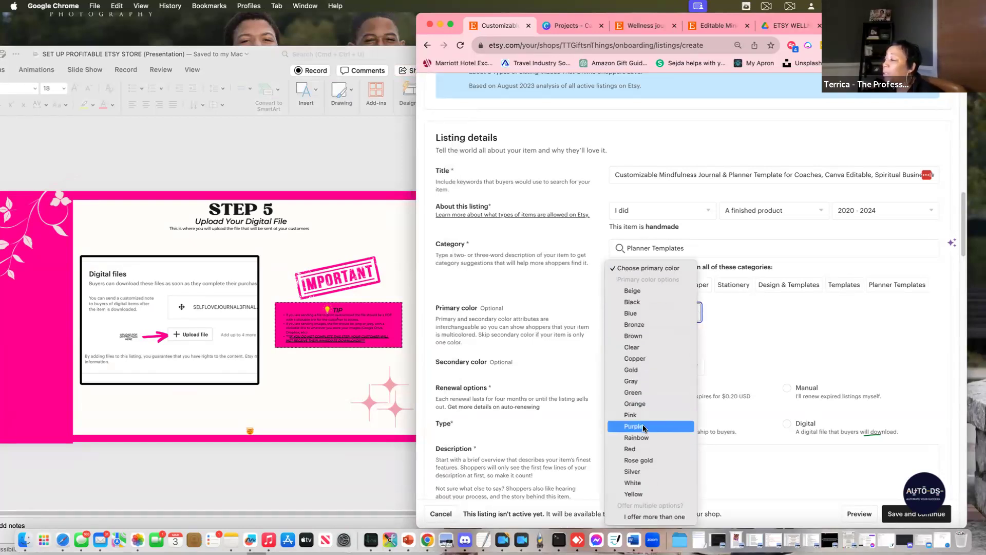
{"action": "left_click", "coordinate": [644, 426]}
{"action": "scroll", "coordinate": [797, 349], "scroll_direction": "down", "scroll_amount": 3}
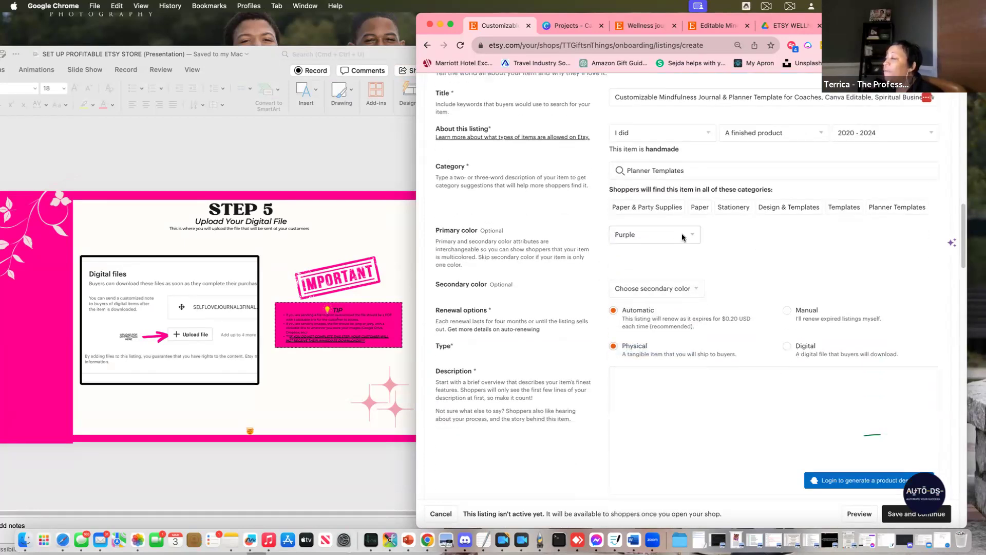
{"action": "left_click", "coordinate": [692, 285]}
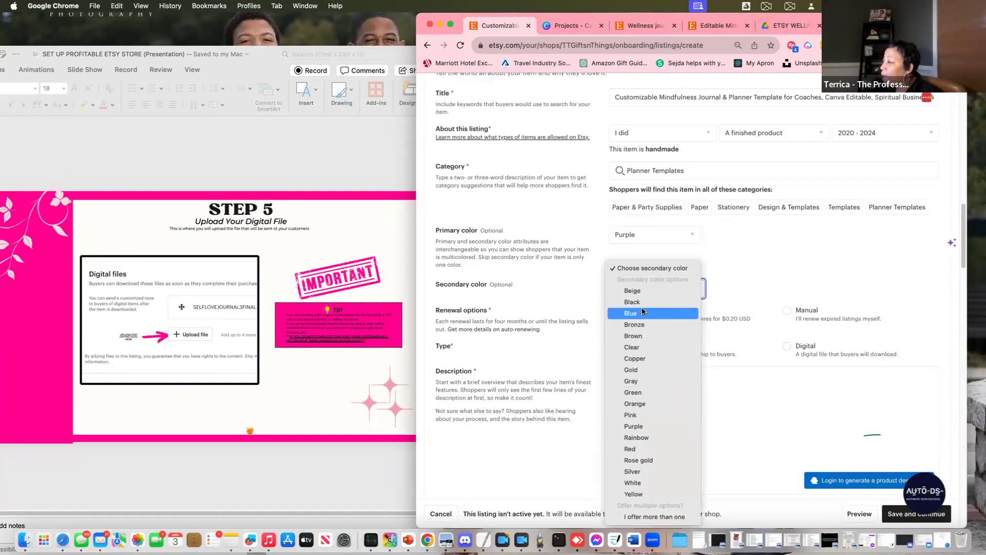
{"action": "left_click", "coordinate": [653, 438]}
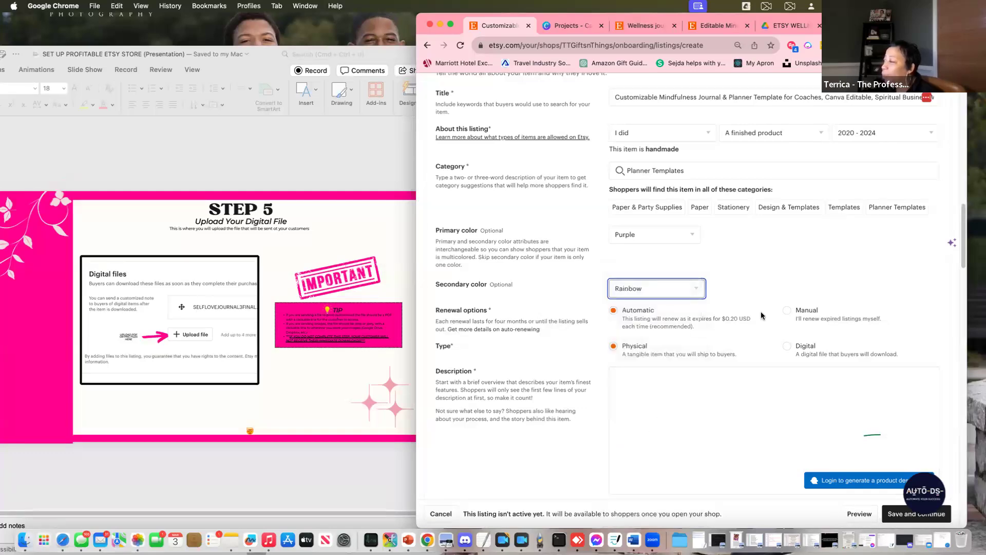
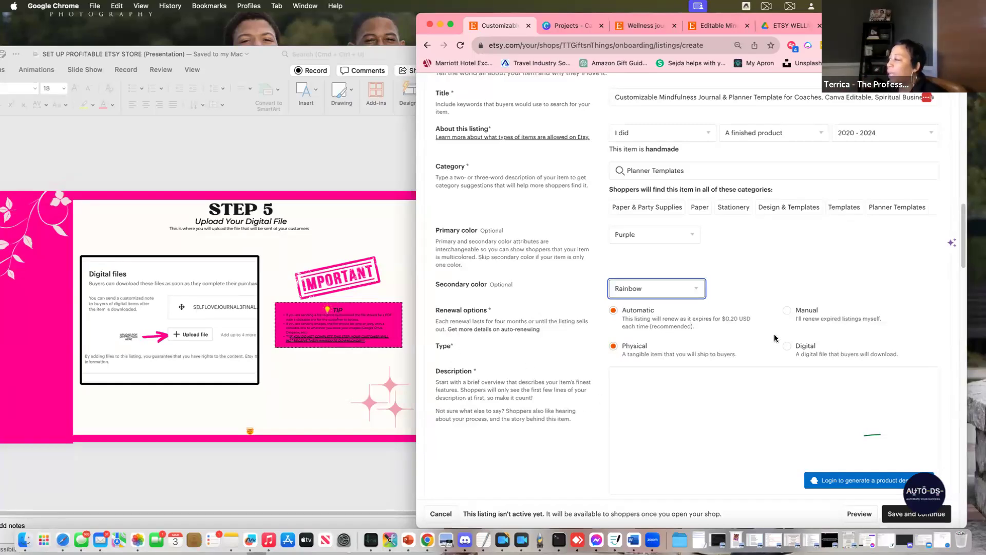
Set the wellness journal listing's type to Digital and scroll toward the Description section
{"action": "left_click", "coordinate": [787, 347]}
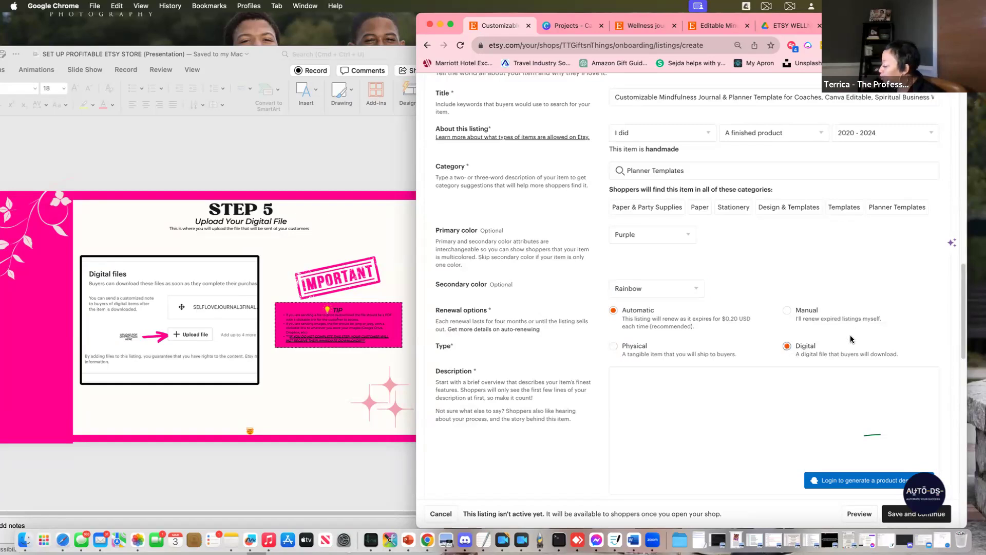
{"action": "scroll", "coordinate": [853, 329], "scroll_direction": "down", "scroll_amount": 1}
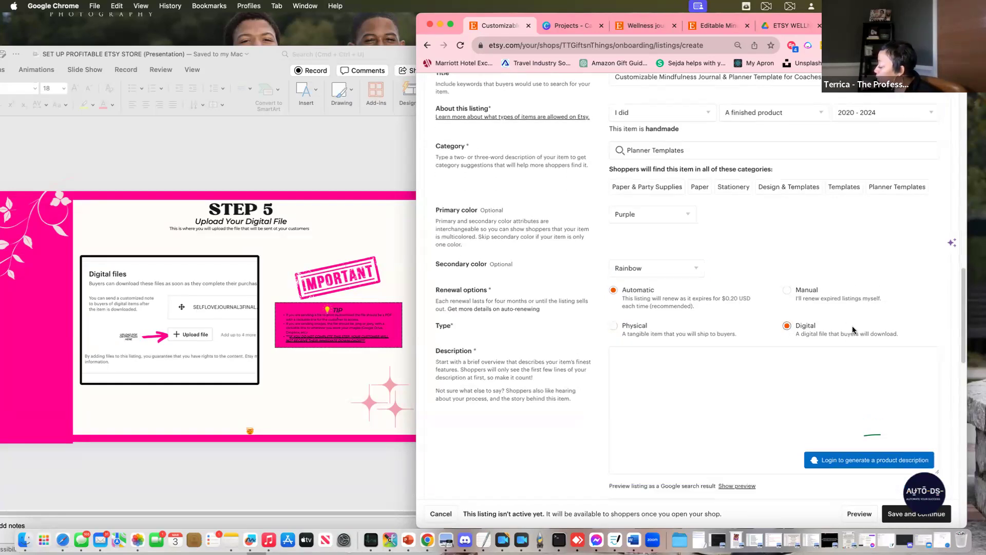
{"action": "scroll", "coordinate": [721, 322], "scroll_direction": "down", "scroll_amount": 5}
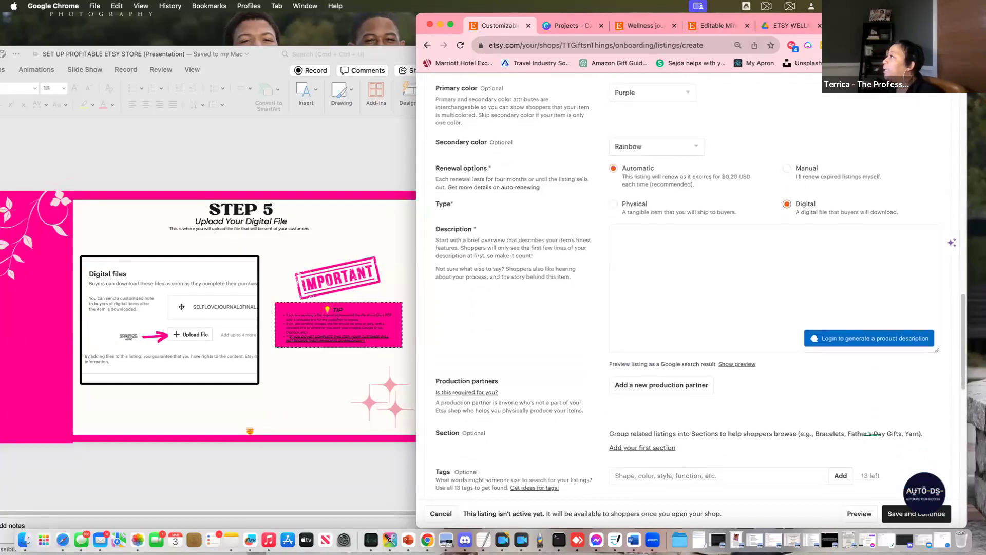
Ask ChatGPT for an Etsy wellness journal description using long-tail keywords that still make sense
{"action": "key", "text": "ctrl+Tab"}
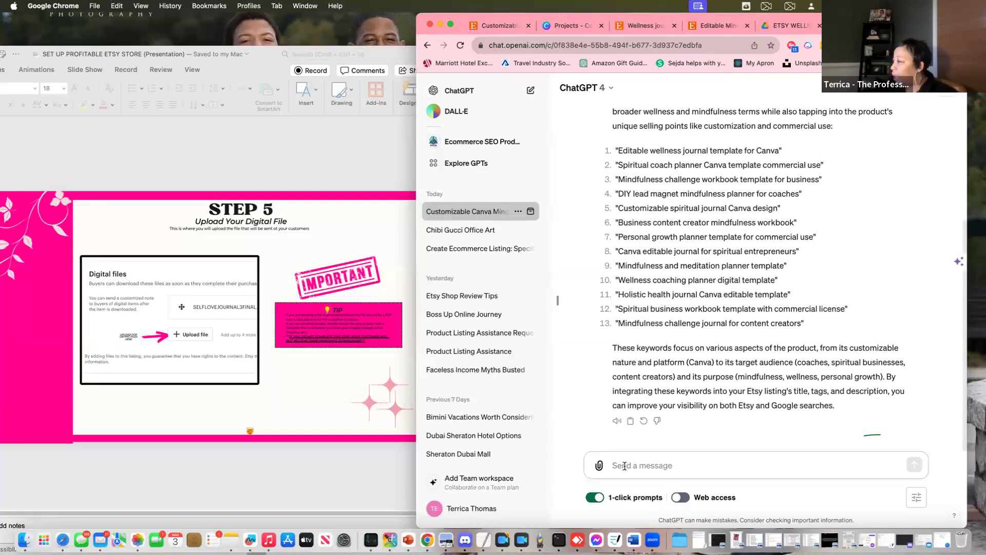
{"action": "type", "text": "Thank you. pl"}
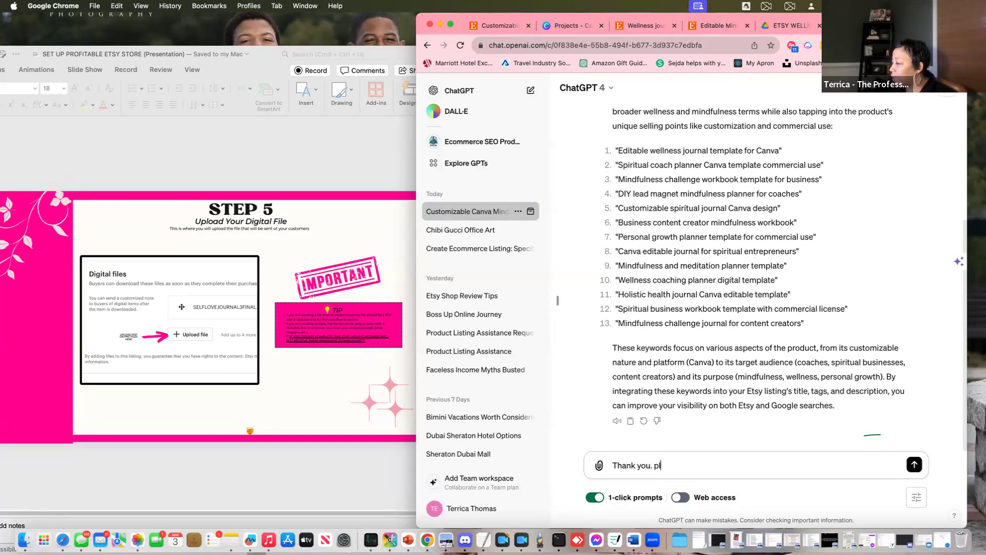
{"action": "type", "text": "ease"}
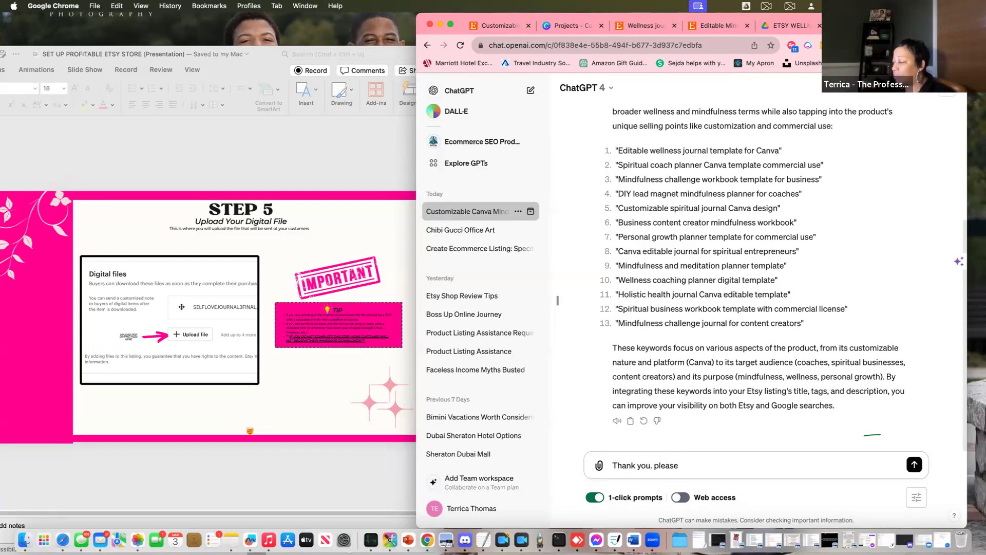
{"action": "type", "text": "write me "}
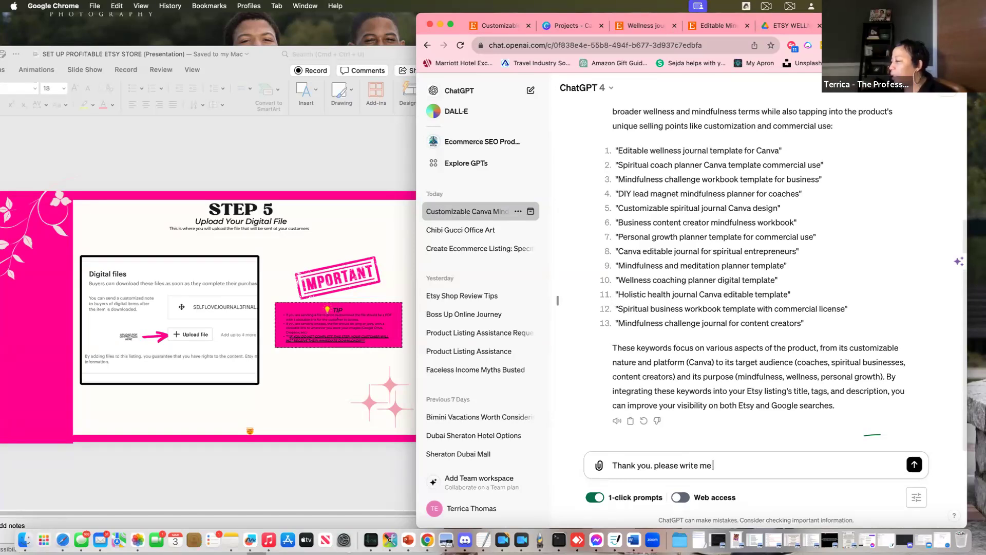
{"action": "type", "text": "a n et"}
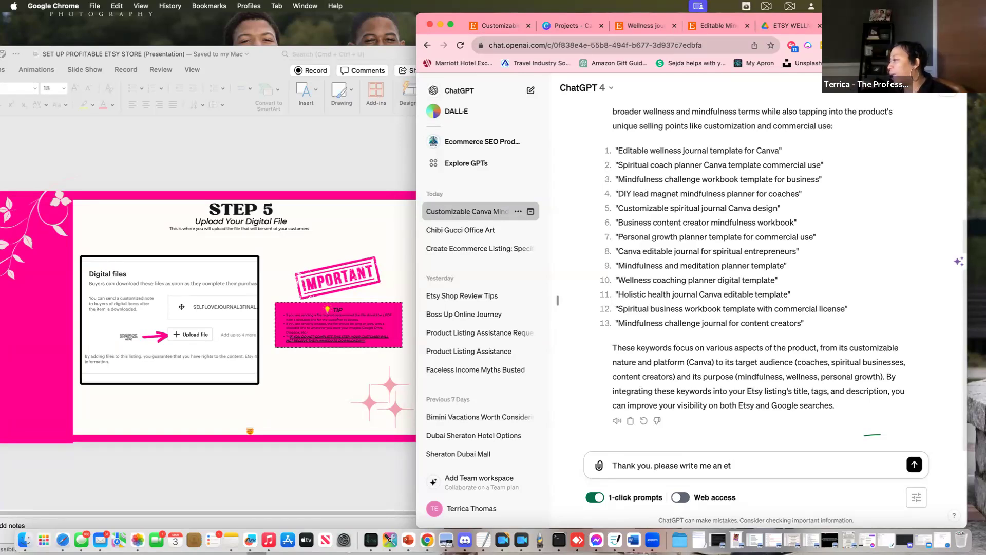
{"action": "type", "text": "sy product des"}
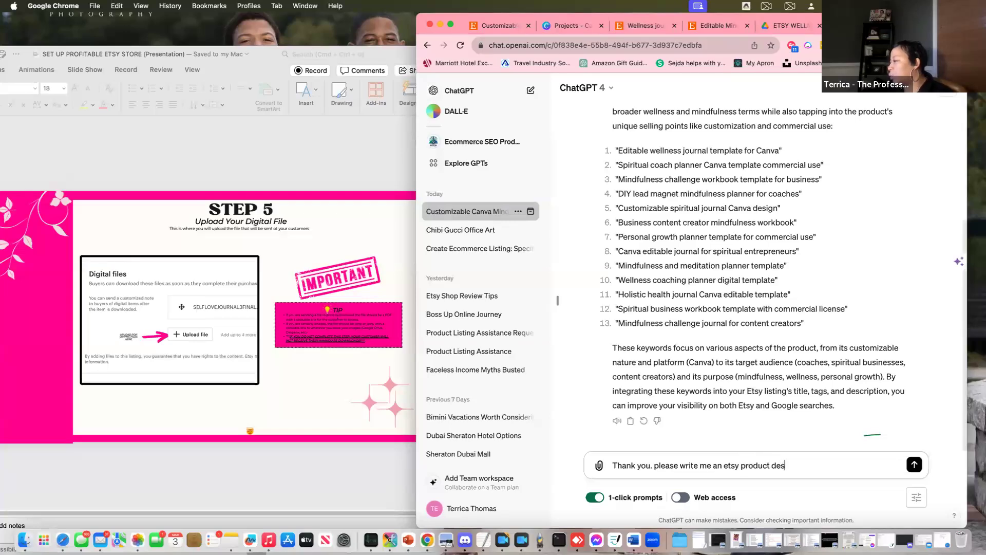
{"action": "type", "text": "cription"}
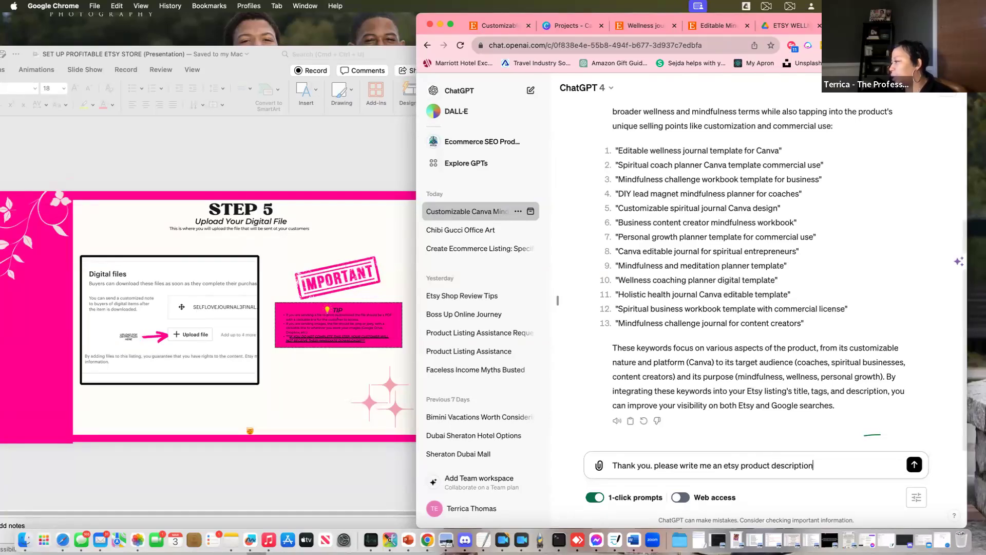
{"action": "type", "text": " for this wellness."}
{"action": "key", "text": "BackSpace"}
{"action": "type", "text": "jou"}
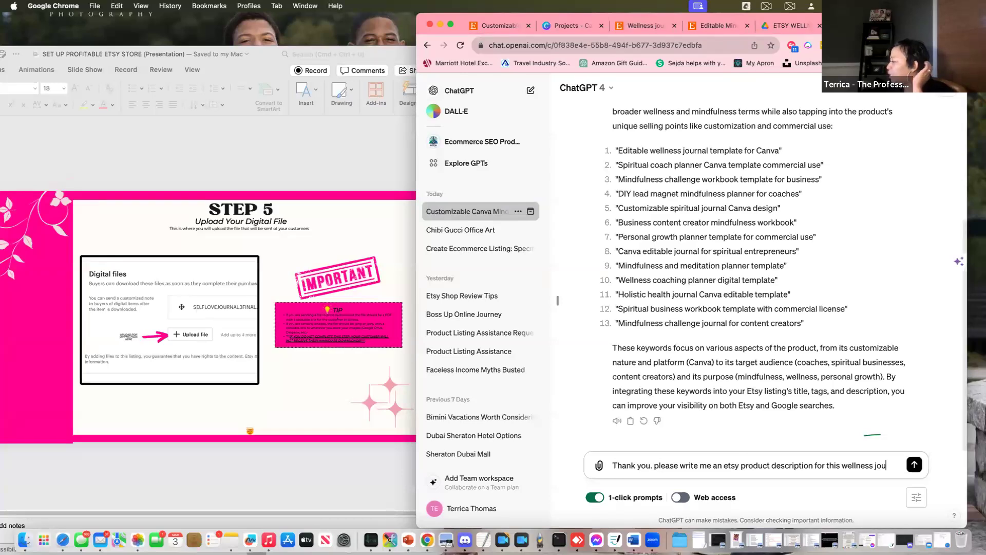
{"action": "type", "text": "rnal"}
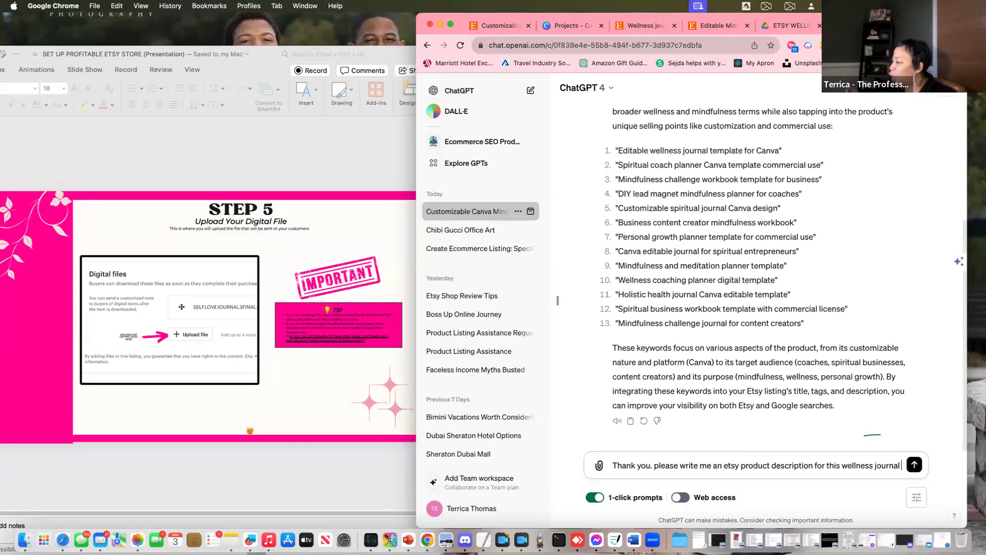
{"action": "type", "text": " ."}
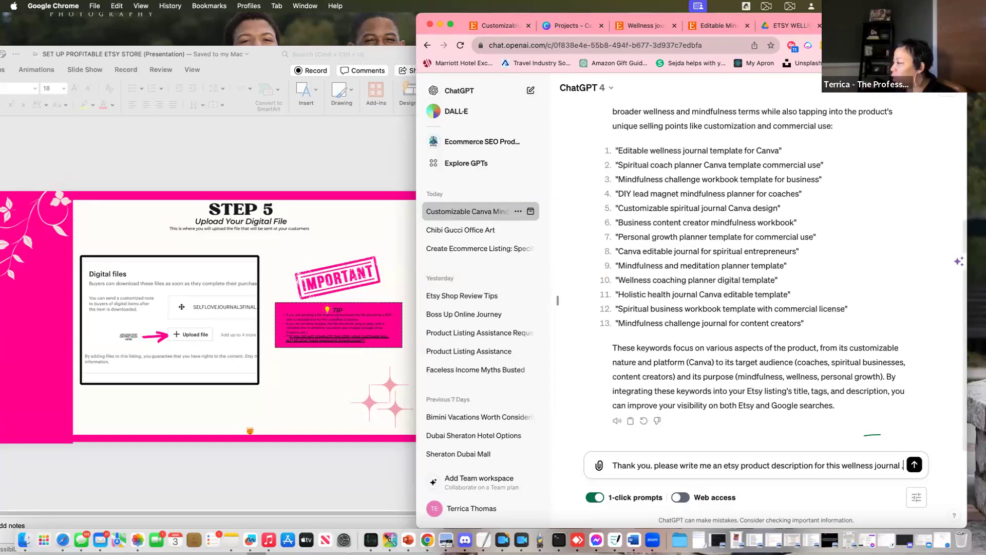
{"action": "type", "text": " Use the"}
{"action": "type", "text": " key"}
{"action": "key", "text": "BackSpace"}
{"action": "key", "text": "BackSpace"}
{"action": "key", "text": "BackSpace"}
{"action": "type", "text": ";lo"}
{"action": "key", "text": "BackSpace"}
{"action": "key", "text": "BackSpace"}
{"action": "key", "text": "BackSpace"}
{"action": "type", "text": "long tail"}
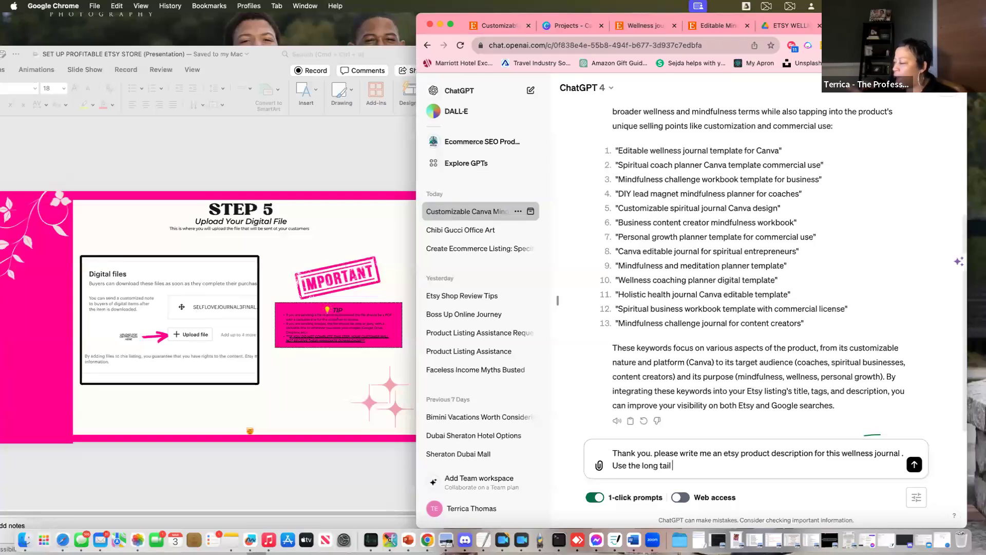
{"action": "type", "text": "key"}
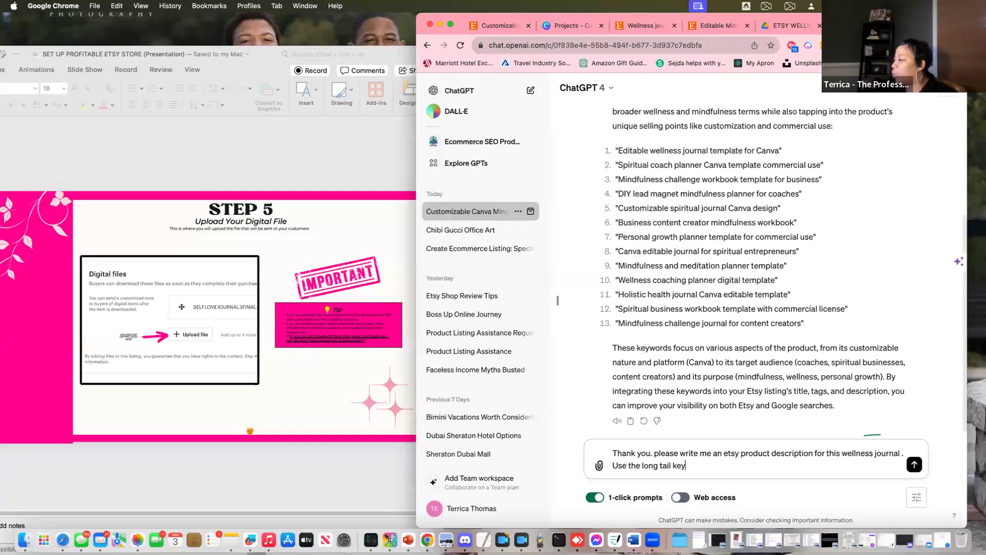
{"action": "type", "text": "words as mu"}
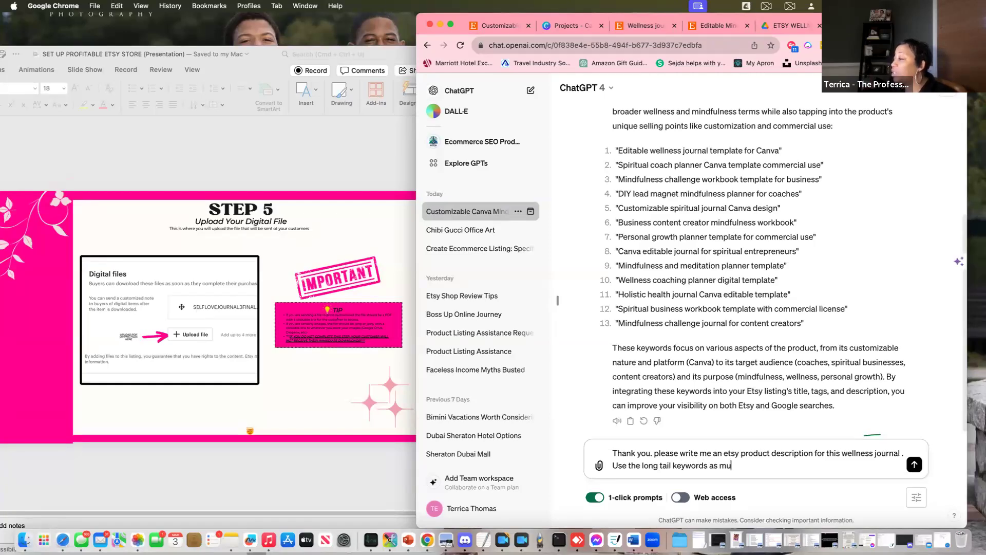
{"action": "type", "text": "ch as pos"}
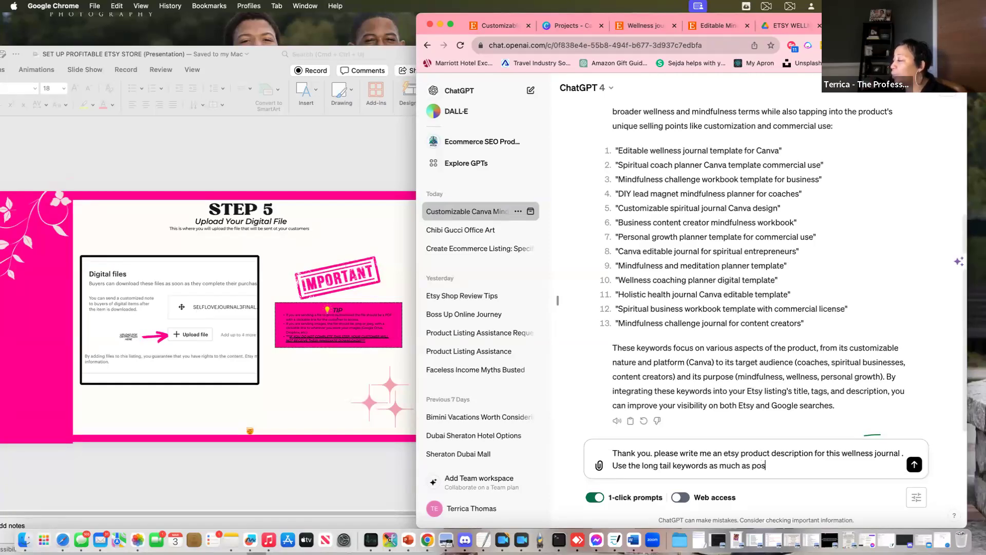
{"action": "type", "text": "sible but make sure "}
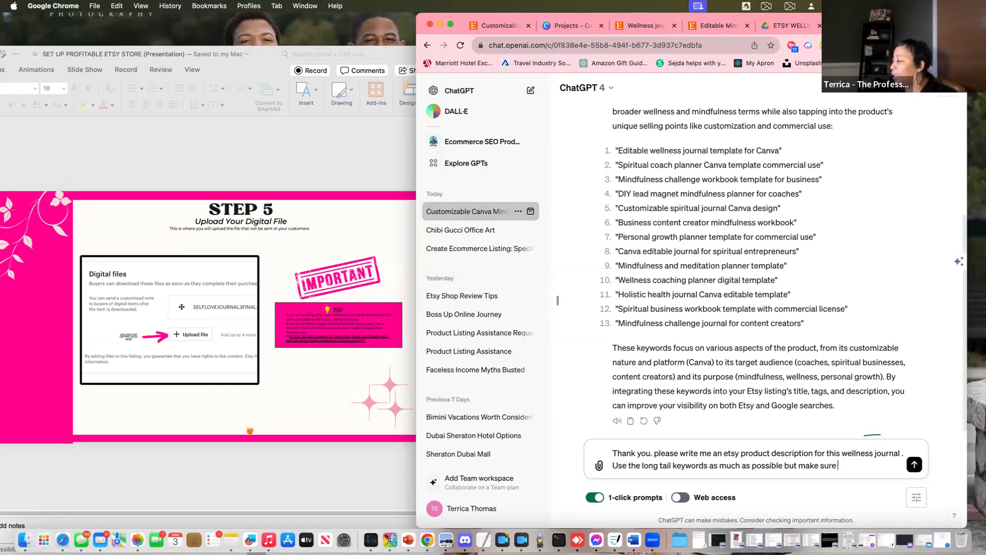
{"action": "type", "text": "it makes sense."}
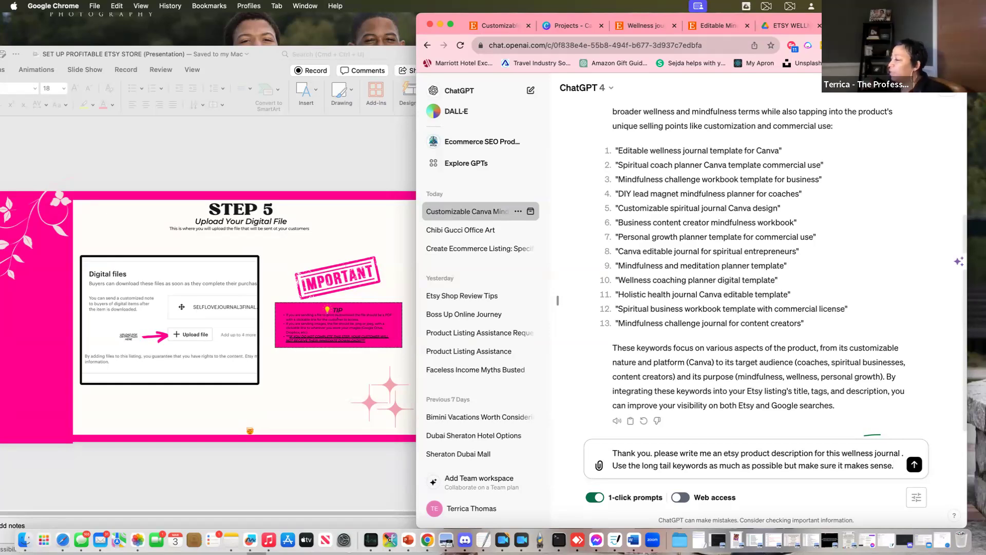
{"action": "key", "text": "Return"}
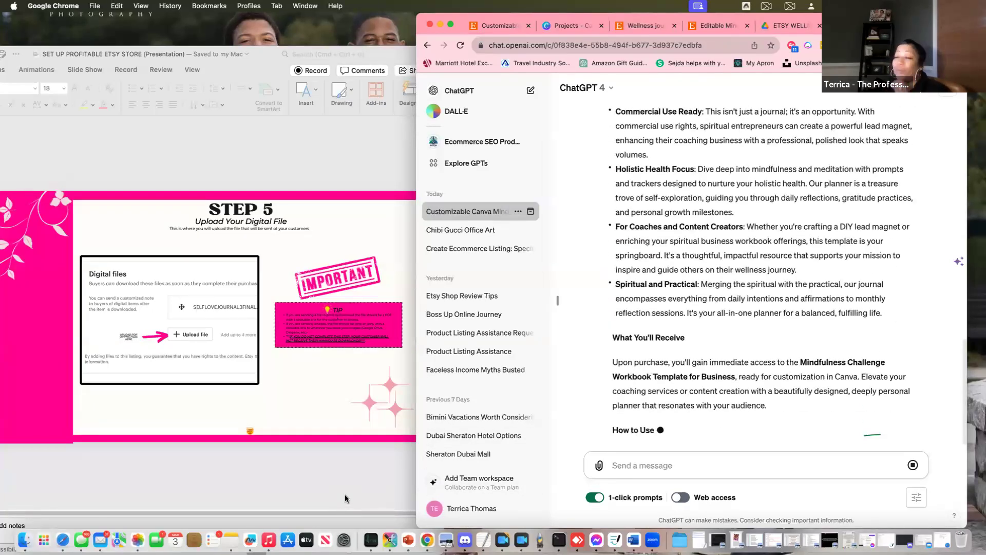
Select ChatGPT's 'Unveil the Path to Serenity and Growth' description from its heading downward
{"action": "left_click", "coordinate": [347, 493]}
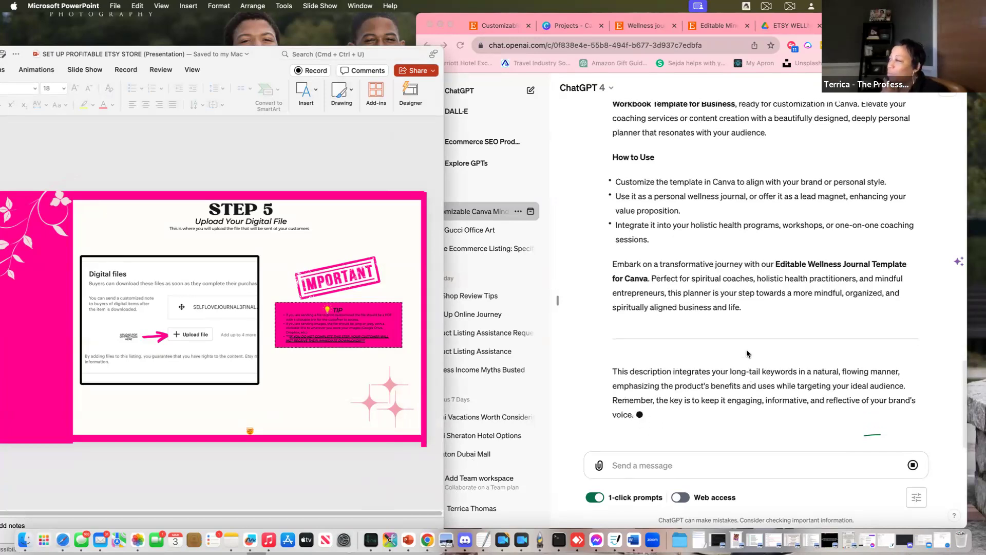
{"action": "scroll", "coordinate": [747, 353], "scroll_direction": "up", "scroll_amount": 2}
{"action": "left_click", "coordinate": [743, 349]}
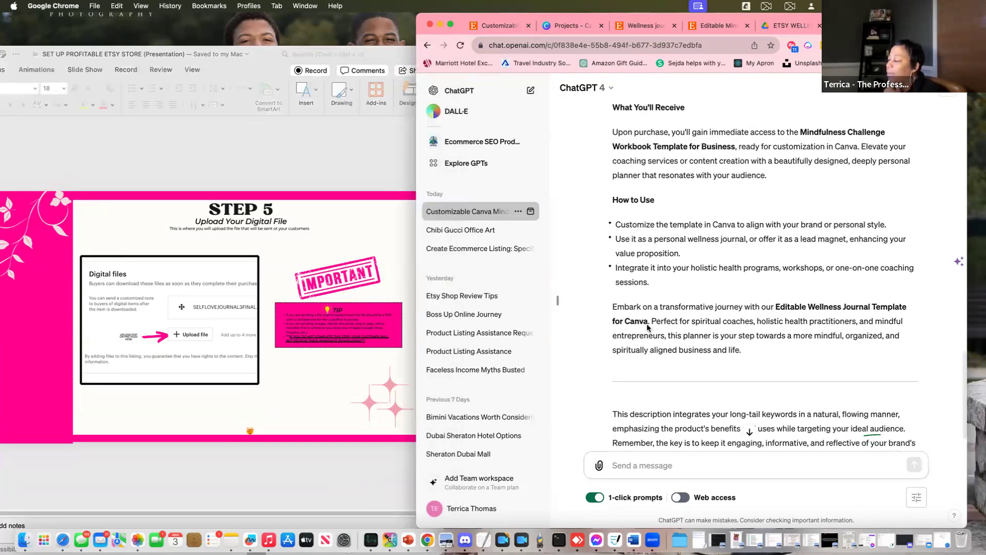
{"action": "left_click_drag", "start_coordinate": [751, 347], "coordinate": [614, 331]}
{"action": "key", "text": "super+c"}
{"action": "scroll", "coordinate": [626, 340], "scroll_direction": "up", "scroll_amount": 6}
{"action": "scroll", "coordinate": [631, 380], "scroll_direction": "up", "scroll_amount": 10}
{"action": "scroll", "coordinate": [631, 381], "scroll_direction": "down", "scroll_amount": 5}
{"action": "scroll", "coordinate": [616, 344], "scroll_direction": "down", "scroll_amount": 1}
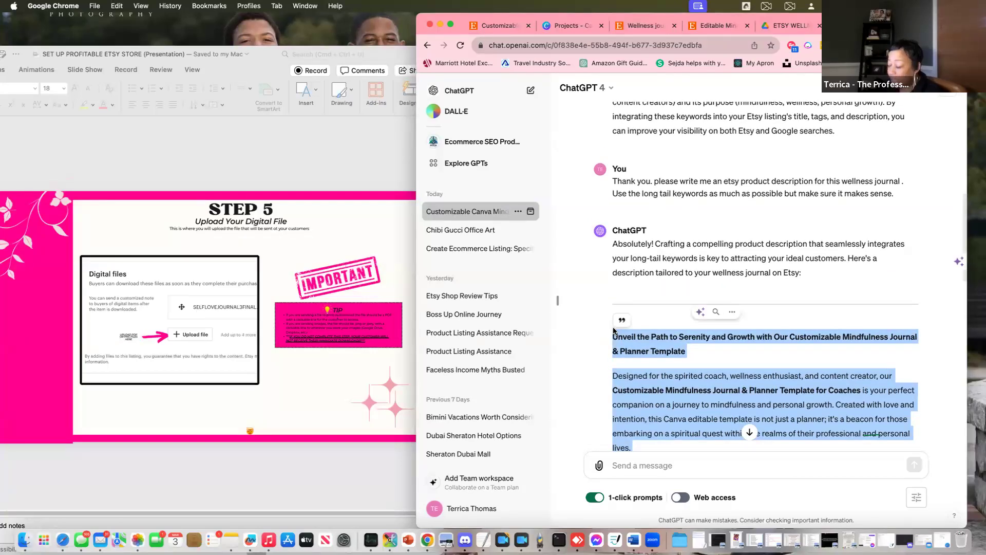
{"action": "scroll", "coordinate": [798, 370], "scroll_direction": "down", "scroll_amount": 3}
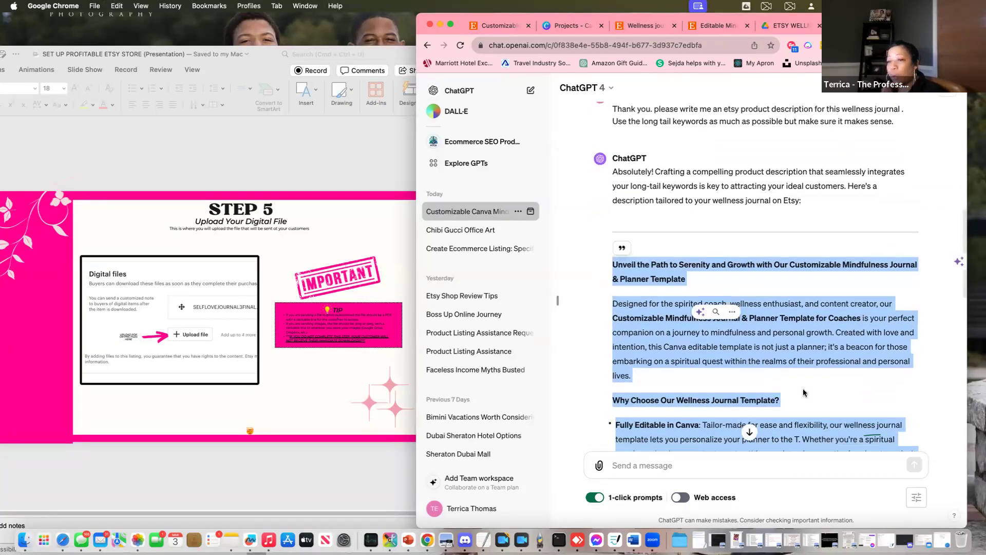
{"action": "scroll", "coordinate": [803, 389], "scroll_direction": "down", "scroll_amount": 4}
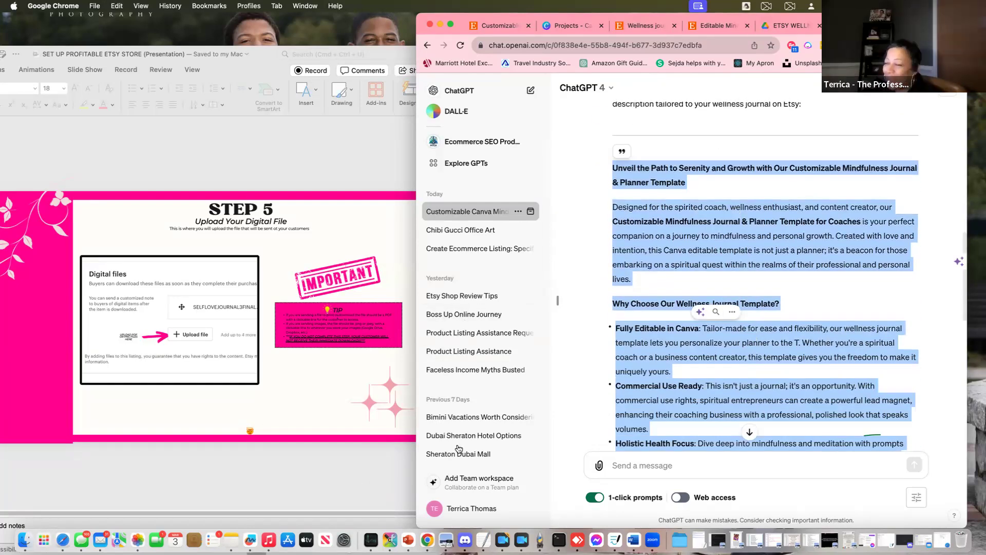
{"action": "left_click", "coordinate": [371, 470]}
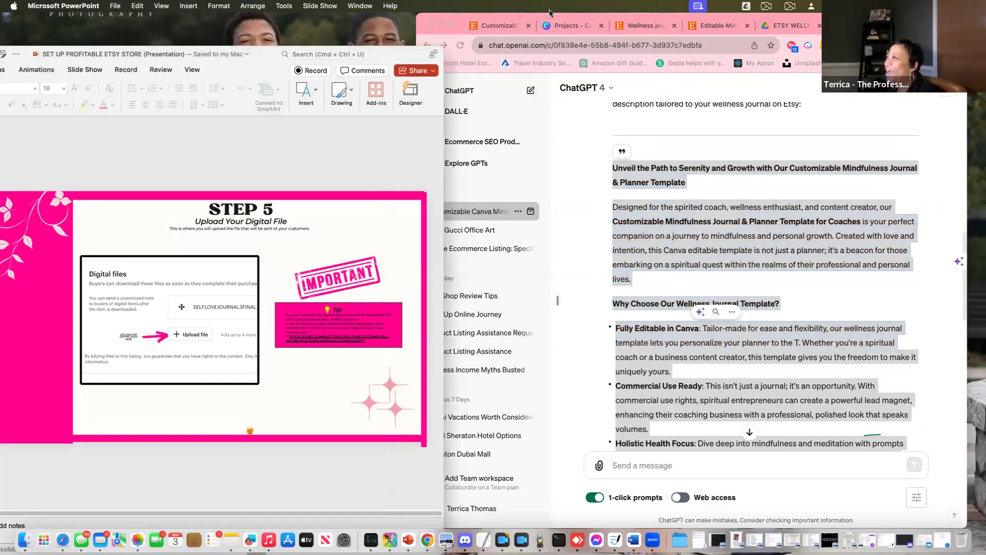
{"action": "left_click", "coordinate": [494, 28]}
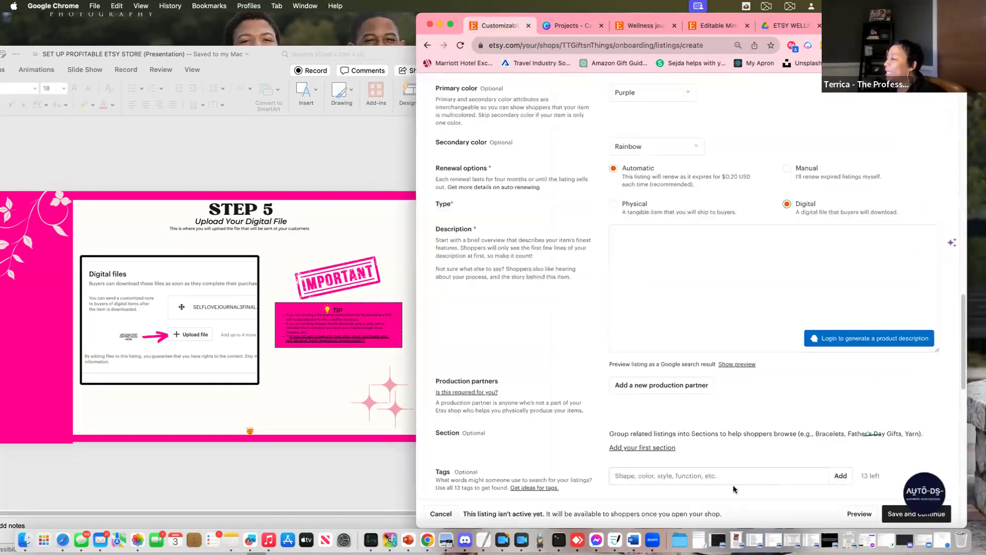
{"action": "left_click", "coordinate": [631, 243]}
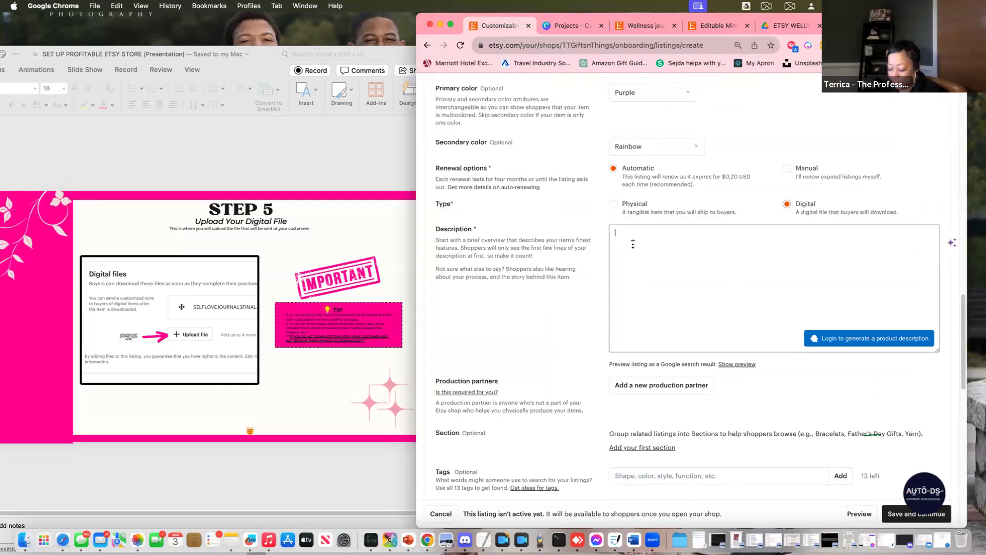
{"action": "key", "text": "super+v"}
{"action": "scroll", "coordinate": [739, 384], "scroll_direction": "down", "scroll_amount": 5}
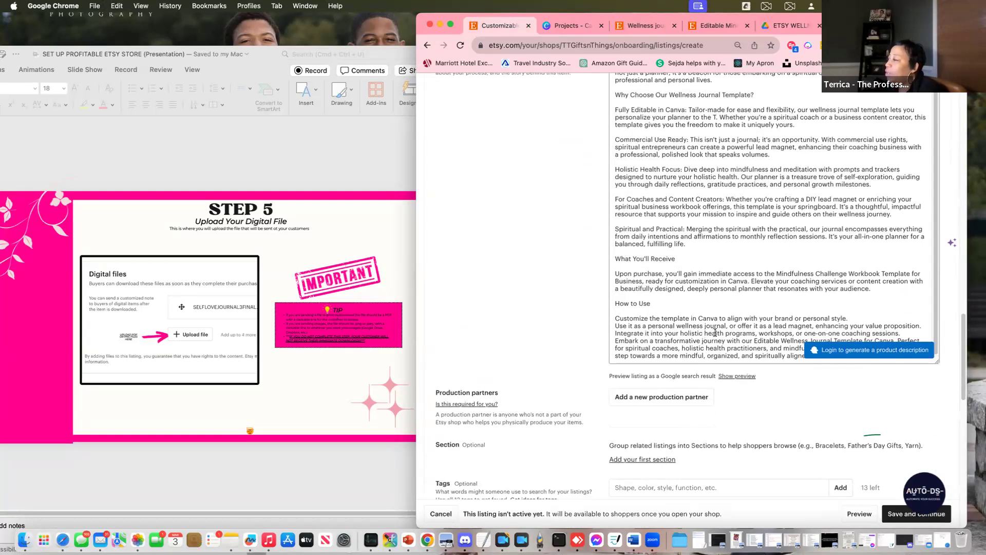
{"action": "scroll", "coordinate": [626, 356], "scroll_direction": "down", "scroll_amount": 2}
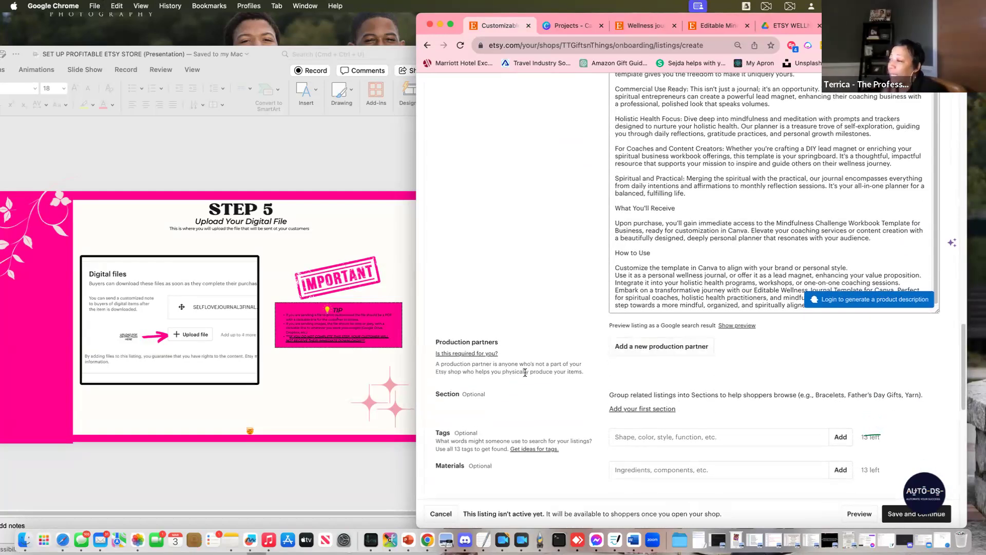
{"action": "left_click", "coordinate": [306, 397]}
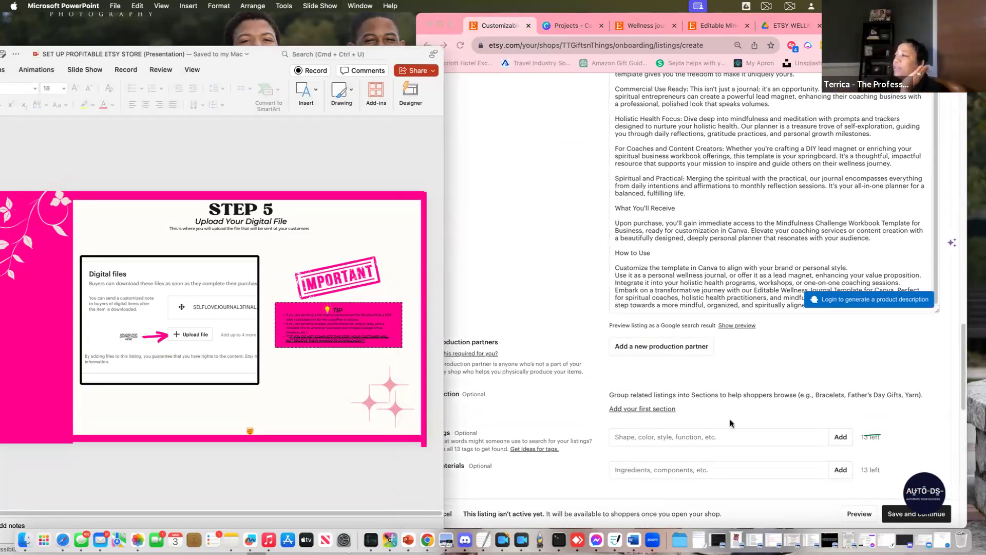
{"action": "scroll", "coordinate": [760, 371], "scroll_direction": "down", "scroll_amount": 1}
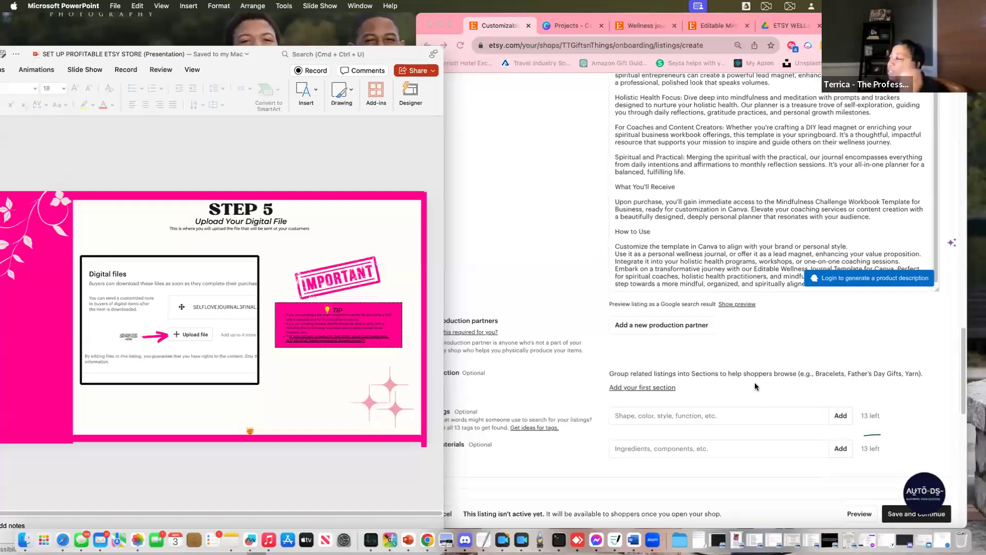
{"action": "scroll", "coordinate": [760, 388], "scroll_direction": "down", "scroll_amount": 5}
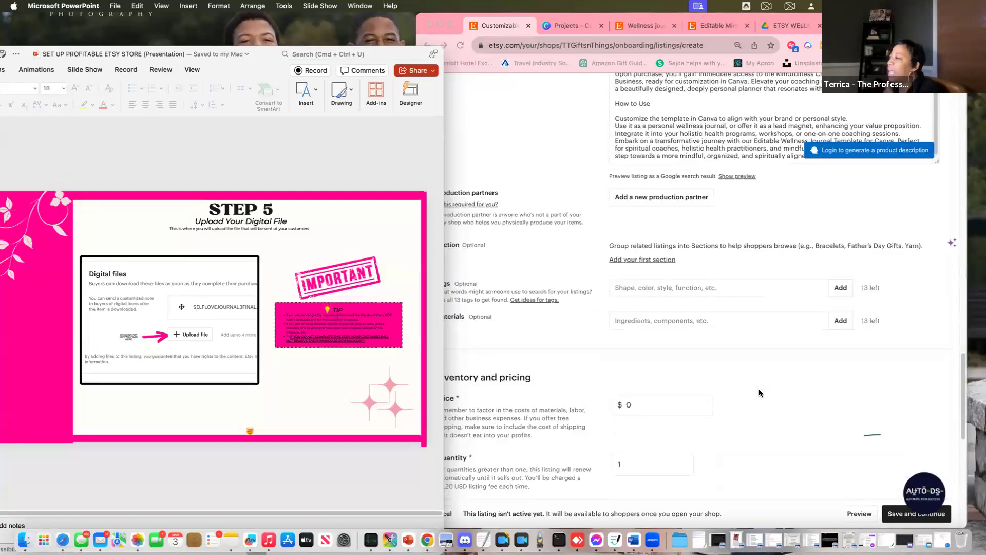
{"action": "left_click", "coordinate": [531, 166]}
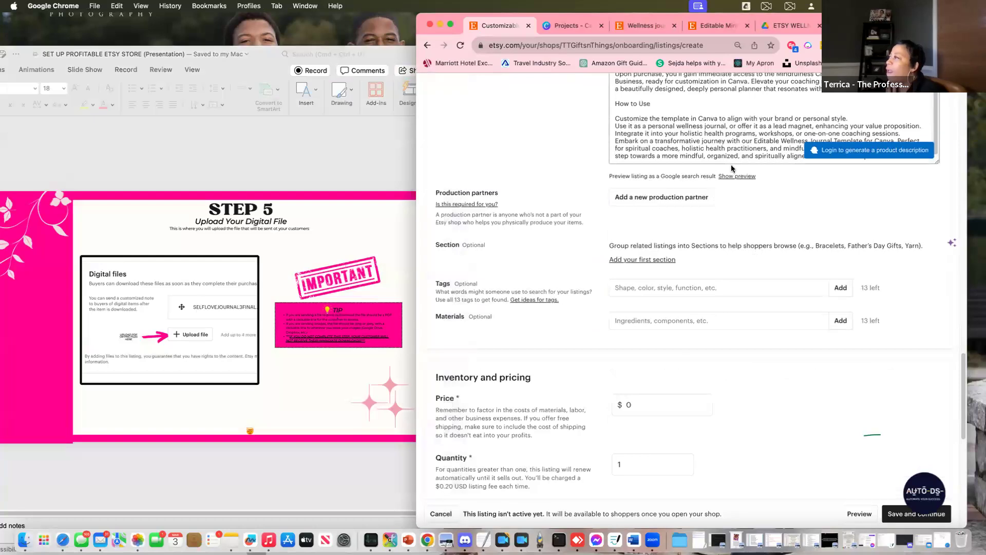
{"action": "scroll", "coordinate": [731, 167], "scroll_direction": "up", "scroll_amount": 12}
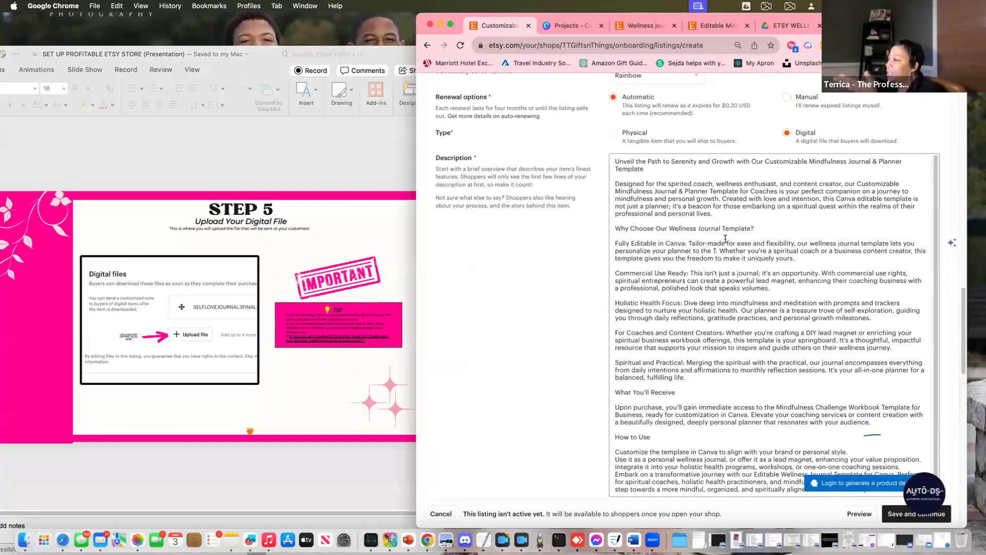
{"action": "scroll", "coordinate": [727, 311], "scroll_direction": "down", "scroll_amount": 1}
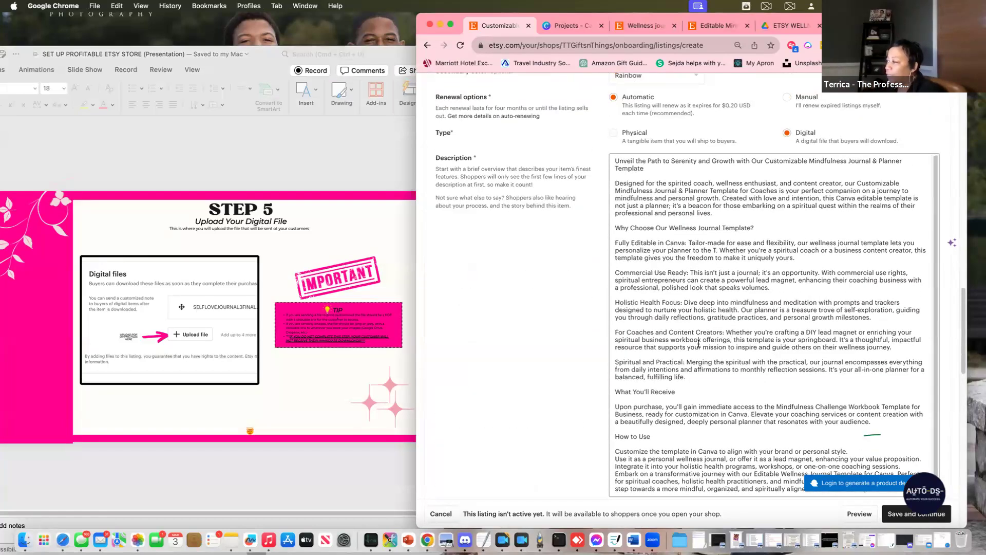
{"action": "scroll", "coordinate": [698, 343], "scroll_direction": "down", "scroll_amount": 5}
{"action": "scroll", "coordinate": [535, 336], "scroll_direction": "down", "scroll_amount": 1}
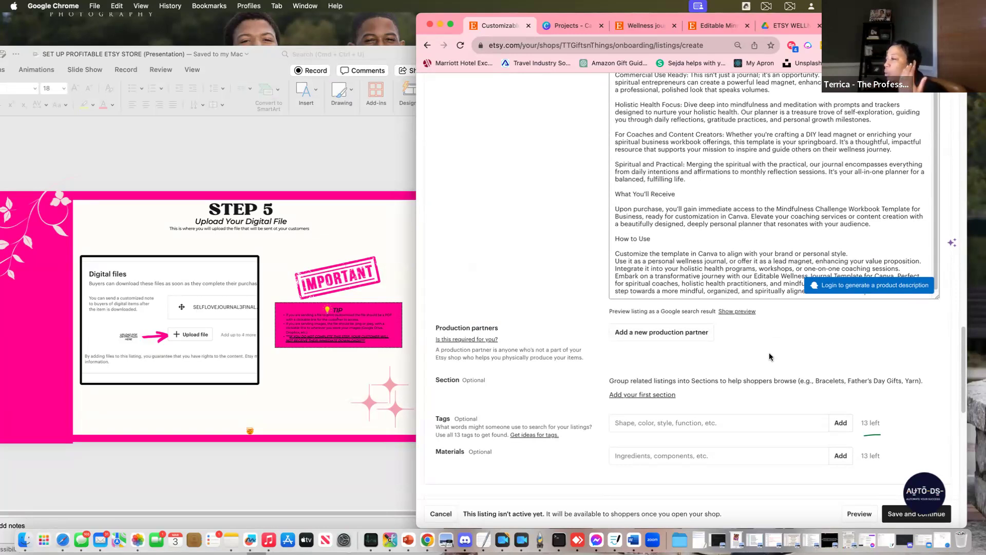
{"action": "scroll", "coordinate": [769, 355], "scroll_direction": "down", "scroll_amount": 3}
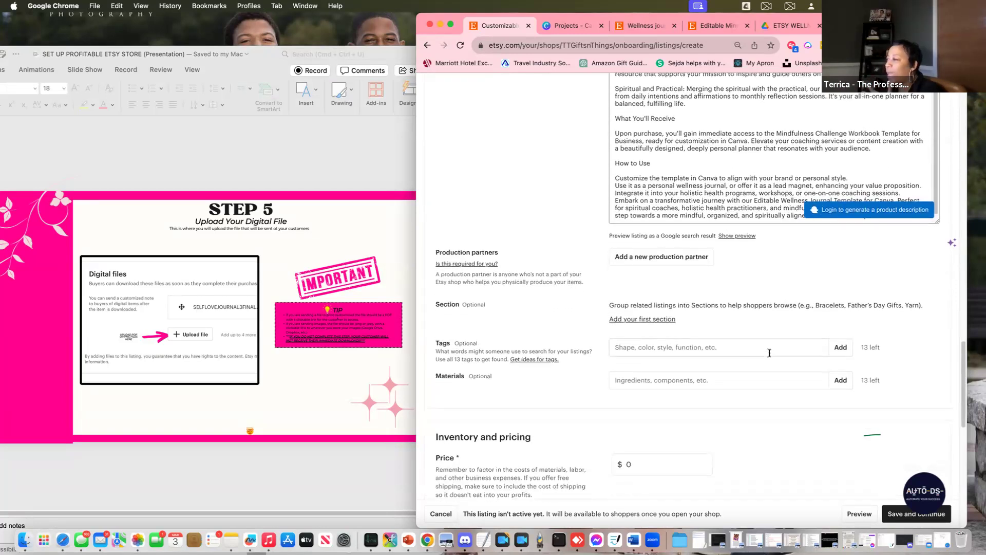
{"action": "scroll", "coordinate": [735, 317], "scroll_direction": "down", "scroll_amount": 1}
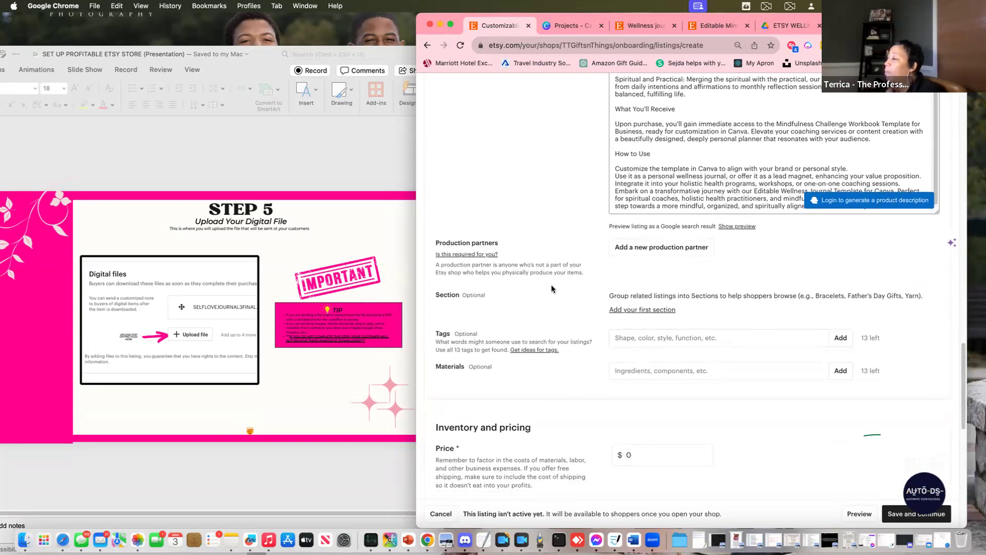
Start a new shop section titled 'P', then dismiss the section prompt
{"action": "left_click", "coordinate": [653, 313]}
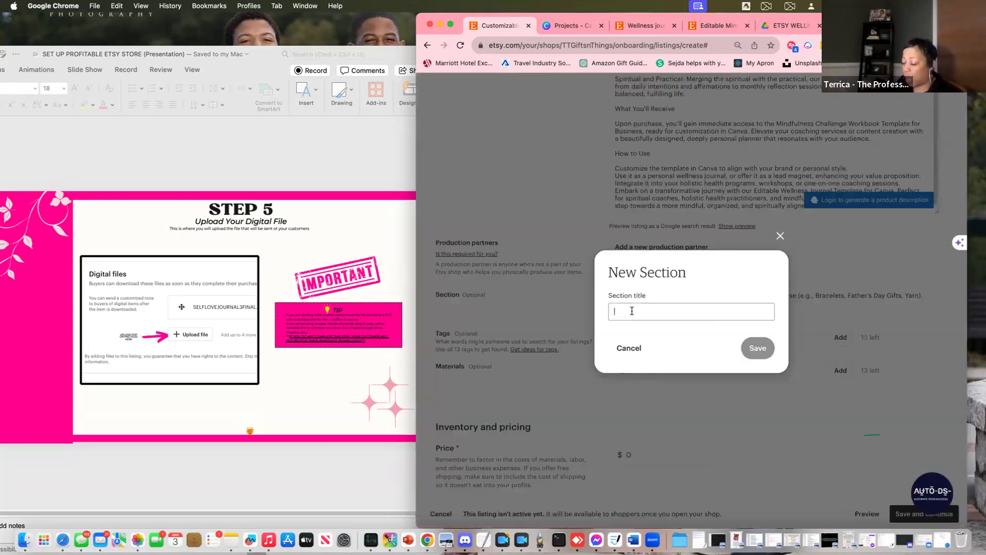
{"action": "type", "text": "{r"}
{"action": "key", "text": "BackSpace"}
{"action": "type", "text": "Pregnancy"}
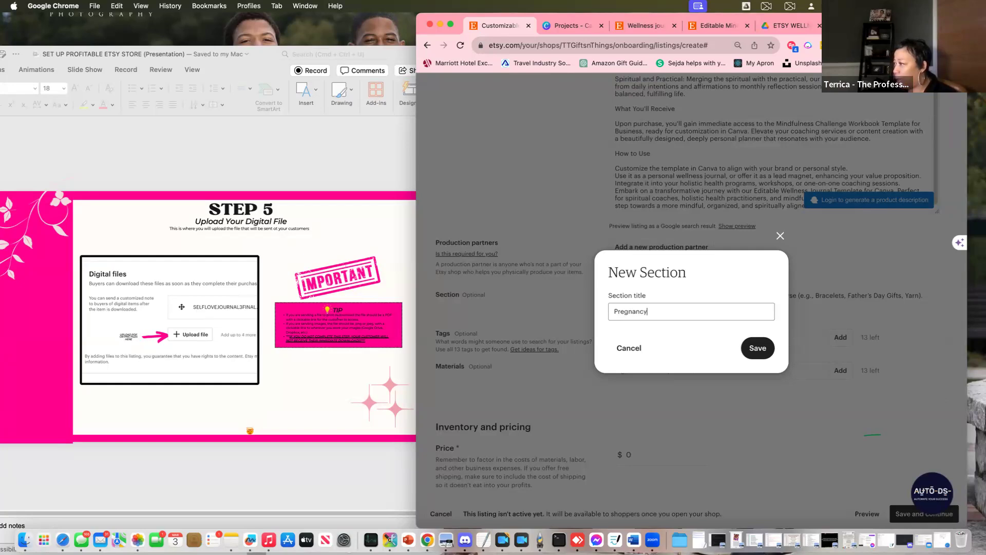
{"action": "left_click", "coordinate": [757, 349]}
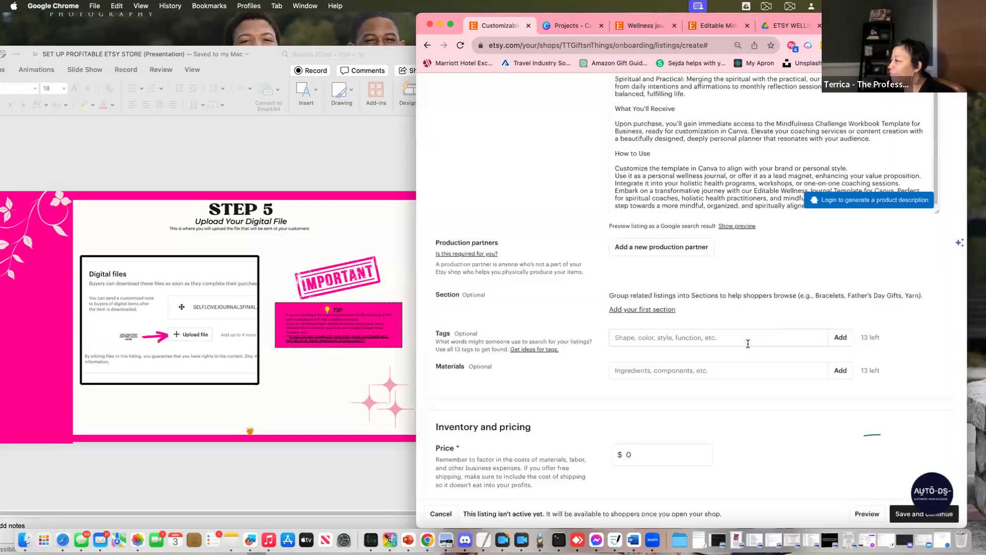
Reopen the section prompt, type 'T', and view the Editable Mindfulness Challenge Planner listing
{"action": "left_click", "coordinate": [628, 308]}
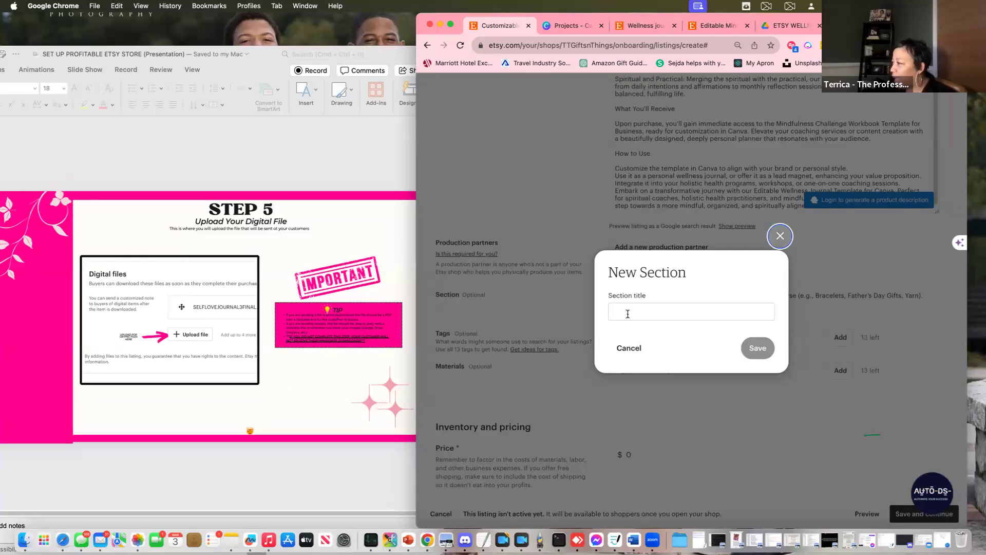
{"action": "left_click", "coordinate": [627, 309]}
{"action": "type", "text": "Teen Section"}
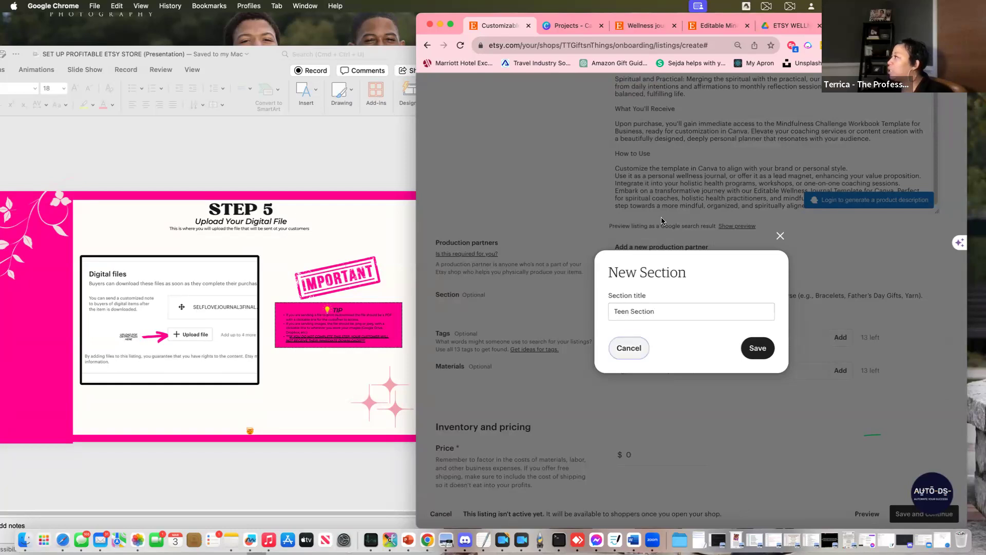
{"action": "left_click", "coordinate": [730, 27]}
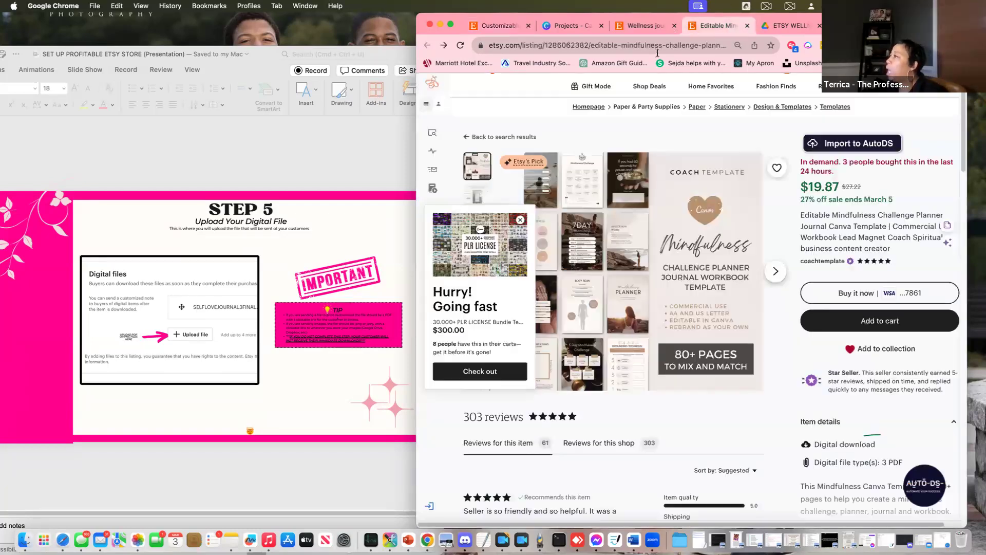
Look over the competitor's mindfulness planner listing and open the coachtemplate seller's shop
{"action": "scroll", "coordinate": [732, 296], "scroll_direction": "down", "scroll_amount": 7}
{"action": "scroll", "coordinate": [732, 296], "scroll_direction": "down", "scroll_amount": 5}
{"action": "scroll", "coordinate": [770, 262], "scroll_direction": "up", "scroll_amount": 5}
{"action": "scroll", "coordinate": [827, 233], "scroll_direction": "up", "scroll_amount": 7}
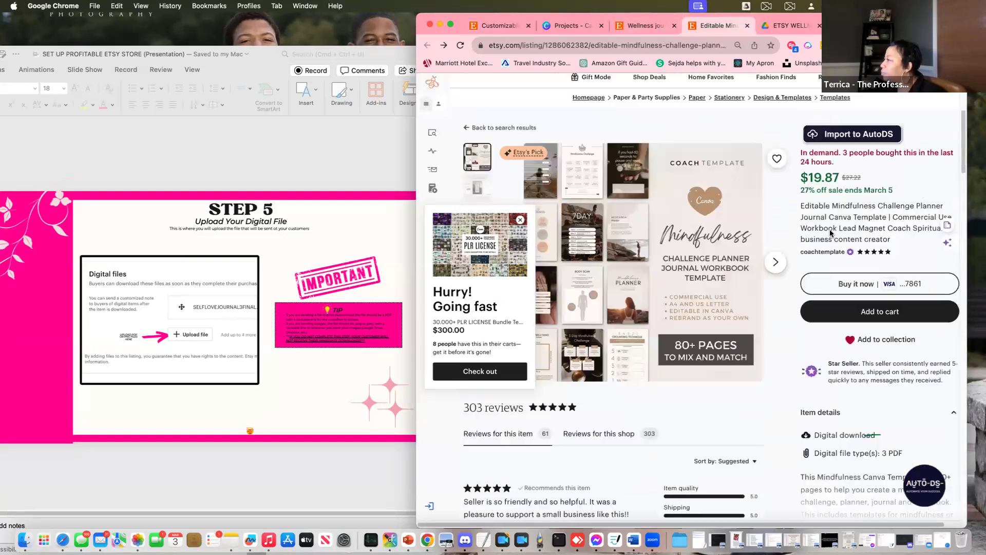
{"action": "scroll", "coordinate": [836, 400], "scroll_direction": "down", "scroll_amount": 3}
{"action": "scroll", "coordinate": [836, 400], "scroll_direction": "up", "scroll_amount": 4}
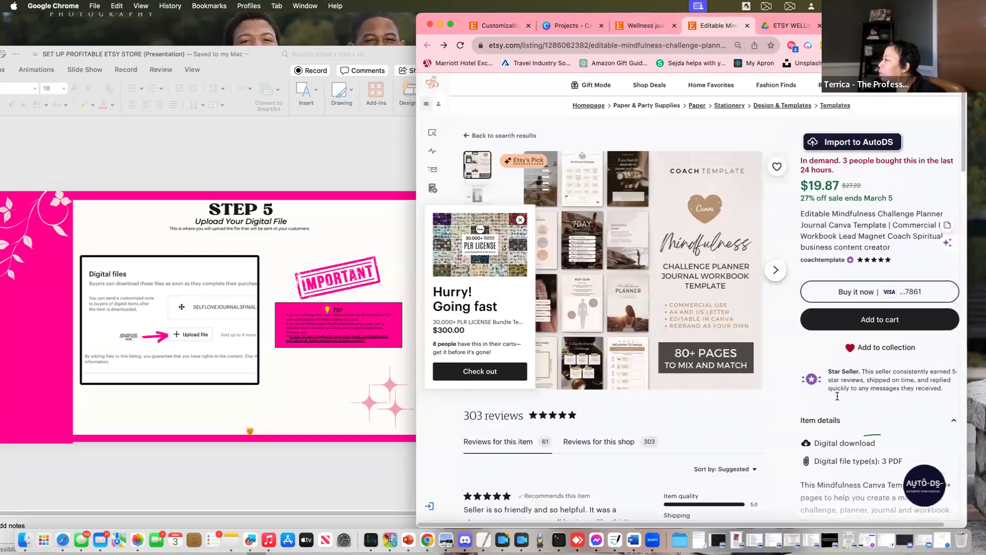
{"action": "left_click", "coordinate": [821, 286]}
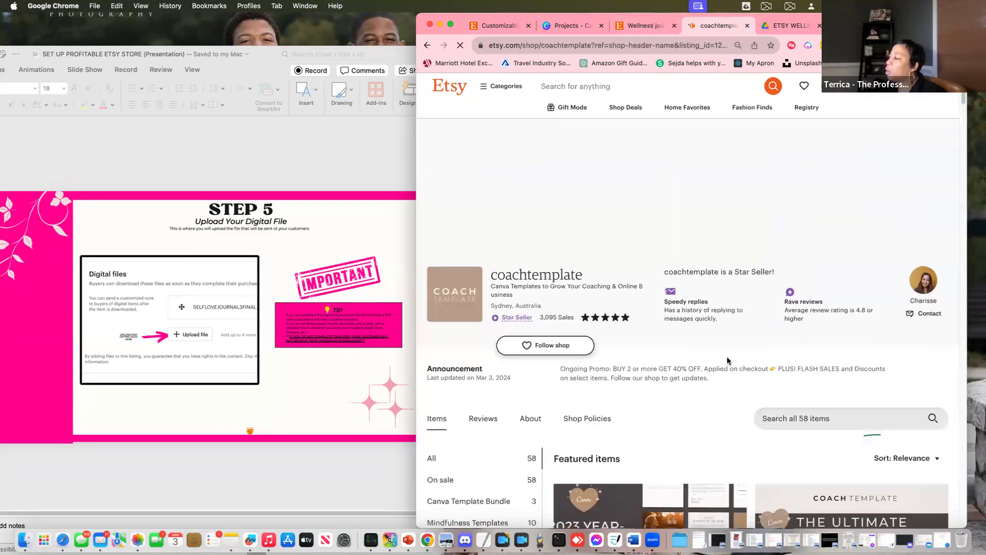
Browse coachtemplate's categories, dismiss the cart popup, and return to the listing with the section prompt closed
{"action": "scroll", "coordinate": [727, 361], "scroll_direction": "down", "scroll_amount": 6}
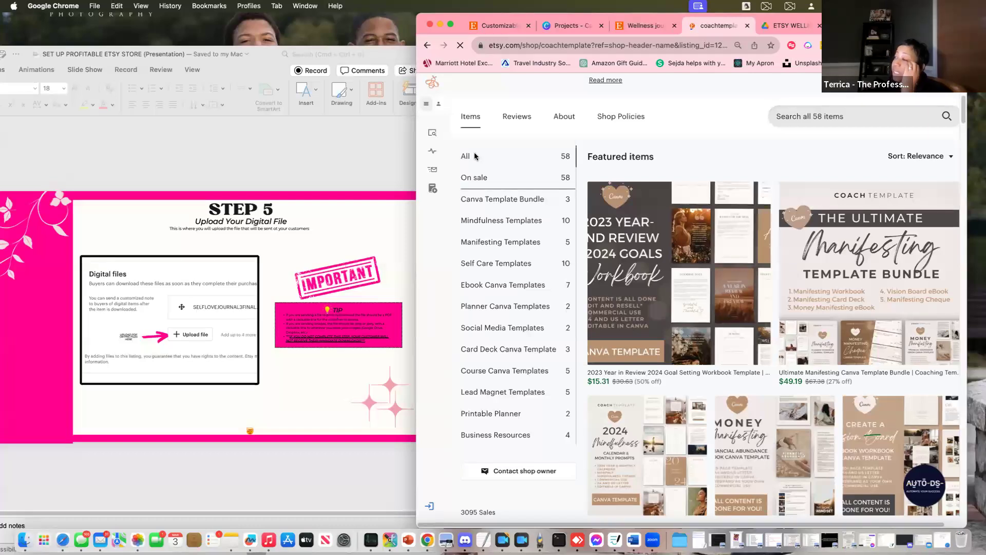
{"action": "scroll", "coordinate": [521, 237], "scroll_direction": "up", "scroll_amount": 3}
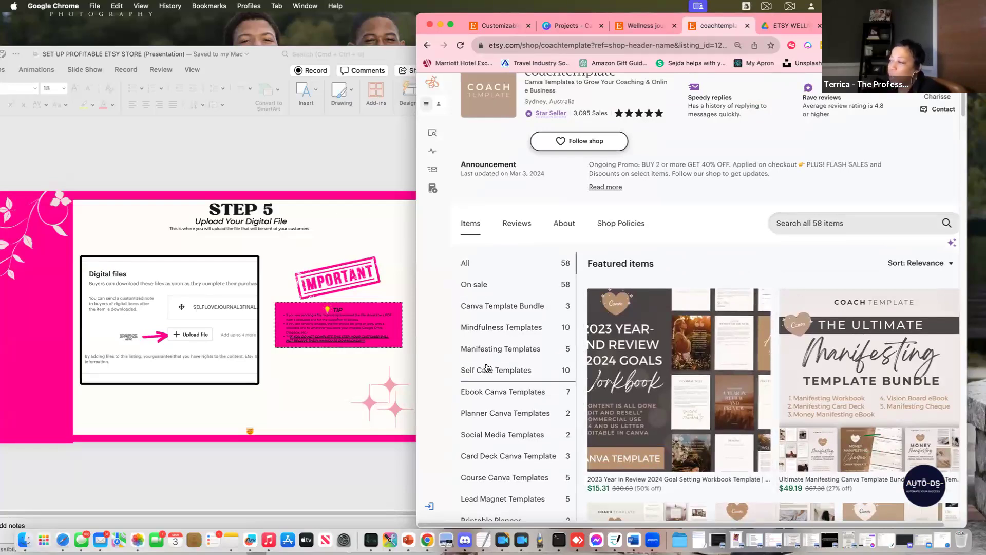
{"action": "scroll", "coordinate": [505, 370], "scroll_direction": "down", "scroll_amount": 5}
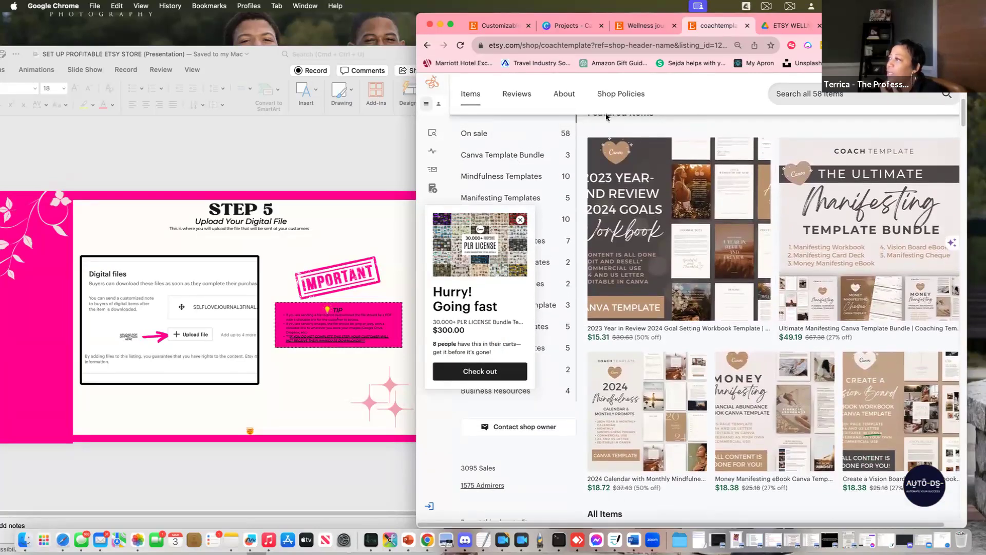
{"action": "left_click", "coordinate": [520, 220]}
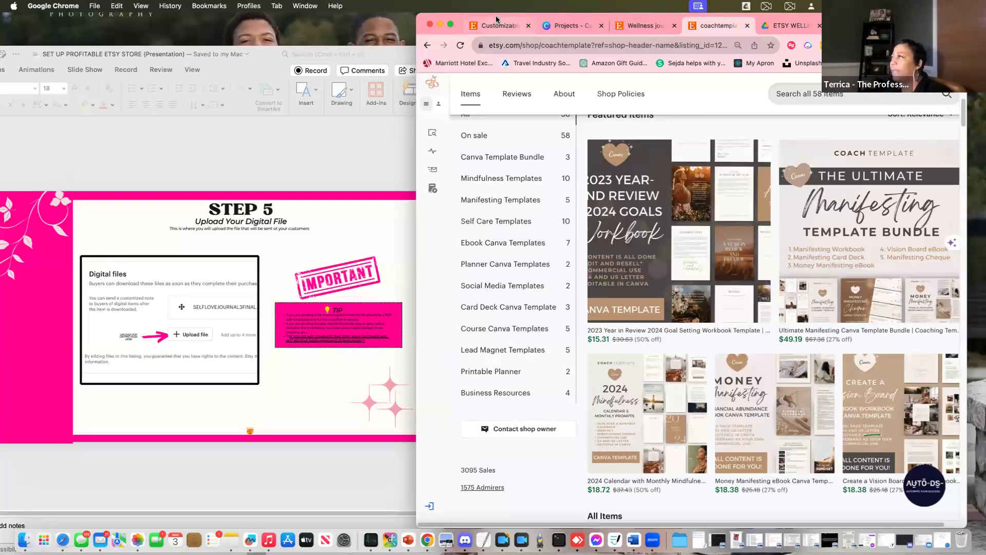
{"action": "scroll", "coordinate": [509, 316], "scroll_direction": "up", "scroll_amount": 5}
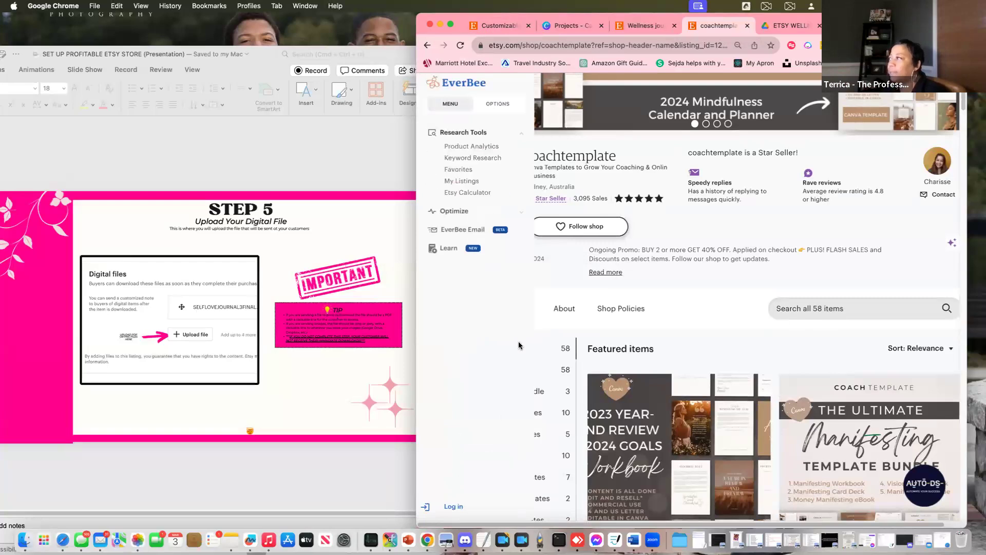
{"action": "left_click", "coordinate": [497, 24]}
{"action": "left_click", "coordinate": [750, 346]}
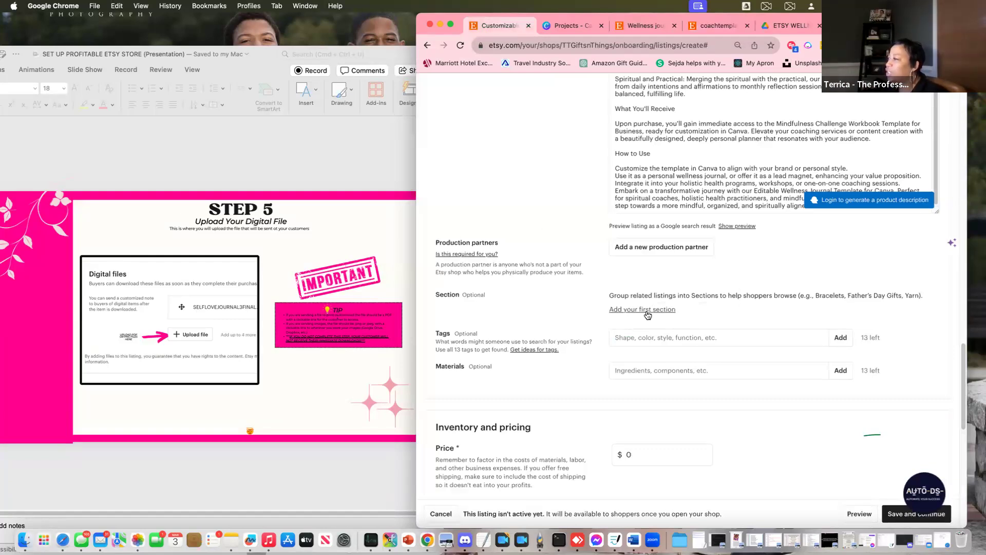
Page through the Etsy guide slides from Step 6 to the Step 10 Attributes slide
{"action": "left_click", "coordinate": [627, 334]}
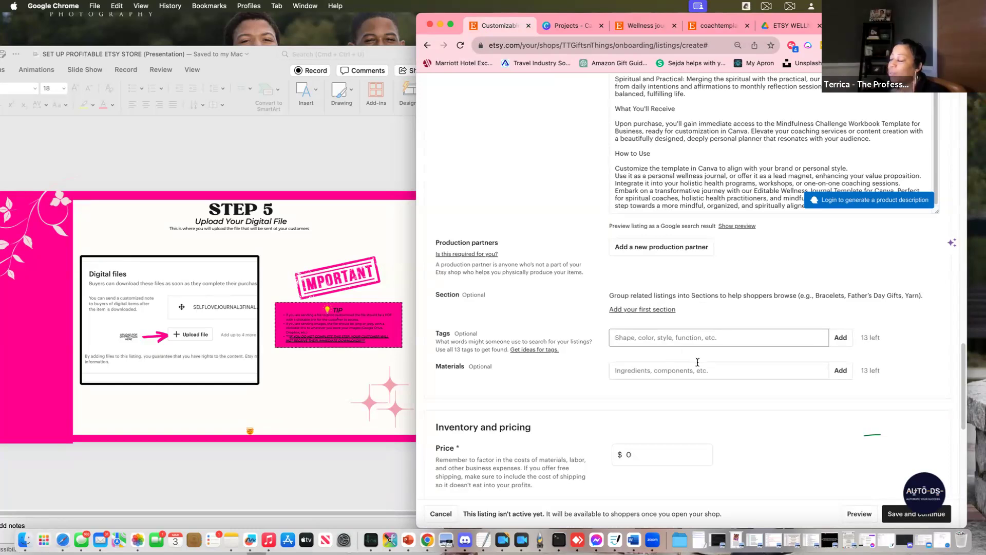
{"action": "scroll", "coordinate": [699, 337], "scroll_direction": "up", "scroll_amount": 5}
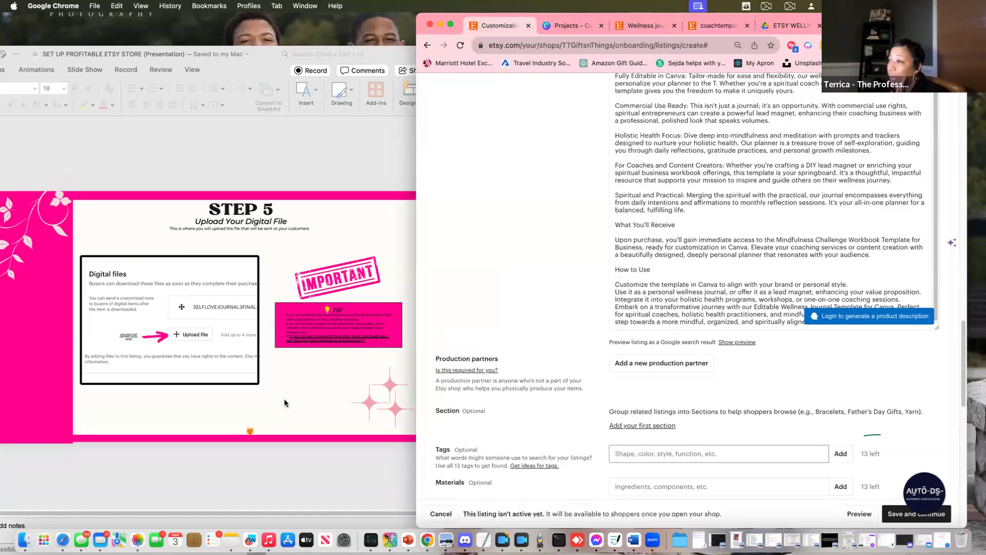
{"action": "left_click", "coordinate": [285, 402]}
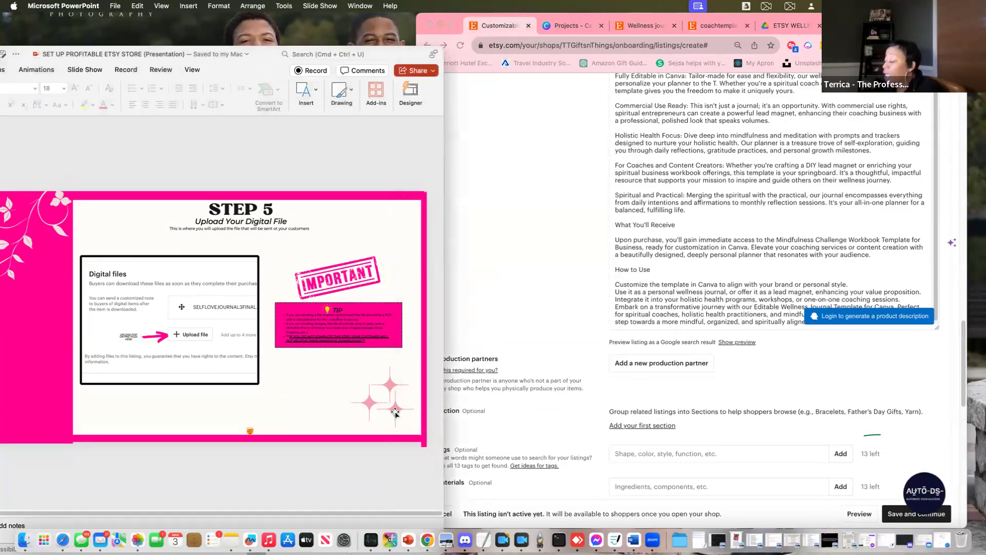
{"action": "scroll", "coordinate": [331, 387], "scroll_direction": "down", "scroll_amount": 2}
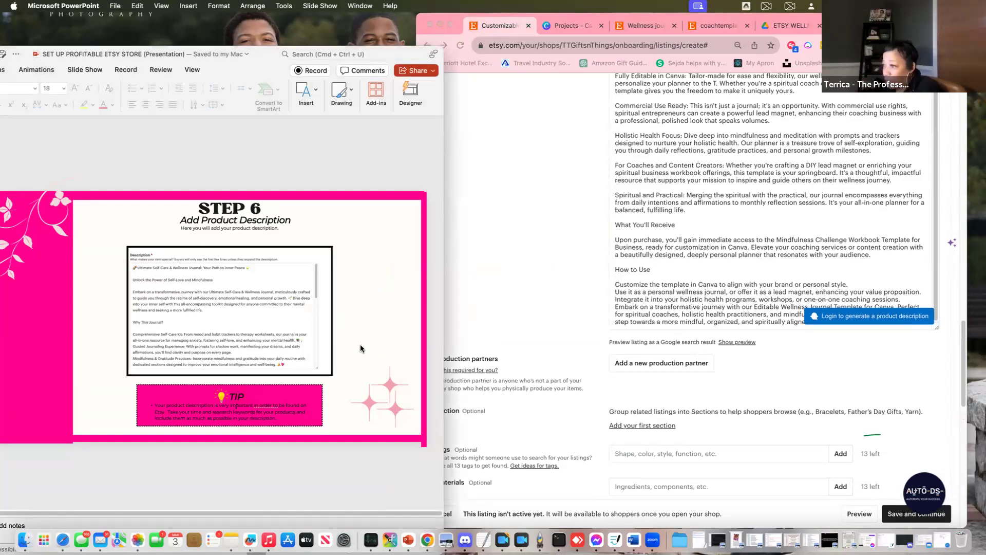
{"action": "scroll", "coordinate": [351, 351], "scroll_direction": "down", "scroll_amount": 2}
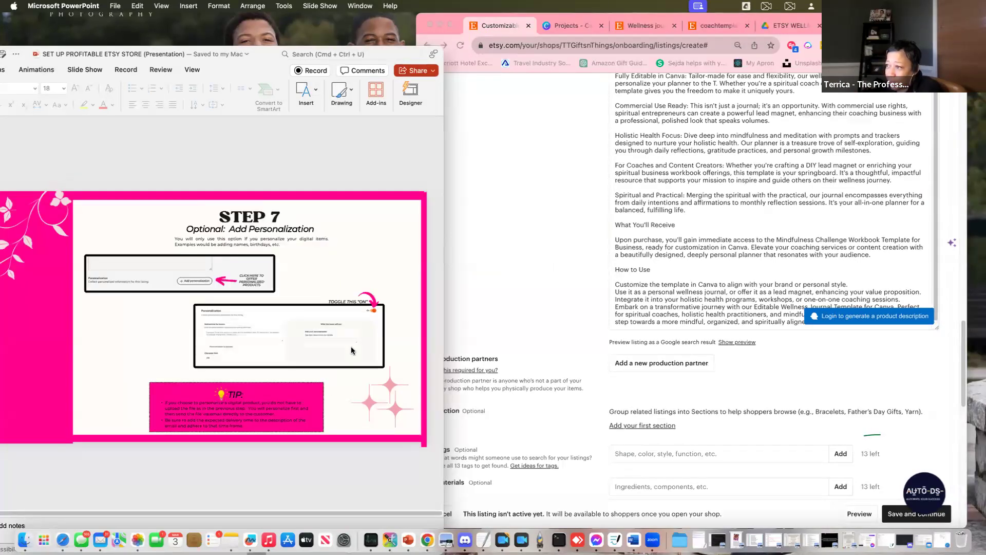
{"action": "scroll", "coordinate": [691, 316], "scroll_direction": "down", "scroll_amount": 3}
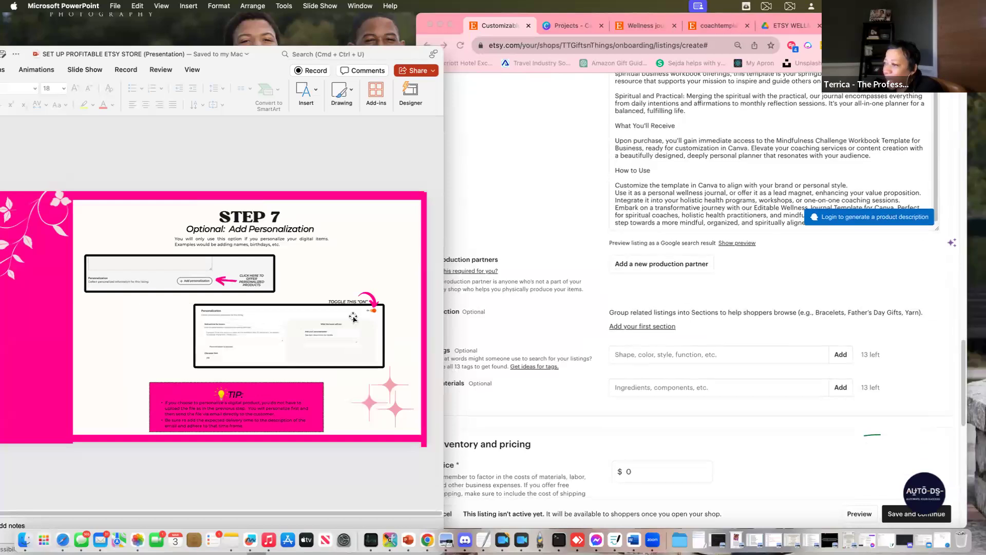
{"action": "scroll", "coordinate": [308, 308], "scroll_direction": "down", "scroll_amount": 2}
{"action": "scroll", "coordinate": [316, 293], "scroll_direction": "down", "scroll_amount": 2}
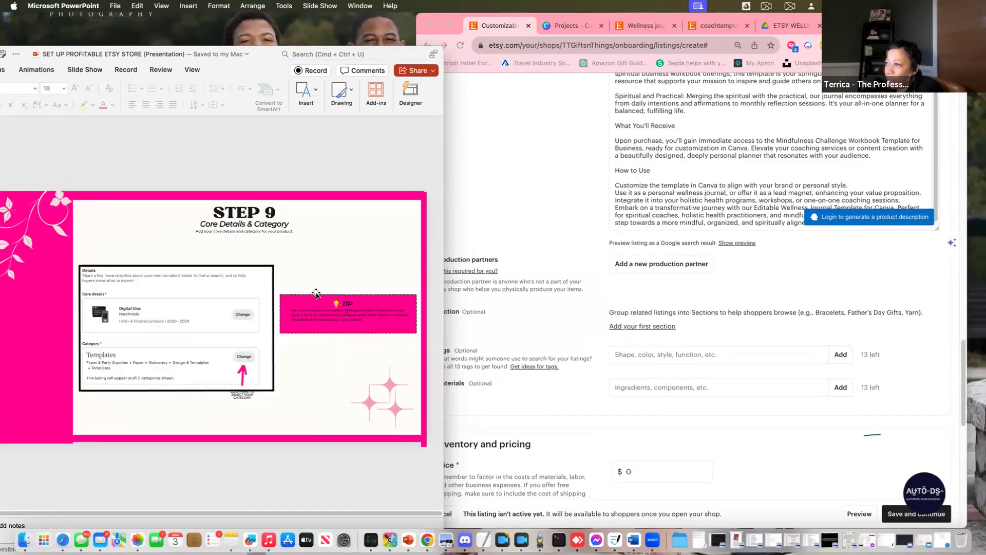
{"action": "scroll", "coordinate": [317, 293], "scroll_direction": "down", "scroll_amount": 2}
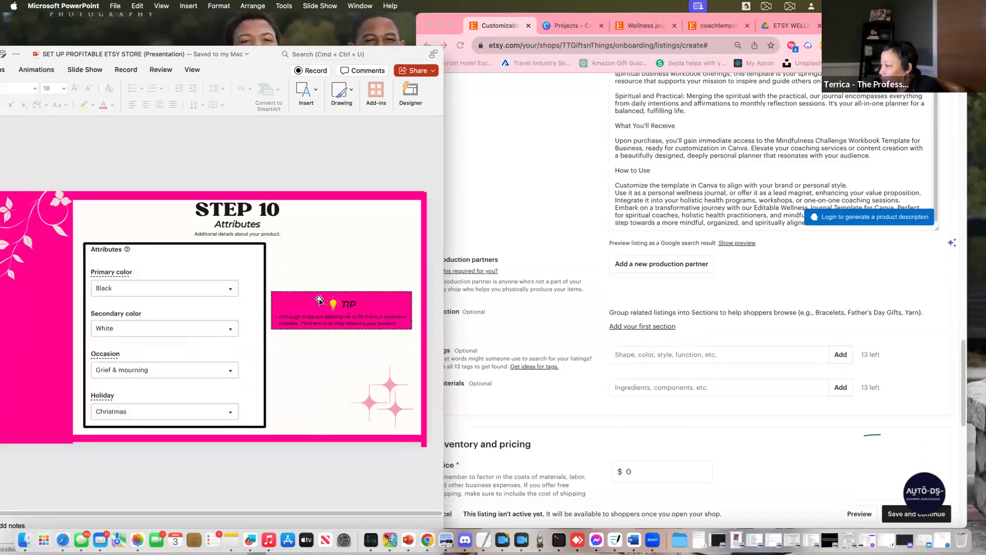
{"action": "scroll", "coordinate": [319, 299], "scroll_direction": "down", "scroll_amount": 2}
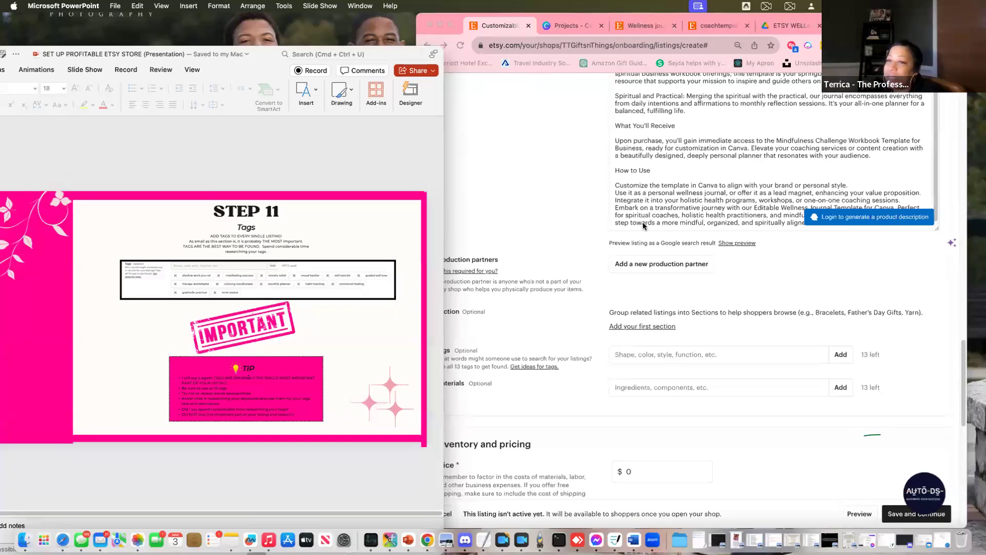
Bring the Etsy listing form back and scroll to the empty Tags and Materials fields
{"action": "scroll", "coordinate": [721, 268], "scroll_direction": "down", "scroll_amount": 2}
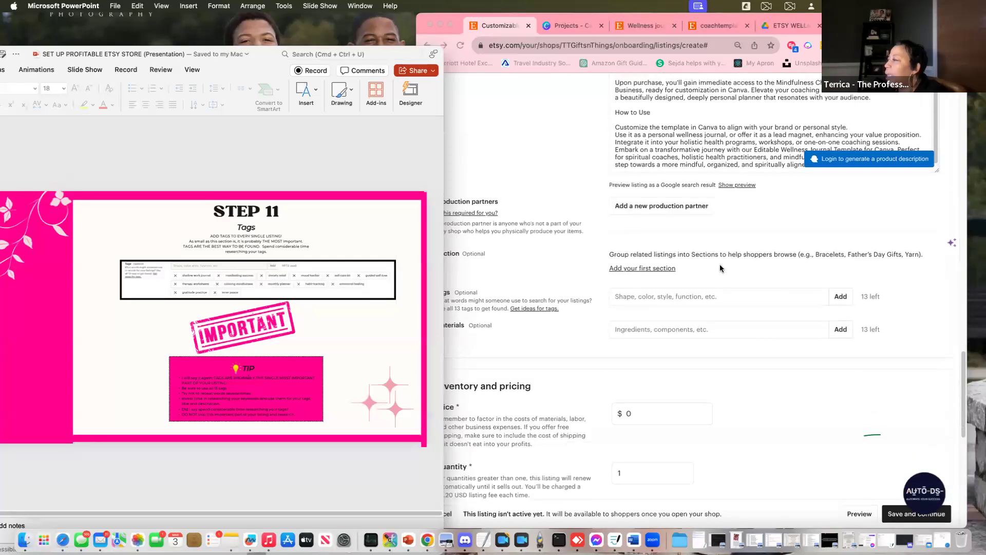
{"action": "left_click", "coordinate": [562, 163]}
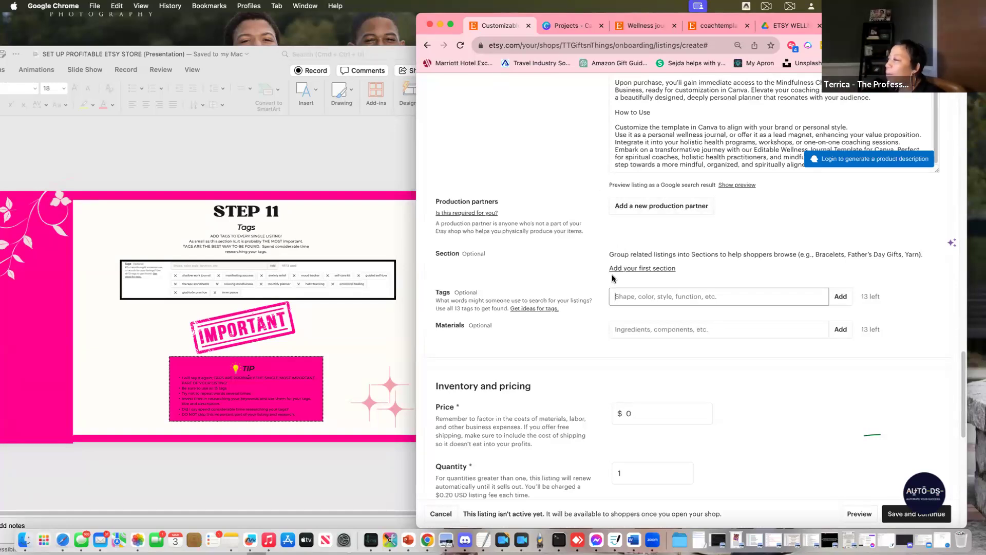
{"action": "scroll", "coordinate": [643, 279], "scroll_direction": "down", "scroll_amount": 2}
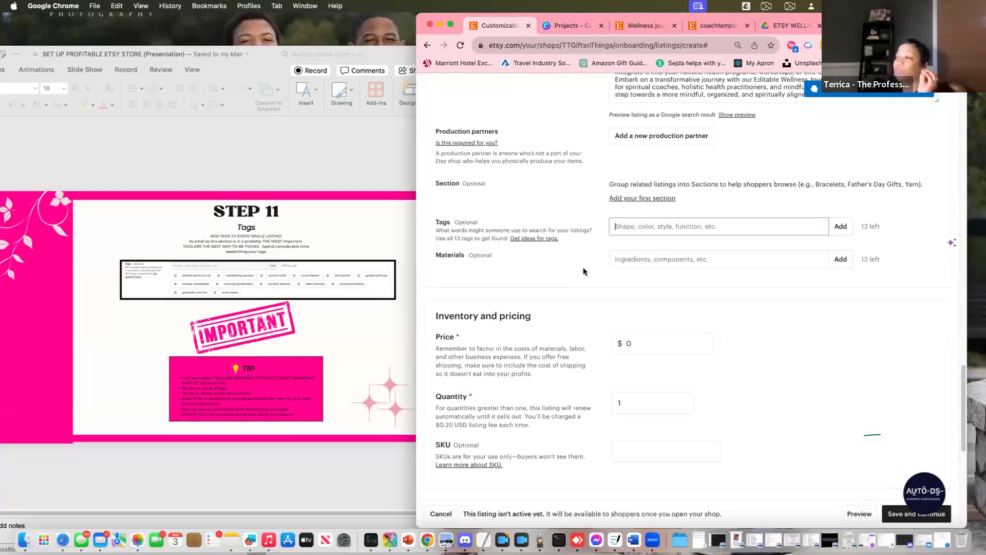
{"action": "left_click", "coordinate": [633, 260]}
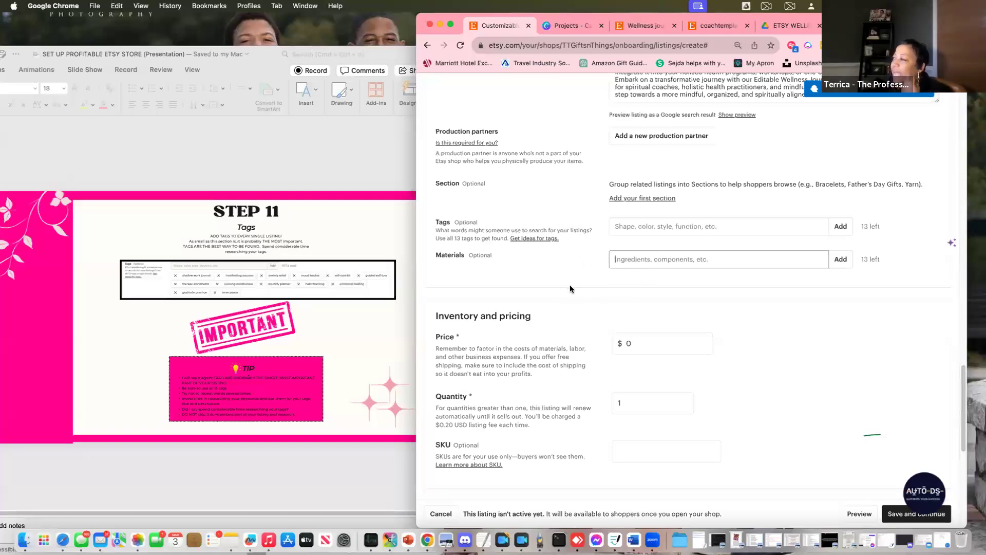
Show the Step 8 Inventory & Pricing slide and click into the Etsy Price field
{"action": "scroll", "coordinate": [616, 271], "scroll_direction": "down", "scroll_amount": 5}
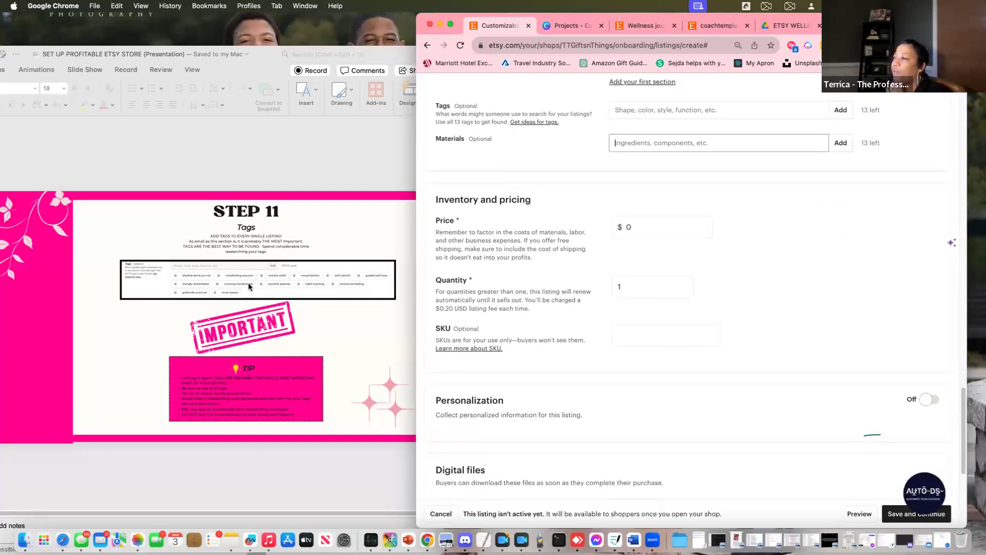
{"action": "left_click", "coordinate": [263, 169]}
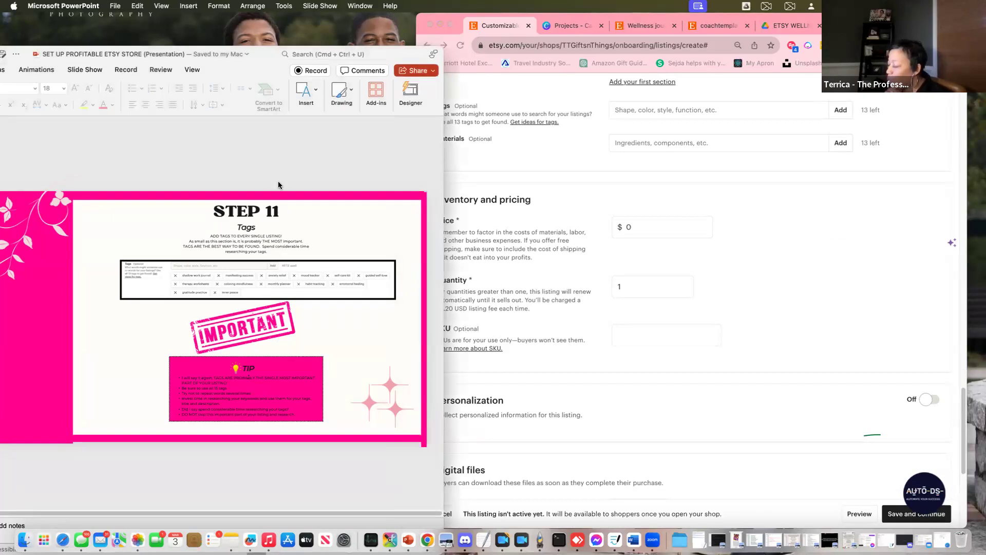
{"action": "key", "text": "Up"}
{"action": "key", "text": "Up"}
{"action": "key", "text": "Up"}
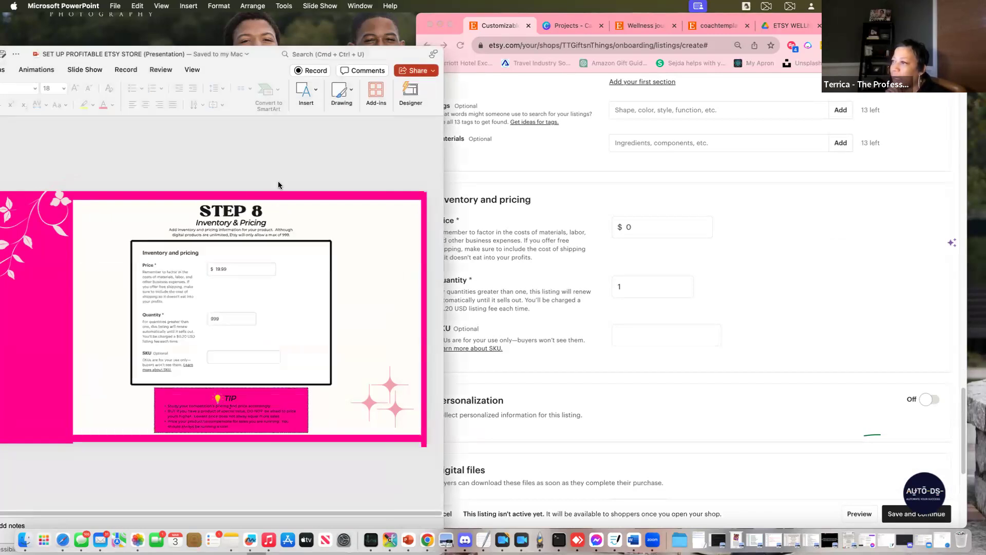
{"action": "left_click", "coordinate": [685, 249]}
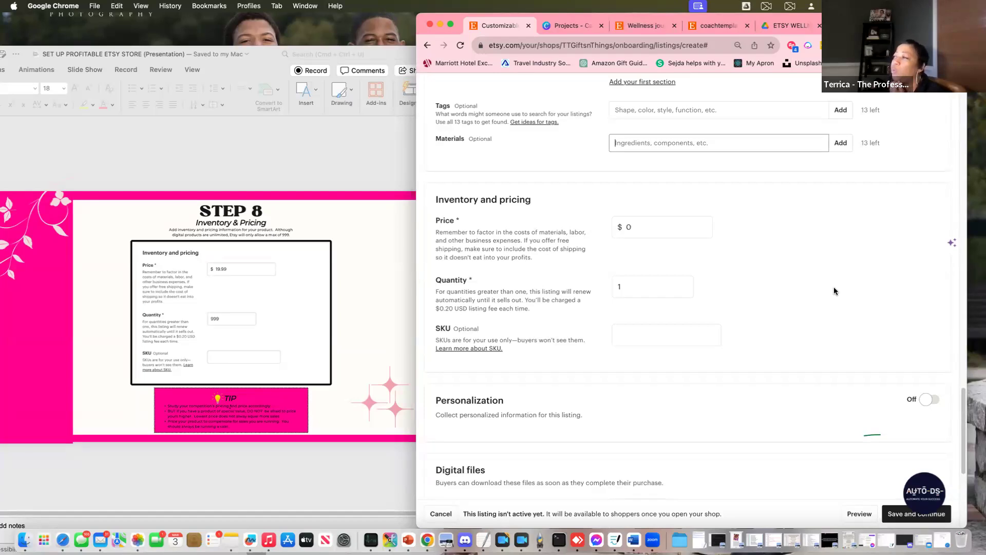
{"action": "left_click", "coordinate": [648, 232]}
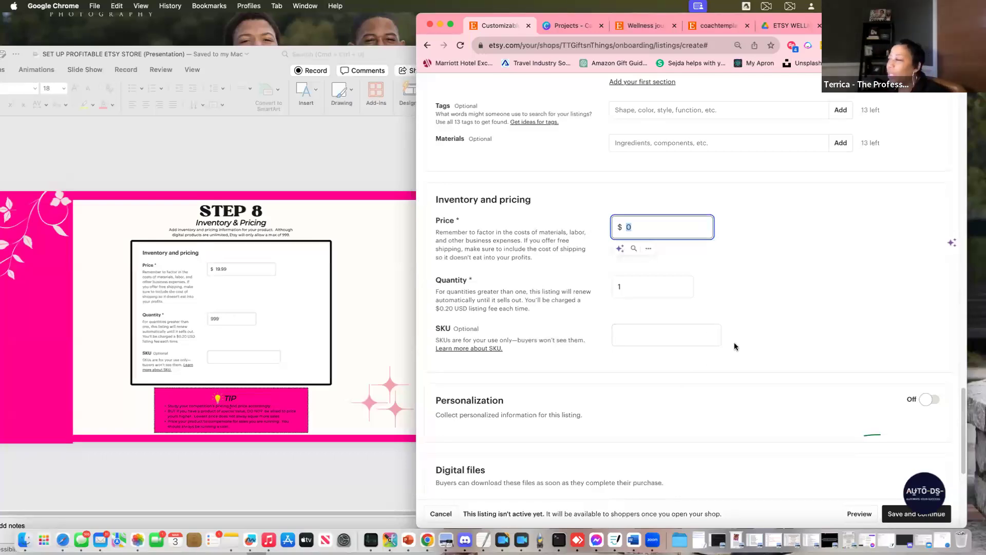
Review the Quantity explanation and move into the empty optional SKU field
{"action": "scroll", "coordinate": [643, 290], "scroll_direction": "down", "scroll_amount": 3}
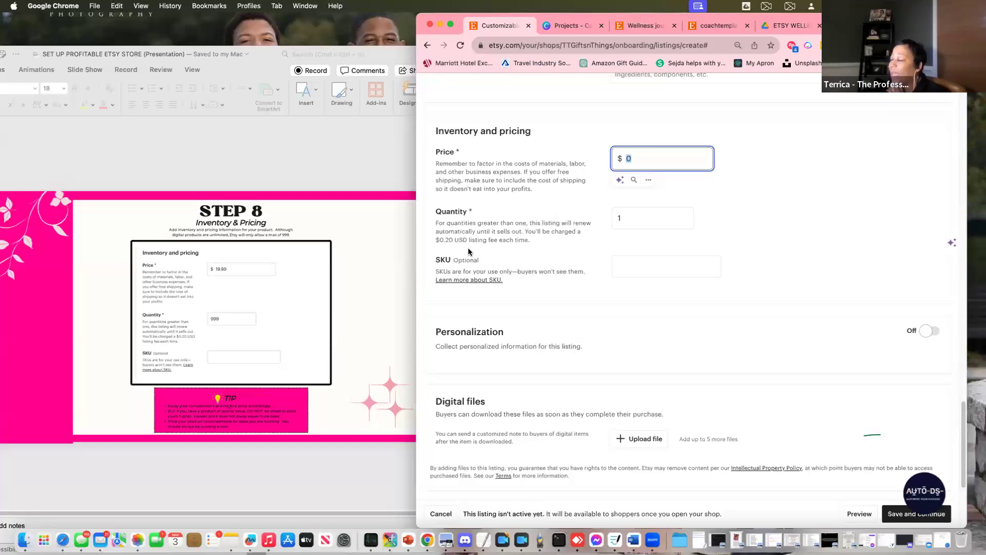
{"action": "left_click_drag", "start_coordinate": [525, 230], "coordinate": [553, 251]}
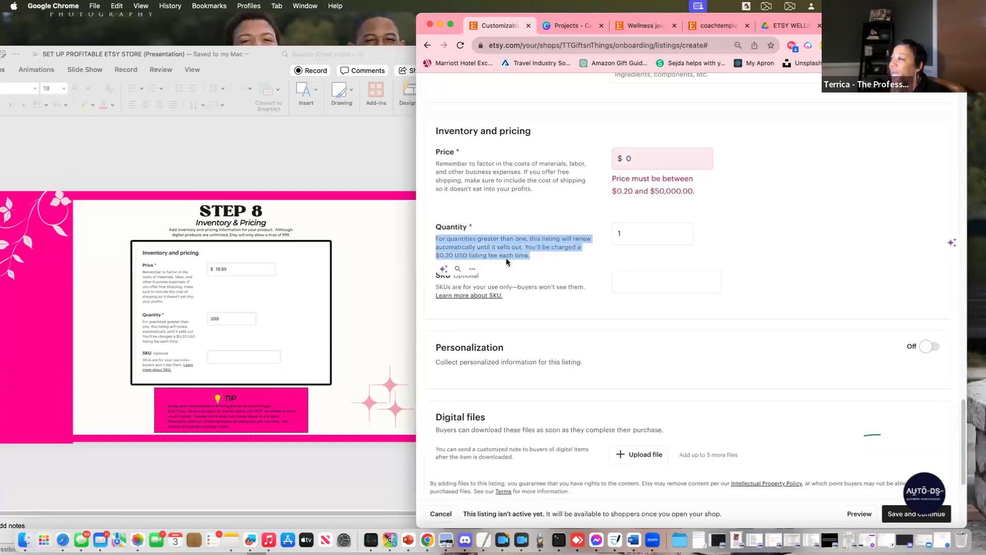
{"action": "left_click", "coordinate": [446, 254]}
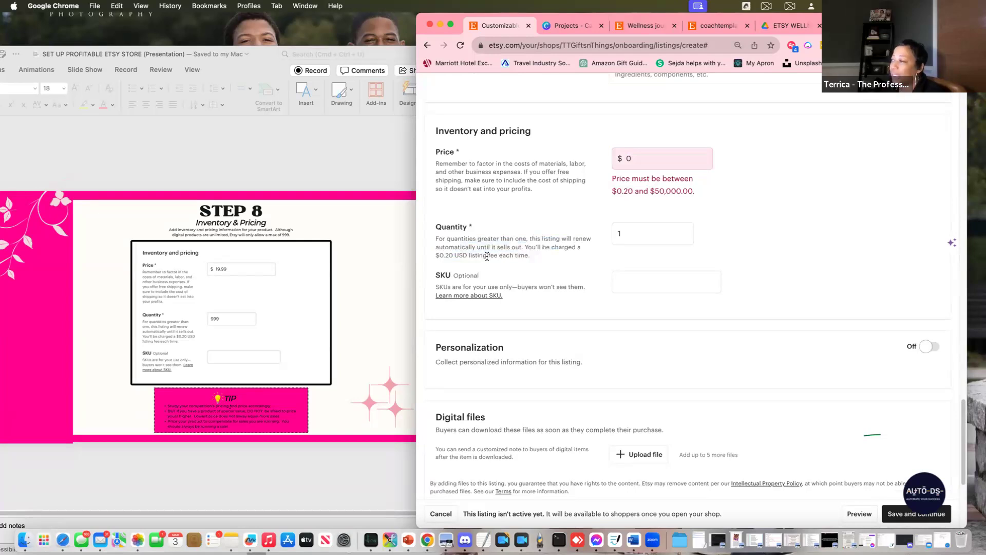
{"action": "left_click", "coordinate": [642, 281]}
{"action": "scroll", "coordinate": [868, 291], "scroll_direction": "down", "scroll_amount": 5}
{"action": "scroll", "coordinate": [865, 285], "scroll_direction": "up", "scroll_amount": 2}
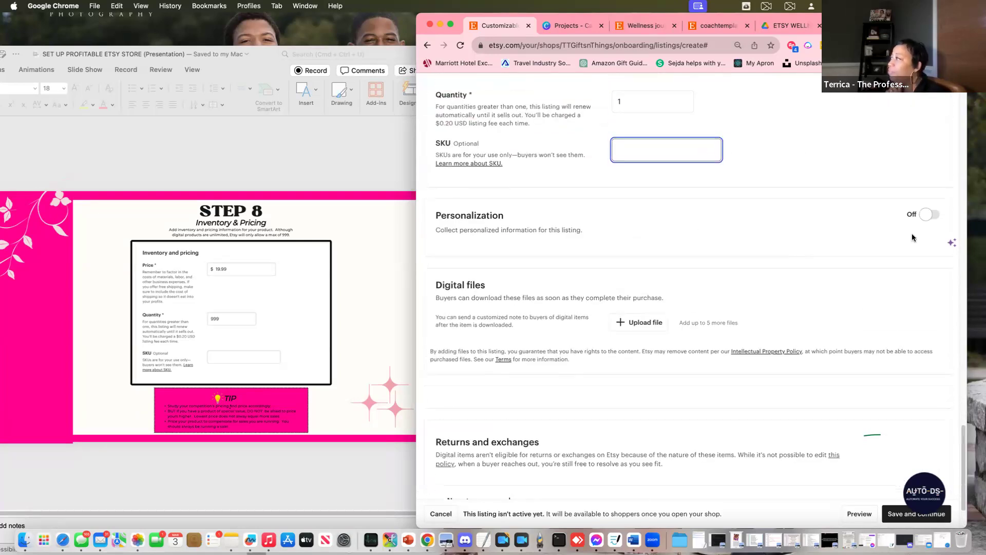
{"action": "left_click", "coordinate": [931, 215]}
{"action": "scroll", "coordinate": [873, 247], "scroll_direction": "down", "scroll_amount": 1}
{"action": "scroll", "coordinate": [860, 274], "scroll_direction": "down", "scroll_amount": 3}
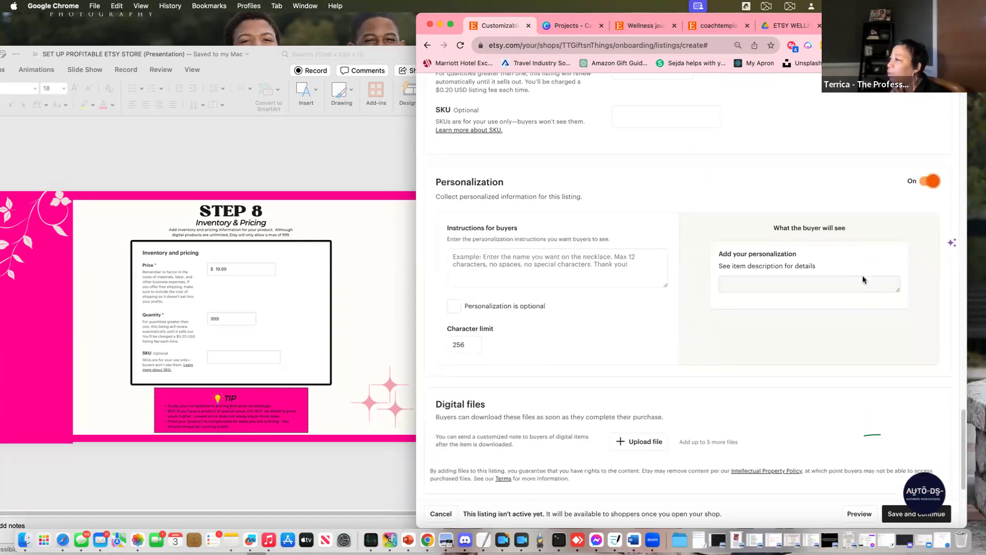
{"action": "left_click", "coordinate": [477, 197]}
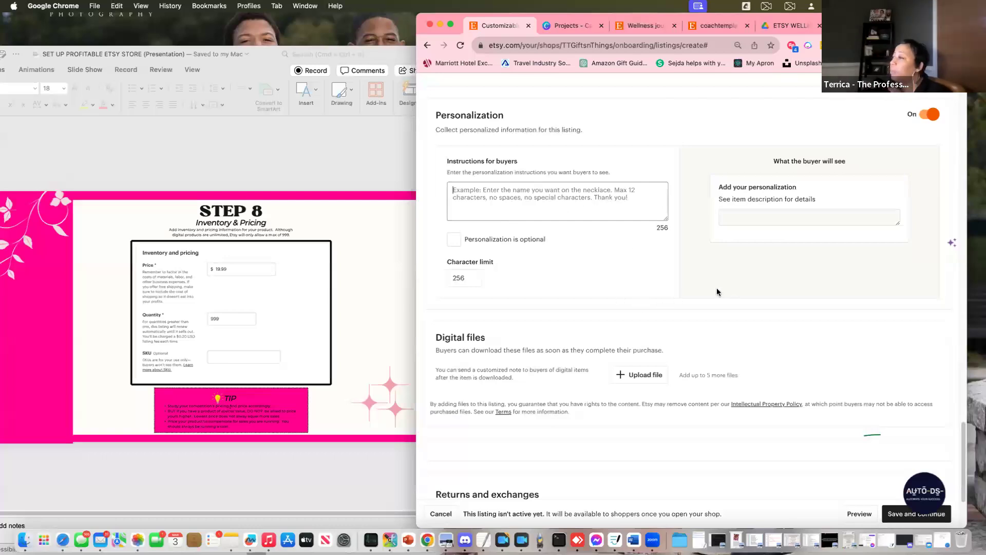
{"action": "scroll", "coordinate": [717, 291], "scroll_direction": "down", "scroll_amount": 3}
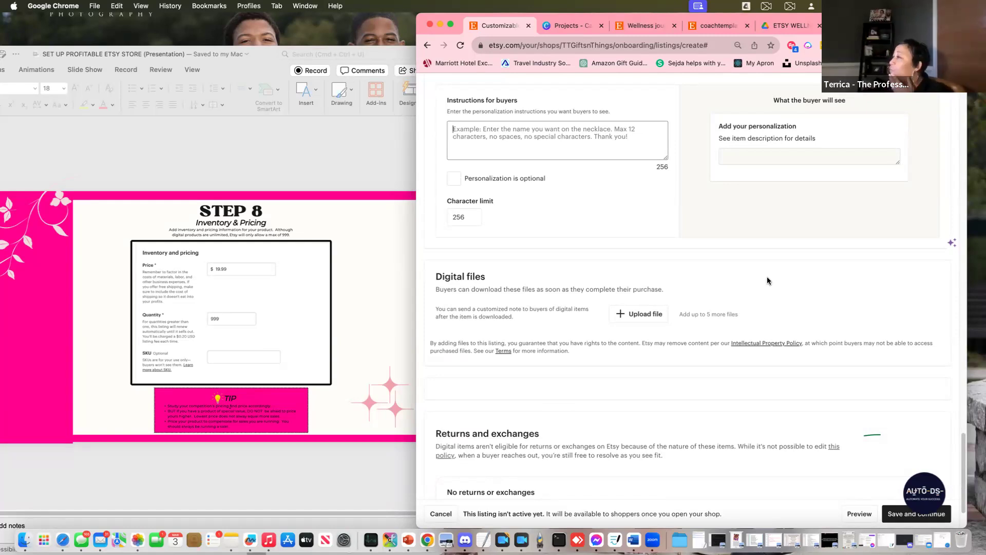
{"action": "scroll", "coordinate": [784, 300], "scroll_direction": "down", "scroll_amount": 1}
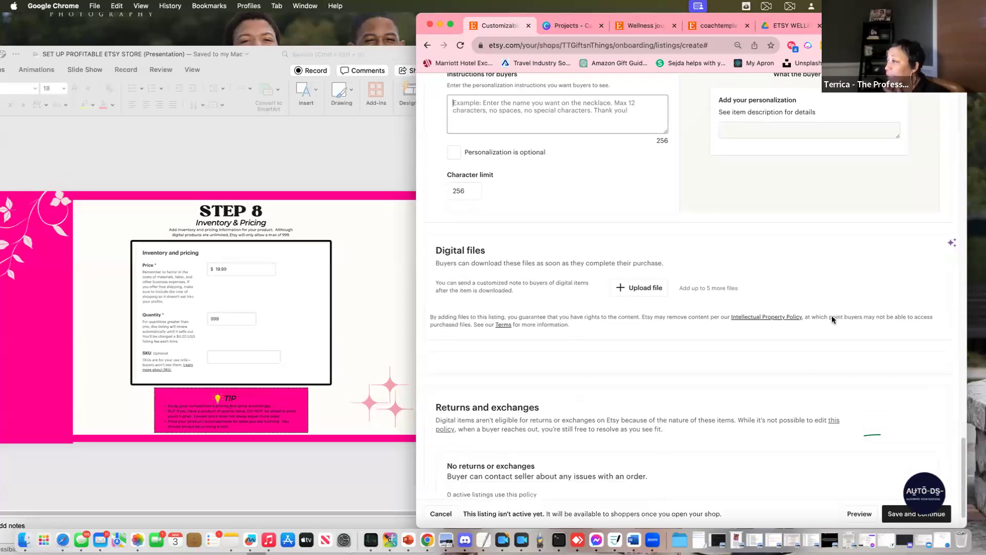
{"action": "scroll", "coordinate": [612, 322], "scroll_direction": "down", "scroll_amount": 2}
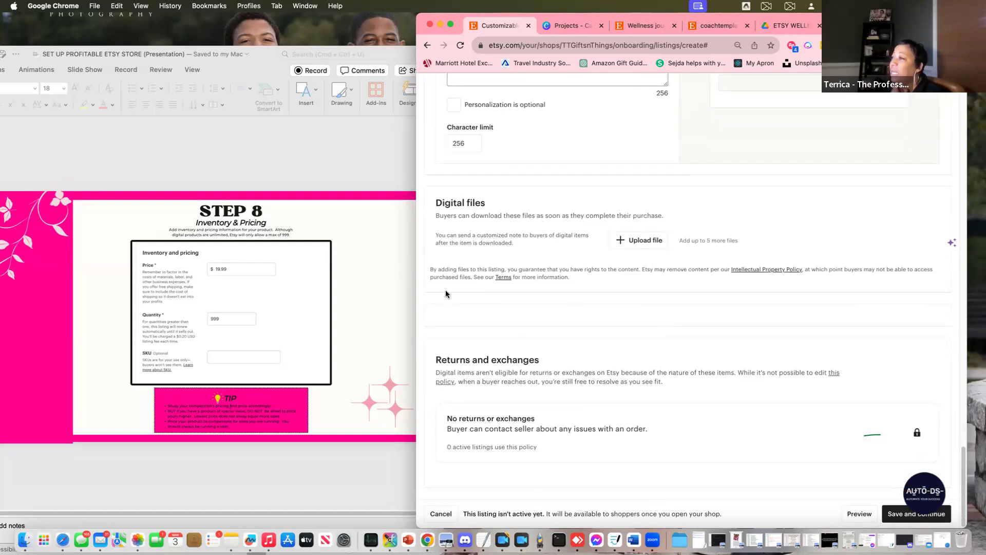
Scroll the guide back to the STEP 5 'Upload Your Digital File' slide, then return to Etsy
{"action": "left_click", "coordinate": [379, 369]}
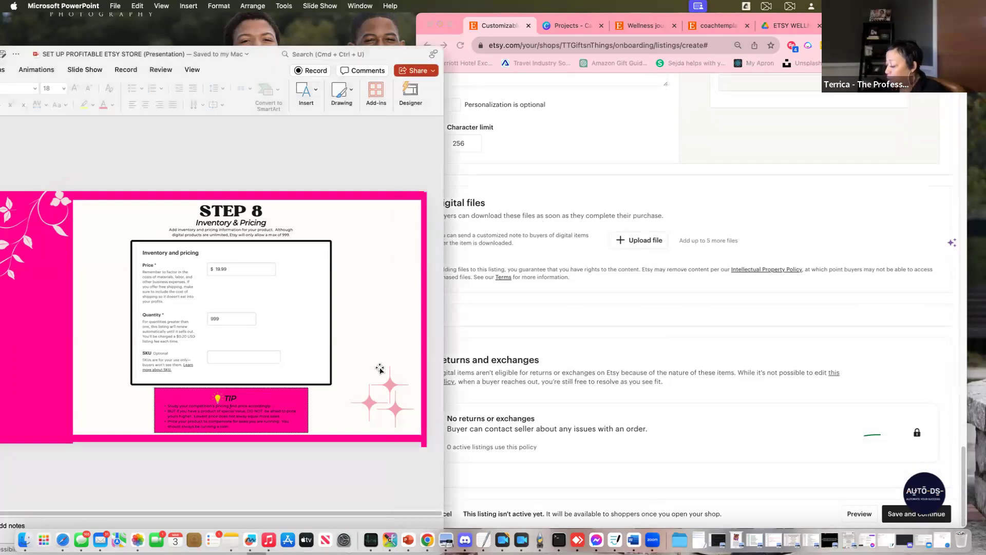
{"action": "scroll", "coordinate": [379, 369], "scroll_direction": "up", "scroll_amount": 1}
{"action": "scroll", "coordinate": [380, 369], "scroll_direction": "up", "scroll_amount": 1}
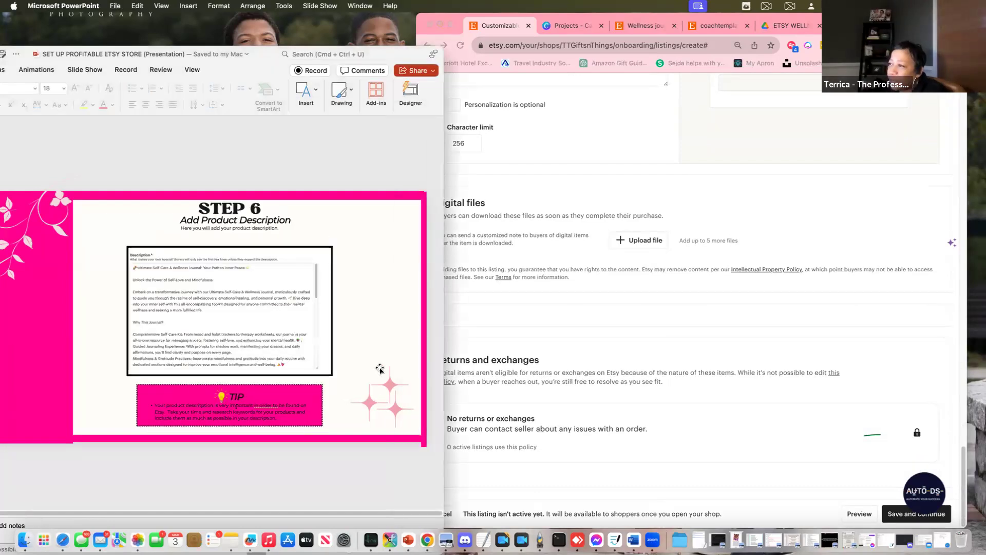
{"action": "scroll", "coordinate": [380, 370], "scroll_direction": "up", "scroll_amount": 1}
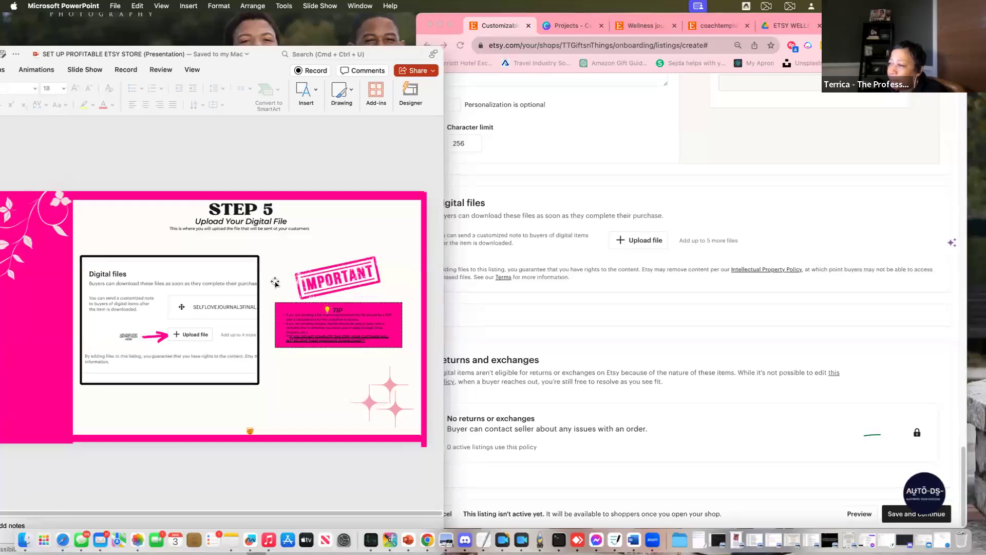
{"action": "left_click", "coordinate": [781, 200]}
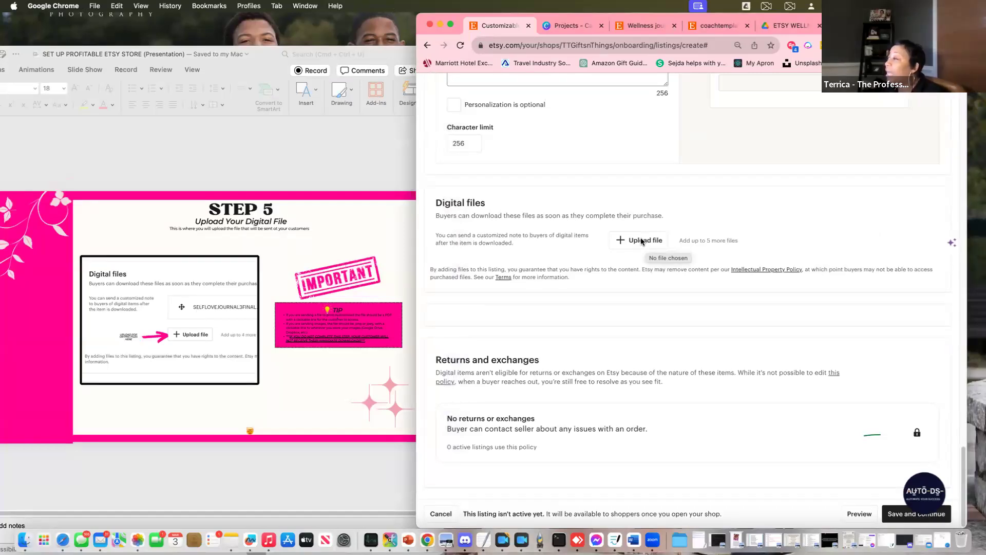
Upload Wellness Journal FINAL.pdf (1.73 MB) from Downloads as the listing's digital file
{"action": "left_click", "coordinate": [643, 241]}
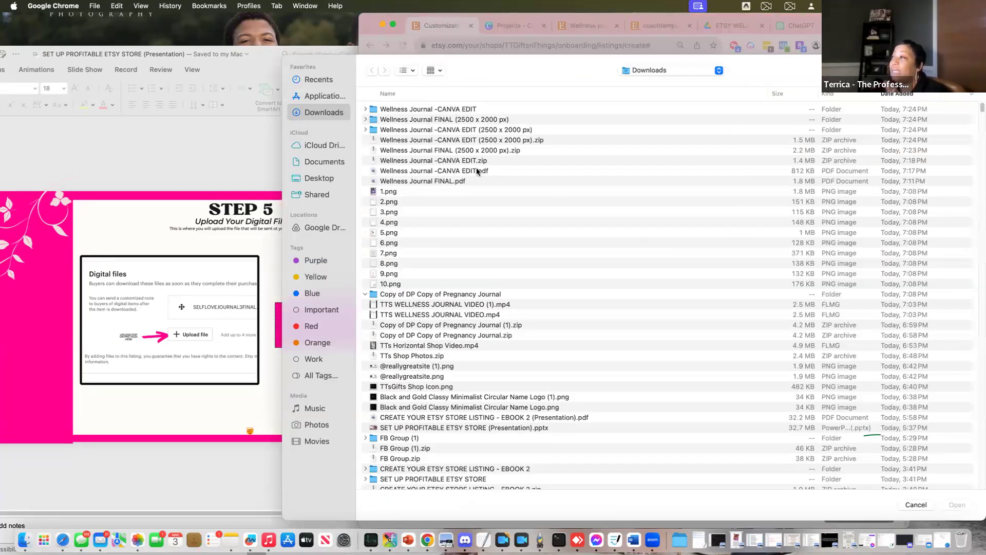
{"action": "left_click", "coordinate": [262, 109]}
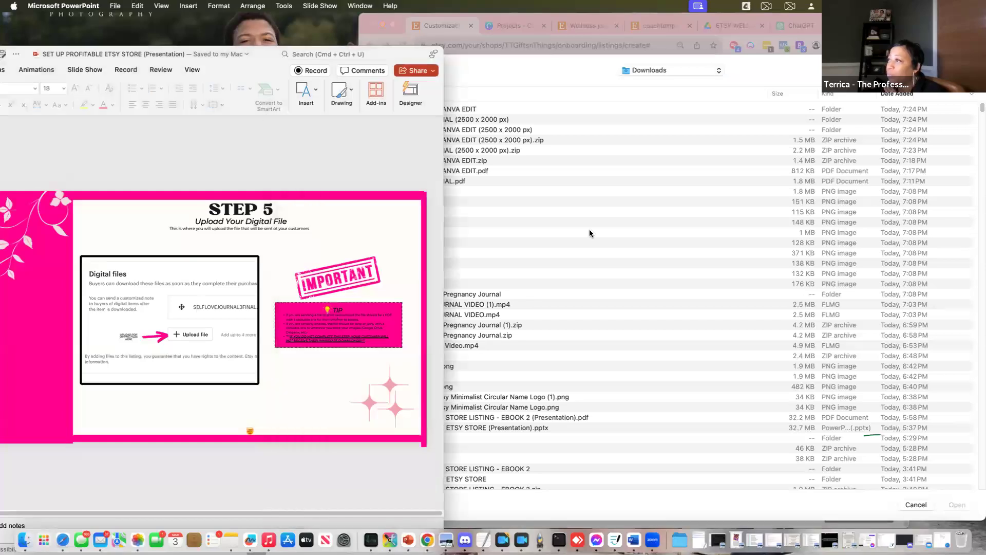
{"action": "left_click", "coordinate": [916, 504]}
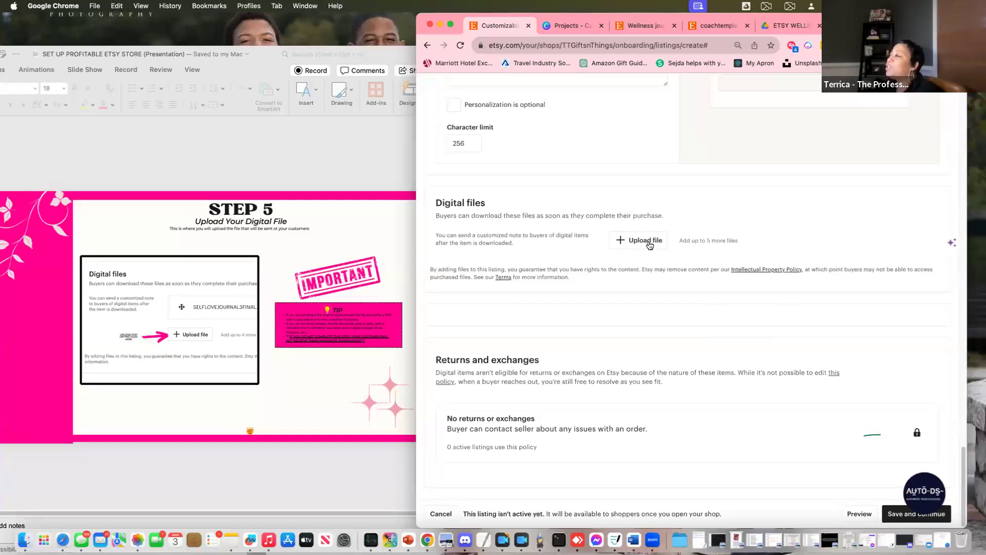
{"action": "left_click", "coordinate": [649, 244]}
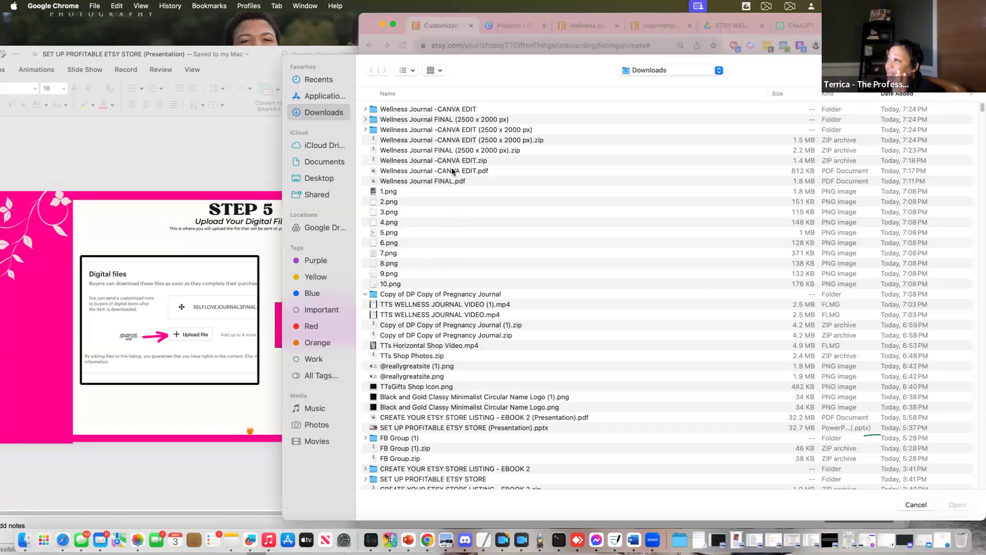
{"action": "left_click", "coordinate": [452, 170]}
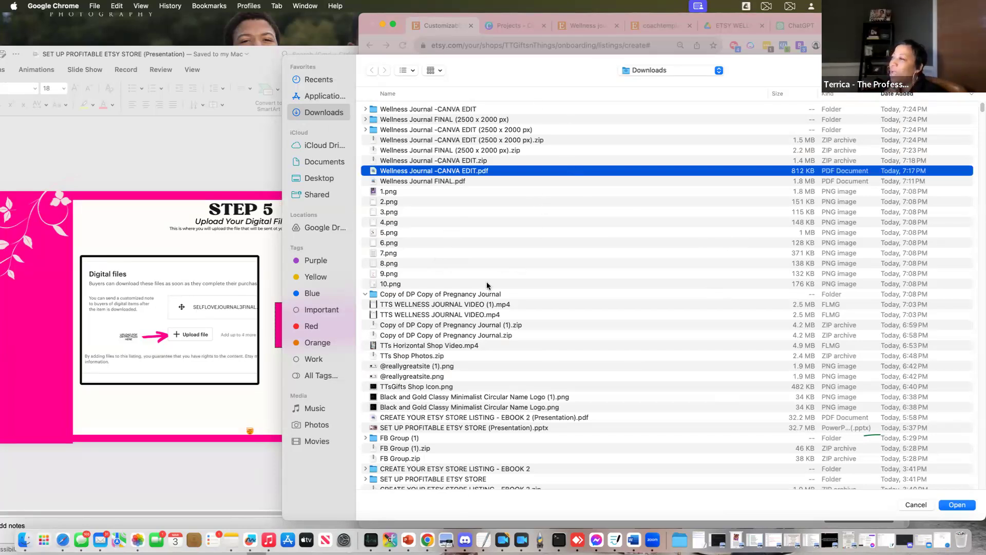
{"action": "left_click", "coordinate": [412, 183]}
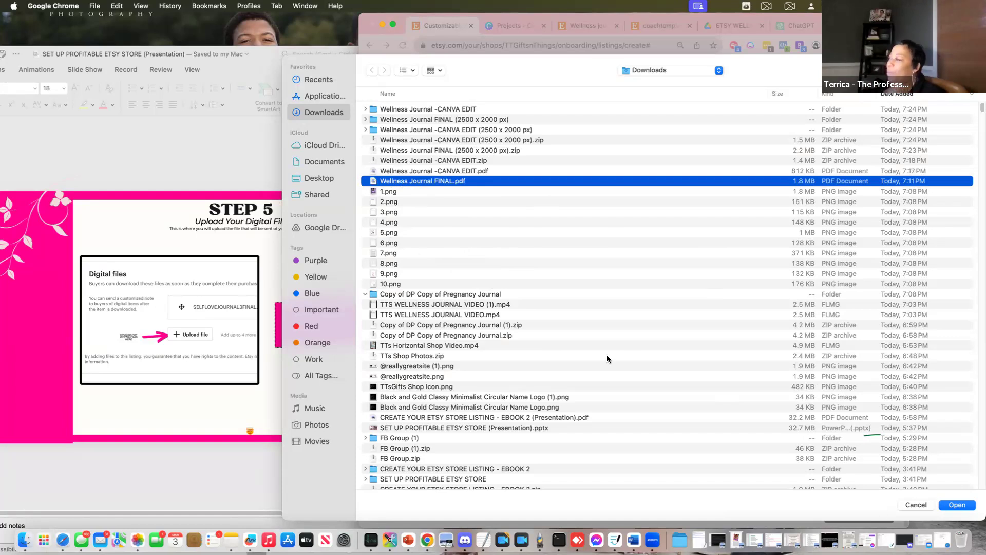
{"action": "left_click", "coordinate": [910, 506]}
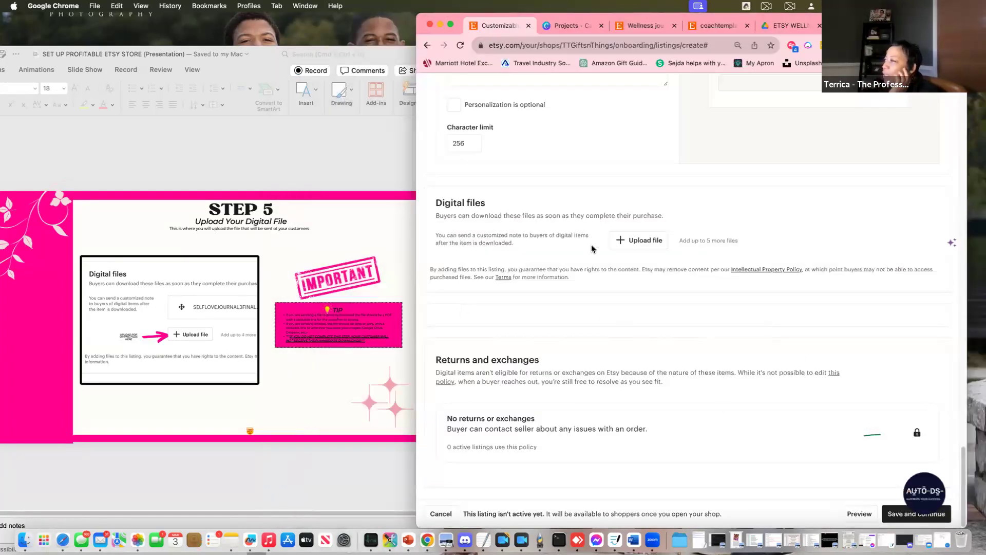
{"action": "left_click", "coordinate": [643, 237]}
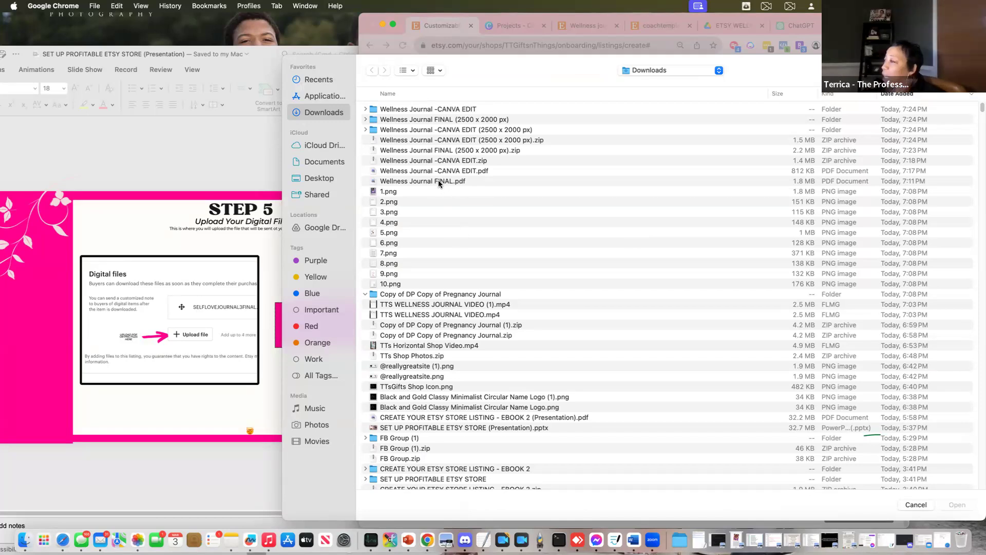
{"action": "left_click", "coordinate": [429, 184]}
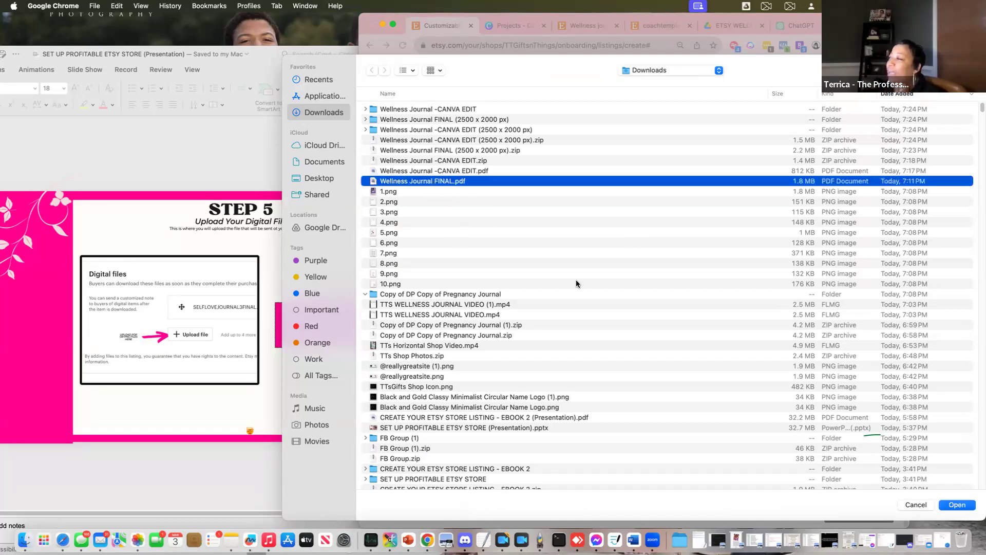
{"action": "left_click", "coordinate": [958, 505]}
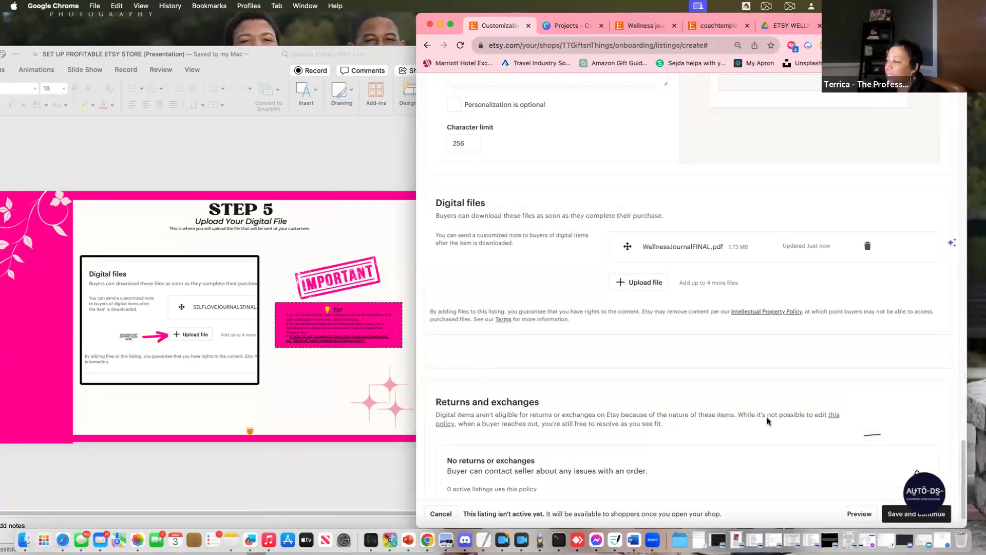
Attempt to save the listing and correct the price to $19.99
{"action": "scroll", "coordinate": [848, 396], "scroll_direction": "down", "scroll_amount": 2}
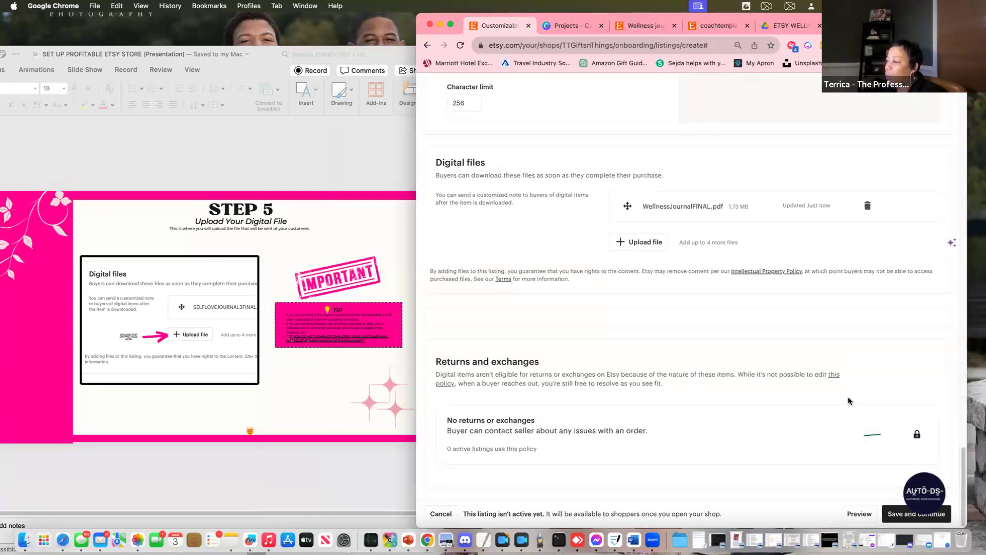
{"action": "left_click", "coordinate": [893, 515]}
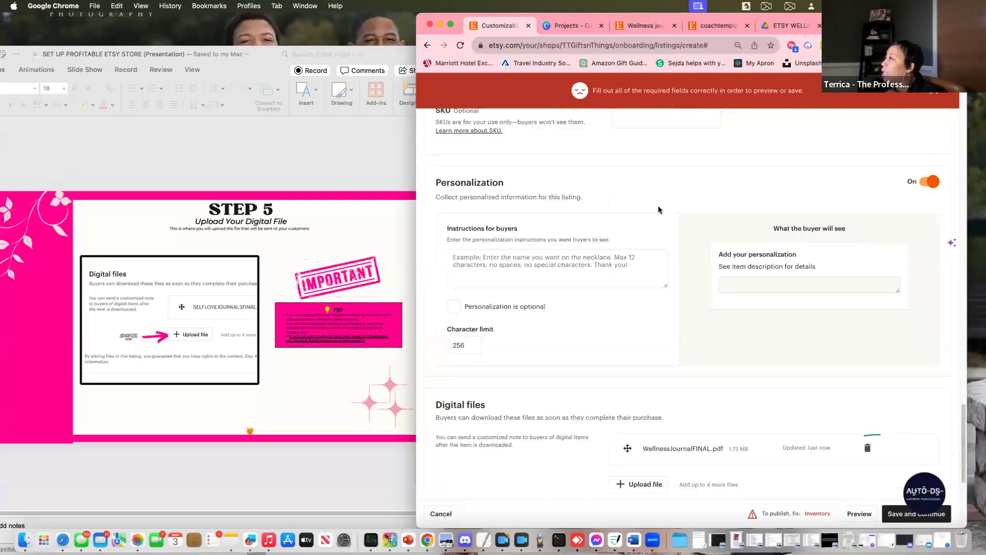
{"action": "left_click", "coordinate": [625, 350]}
{"action": "type", "text": "19"}
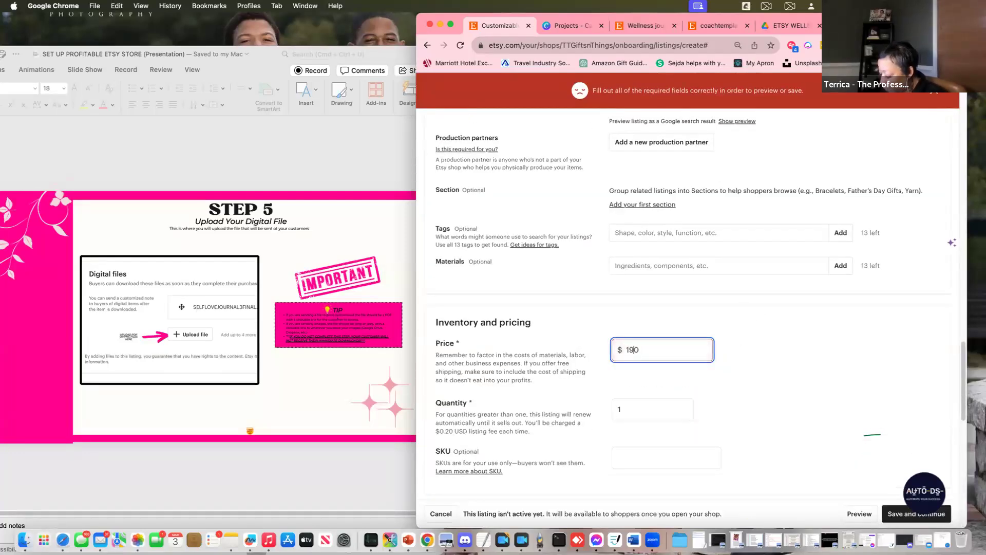
{"action": "type", "text": ".99"}
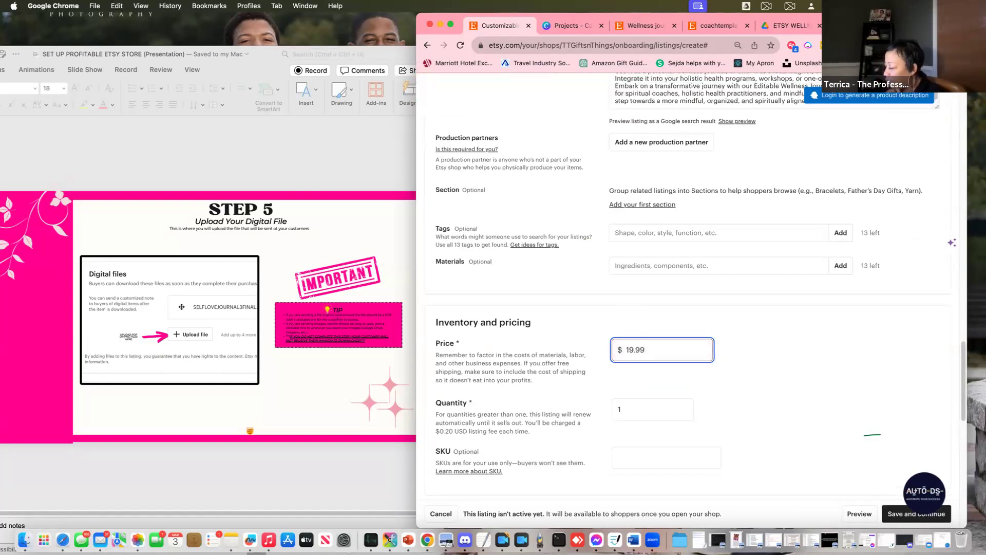
Change the listing's available quantity from 1 to 999
{"action": "scroll", "coordinate": [819, 419], "scroll_direction": "down", "scroll_amount": 7}
{"action": "scroll", "coordinate": [723, 291], "scroll_direction": "up", "scroll_amount": 13}
{"action": "scroll", "coordinate": [655, 477], "scroll_direction": "down", "scroll_amount": 5}
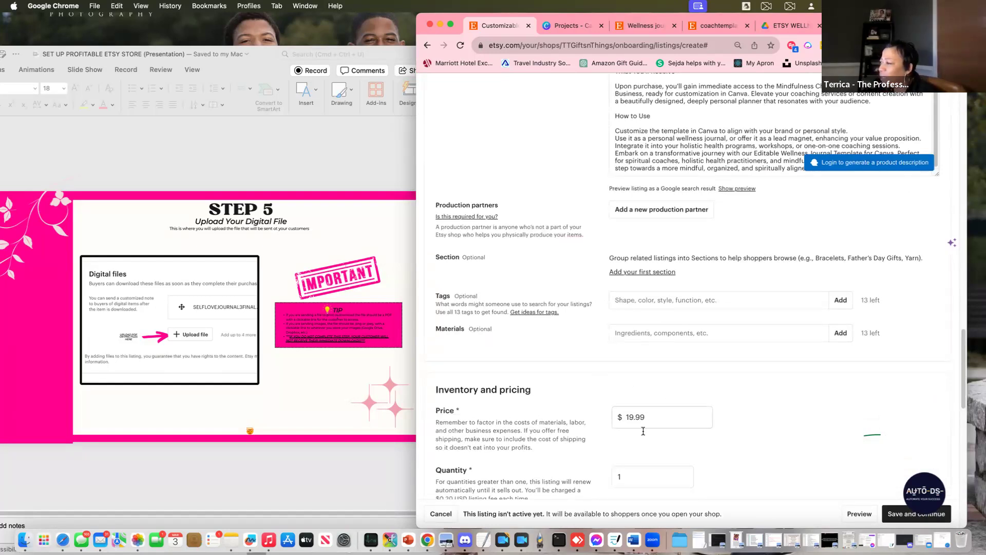
{"action": "left_click", "coordinate": [631, 476]}
{"action": "key", "text": "BackSpace"}
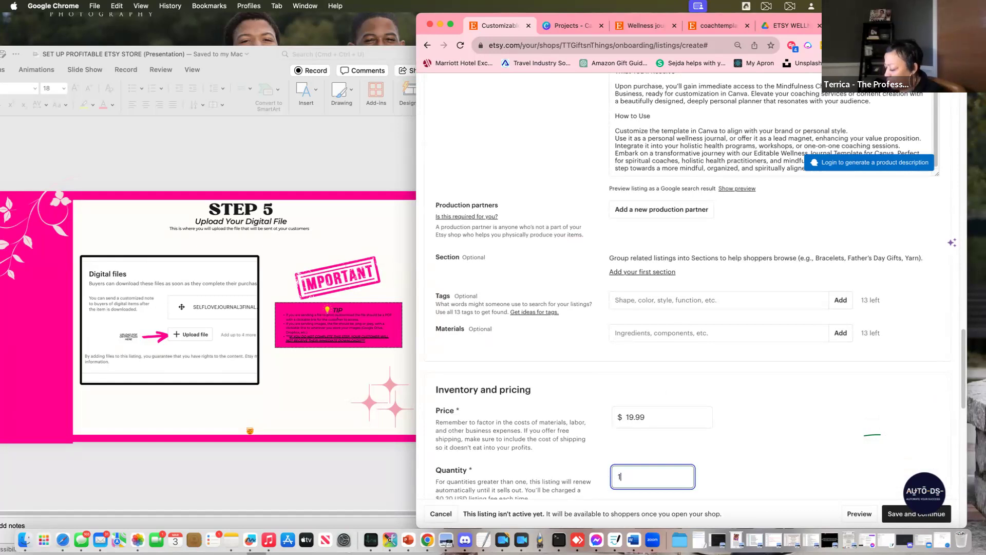
{"action": "type", "text": "999"}
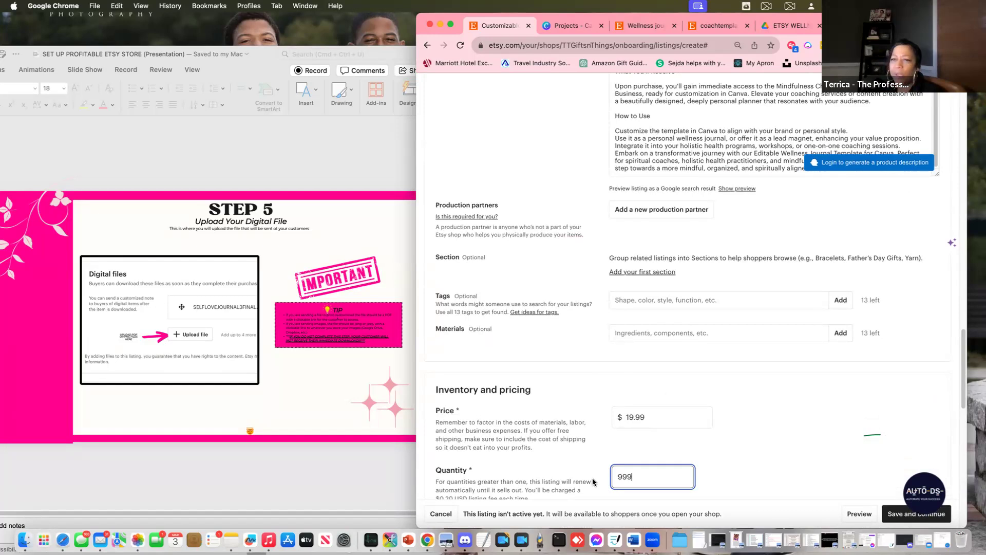
{"action": "left_click", "coordinate": [833, 447]}
{"action": "scroll", "coordinate": [833, 447], "scroll_direction": "down", "scroll_amount": 10}
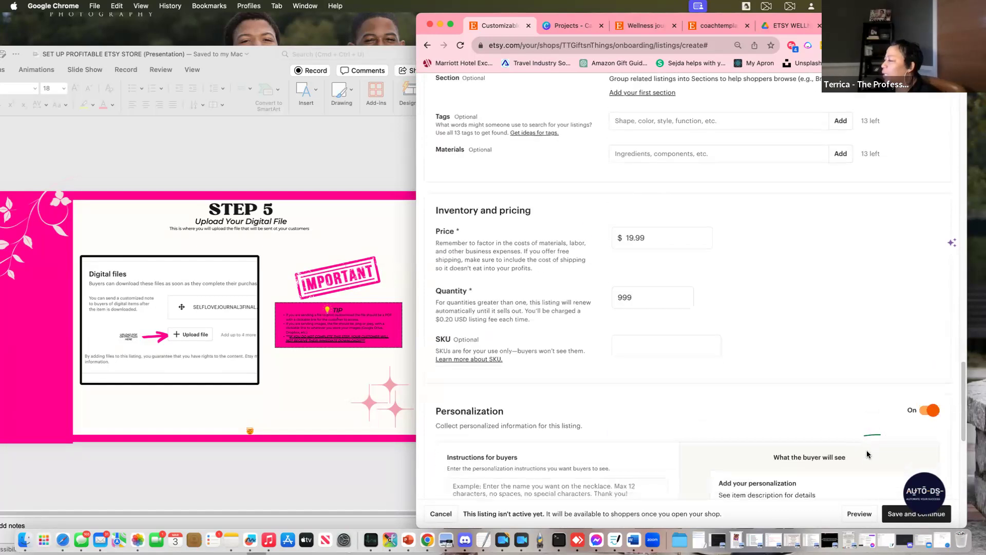
{"action": "scroll", "coordinate": [816, 411], "scroll_direction": "down", "scroll_amount": 8}
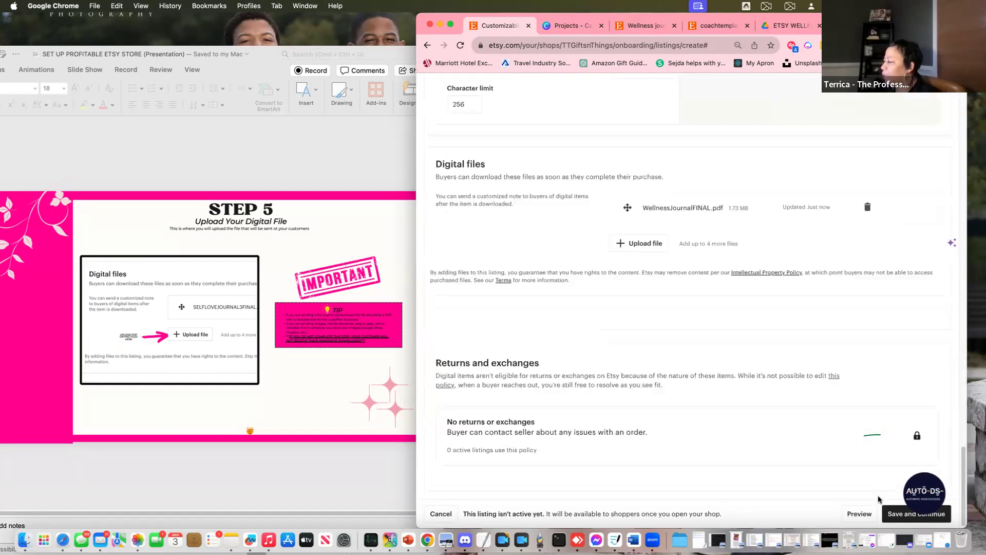
Try saving the listing, turning off personalization and retrying the save
{"action": "left_click", "coordinate": [899, 515]}
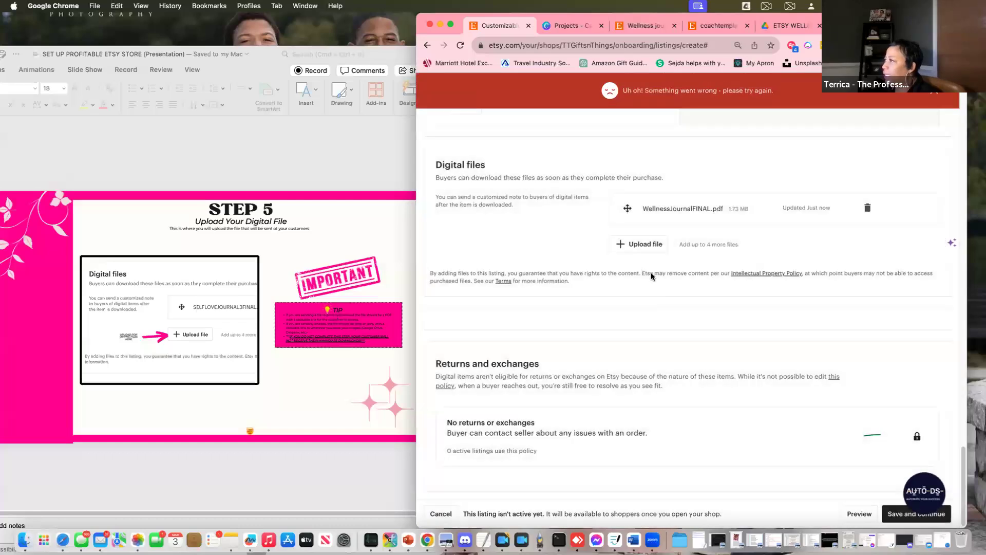
{"action": "scroll", "coordinate": [769, 298], "scroll_direction": "up", "scroll_amount": 10}
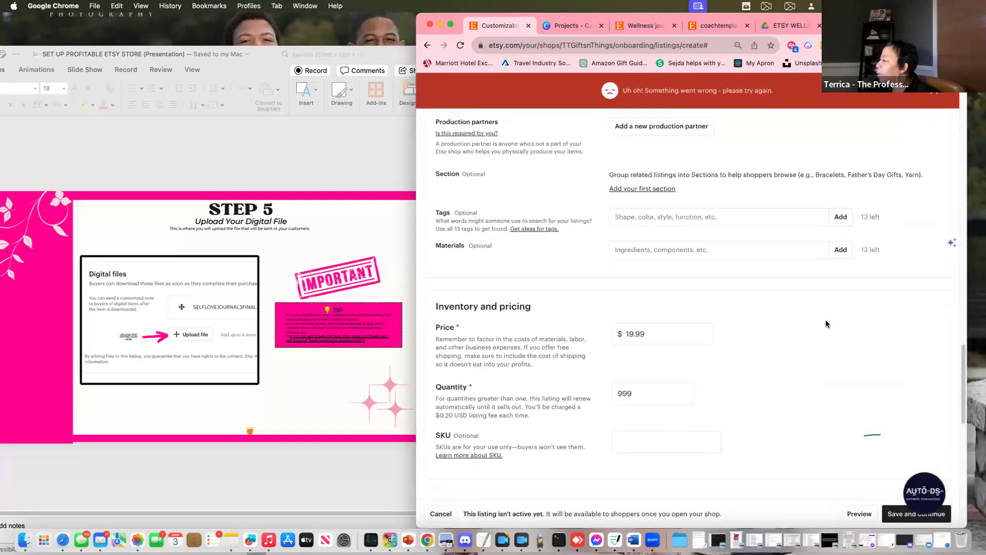
{"action": "scroll", "coordinate": [833, 327], "scroll_direction": "down", "scroll_amount": 6}
{"action": "scroll", "coordinate": [833, 327], "scroll_direction": "down", "scroll_amount": 1}
{"action": "left_click", "coordinate": [930, 187]}
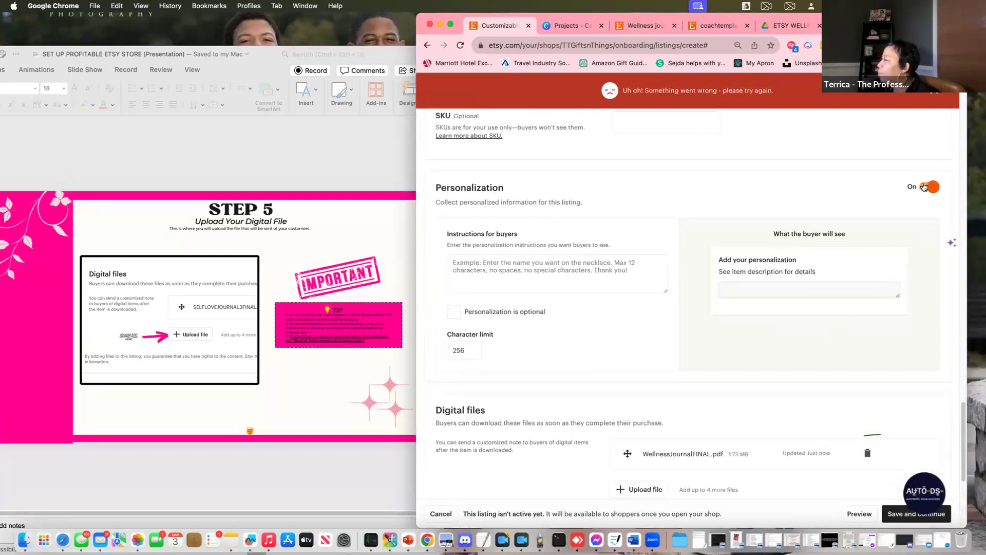
{"action": "scroll", "coordinate": [791, 328], "scroll_direction": "down", "scroll_amount": 3}
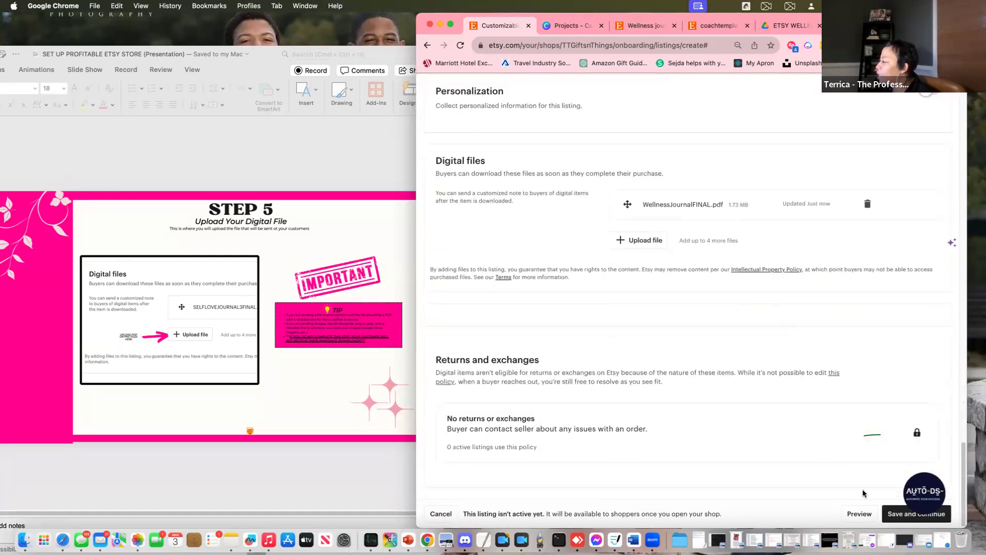
{"action": "left_click", "coordinate": [909, 514]}
Switch the listing's renewal option from Automatic to Manual
{"action": "scroll", "coordinate": [765, 257], "scroll_direction": "up", "scroll_amount": 15}
{"action": "scroll", "coordinate": [798, 270], "scroll_direction": "up", "scroll_amount": 20}
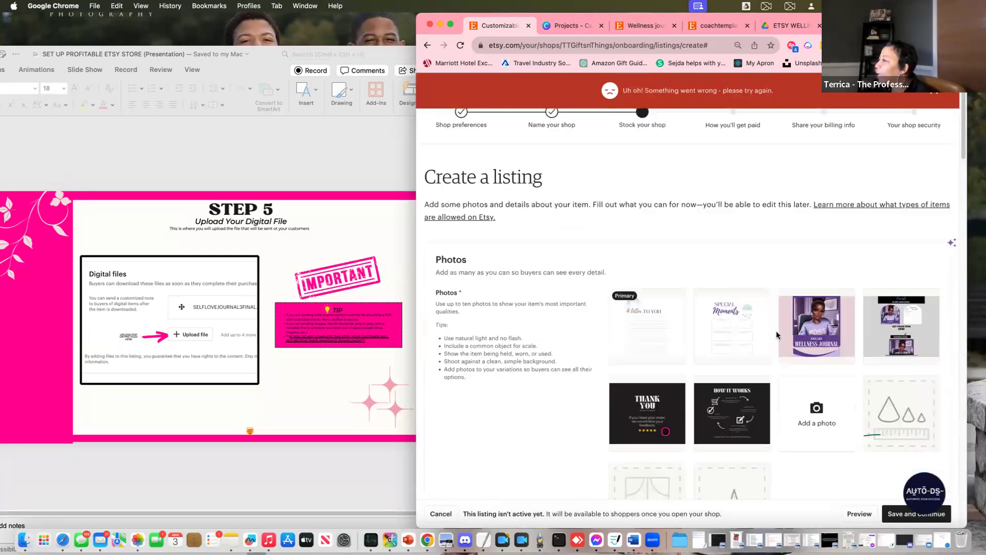
{"action": "scroll", "coordinate": [778, 329], "scroll_direction": "down", "scroll_amount": 7}
{"action": "scroll", "coordinate": [778, 332], "scroll_direction": "down", "scroll_amount": 5}
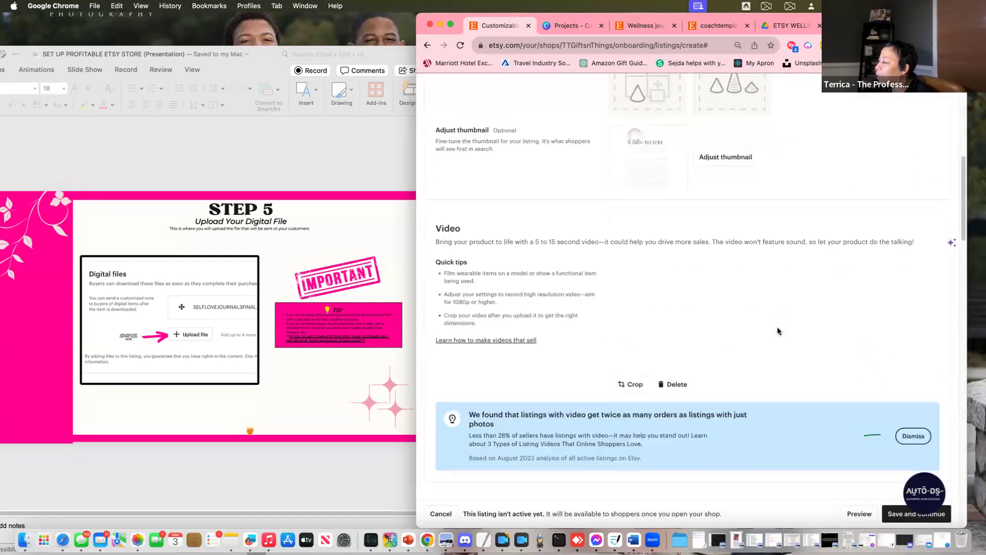
{"action": "scroll", "coordinate": [769, 320], "scroll_direction": "down", "scroll_amount": 7}
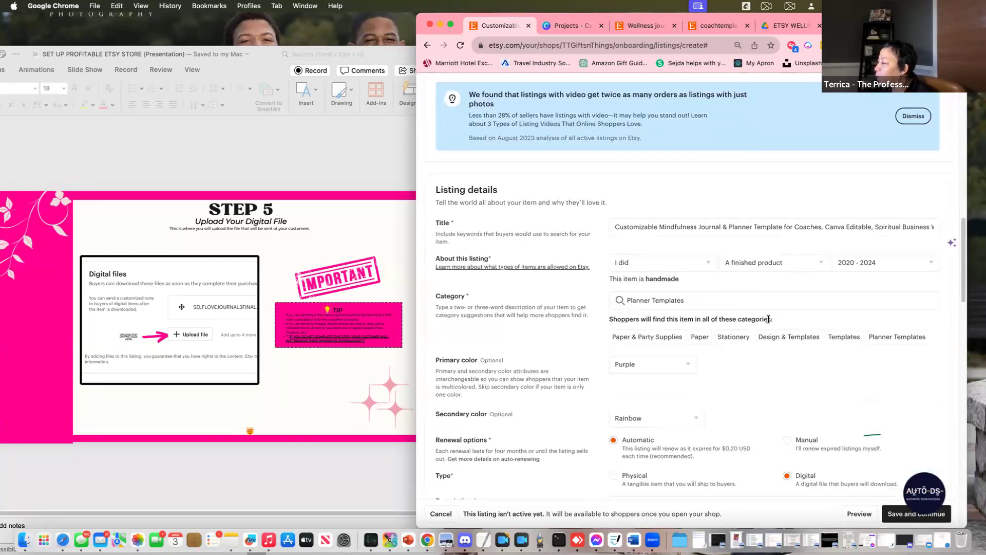
{"action": "scroll", "coordinate": [767, 315], "scroll_direction": "down", "scroll_amount": 1}
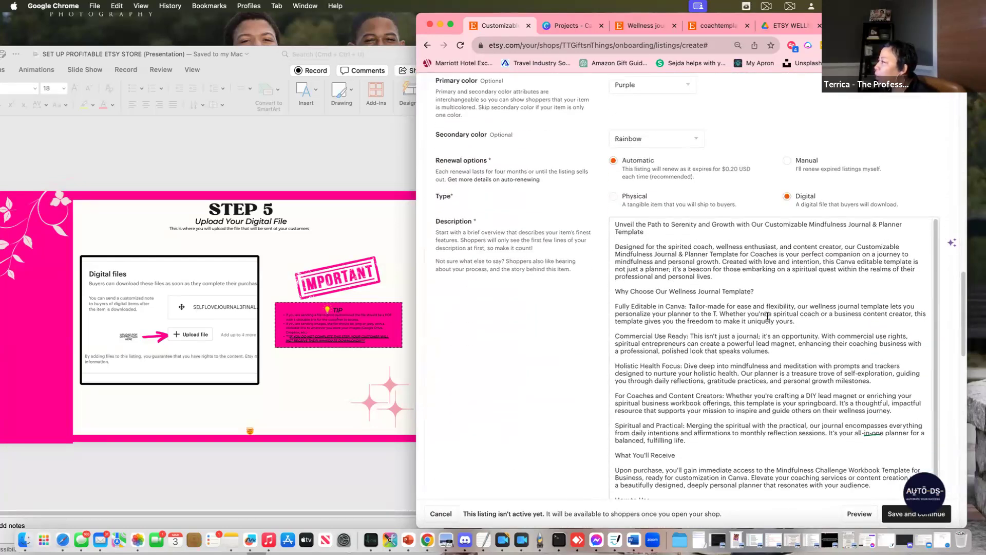
{"action": "scroll", "coordinate": [597, 321], "scroll_direction": "down", "scroll_amount": 5}
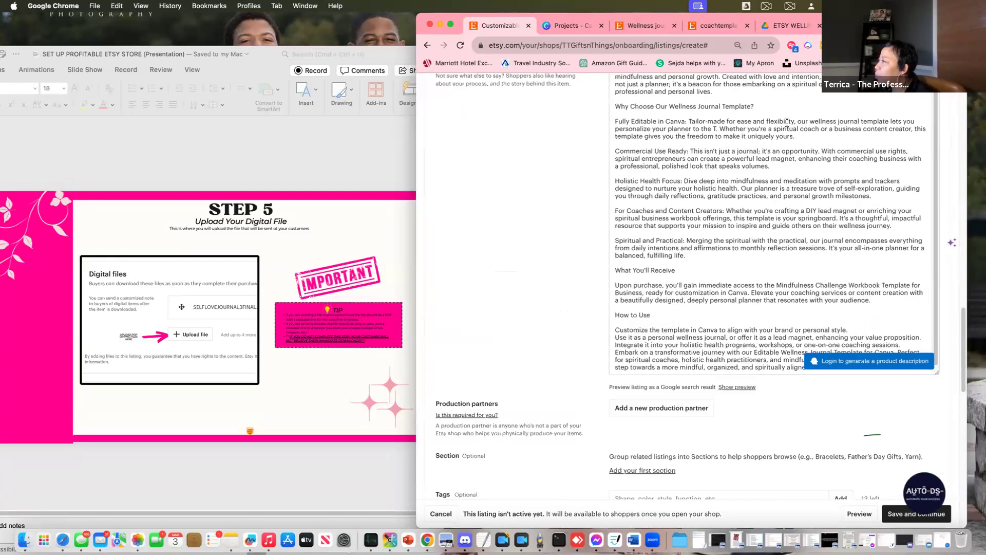
{"action": "scroll", "coordinate": [817, 174], "scroll_direction": "up", "scroll_amount": 10}
{"action": "left_click", "coordinate": [787, 283]}
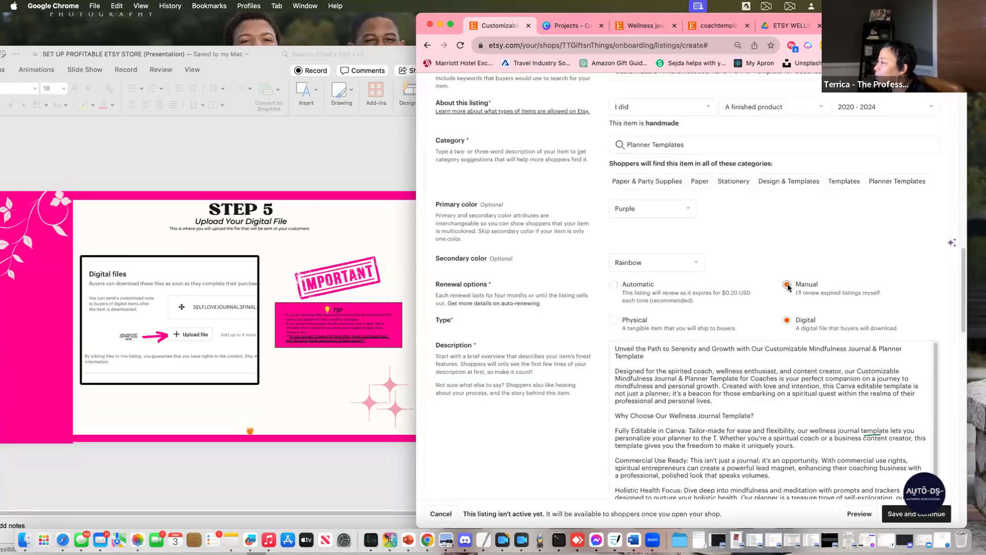
{"action": "scroll", "coordinate": [801, 324], "scroll_direction": "down", "scroll_amount": 3}
{"action": "scroll", "coordinate": [797, 313], "scroll_direction": "down", "scroll_amount": 1}
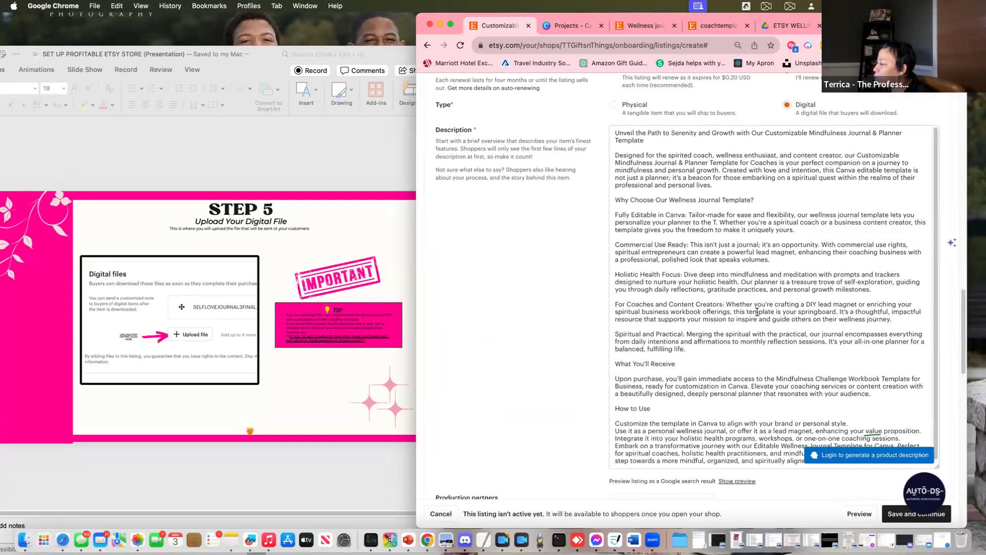
{"action": "scroll", "coordinate": [757, 312], "scroll_direction": "down", "scroll_amount": 10}
{"action": "scroll", "coordinate": [697, 324], "scroll_direction": "down", "scroll_amount": 4}
{"action": "scroll", "coordinate": [697, 325], "scroll_direction": "down", "scroll_amount": 4}
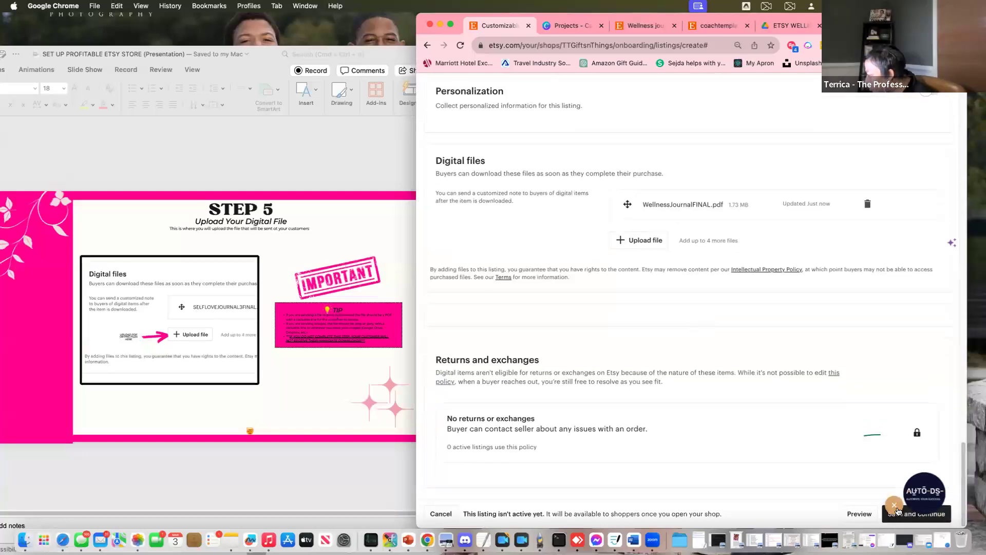
Retry the save, then reload the stuck listing page discarding unsaved changes, and go back
{"action": "left_click", "coordinate": [894, 506]}
{"action": "left_click", "coordinate": [893, 515]}
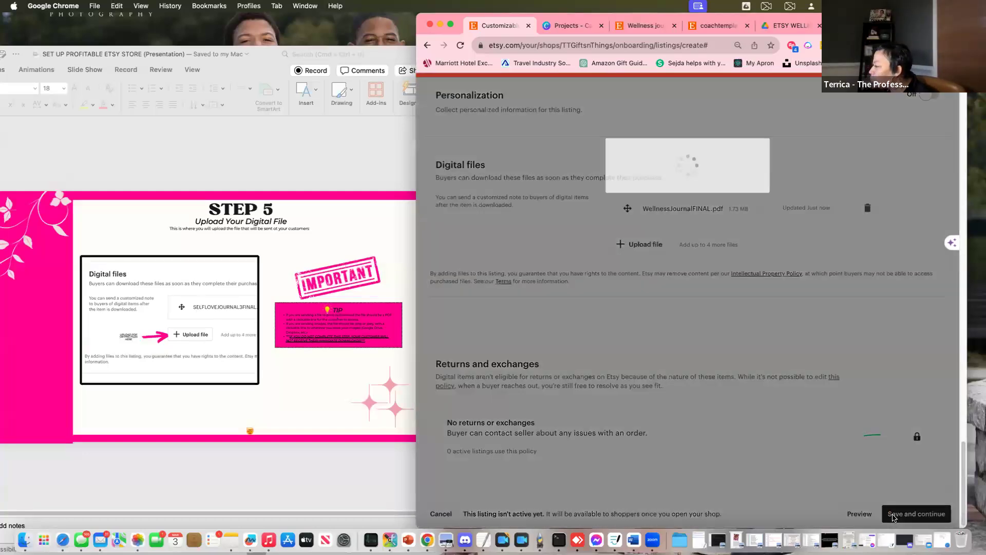
{"action": "left_click", "coordinate": [460, 46]}
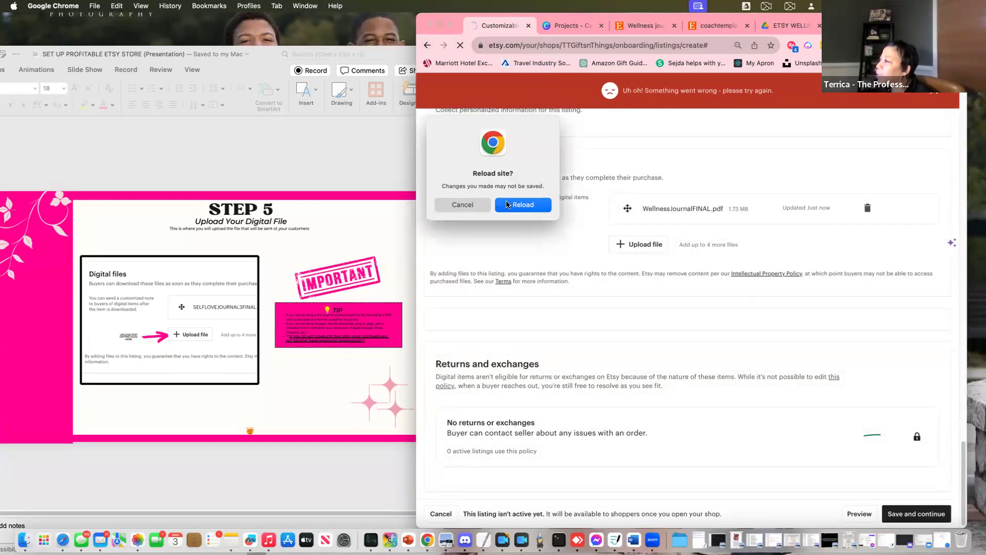
{"action": "left_click", "coordinate": [522, 204]}
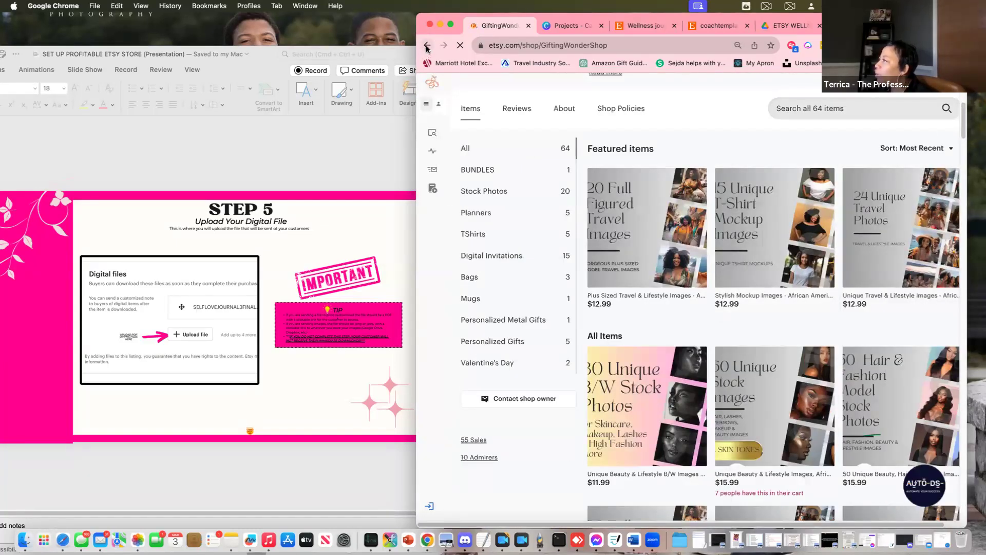
{"action": "left_click", "coordinate": [427, 47]}
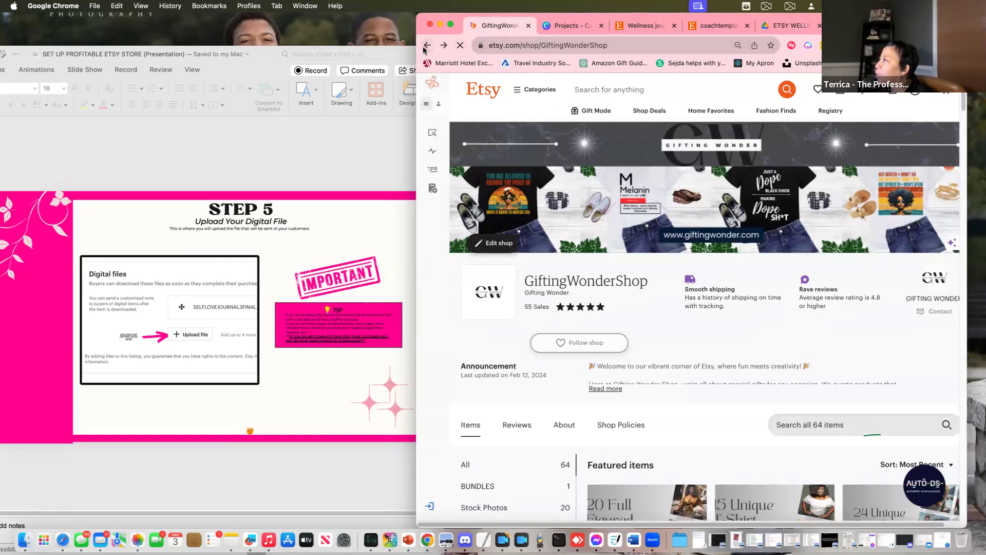
Close the coachtemplate shop, wellness journal search, and loading Etsy shop tabs
{"action": "left_click", "coordinate": [720, 27]}
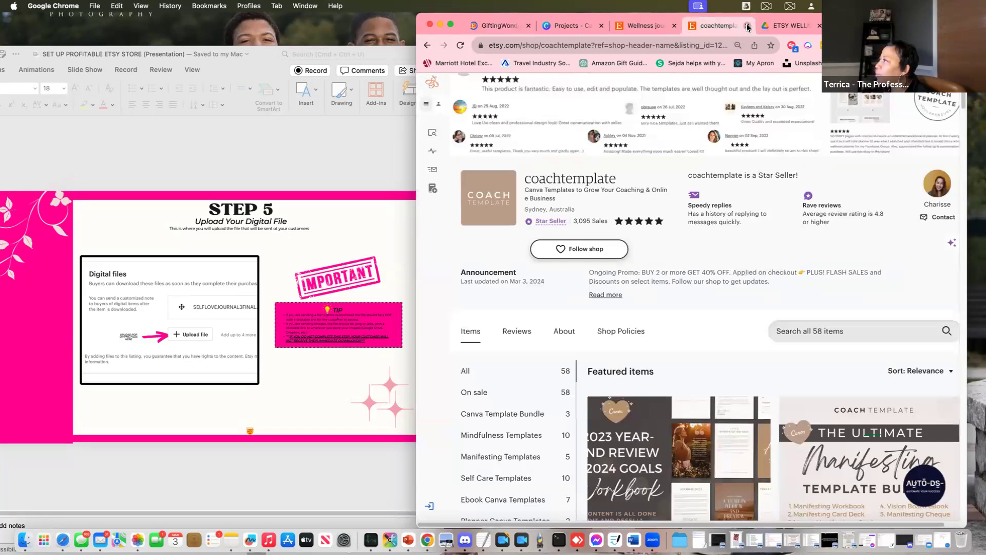
{"action": "key", "text": "cmd+w"}
{"action": "left_click", "coordinate": [640, 24]}
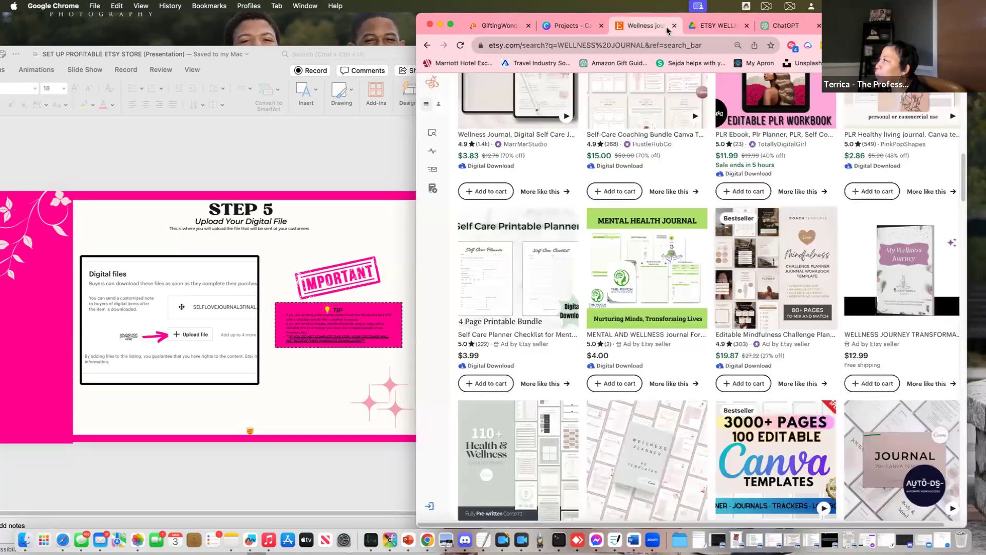
{"action": "left_click", "coordinate": [674, 26]}
{"action": "left_click", "coordinate": [501, 25]}
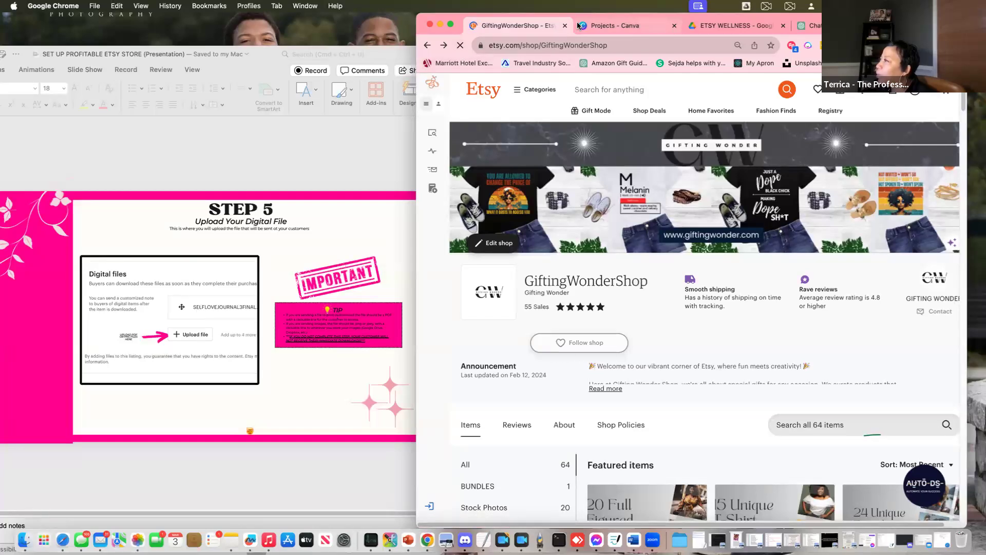
{"action": "key", "text": "super+w"}
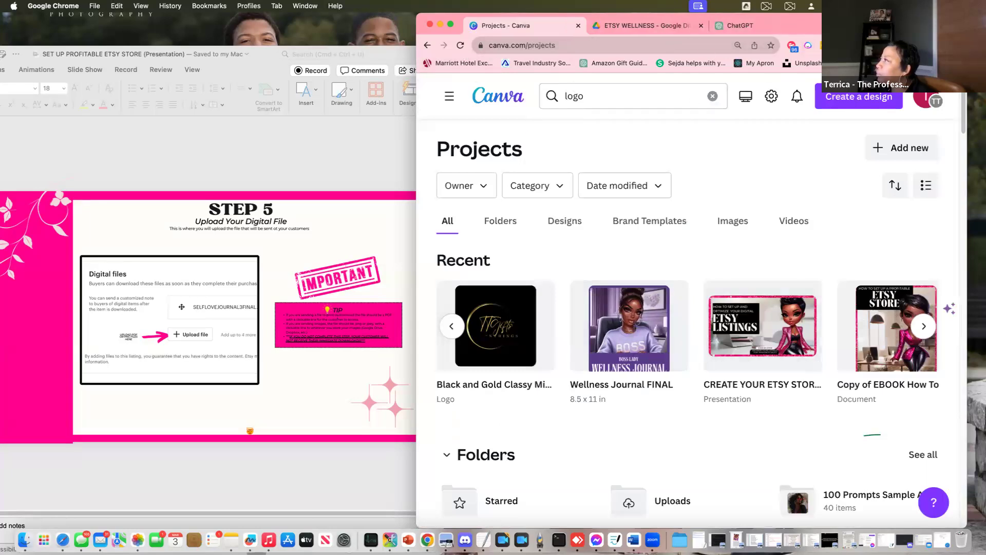
Open the Etsy home page in a new browser tab
{"action": "key", "text": "super+t"}
{"action": "type", "text": "et"}
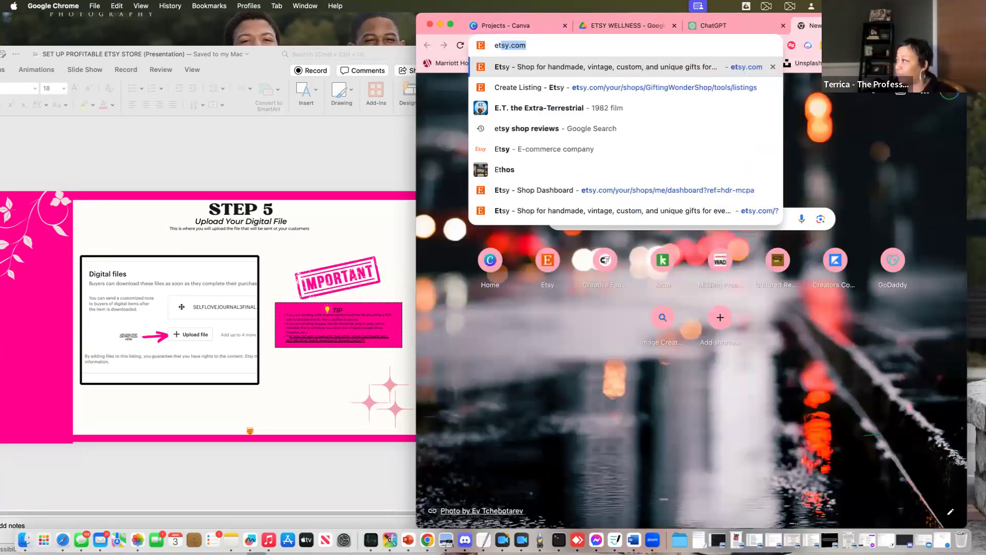
{"action": "type", "text": "sy"}
{"action": "key", "text": "Return"}
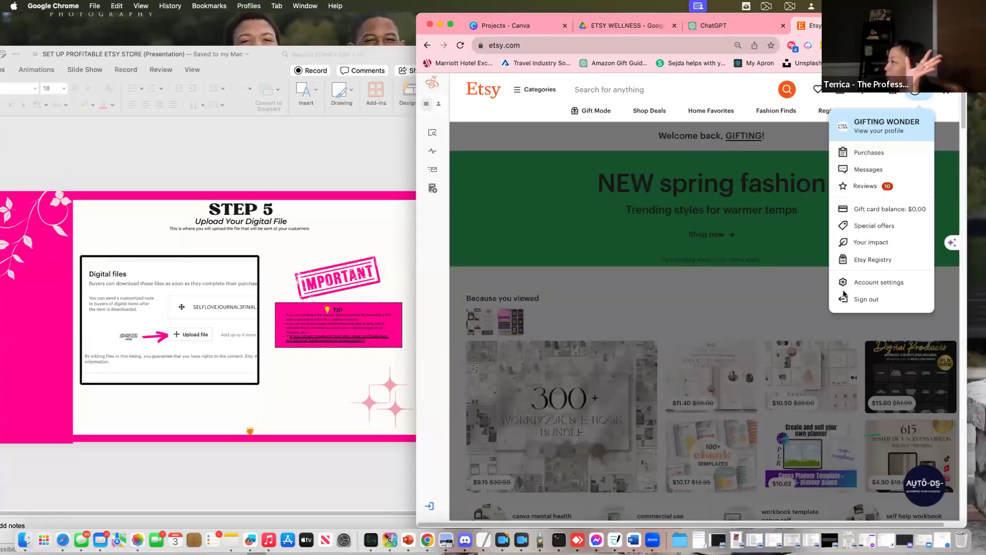
Sign out and replace the sign-in e-mail with the test account's e-mail address
{"action": "left_click", "coordinate": [880, 301]}
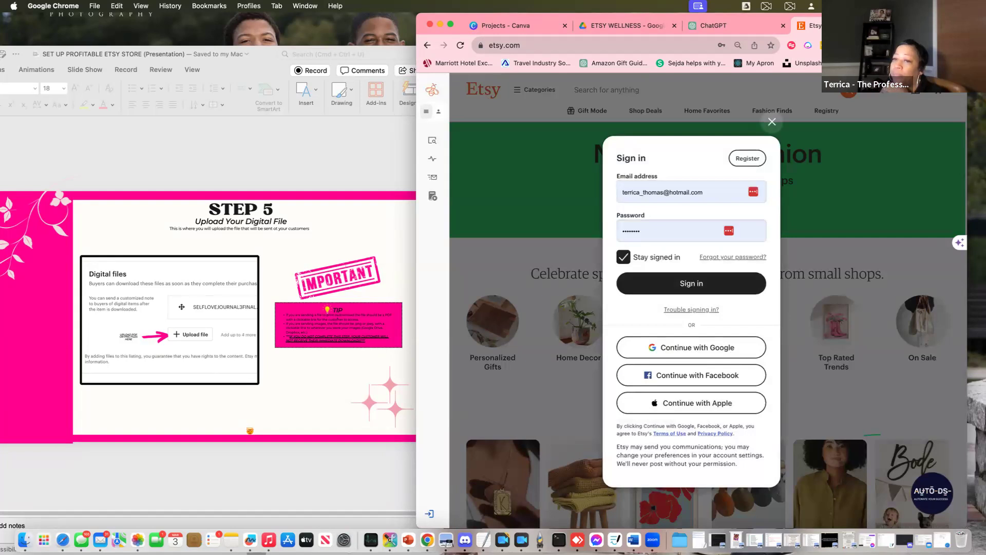
{"action": "left_click", "coordinate": [688, 192]}
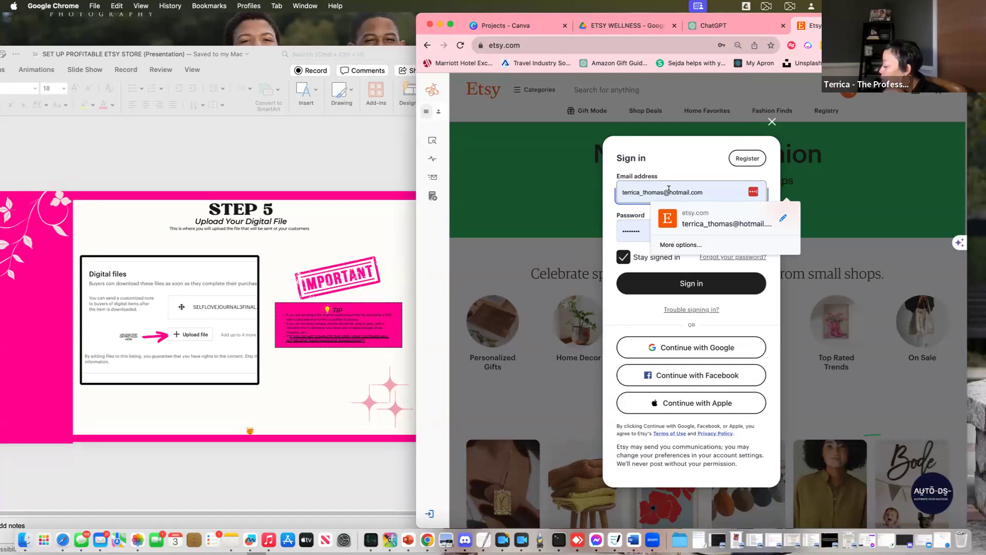
{"action": "left_click", "coordinate": [694, 155]}
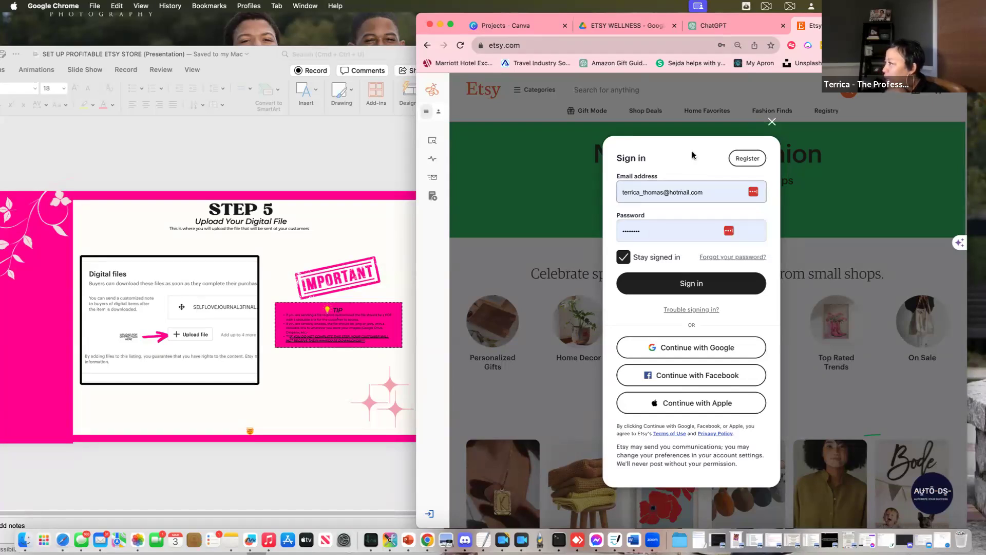
{"action": "left_click", "coordinate": [708, 189]}
{"action": "left_click", "coordinate": [708, 188]}
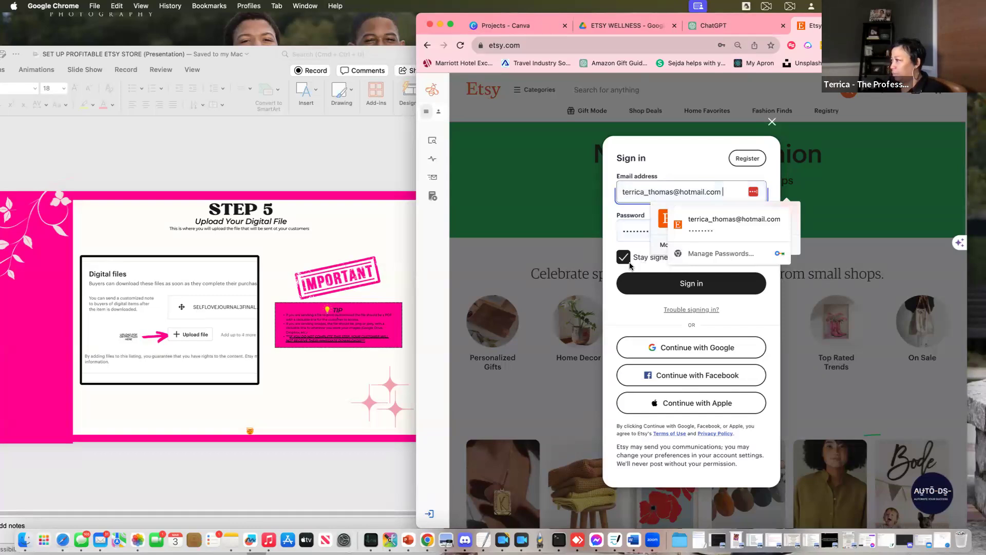
{"action": "key", "text": "BackSpace"}
{"action": "key", "text": "BackSpace"}
{"action": "key", "text": "BackSpace"}
{"action": "key", "text": "BackSpace"}
{"action": "key", "text": "BackSpace"}
{"action": "key", "text": "BackSpace"}
{"action": "key", "text": "BackSpace"}
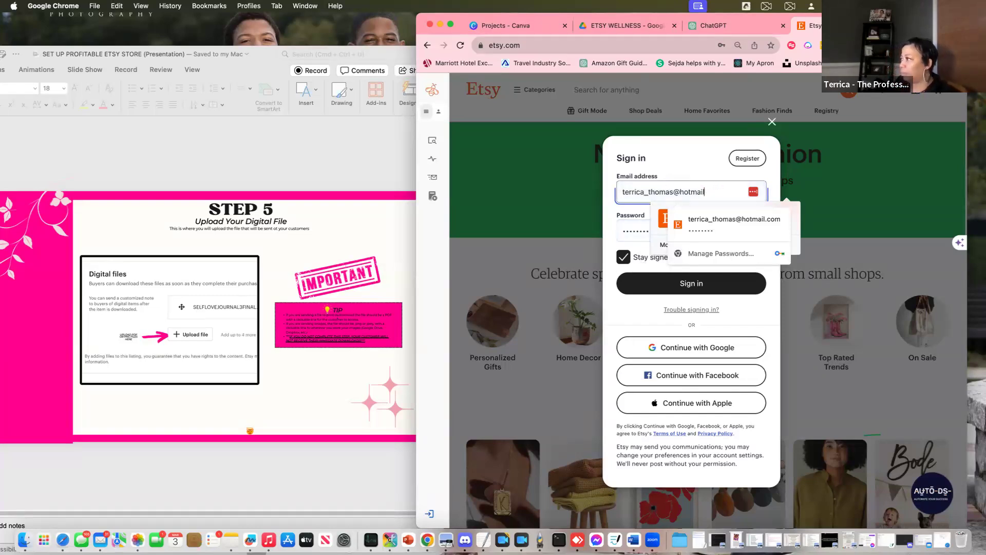
{"action": "key", "text": "BackSpace"}
{"action": "key", "text": "BackSpace"}
{"action": "key", "text": "BackSpace"}
{"action": "key", "text": "BackSpace"}
{"action": "key", "text": "BackSpace"}
{"action": "key", "text": "BackSpace"}
{"action": "key", "text": "BackSpace"}
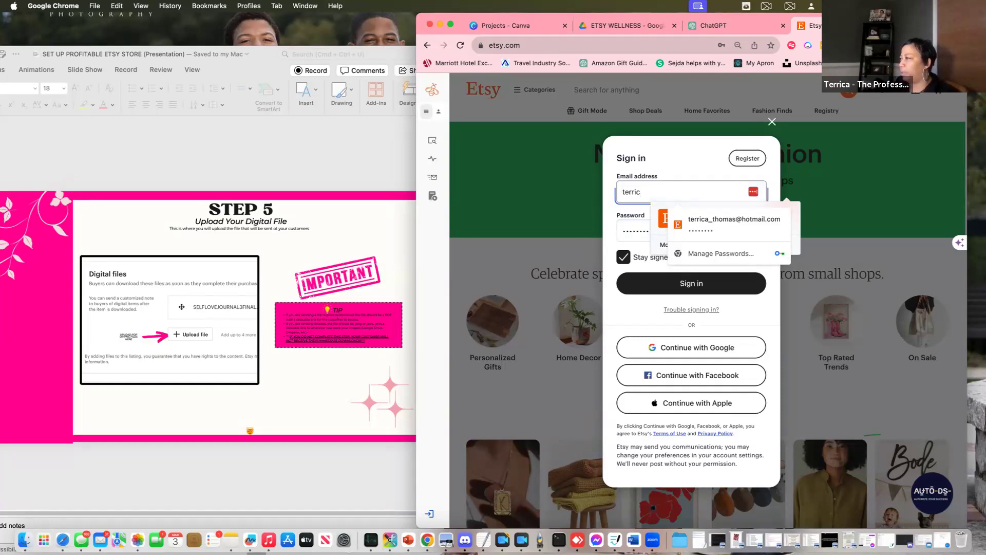
Enter the account password and sign in
{"action": "key", "text": "Tab"}
{"action": "type", "text": "t"}
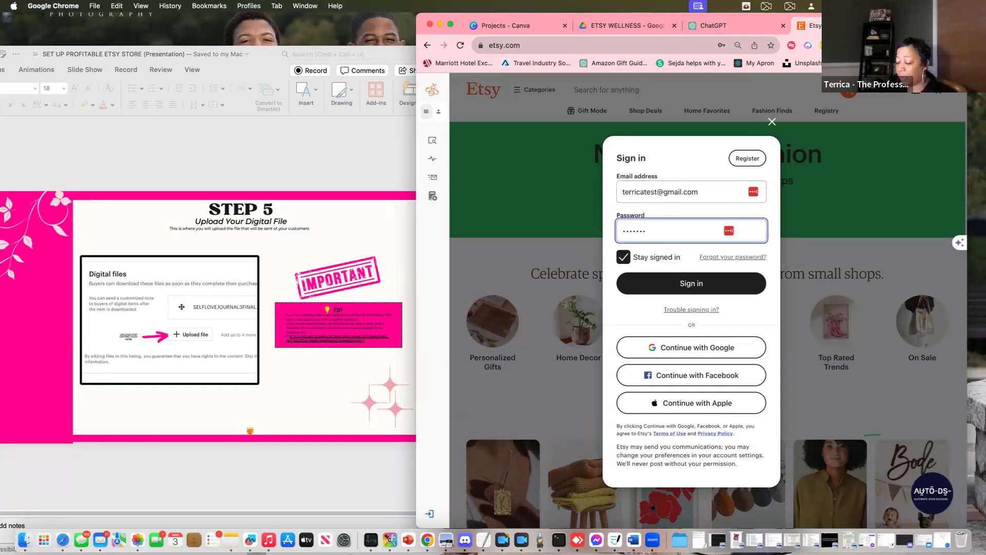
{"action": "left_click", "coordinate": [688, 284]}
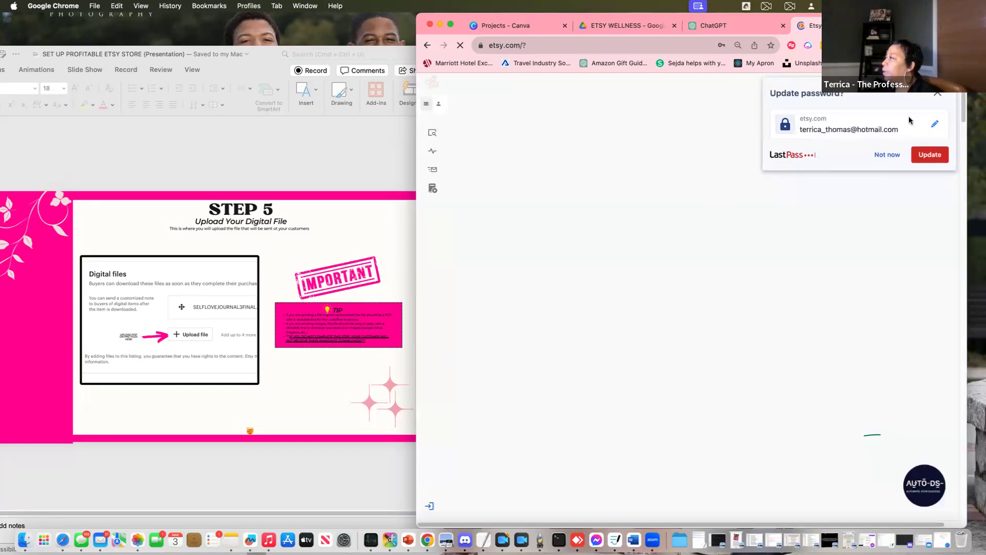
Dismiss the password prompts, open the listing form, and add 1.png as the photo
{"action": "left_click", "coordinate": [938, 95]}
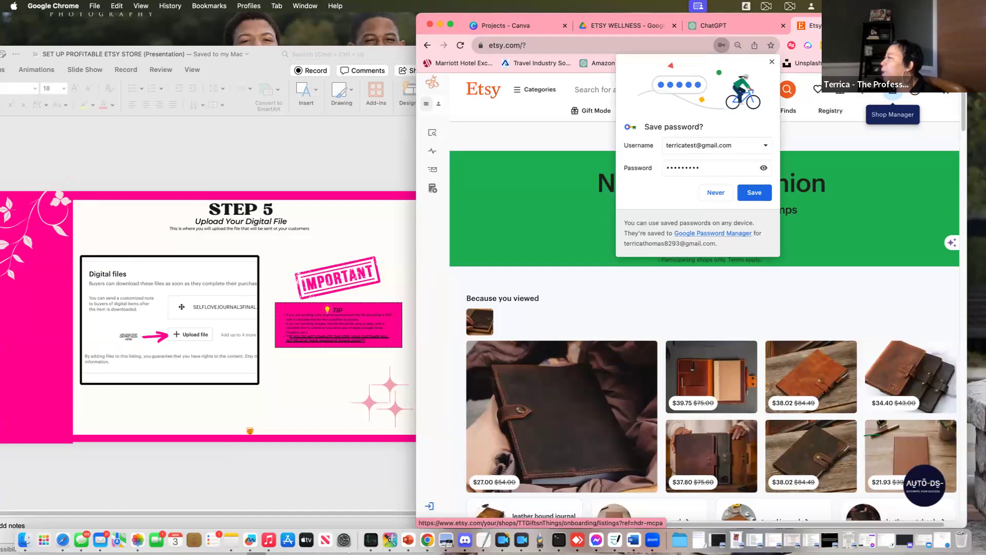
{"action": "left_click", "coordinate": [892, 90]}
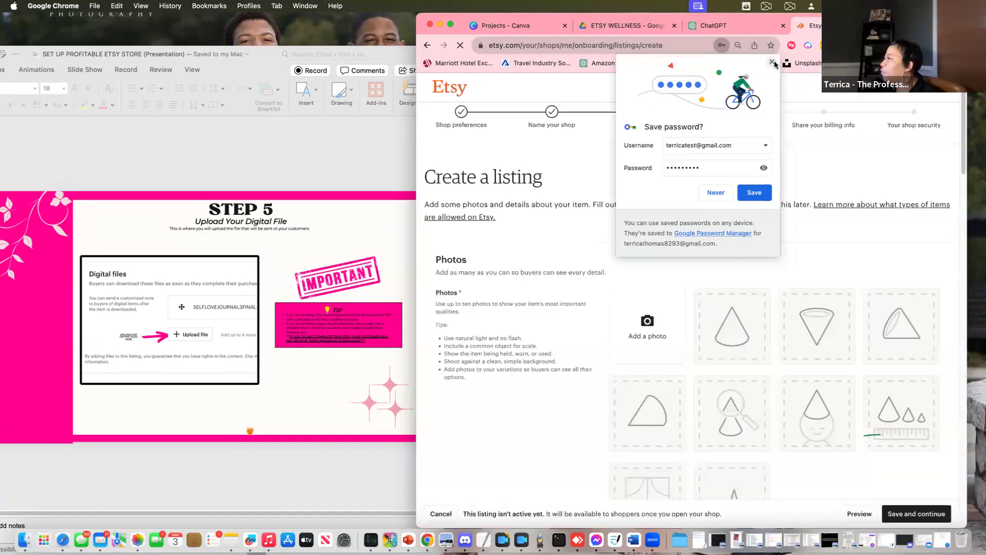
{"action": "left_click", "coordinate": [771, 62]}
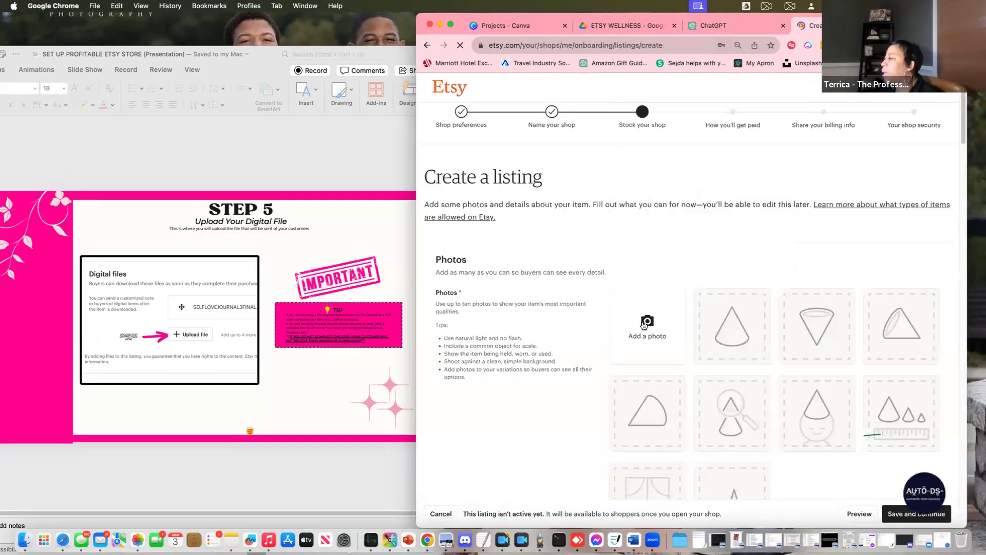
{"action": "left_click", "coordinate": [790, 339]}
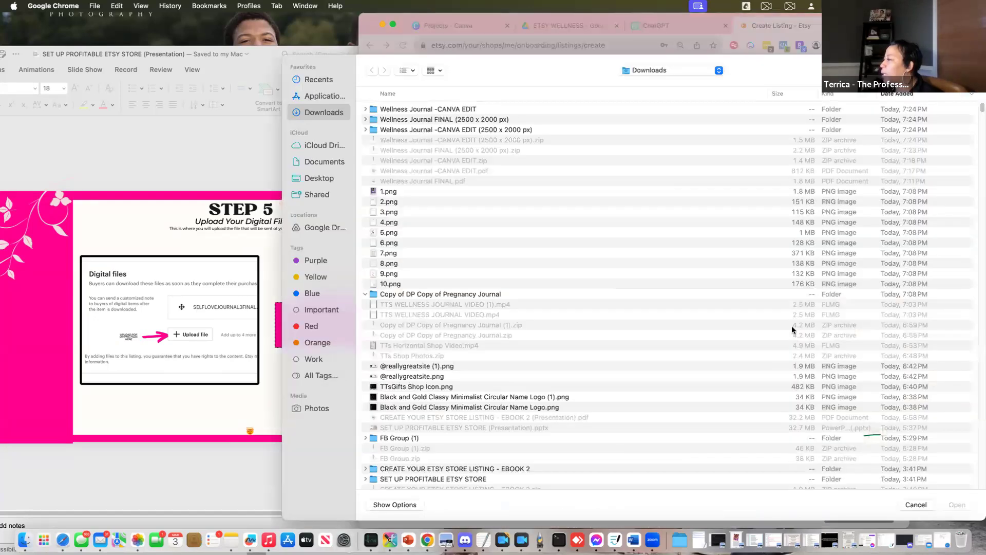
{"action": "left_click", "coordinate": [389, 193]}
{"action": "left_click", "coordinate": [957, 505]}
Paste the prepared Mindfulness Journal write-up into the Description field
{"action": "scroll", "coordinate": [837, 402], "scroll_direction": "down", "scroll_amount": 12}
{"action": "scroll", "coordinate": [838, 405], "scroll_direction": "down", "scroll_amount": 5}
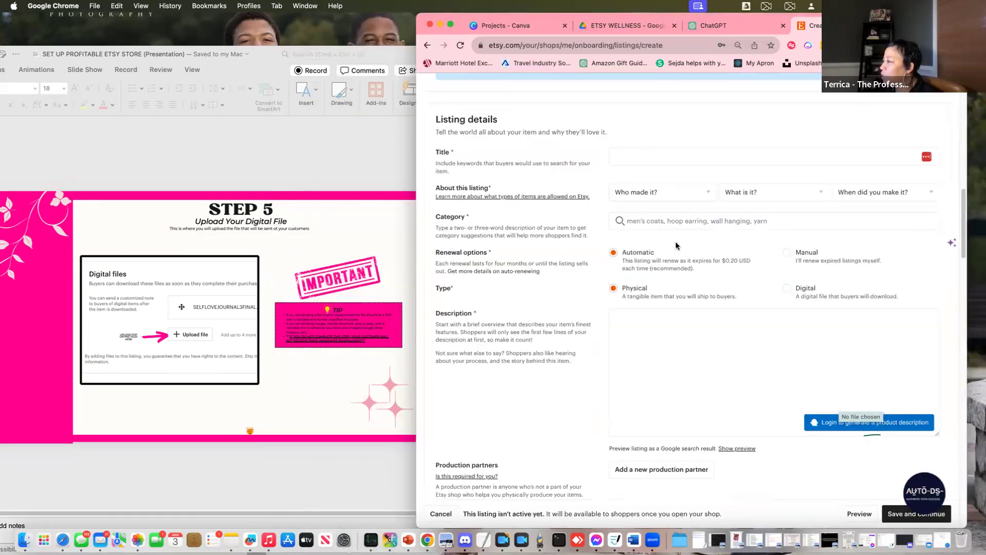
{"action": "left_click", "coordinate": [616, 153]}
{"action": "left_click", "coordinate": [636, 322]}
{"action": "key", "text": "super+v"}
{"action": "left_click_drag", "start_coordinate": [653, 324], "coordinate": [604, 315]}
{"action": "key", "text": "super+c"}
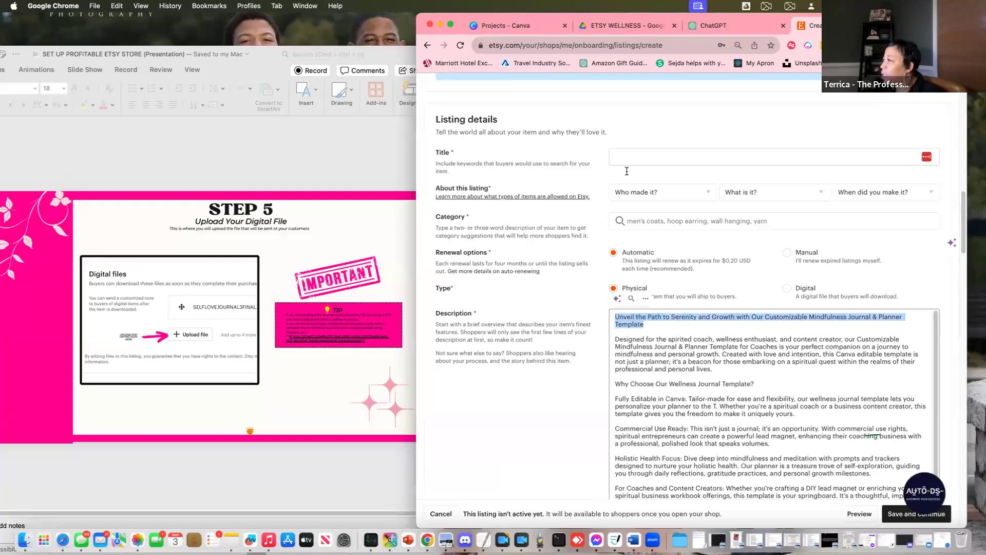
Paste the journal headline into the listing Title field
{"action": "type", "text": "c"}
{"action": "left_click", "coordinate": [624, 150]}
{"action": "type", "text": "√"}
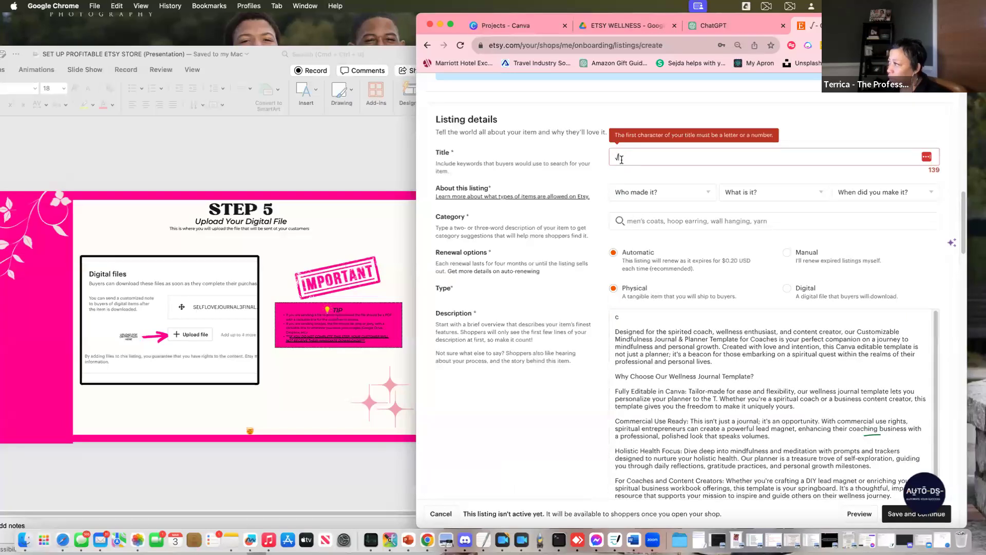
{"action": "key", "text": "BackSpace"}
{"action": "key", "text": "super+v"}
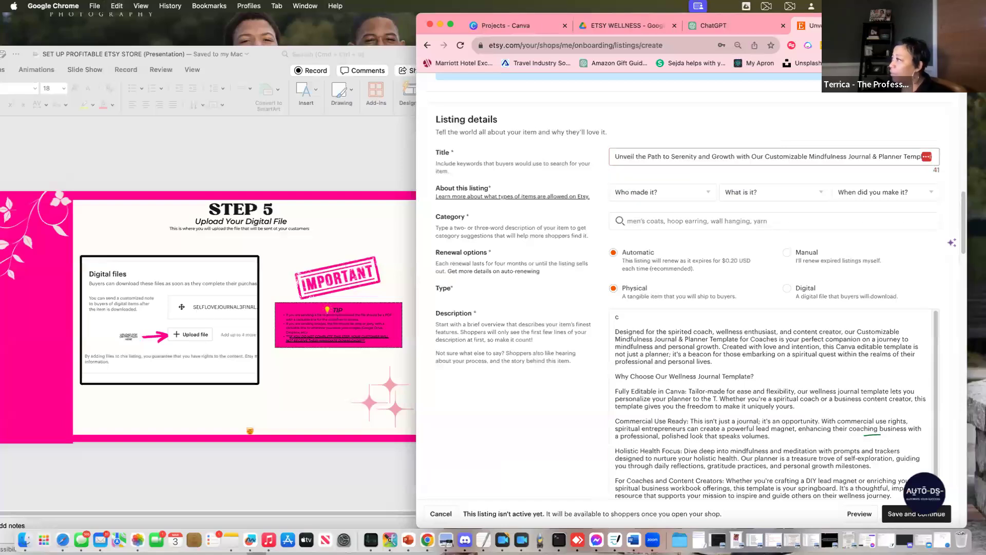
Mark the item as seller-made, a finished product from 2020 - 2024, manual renewal, digital type
{"action": "left_click", "coordinate": [656, 195]}
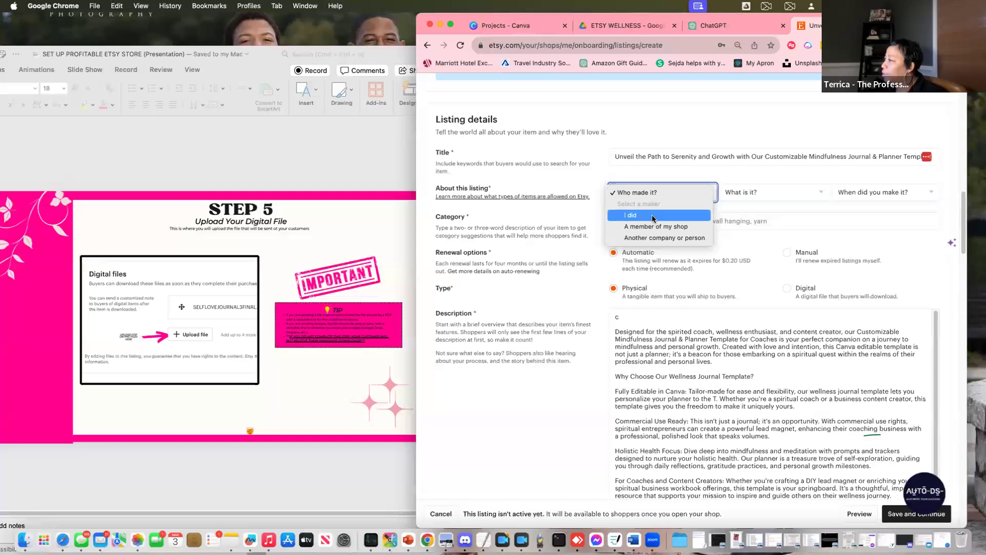
{"action": "left_click", "coordinate": [642, 201]}
{"action": "left_click", "coordinate": [768, 191]}
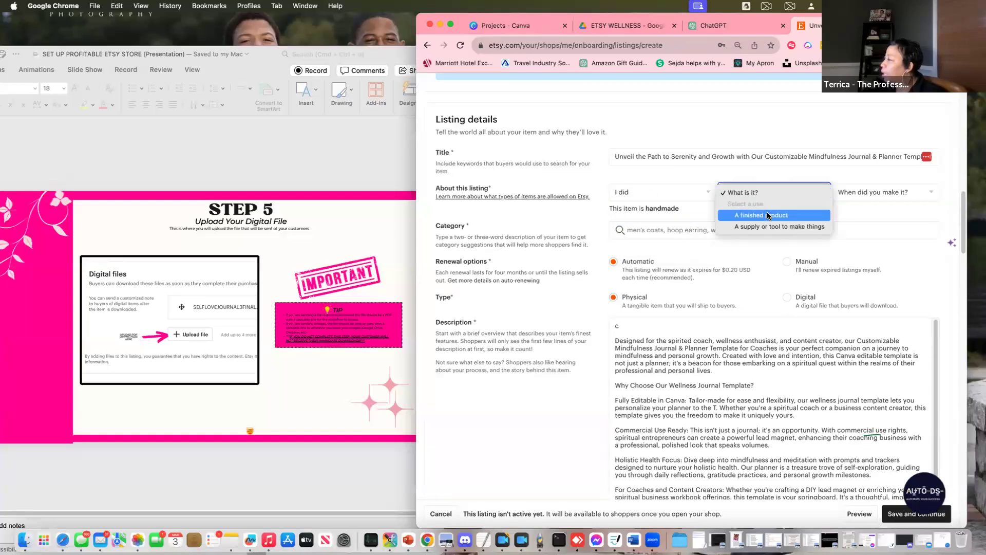
{"action": "left_click", "coordinate": [767, 214]}
{"action": "left_click", "coordinate": [889, 191]}
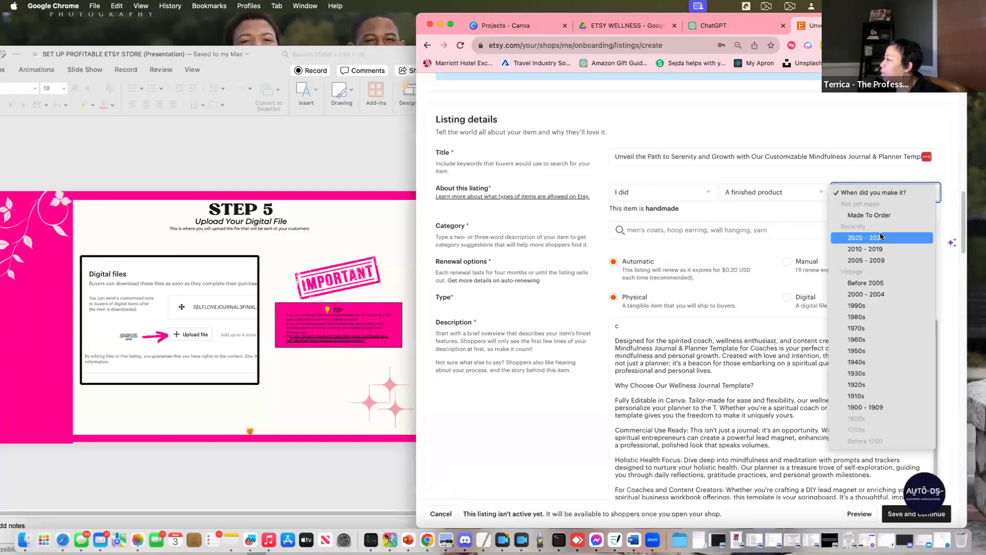
{"action": "left_click", "coordinate": [879, 232]}
{"action": "left_click", "coordinate": [687, 228]}
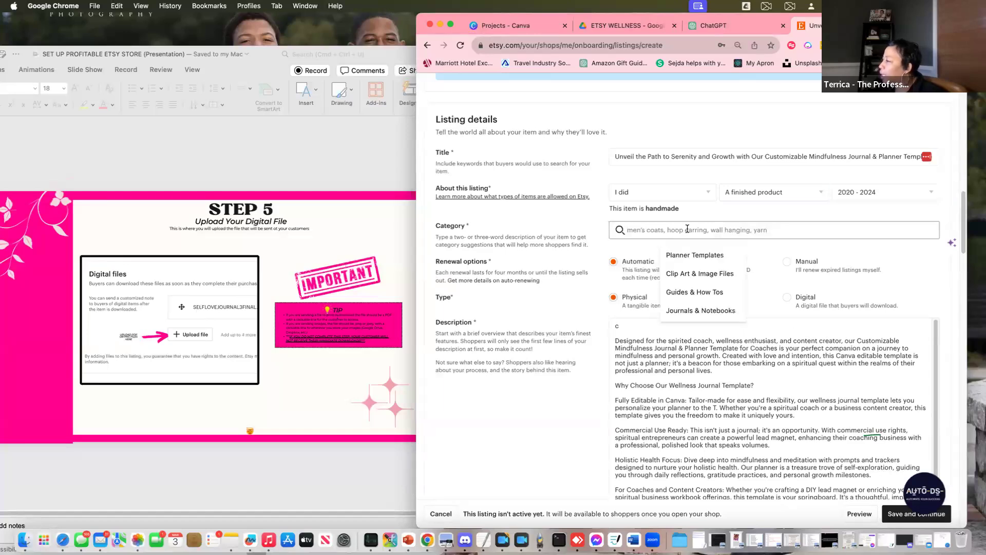
{"action": "left_click", "coordinate": [788, 266]}
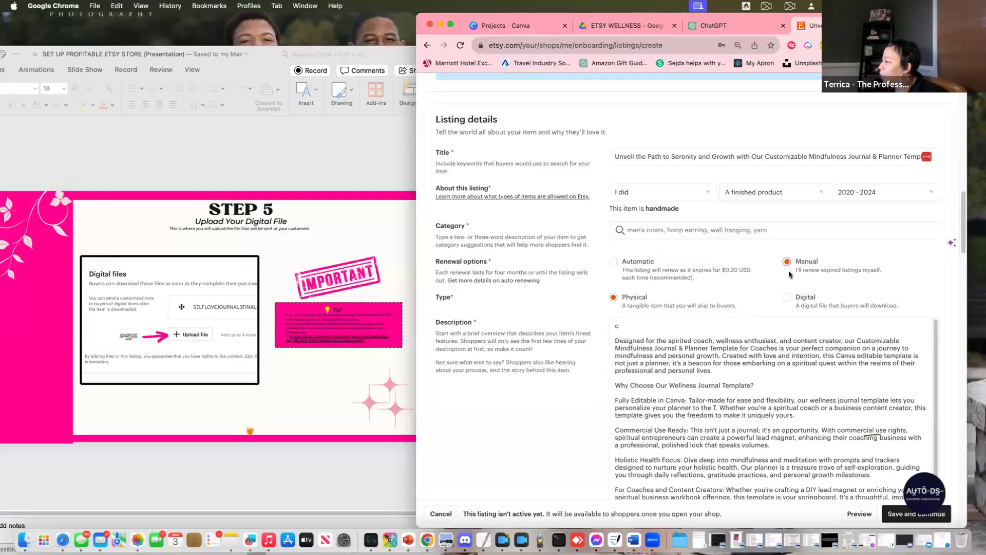
{"action": "left_click", "coordinate": [790, 296]}
Set the listing price to $19.99 and quantity to 999
{"action": "scroll", "coordinate": [855, 296], "scroll_direction": "down", "scroll_amount": 6}
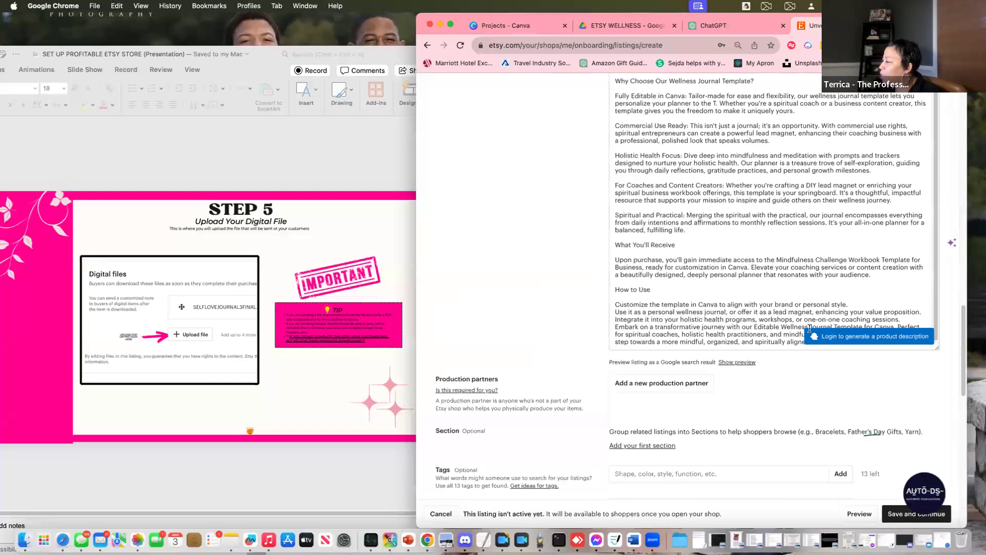
{"action": "scroll", "coordinate": [760, 390], "scroll_direction": "down", "scroll_amount": 4}
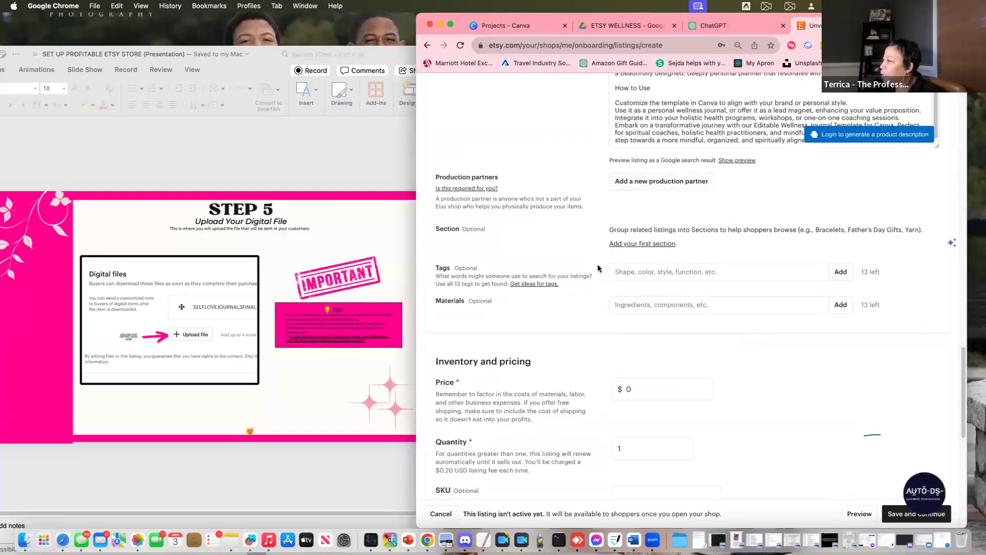
{"action": "scroll", "coordinate": [597, 264], "scroll_direction": "down", "scroll_amount": 1}
{"action": "double_click", "coordinate": [630, 344]}
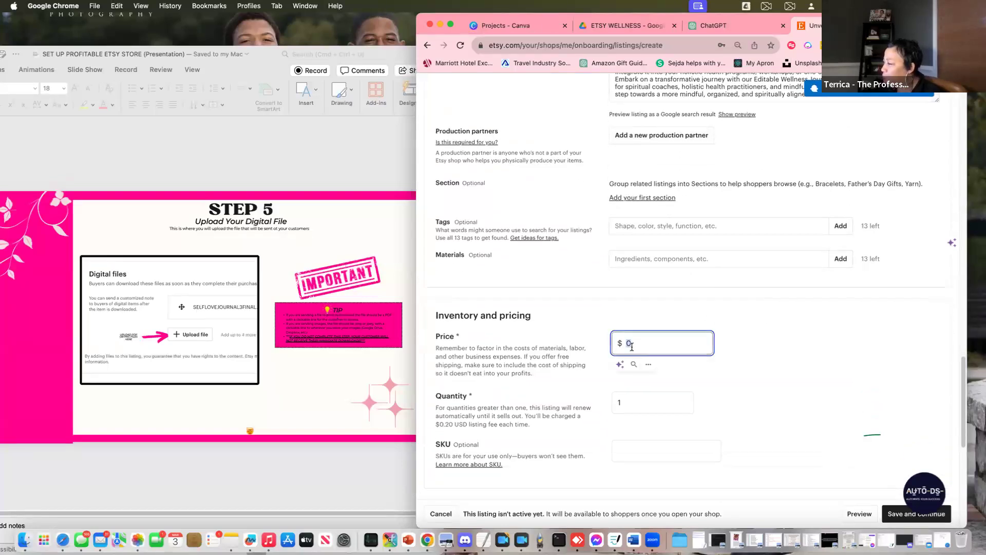
{"action": "type", "text": "19"}
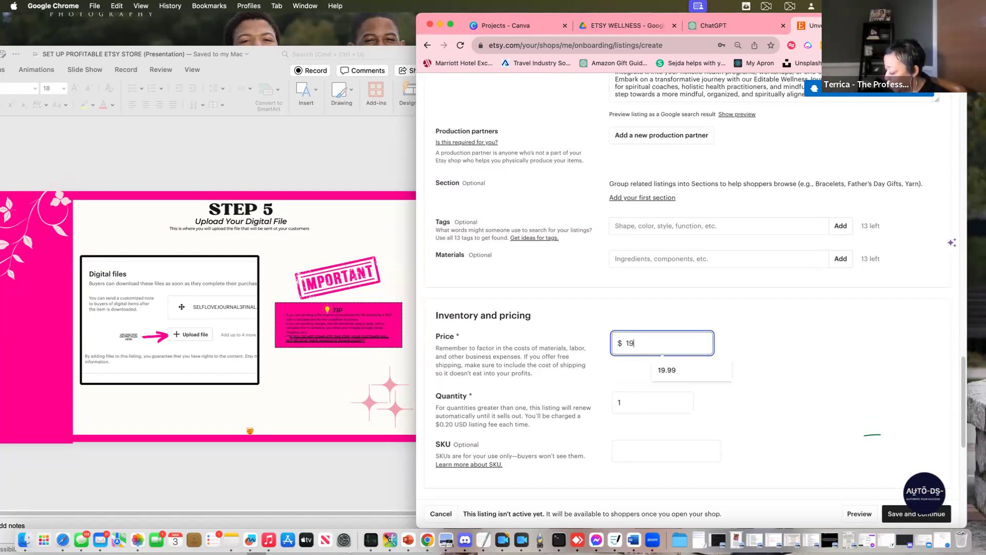
{"action": "type", "text": ".99"}
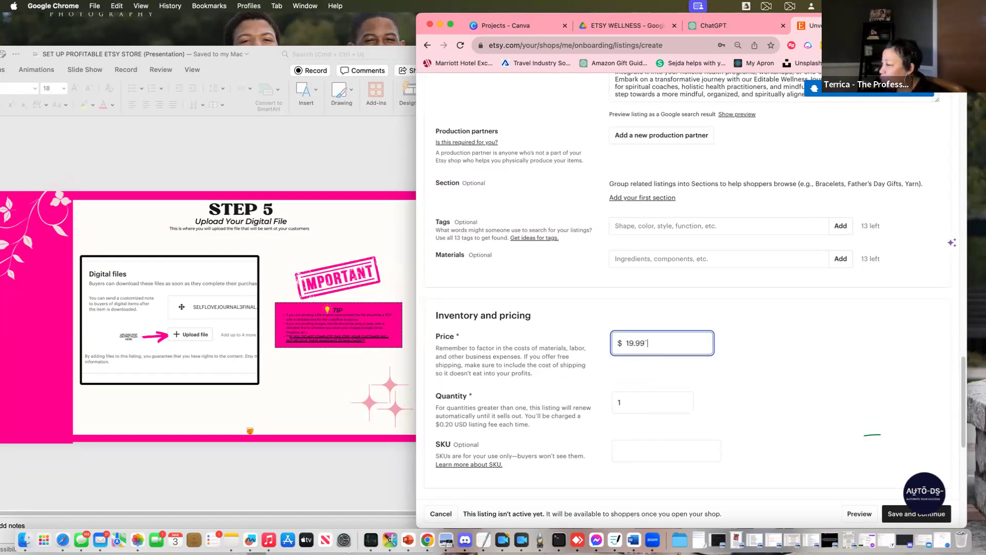
{"action": "key", "text": "BackSpace"}
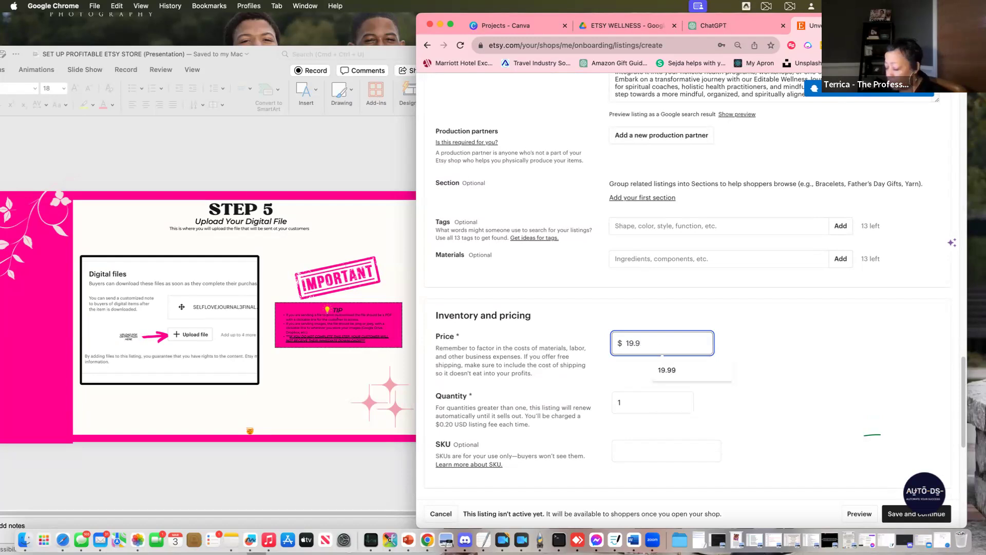
{"action": "type", "text": "9"}
{"action": "key", "text": "Tab"}
{"action": "type", "text": "999"}
{"action": "key", "text": "Tab"}
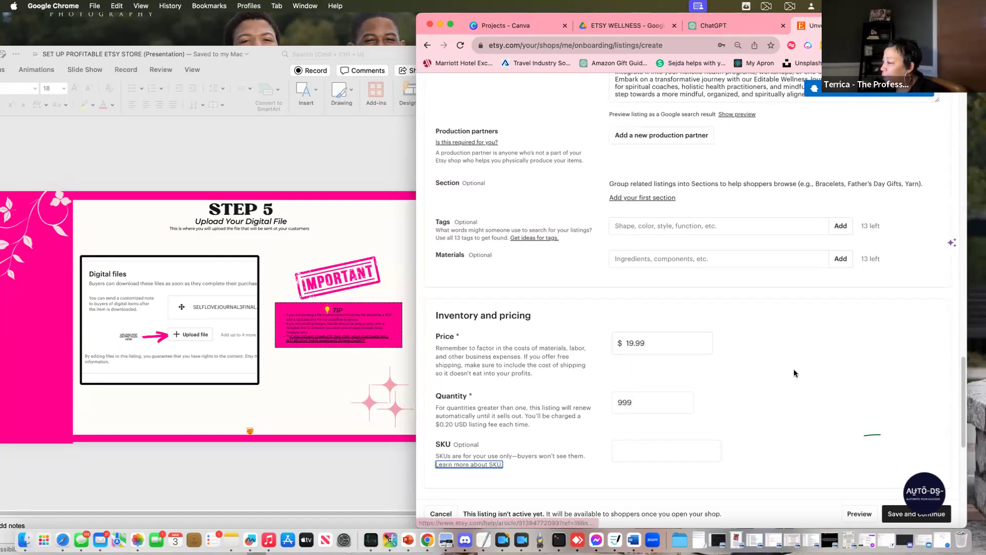
{"action": "scroll", "coordinate": [803, 368], "scroll_direction": "down", "scroll_amount": 5}
Upload Wellness Journal FINAL.pdf as the listing's digital download file
{"action": "scroll", "coordinate": [804, 368], "scroll_direction": "down", "scroll_amount": 3}
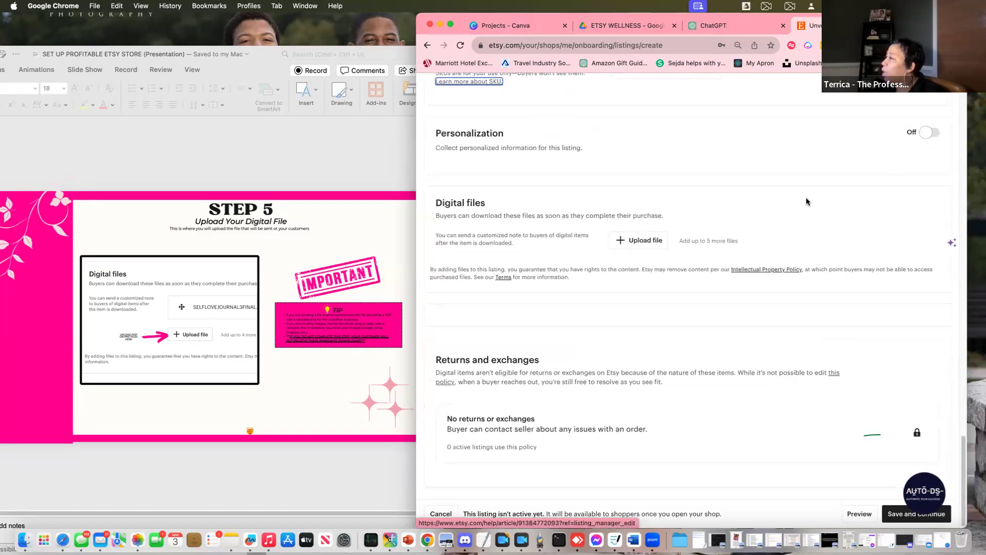
{"action": "left_click", "coordinate": [633, 241]}
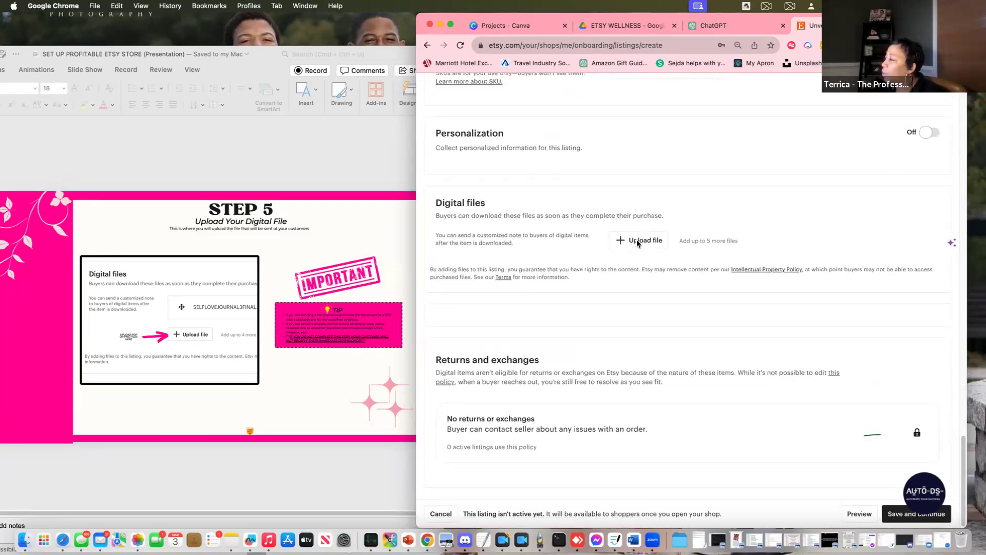
{"action": "left_click", "coordinate": [637, 241]}
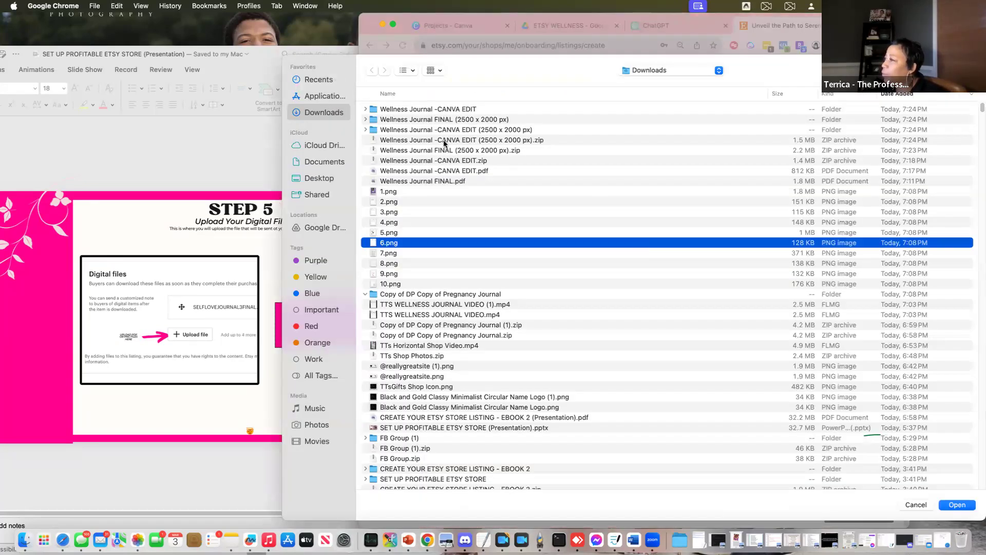
{"action": "left_click", "coordinate": [451, 182]}
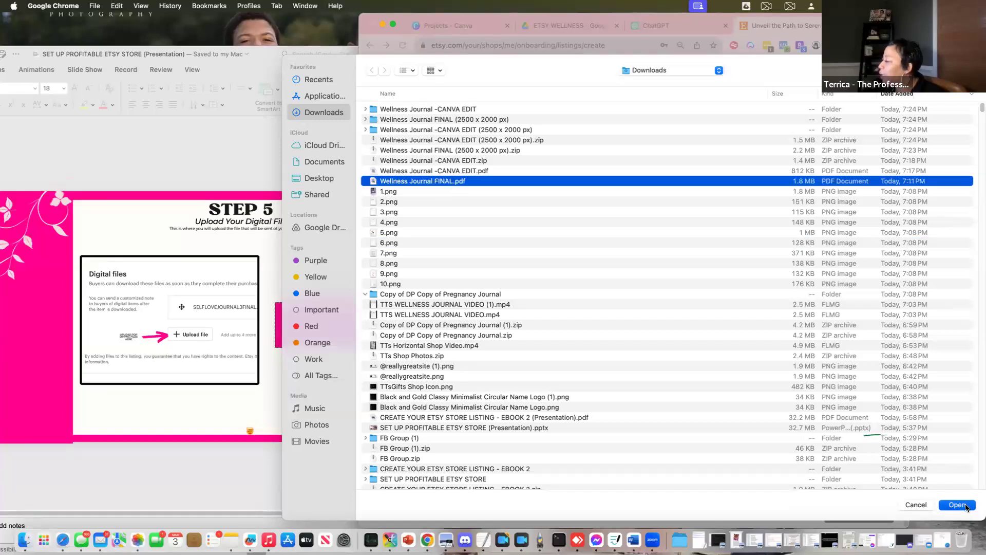
{"action": "left_click", "coordinate": [965, 506]}
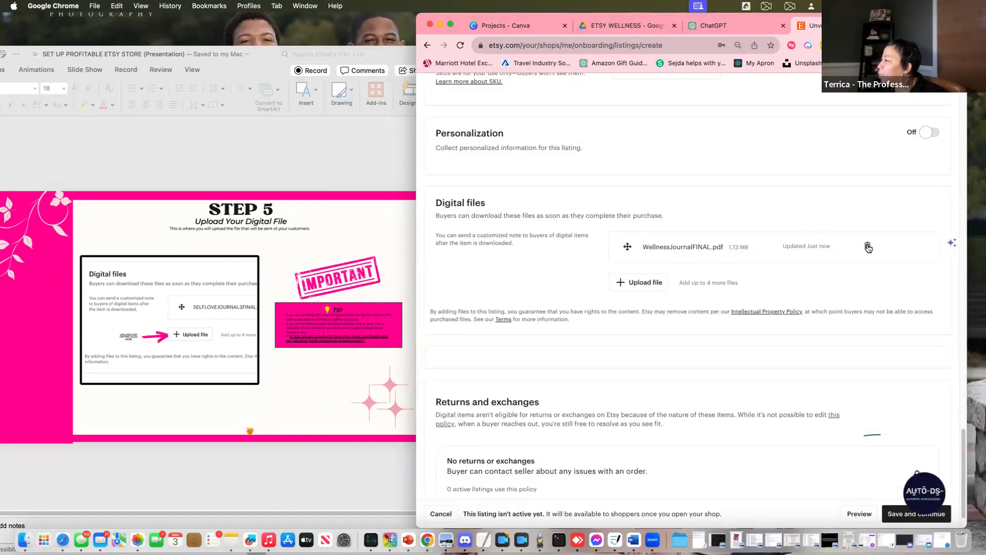
Set the category to Planner Templates and save to publish the listing
{"action": "scroll", "coordinate": [719, 380], "scroll_direction": "down", "scroll_amount": 2}
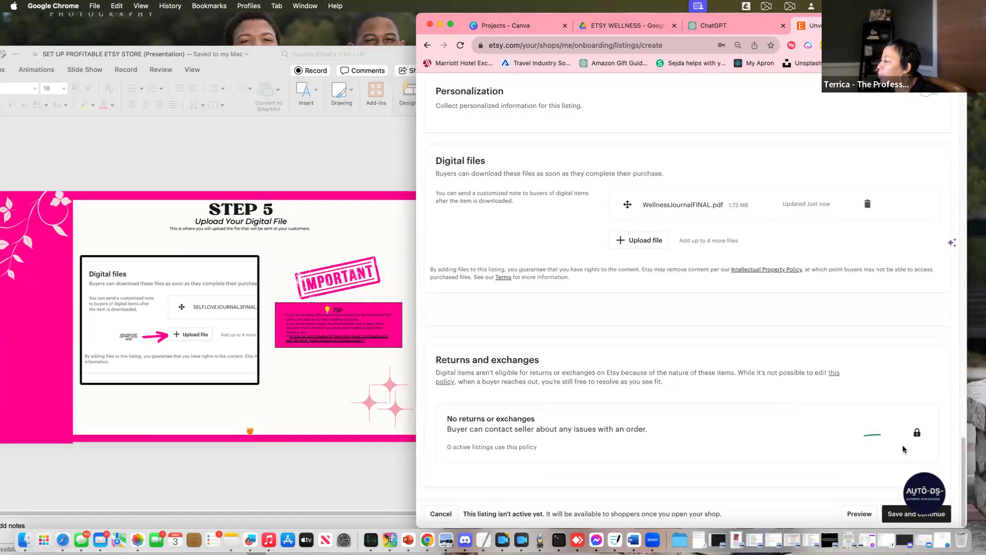
{"action": "left_click", "coordinate": [890, 513]}
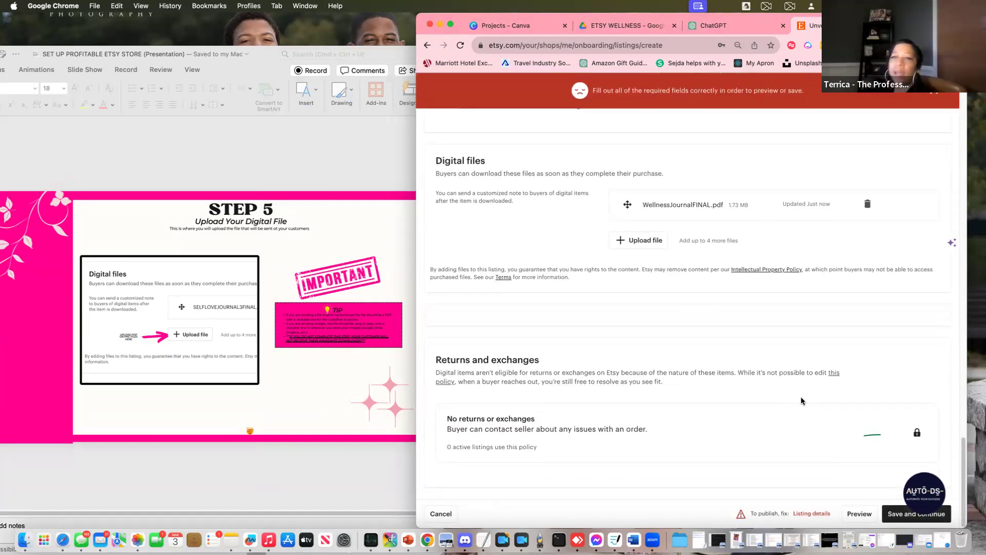
{"action": "scroll", "coordinate": [817, 311], "scroll_direction": "up", "scroll_amount": 5}
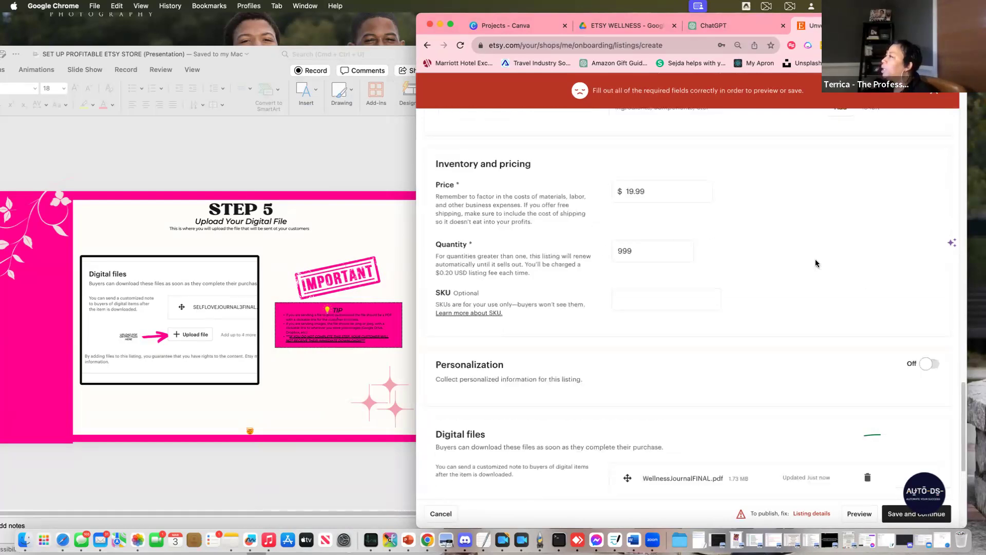
{"action": "scroll", "coordinate": [834, 277], "scroll_direction": "up", "scroll_amount": 15}
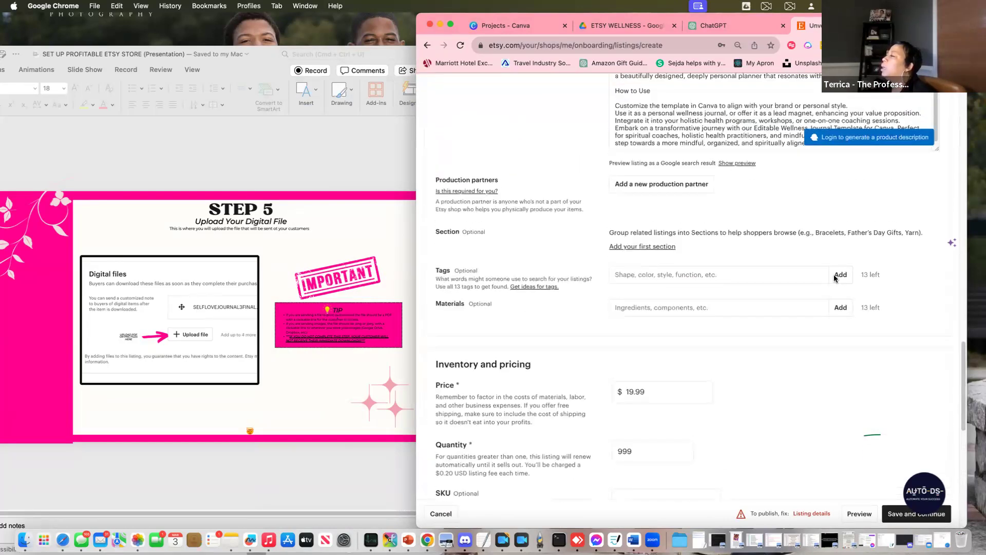
{"action": "scroll", "coordinate": [834, 275], "scroll_direction": "up", "scroll_amount": 3}
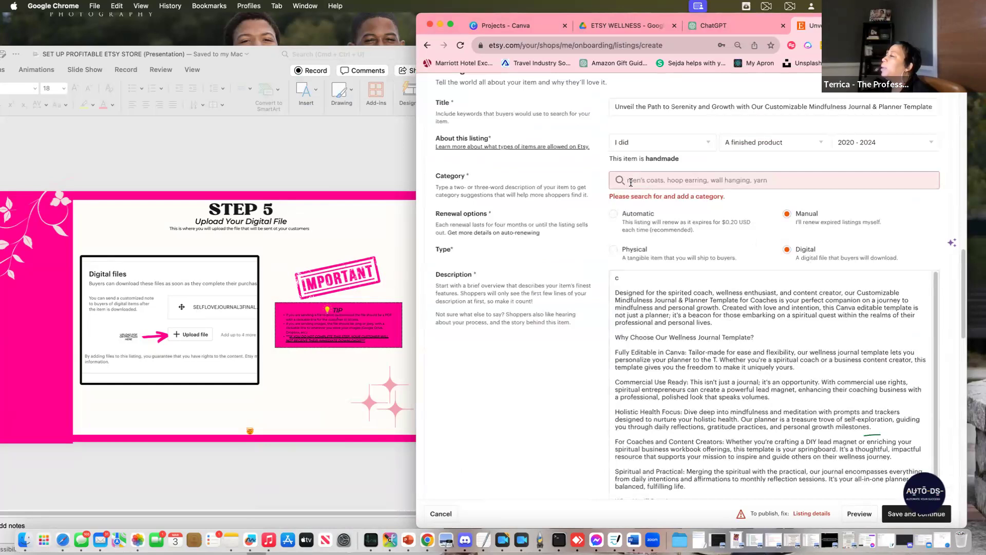
{"action": "left_click", "coordinate": [631, 182]}
{"action": "left_click", "coordinate": [668, 202]}
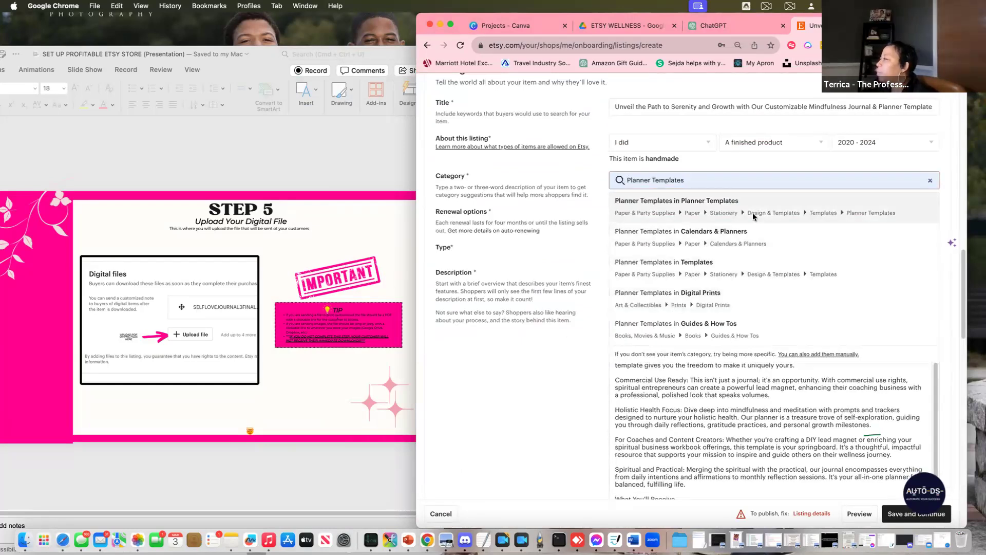
{"action": "left_click", "coordinate": [753, 212]}
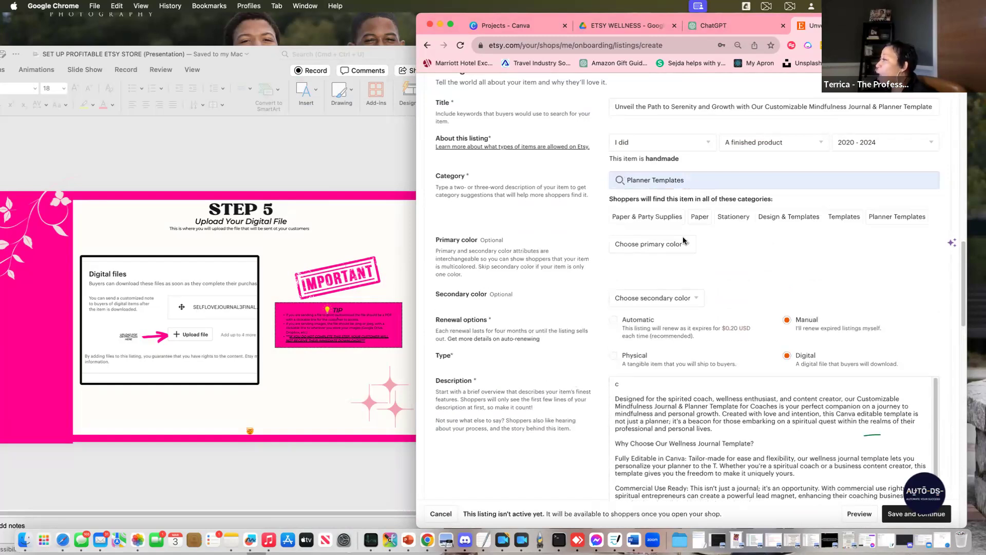
{"action": "scroll", "coordinate": [812, 277], "scroll_direction": "down", "scroll_amount": 15}
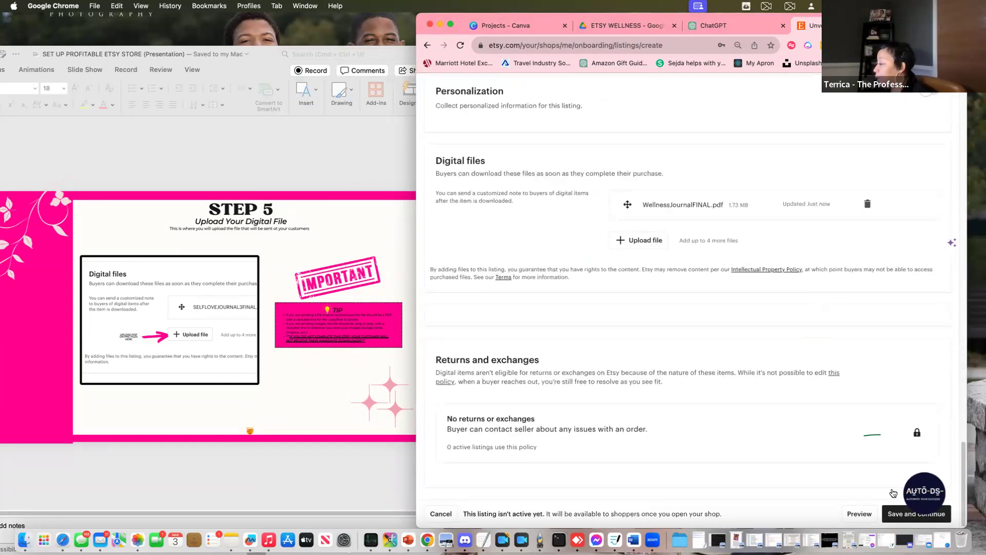
{"action": "left_click", "coordinate": [895, 515]}
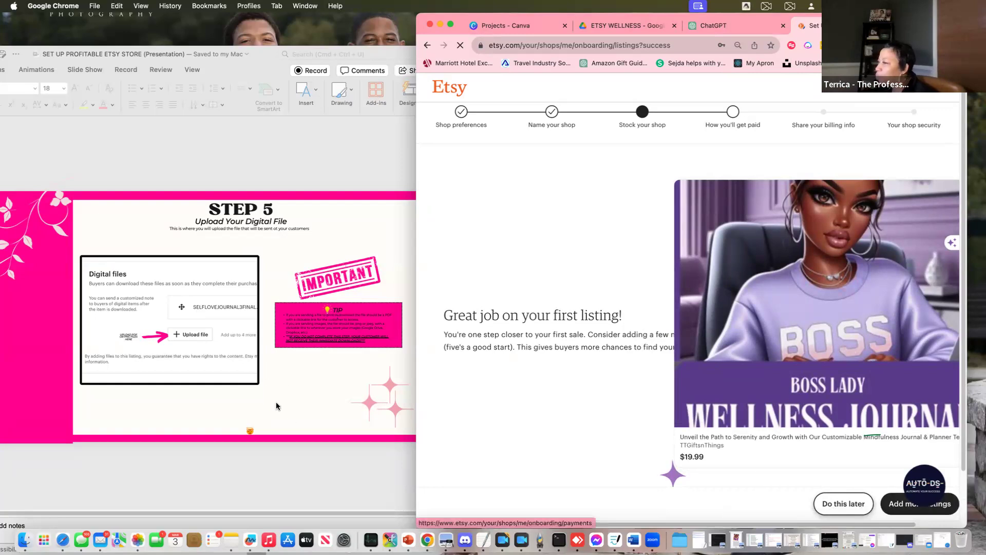
Choose 'Do this later' on the success page to skip adding more listings
{"action": "left_click", "coordinate": [325, 453]}
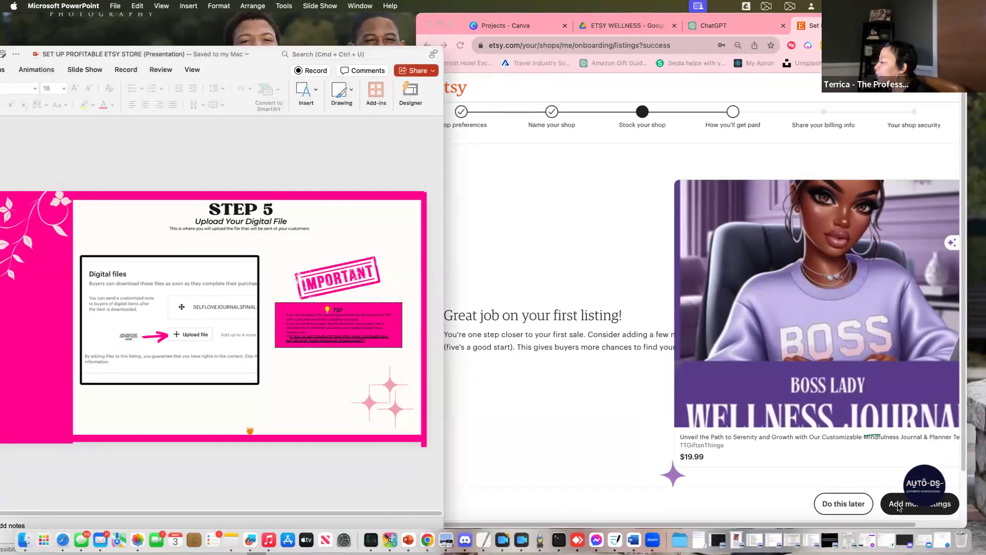
{"action": "left_click", "coordinate": [842, 506]}
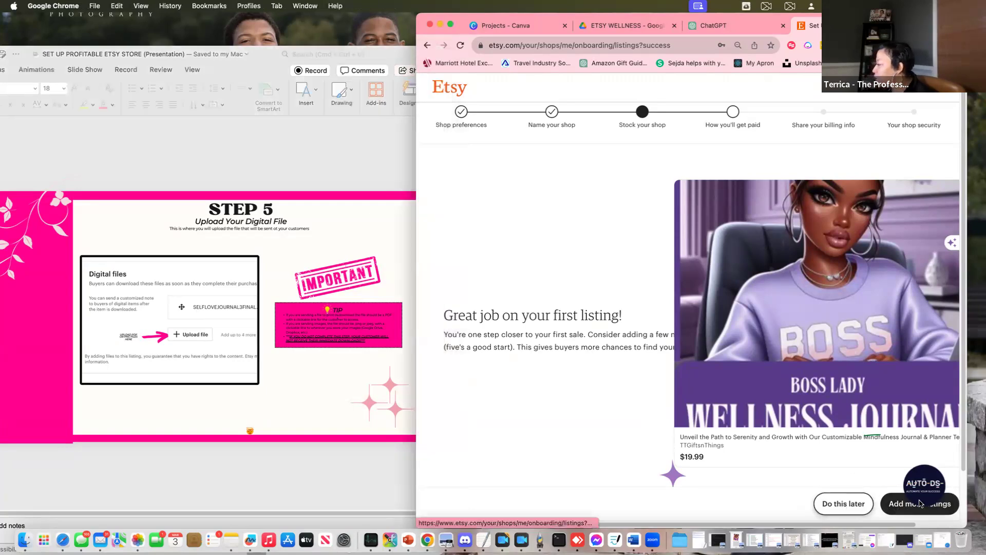
{"action": "left_click", "coordinate": [836, 506]}
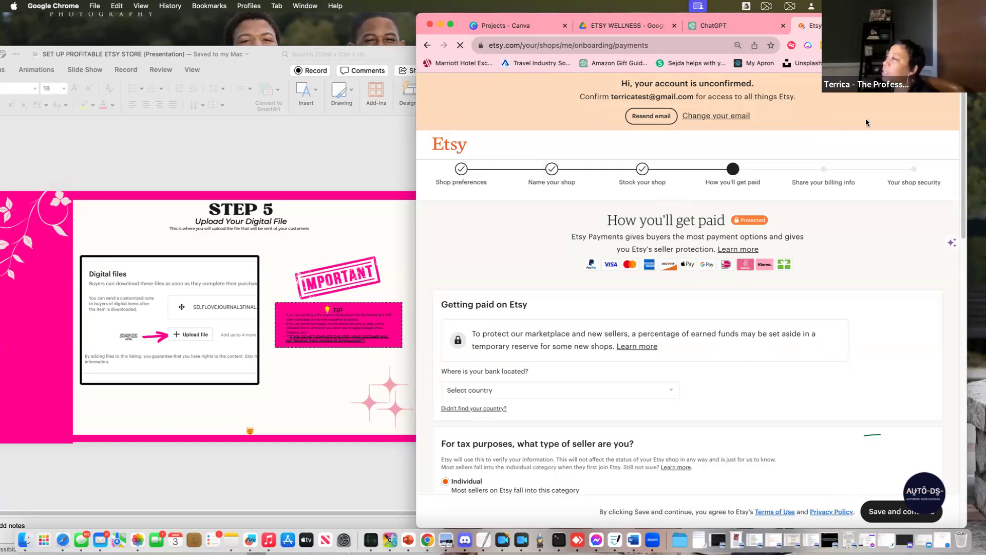
{"action": "left_click", "coordinate": [640, 116]}
{"action": "scroll", "coordinate": [804, 229], "scroll_direction": "down", "scroll_amount": 3}
{"action": "scroll", "coordinate": [803, 229], "scroll_direction": "down", "scroll_amount": 3}
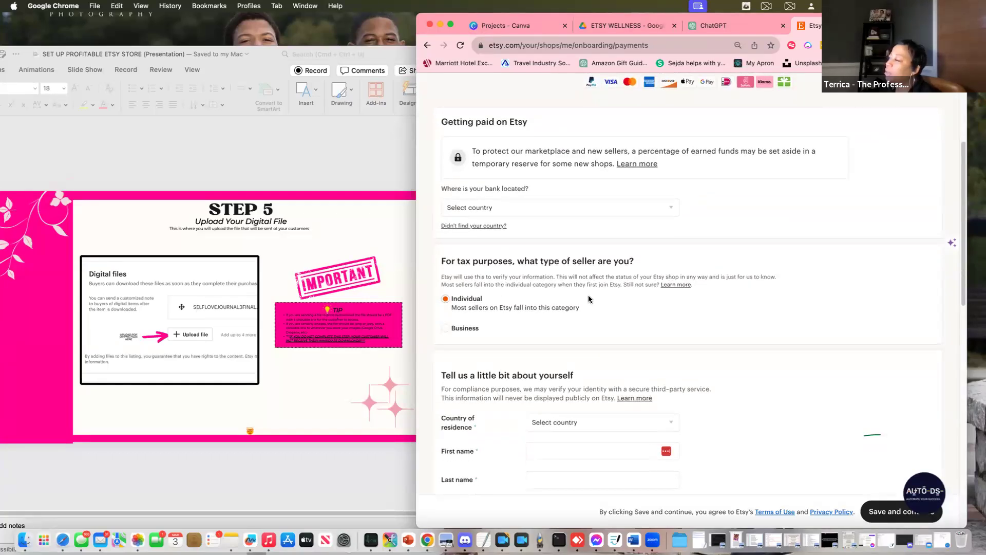
{"action": "scroll", "coordinate": [657, 416], "scroll_direction": "down", "scroll_amount": 1}
{"action": "scroll", "coordinate": [664, 403], "scroll_direction": "down", "scroll_amount": 9}
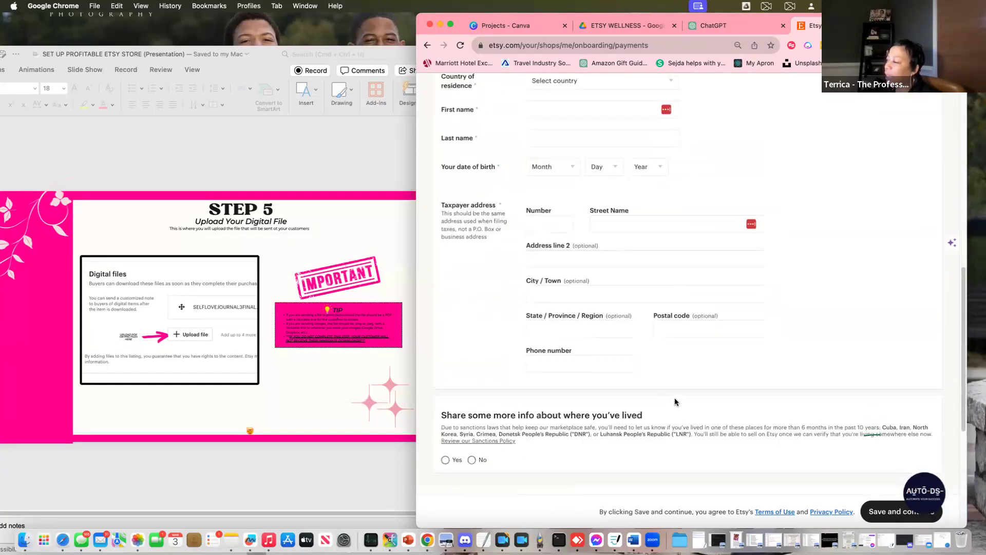
{"action": "scroll", "coordinate": [668, 403], "scroll_direction": "up", "scroll_amount": 3}
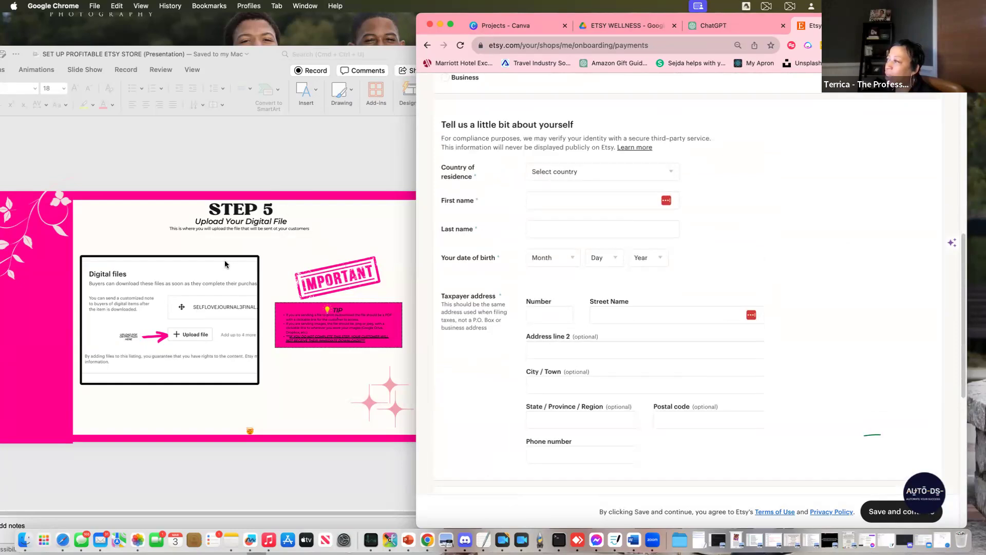
{"action": "scroll", "coordinate": [689, 234], "scroll_direction": "up", "scroll_amount": 10}
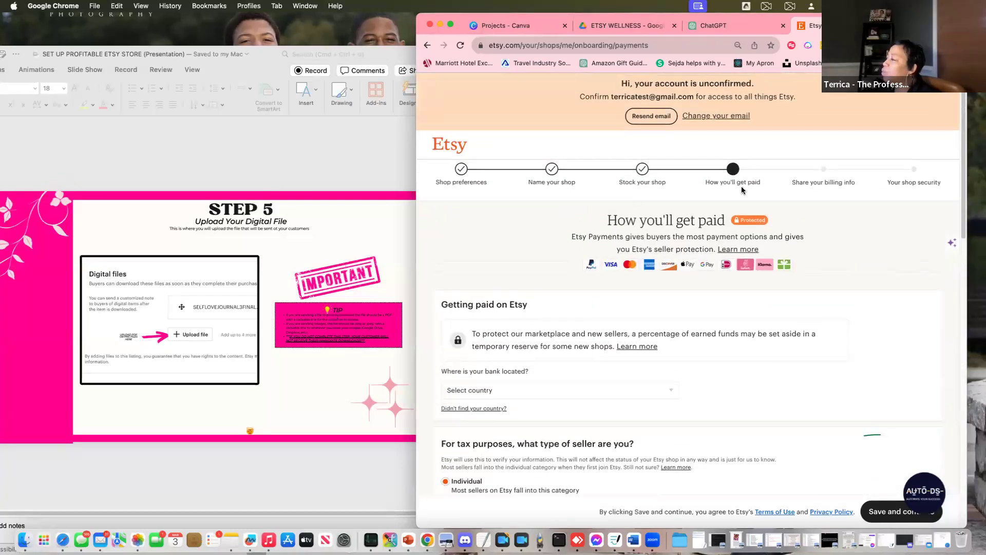
{"action": "scroll", "coordinate": [716, 303], "scroll_direction": "down", "scroll_amount": 6}
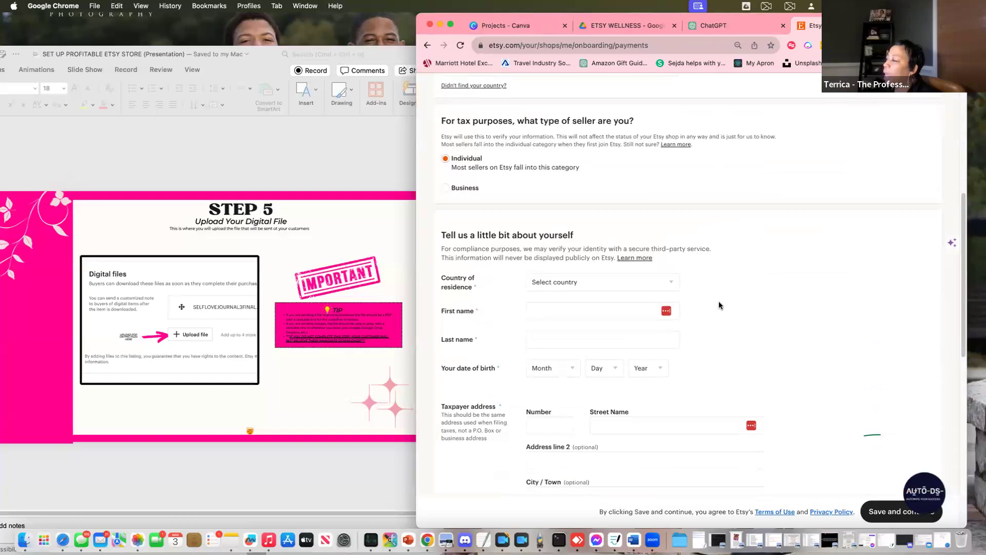
{"action": "scroll", "coordinate": [715, 307], "scroll_direction": "down", "scroll_amount": 5}
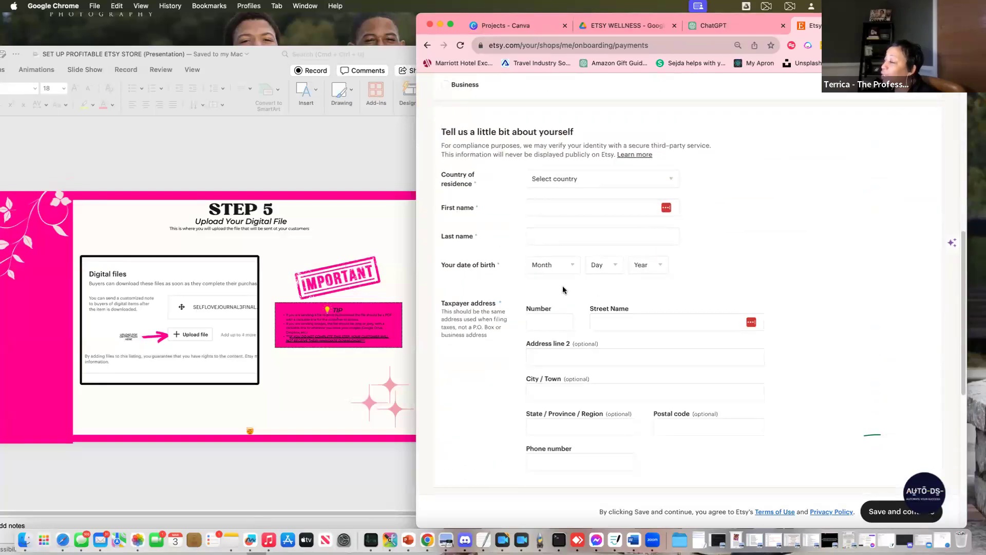
{"action": "scroll", "coordinate": [726, 270], "scroll_direction": "up", "scroll_amount": 4}
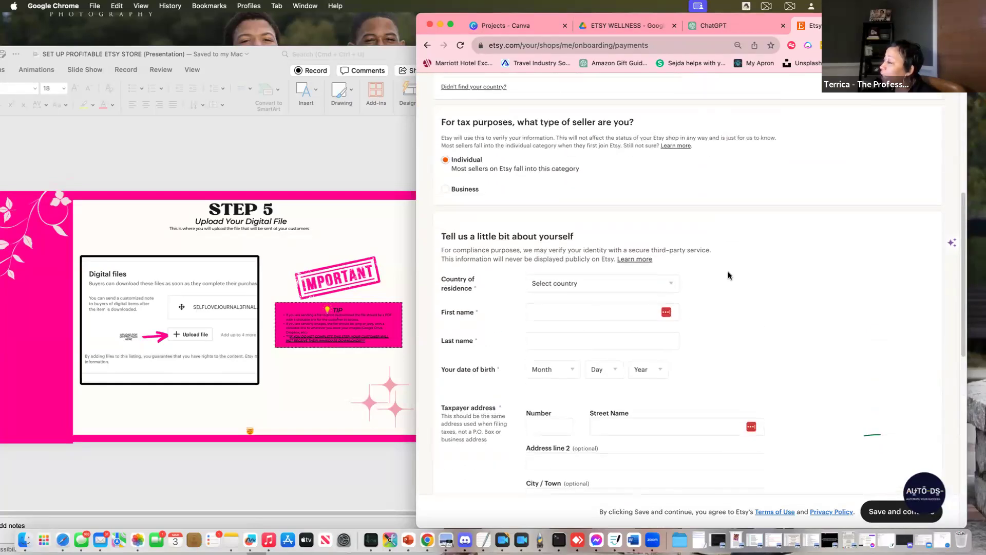
{"action": "scroll", "coordinate": [730, 276], "scroll_direction": "up", "scroll_amount": 2}
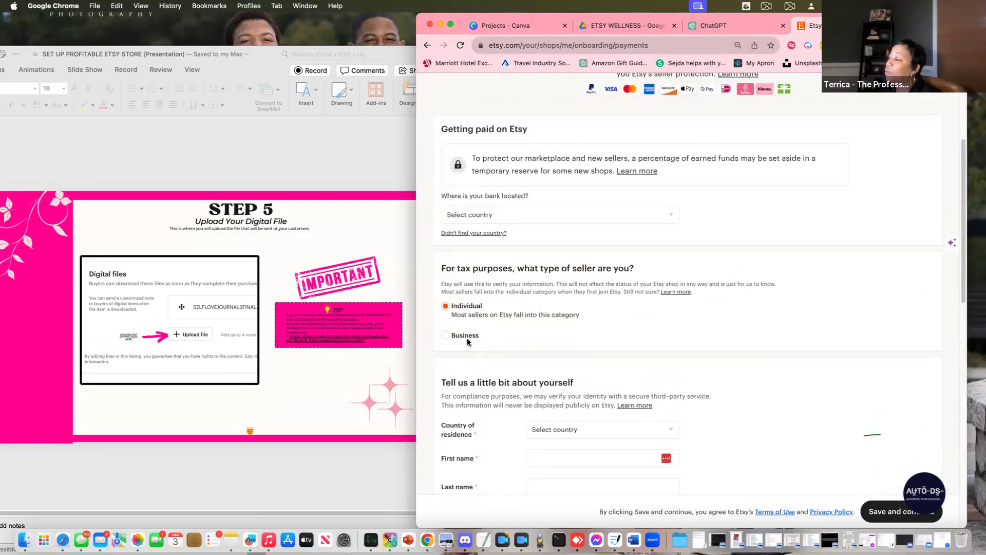
{"action": "scroll", "coordinate": [750, 297], "scroll_direction": "up", "scroll_amount": 3}
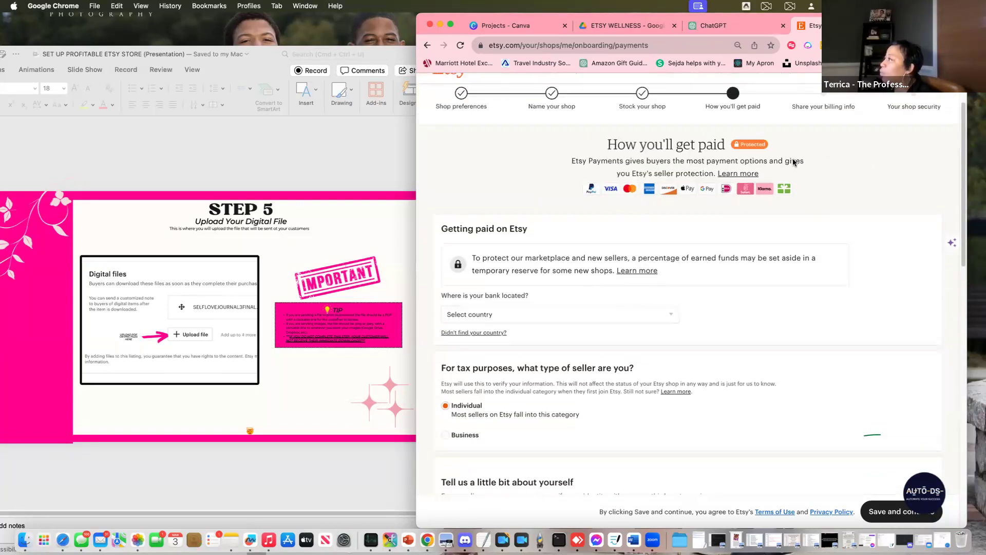
Bring the setup guide deck forward, reposition it, and scroll toward the STEP 13 How You'll Get Paid slide
{"action": "left_click", "coordinate": [328, 139]}
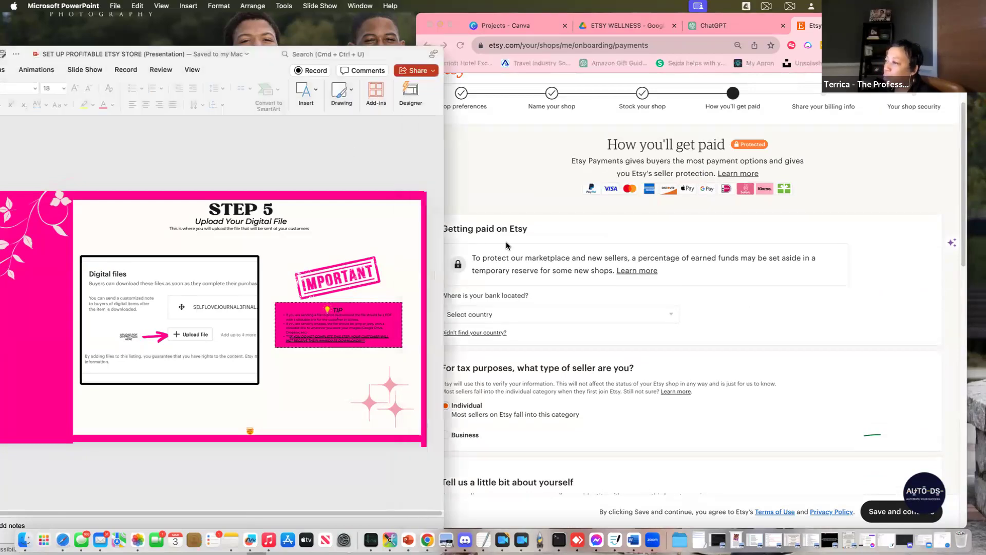
{"action": "mouse_move", "coordinate": [258, 49]}
{"action": "left_mouse_down"}
{"action": "mouse_move", "coordinate": [507, 49]}
{"action": "mouse_move", "coordinate": [246, 49]}
{"action": "left_mouse_up"}
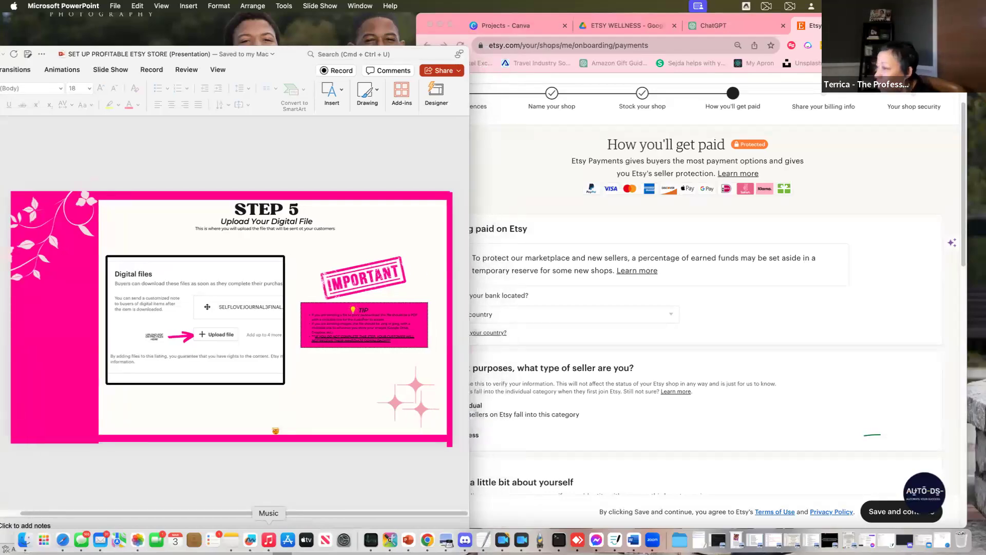
{"action": "scroll", "coordinate": [328, 430], "scroll_direction": "down", "scroll_amount": 2}
{"action": "scroll", "coordinate": [261, 406], "scroll_direction": "down", "scroll_amount": 3}
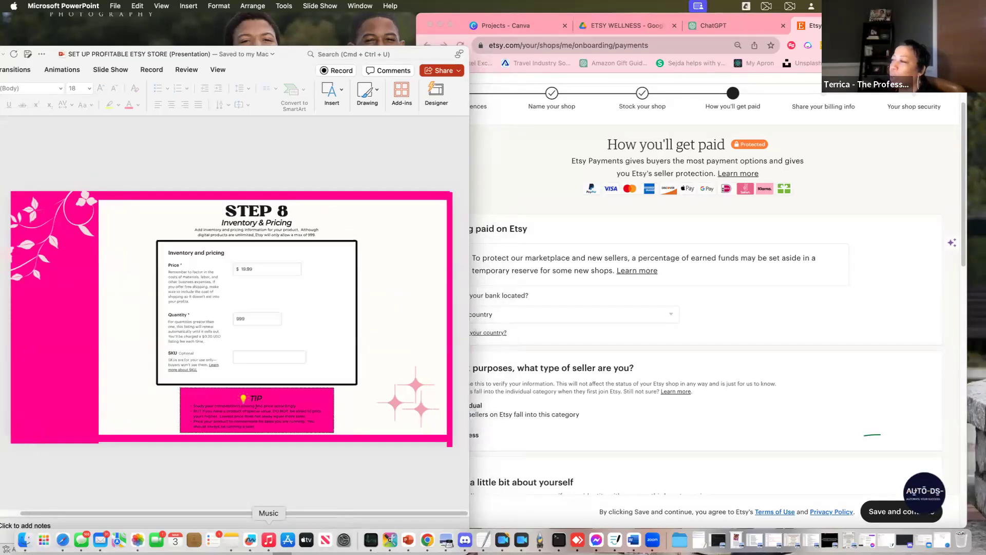
{"action": "scroll", "coordinate": [274, 376], "scroll_direction": "down", "scroll_amount": 2}
{"action": "scroll", "coordinate": [274, 376], "scroll_direction": "down", "scroll_amount": 2}
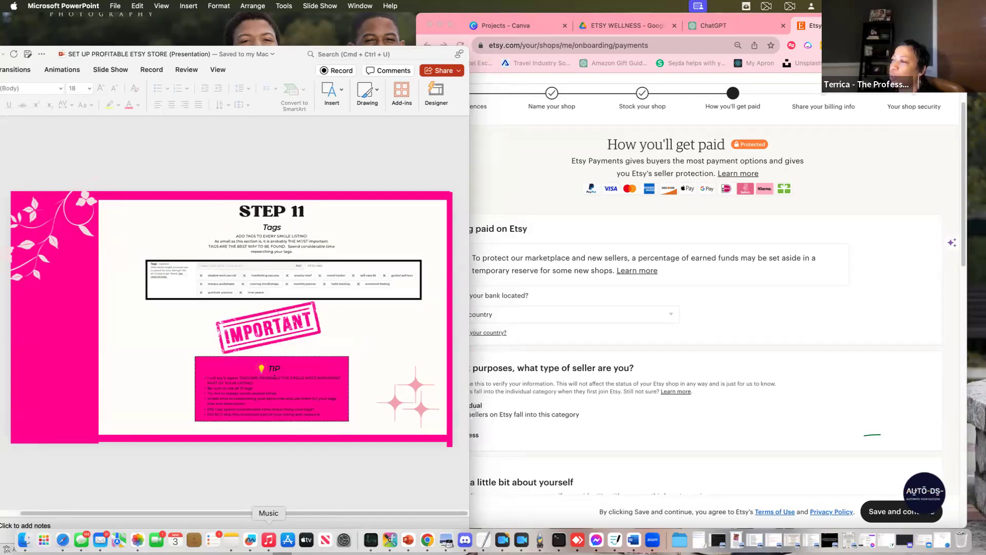
{"action": "scroll", "coordinate": [275, 376], "scroll_direction": "down", "scroll_amount": 2}
{"action": "scroll", "coordinate": [274, 376], "scroll_direction": "down", "scroll_amount": 2}
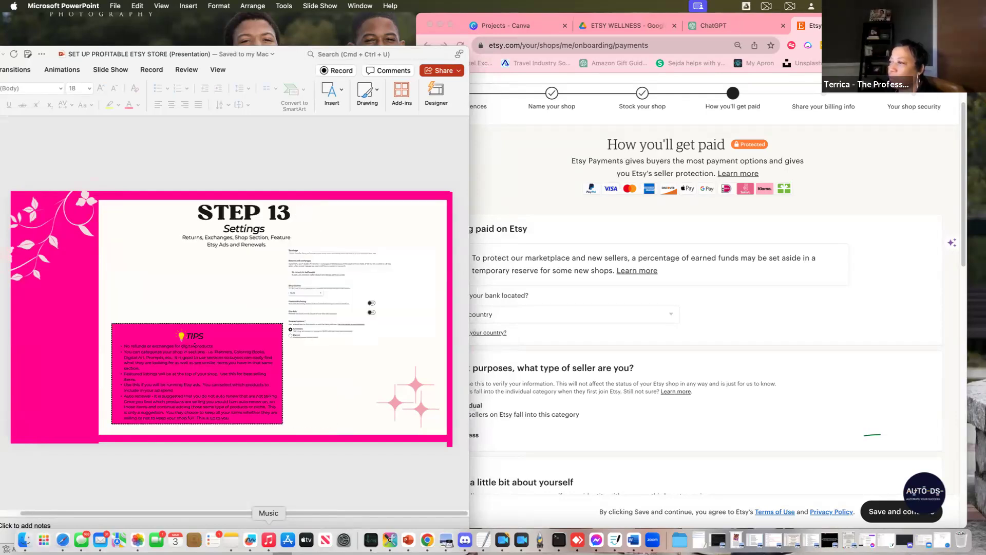
{"action": "scroll", "coordinate": [257, 378], "scroll_direction": "down", "scroll_amount": 2}
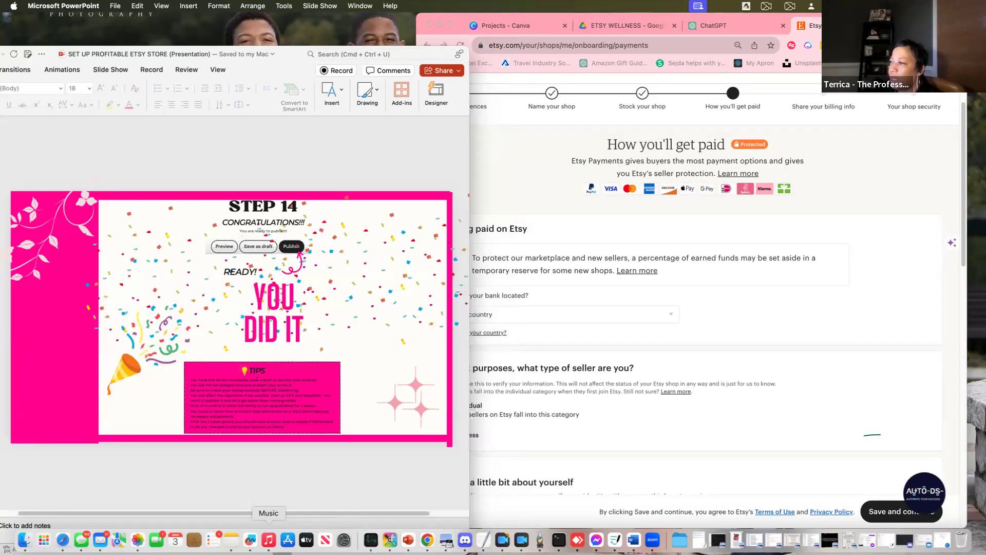
{"action": "scroll", "coordinate": [231, 315], "scroll_direction": "down", "scroll_amount": 2}
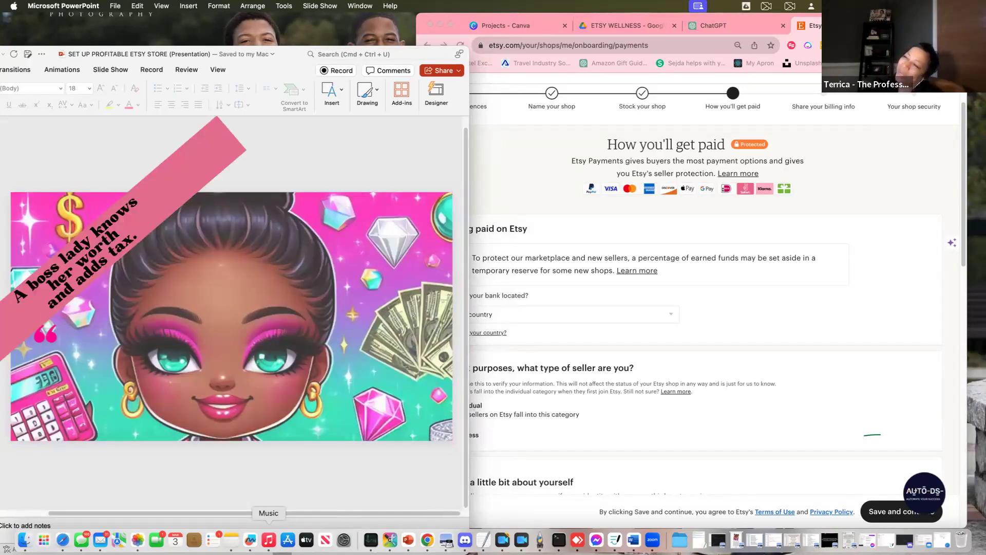
{"action": "scroll", "coordinate": [231, 315], "scroll_direction": "up", "scroll_amount": 3}
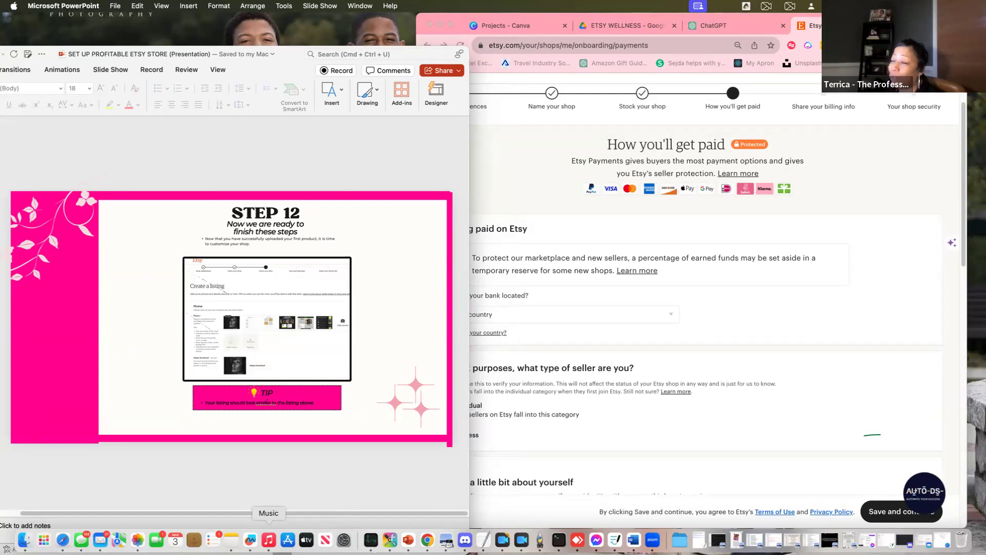
{"action": "scroll", "coordinate": [267, 402], "scroll_direction": "down", "scroll_amount": 1}
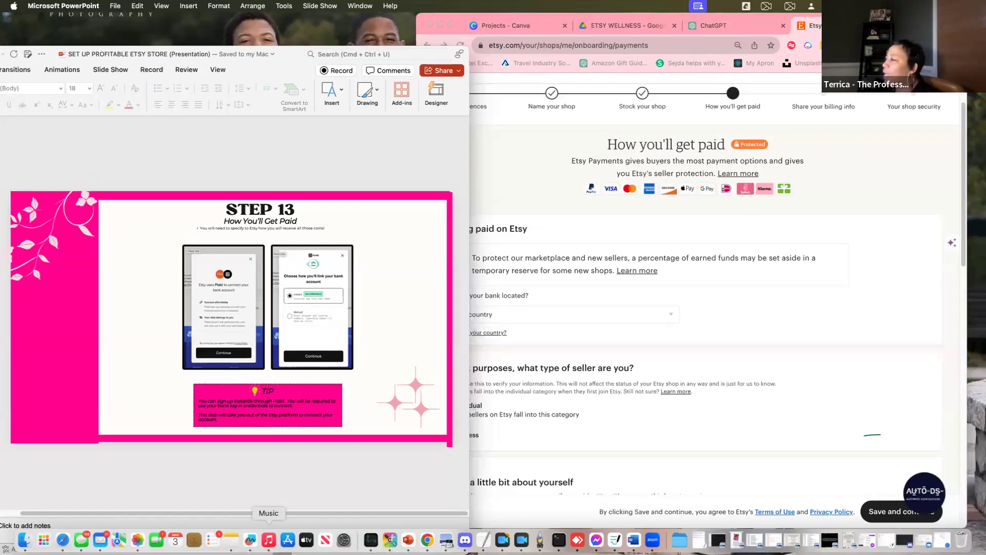
Advance the guide from STEP 14 Bank Connection through STEP 18 Shop Info & Appearance
{"action": "key", "text": "Down"}
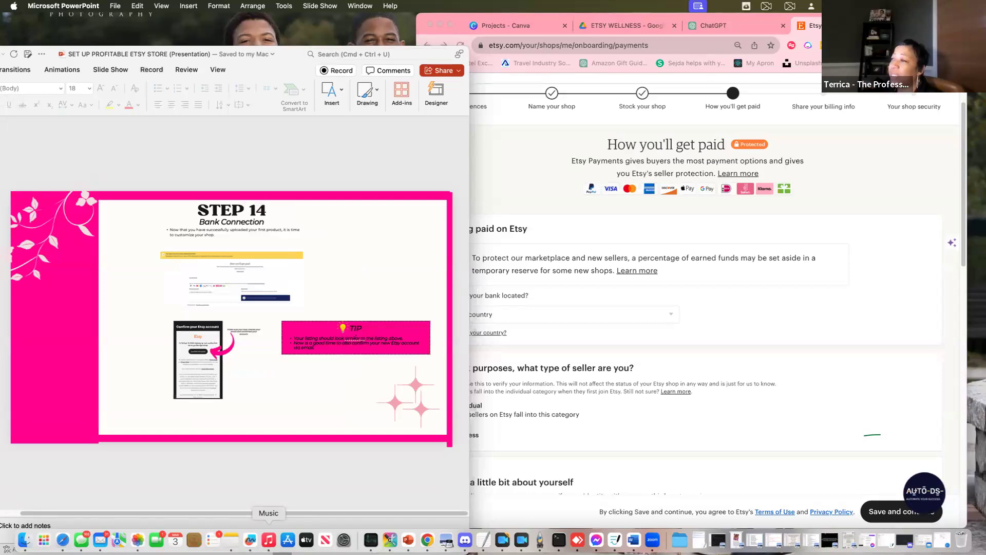
{"action": "key", "text": "Down"}
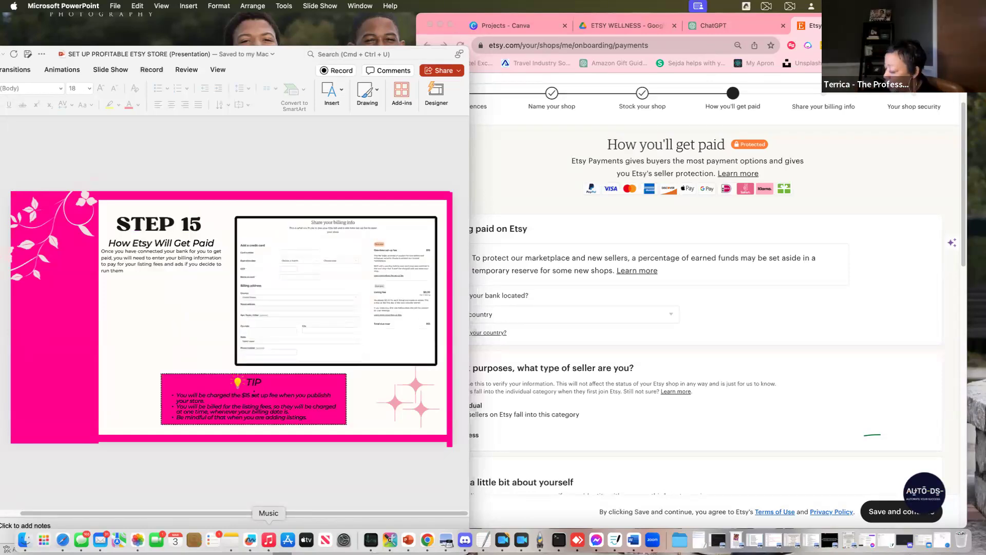
{"action": "key", "text": "Down"}
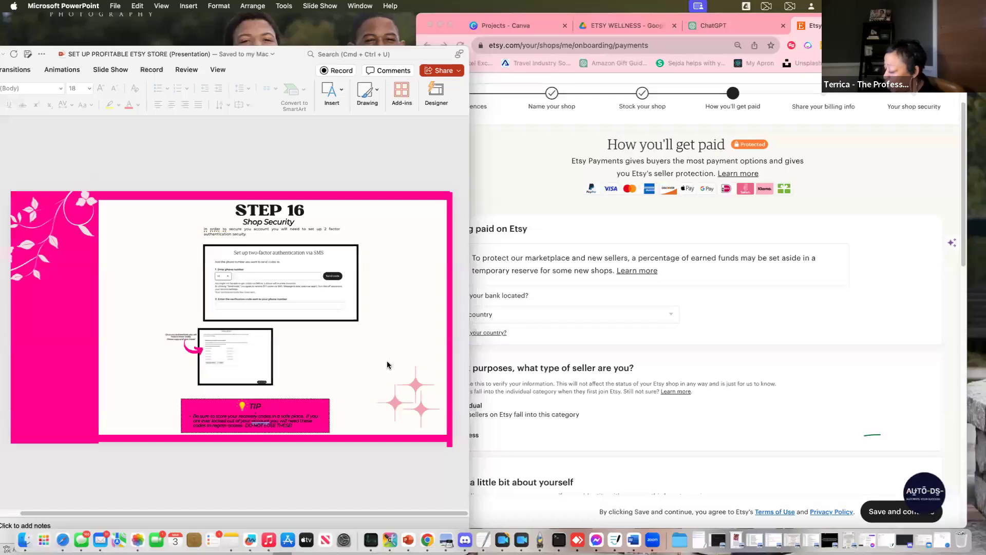
{"action": "key", "text": "Down"}
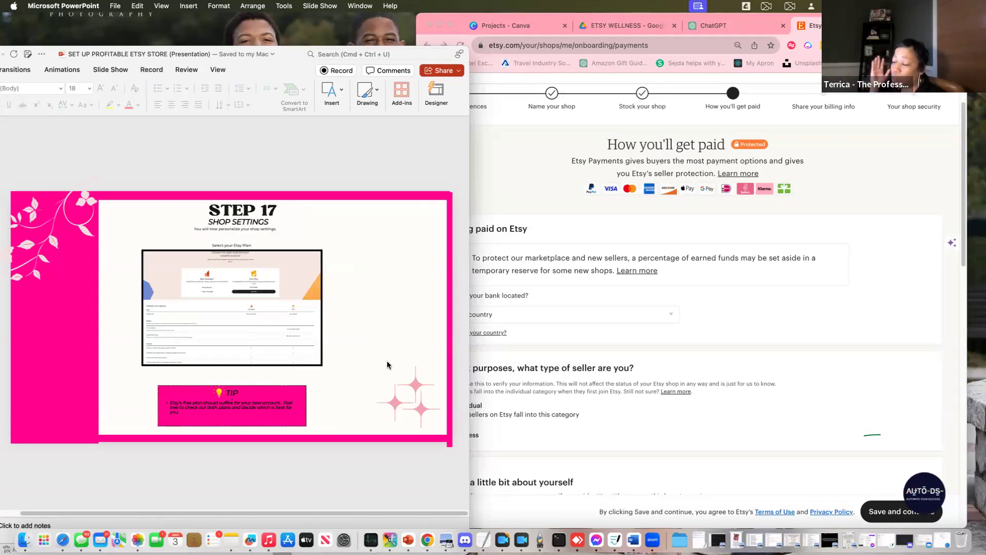
{"action": "key", "text": "Down"}
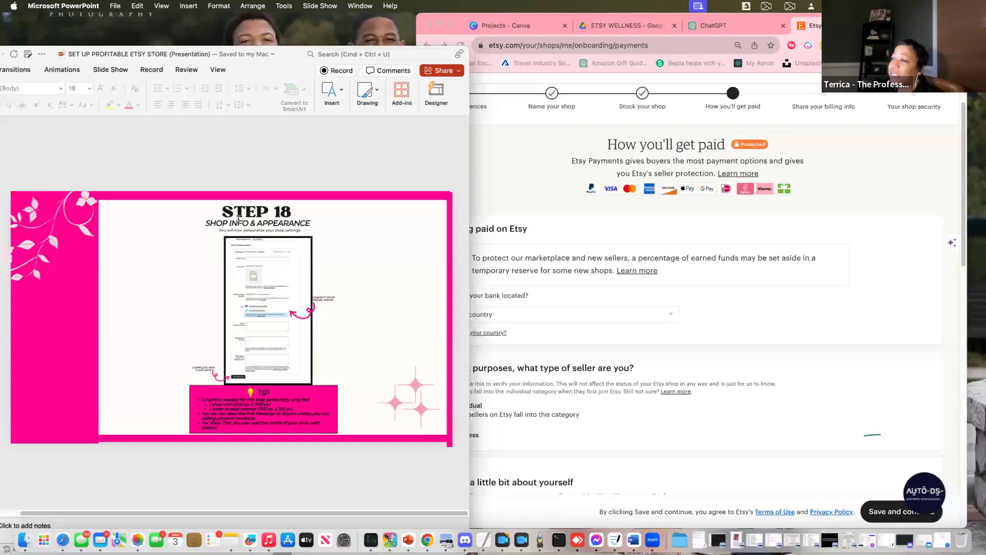
{"action": "left_click", "coordinate": [777, 289]}
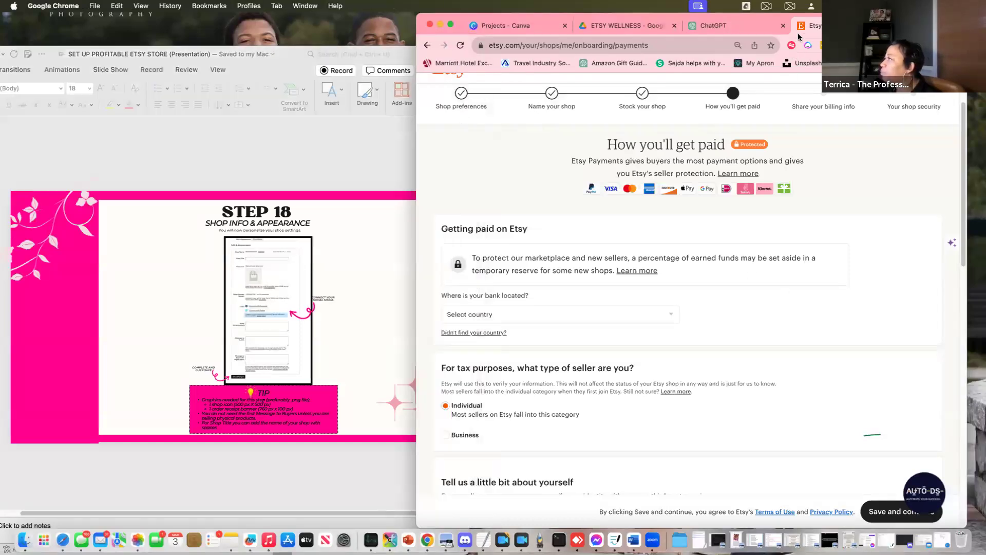
{"action": "scroll", "coordinate": [445, 129], "scroll_direction": "up", "scroll_amount": 3}
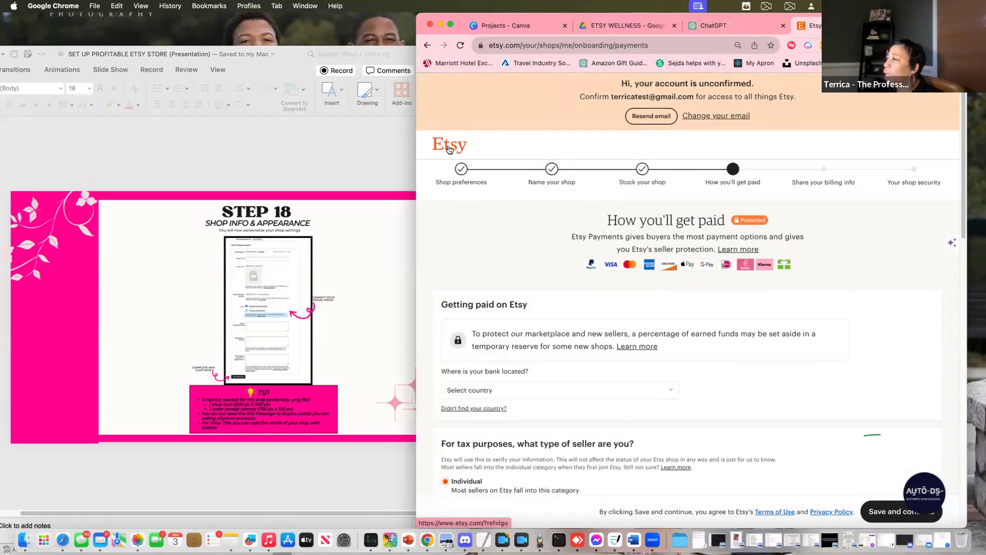
{"action": "left_click", "coordinate": [445, 150]}
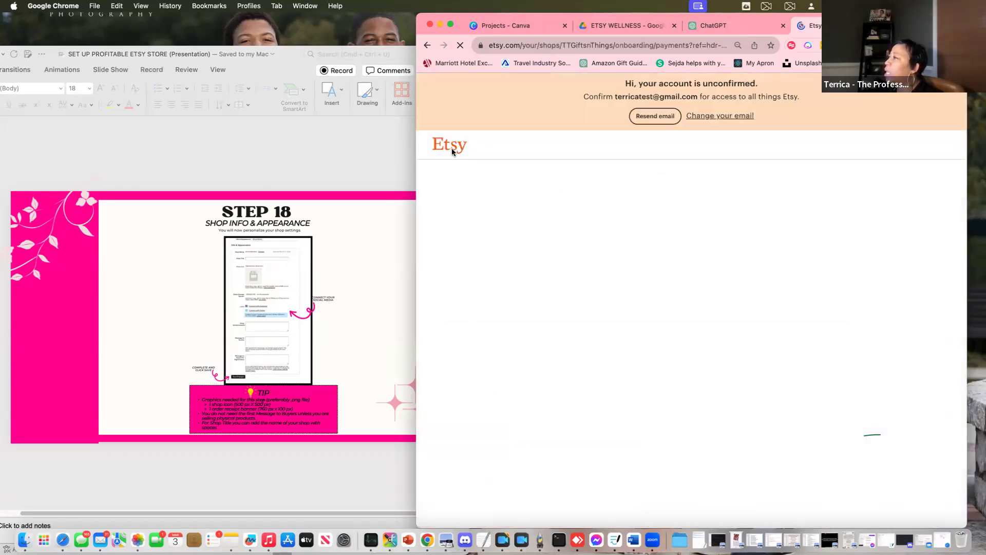
{"action": "scroll", "coordinate": [864, 320], "scroll_direction": "down", "scroll_amount": 15}
{"action": "scroll", "coordinate": [863, 327], "scroll_direction": "down", "scroll_amount": 5}
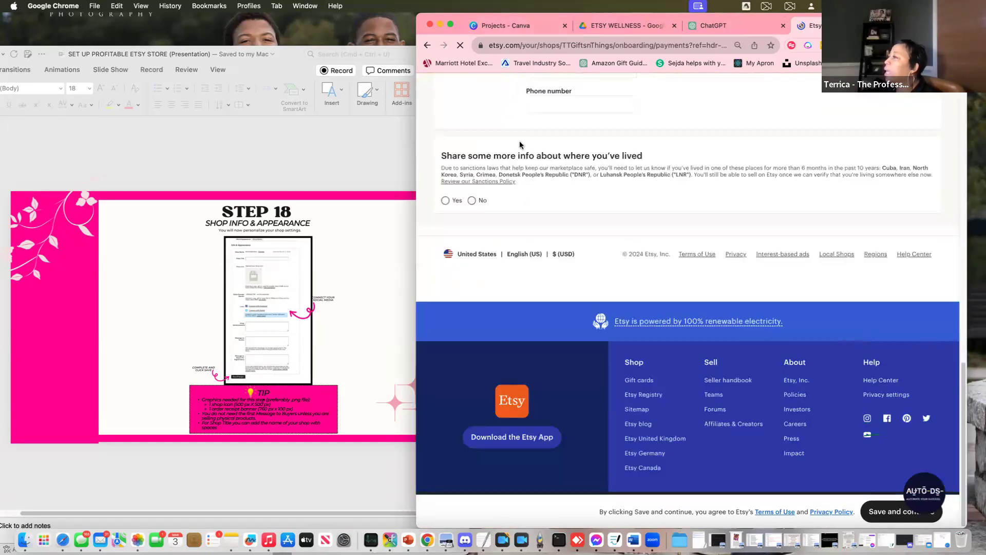
{"action": "scroll", "coordinate": [633, 203], "scroll_direction": "up", "scroll_amount": 10}
{"action": "scroll", "coordinate": [556, 140], "scroll_direction": "up", "scroll_amount": 4}
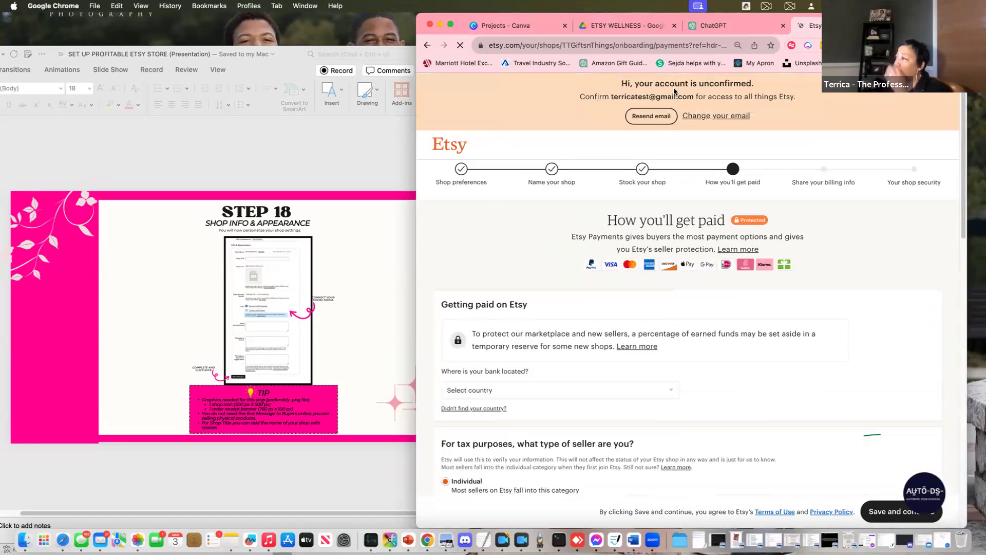
{"action": "left_click", "coordinate": [350, 291]}
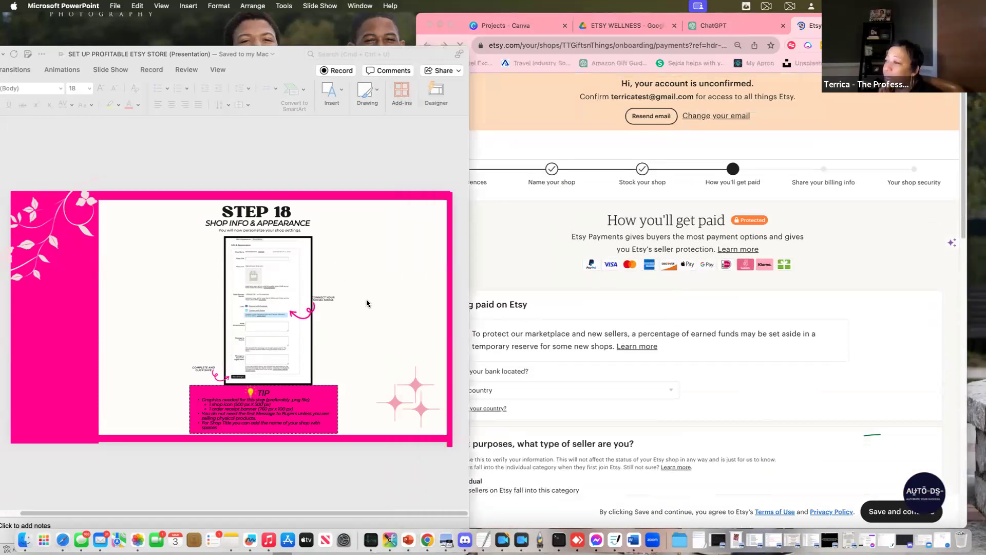